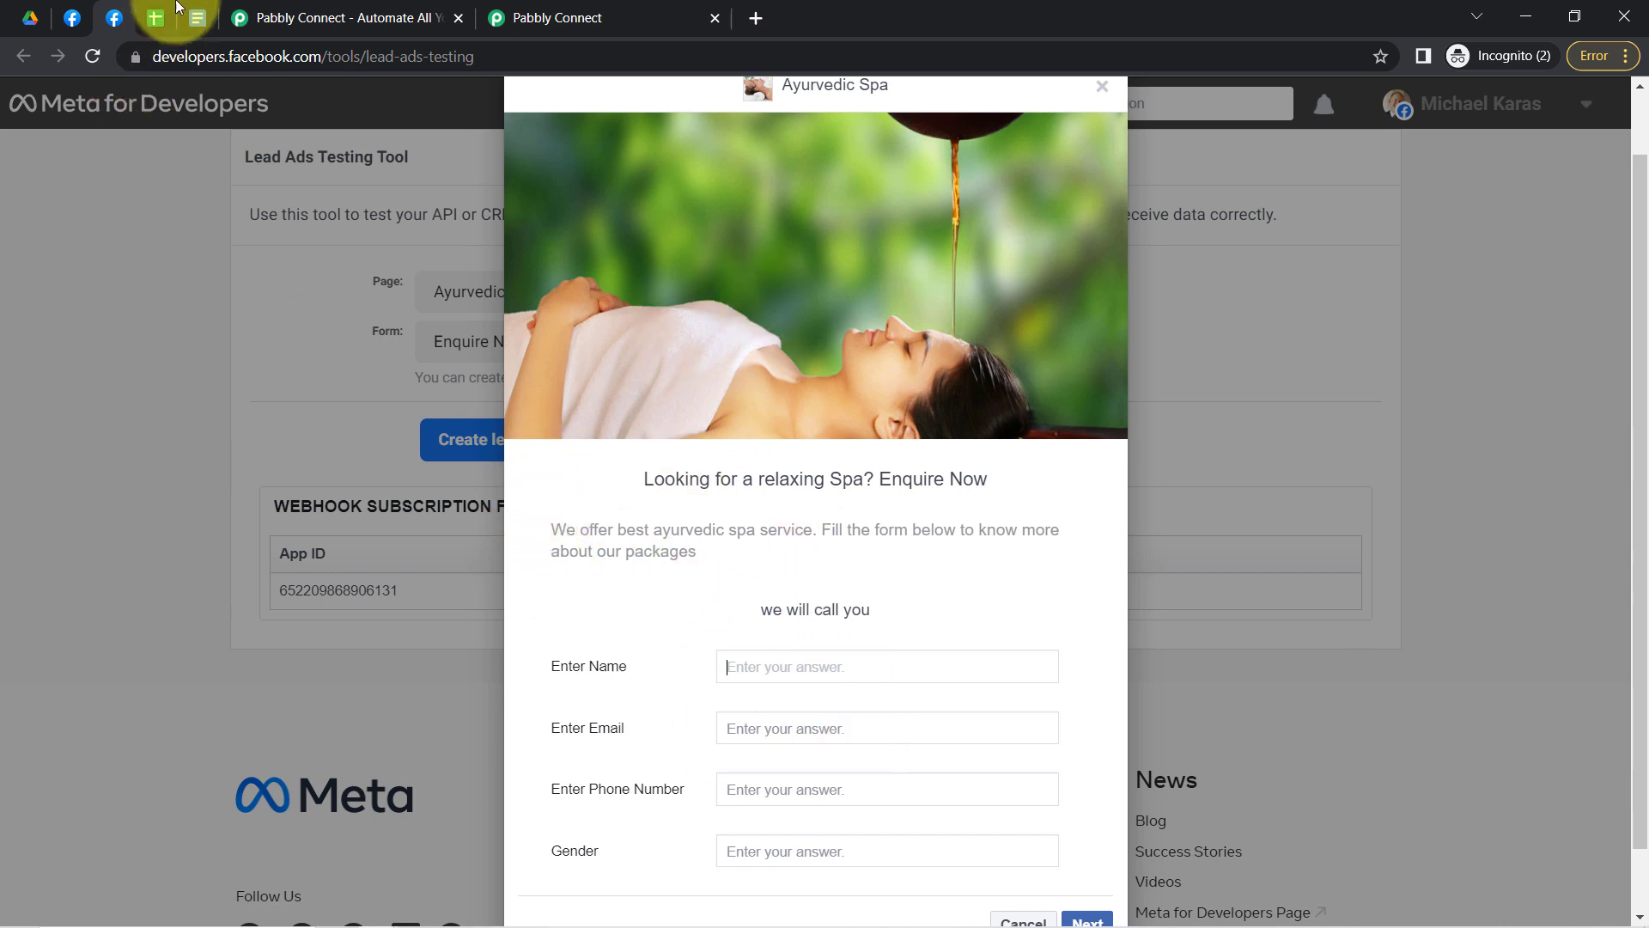
- Review the New Leads spreadsheet's columns, the Lead Information document template and the Ayurvedic Spa lead form's fields
left_click(154, 18)
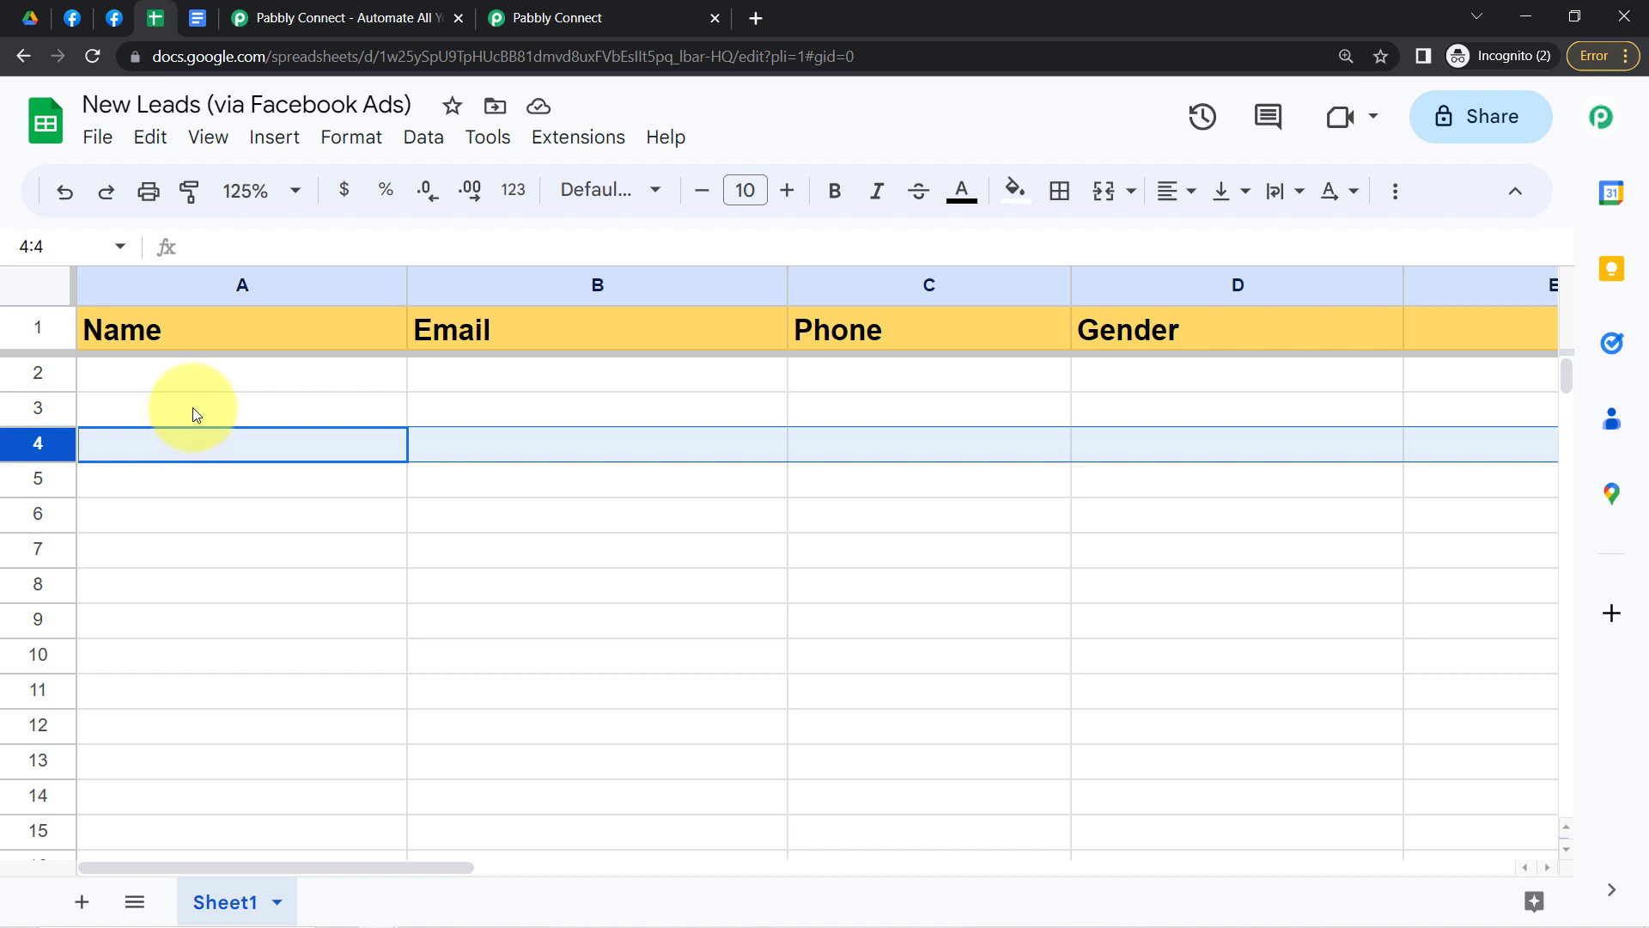
left_click(196, 18)
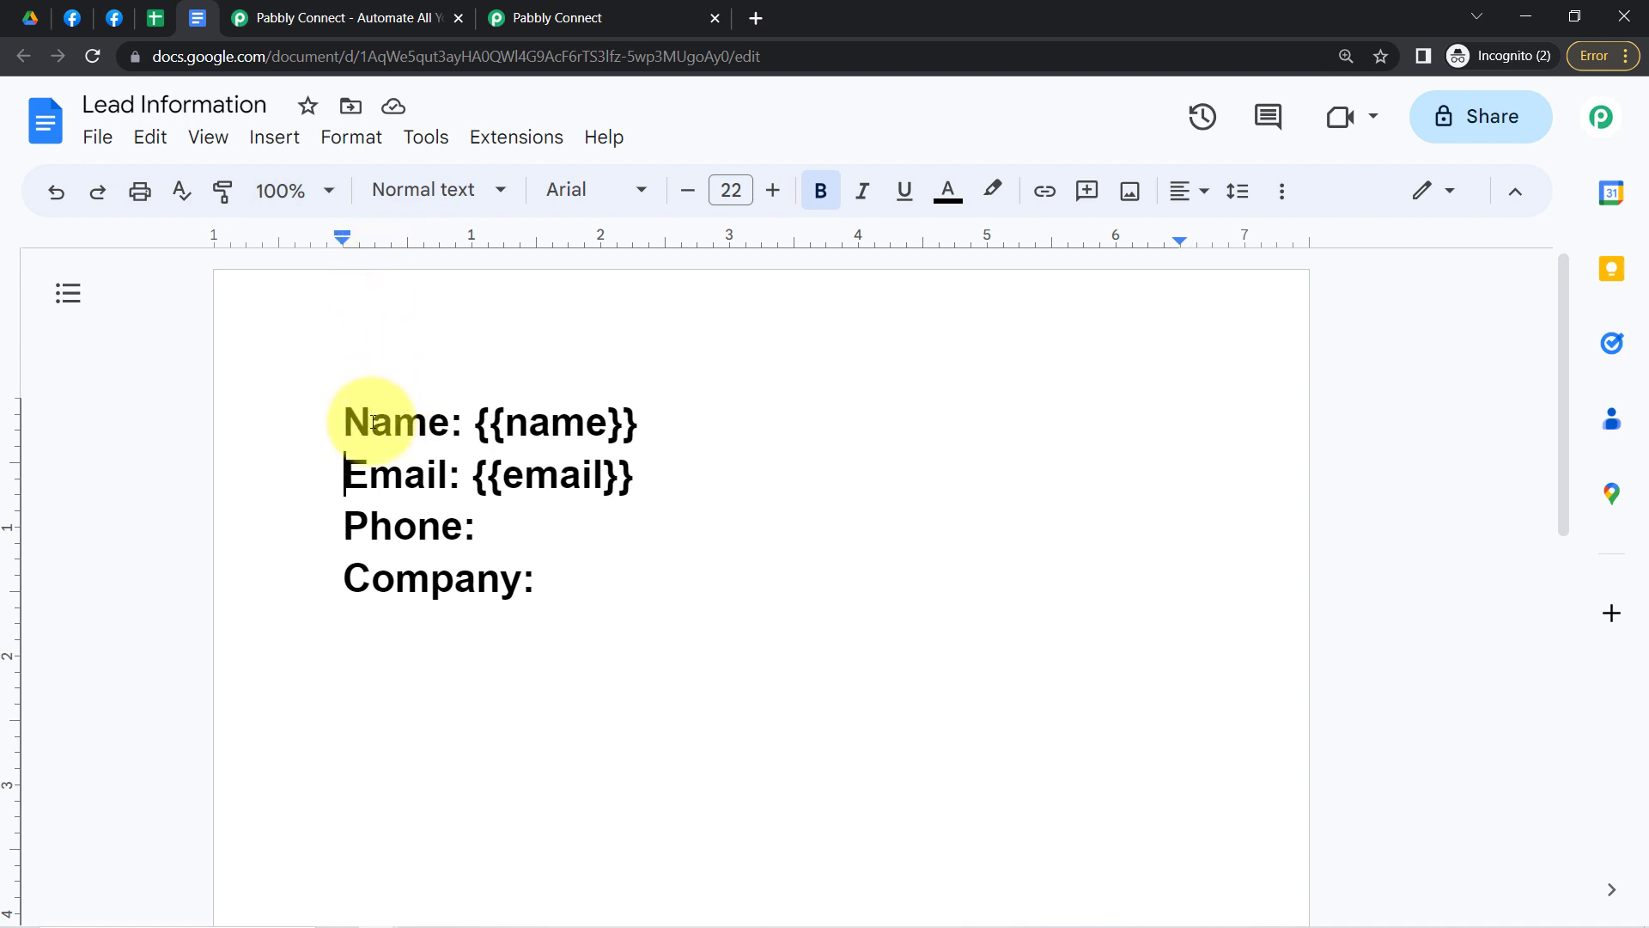
left_click_drag(343, 414, 570, 601)
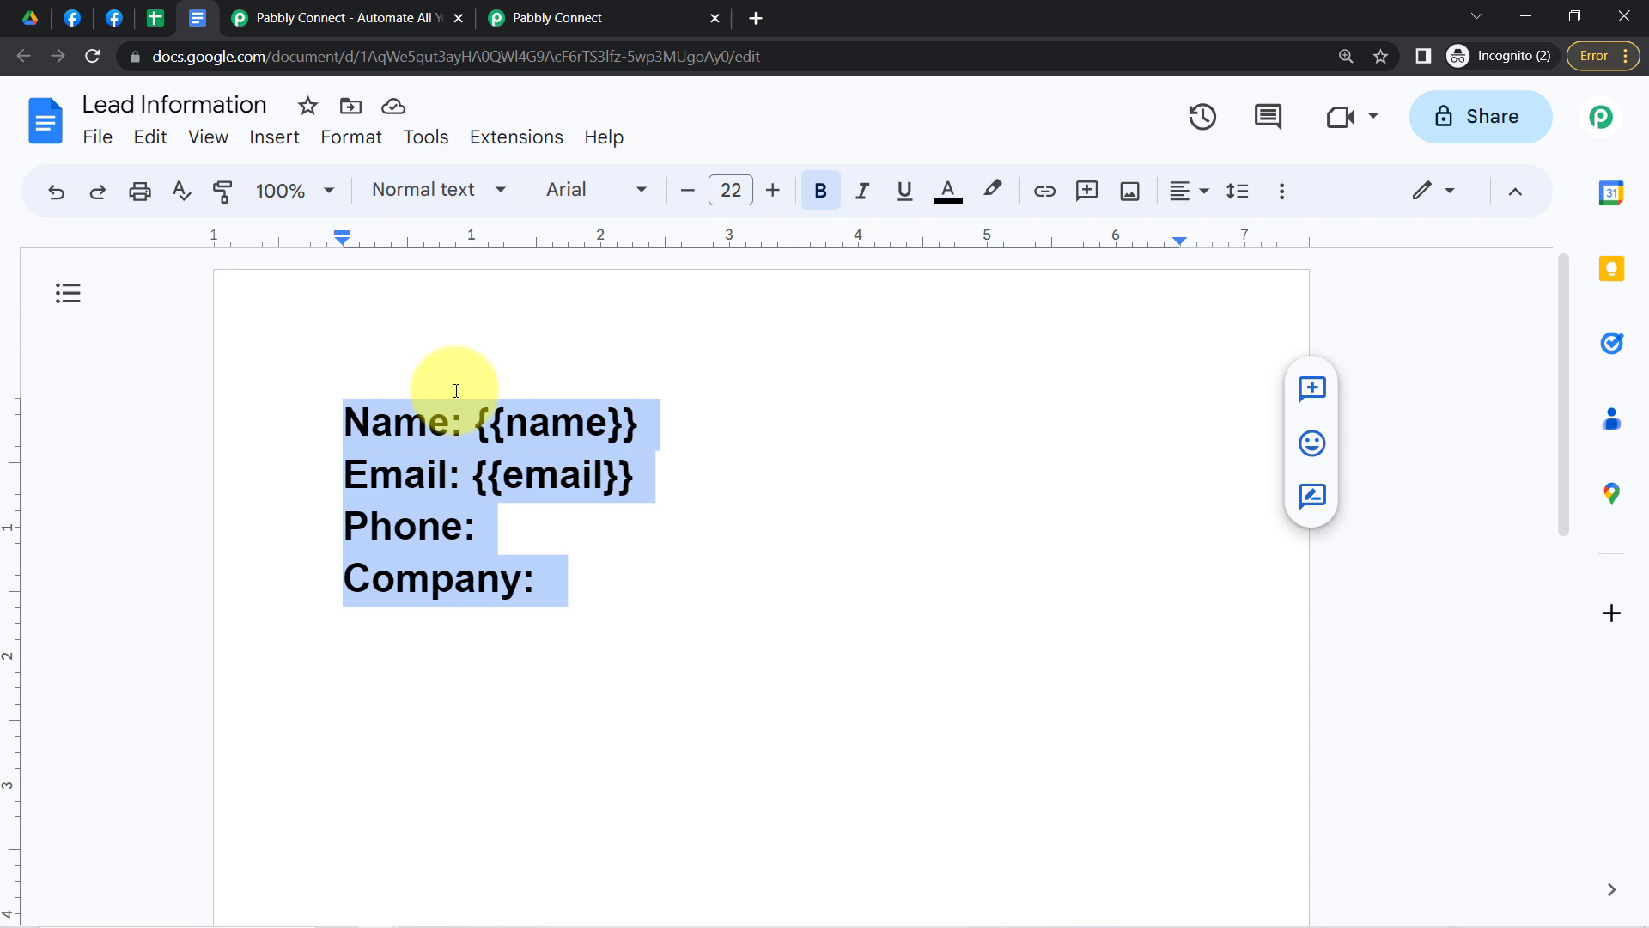
left_click(117, 10)
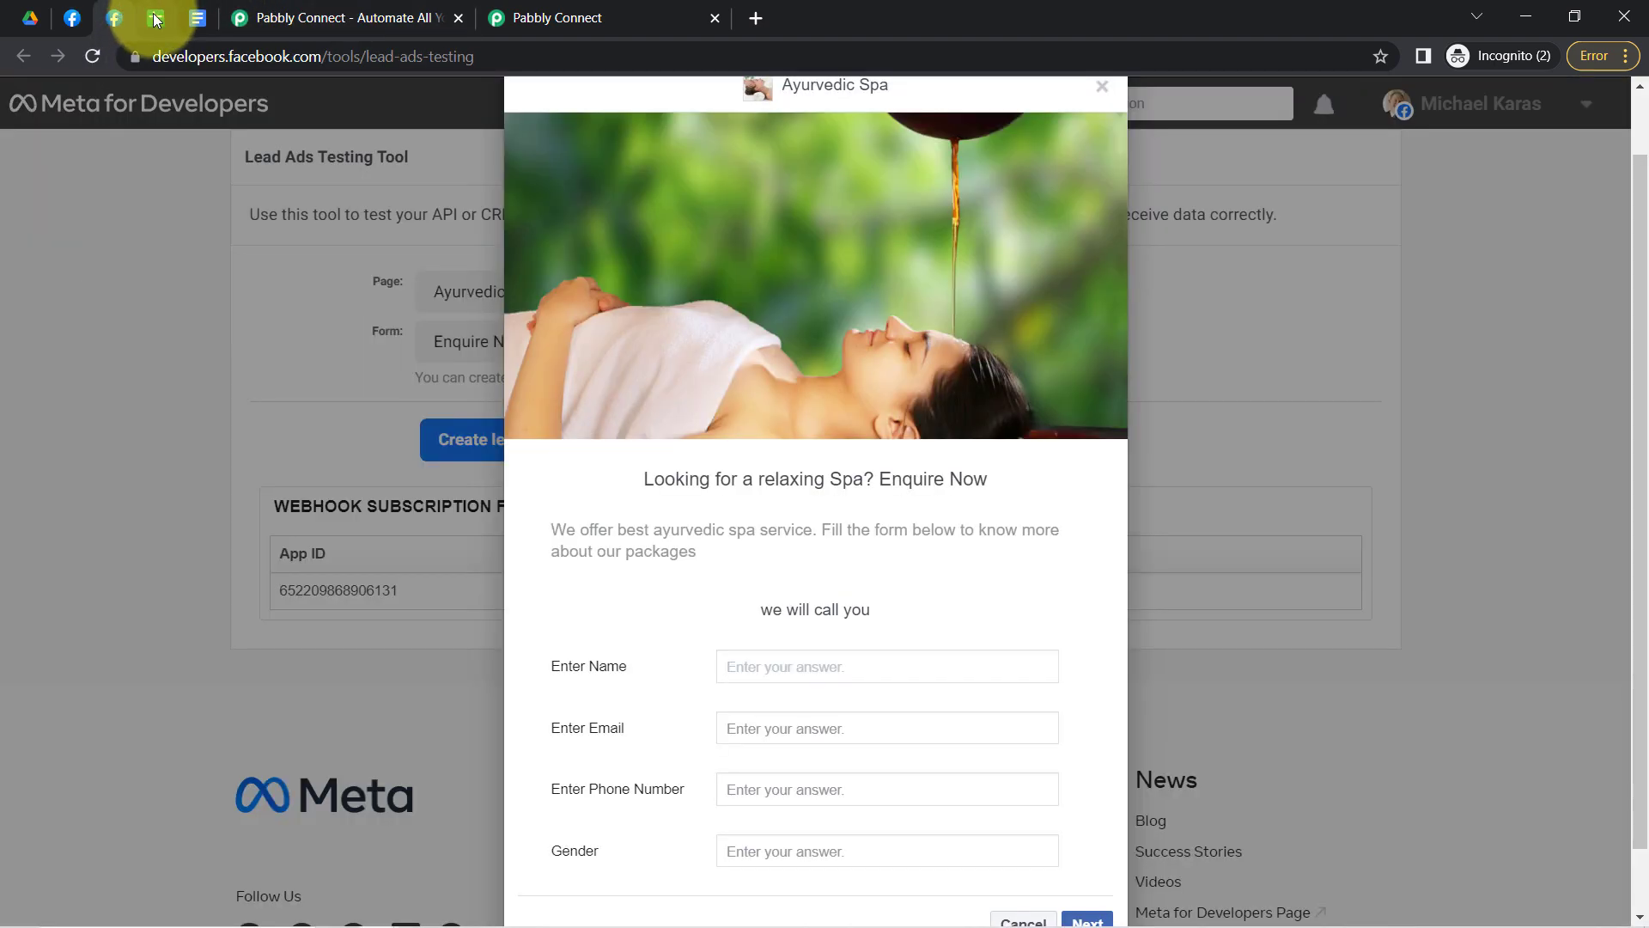
left_click(155, 19)
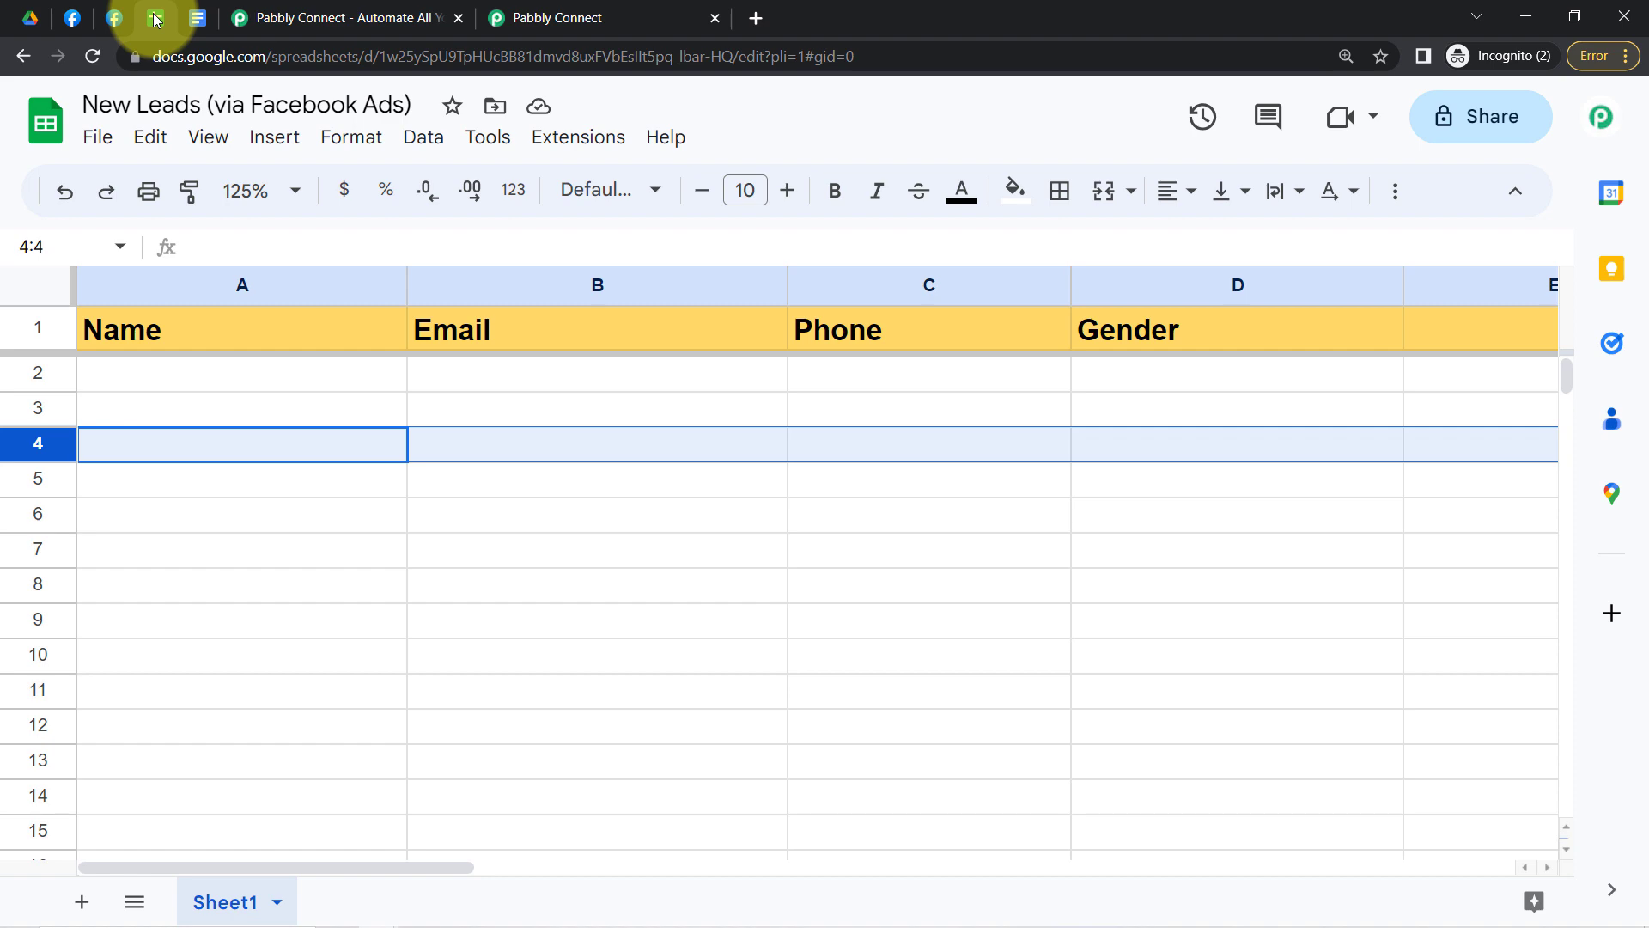
left_click(197, 19)
- Switch to the Pabbly Connect website, dismiss the lifetime offer popup, and look over the homepage and the account dashboard
left_click(257, 19)
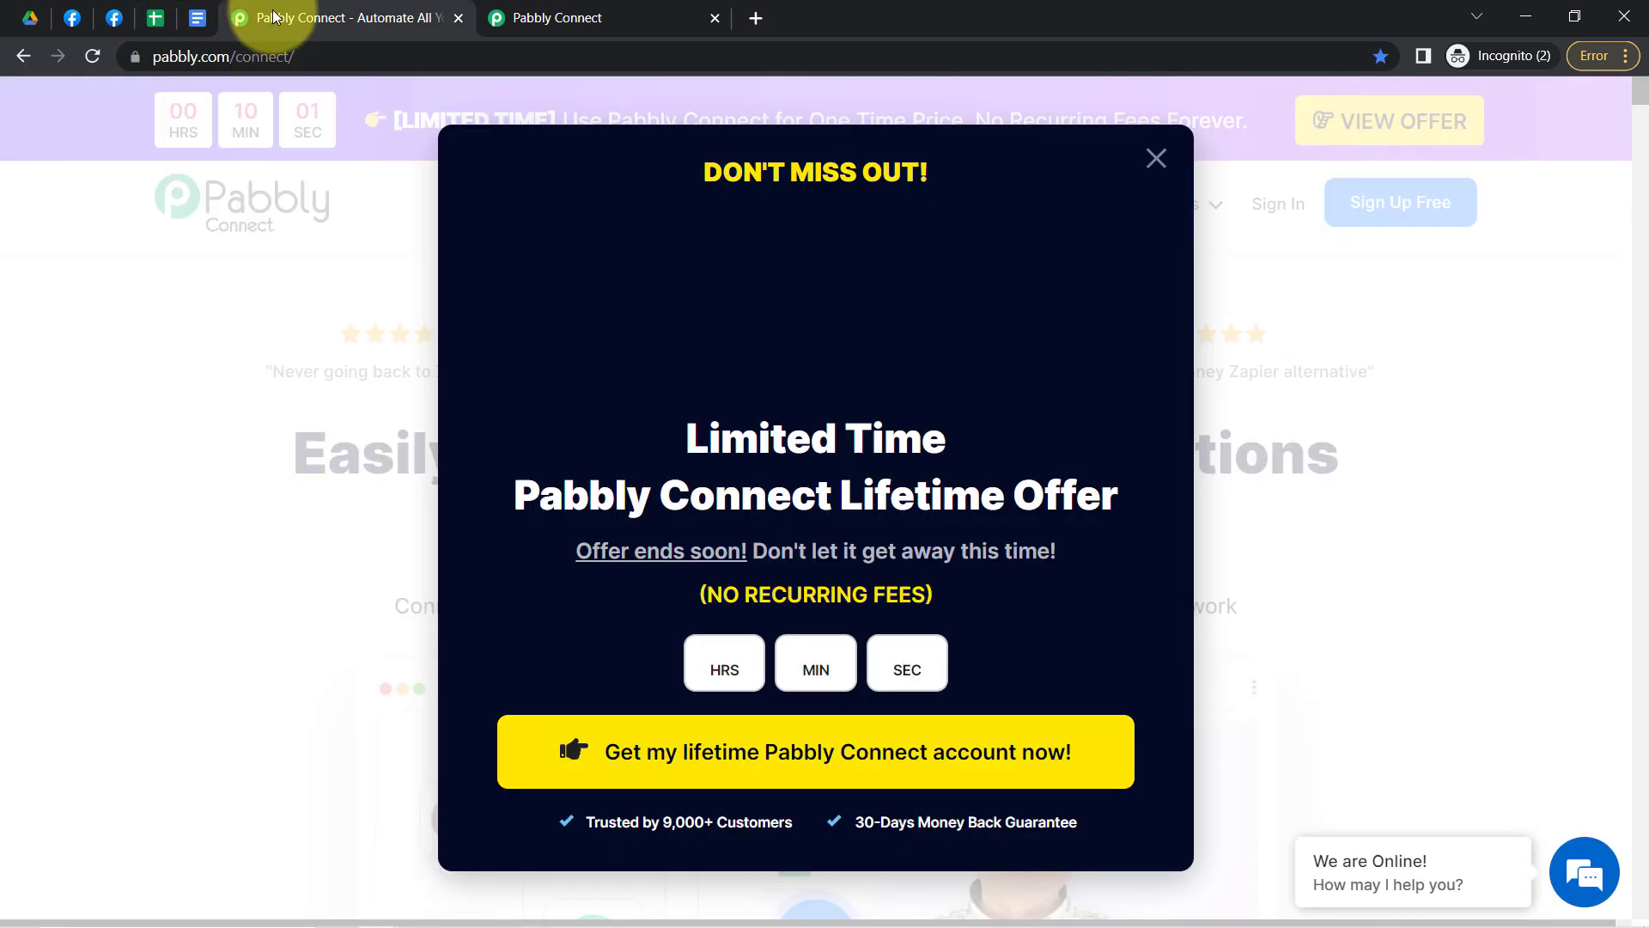
left_click(1157, 153)
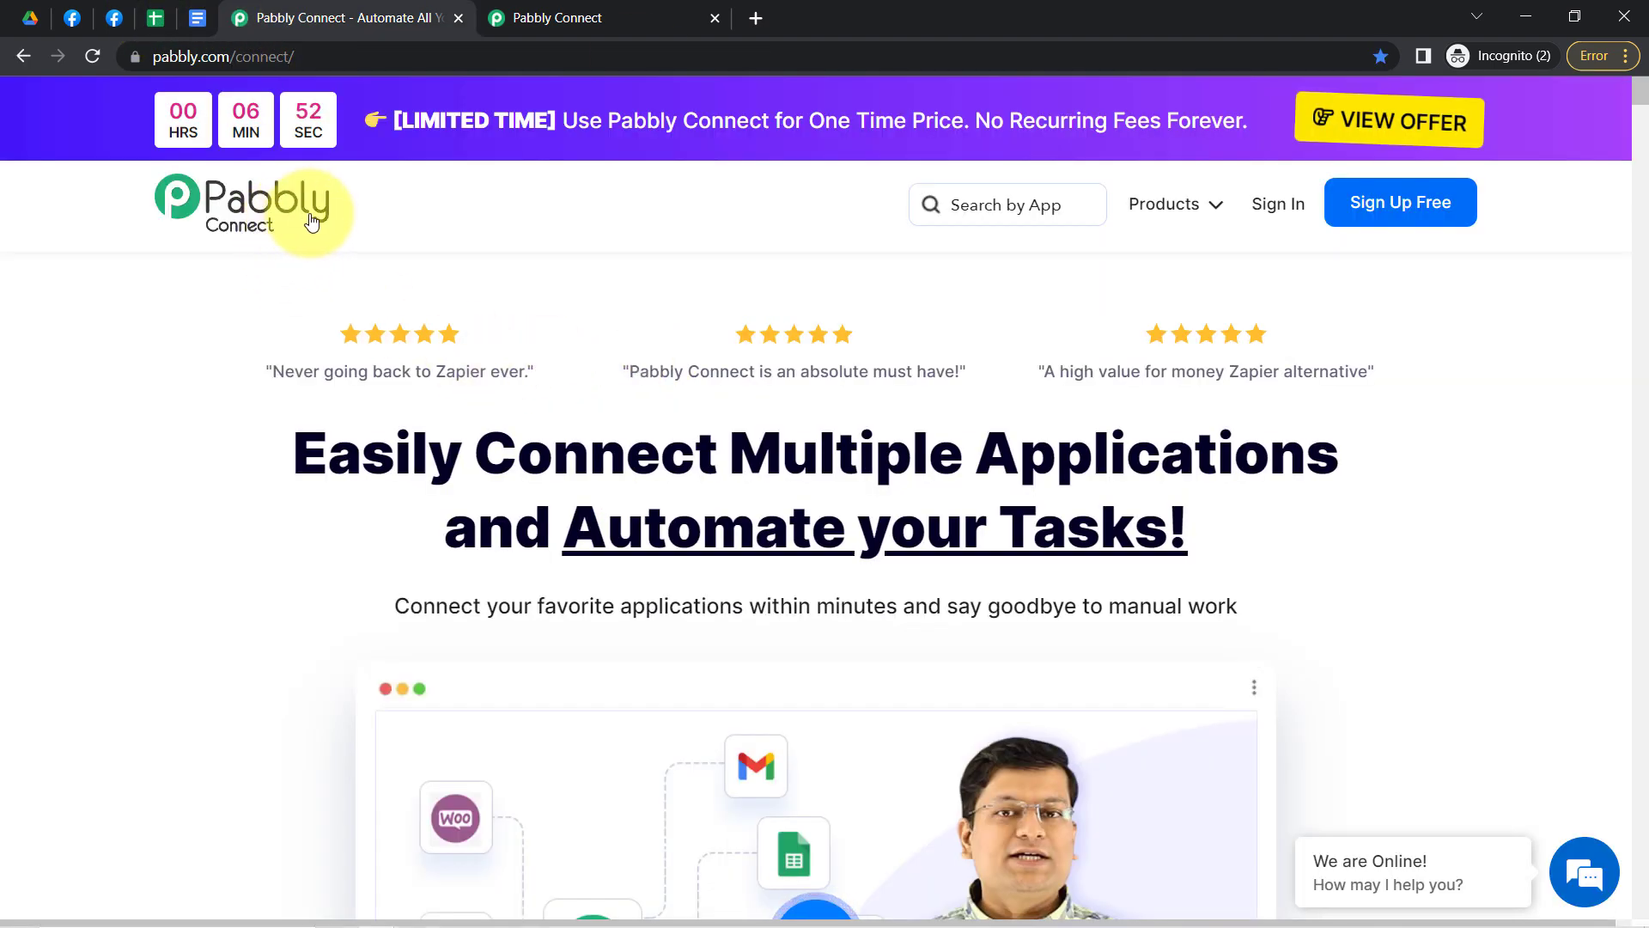
left_click_drag(323, 436, 1246, 577)
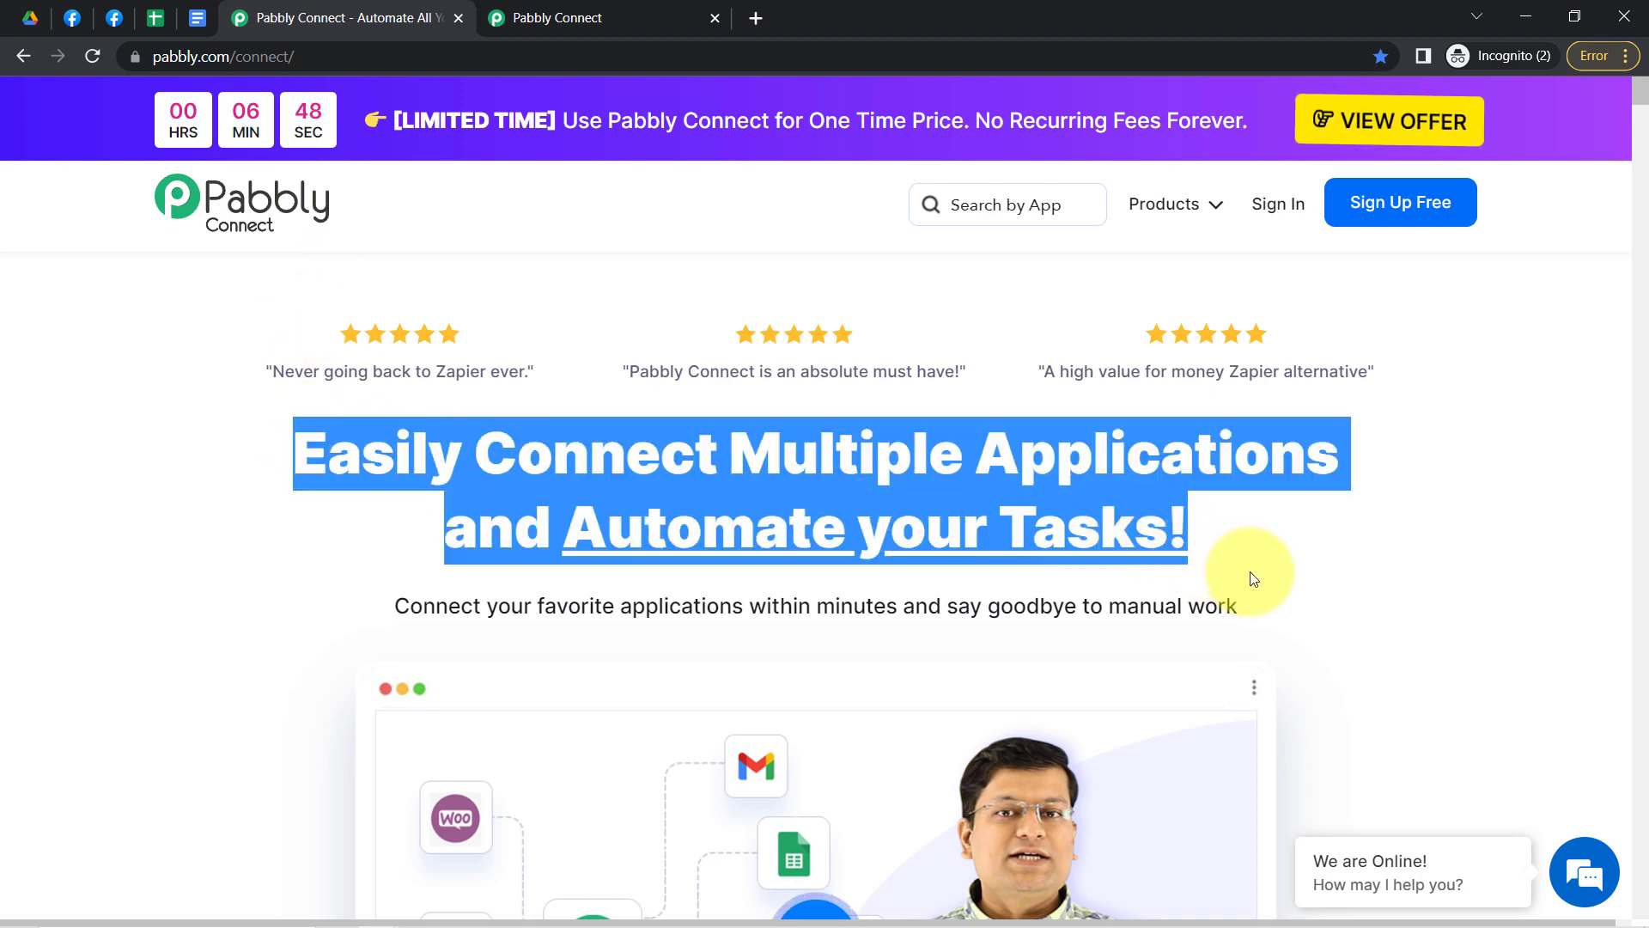
left_click(607, 15)
scroll(627, 413, "down", 3)
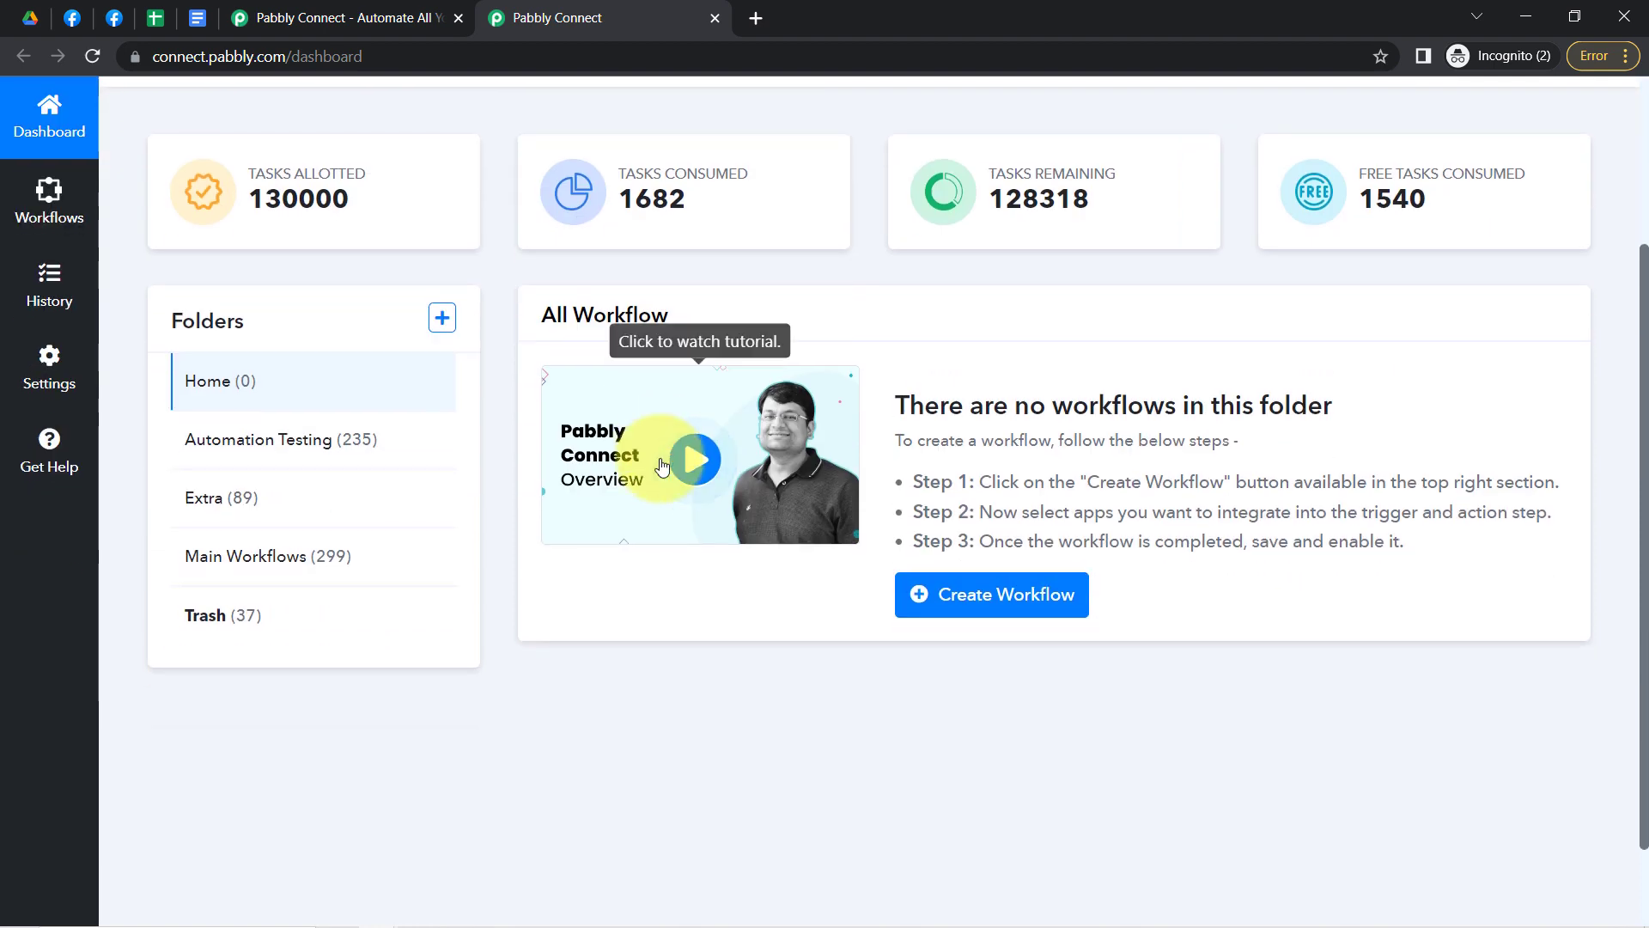
scroll(661, 466, "up", 3)
left_click(369, 7)
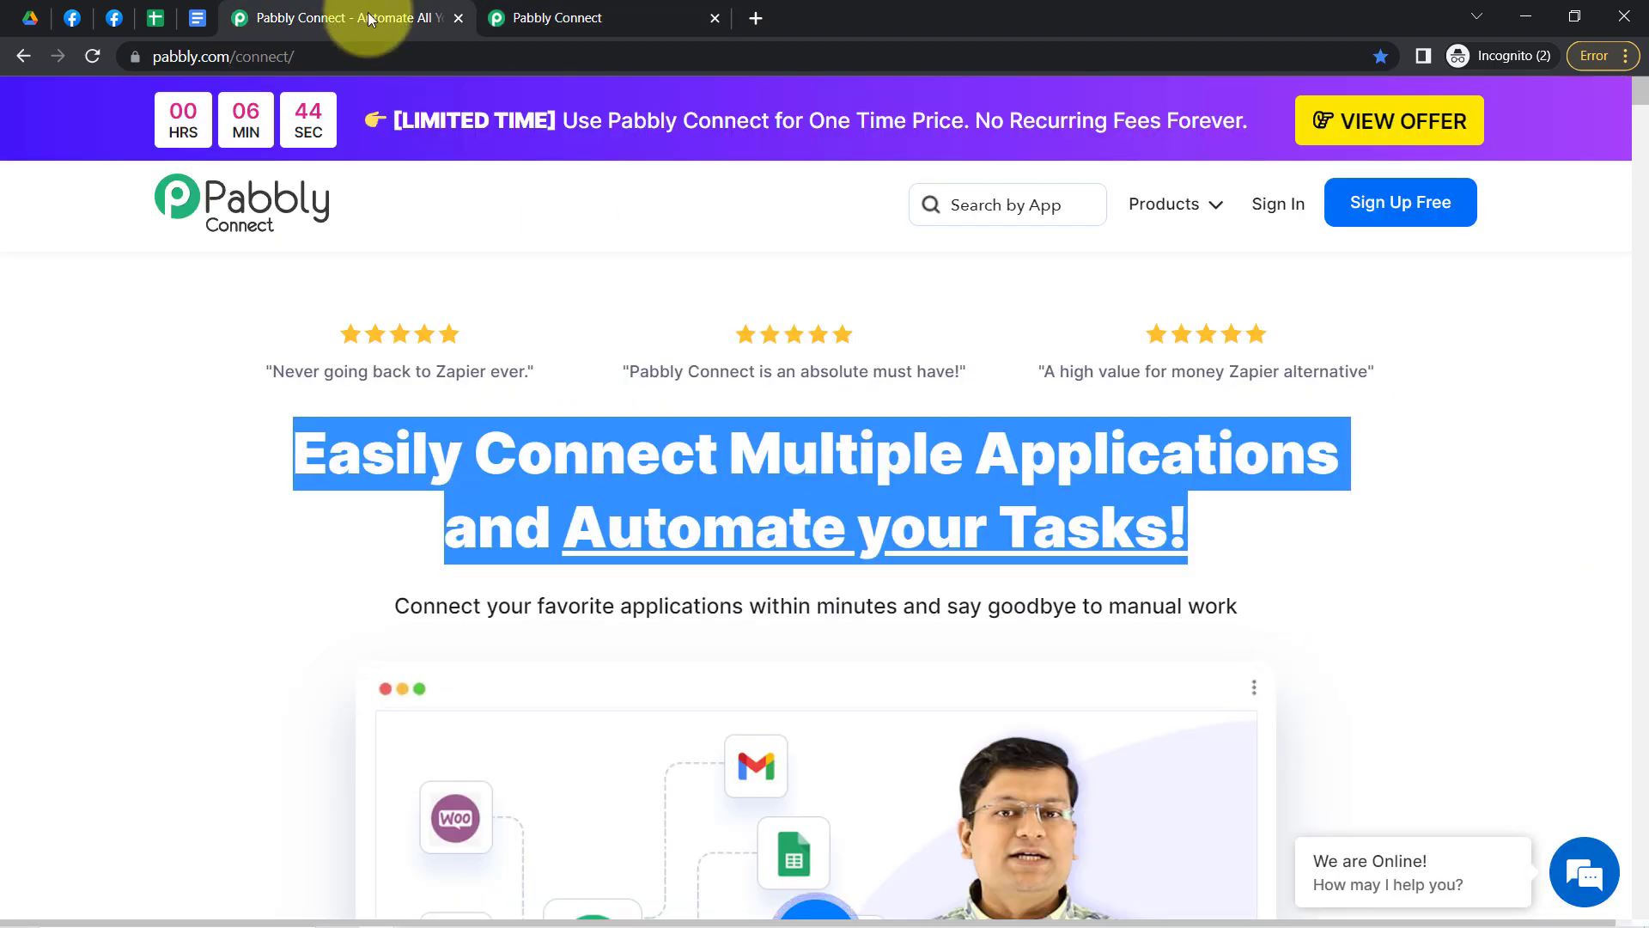
left_click(217, 471)
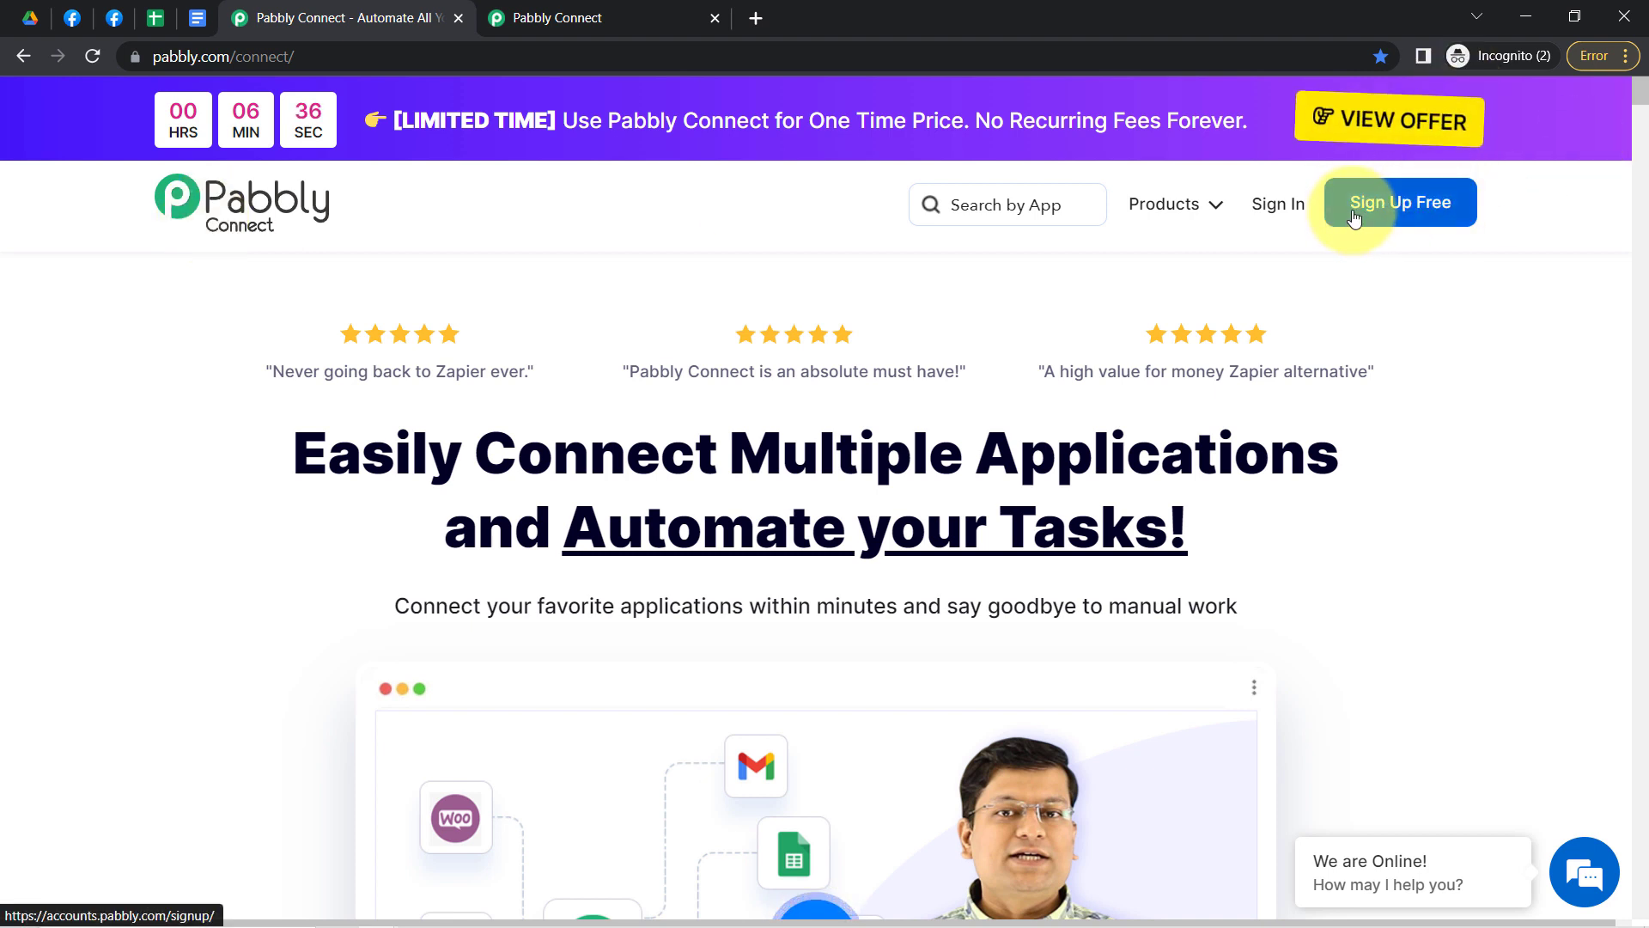
- Create a workflow named "Add Facebook Leads to Google Sheets & Google Docs" from the Pabbly Connect dashboard
left_click(662, 10)
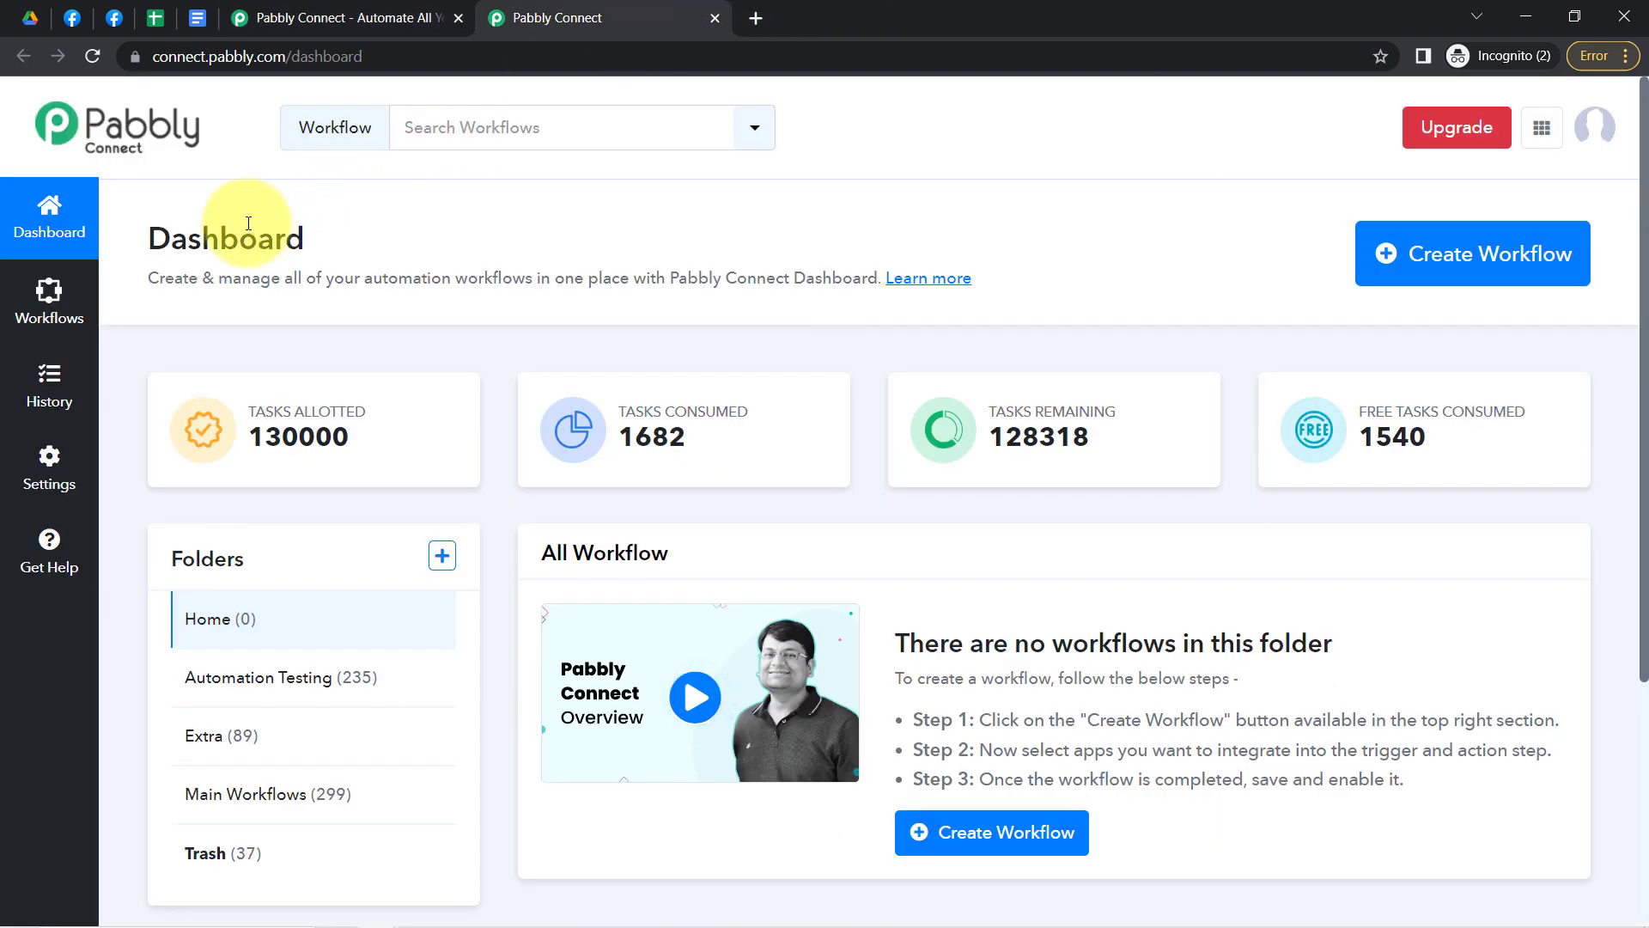
left_click_drag(146, 239, 308, 256)
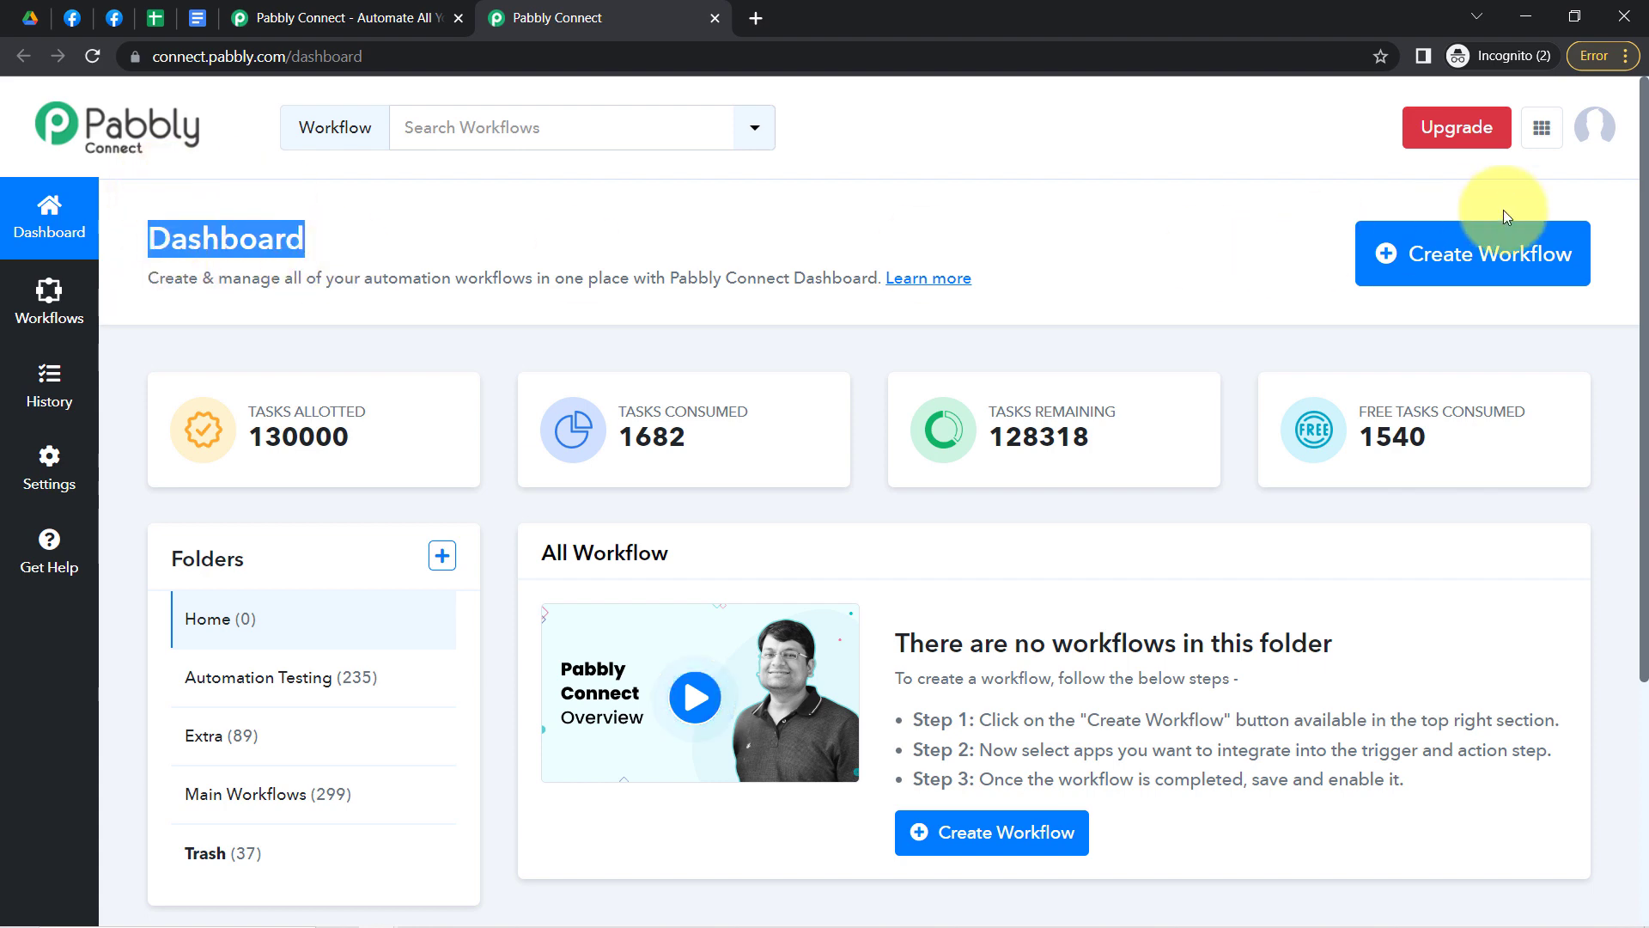
left_click(1459, 255)
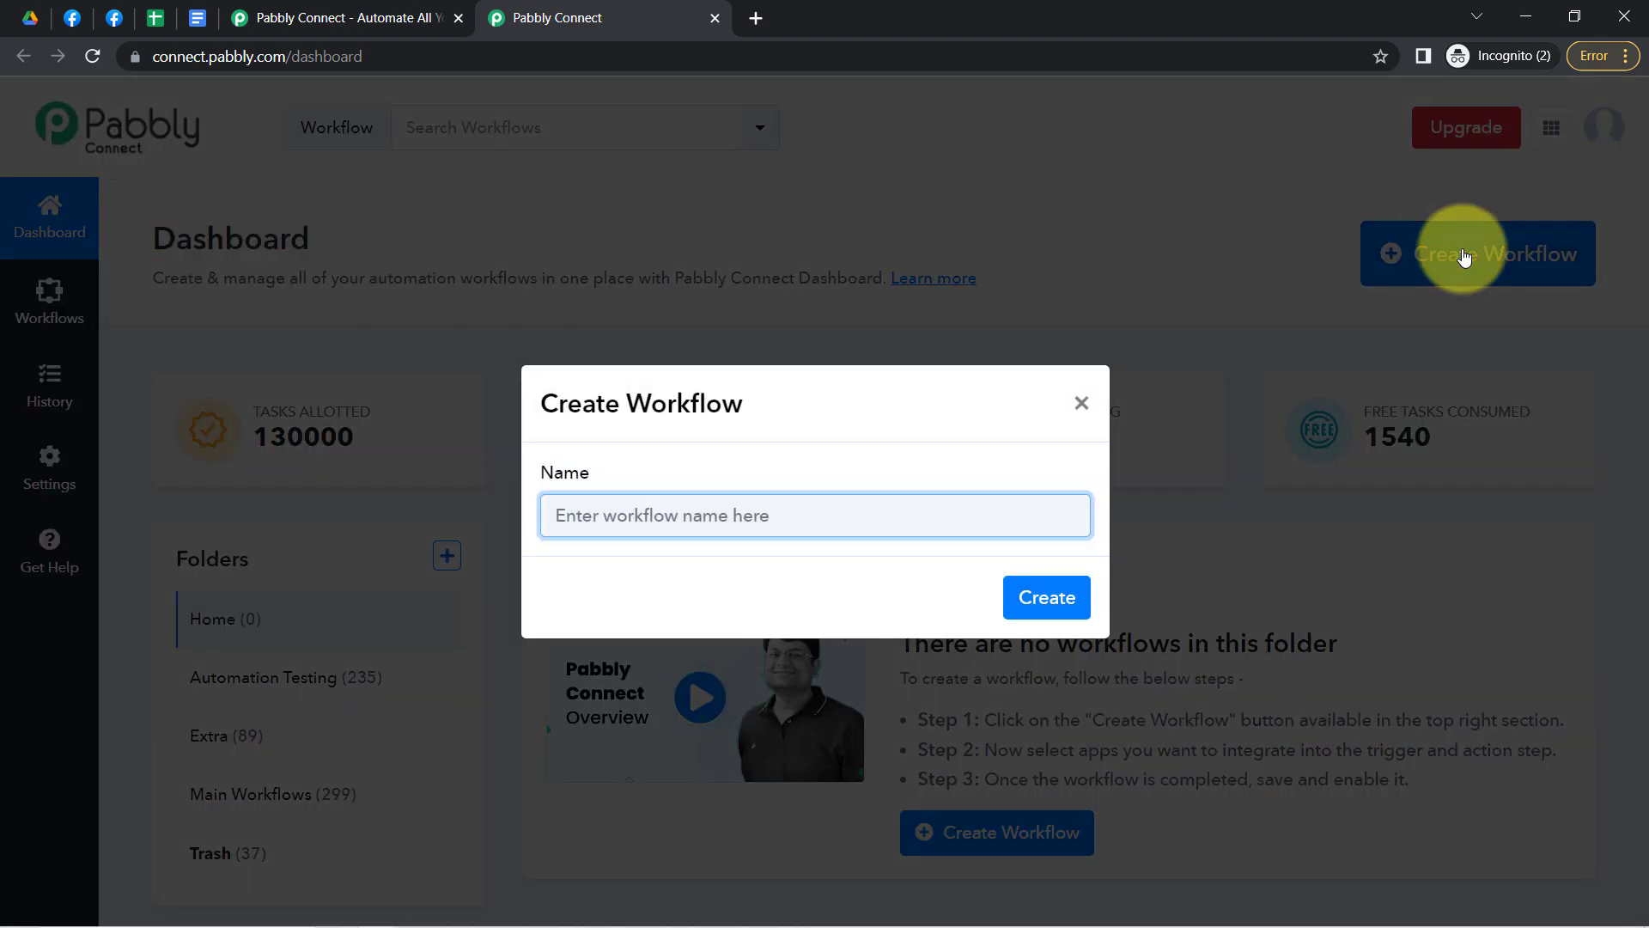
left_click_drag(746, 403, 606, 403)
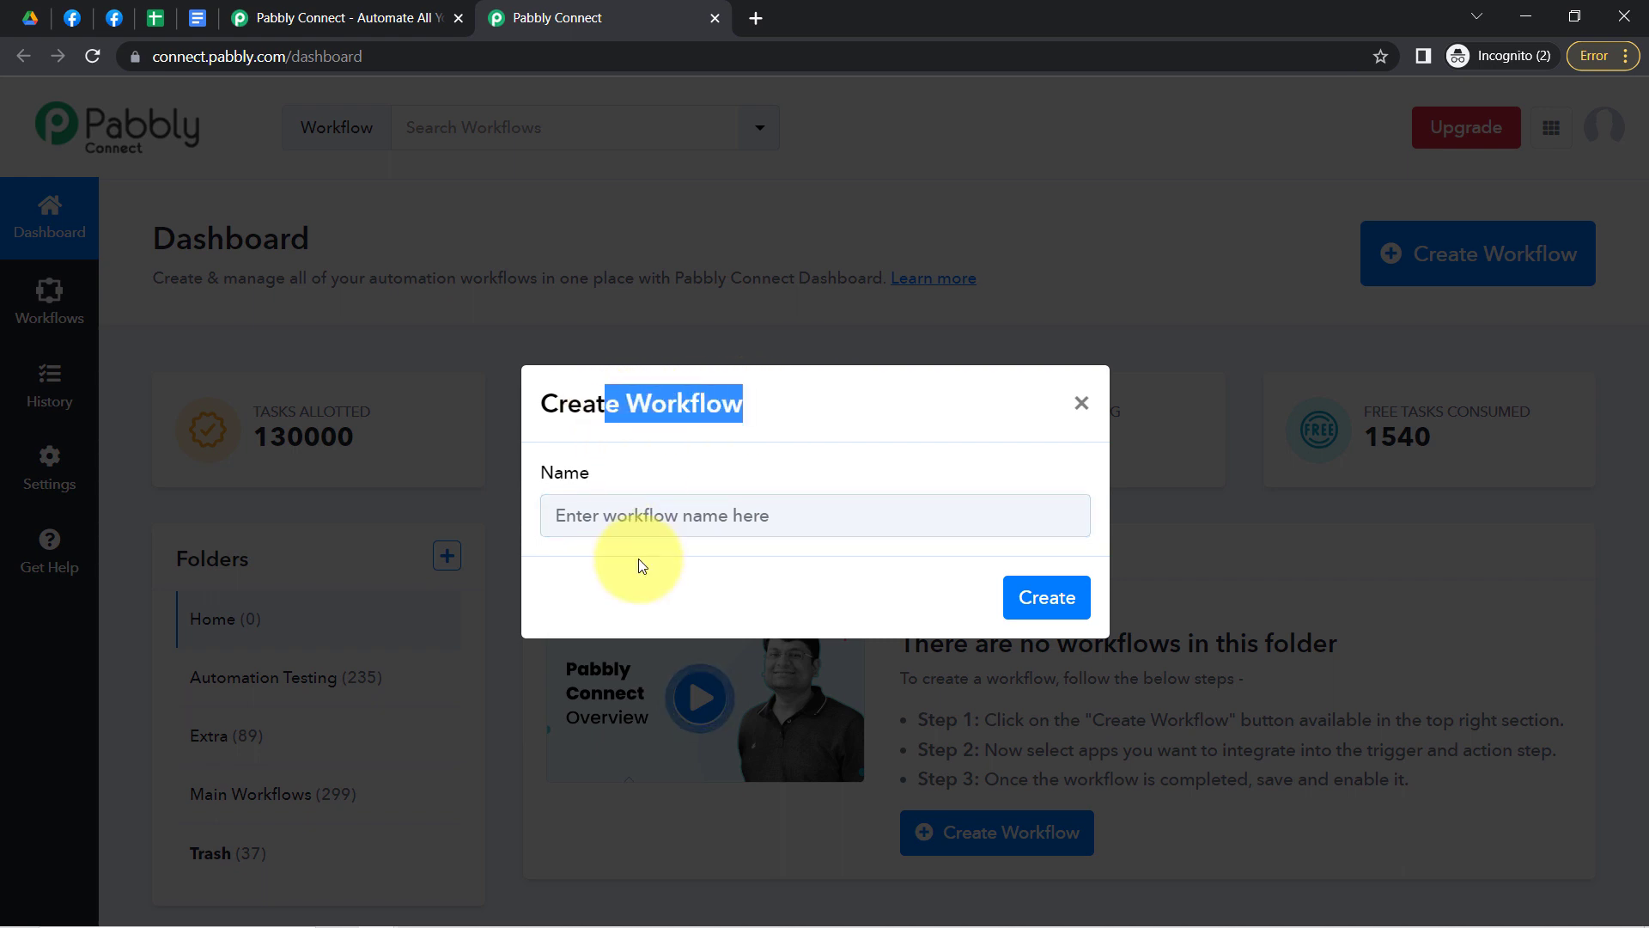
left_click(591, 513)
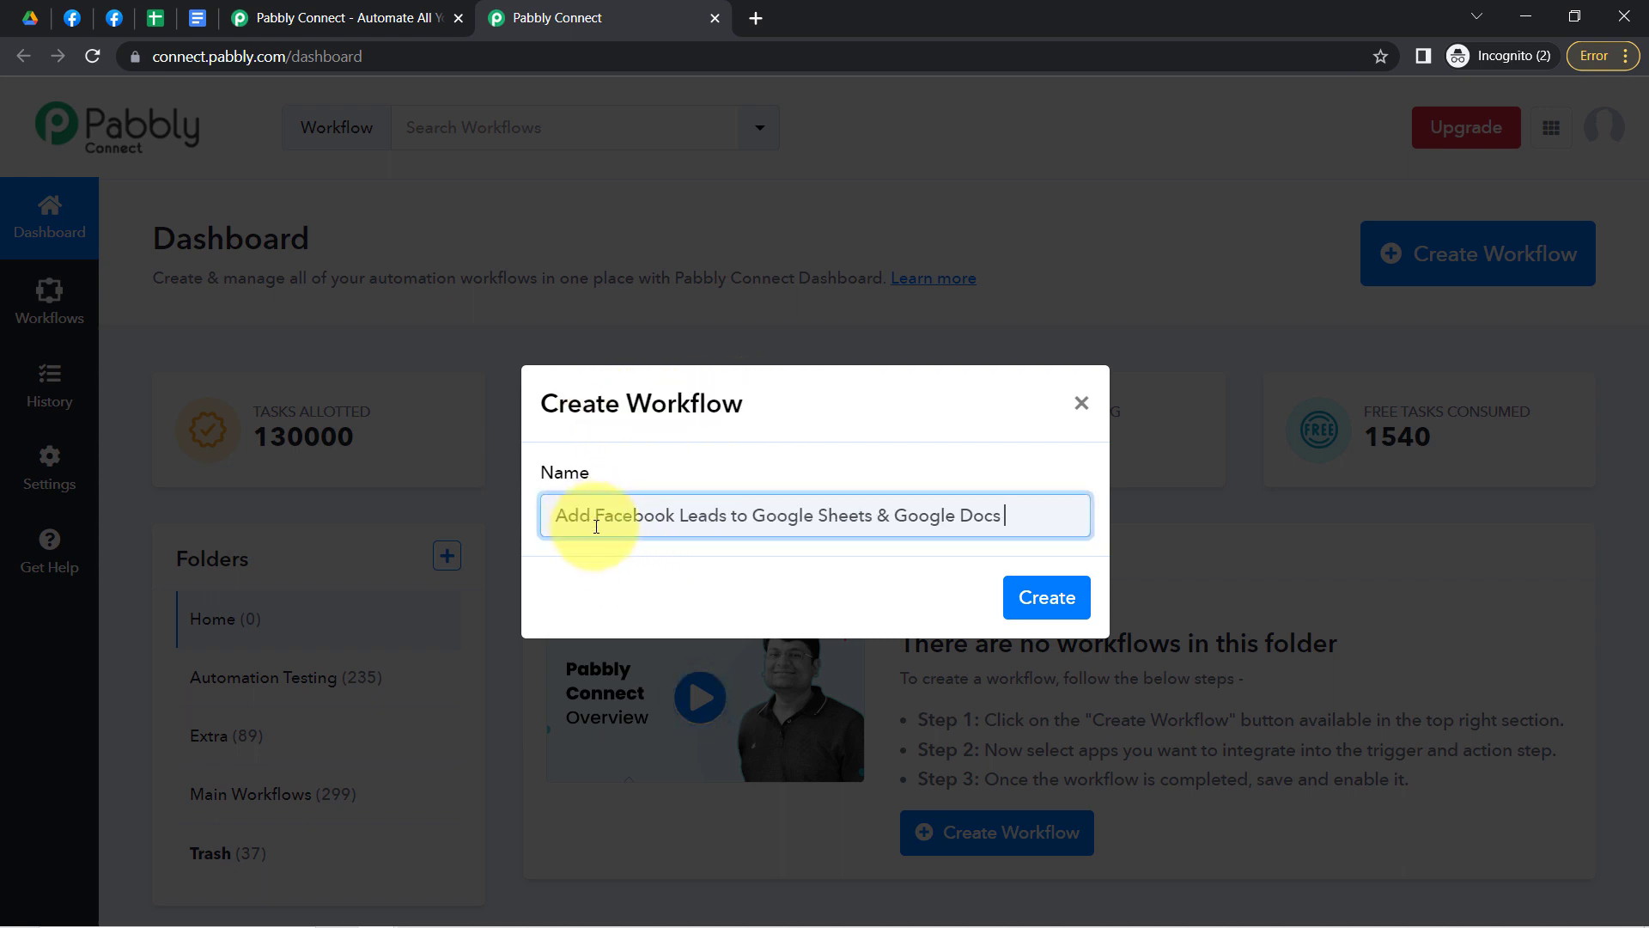
left_click_drag(638, 507, 914, 511)
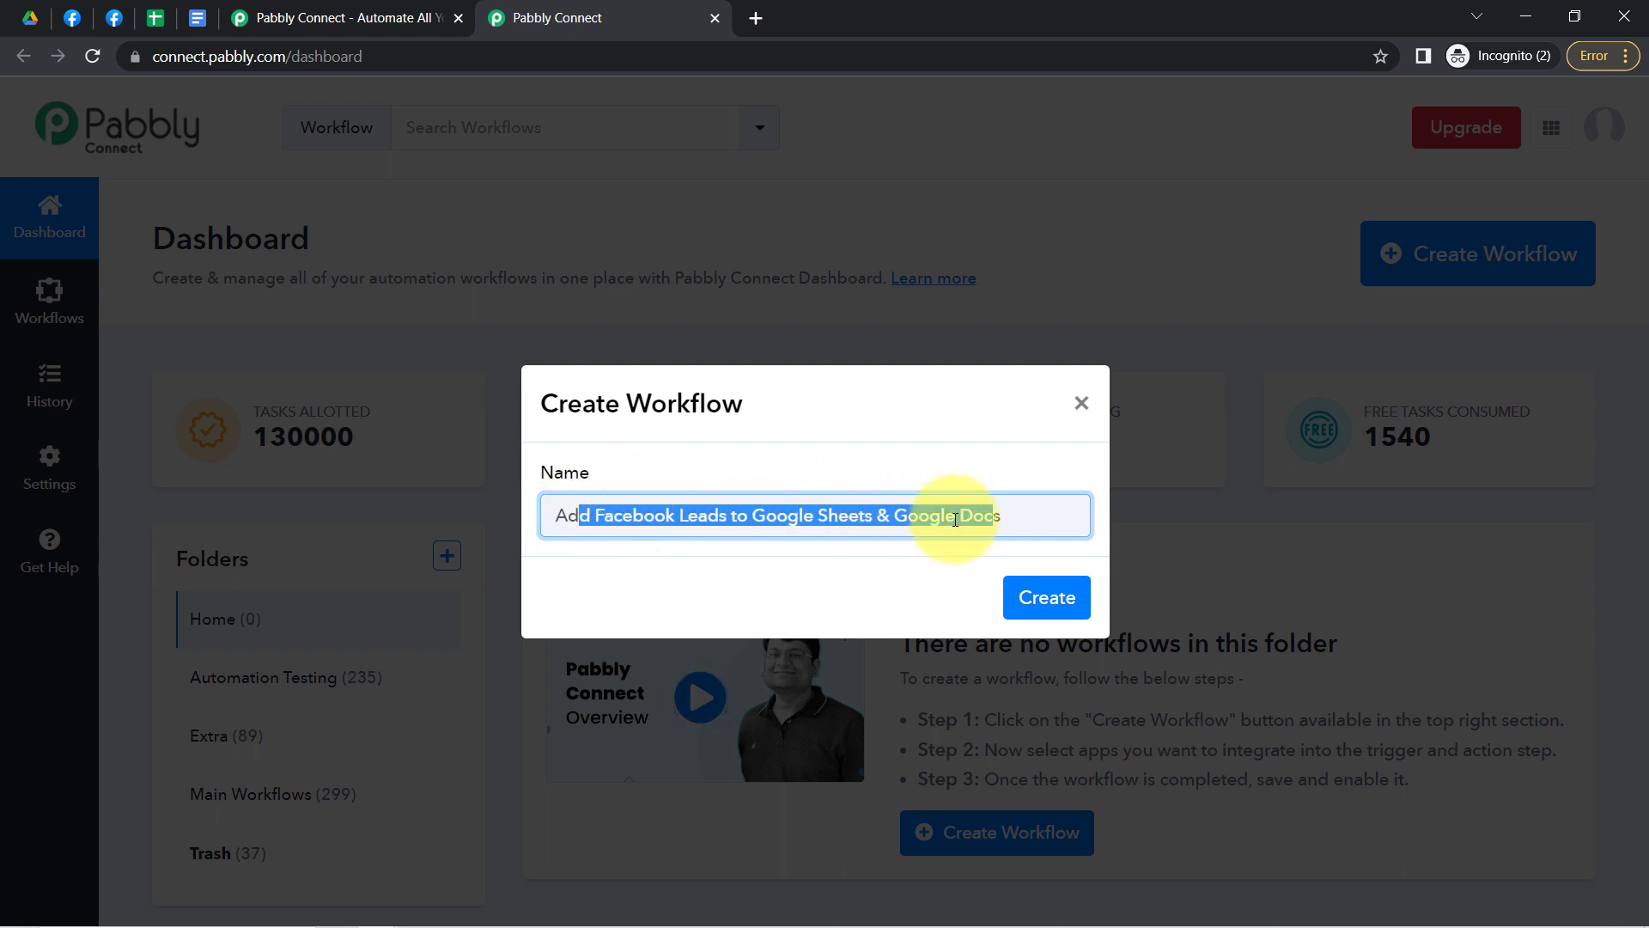
left_click(952, 516)
left_click(1043, 599)
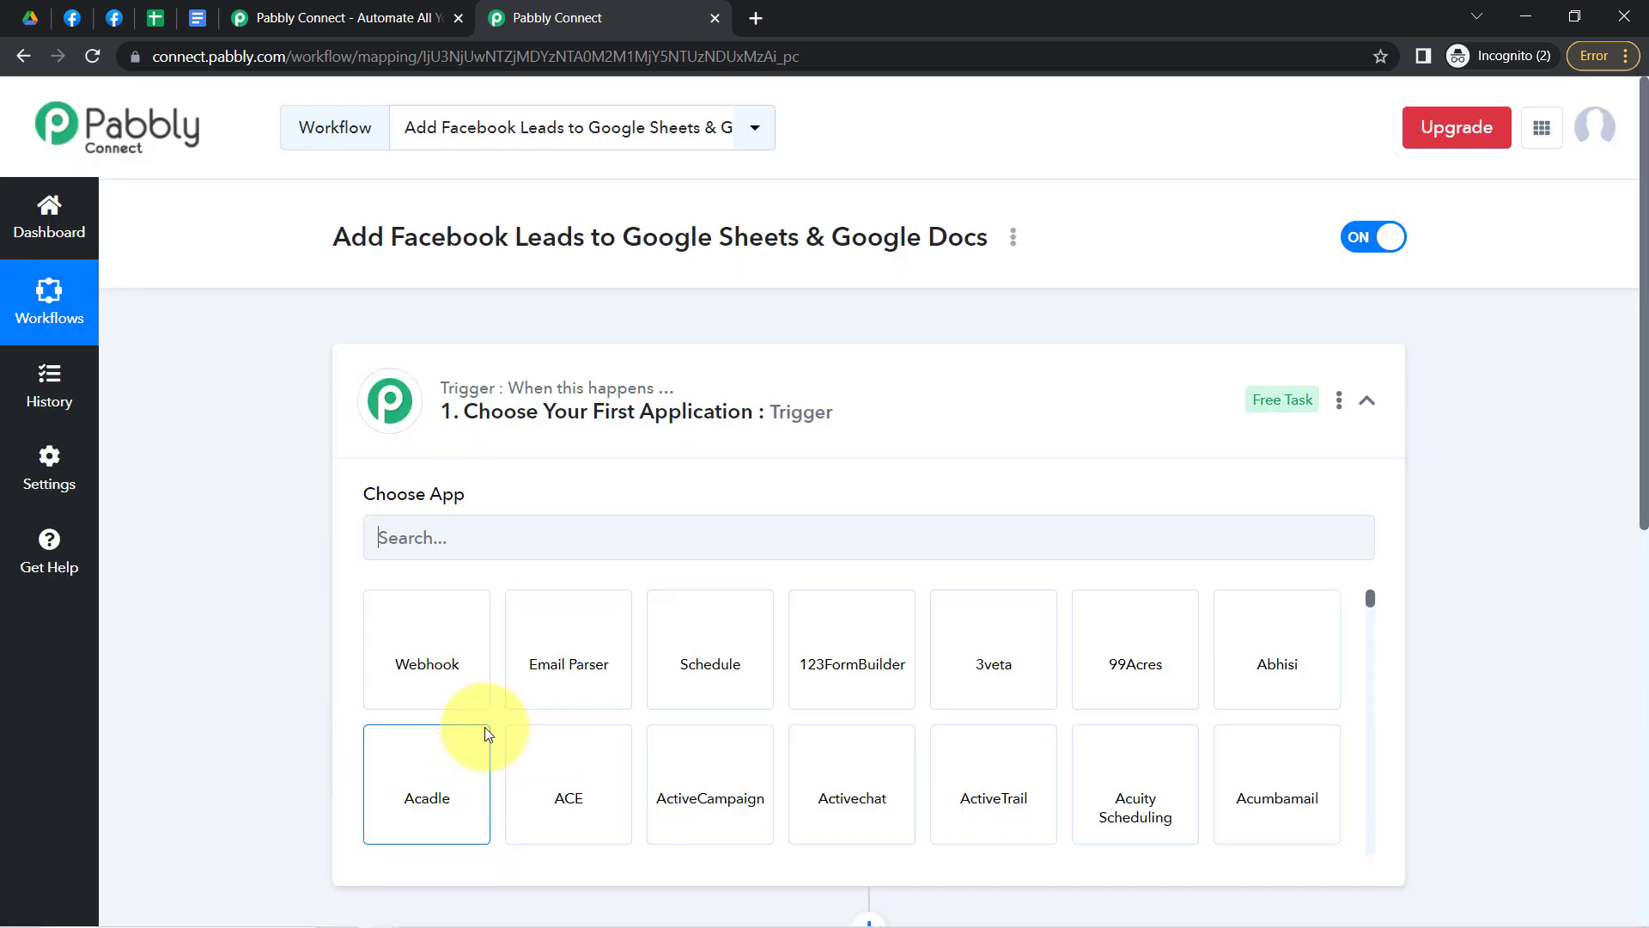
- Search for "facebook" in the workflow's trigger step and choose Facebook Lead Ads as the trigger app
left_click(549, 414)
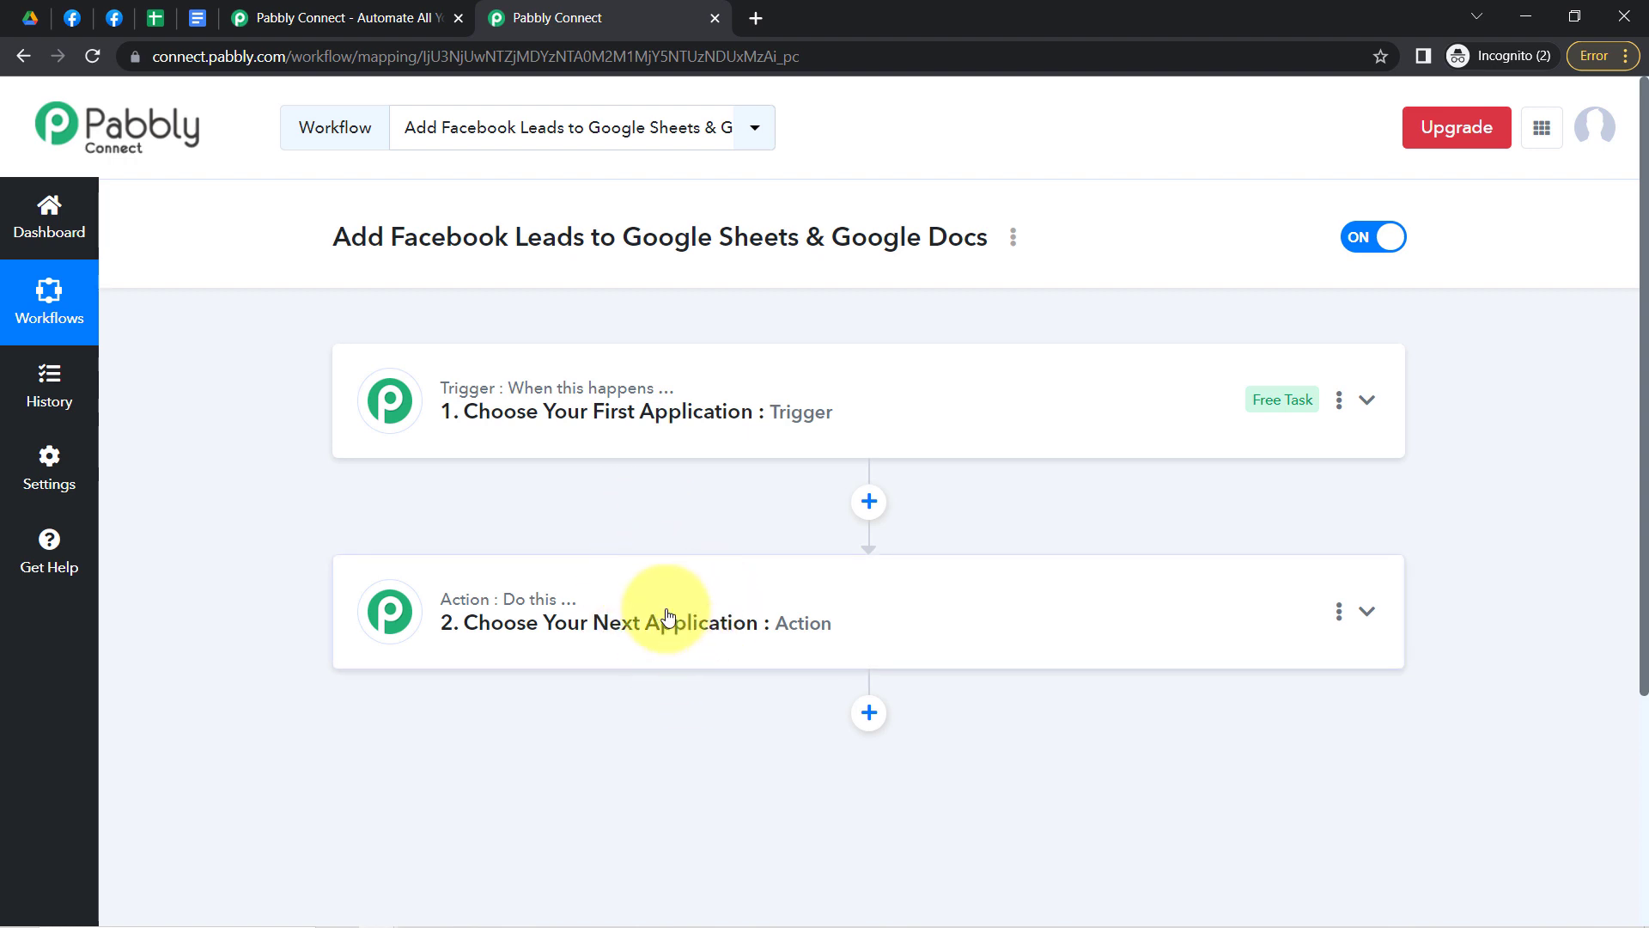
left_click_drag(353, 240, 946, 243)
left_click(633, 397)
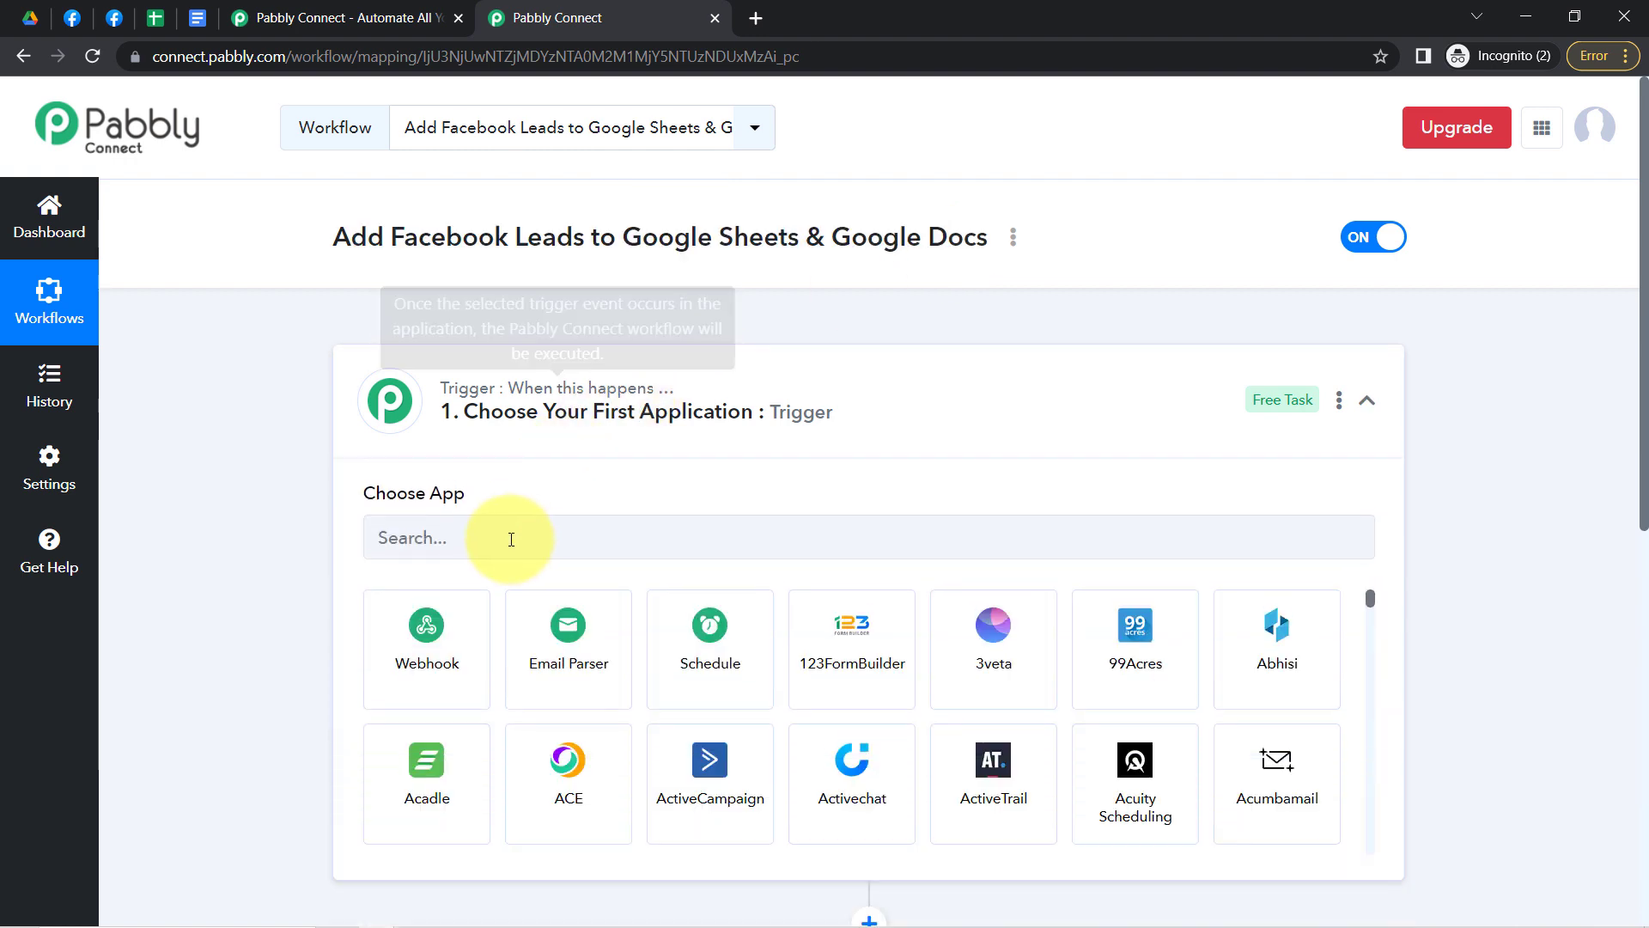
left_click(434, 531)
type("facebook")
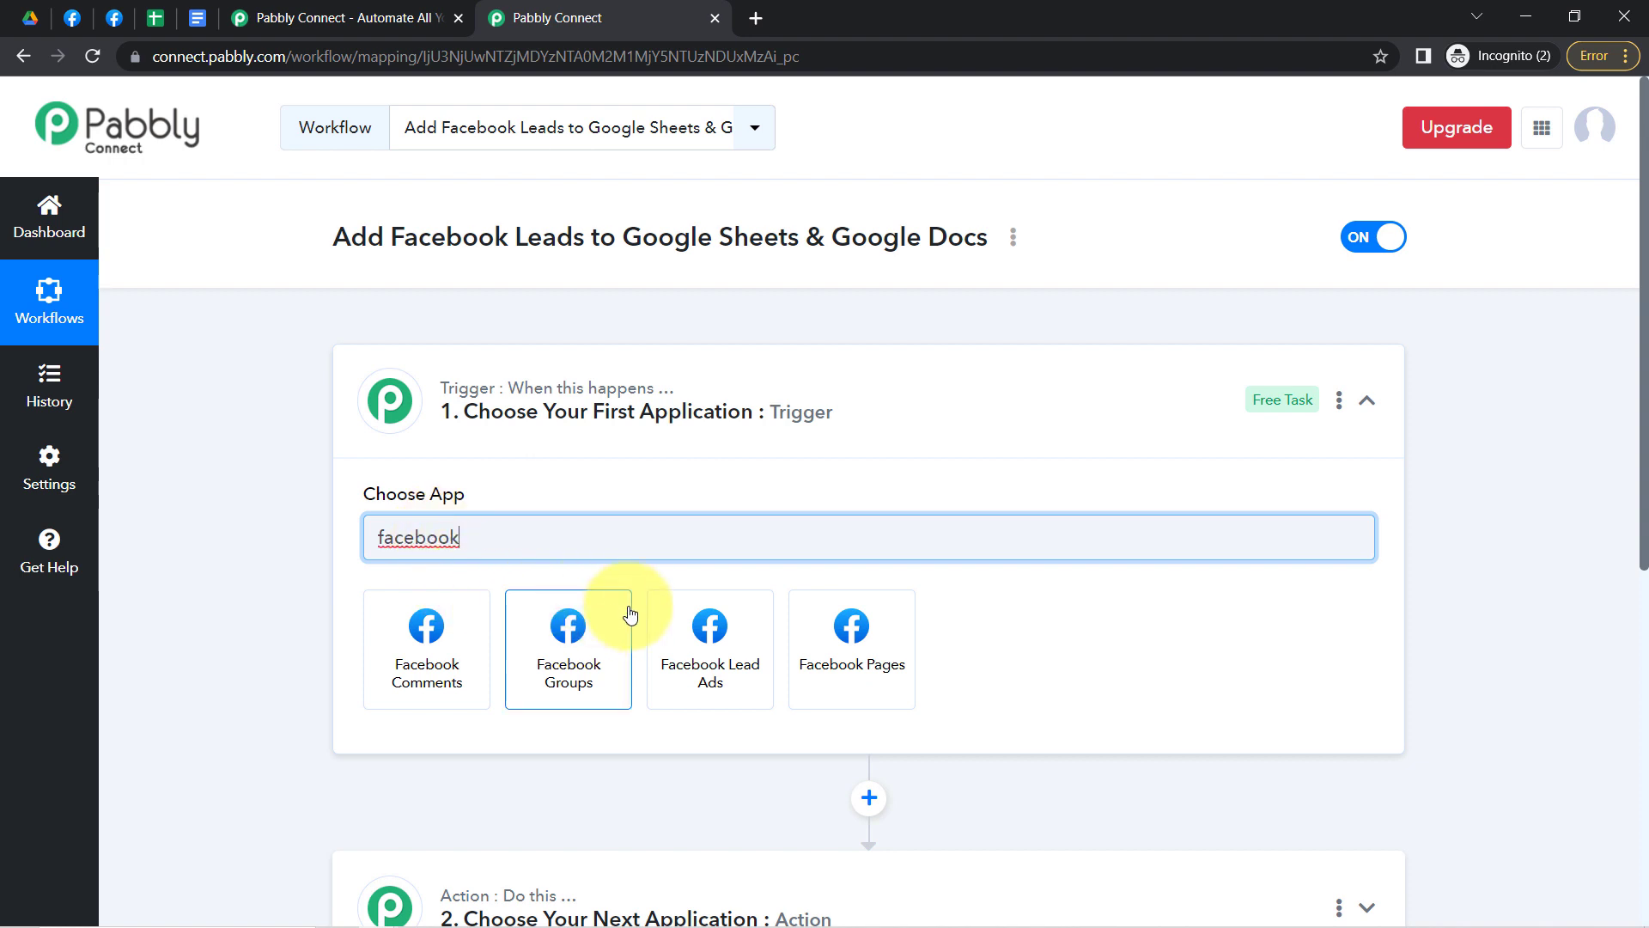
left_click(717, 640)
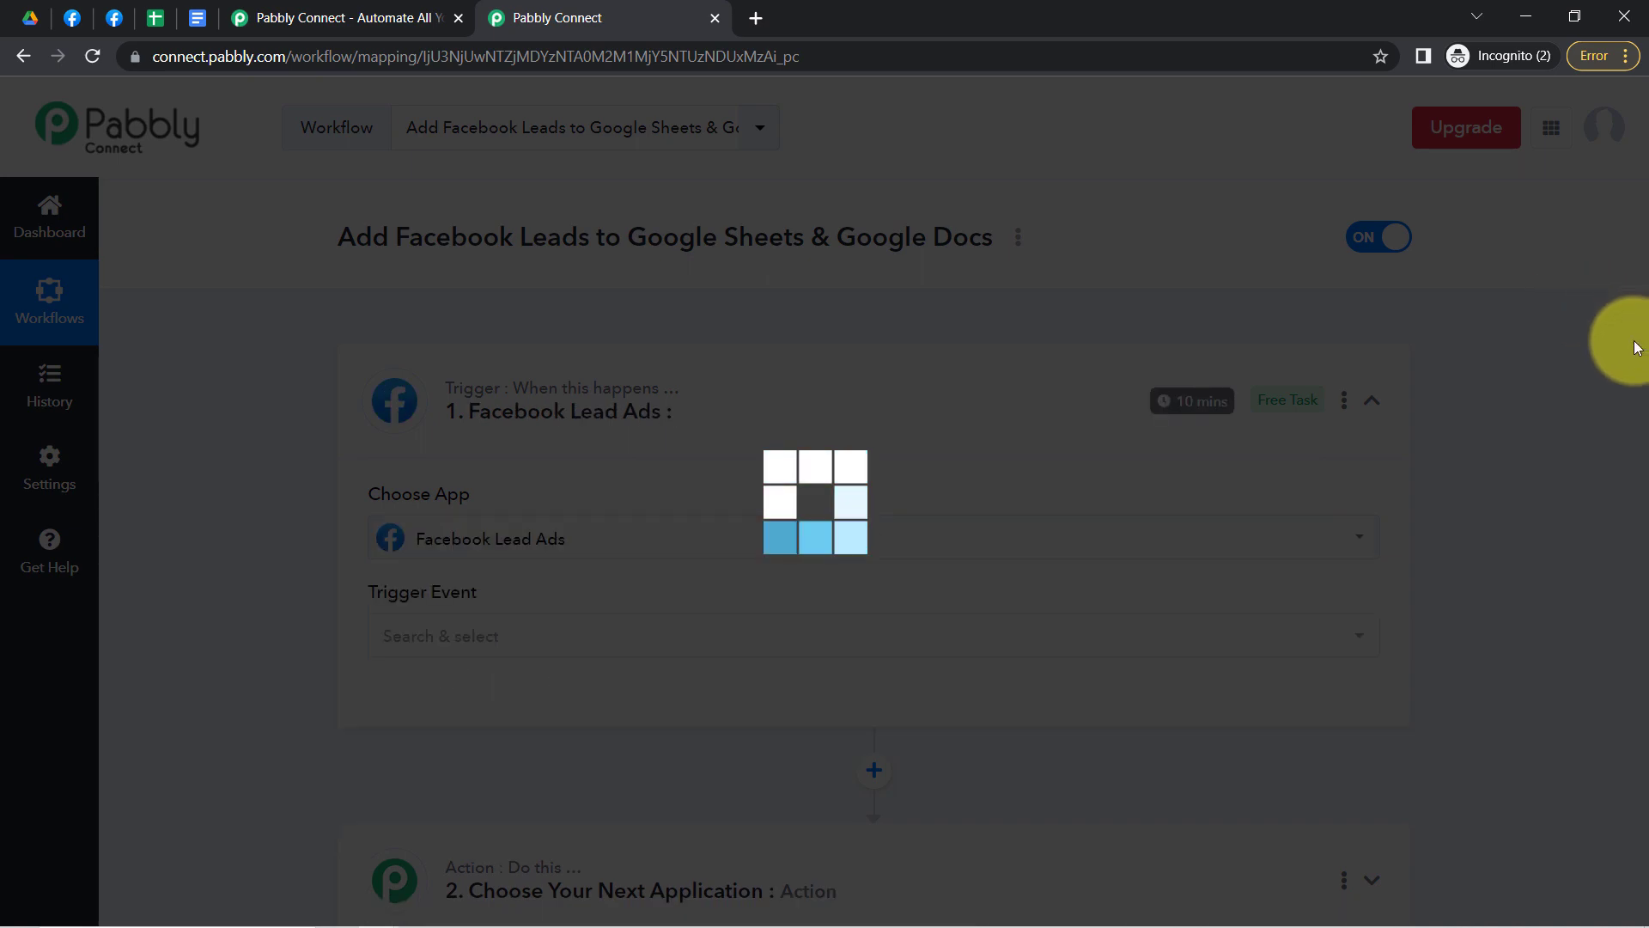
- Choose Google Sheets as the app for the workflow's first action step
scroll(1620, 463, "down", 4)
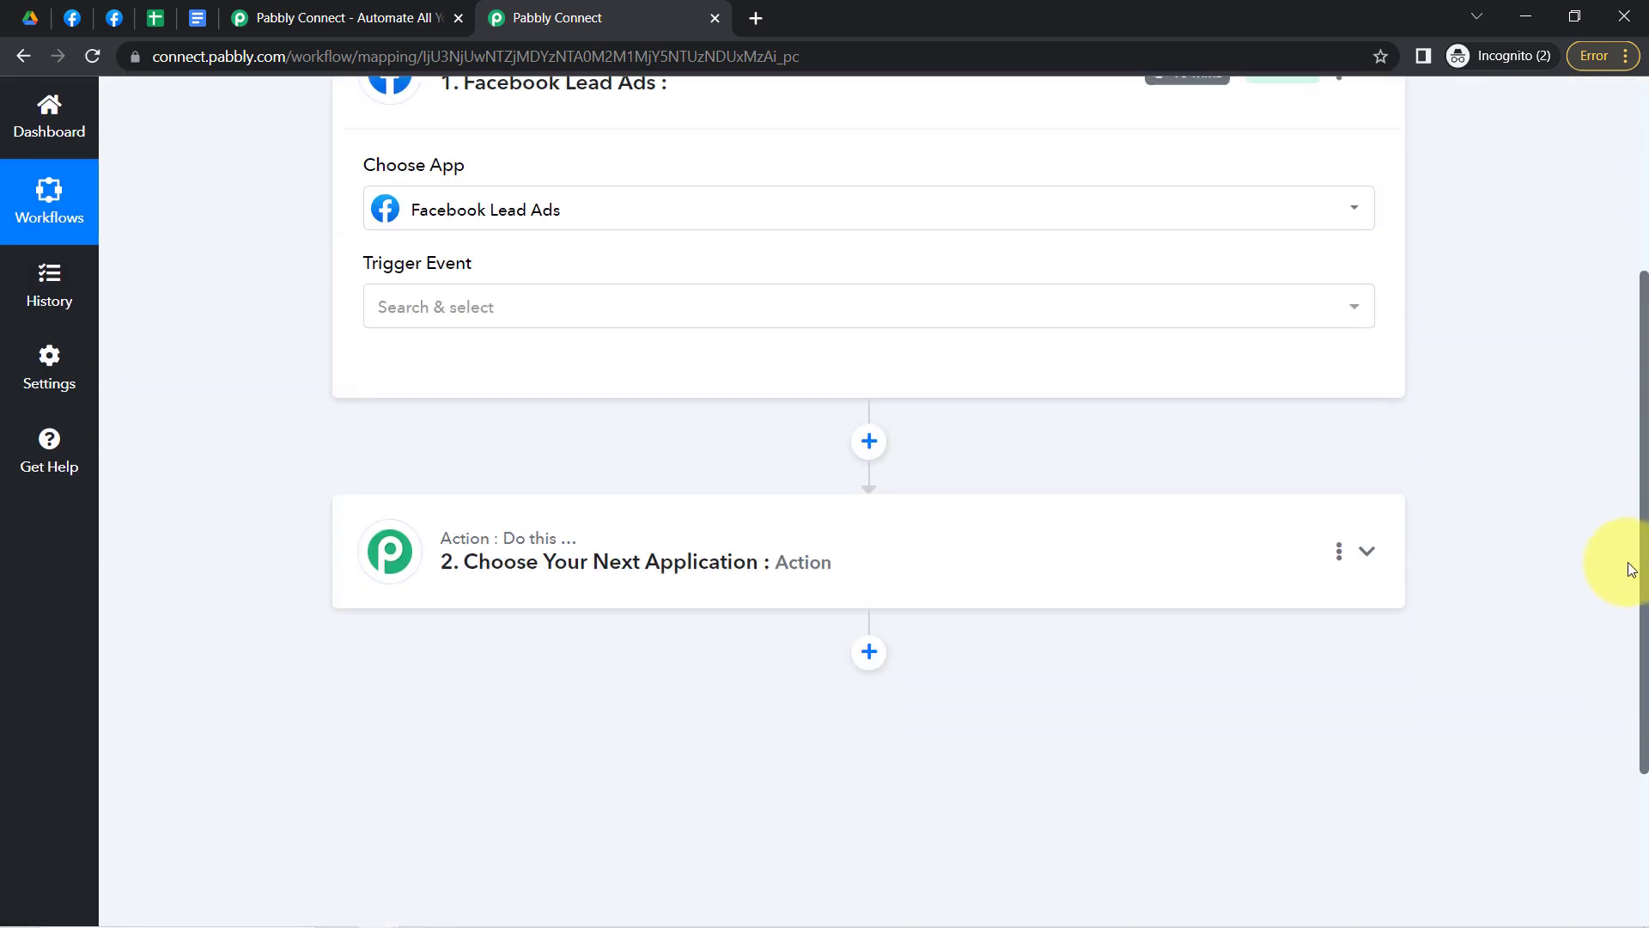
left_click(663, 502)
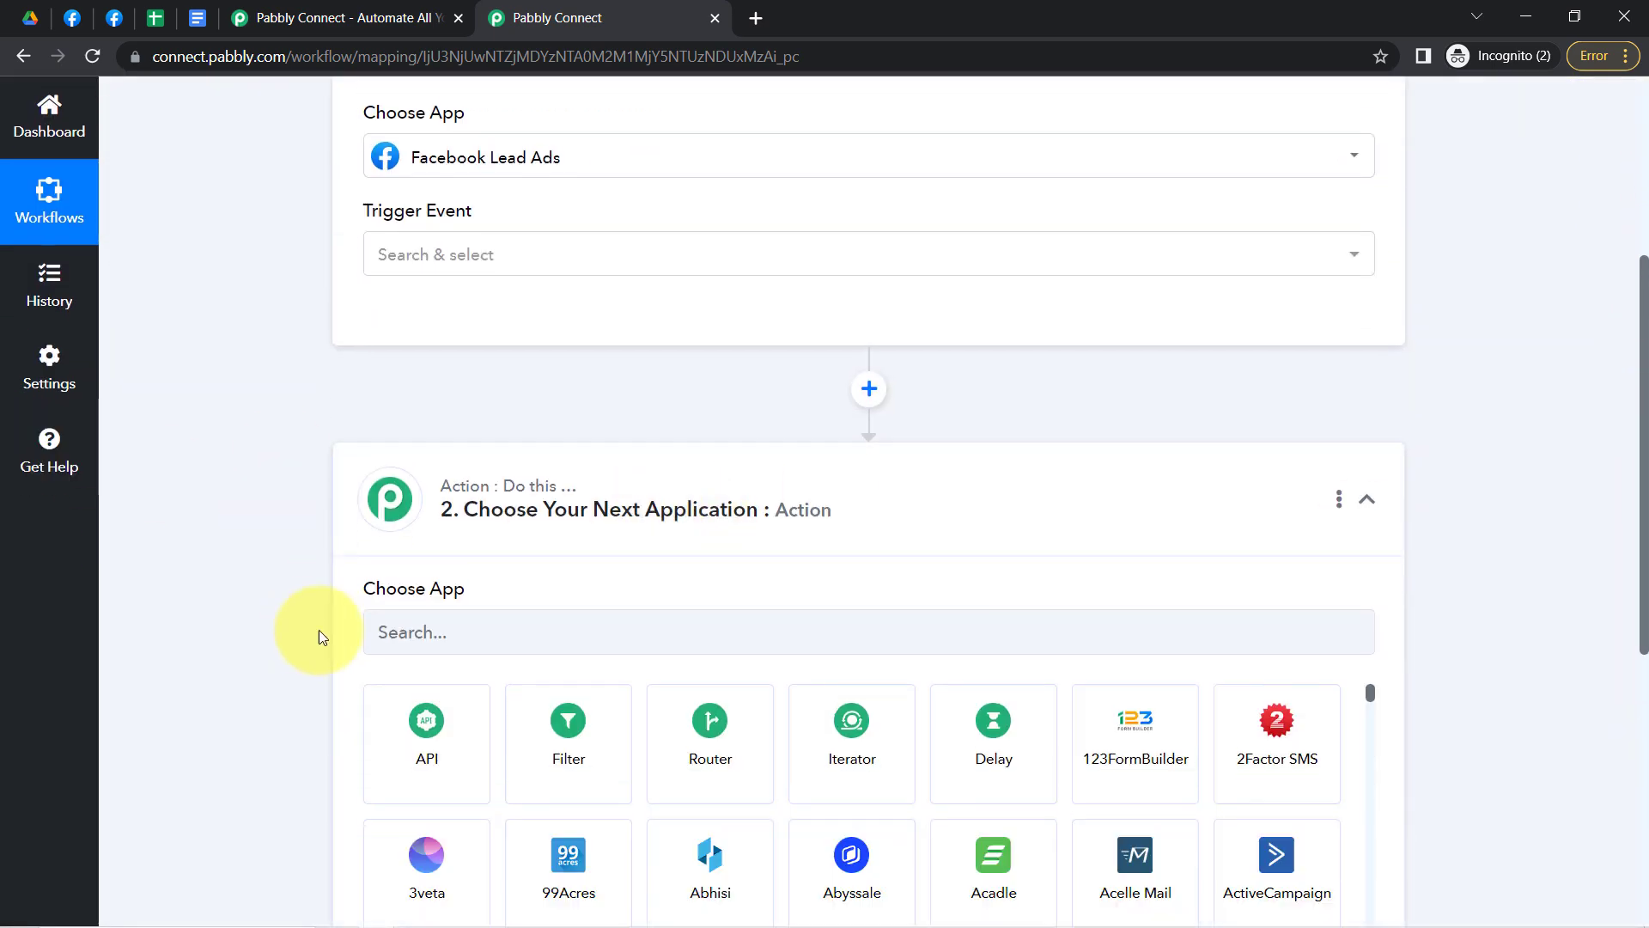
left_click(417, 636)
type("google she")
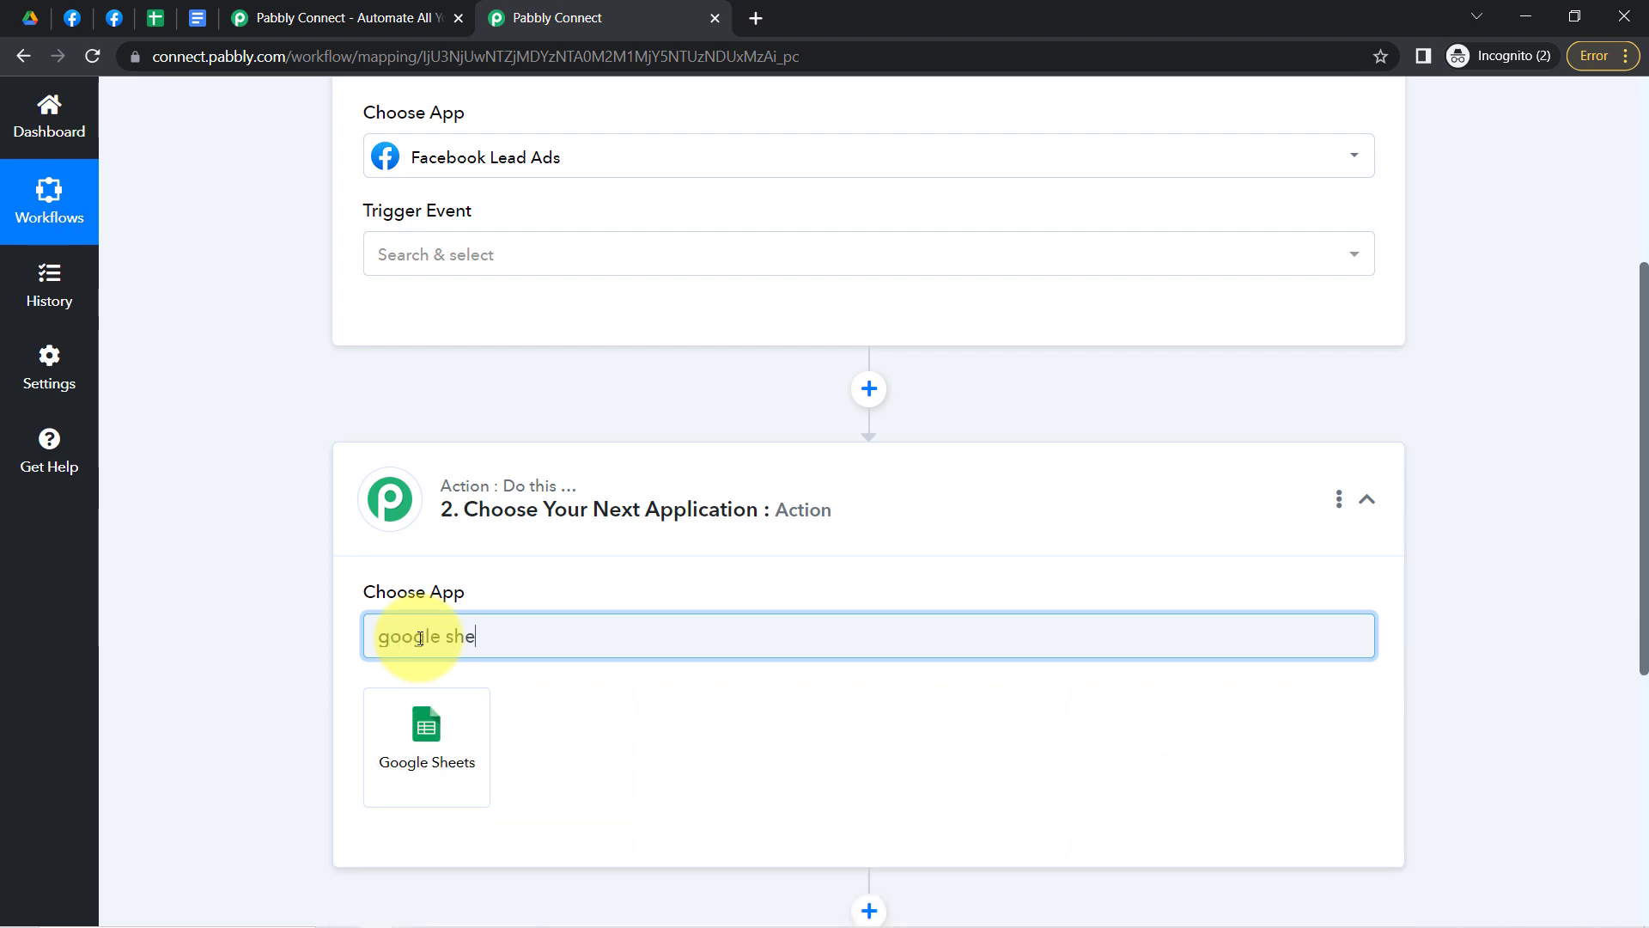
left_click(416, 720)
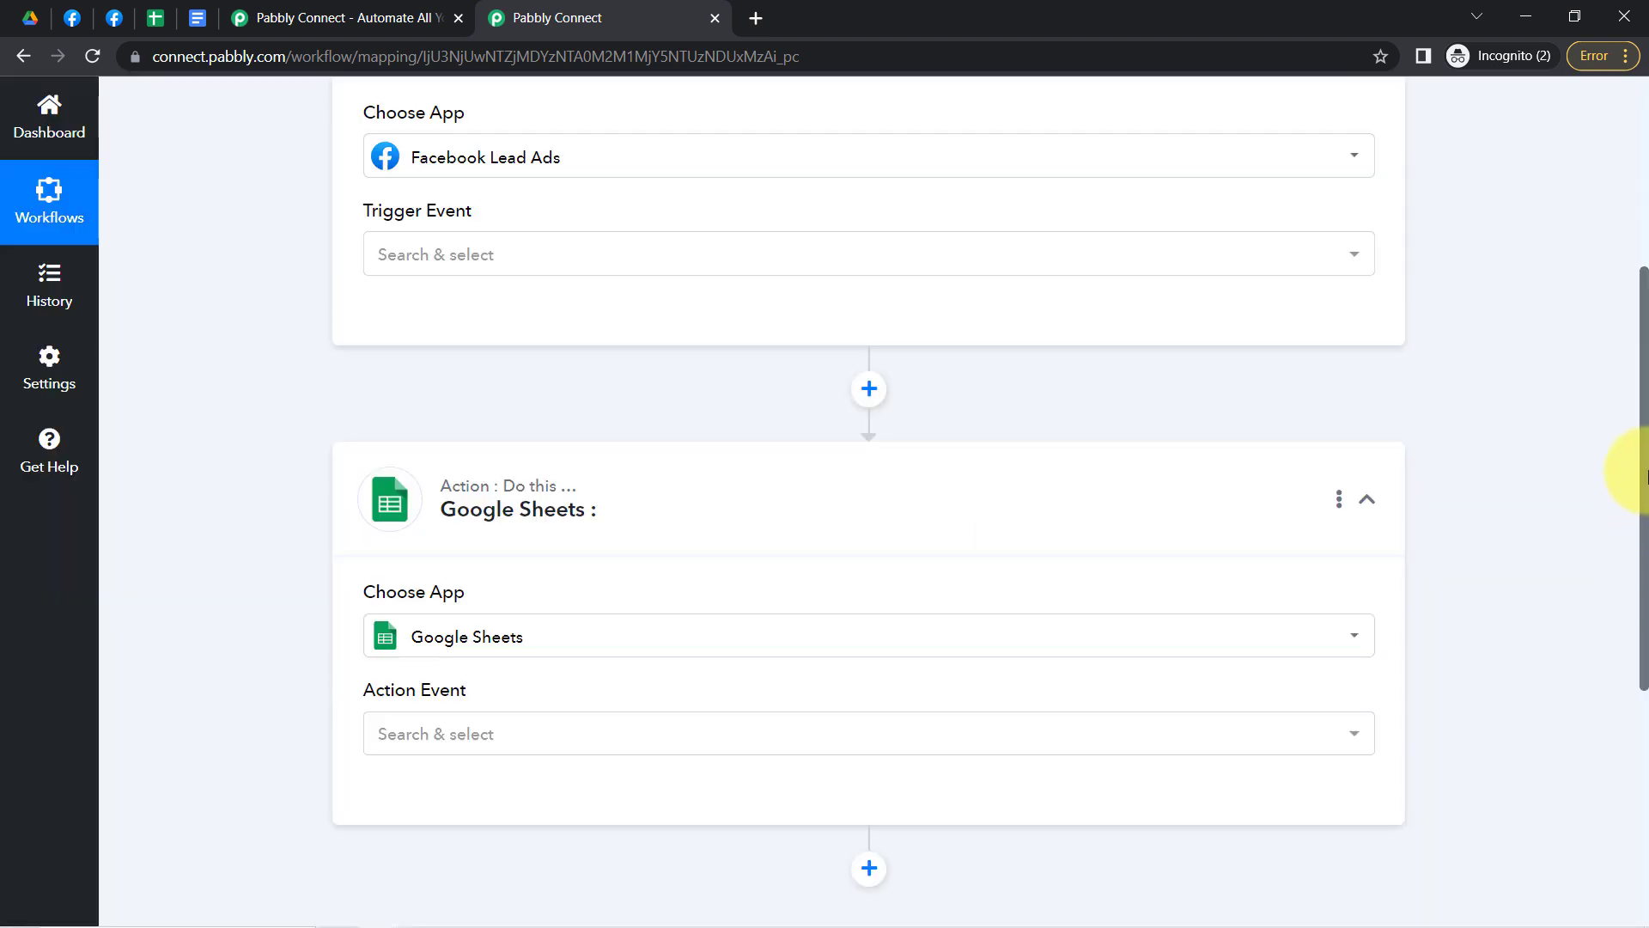
- Add another action step below Google Sheets and choose Google Docs as its app
scroll(1620, 582, "down", 5)
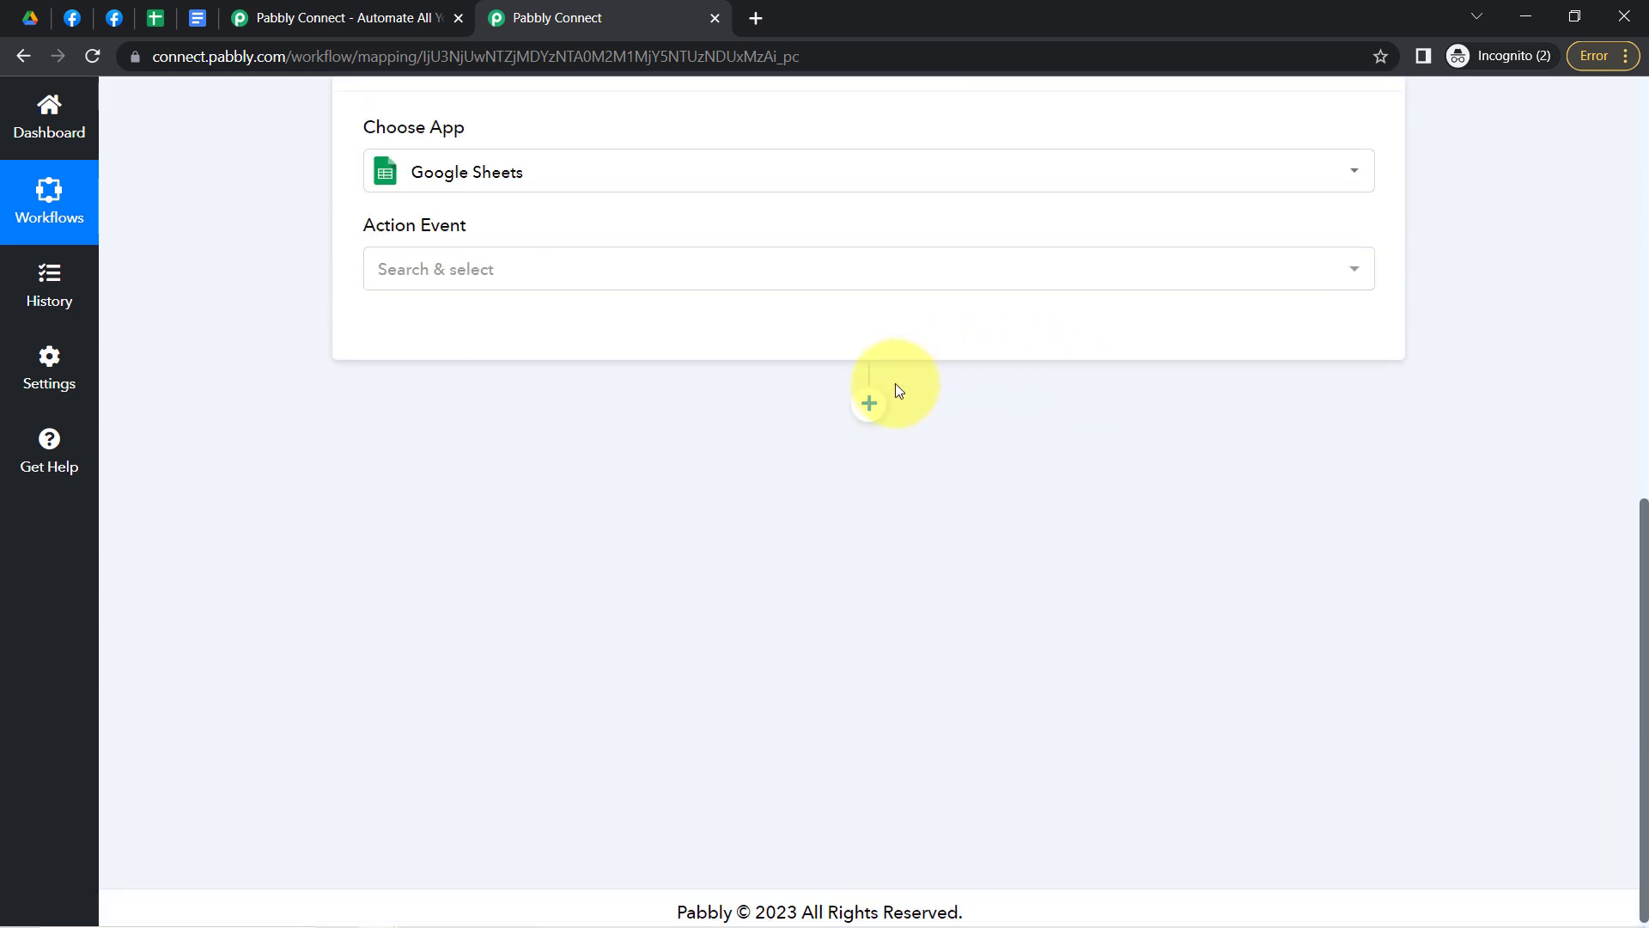
left_click(869, 401)
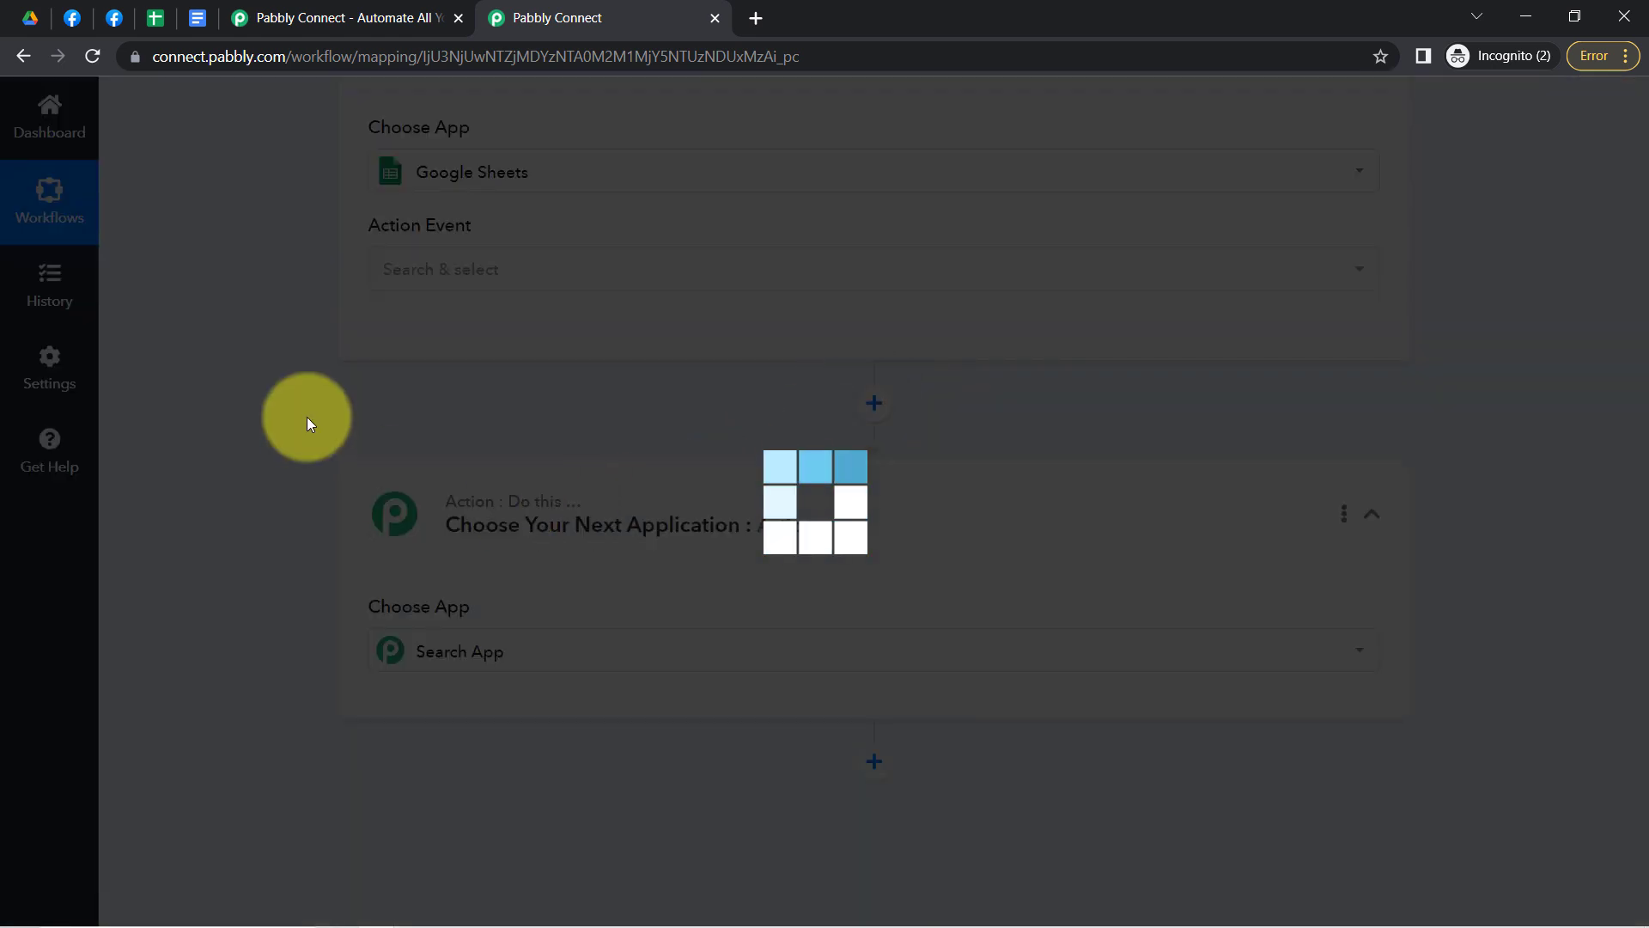
left_click(430, 650)
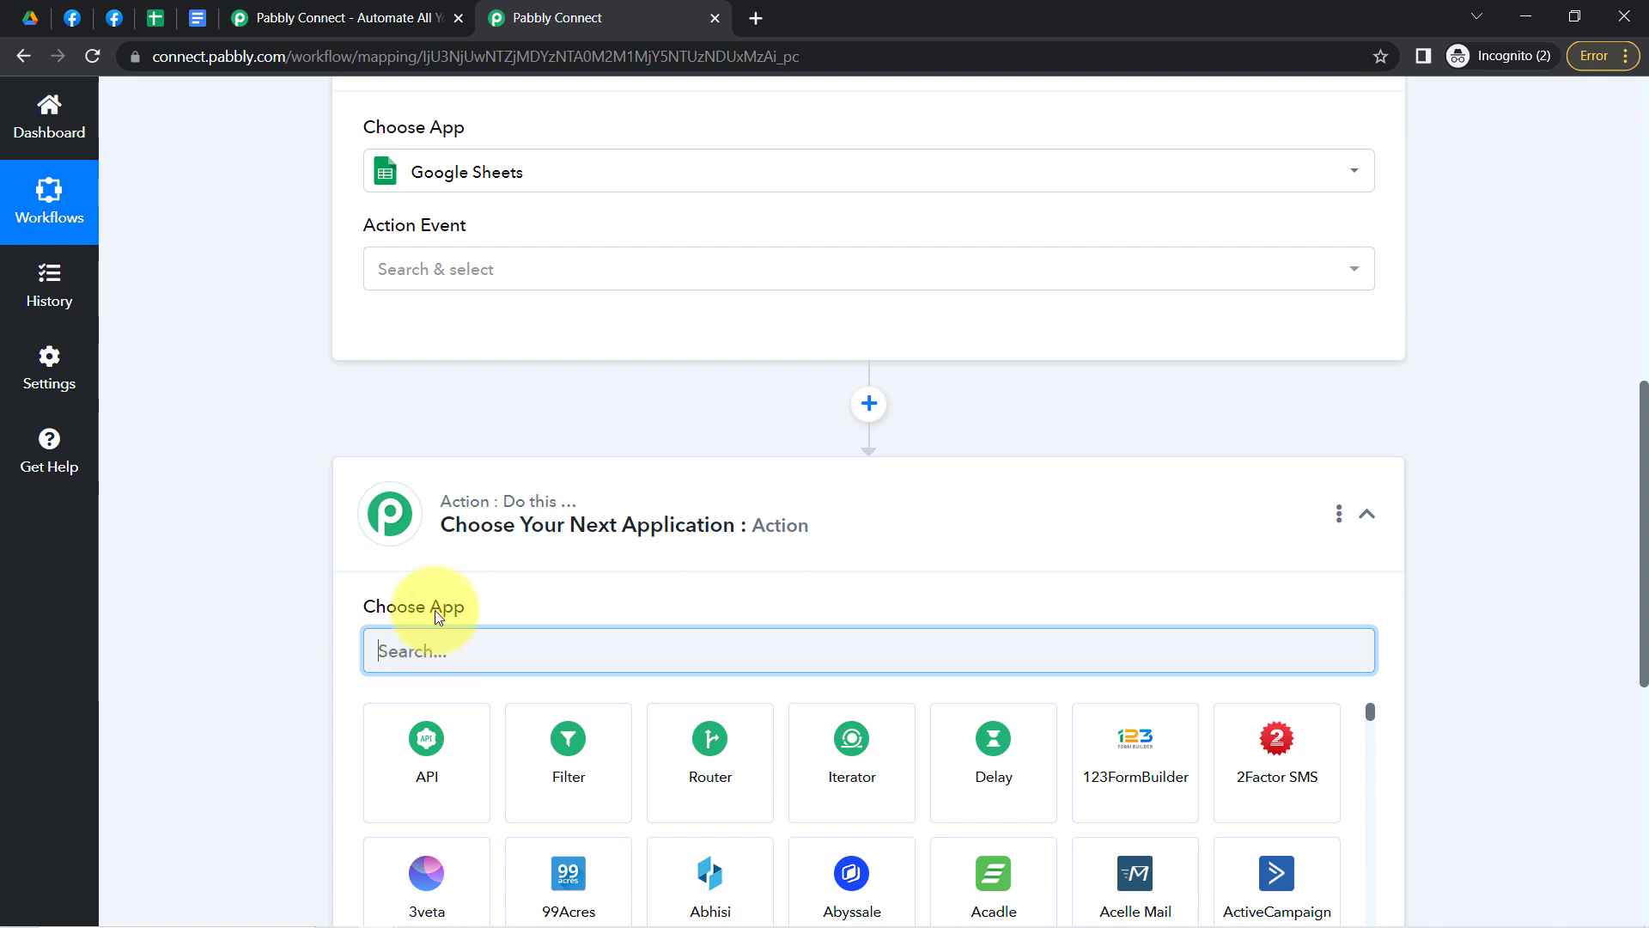
type("google do")
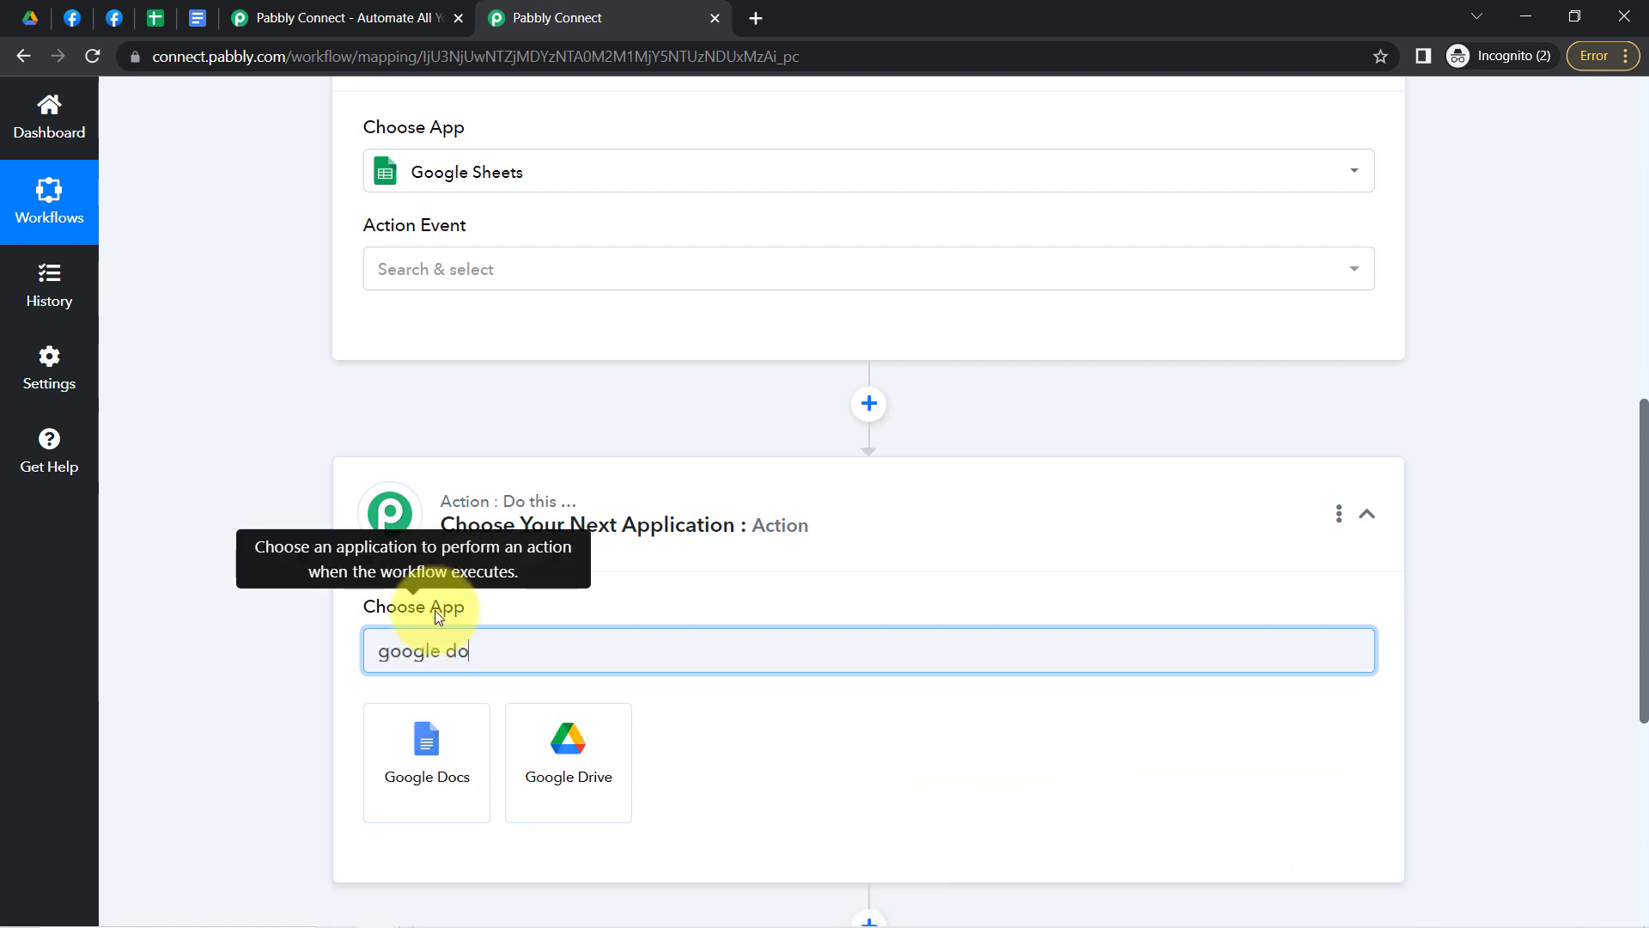
left_click(405, 724)
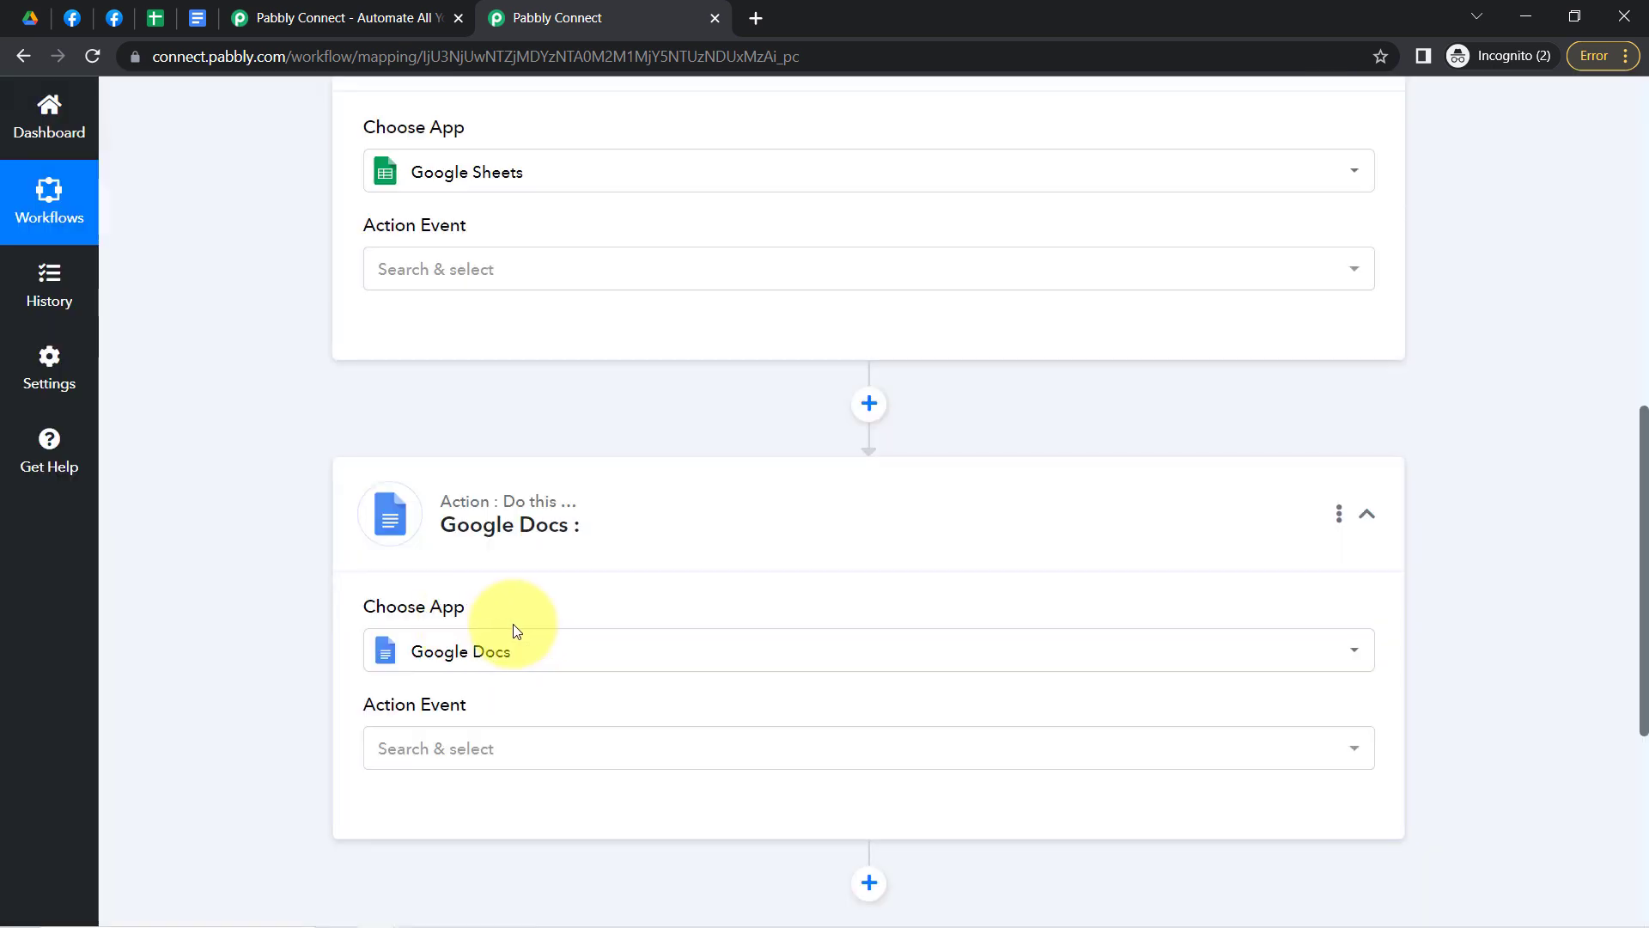
- Collapse the Google Sheets and Google Docs action steps, keeping only the Facebook Lead Ads trigger step expanded
left_click_drag(1646, 661, 1638, 324)
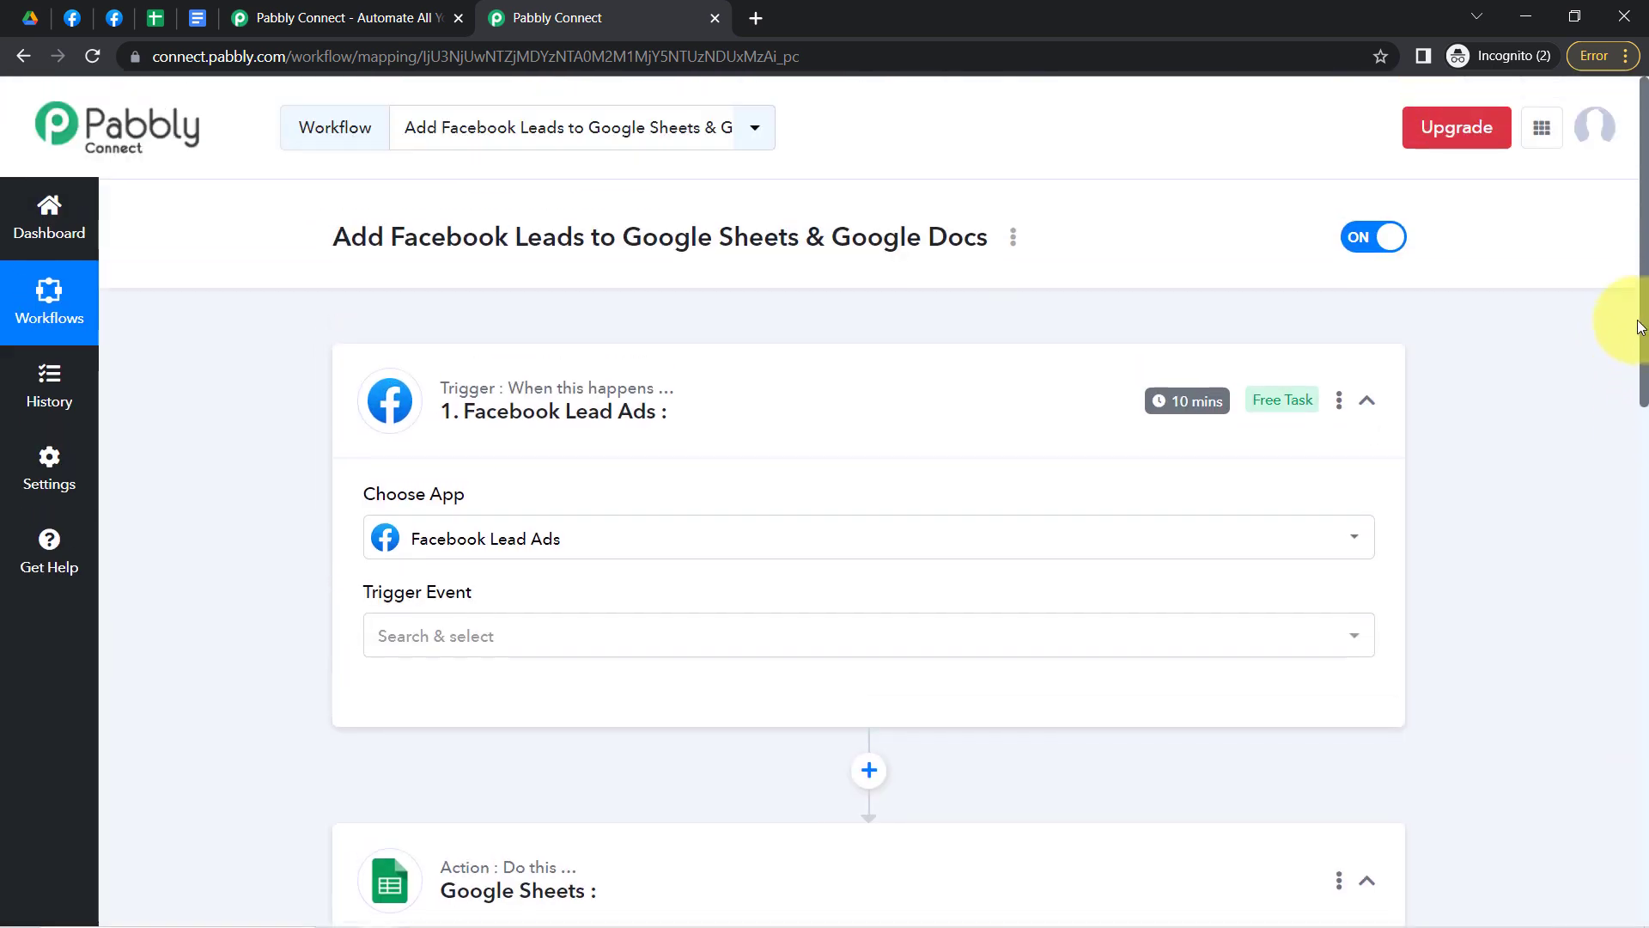
left_click(486, 408)
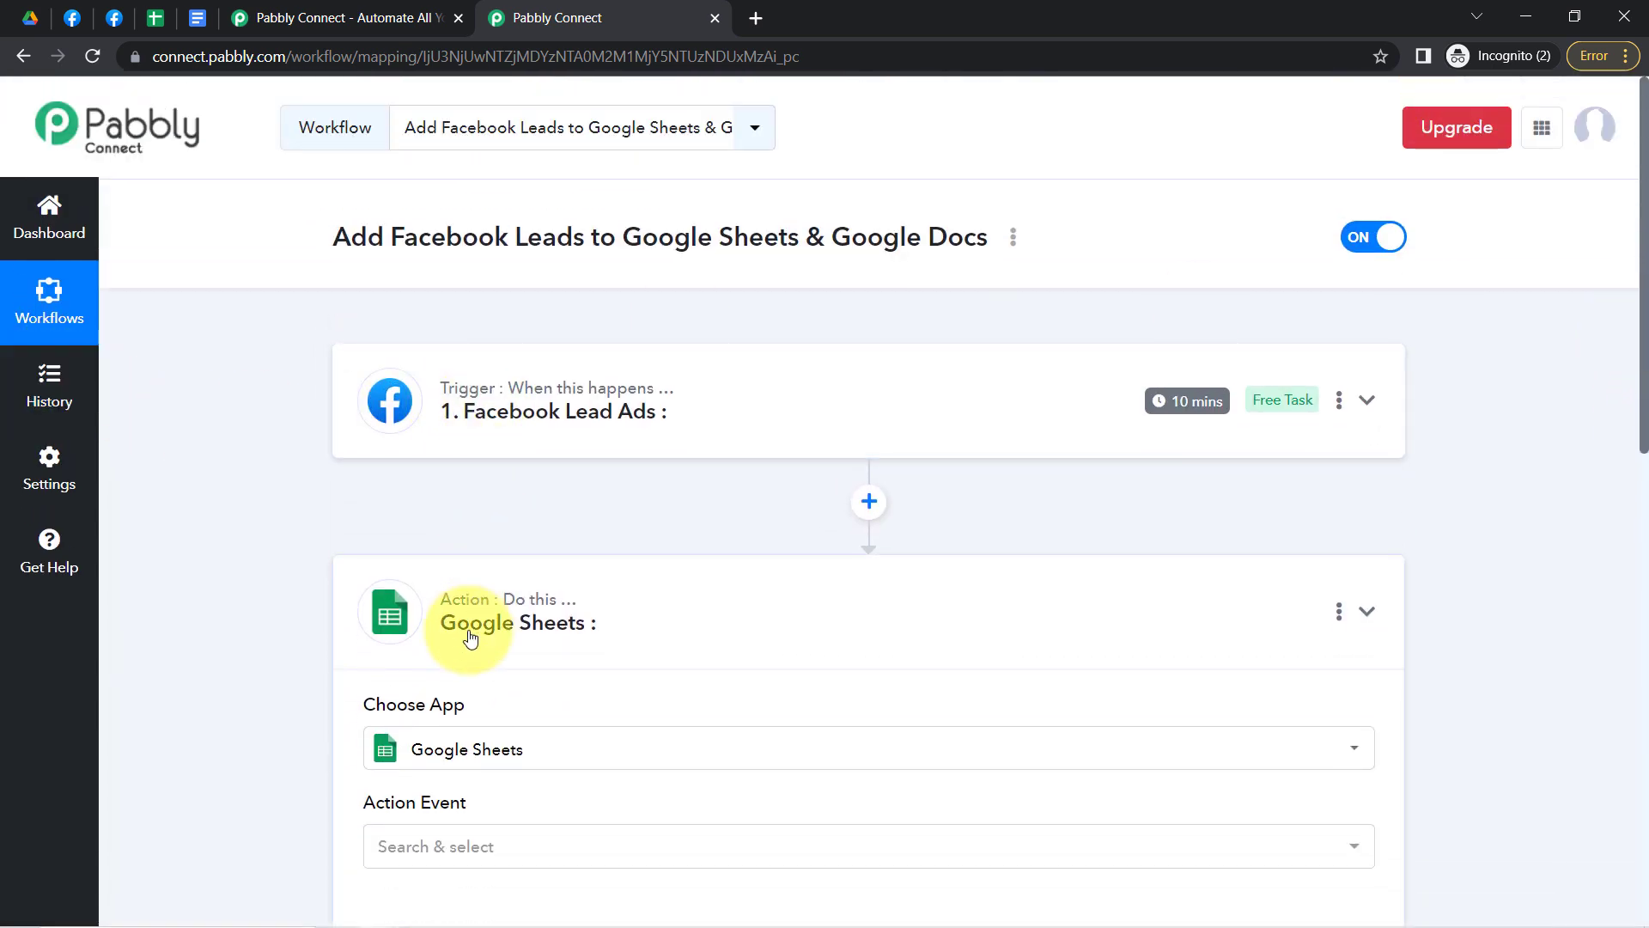
left_click(471, 631)
left_click(457, 825)
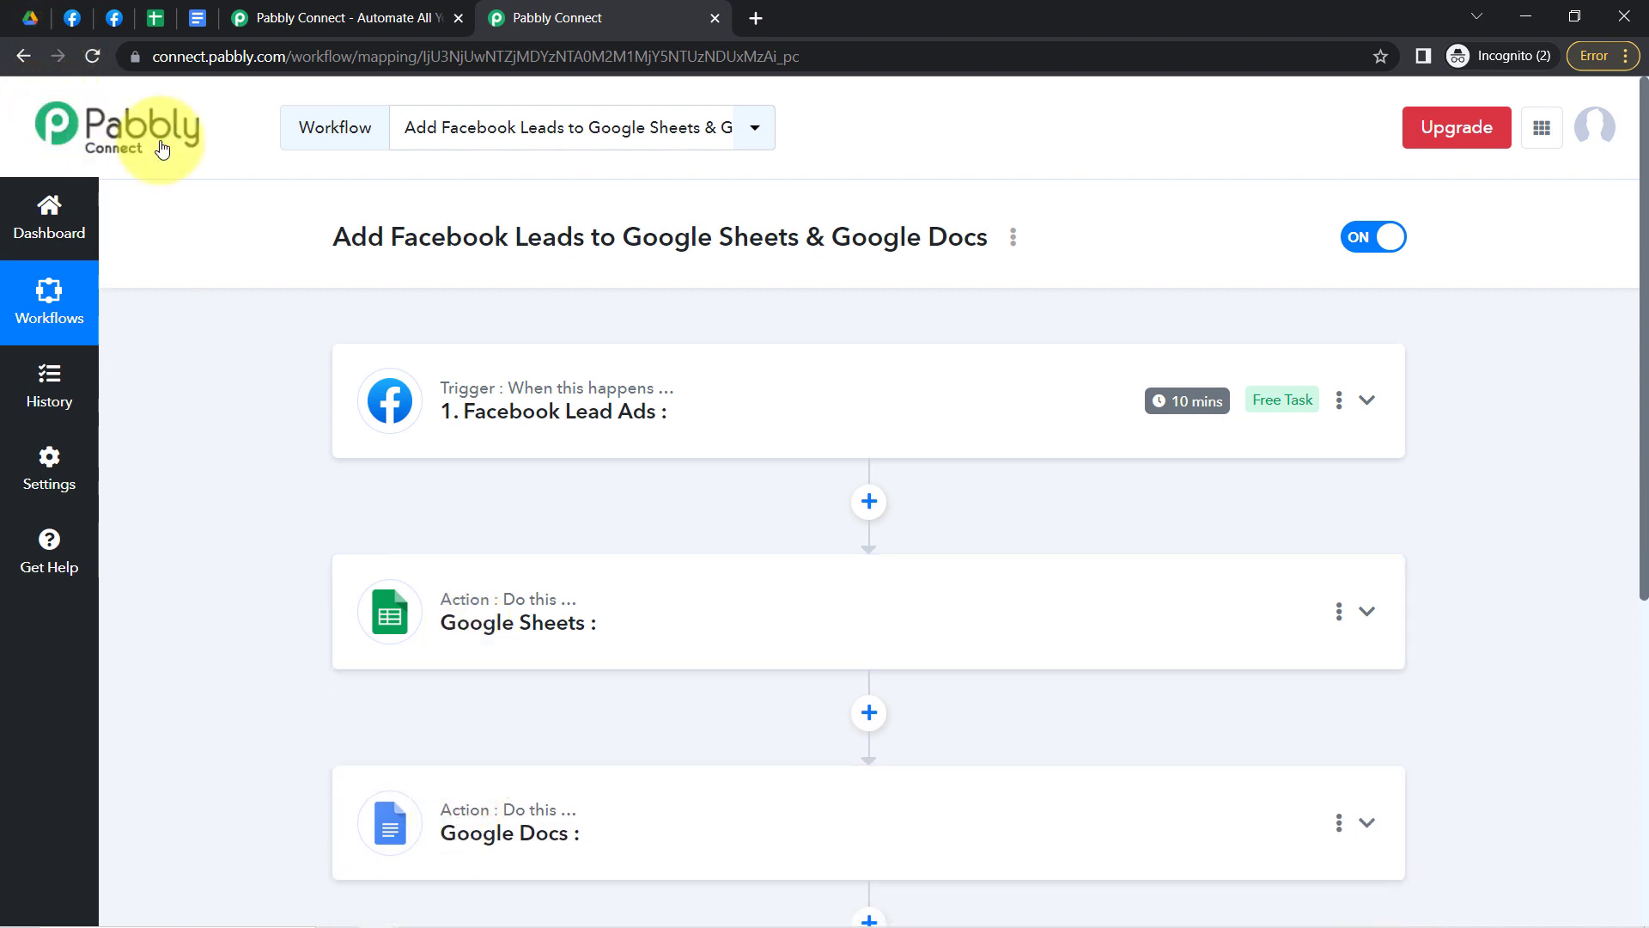
left_click(567, 419)
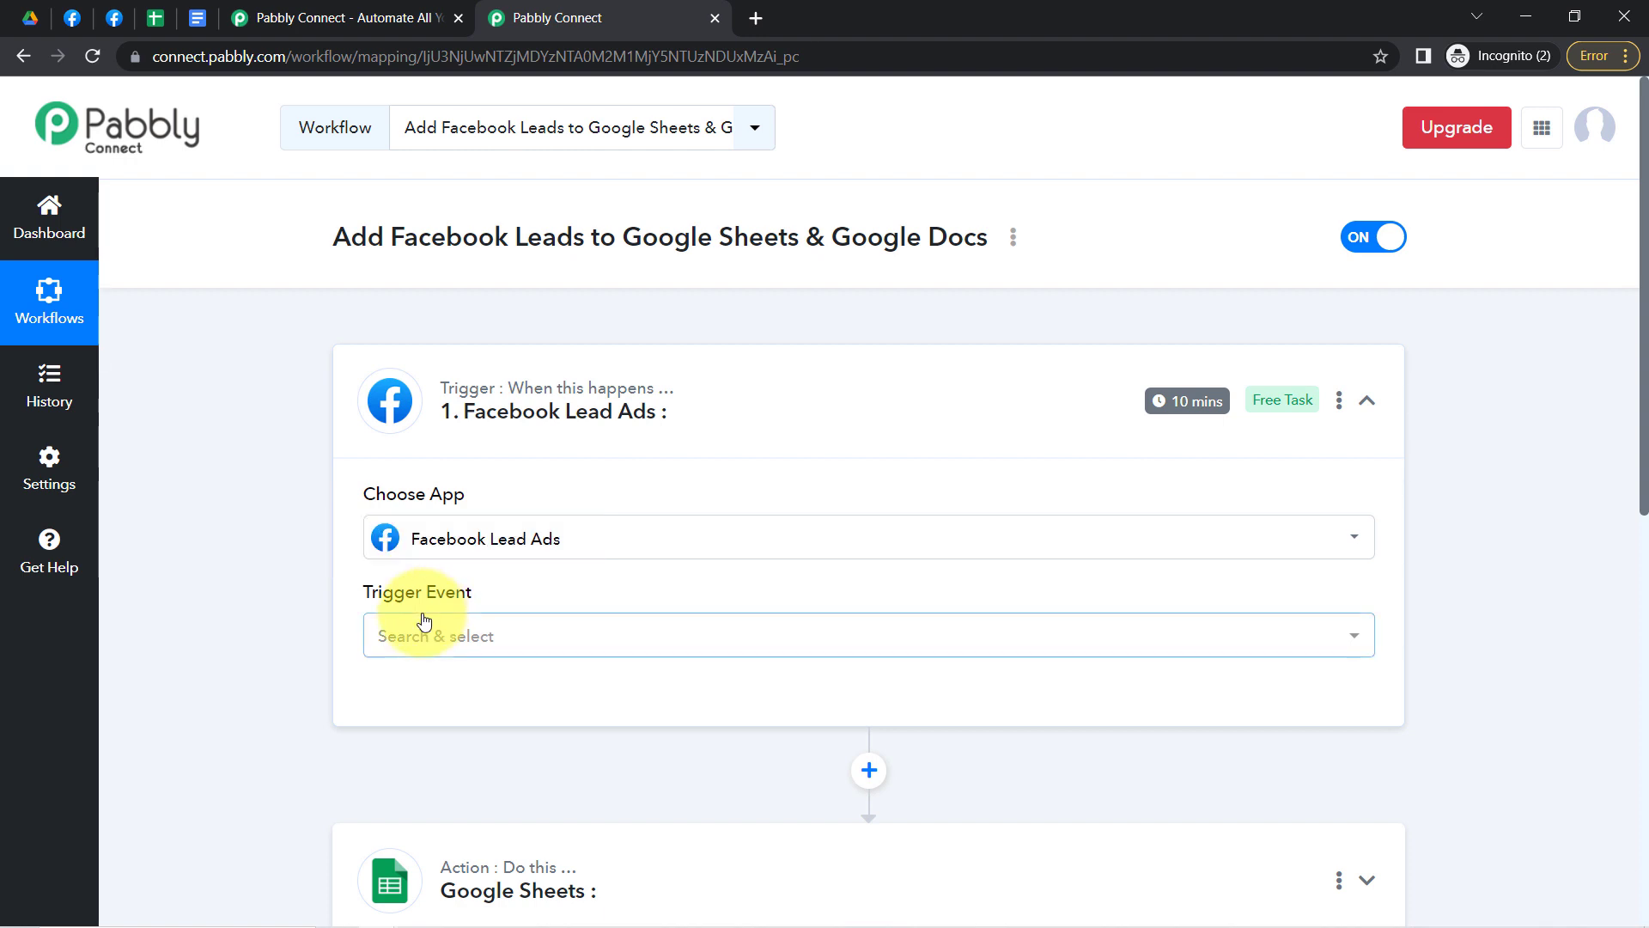
- Set the trigger event to New Lead (Instant) and authorise a new Facebook Lead Ads connection
left_click(418, 633)
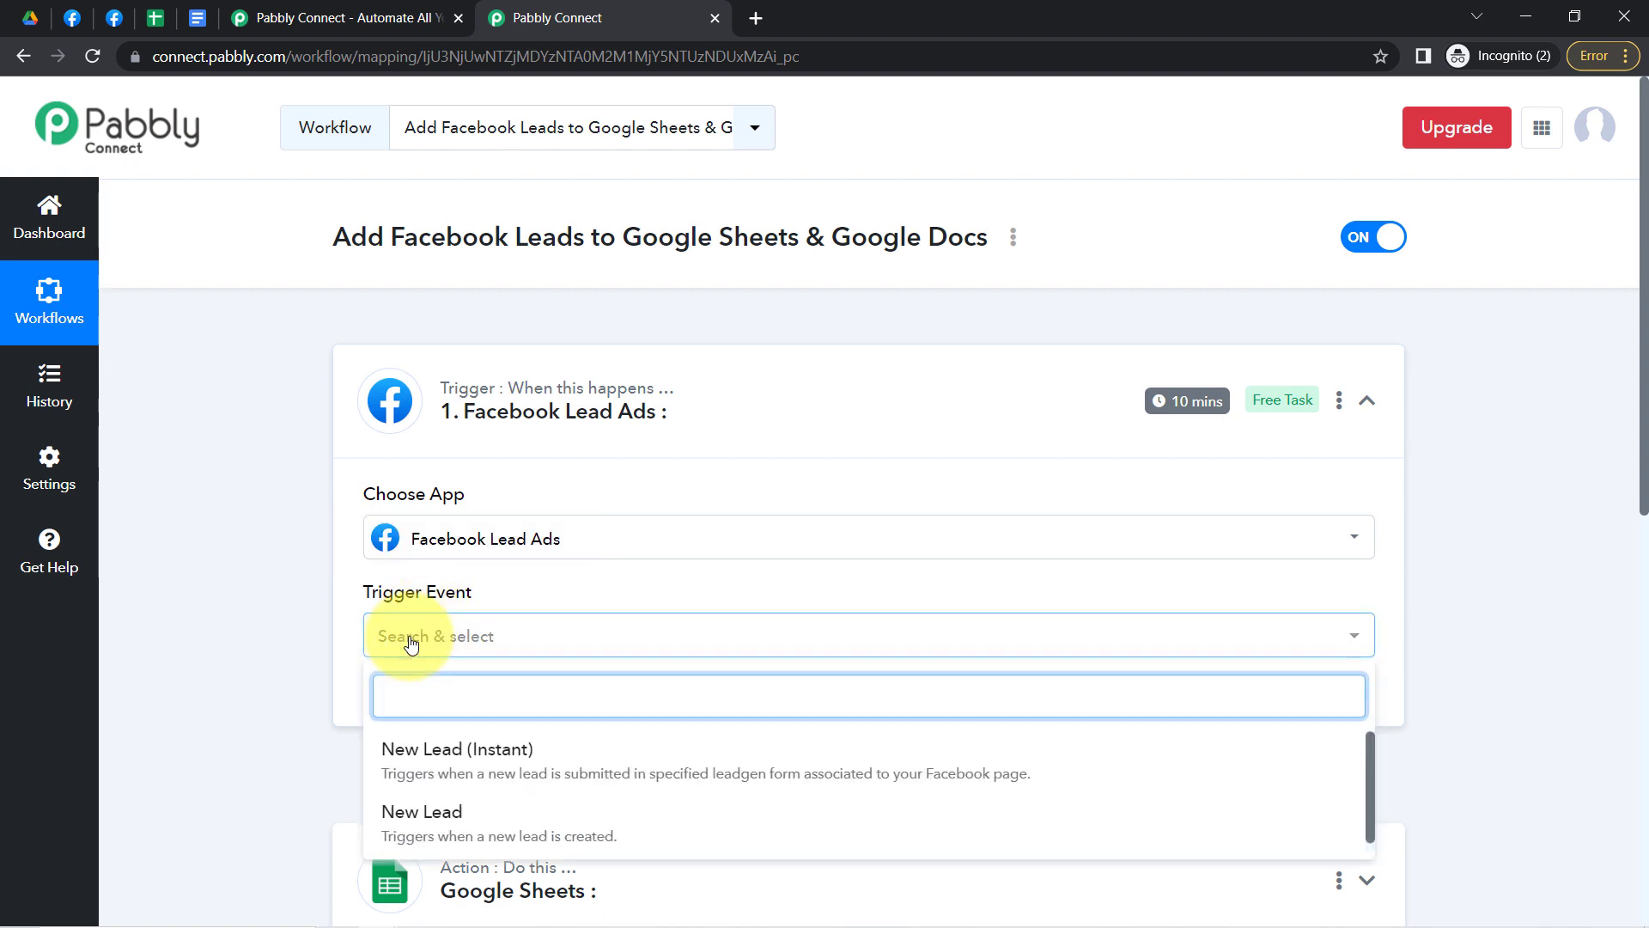
left_click(513, 758)
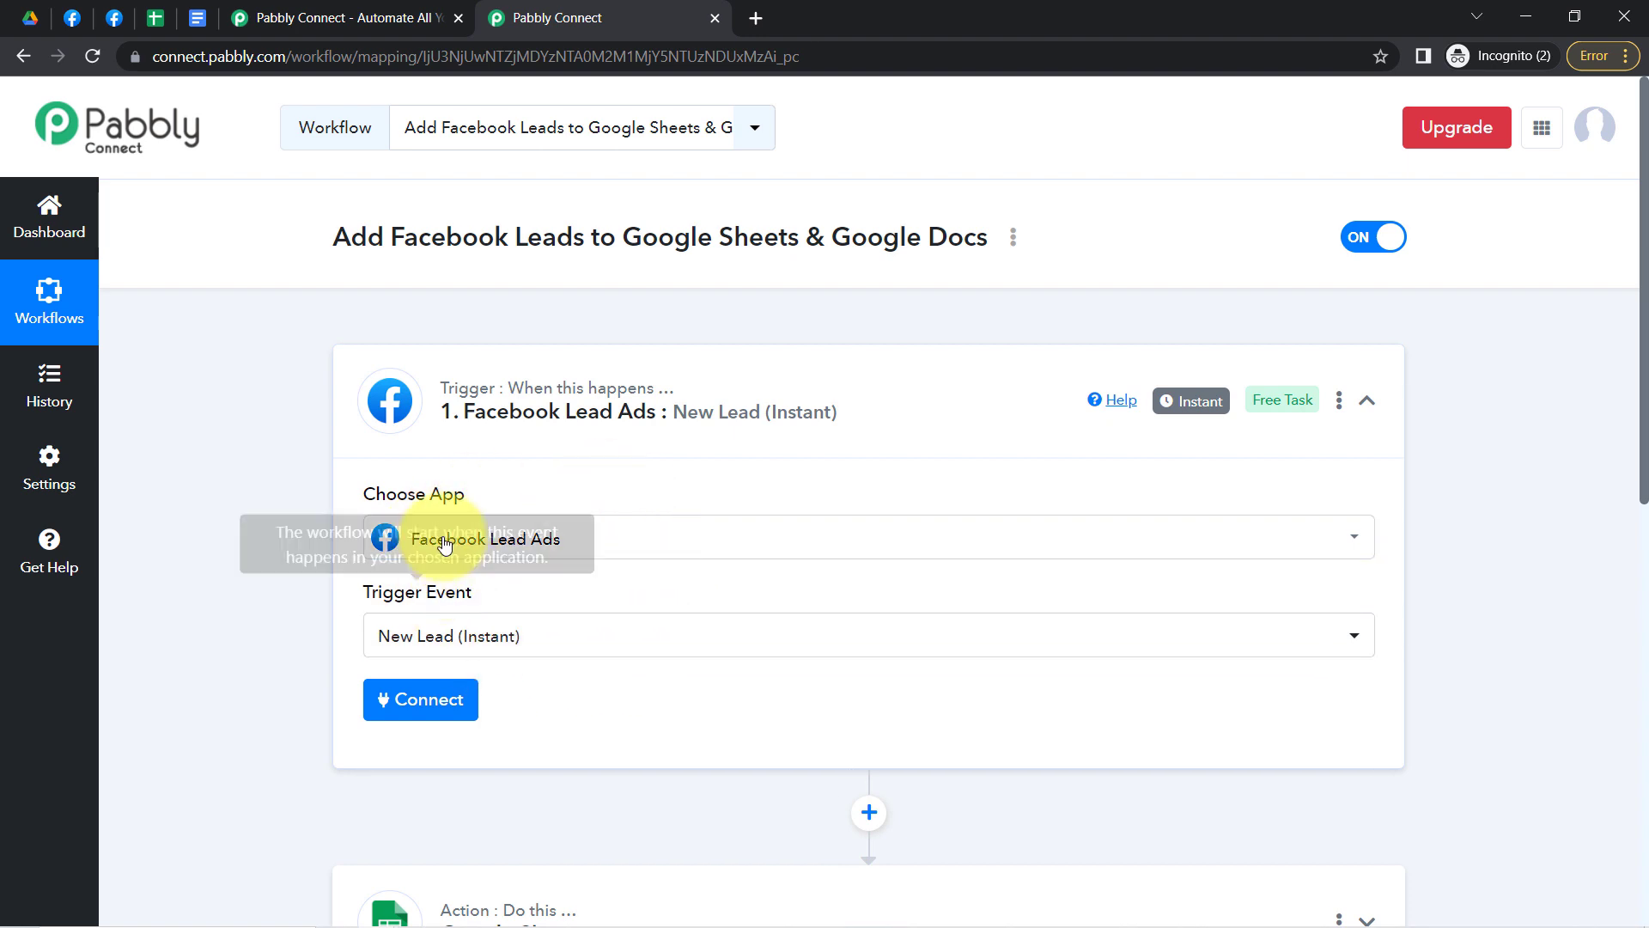
left_click(427, 700)
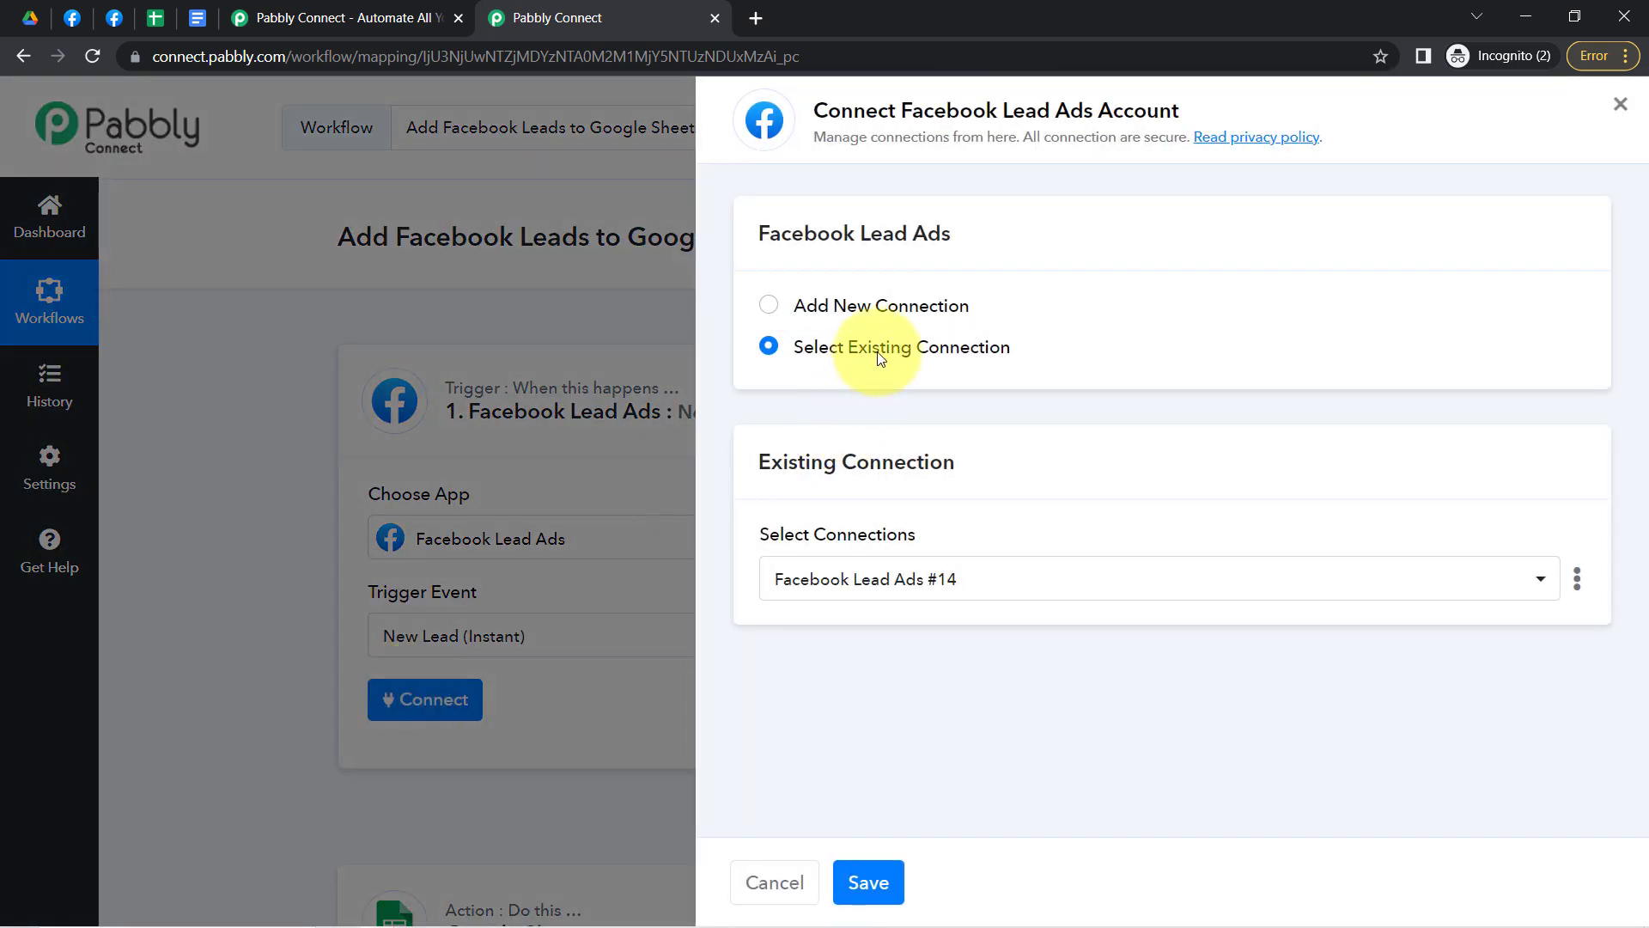
left_click(898, 311)
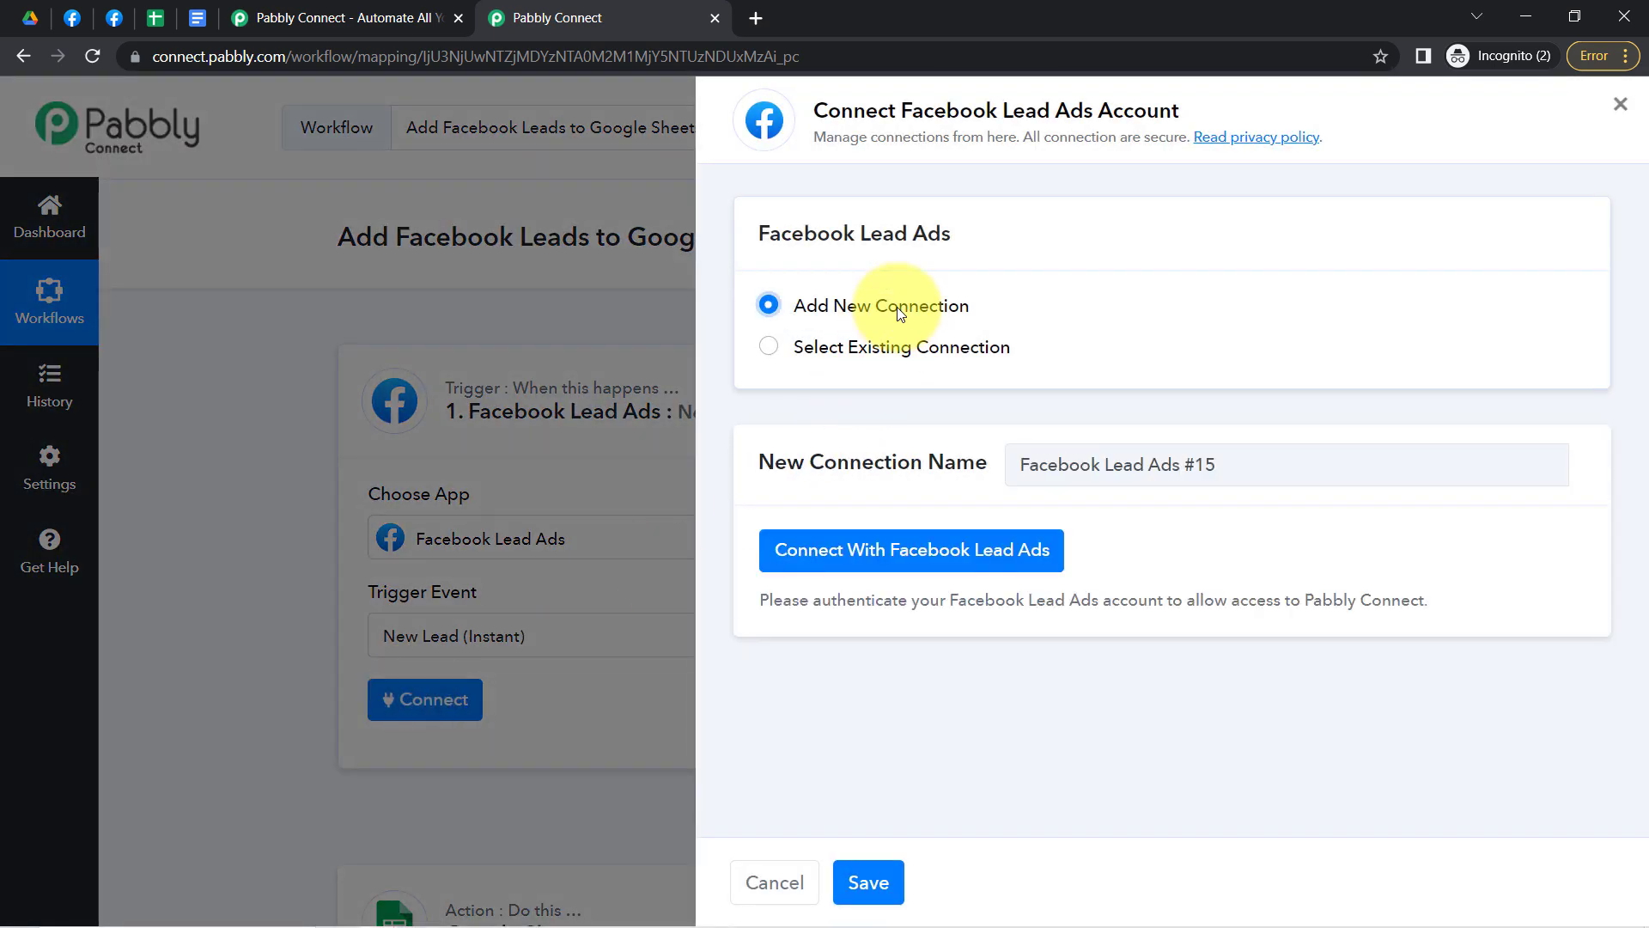
left_click(885, 552)
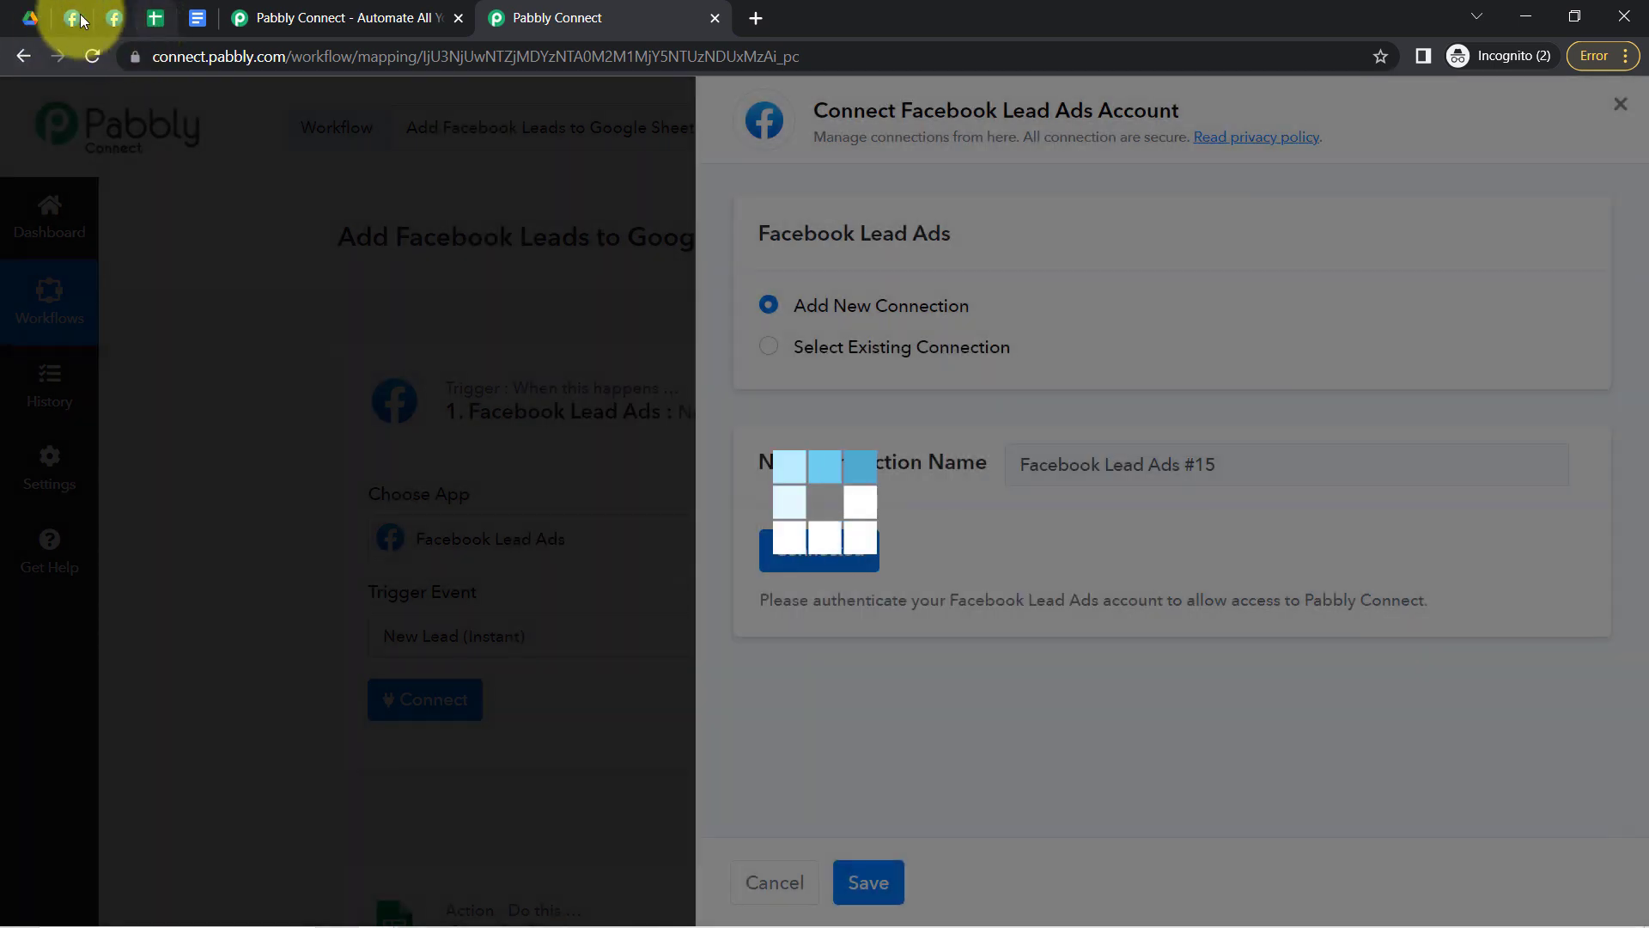
- Switch to Facebook, find Ayurvedic Spa among the managed pages and open it
left_click(75, 18)
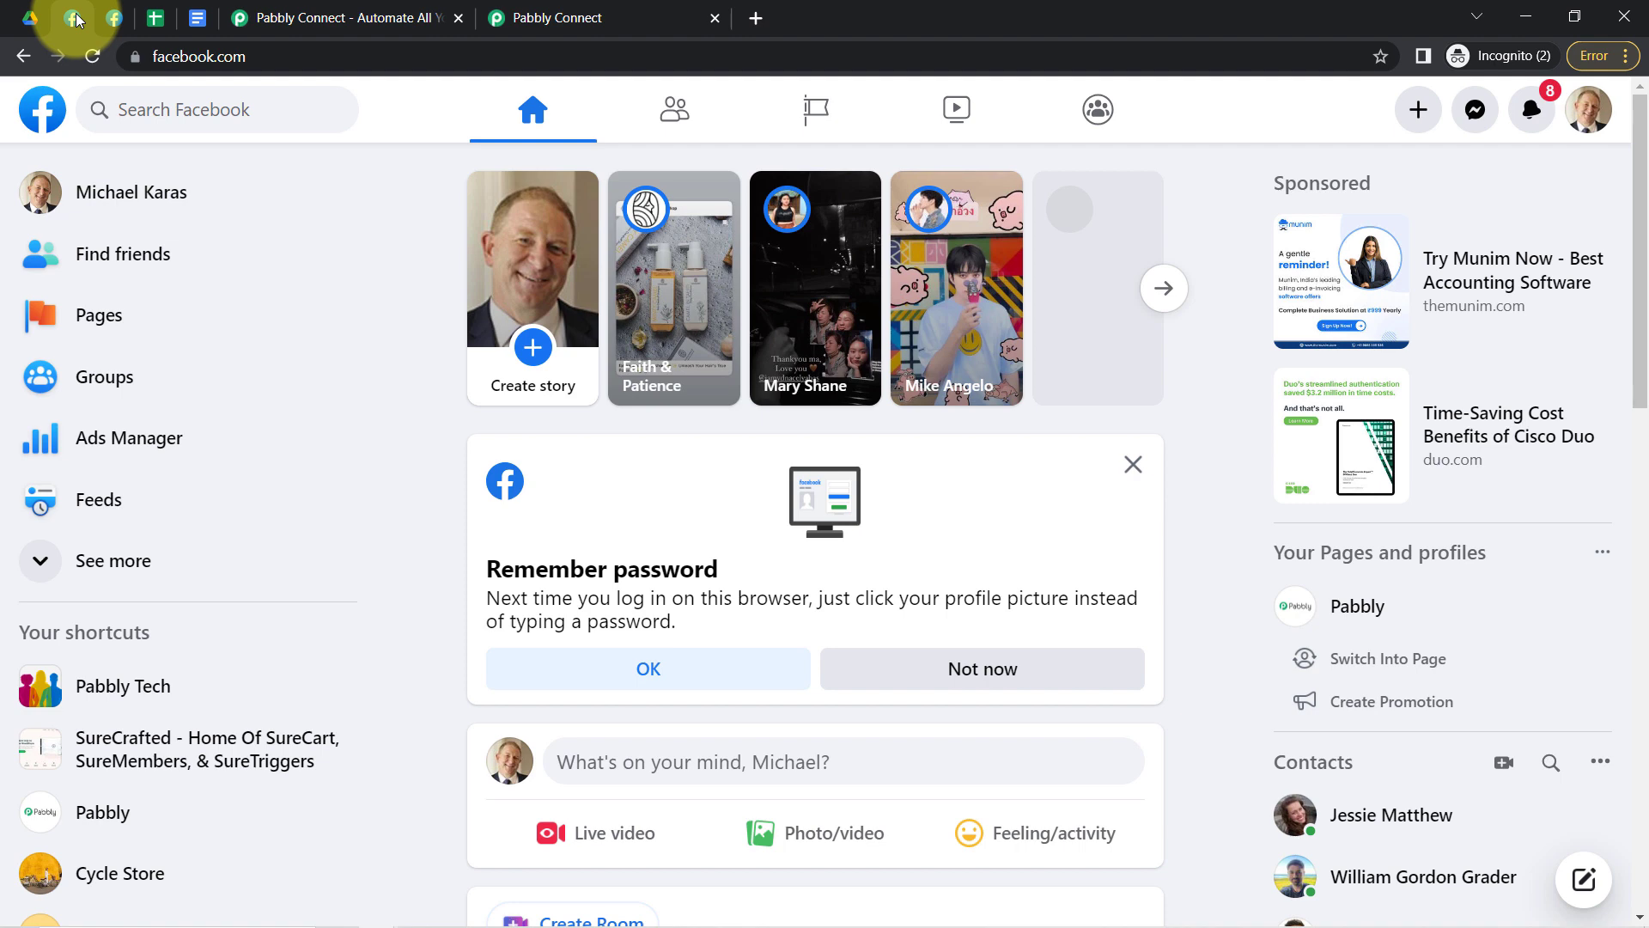
left_click(830, 120)
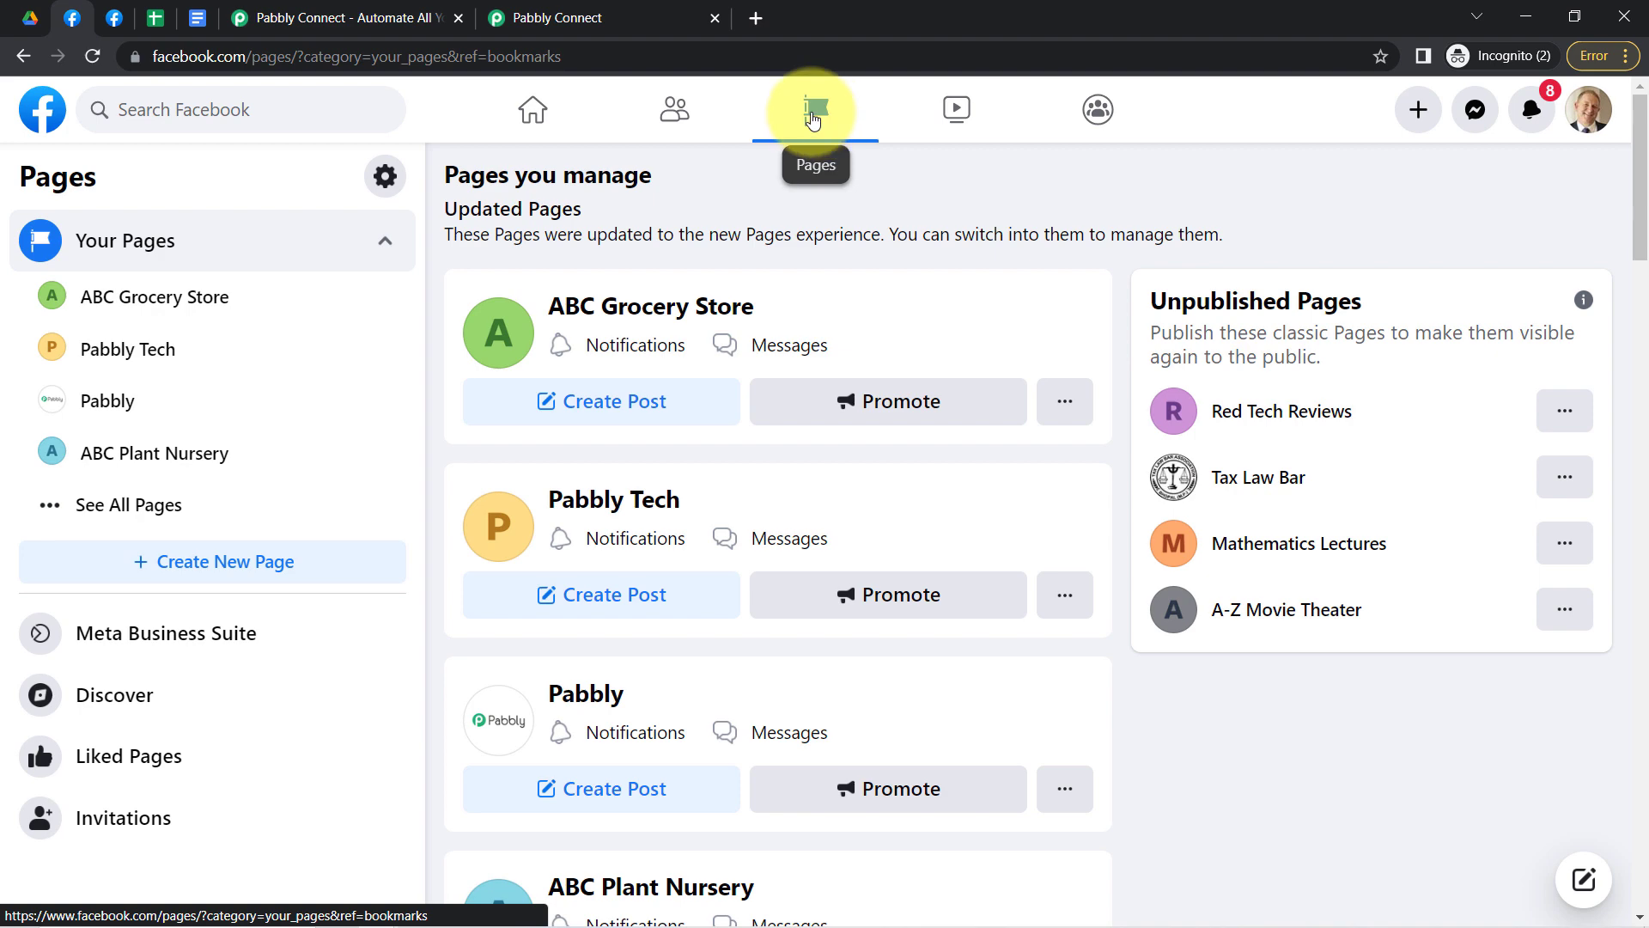
scroll(655, 681, "down", 7)
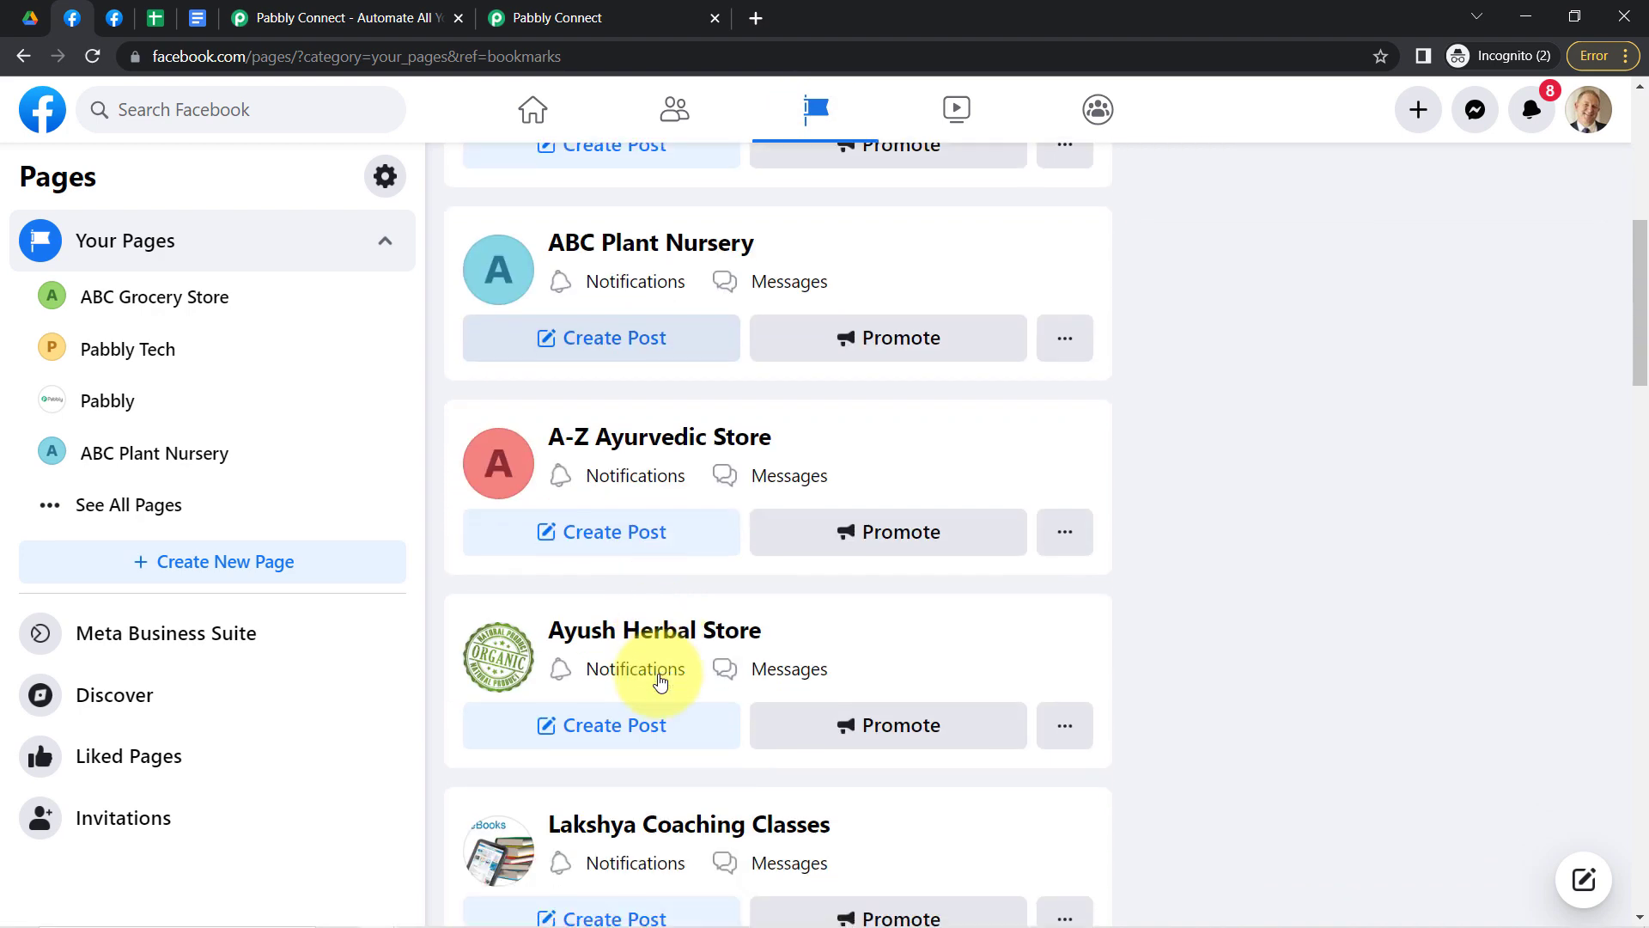
scroll(660, 681, "down", 9)
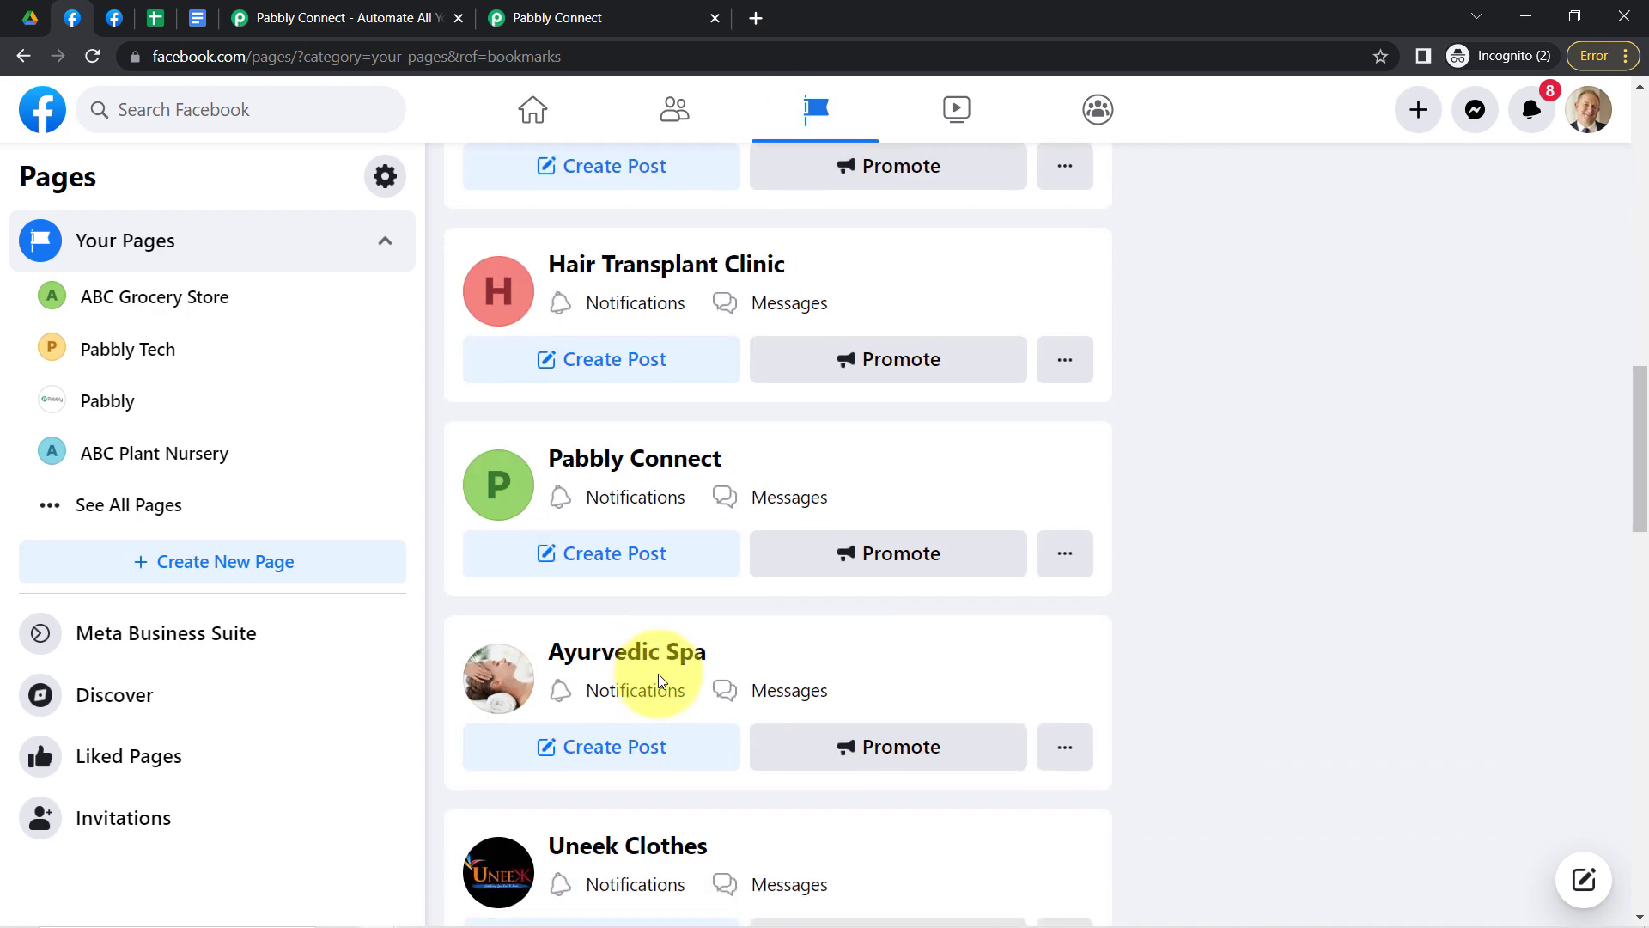
left_click(634, 543)
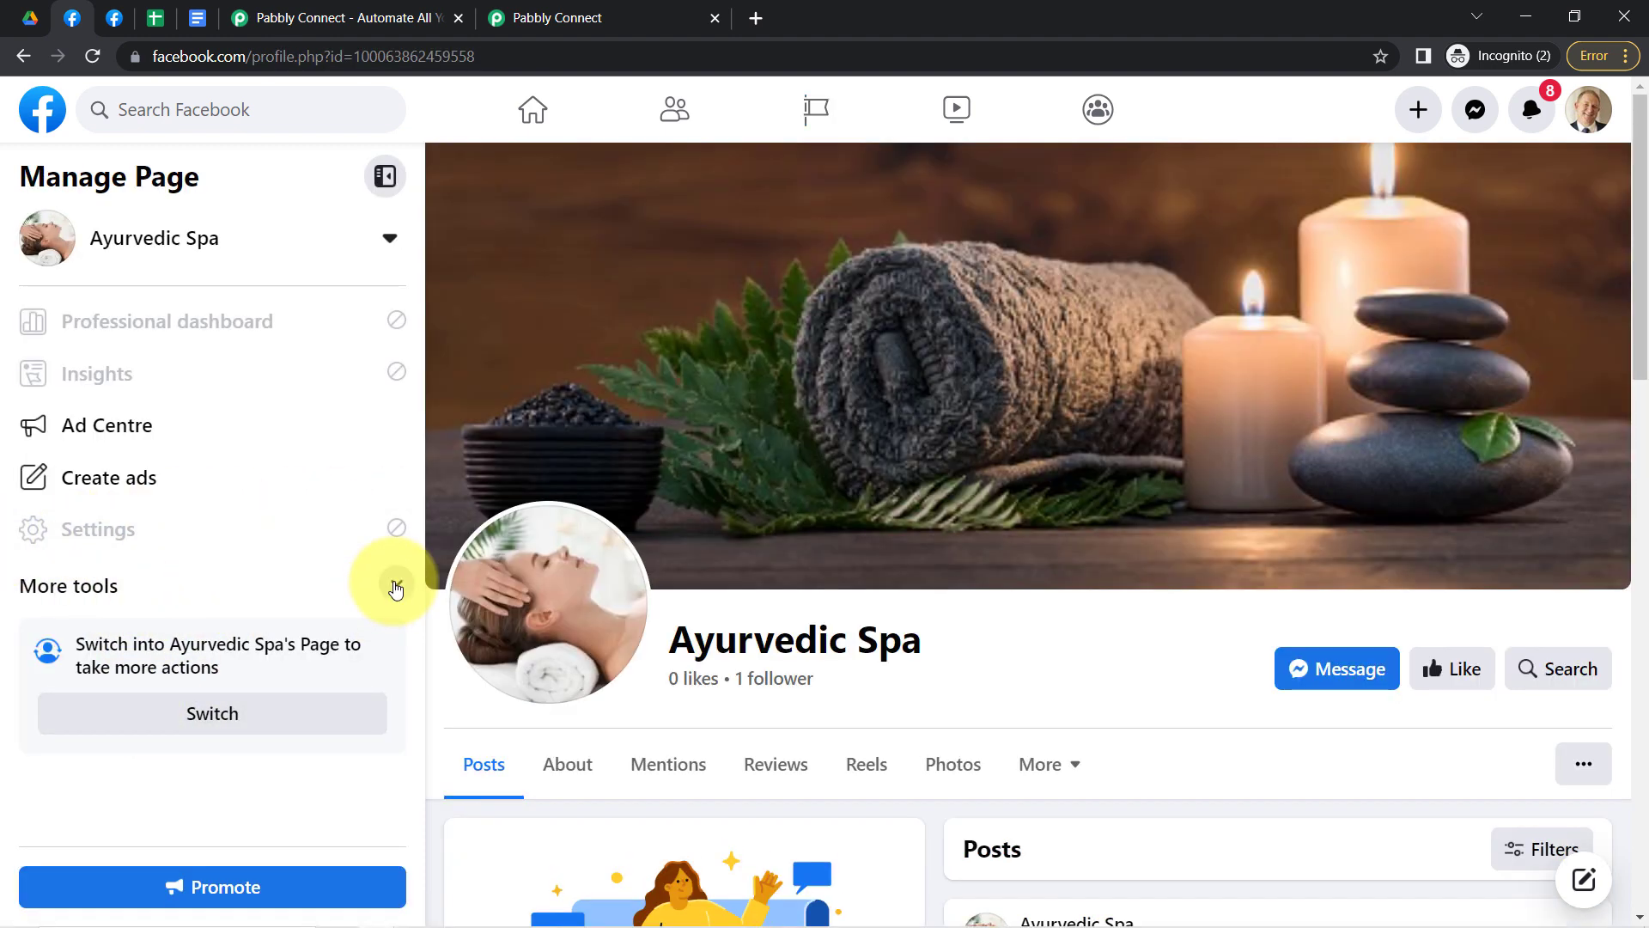
- Open Meta Business Suite for the Ayurvedic Spa page and go to Instant Forms among all its tools
left_click(396, 585)
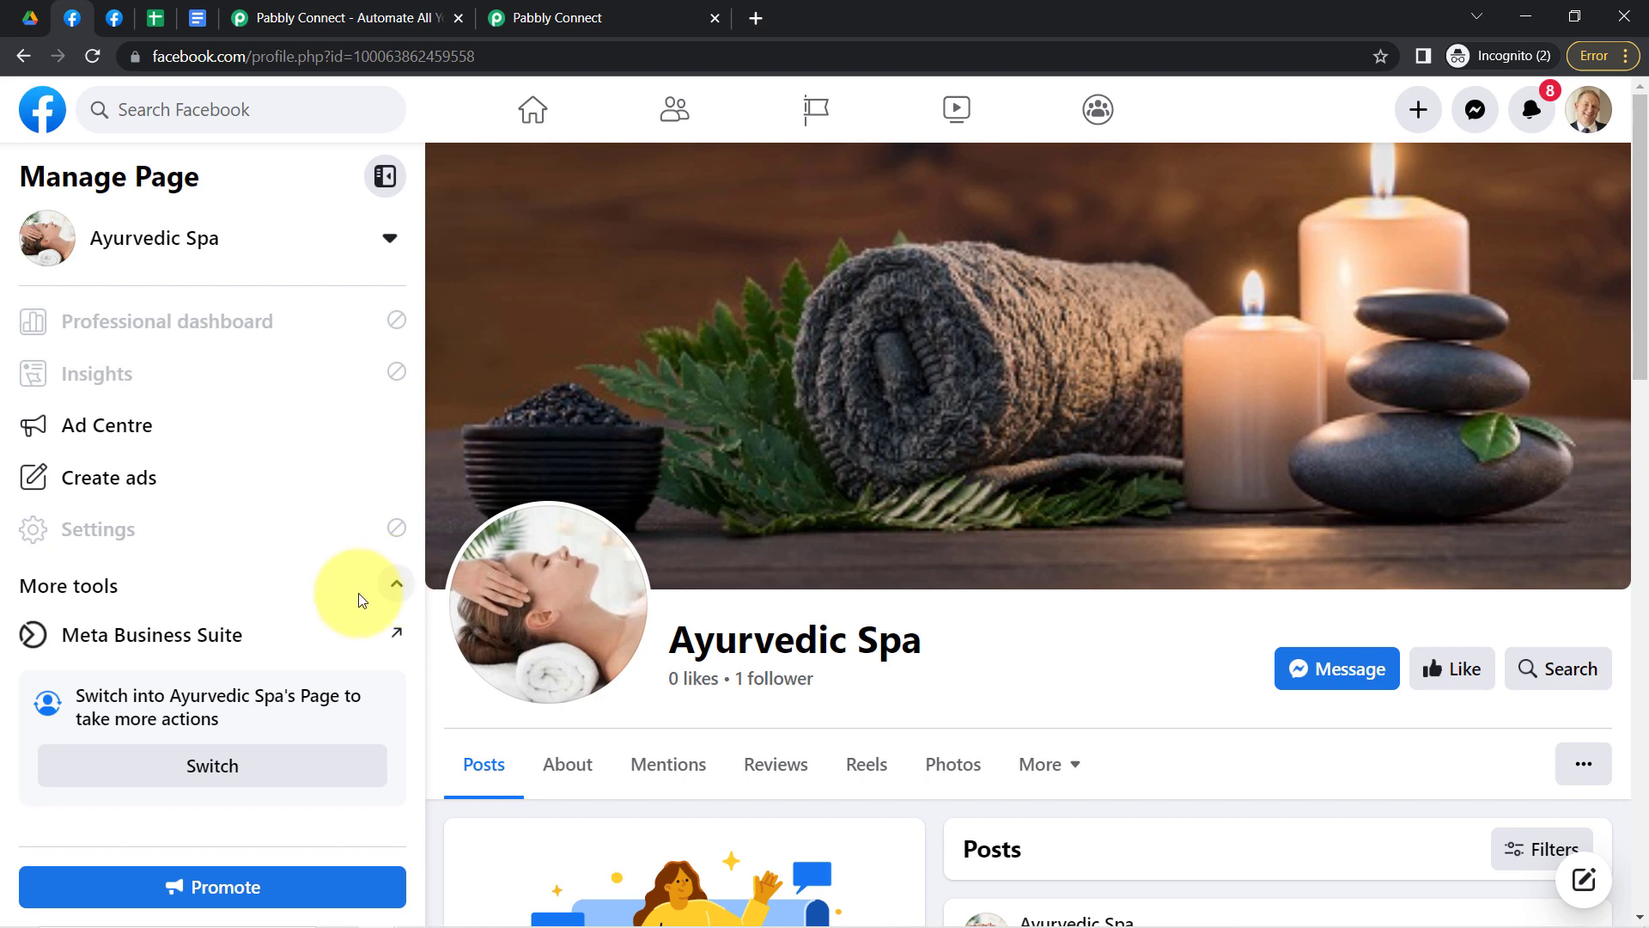
left_click(111, 636)
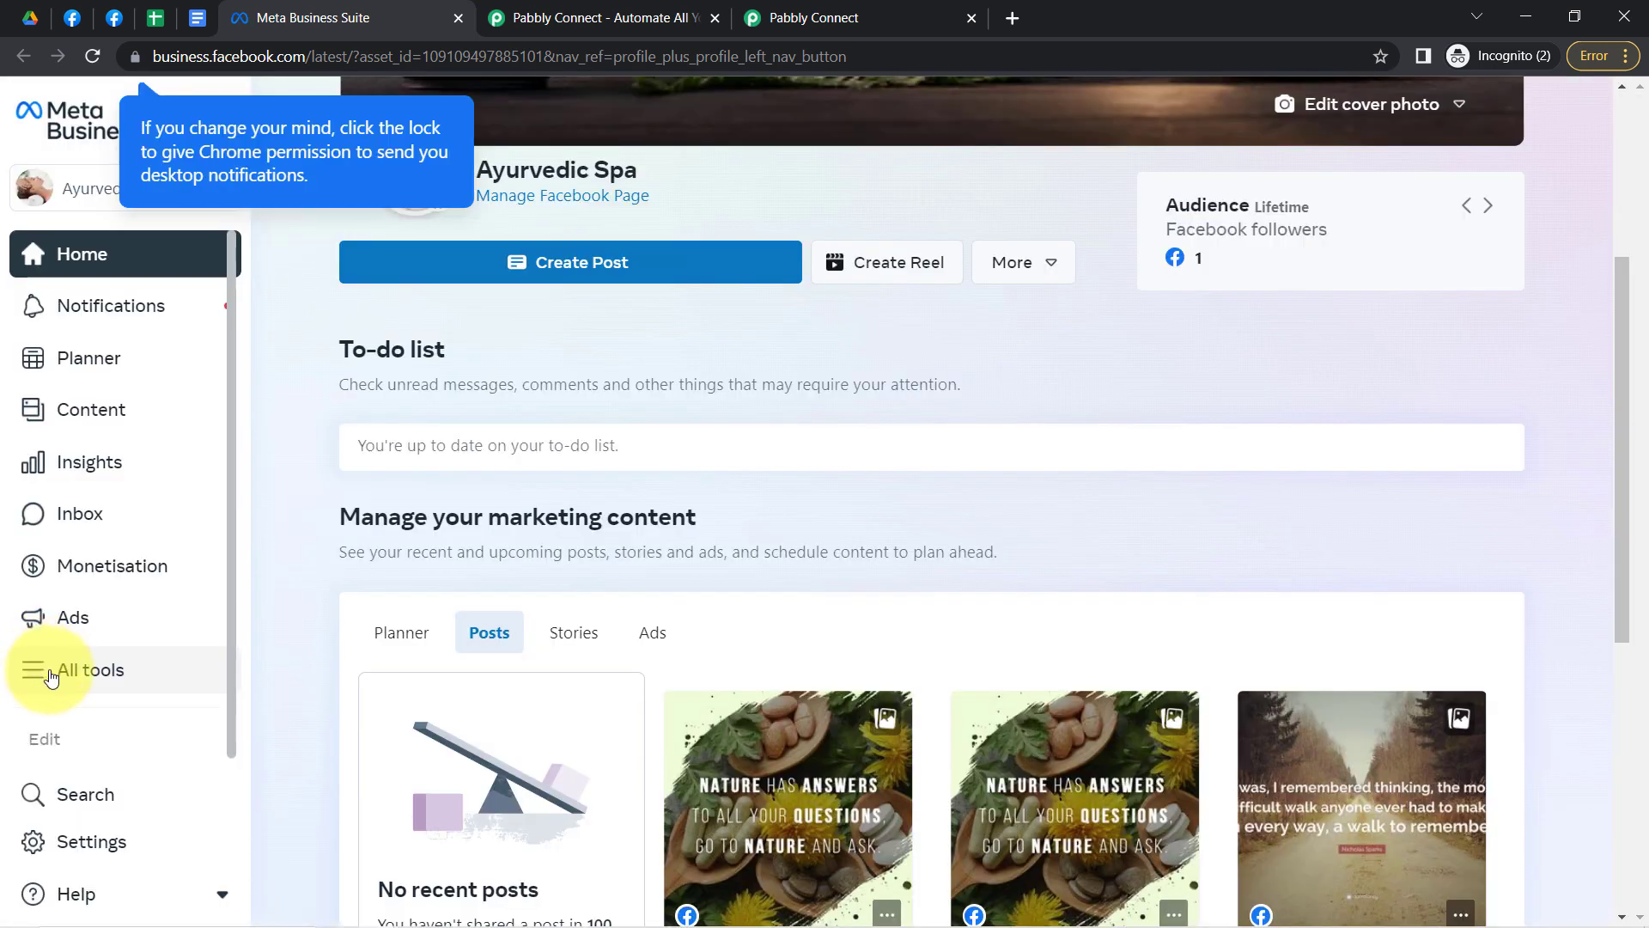
left_click(48, 675)
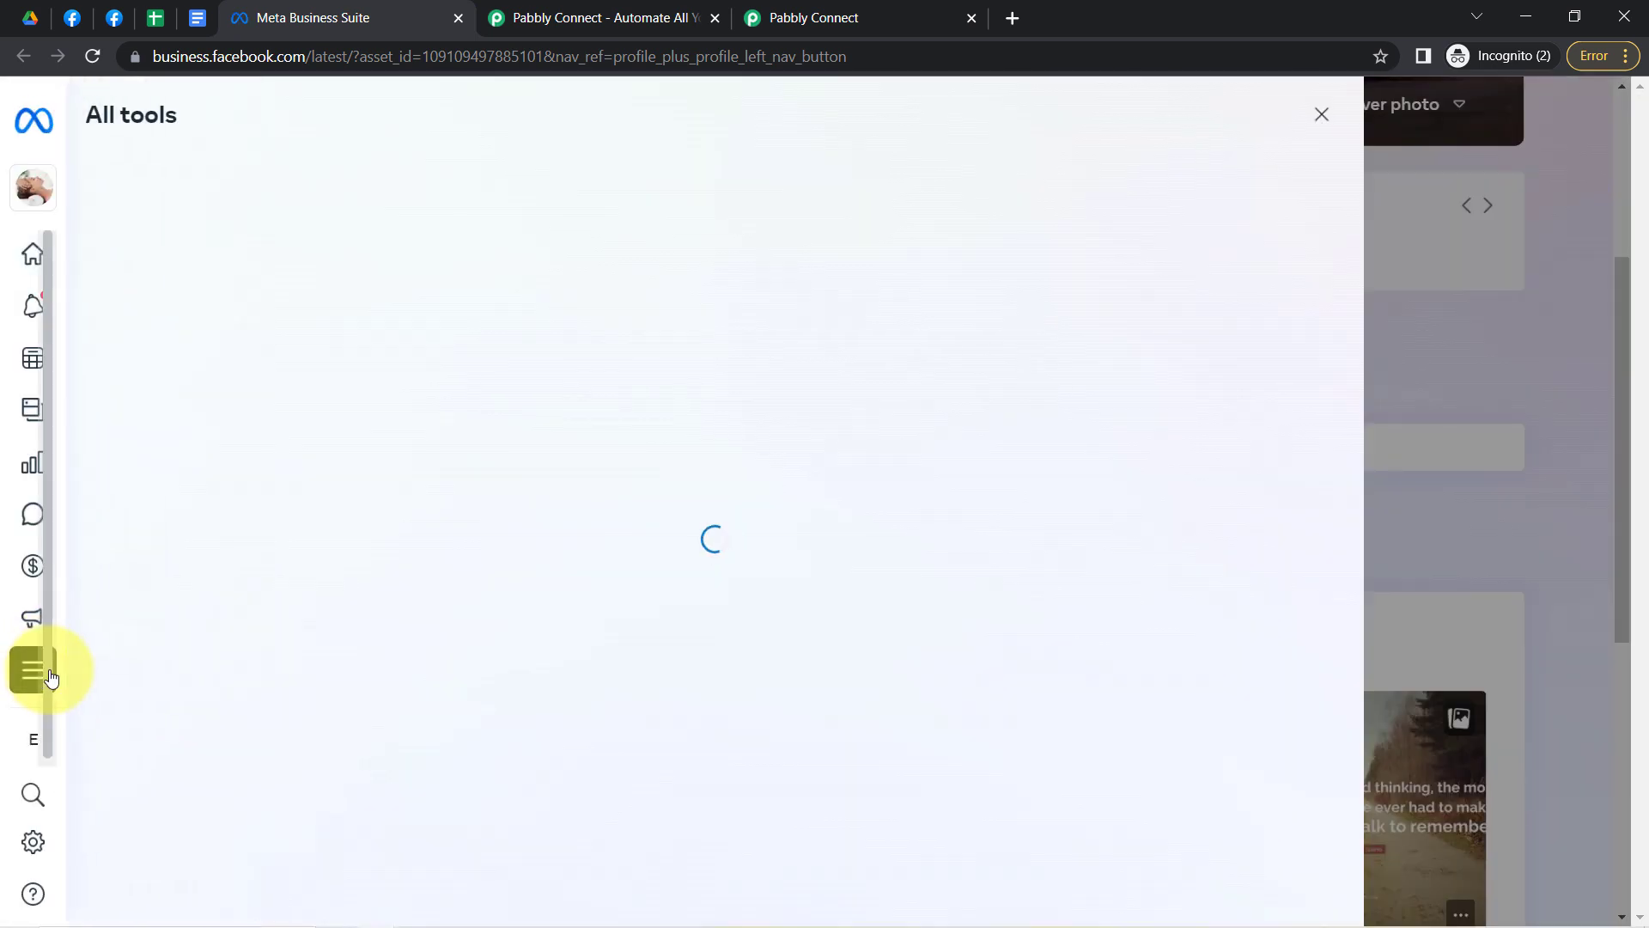
scroll(962, 662, "down", 8)
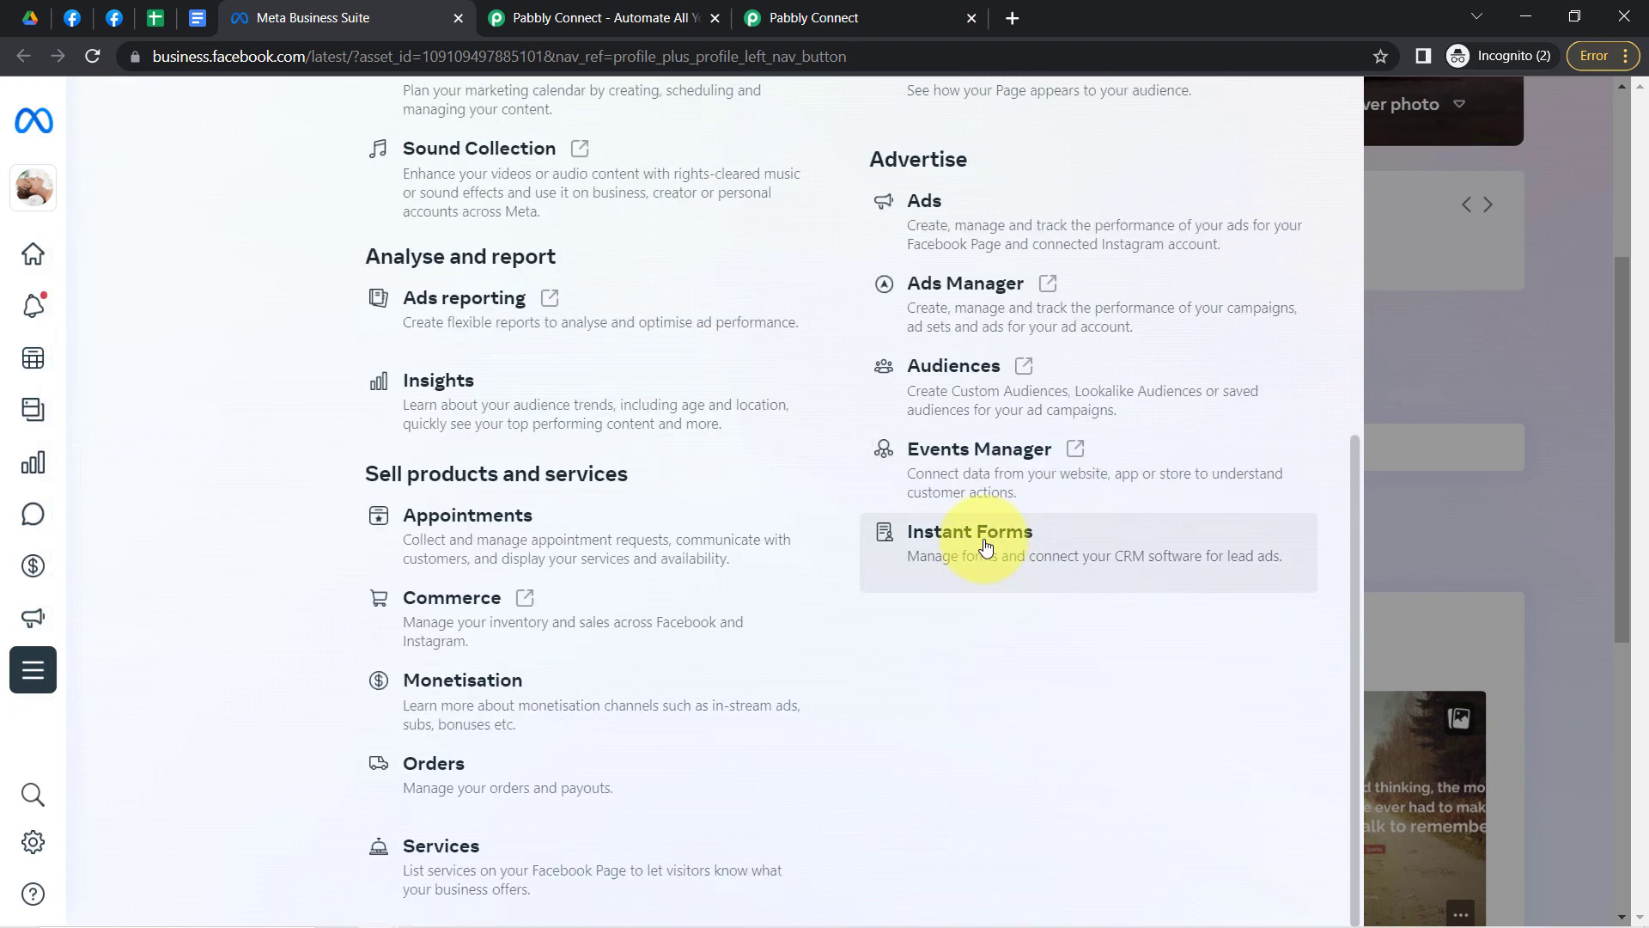
left_click(986, 546)
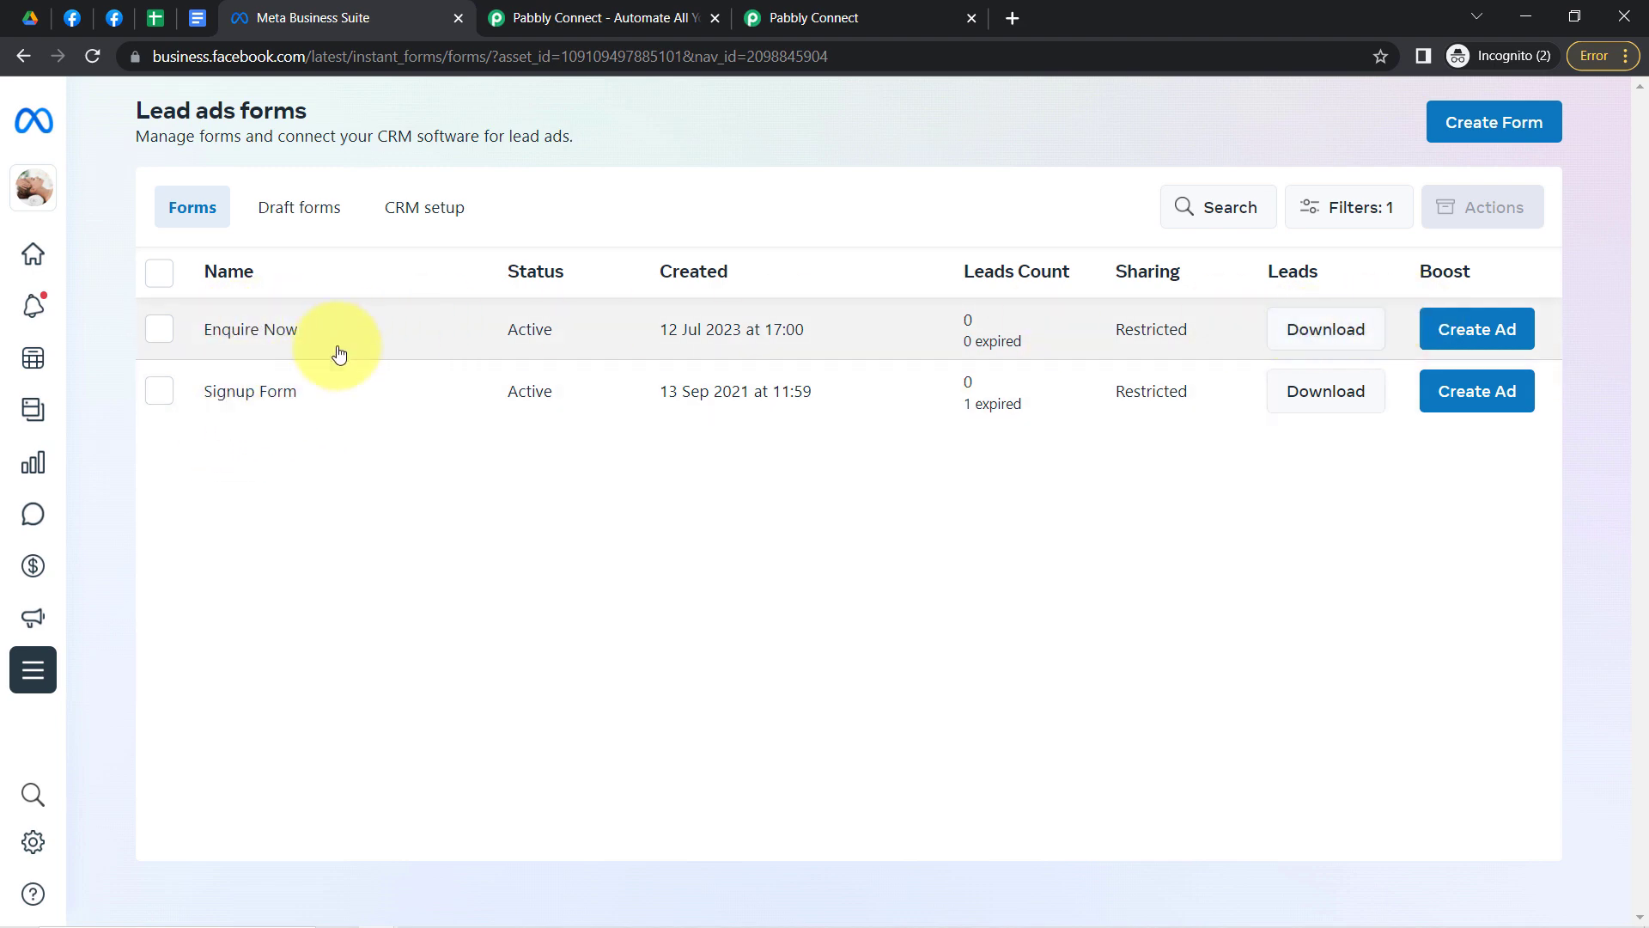
- Open the Enquire Now lead form and review its details and form preview
left_click(271, 334)
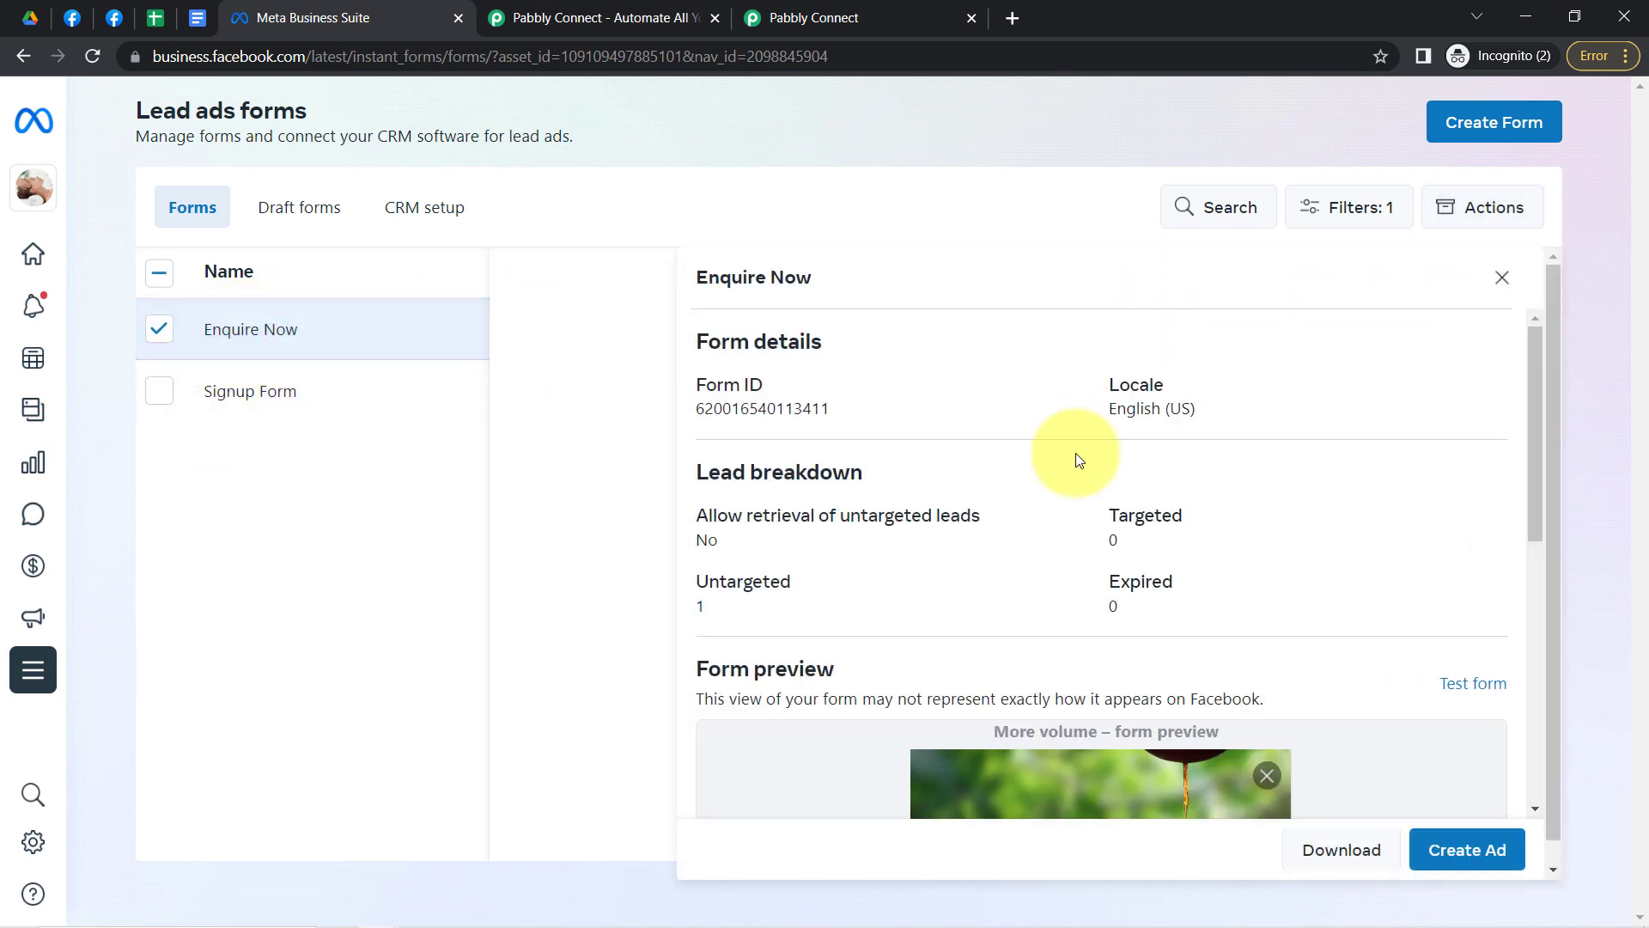
left_click_drag(1535, 352, 1524, 588)
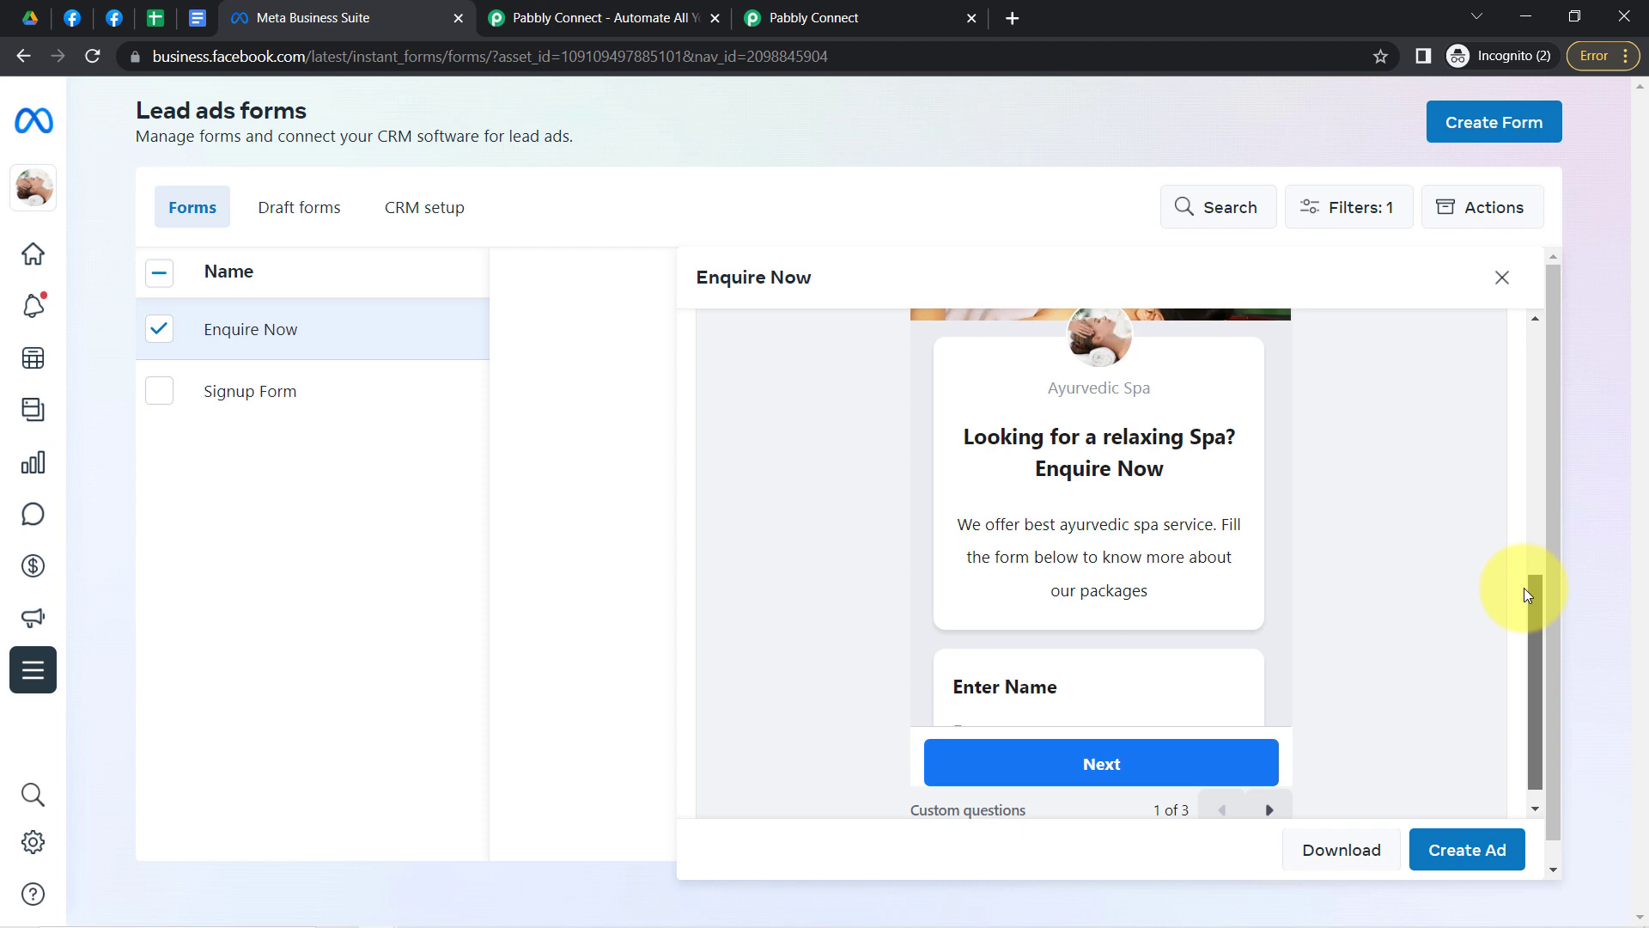
left_click_drag(1524, 588, 1523, 326)
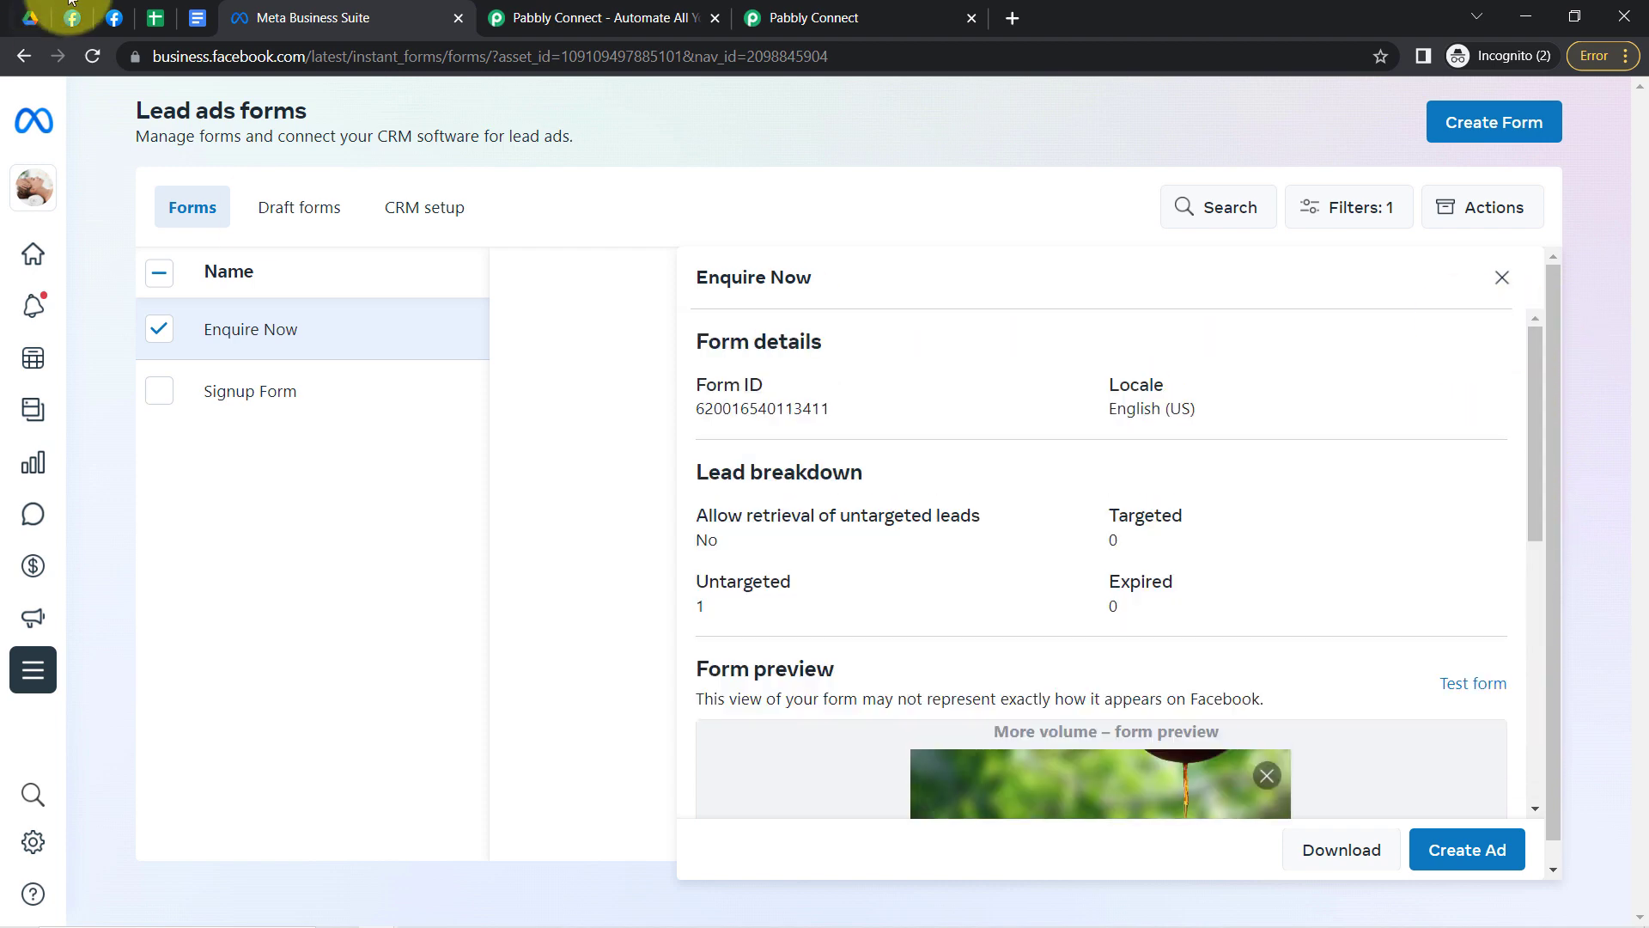
- Return to the Pabbly Connect workflow and set the trigger's page to Ayurvedic Spa and its LeadGen form to Enquire Now
left_click(788, 11)
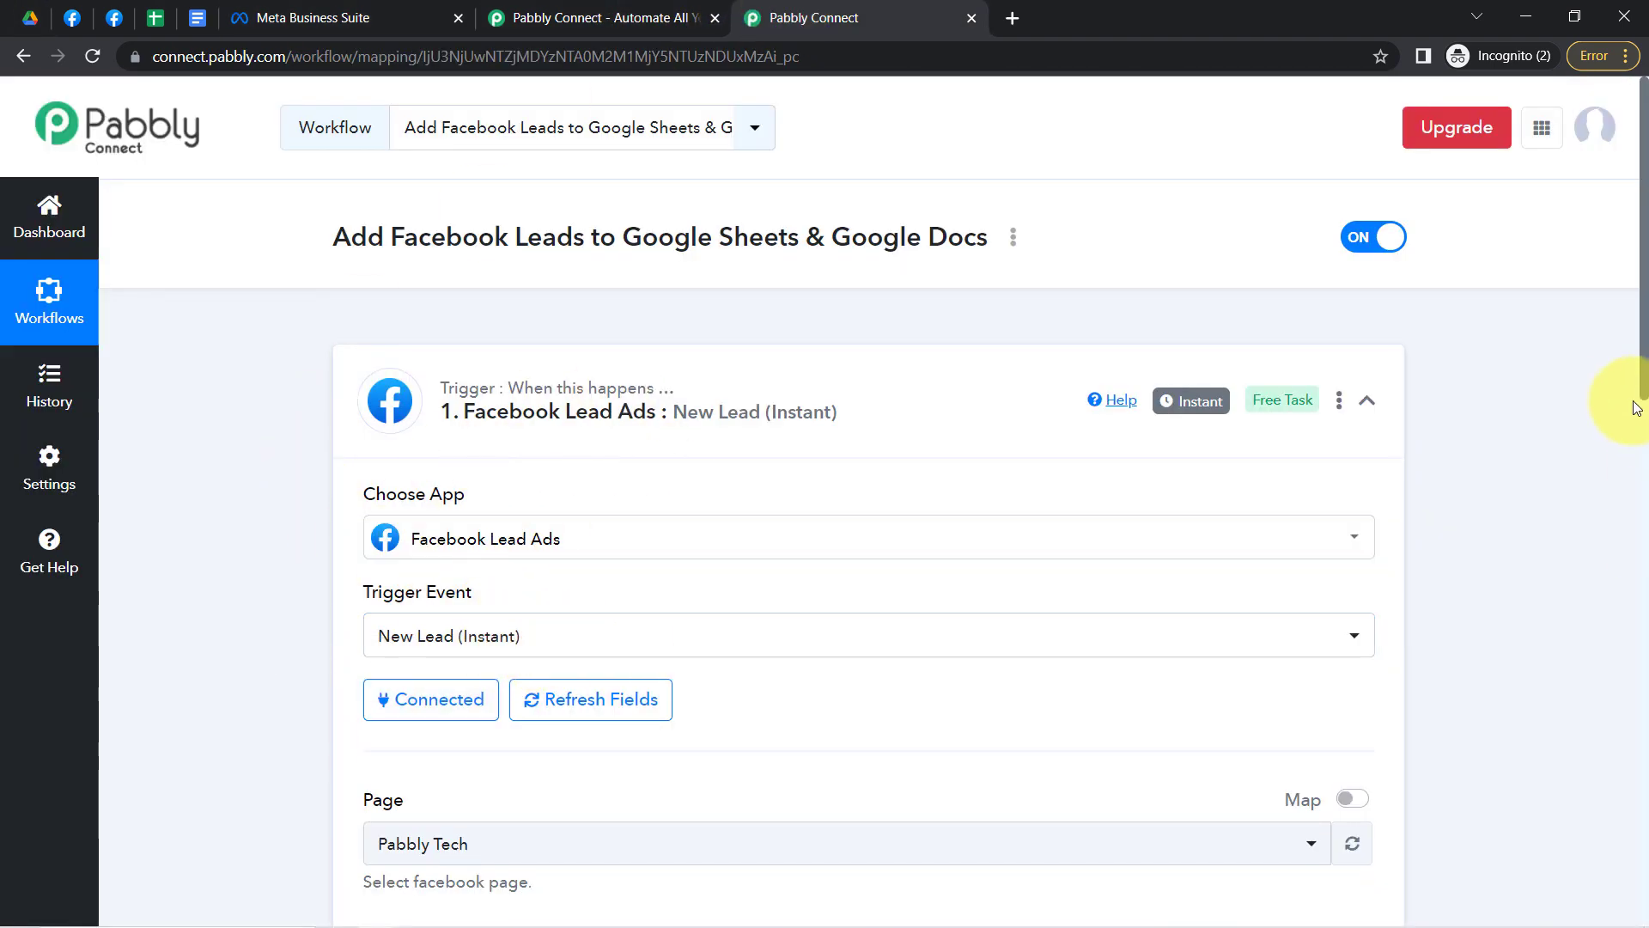
left_click_drag(1642, 383, 1611, 574)
left_click(414, 352)
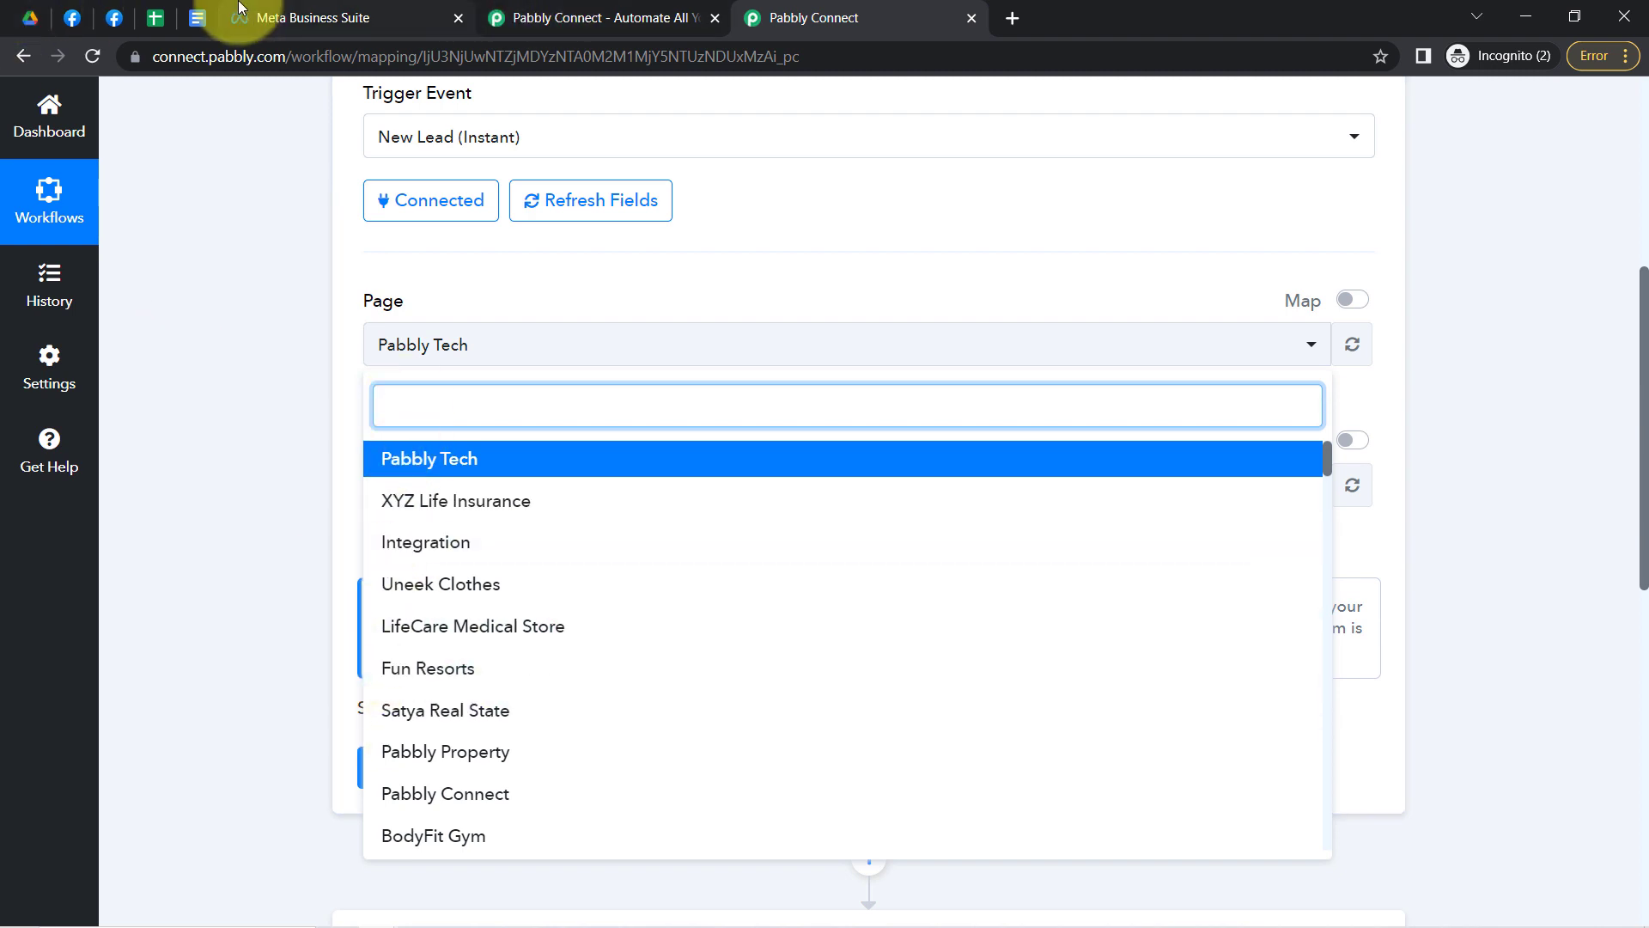
type("ayu")
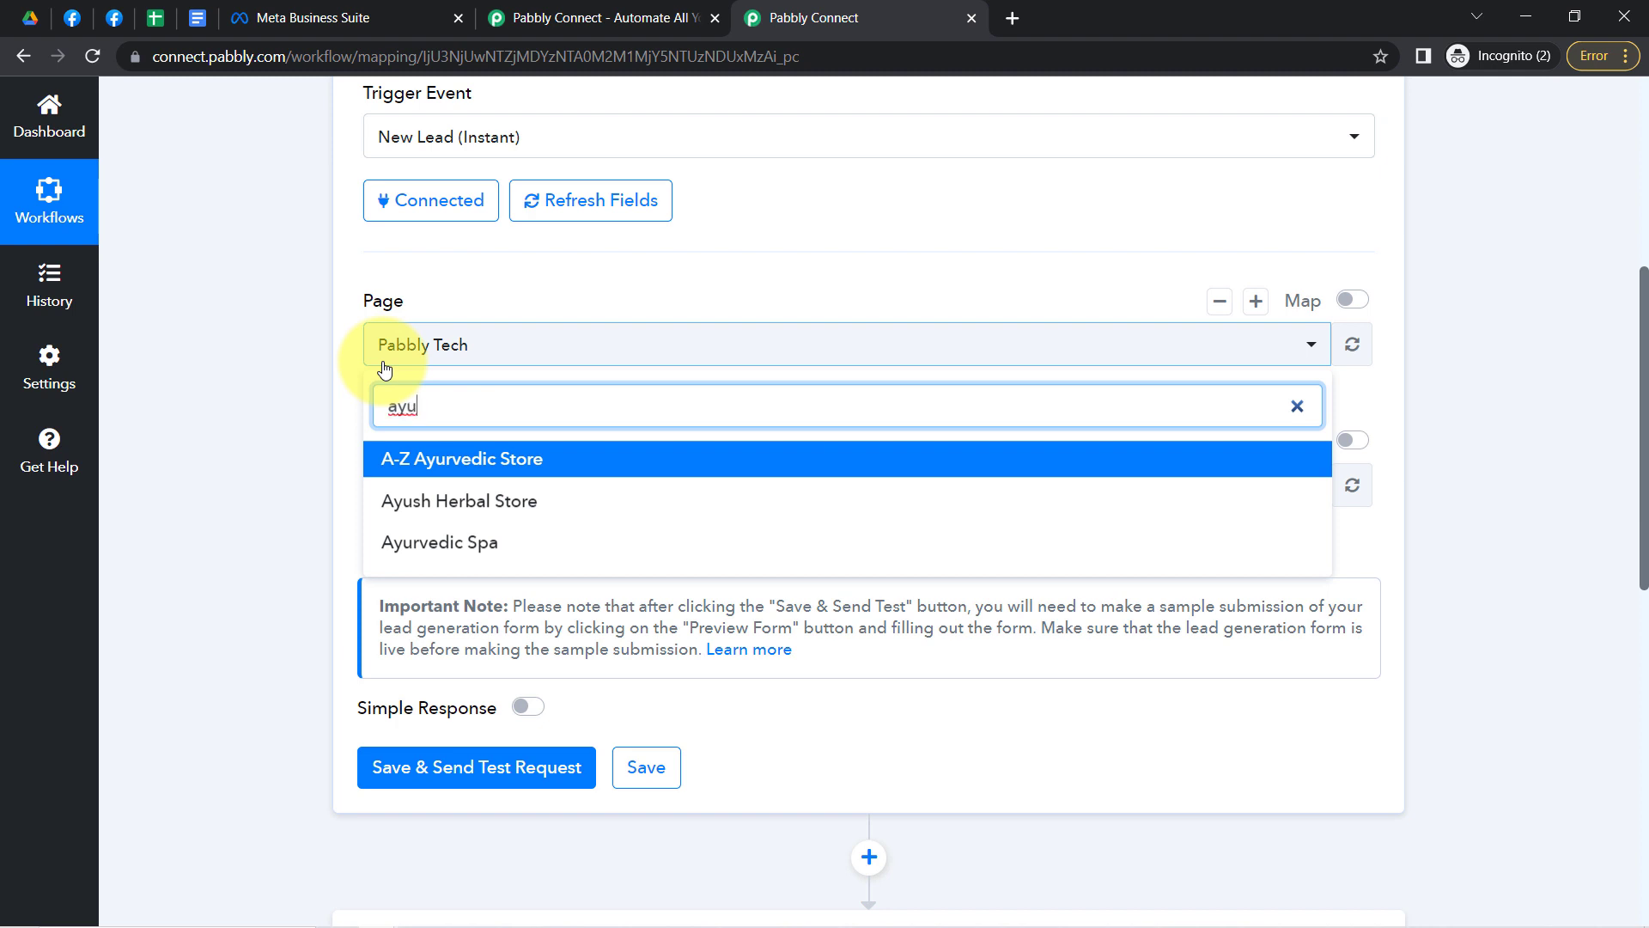
left_click(419, 546)
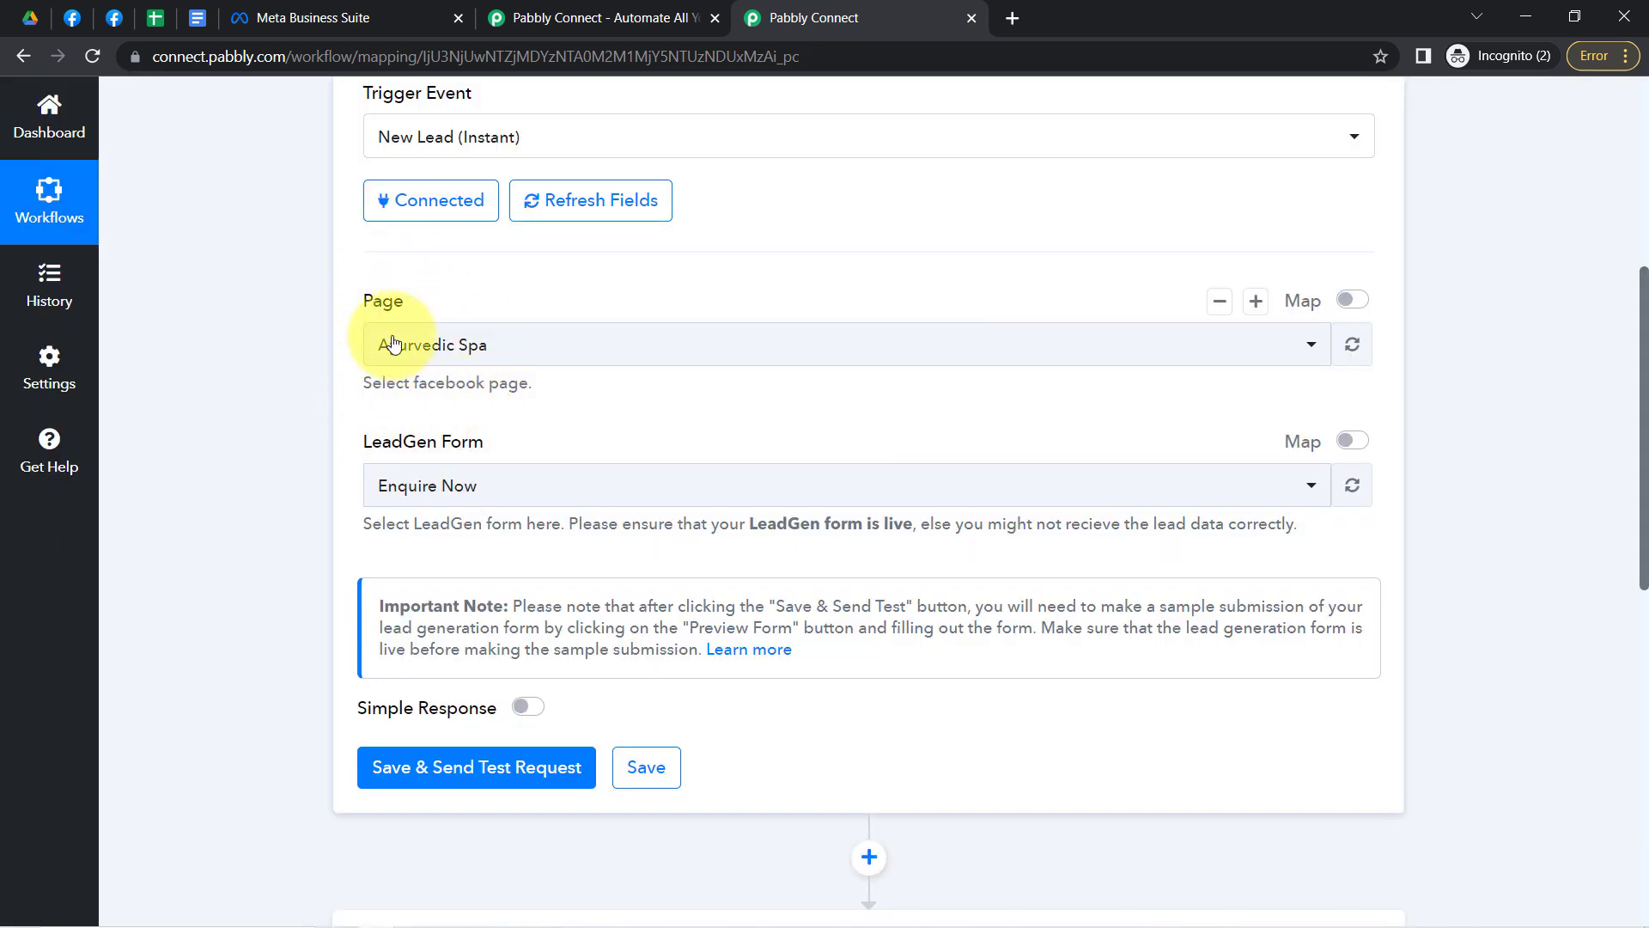
left_click(395, 483)
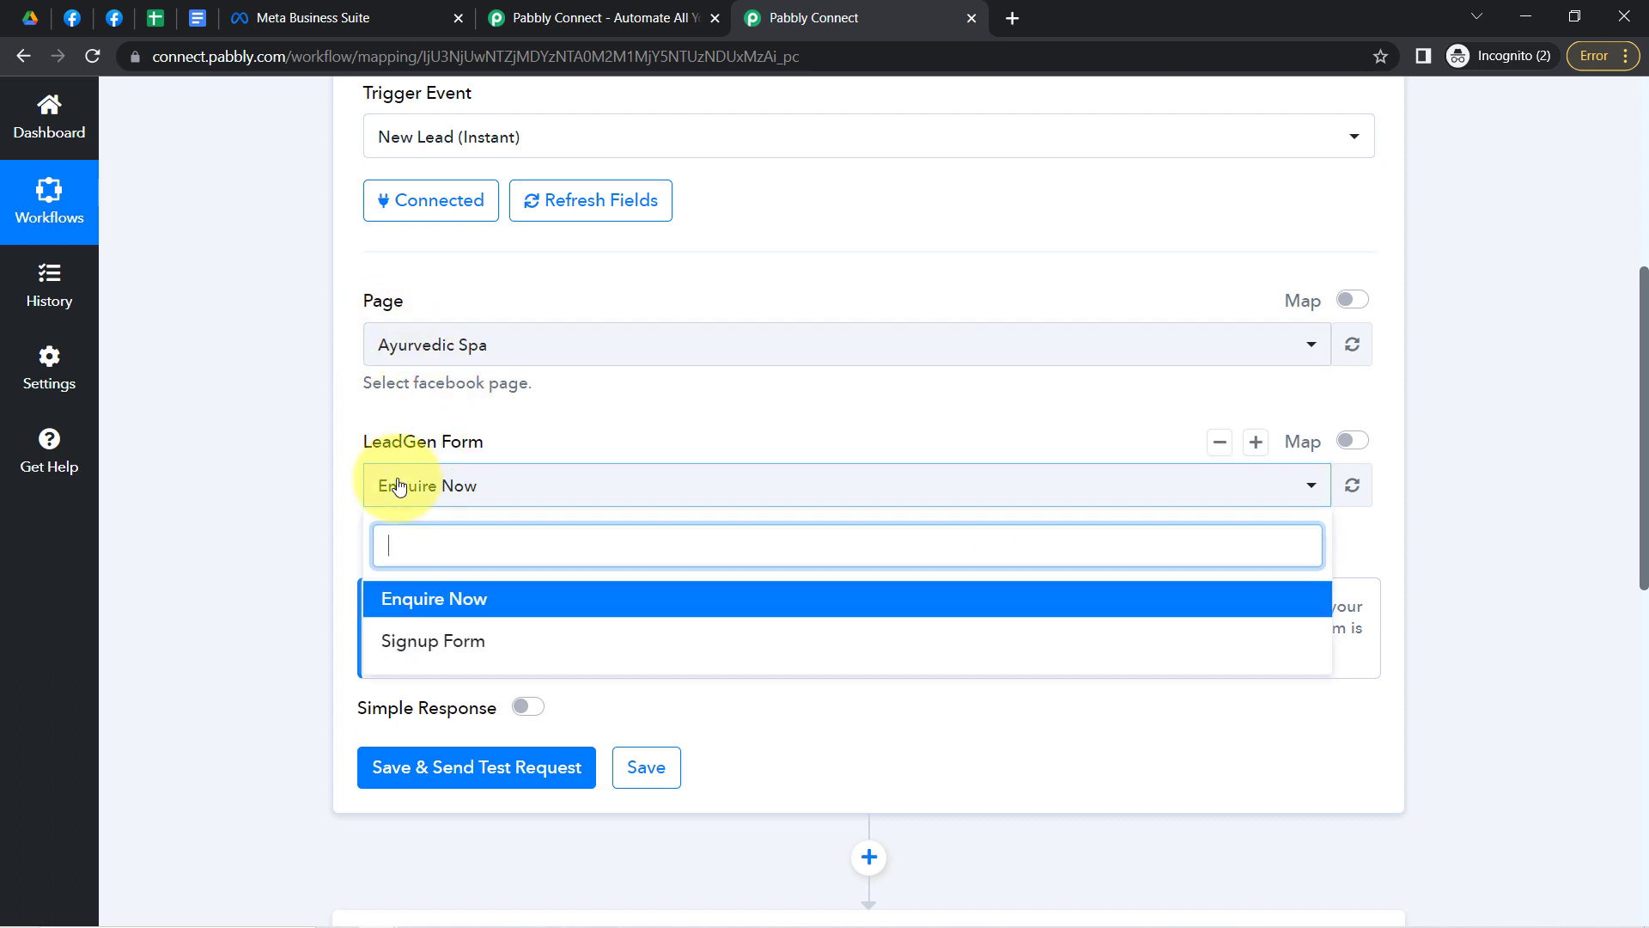
left_click(445, 605)
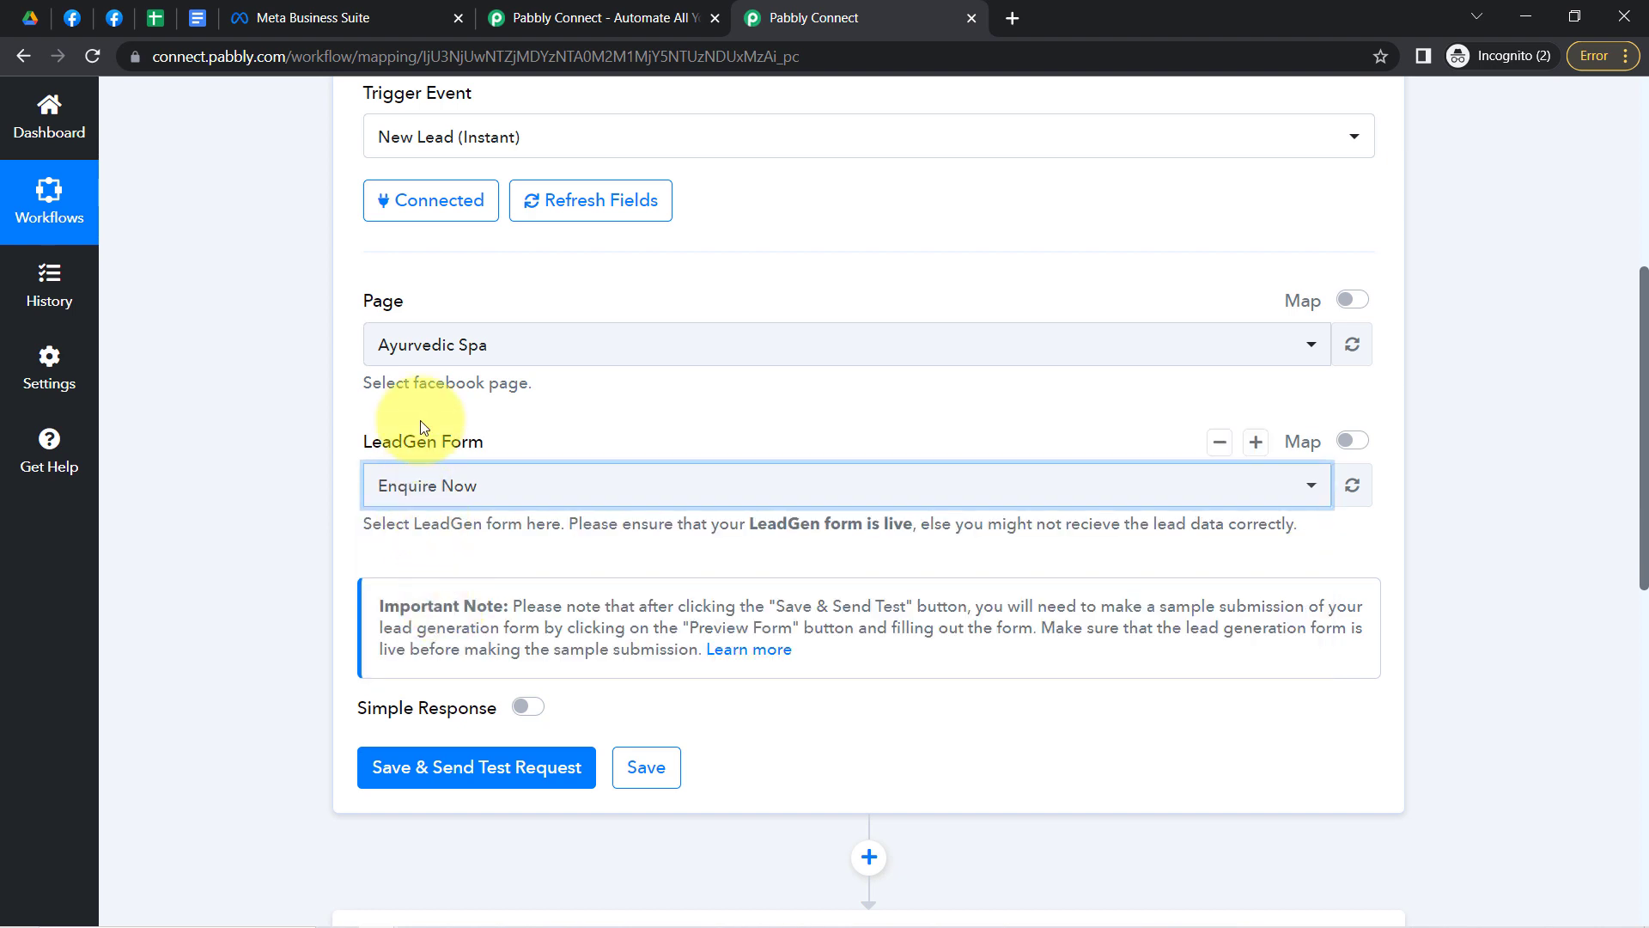
- Save the Facebook Lead Ads trigger and send a test request to start waiting for the webhook response
scroll(288, 502, "down", 3)
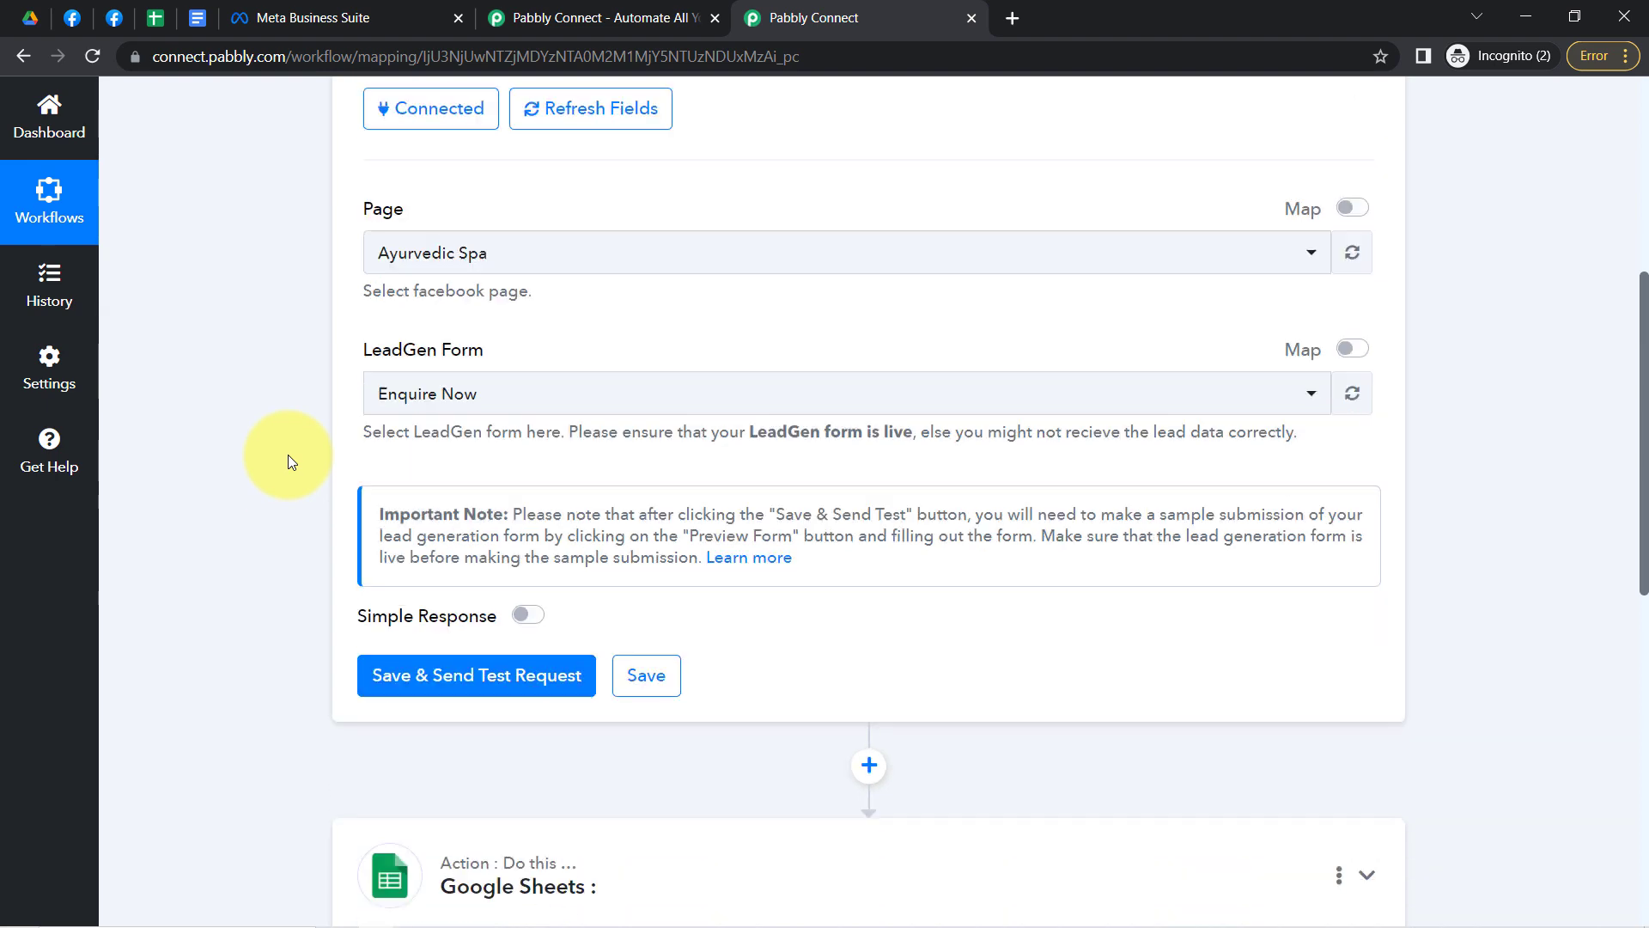
scroll(266, 455, "down", 1)
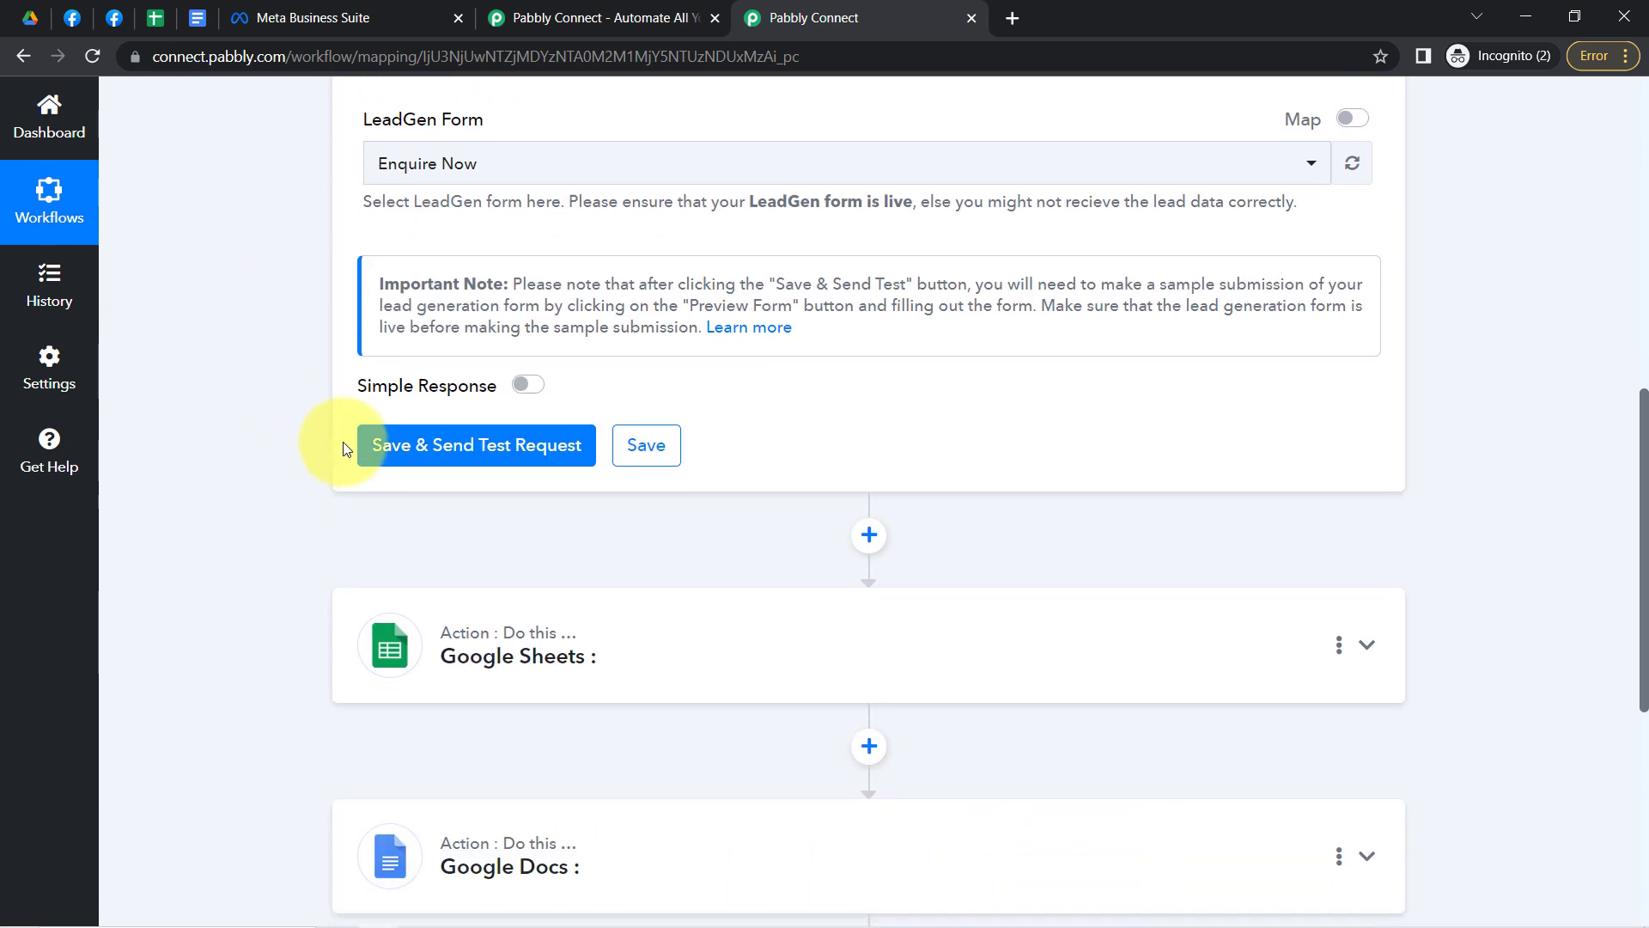
left_click(471, 447)
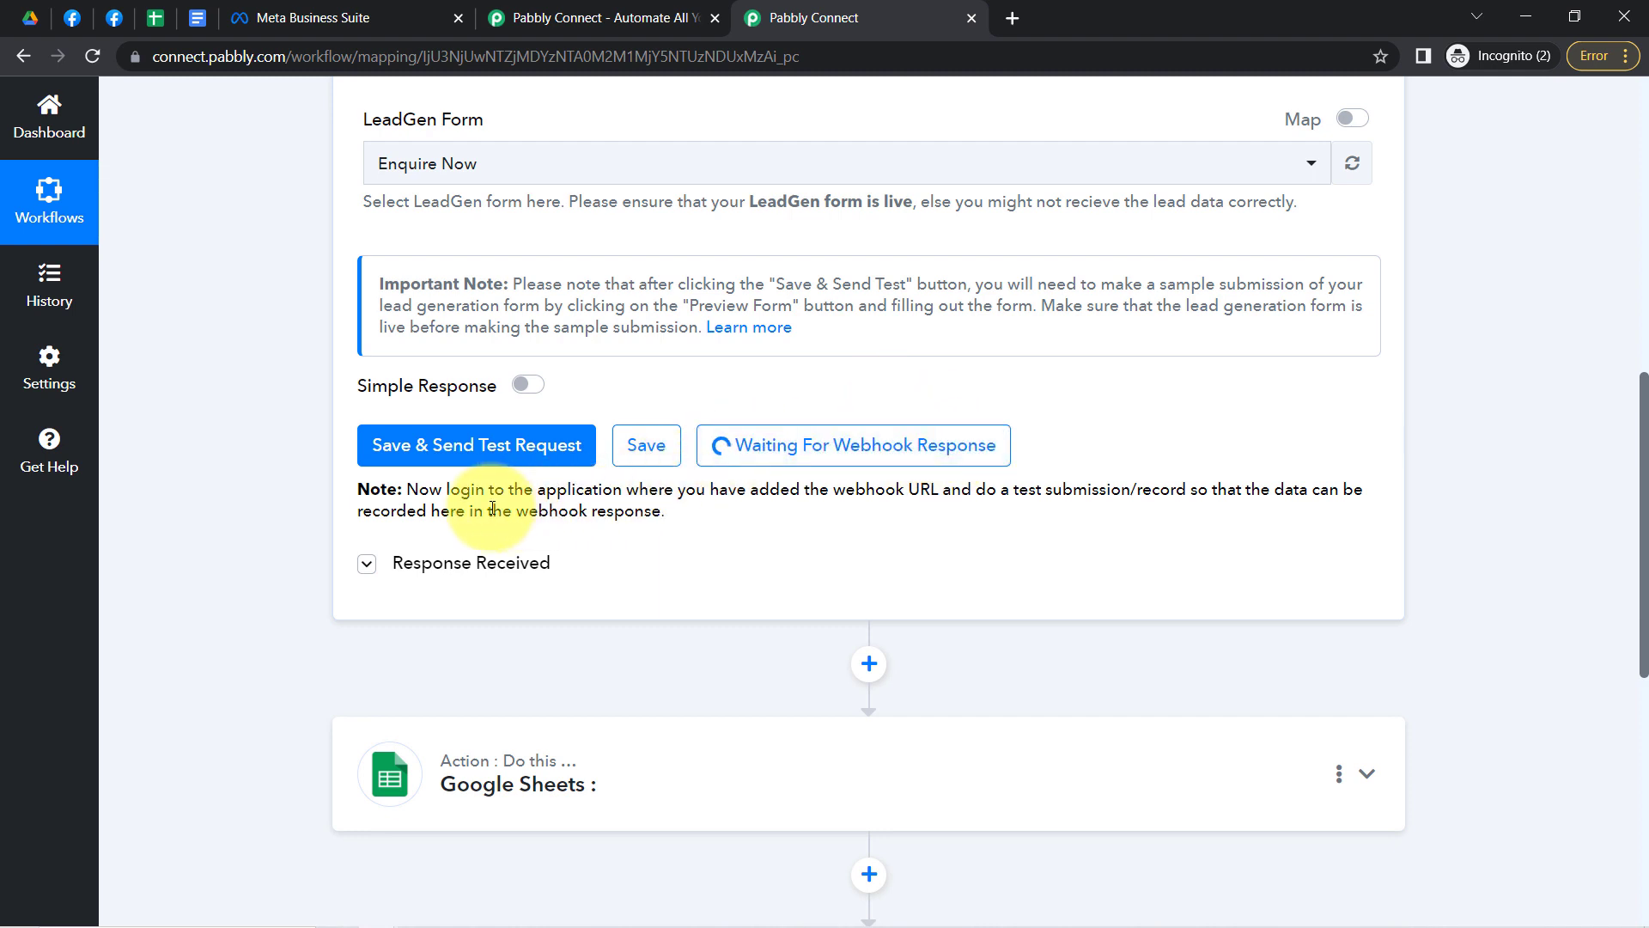
- Read the trigger's notes on making a sample submission of the live lead generation form
triple_click(376, 496)
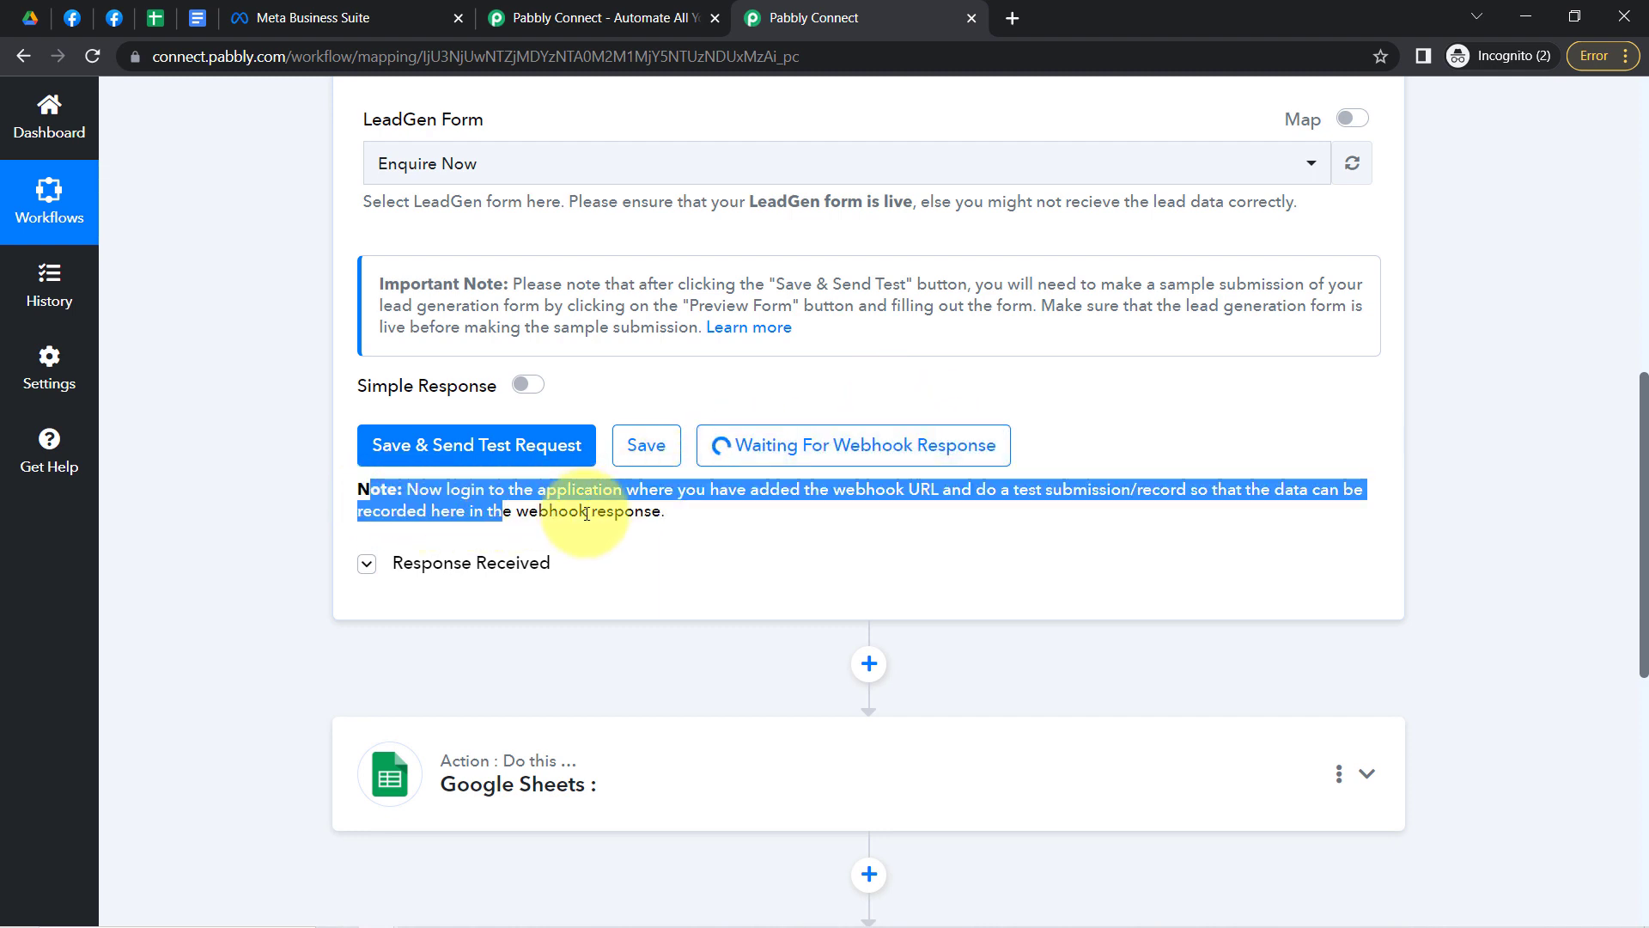
left_click_drag(477, 285, 532, 308)
left_click(563, 315)
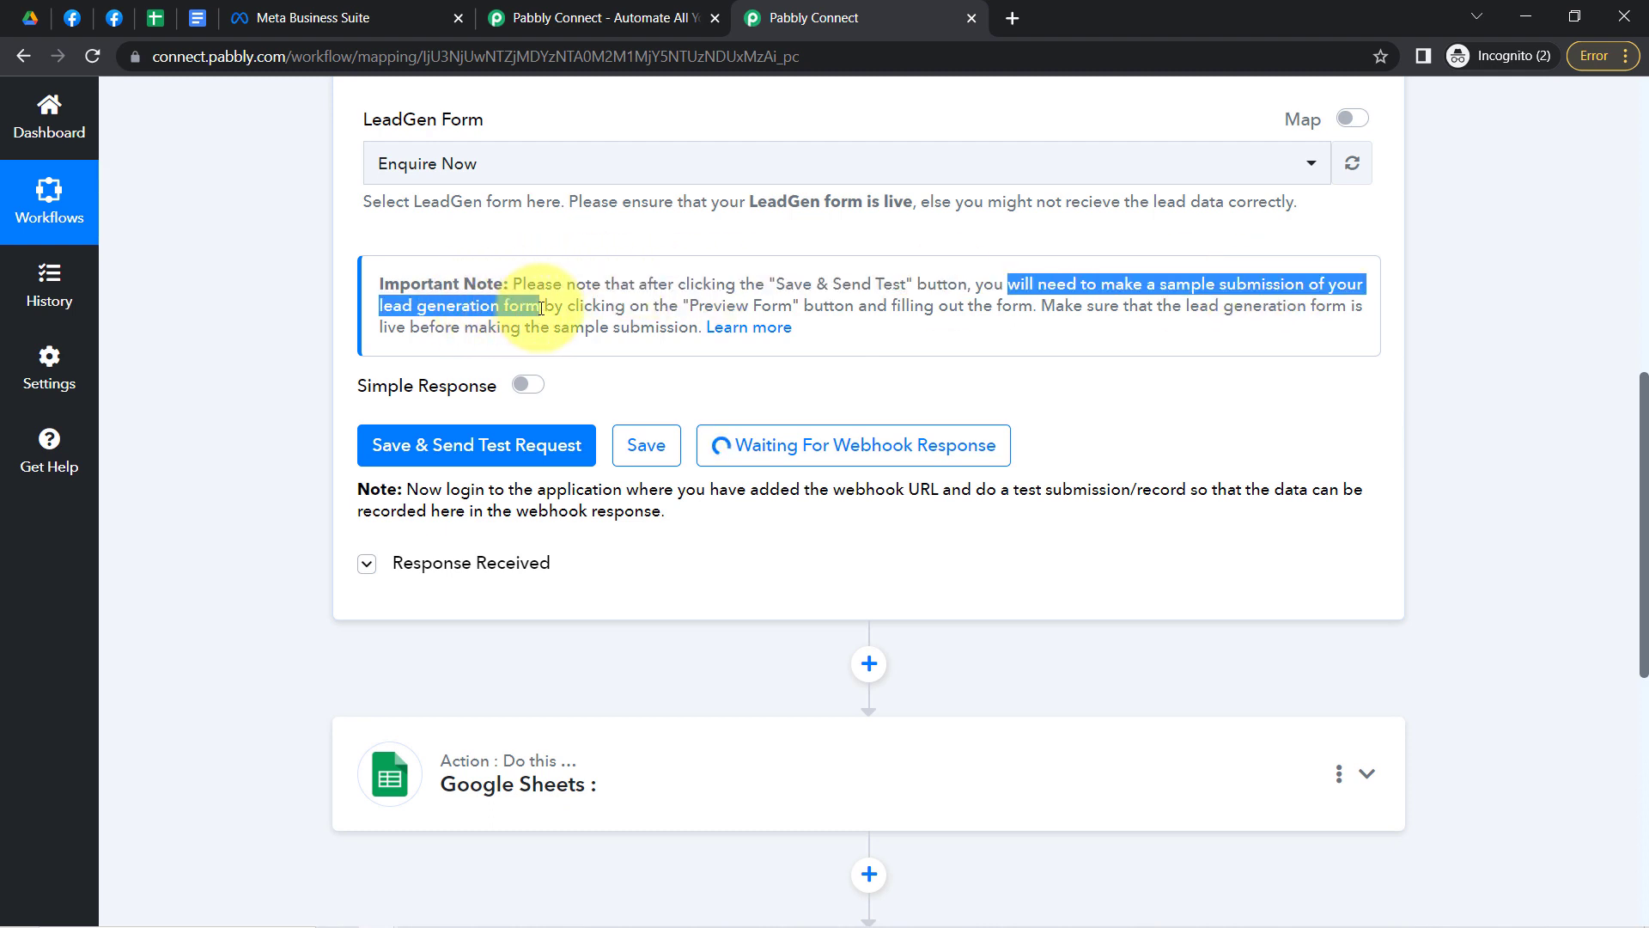
left_click_drag(701, 304, 648, 336)
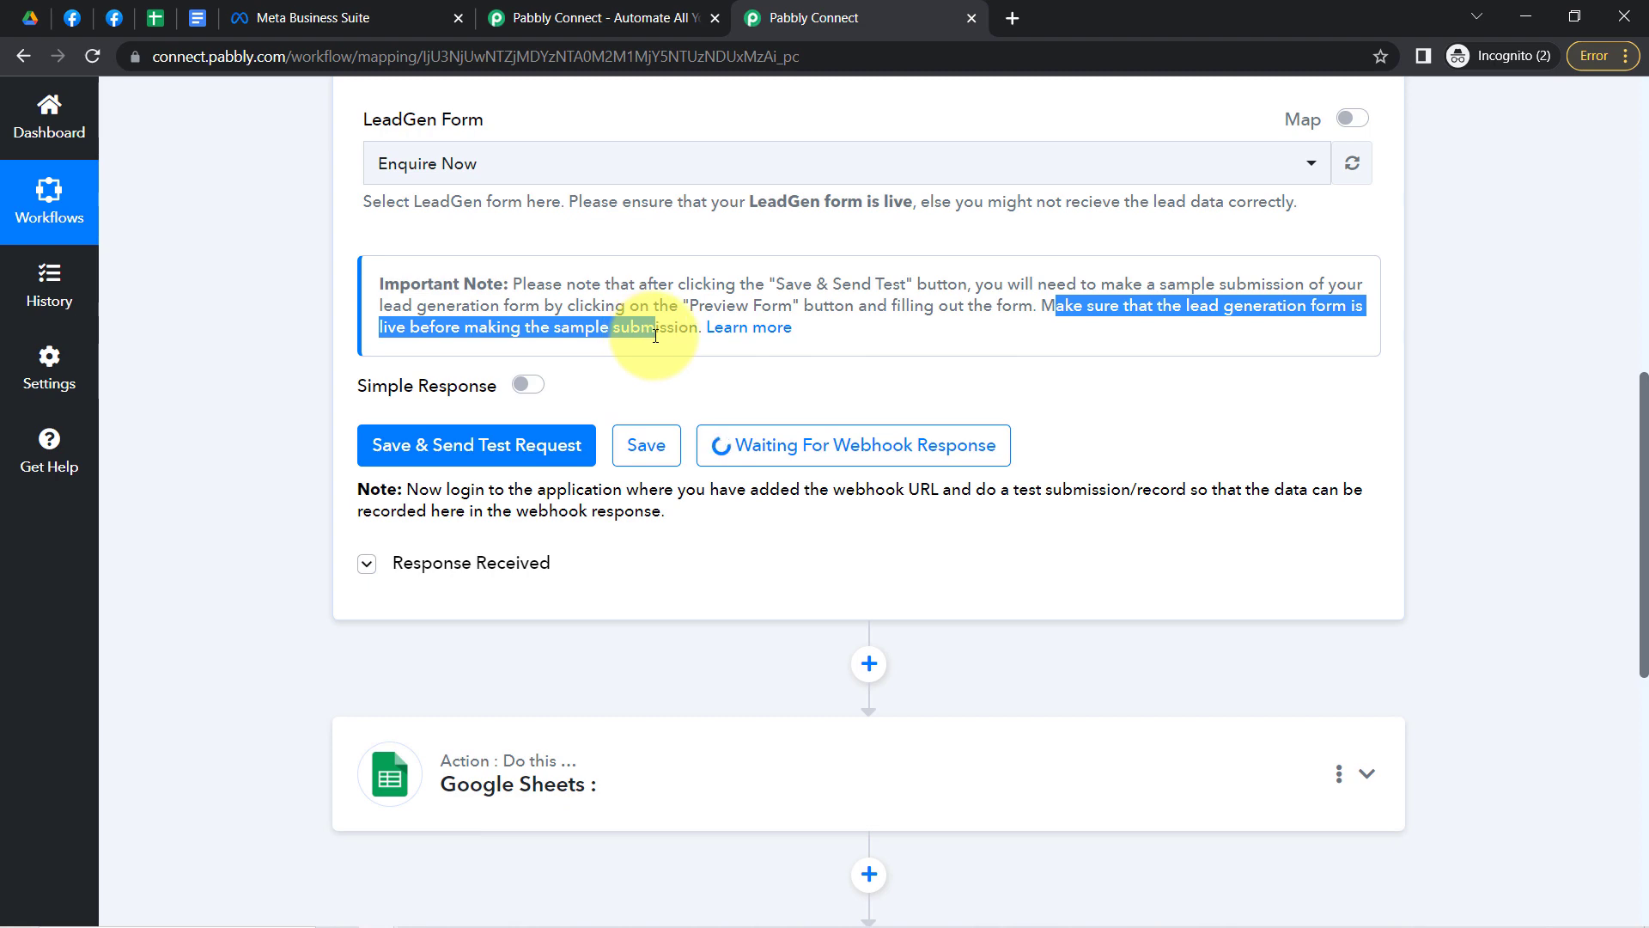
- Open the trigger note's Learn more guide and follow its link to the Facebook Lead Ads testing tool
left_click(752, 330)
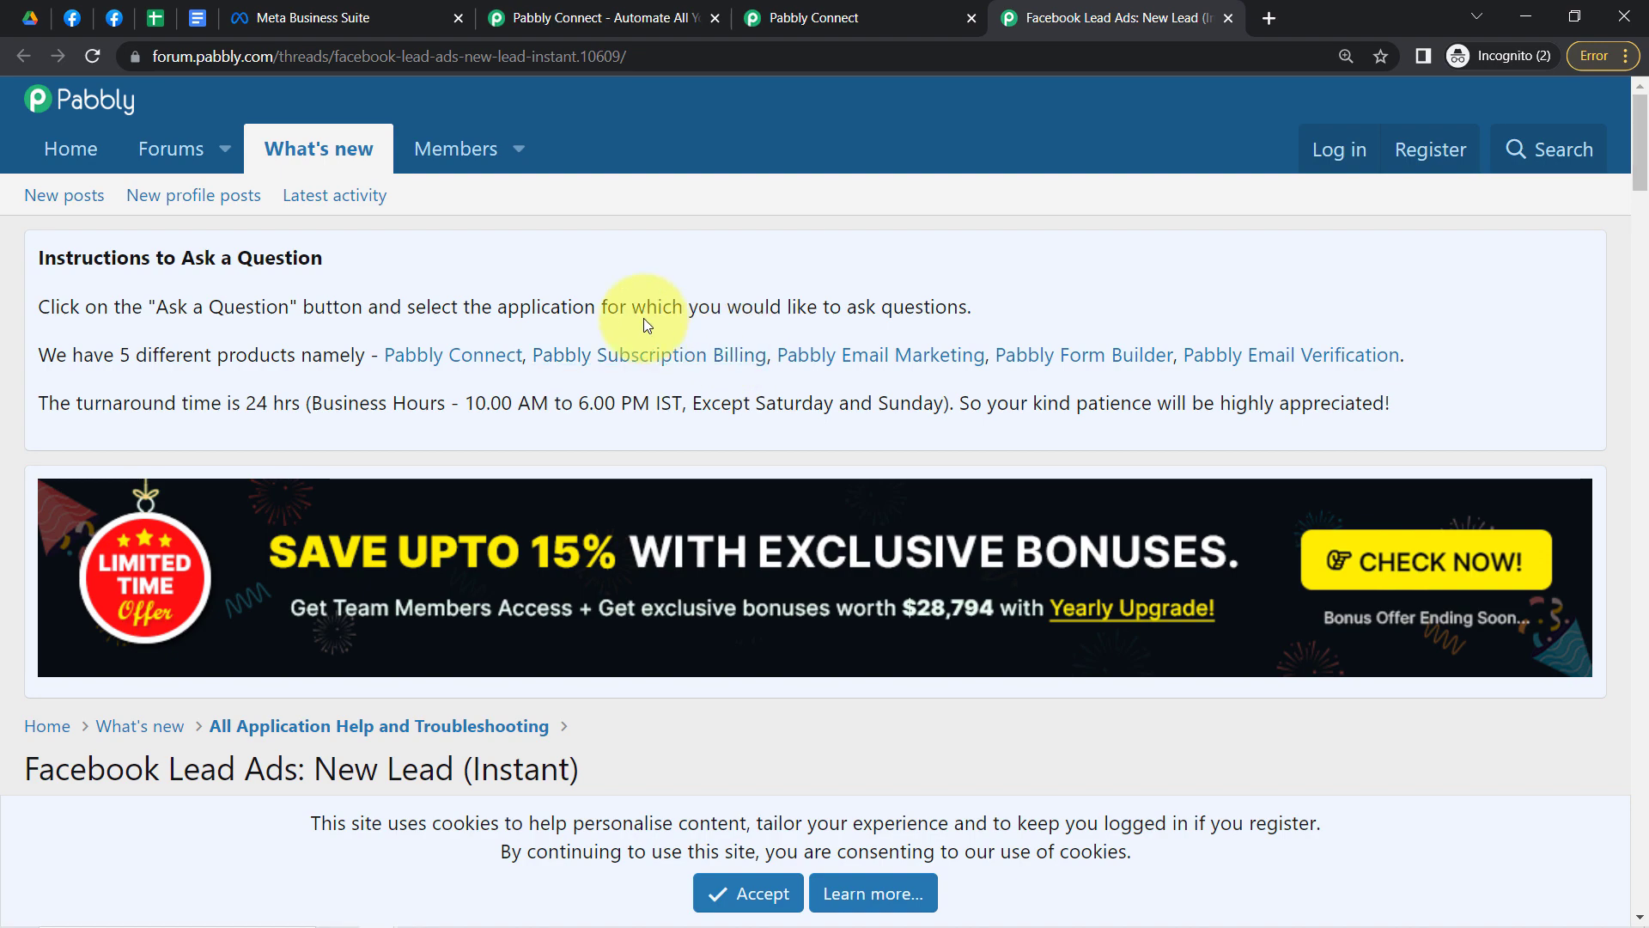
left_click_drag(1641, 129, 1645, 485)
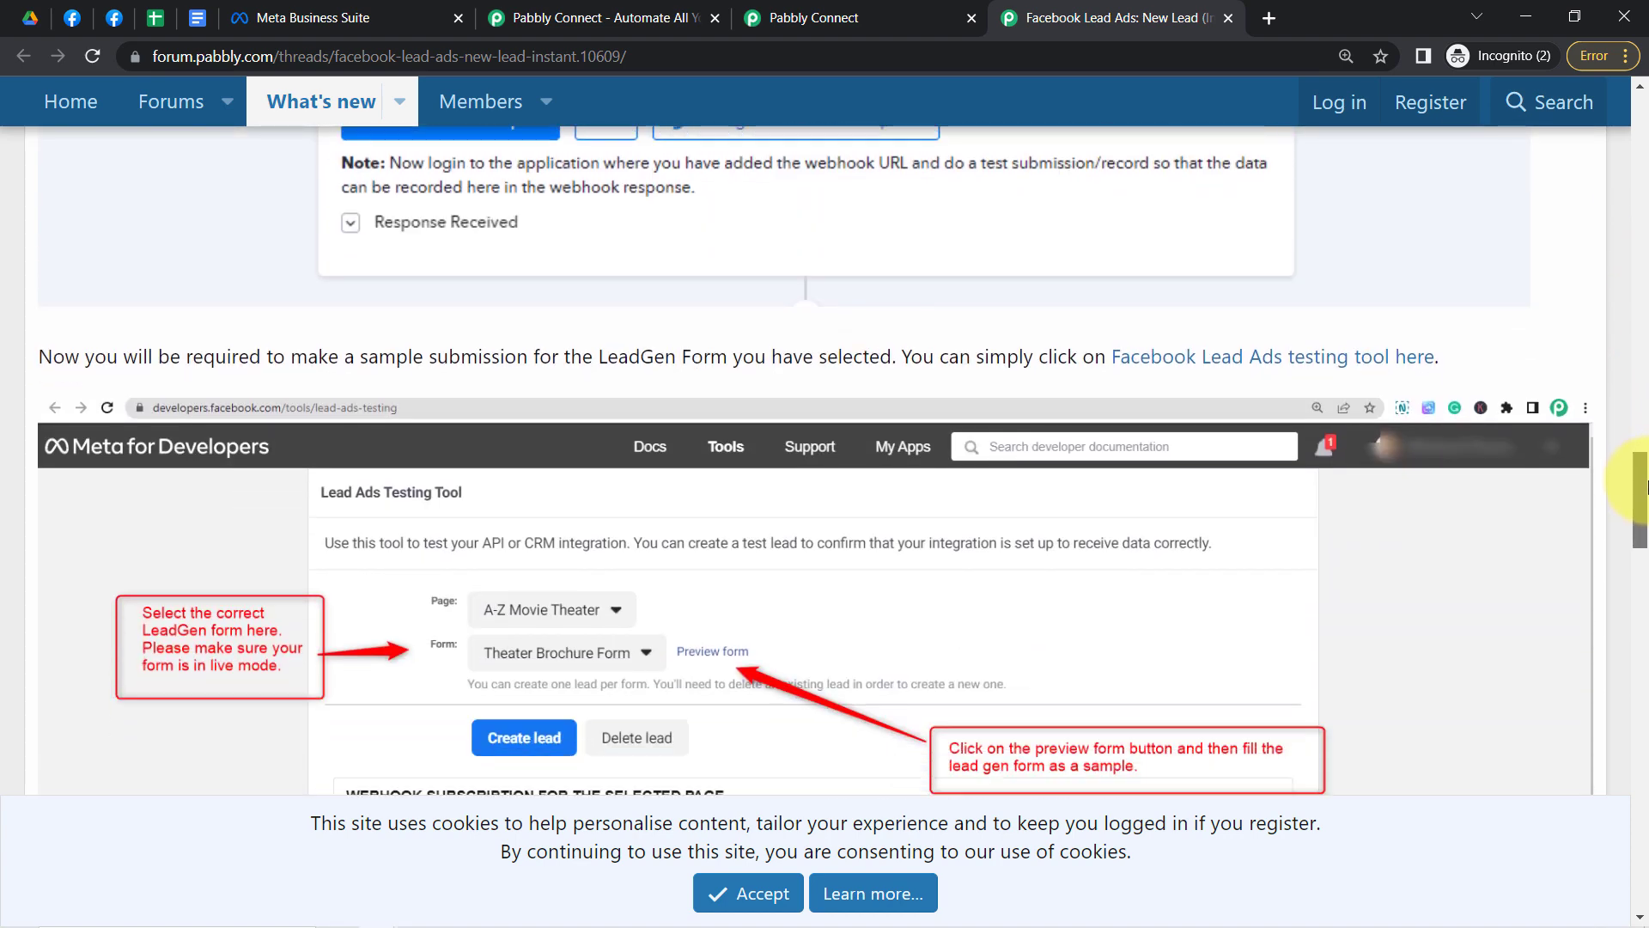
left_click(1226, 359)
- Close the forum guide, the Pabbly home page and Meta Business Suite, leaving the workflow open, and switch to the Lead Ads Testing Tool
left_click(1101, 19)
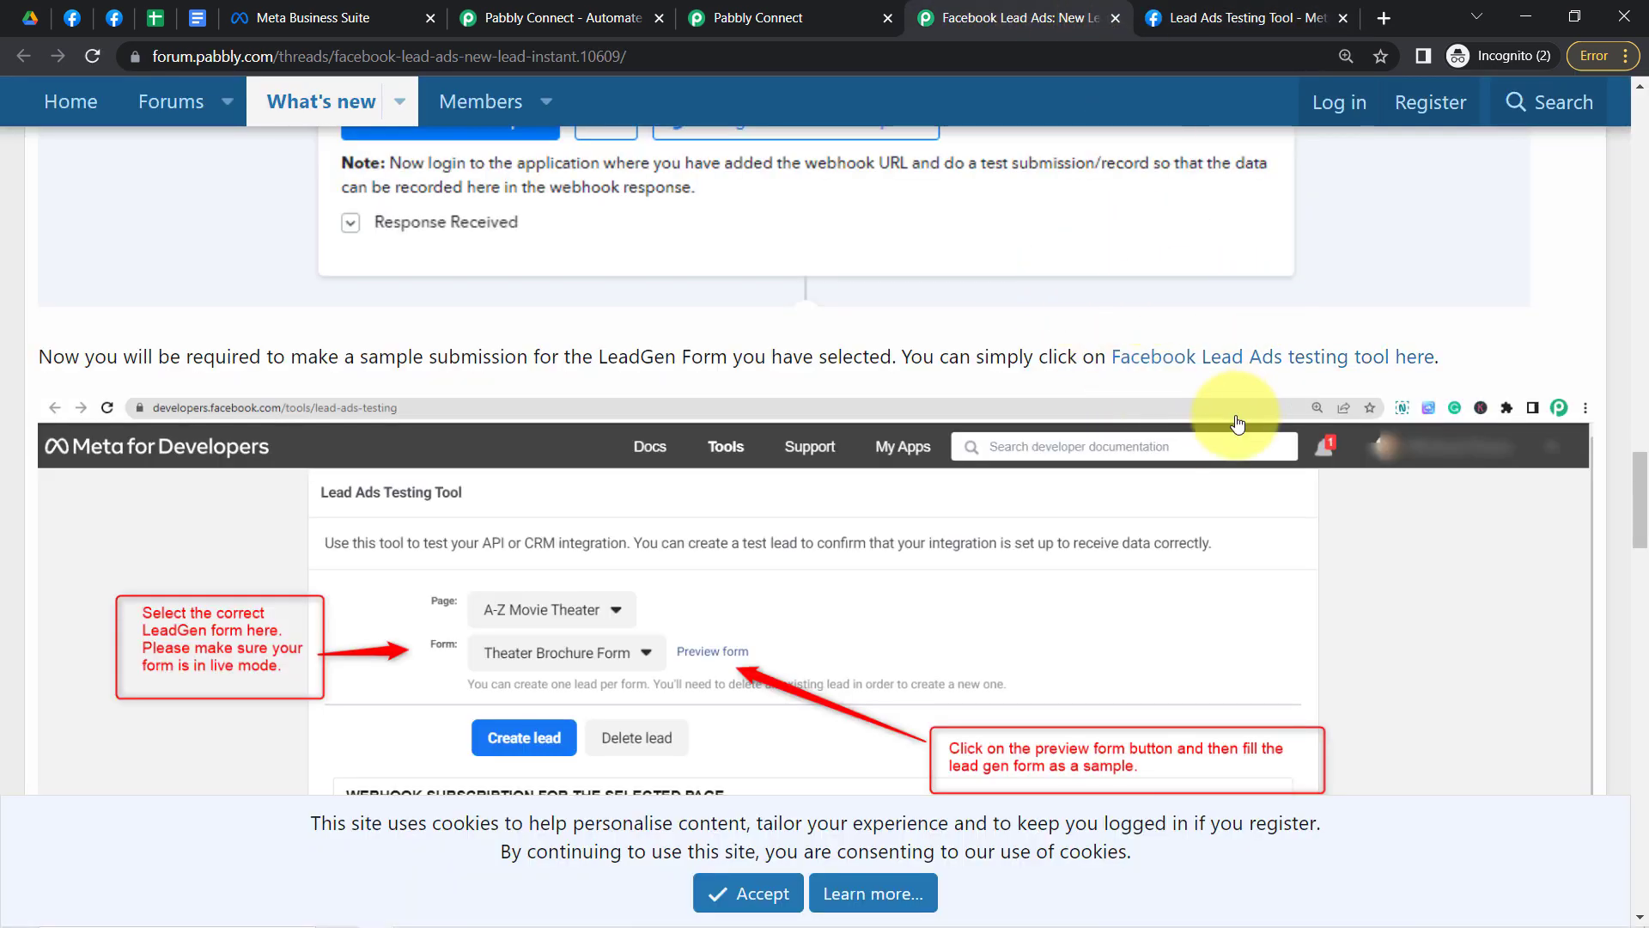
left_click(1115, 19)
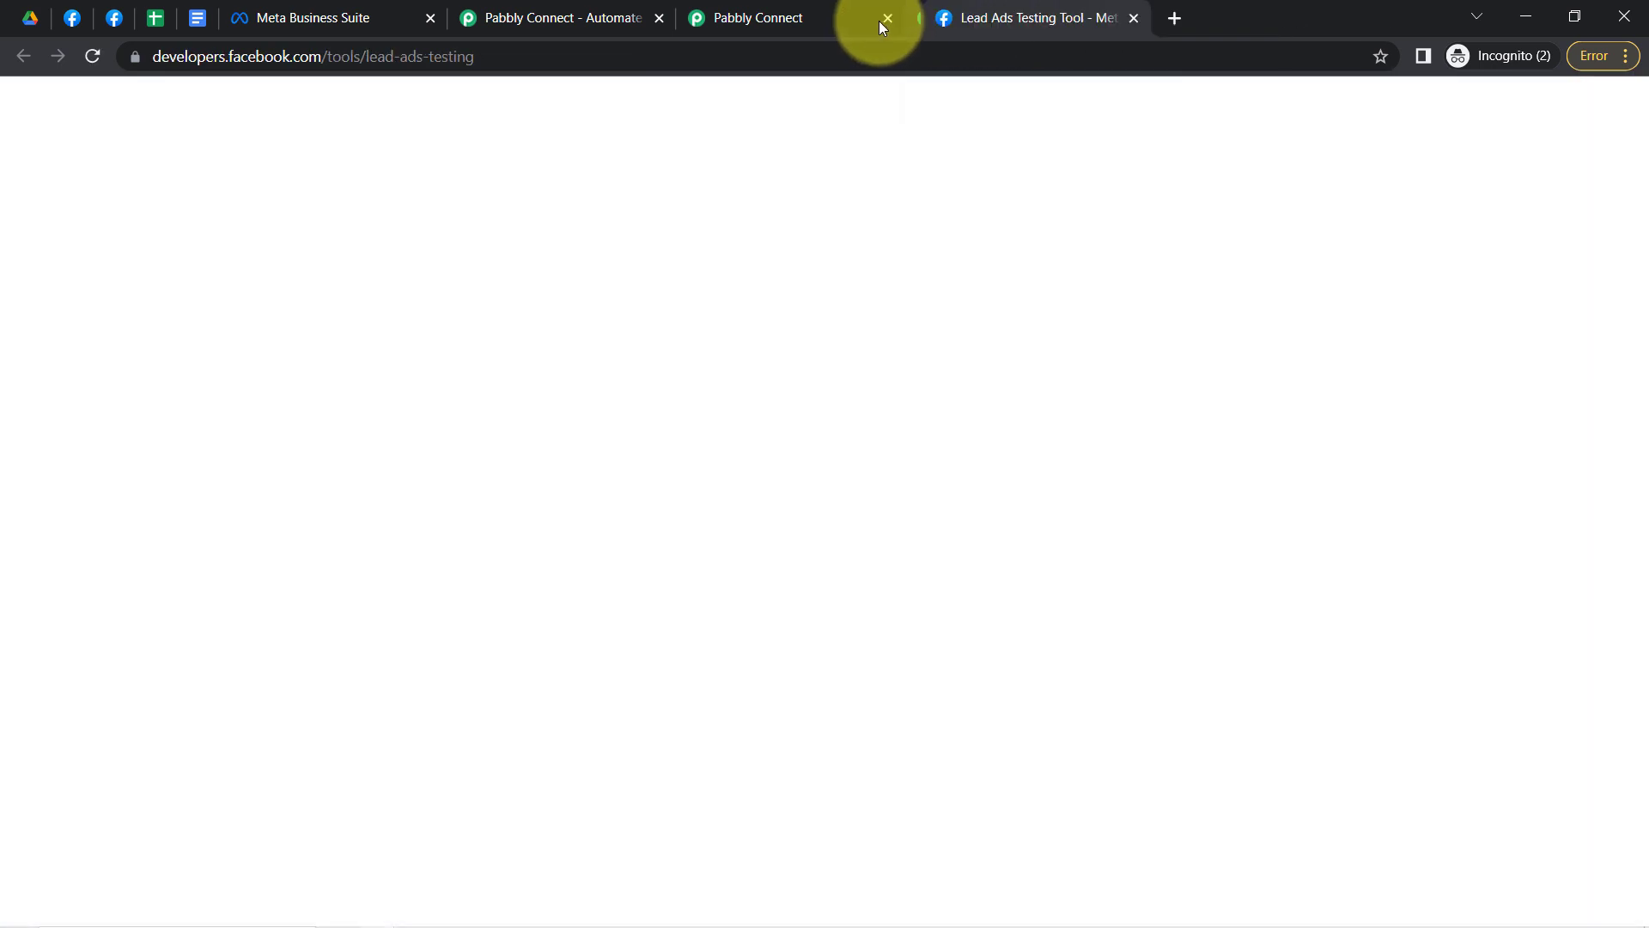
left_click(851, 11)
left_click(478, 7)
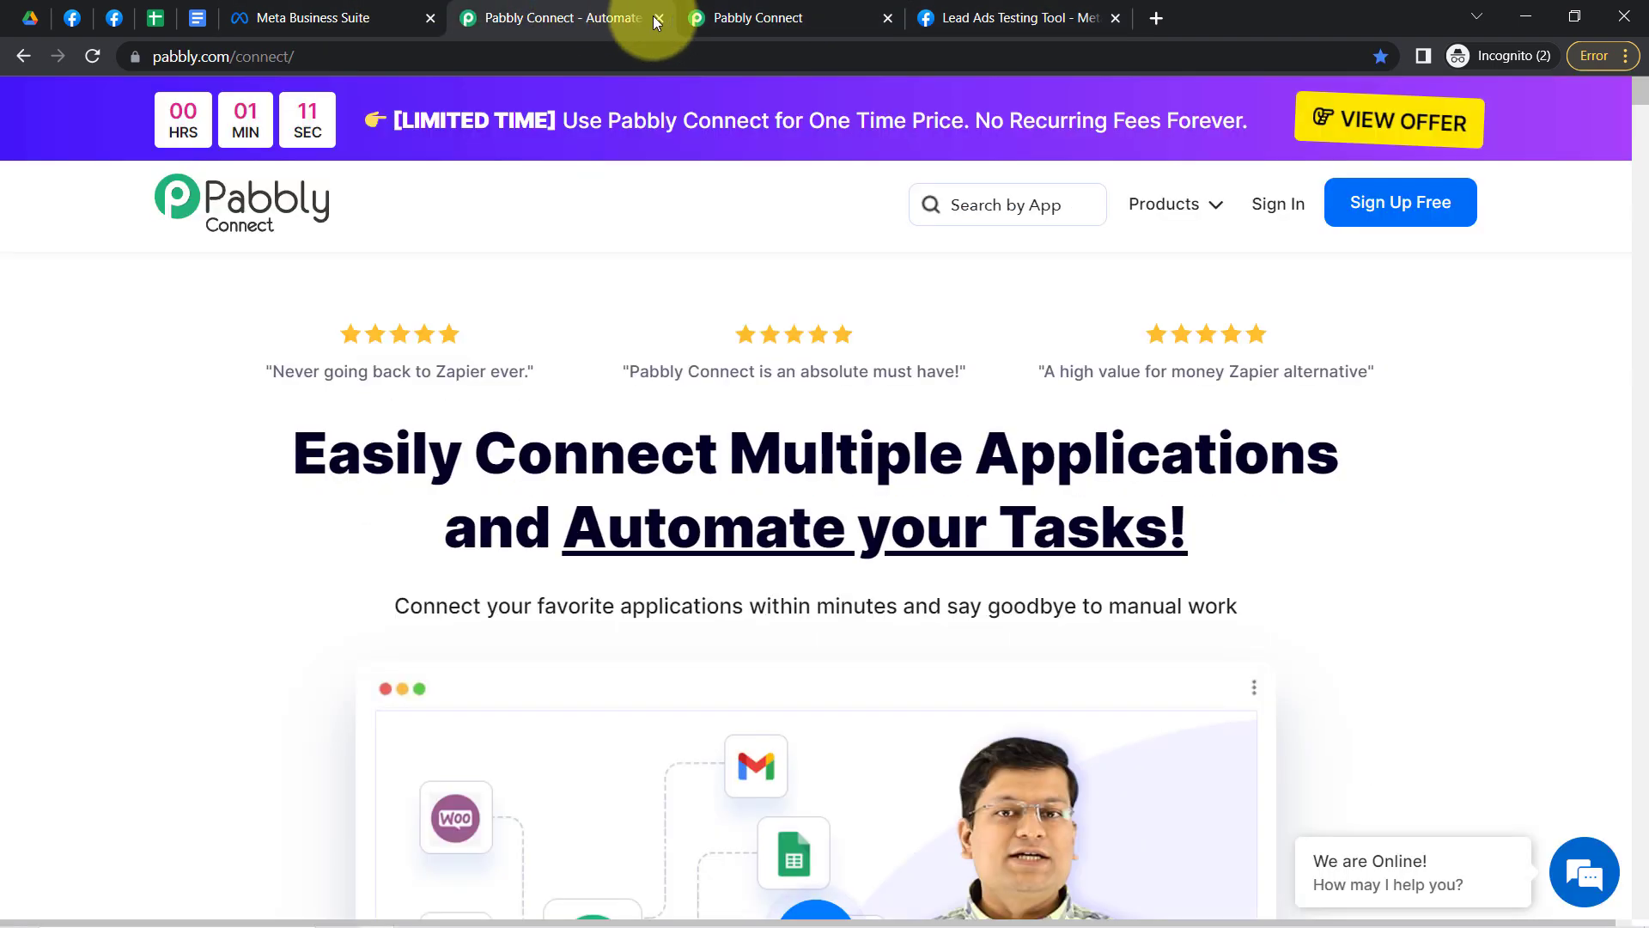
left_click(658, 18)
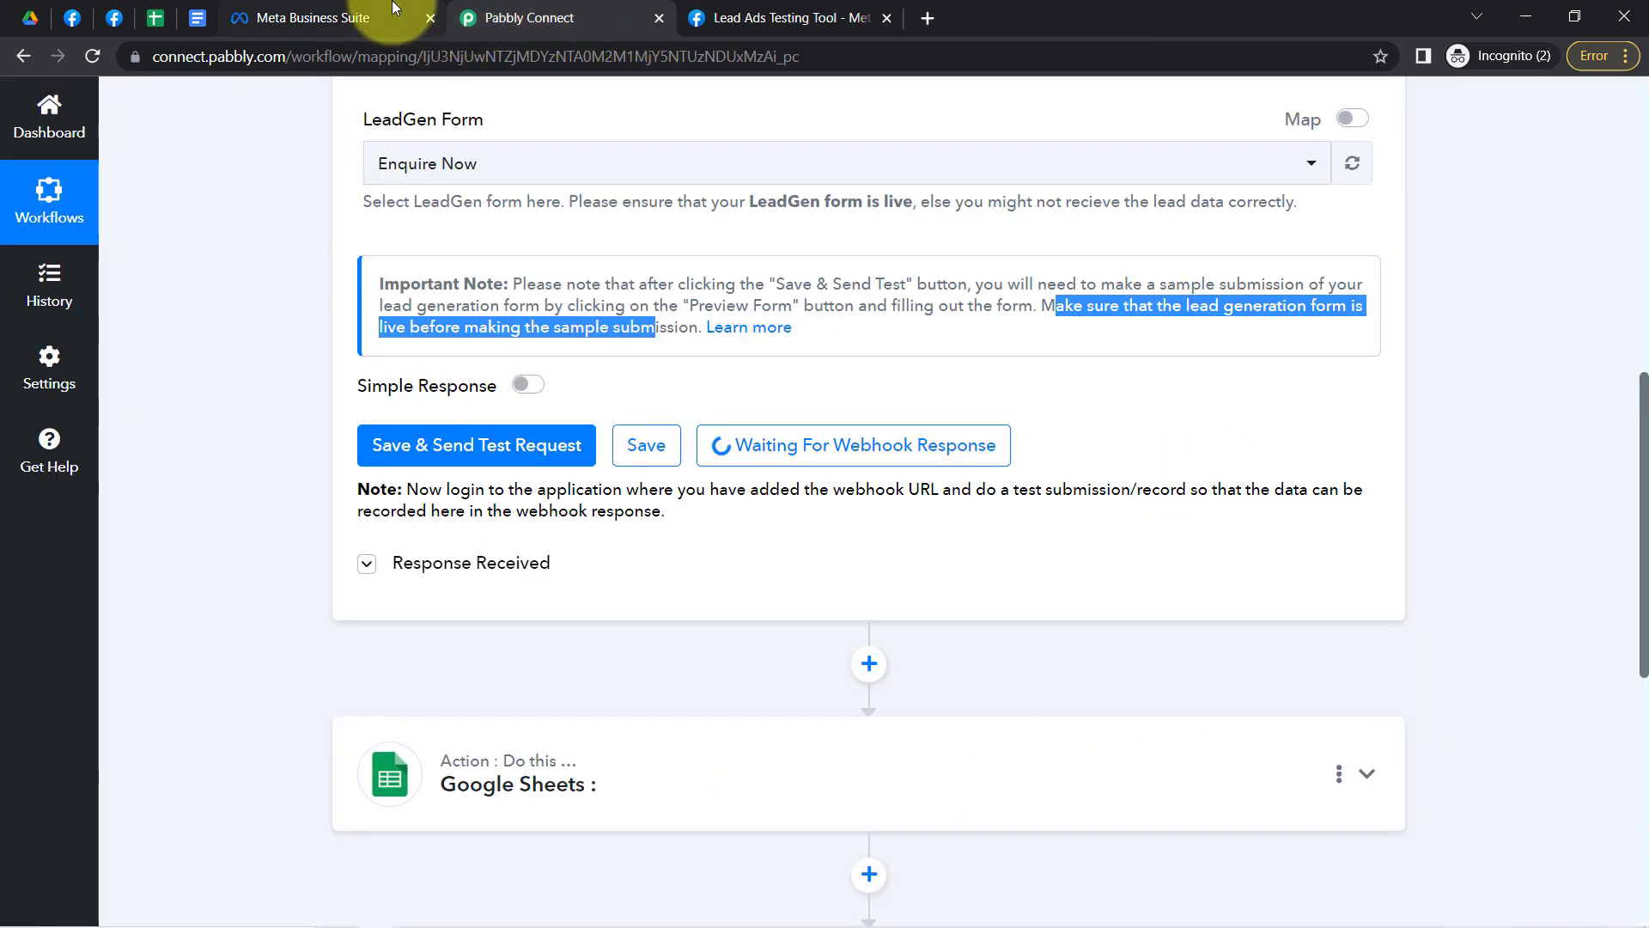
left_click(421, 18)
left_click(430, 19)
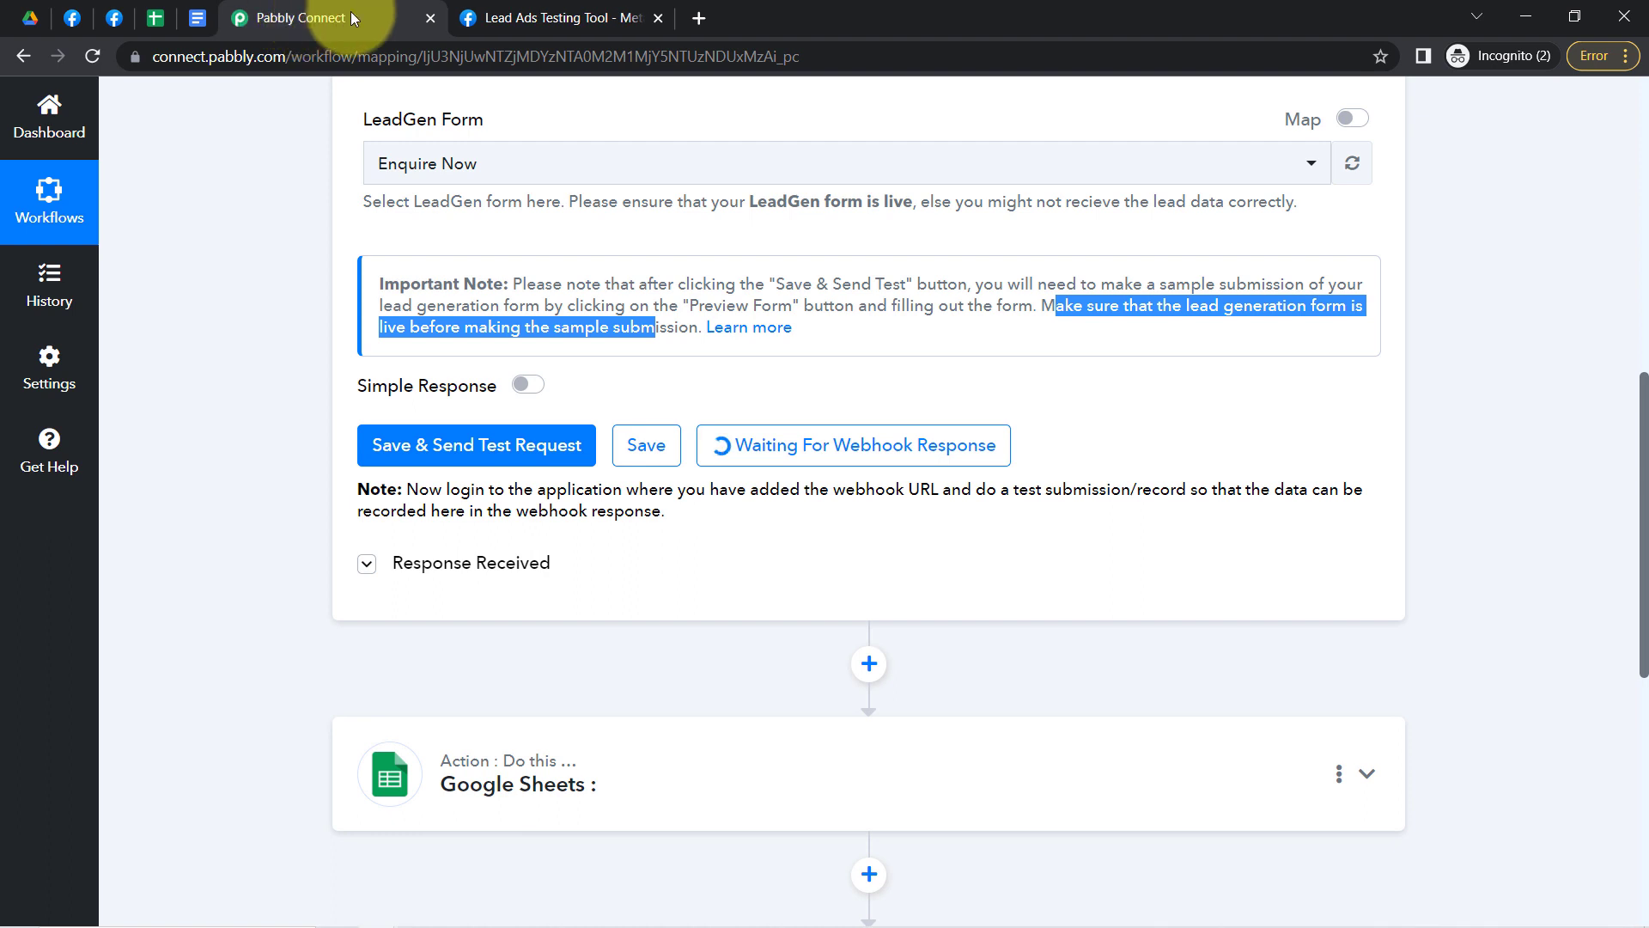
left_click(533, 17)
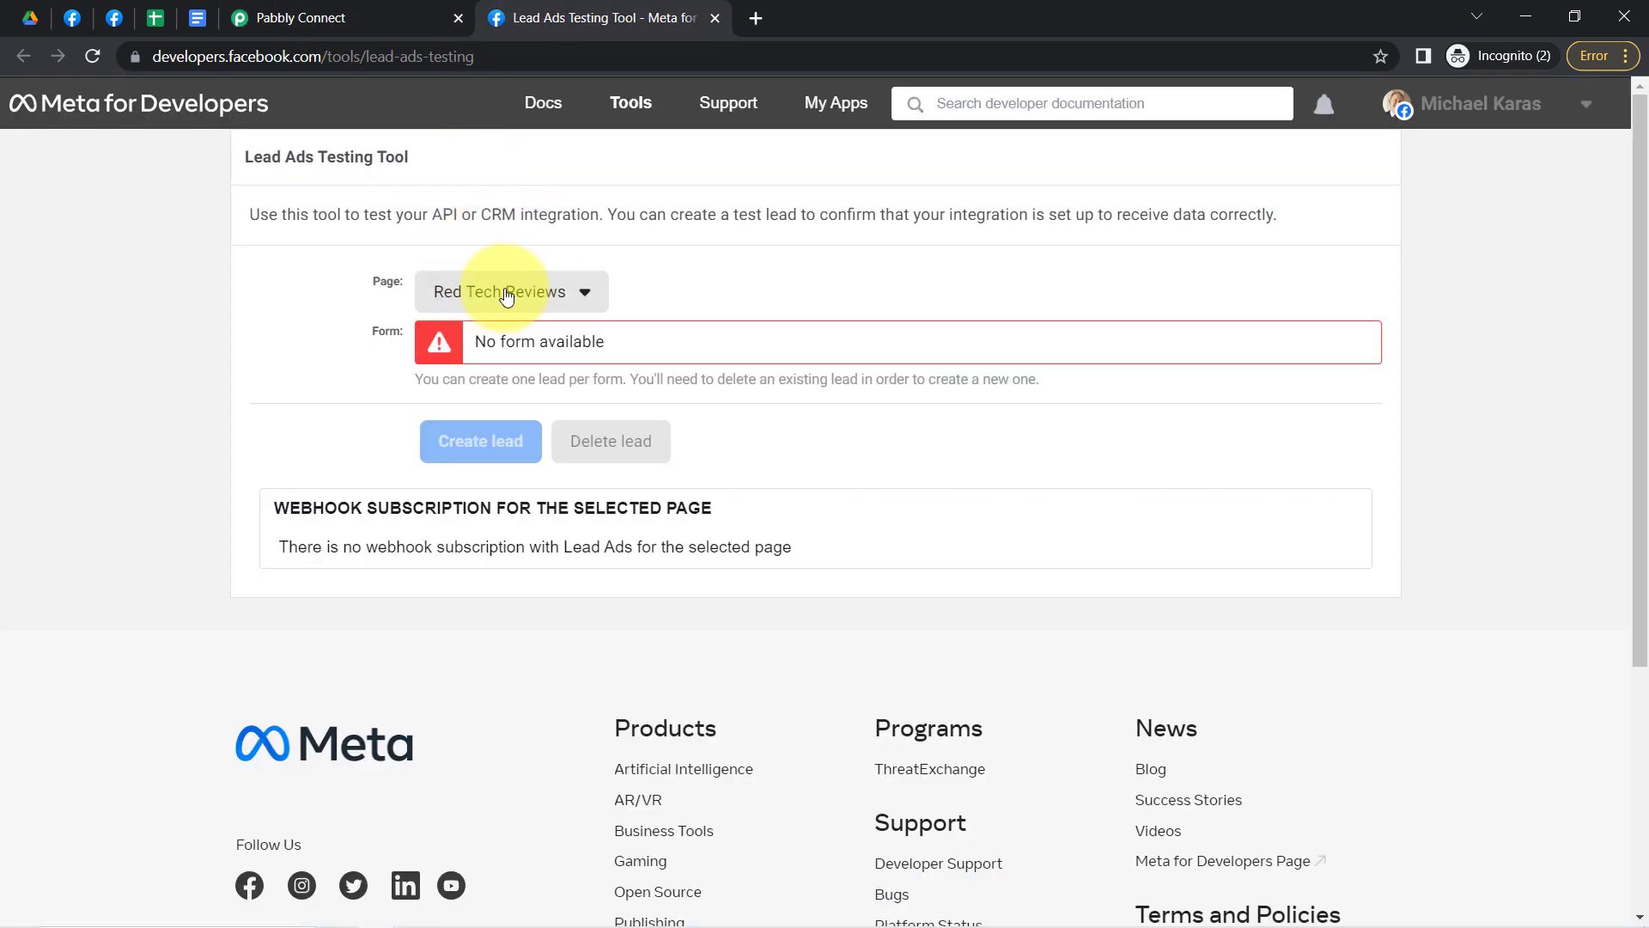
- Find and select Ayurvedic Spa as the testing tool's page, keeping Enquire Now as the form
left_click_drag(367, 56, 509, 50)
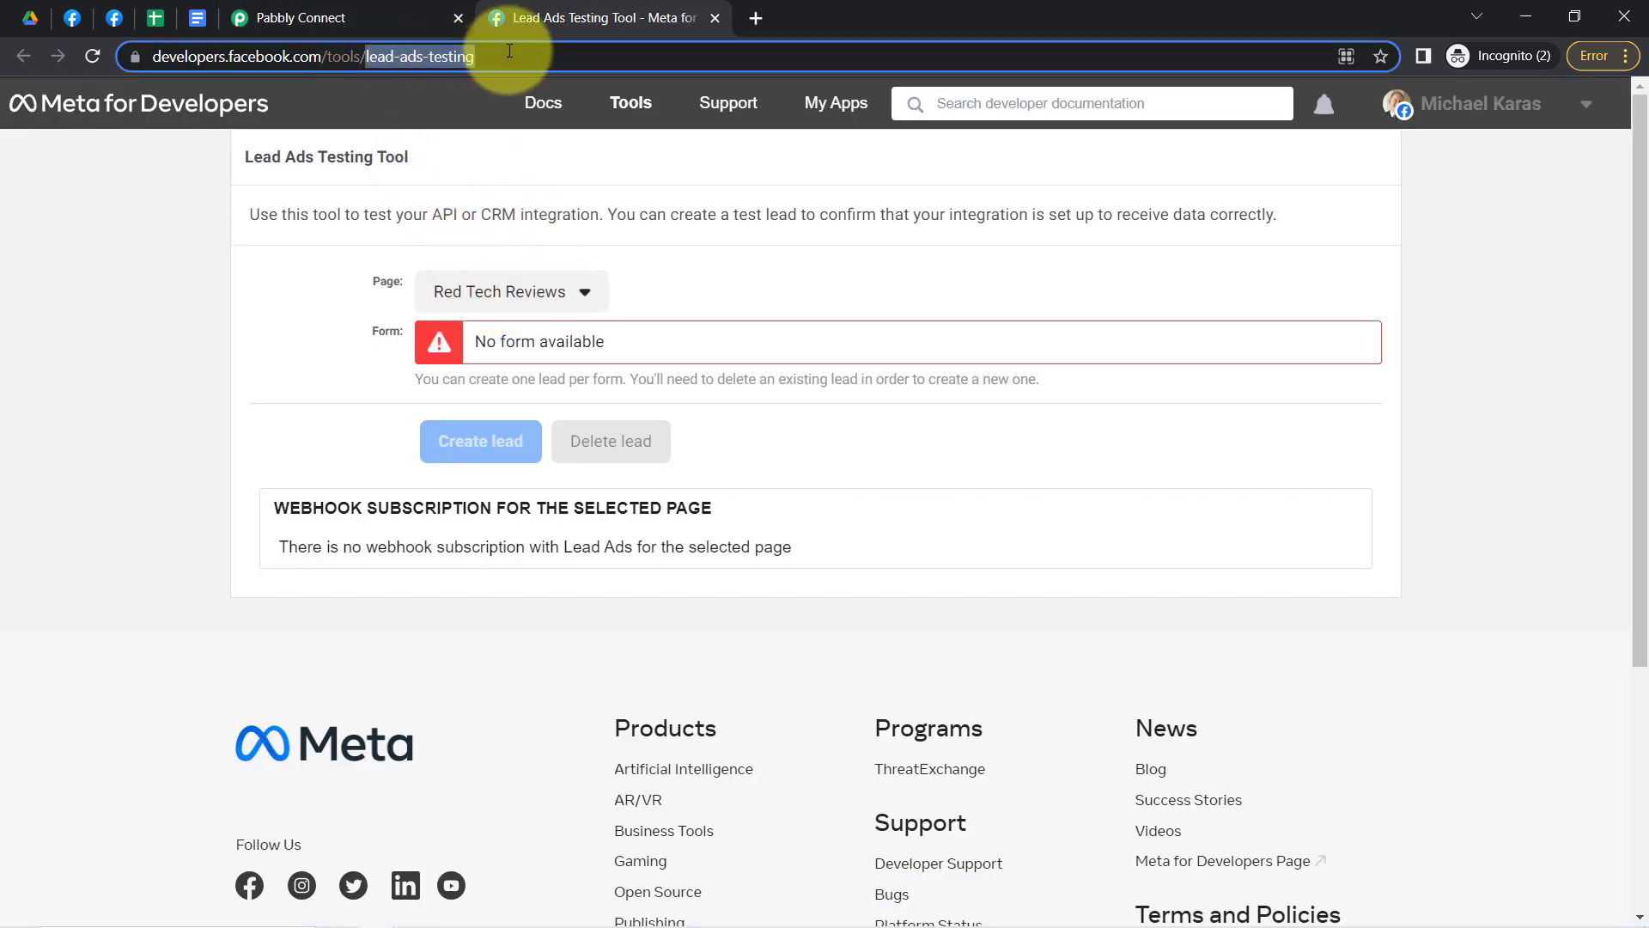
left_click(531, 290)
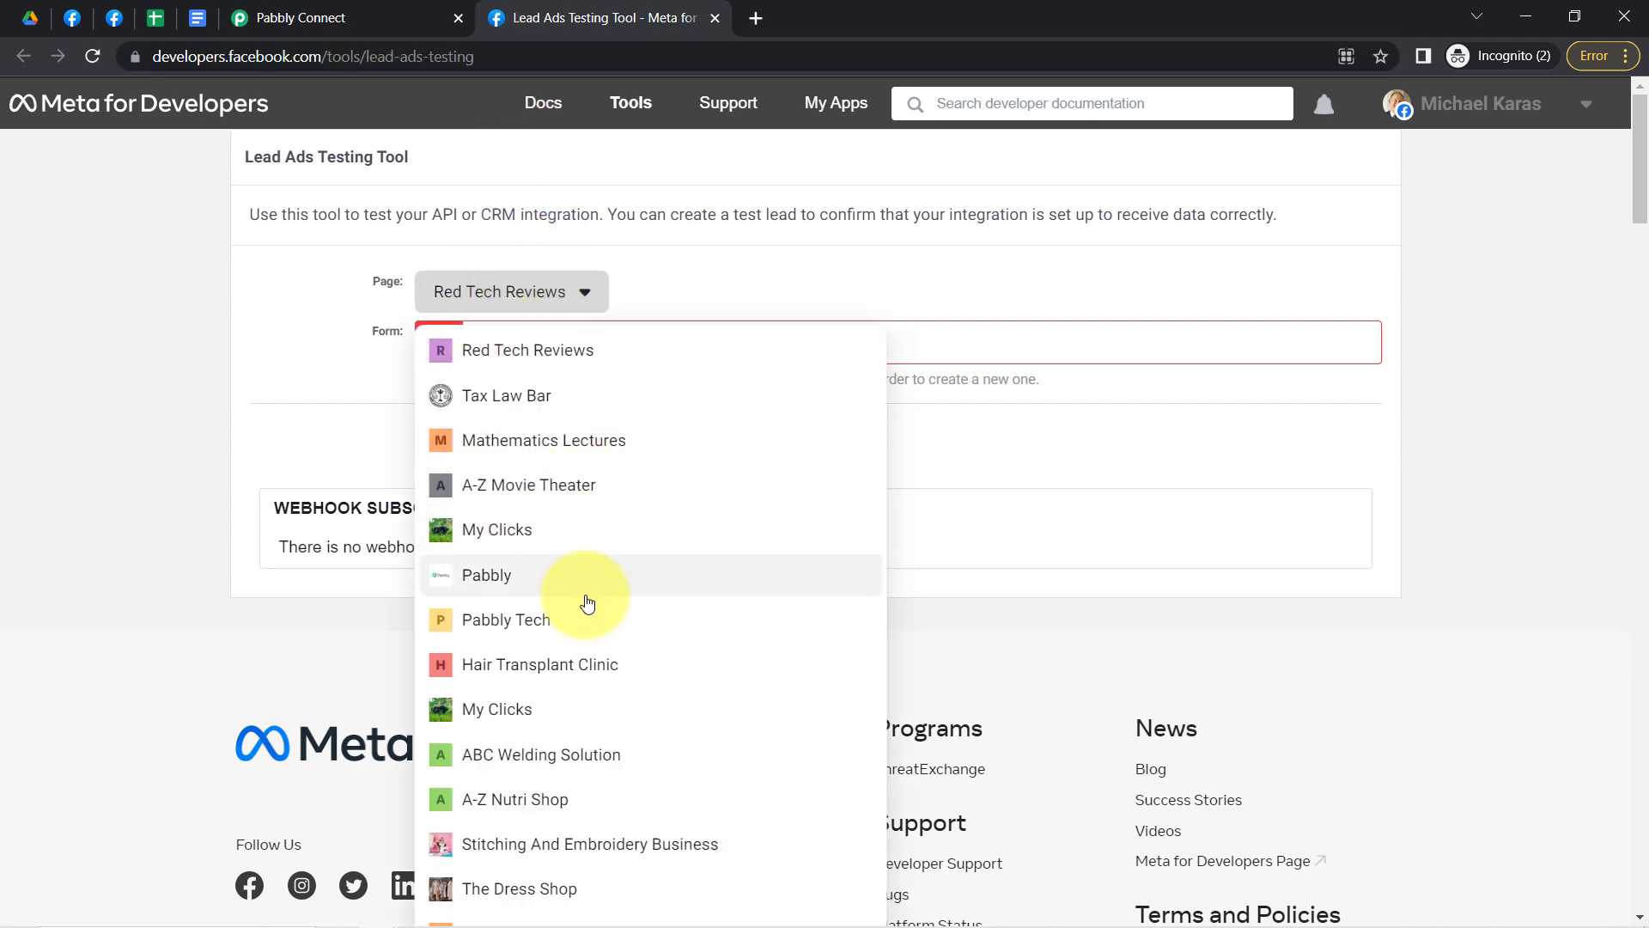
key("ctrl+f")
key("Return")
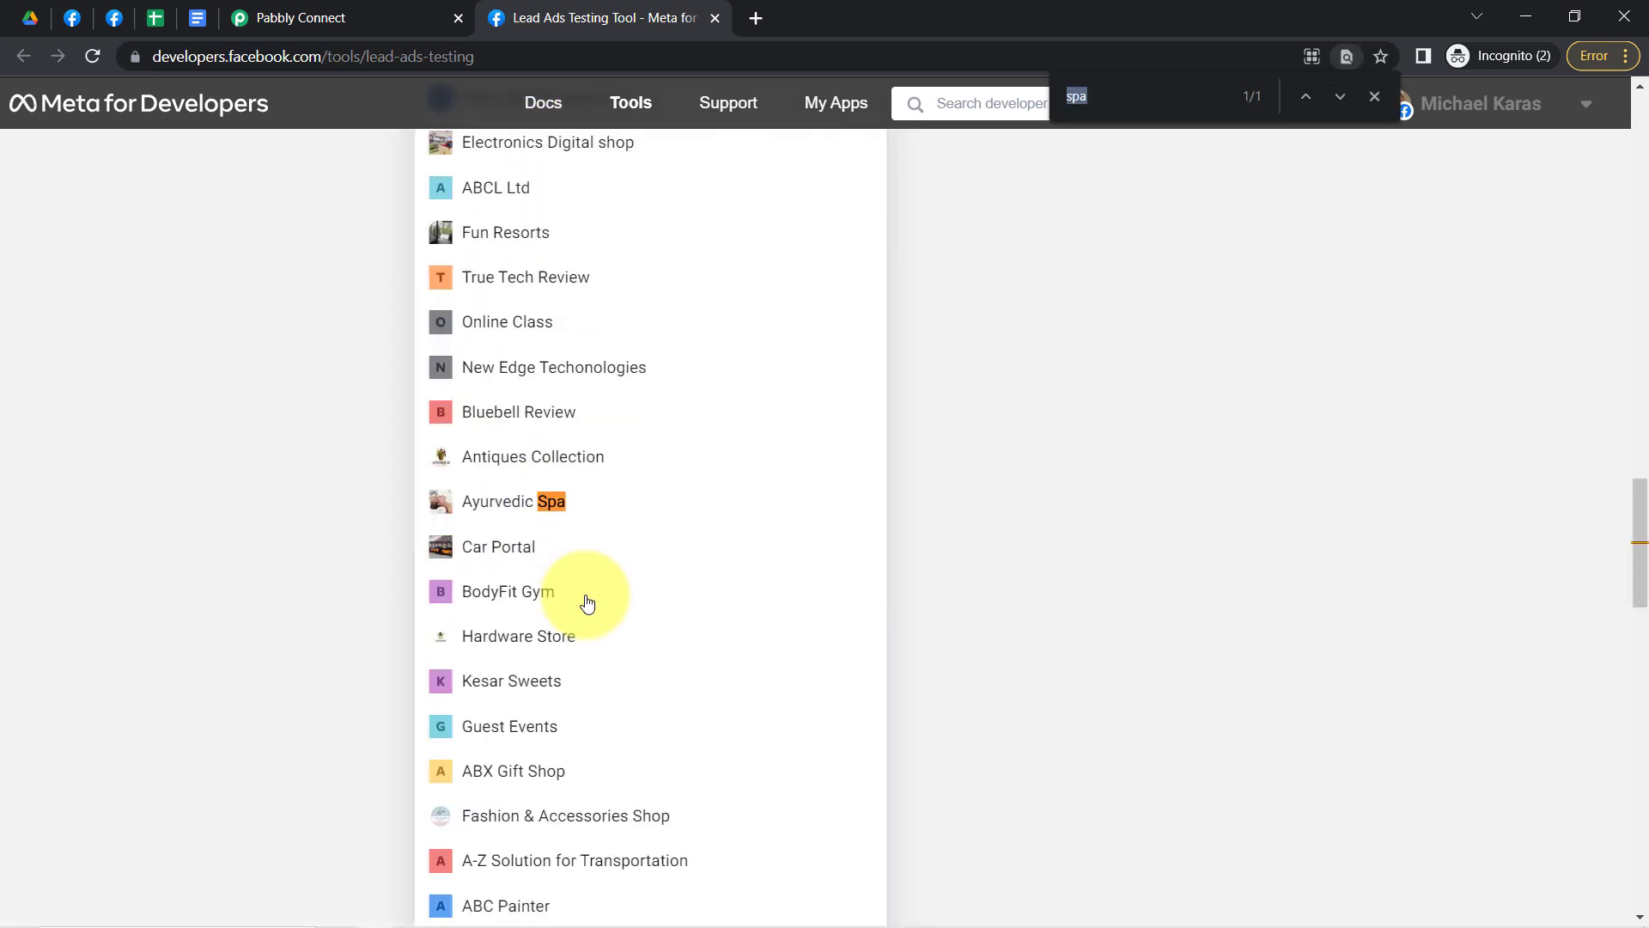
left_click(502, 506)
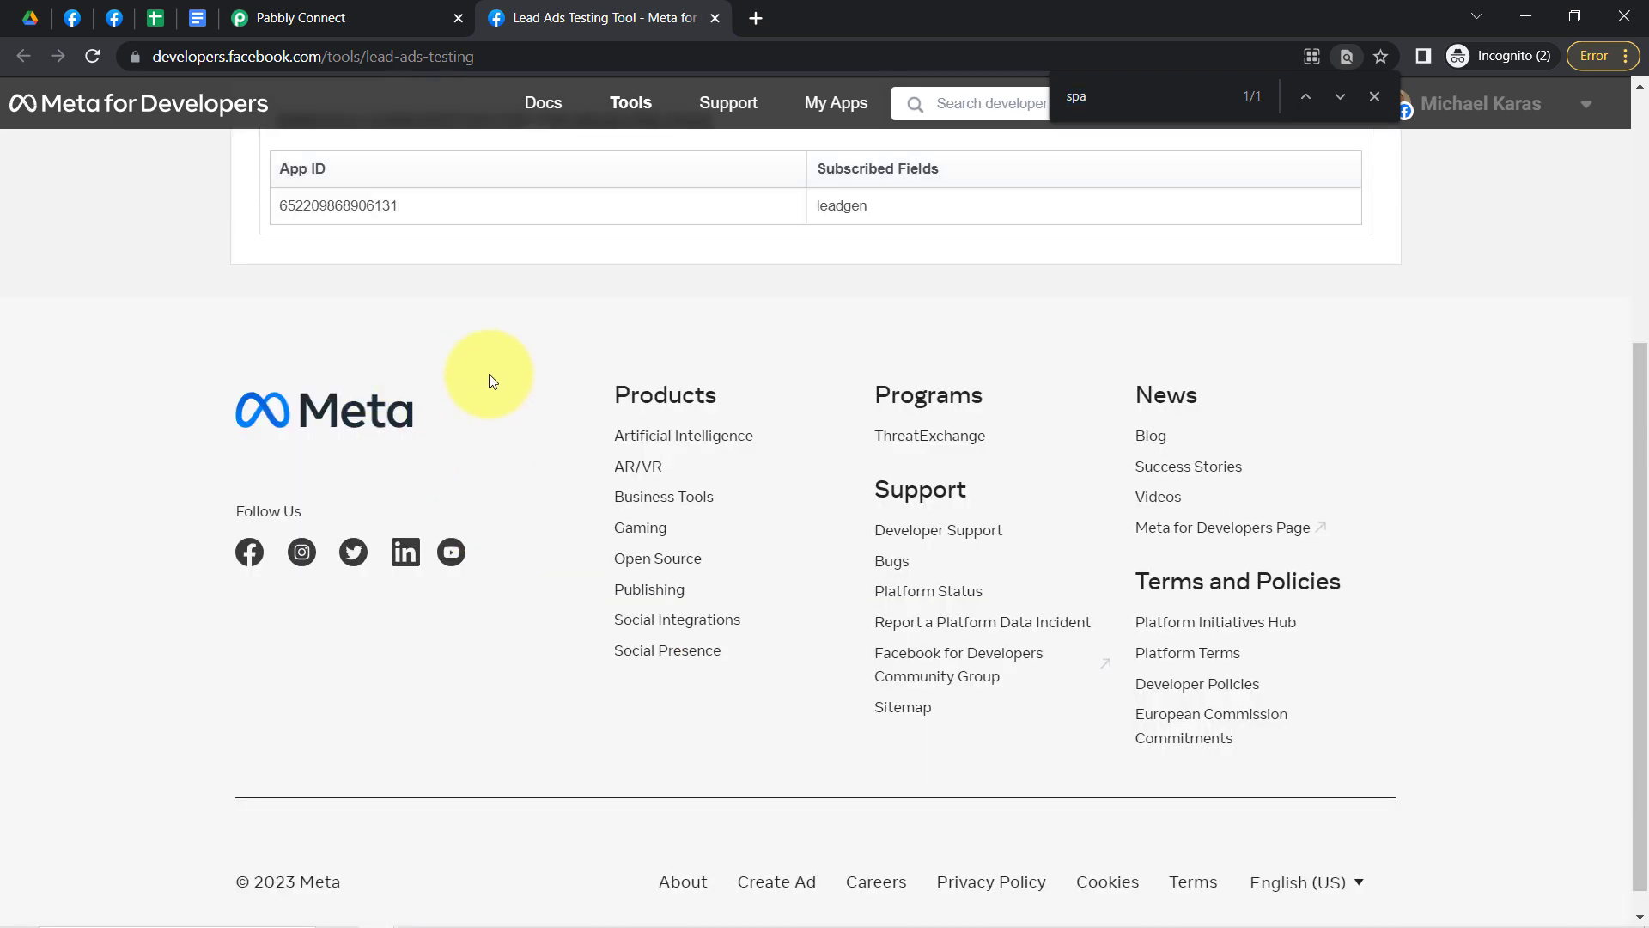
left_click(505, 356)
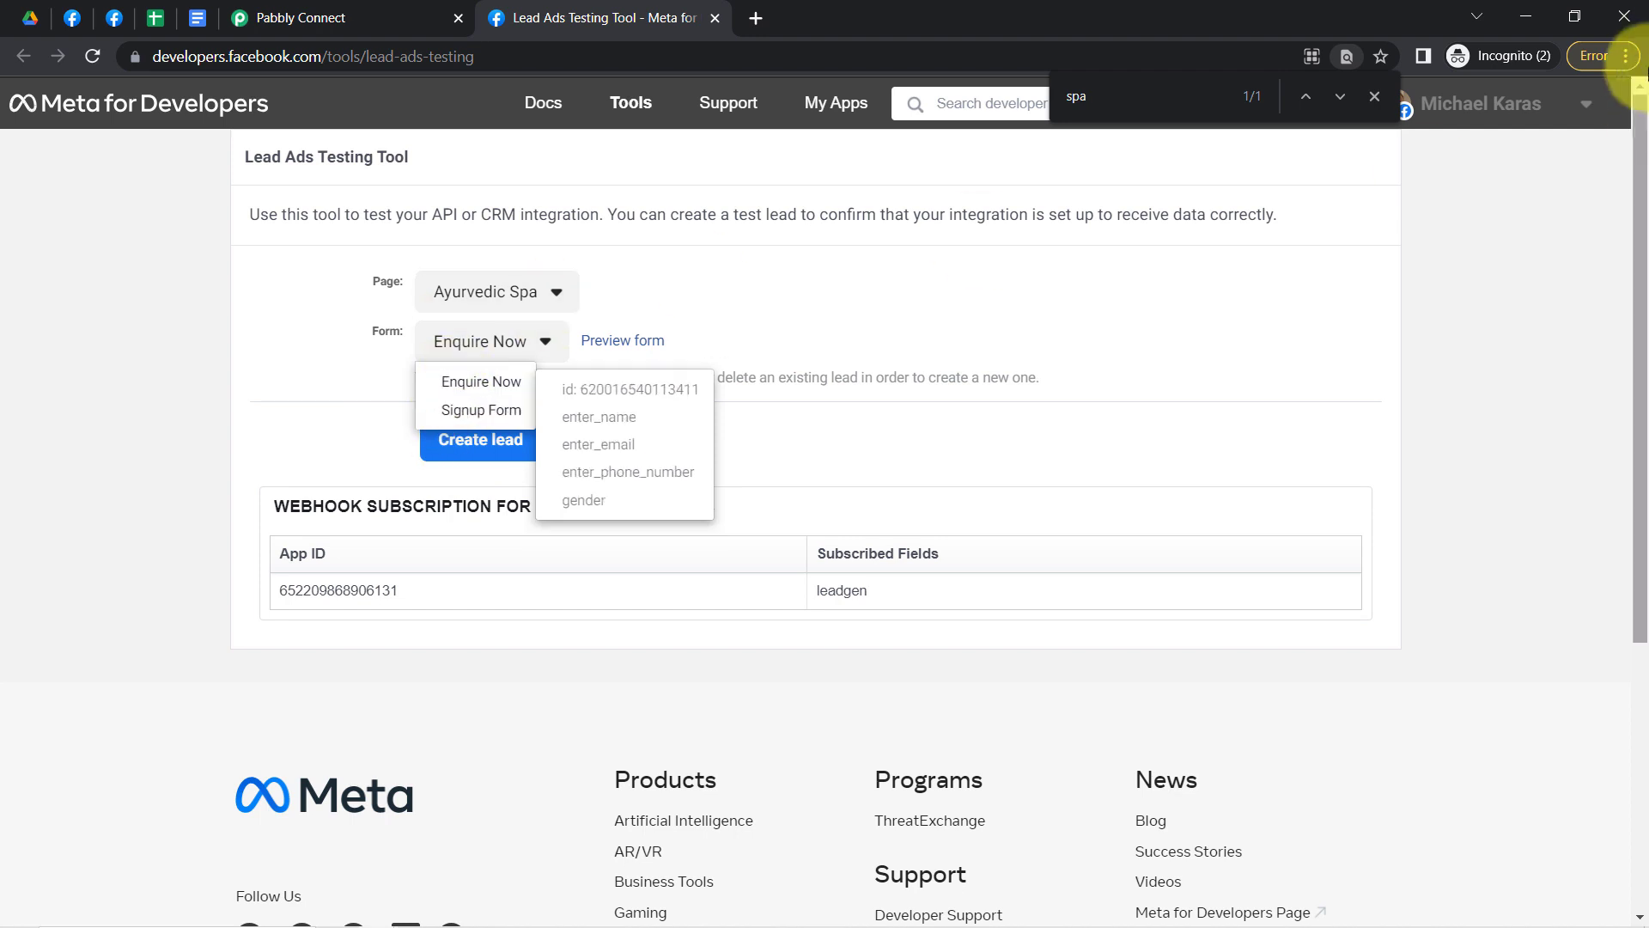
left_click(1626, 56)
left_click(1561, 268)
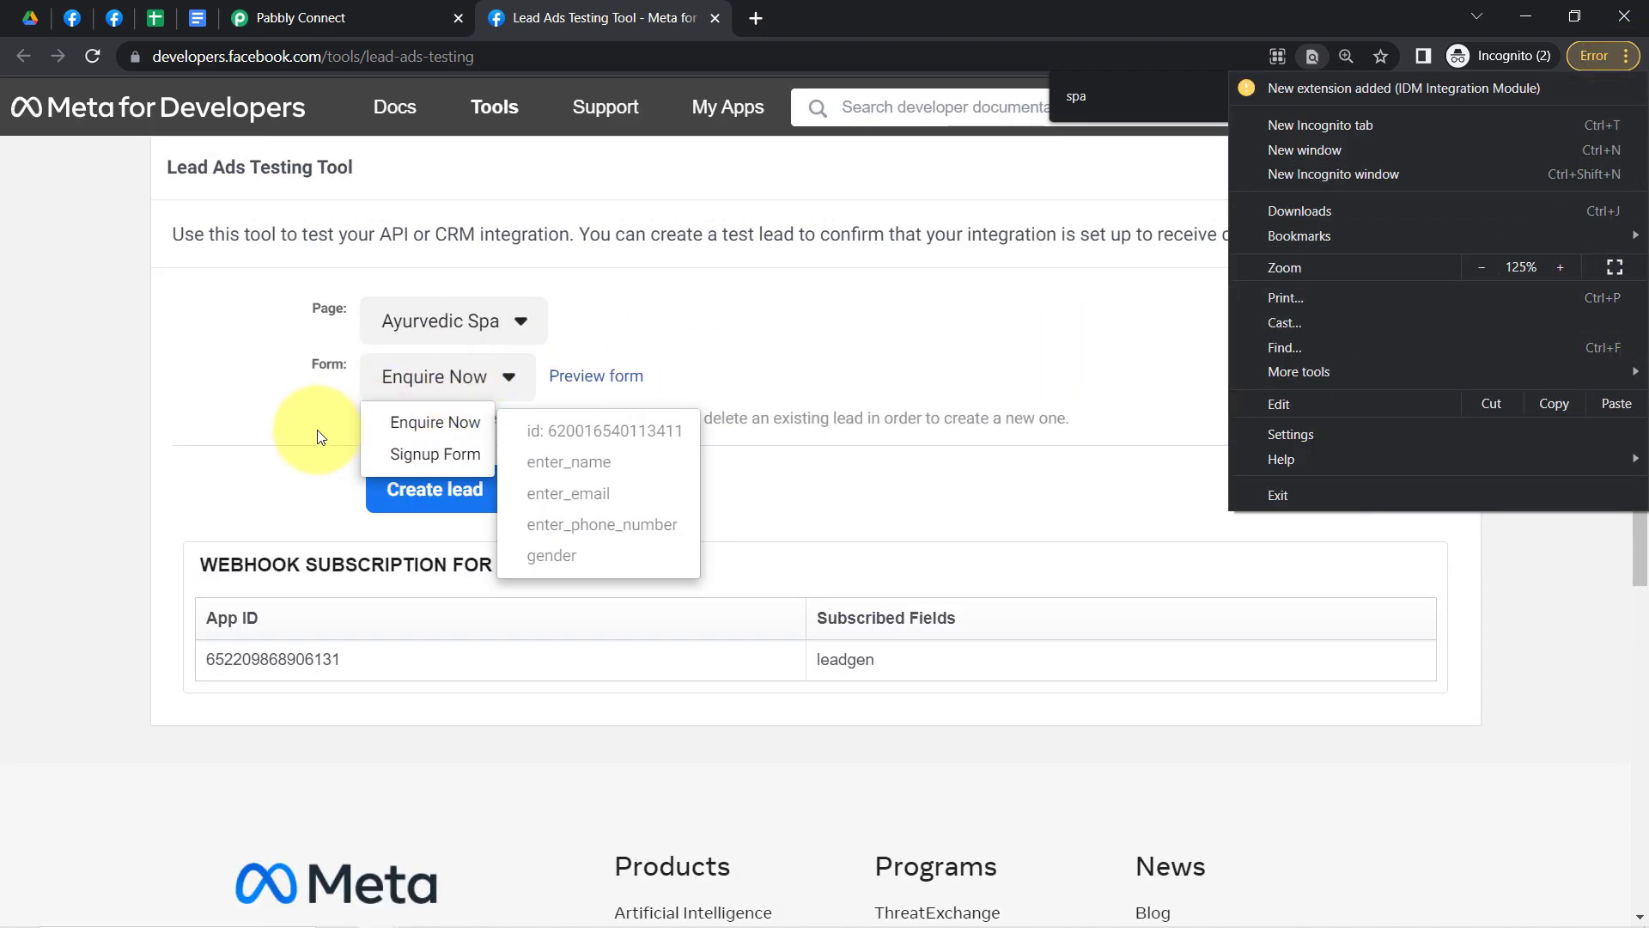
left_click(324, 457)
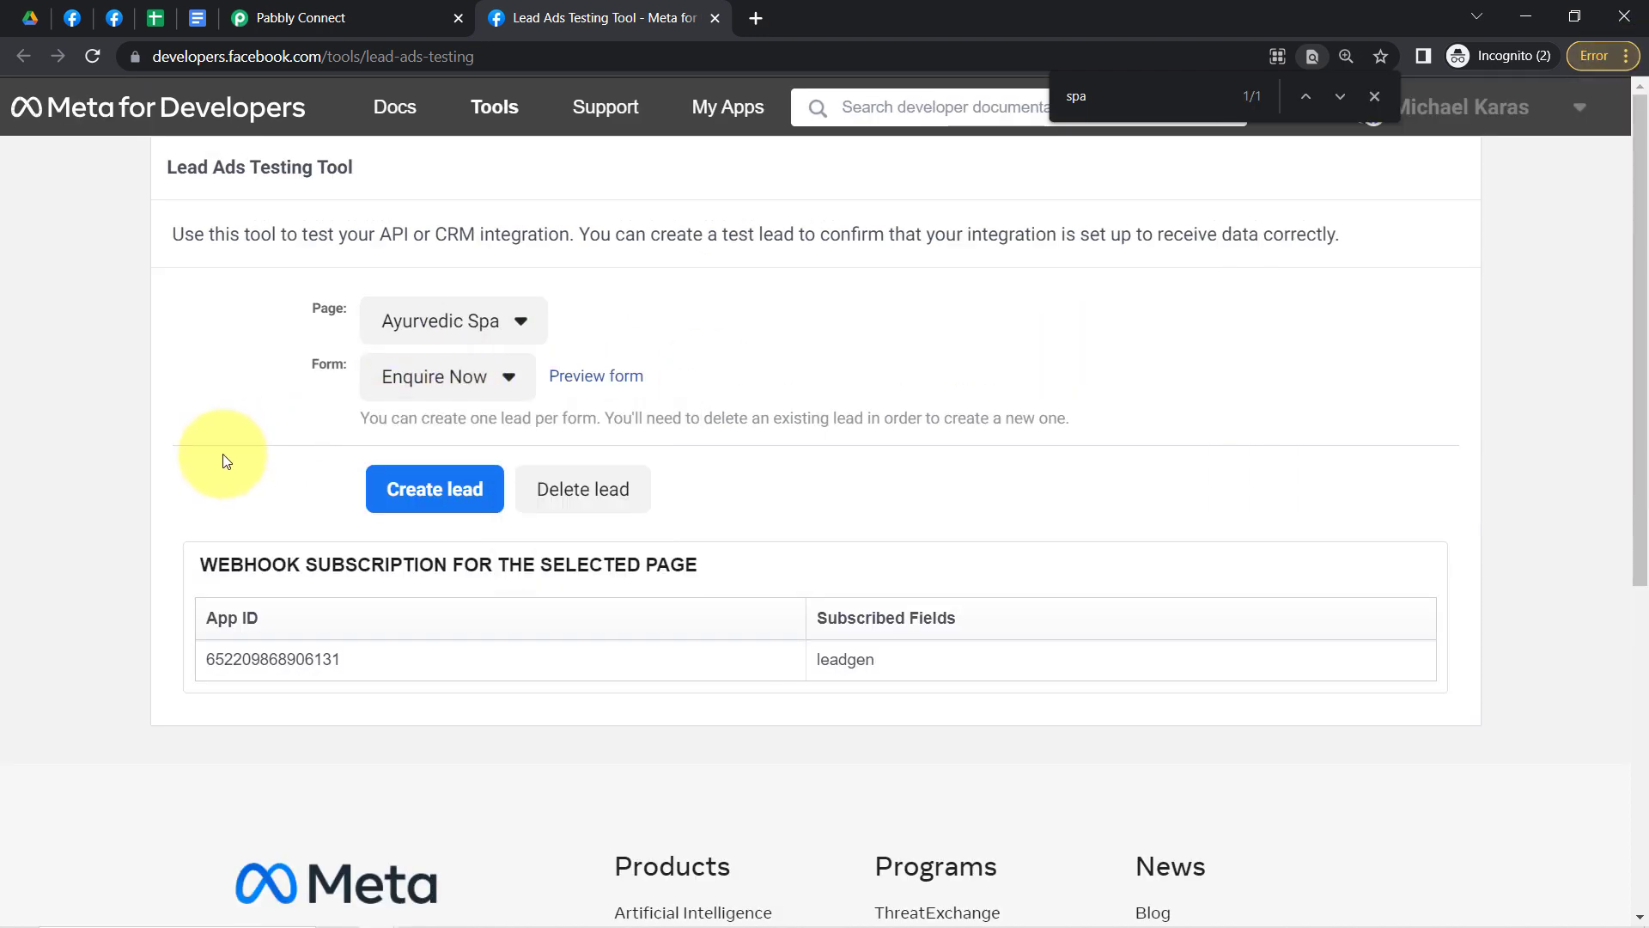
- Open the preview of the Enquire Now form and check the webhook status in the Pabbly Connect workflow
left_click(587, 378)
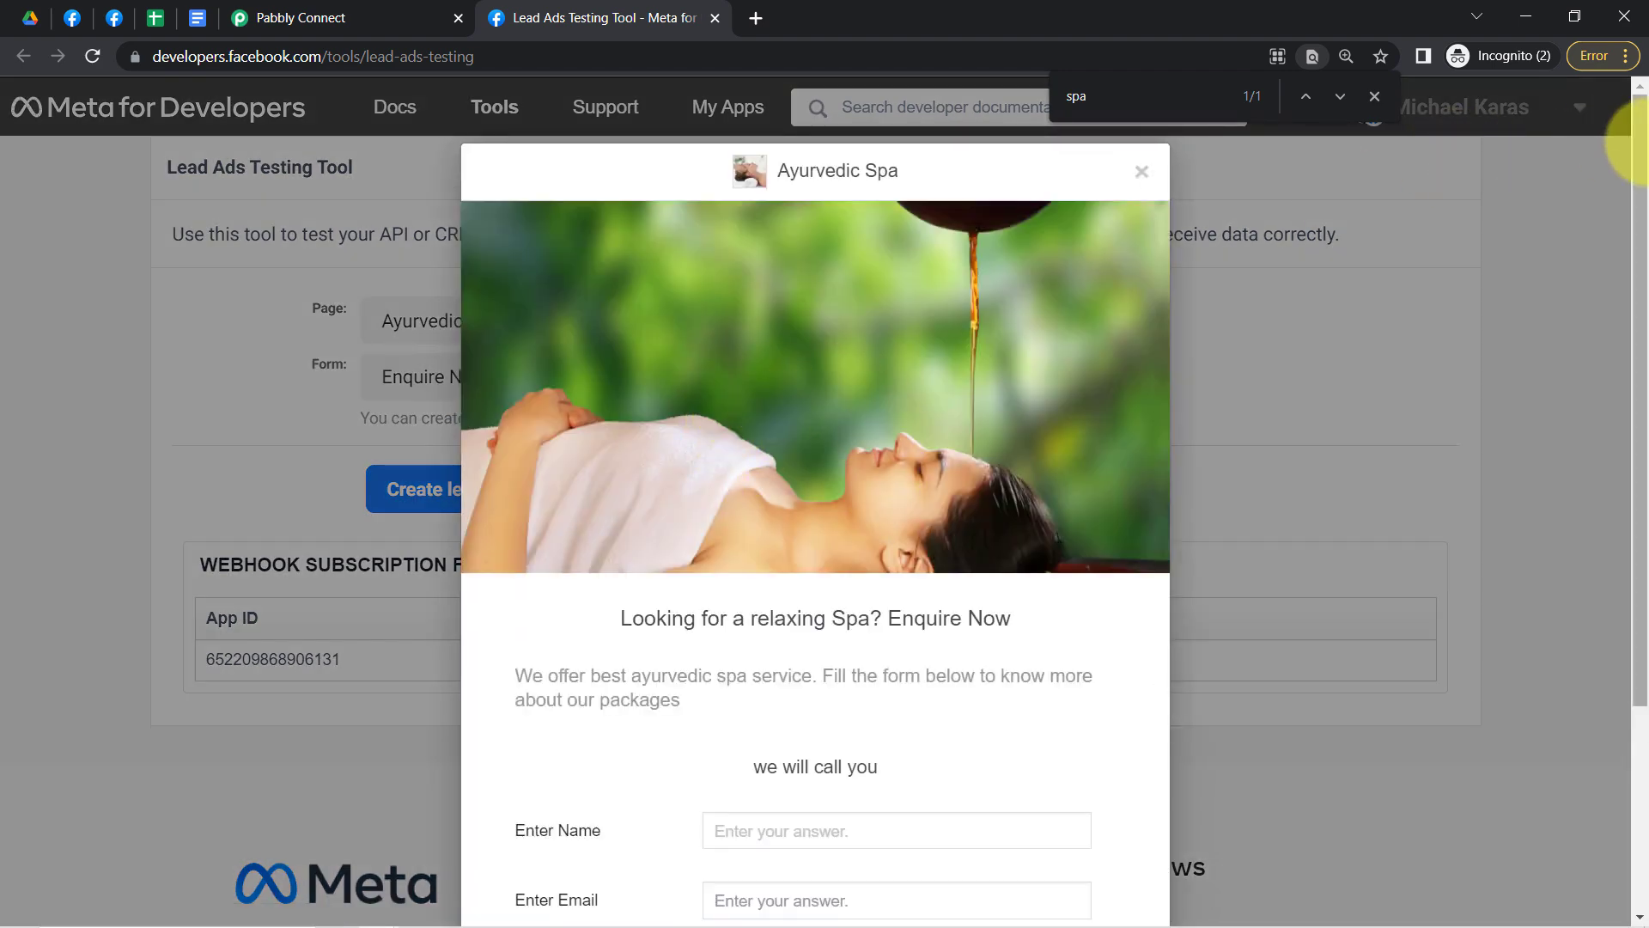
left_click_drag(1624, 147, 1644, 457)
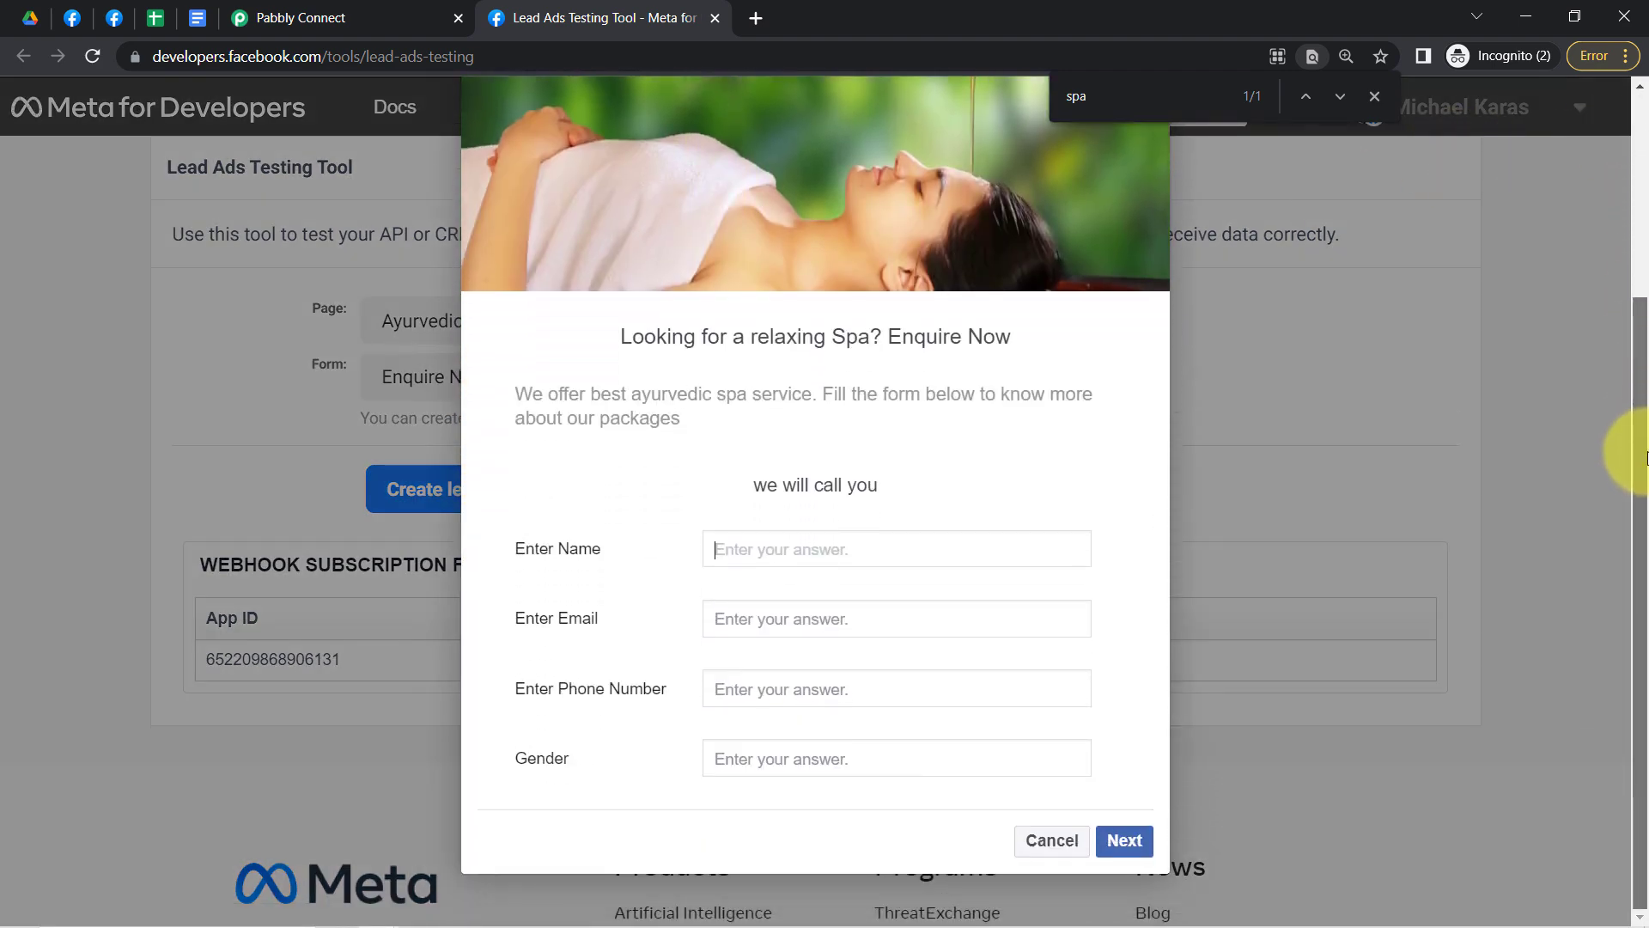
scroll(1638, 266, "up", 2)
scroll(1631, 405, "down", 2)
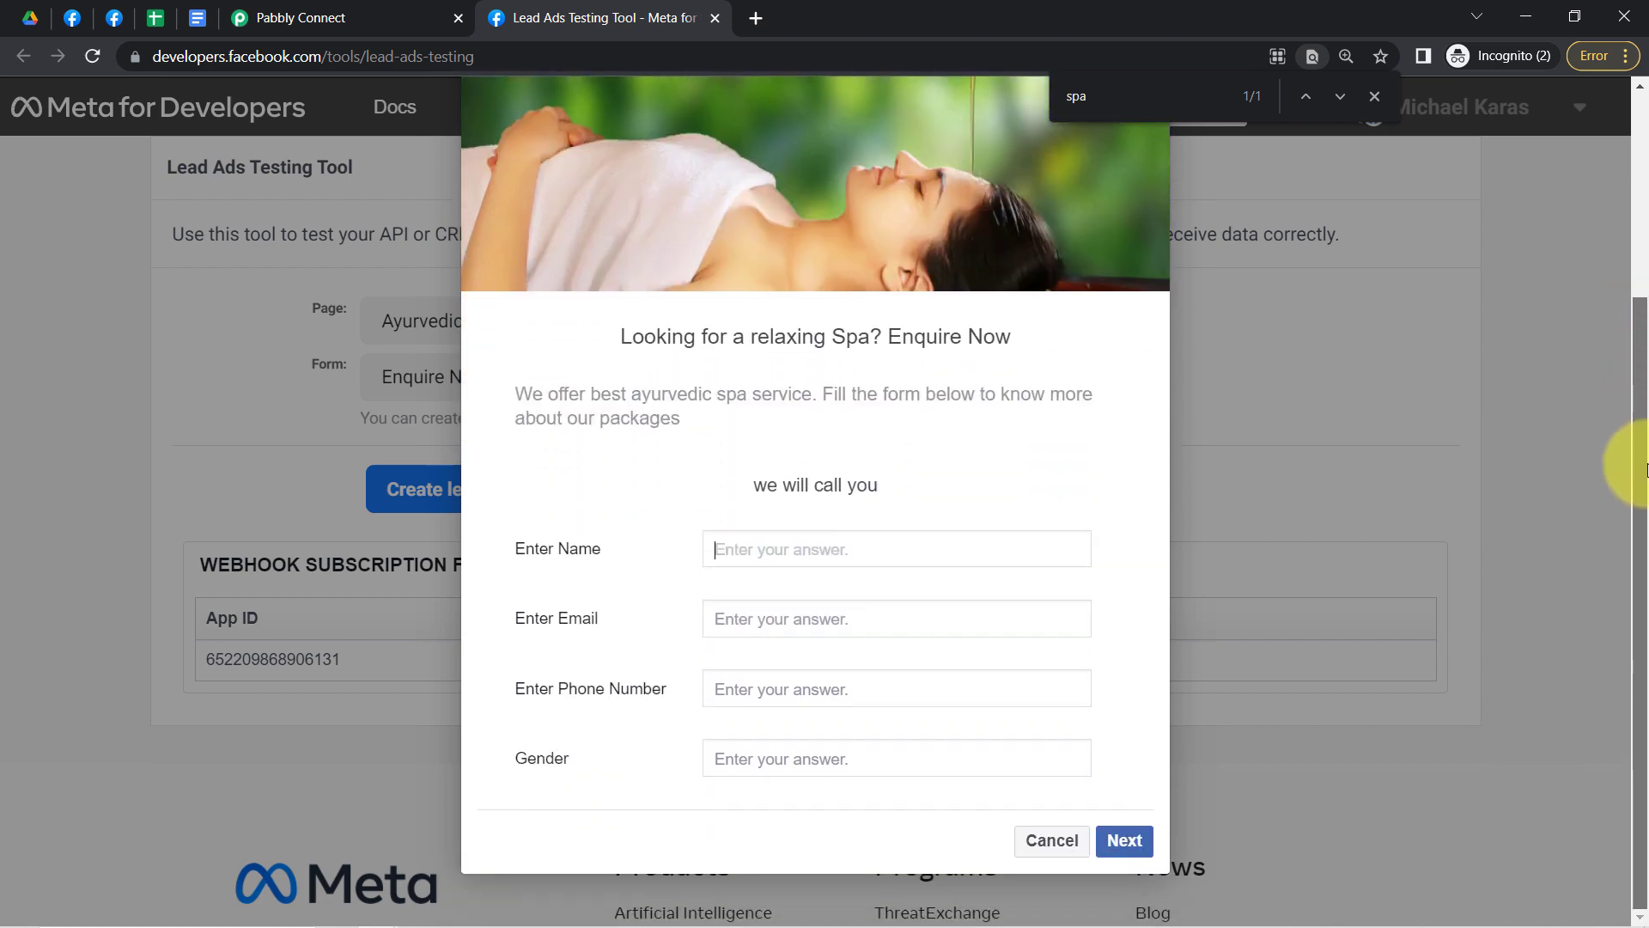
left_click(1374, 98)
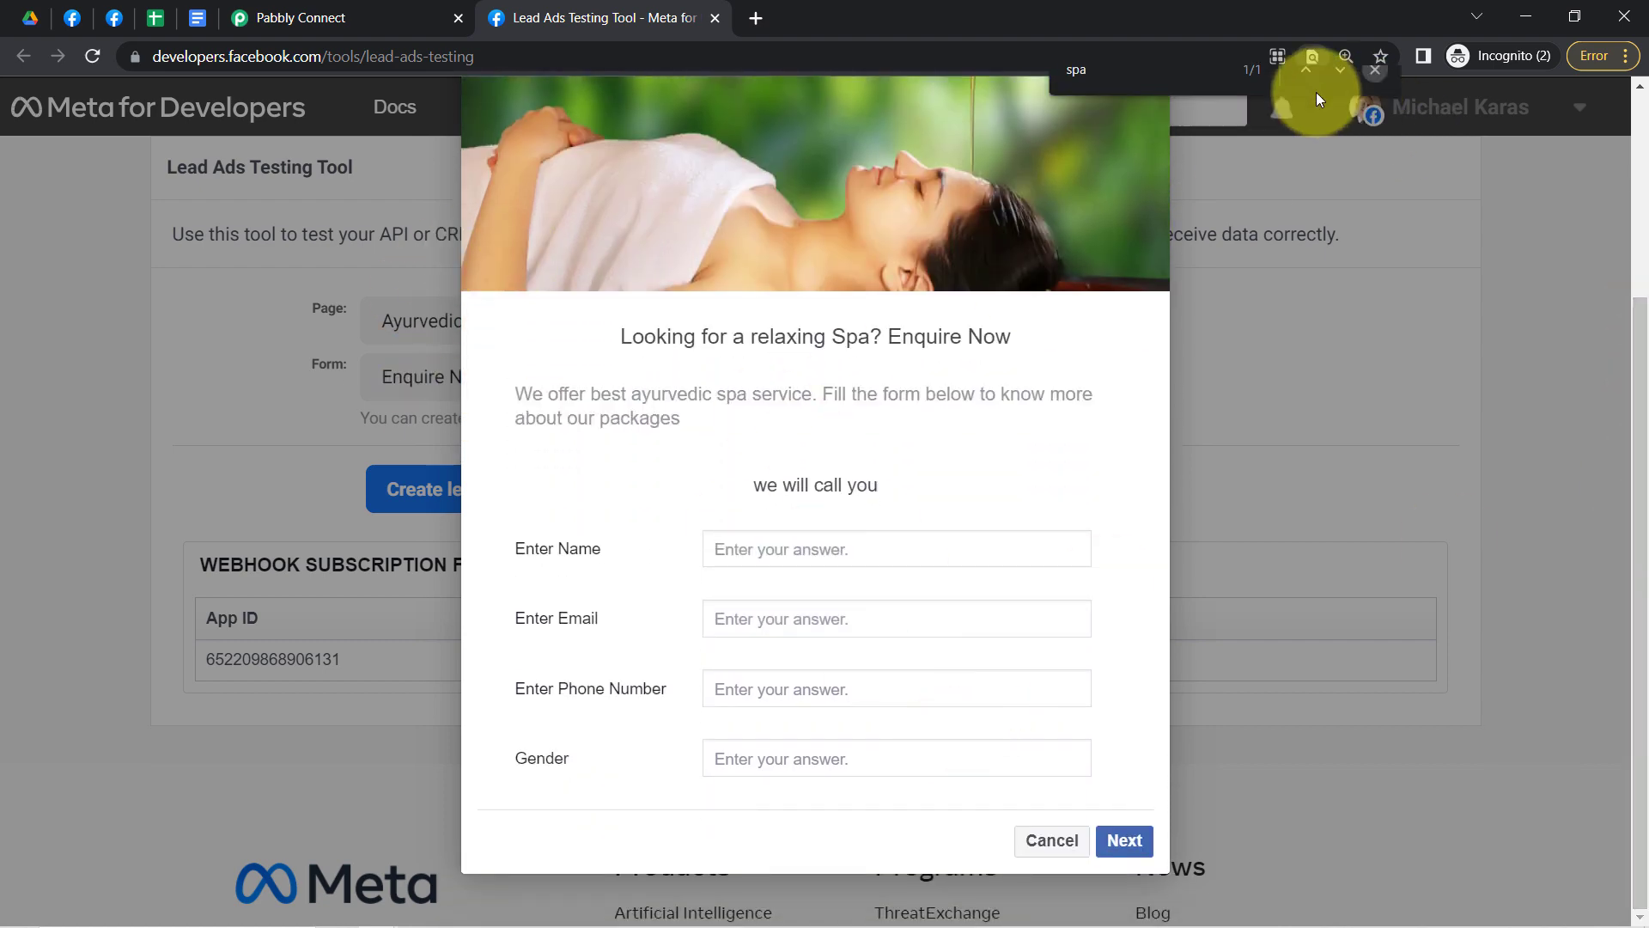
left_click(353, 18)
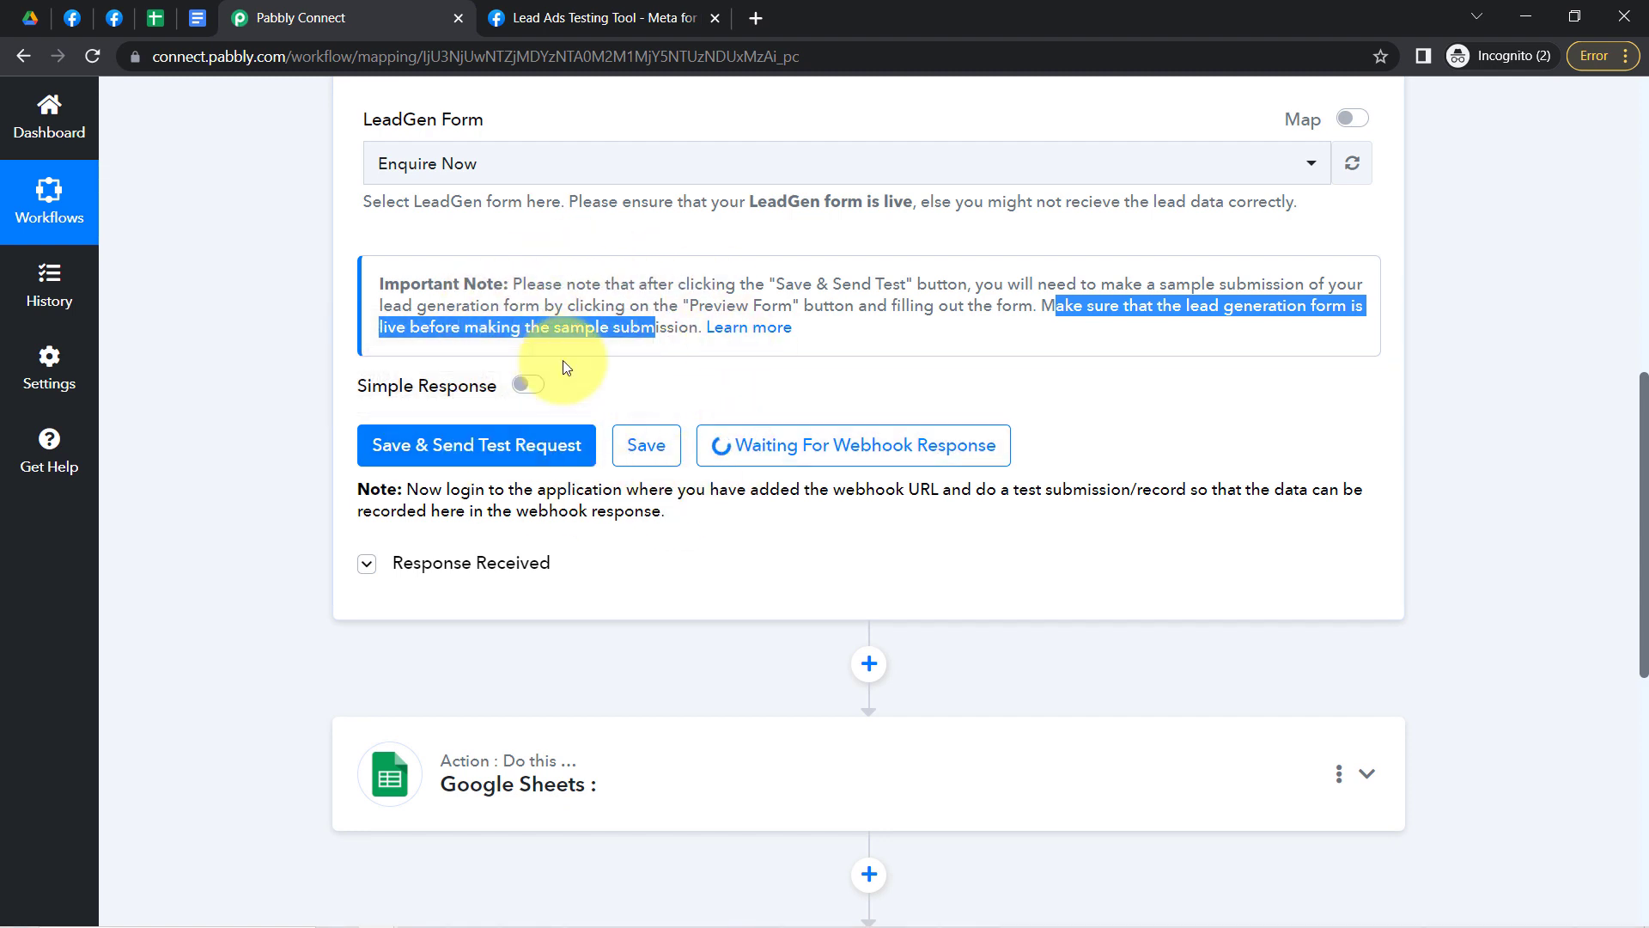
left_click(593, 17)
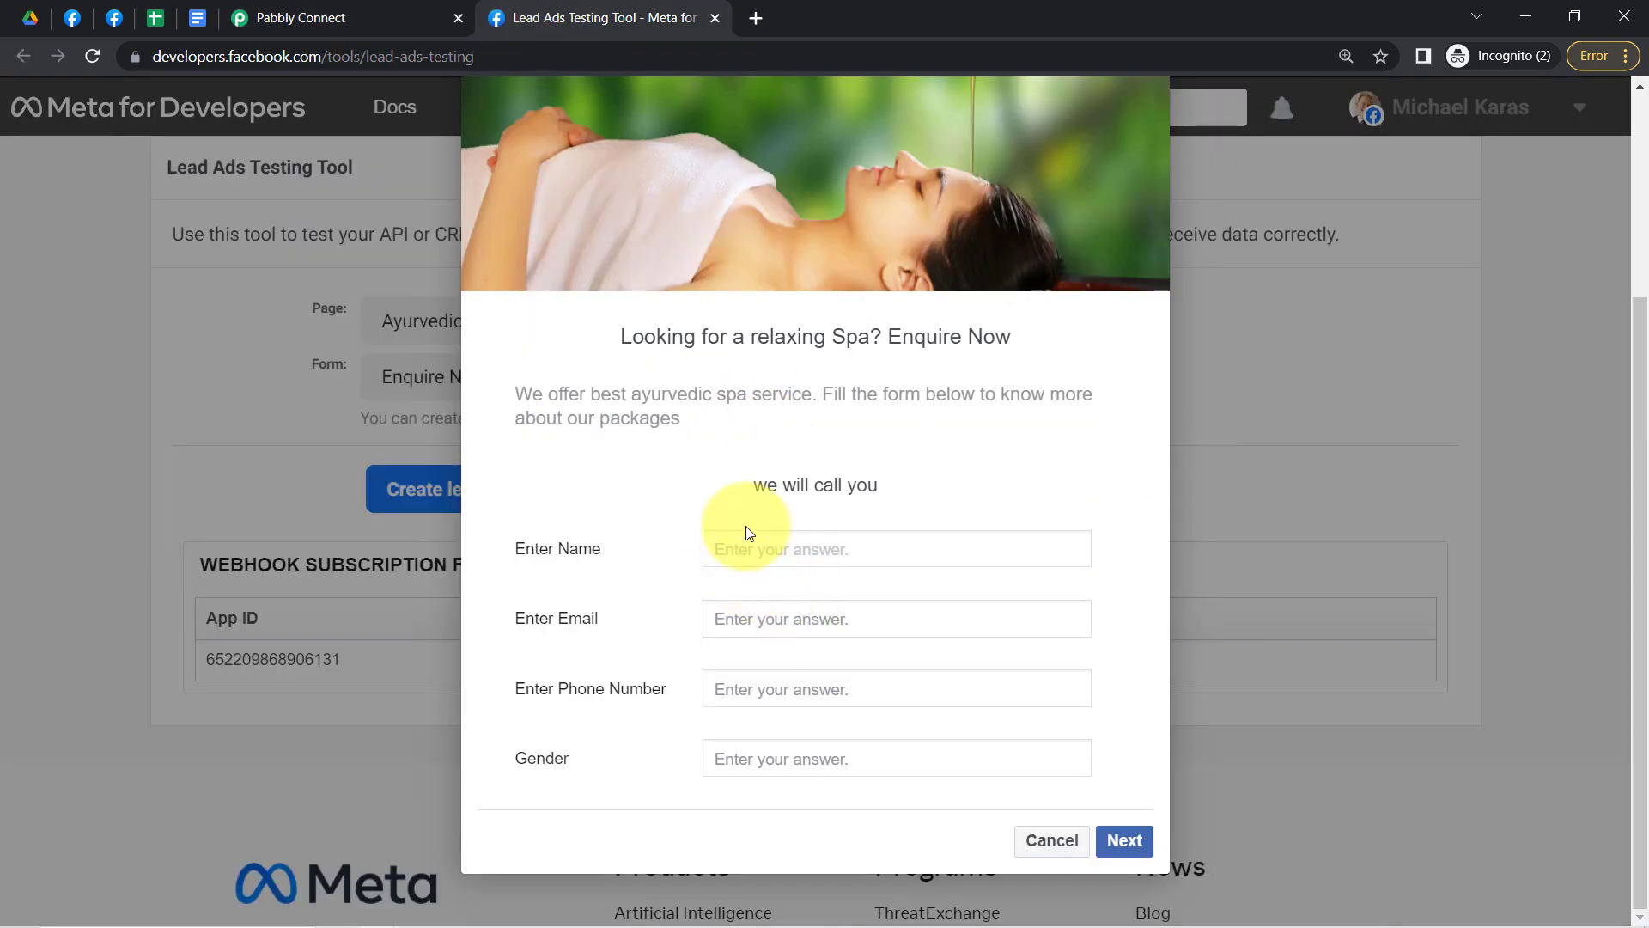
- Fill in the preview form with a sample name, email, phone number and the gender Female, and submit the test lead
left_click(865, 541)
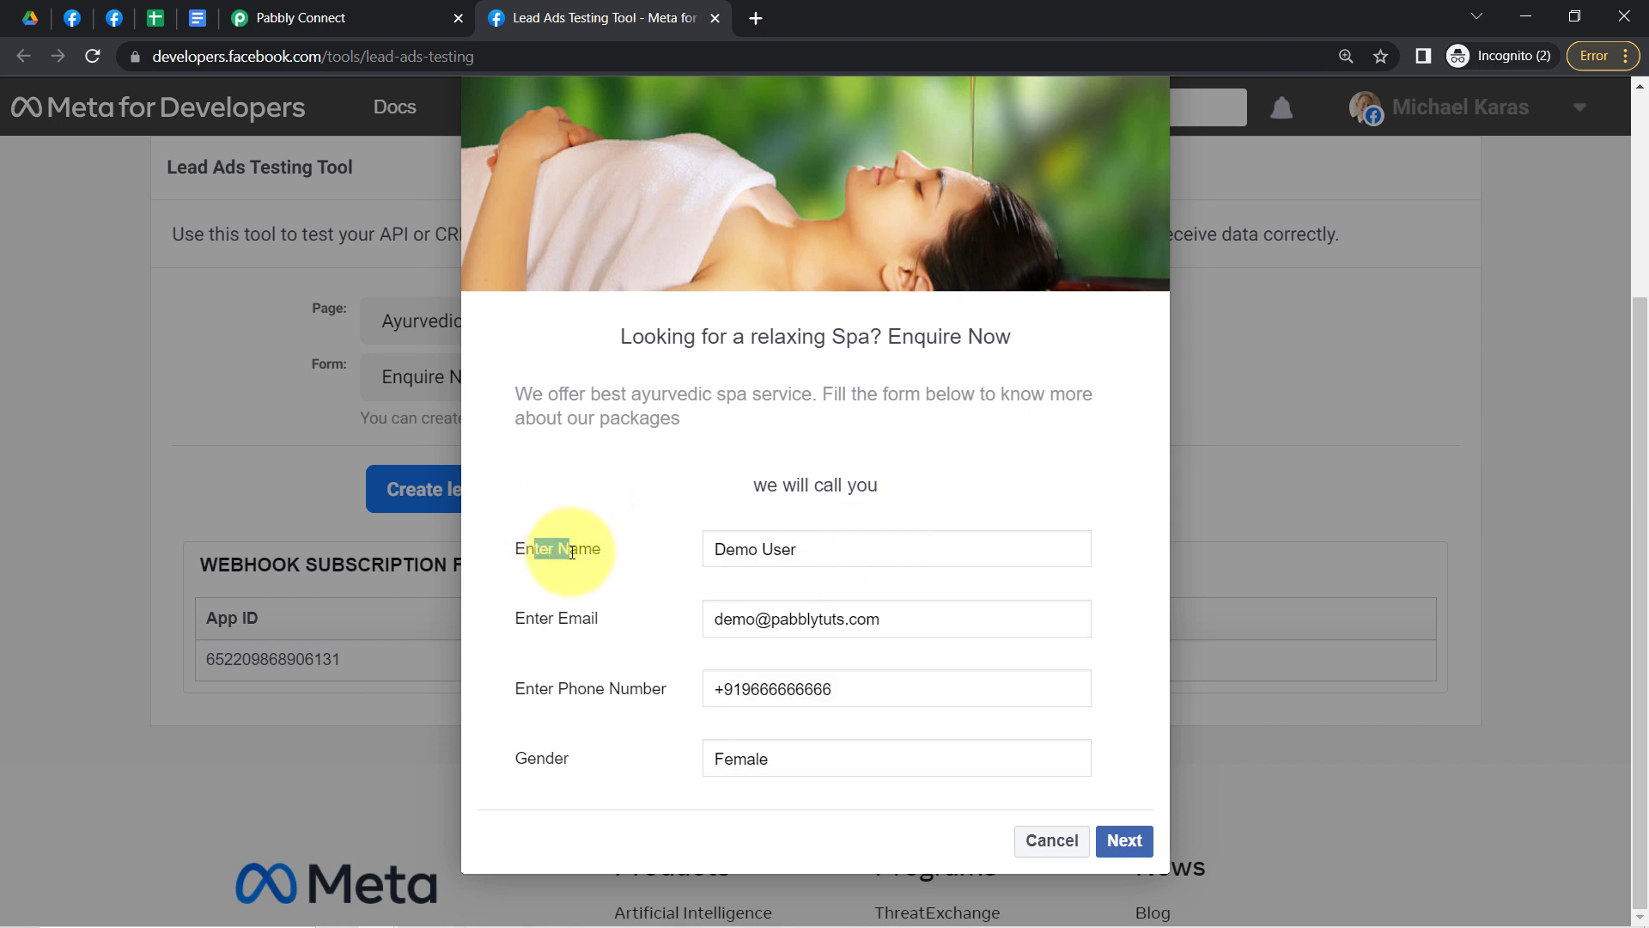
left_click_drag(516, 619, 593, 620)
left_click_drag(516, 689, 570, 690)
left_click_drag(516, 758, 538, 759)
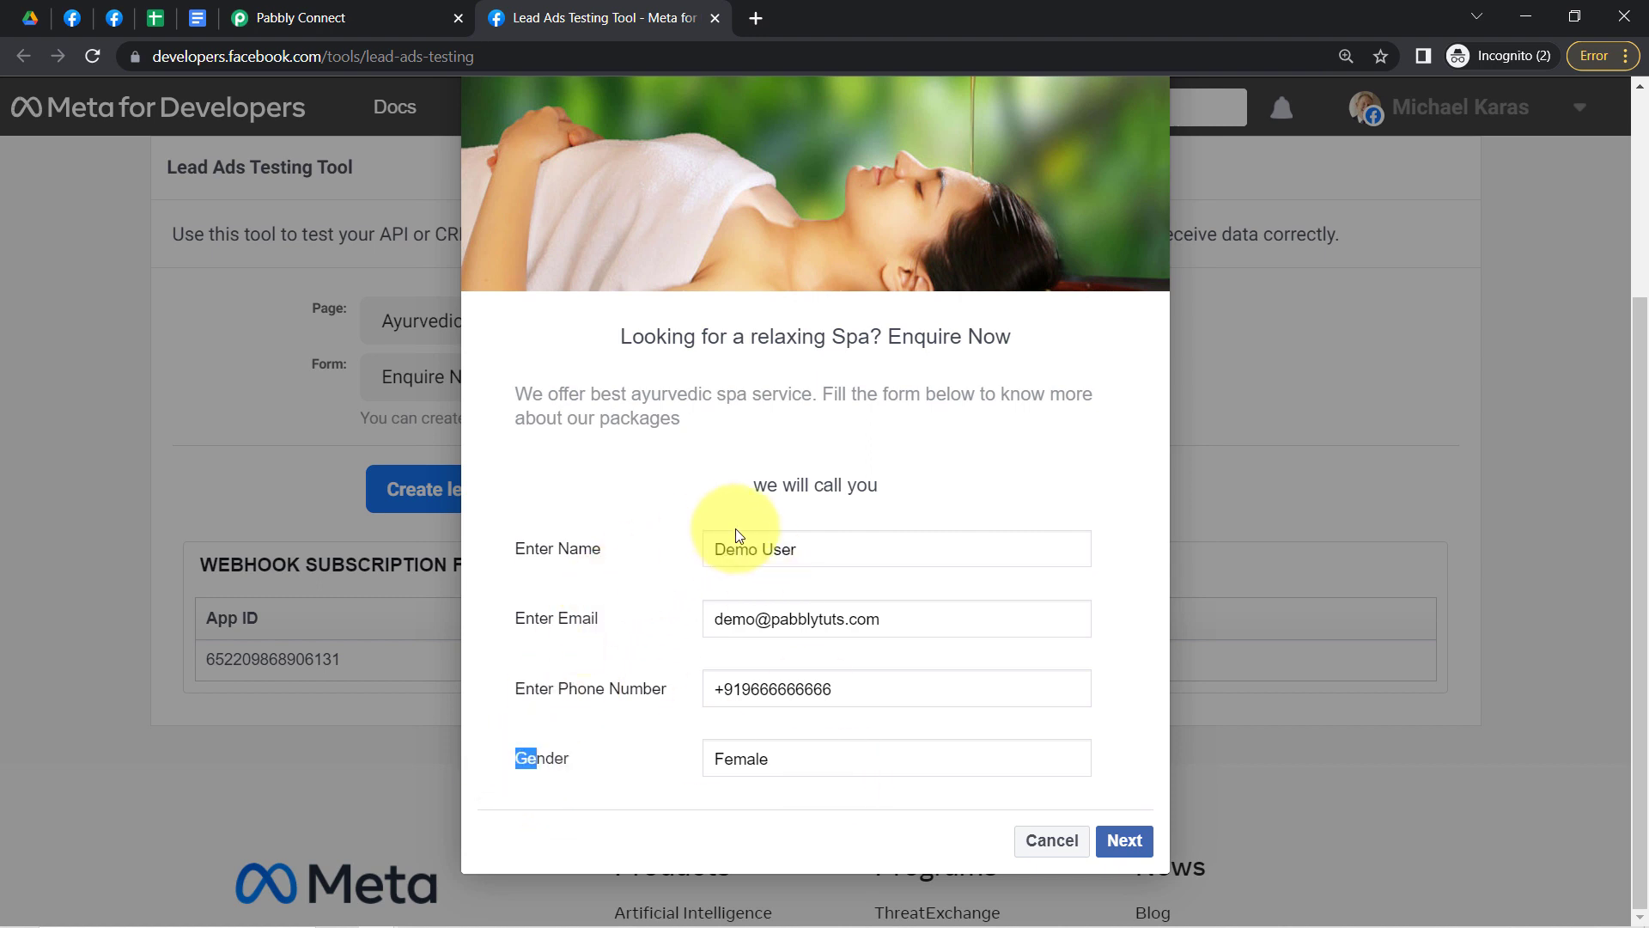
left_click_drag(799, 551, 726, 550)
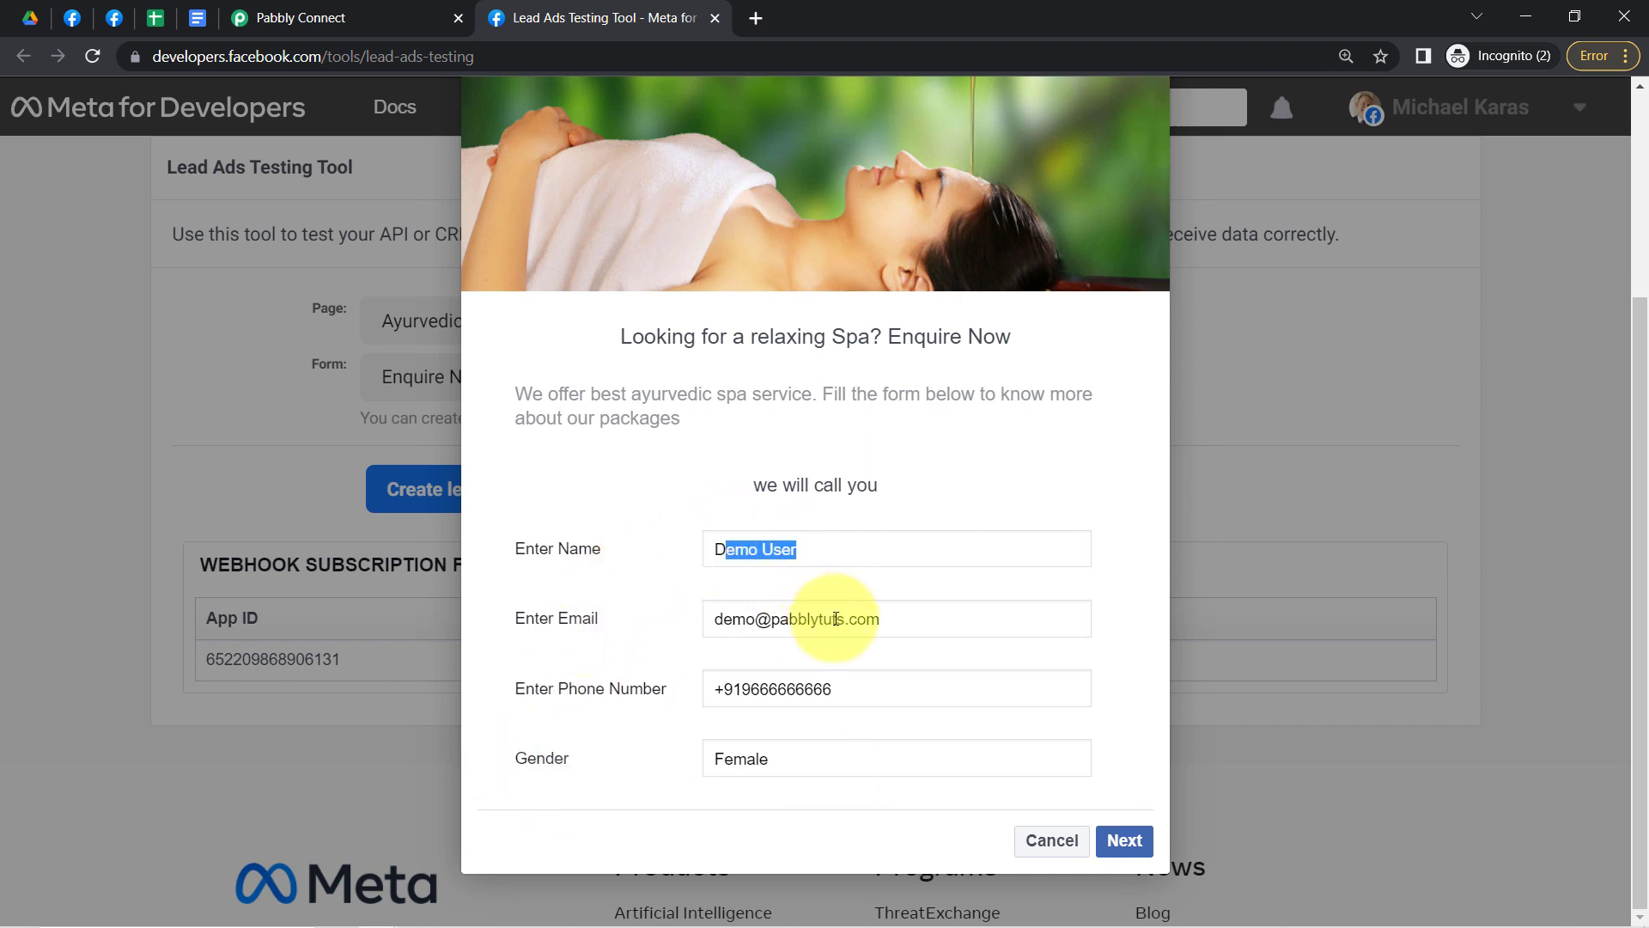
left_click_drag(833, 618, 771, 619)
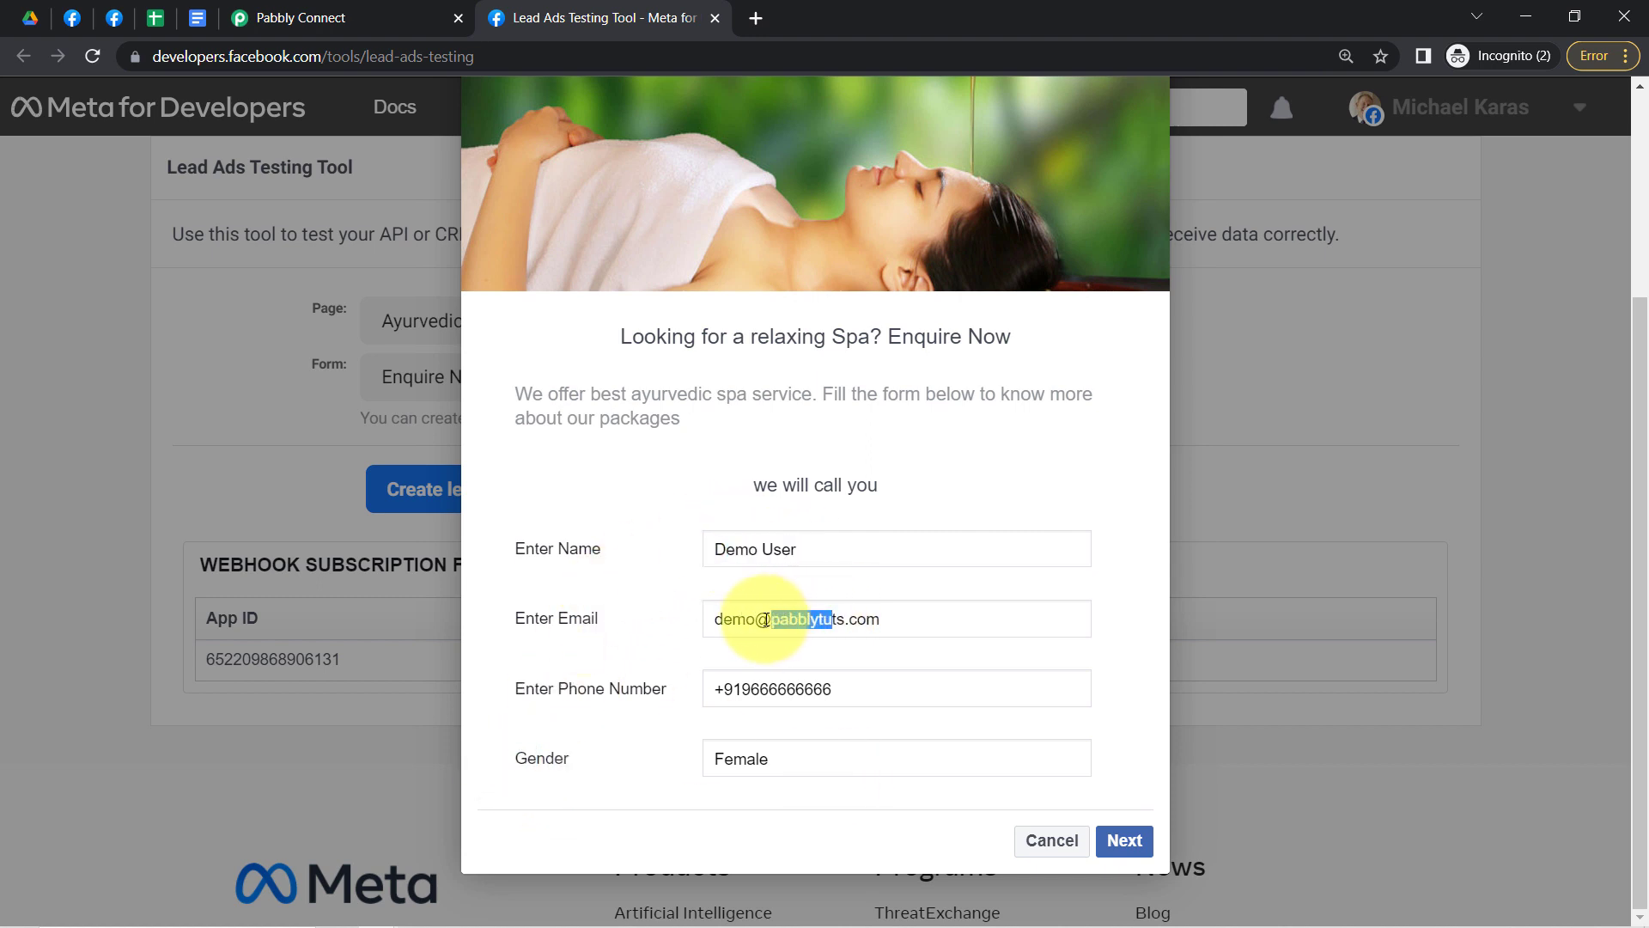
left_click(1119, 842)
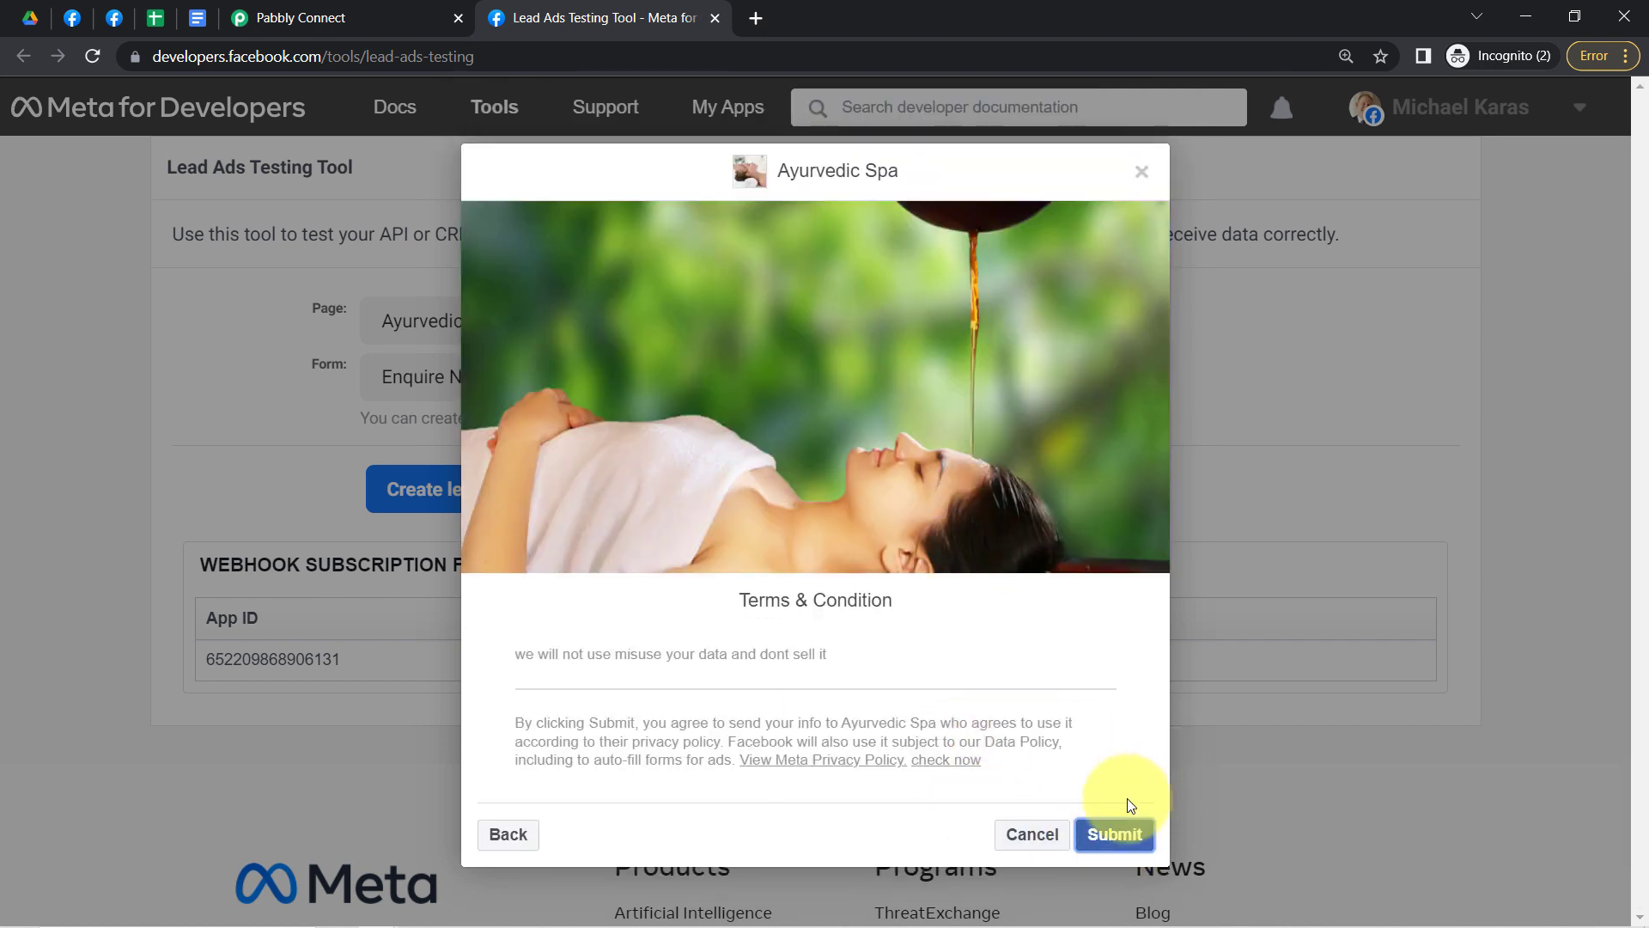
left_click(1115, 834)
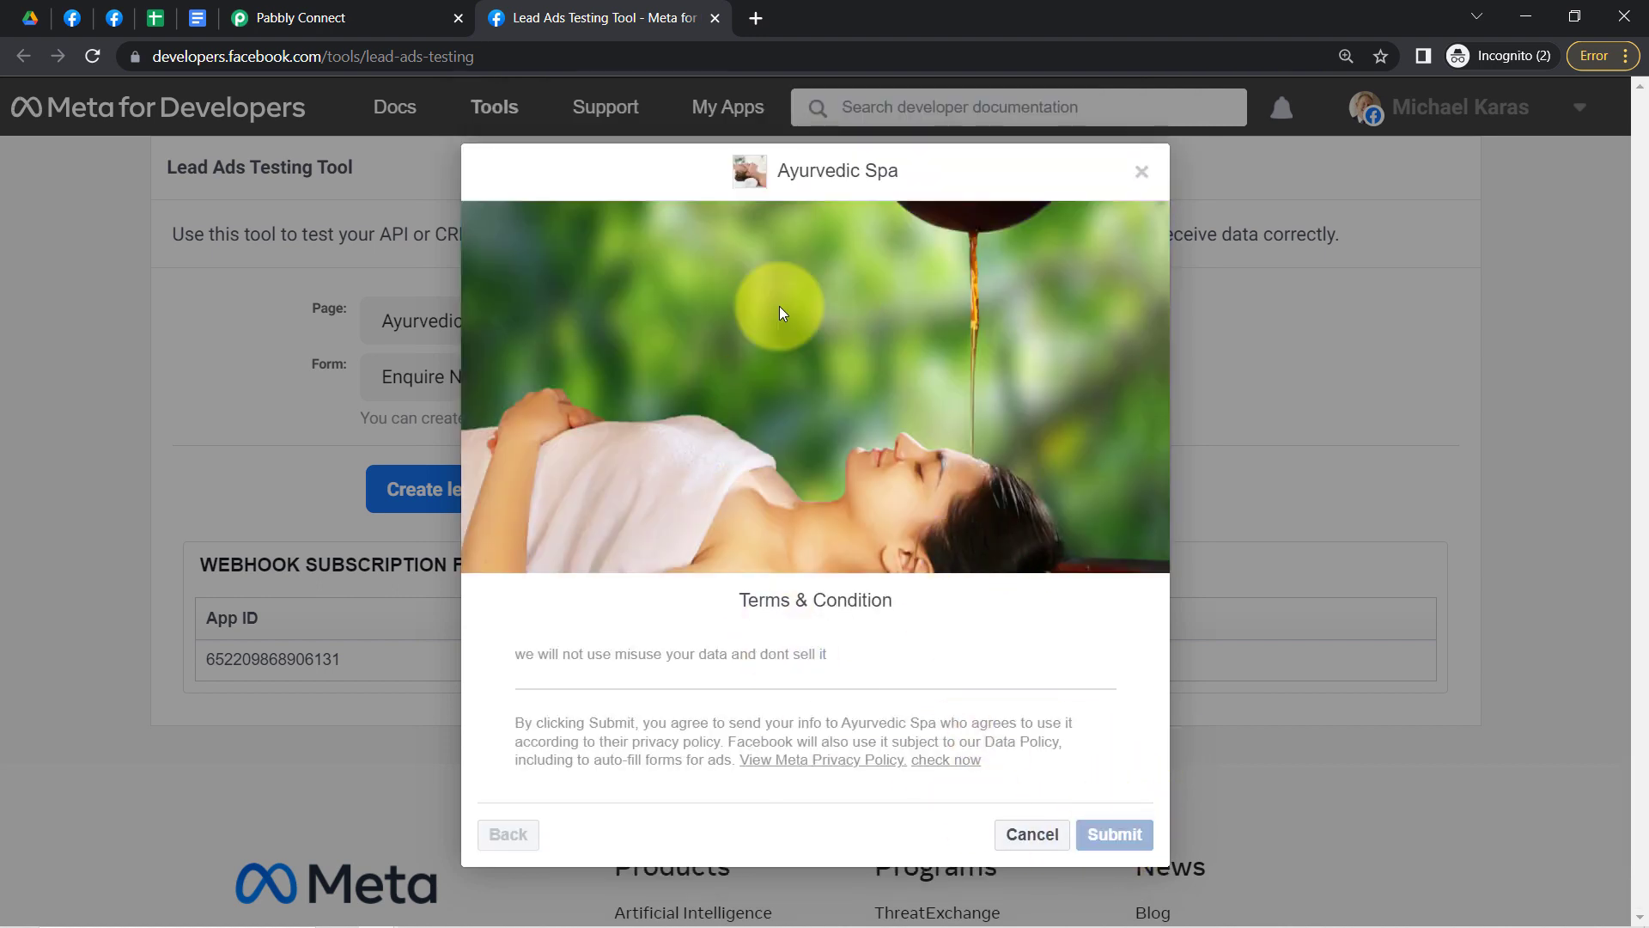
- Check the trigger's received response in Pabbly Connect and the submission message in the Lead Ads Testing Tool
left_click(389, 8)
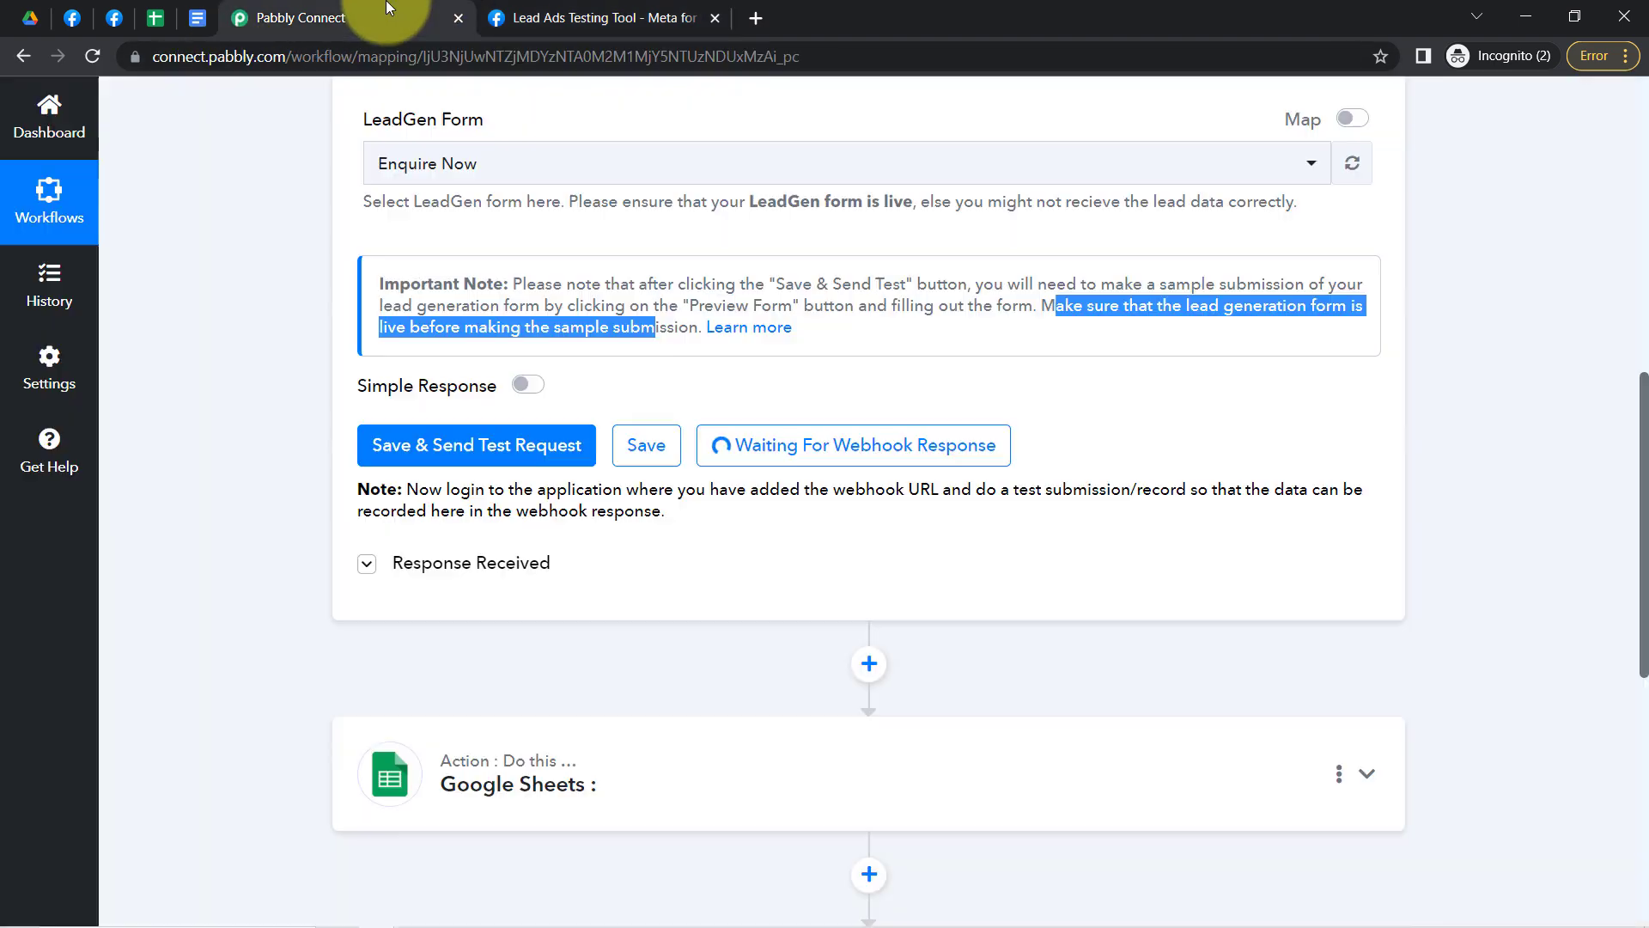
scroll(283, 391, "down", 1)
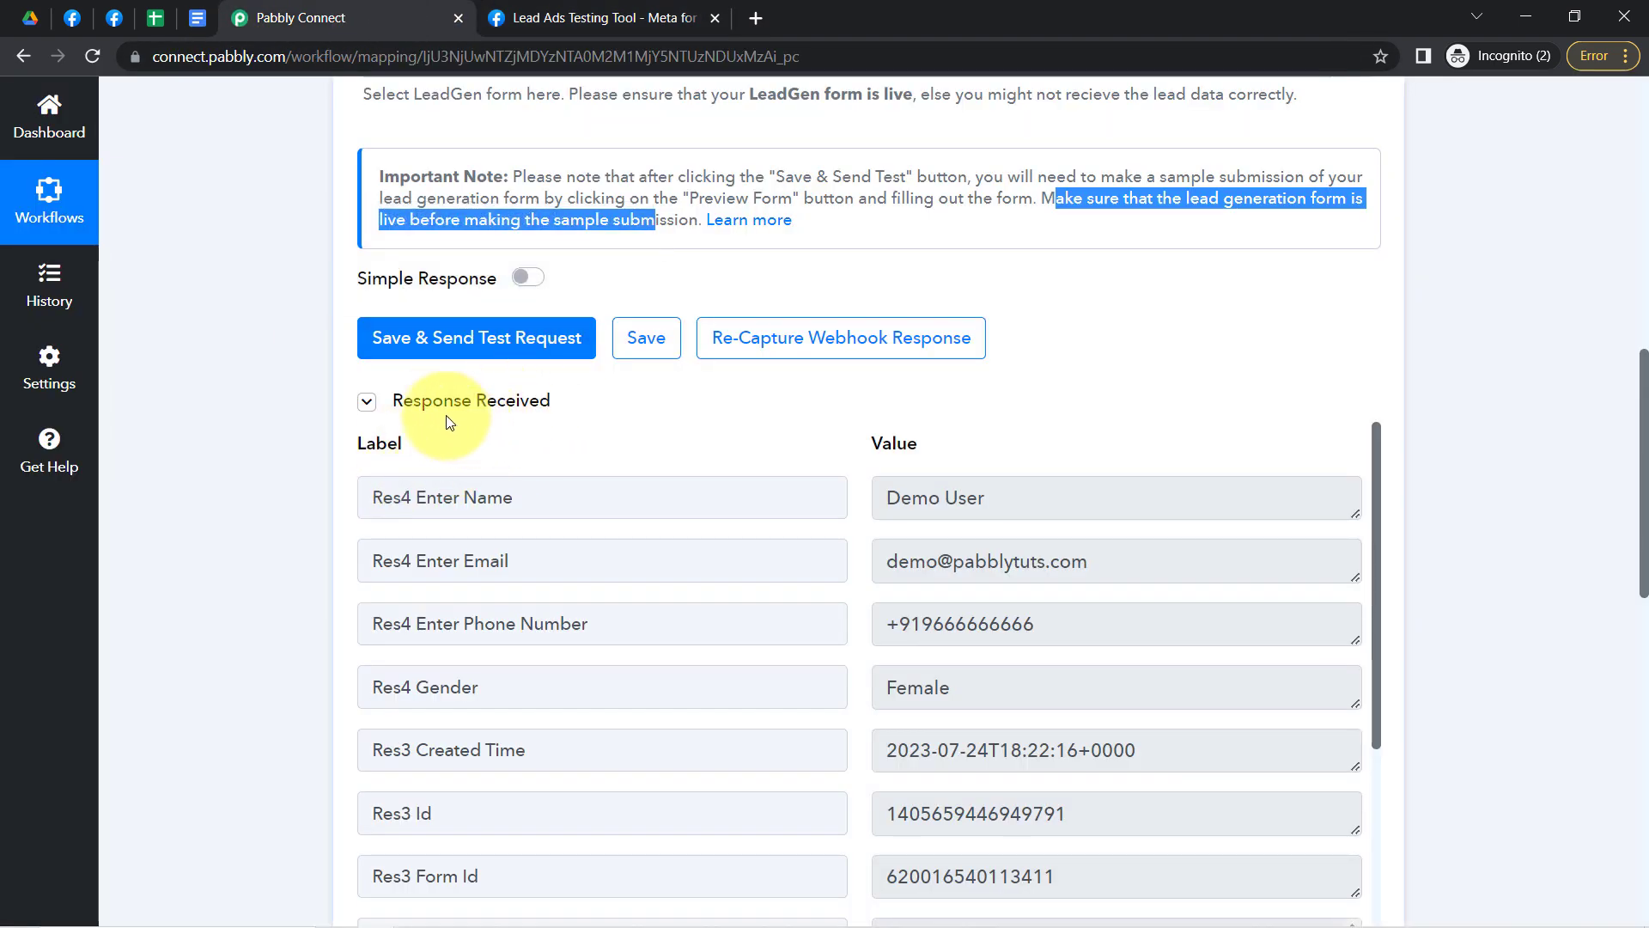
left_click(404, 403)
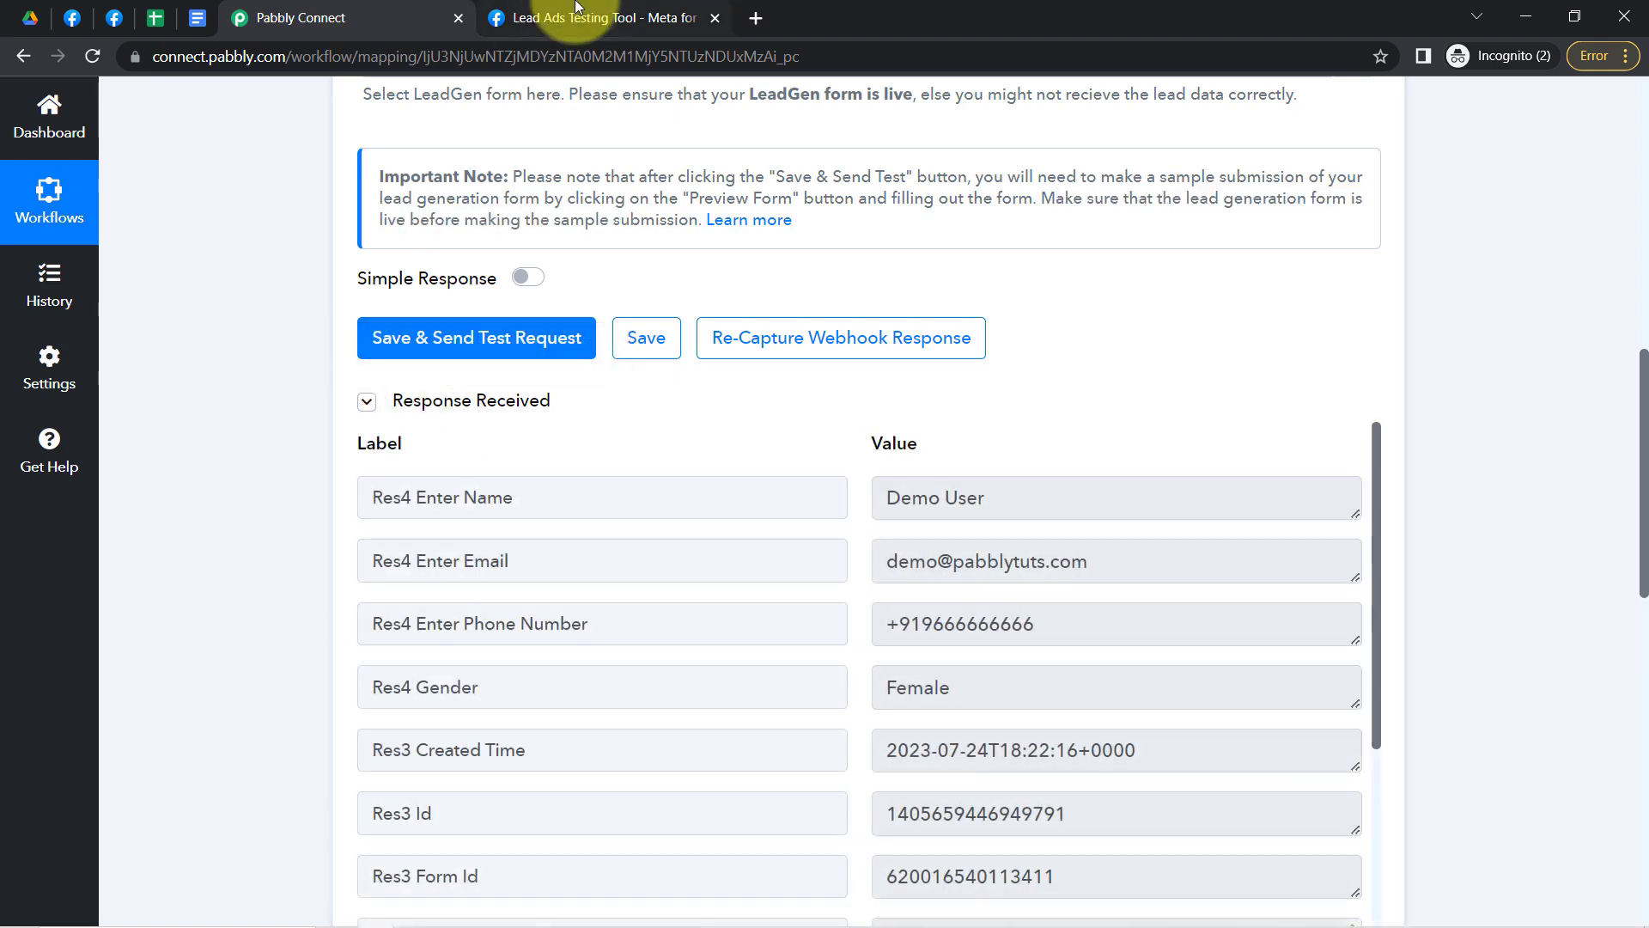
left_click(575, 10)
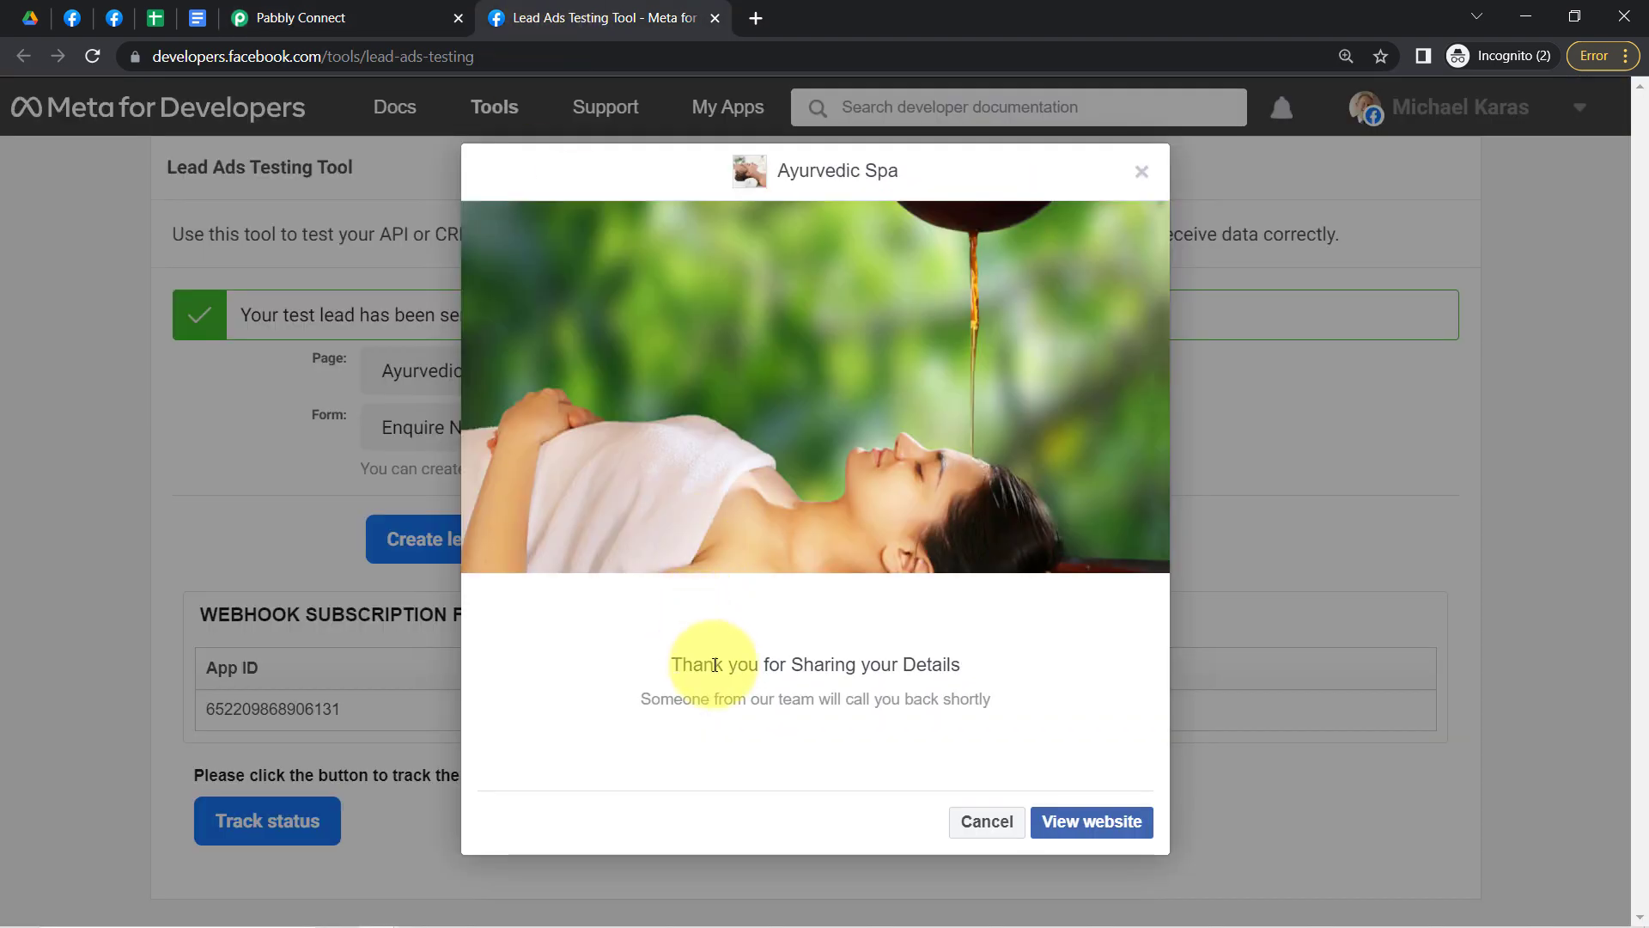
left_click_drag(711, 664, 946, 699)
- Return to the Pabbly Connect workflow and examine the captured name, email, phone number, gender and created time in the trigger response
left_click(355, 24)
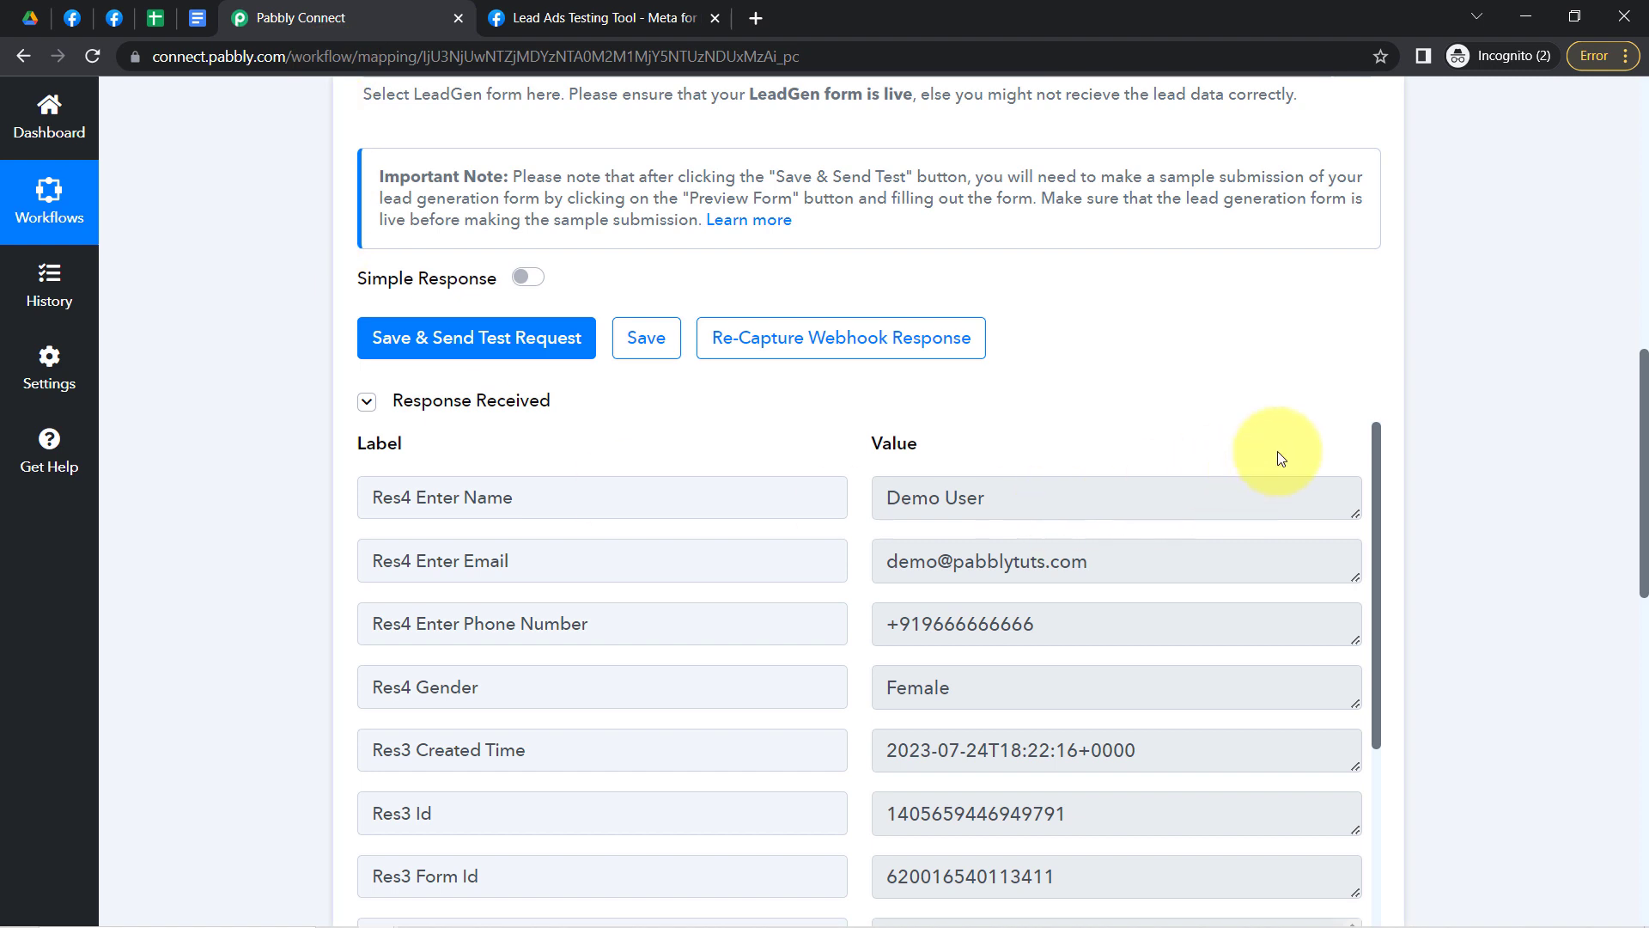
left_click_drag(1642, 388, 1642, 427)
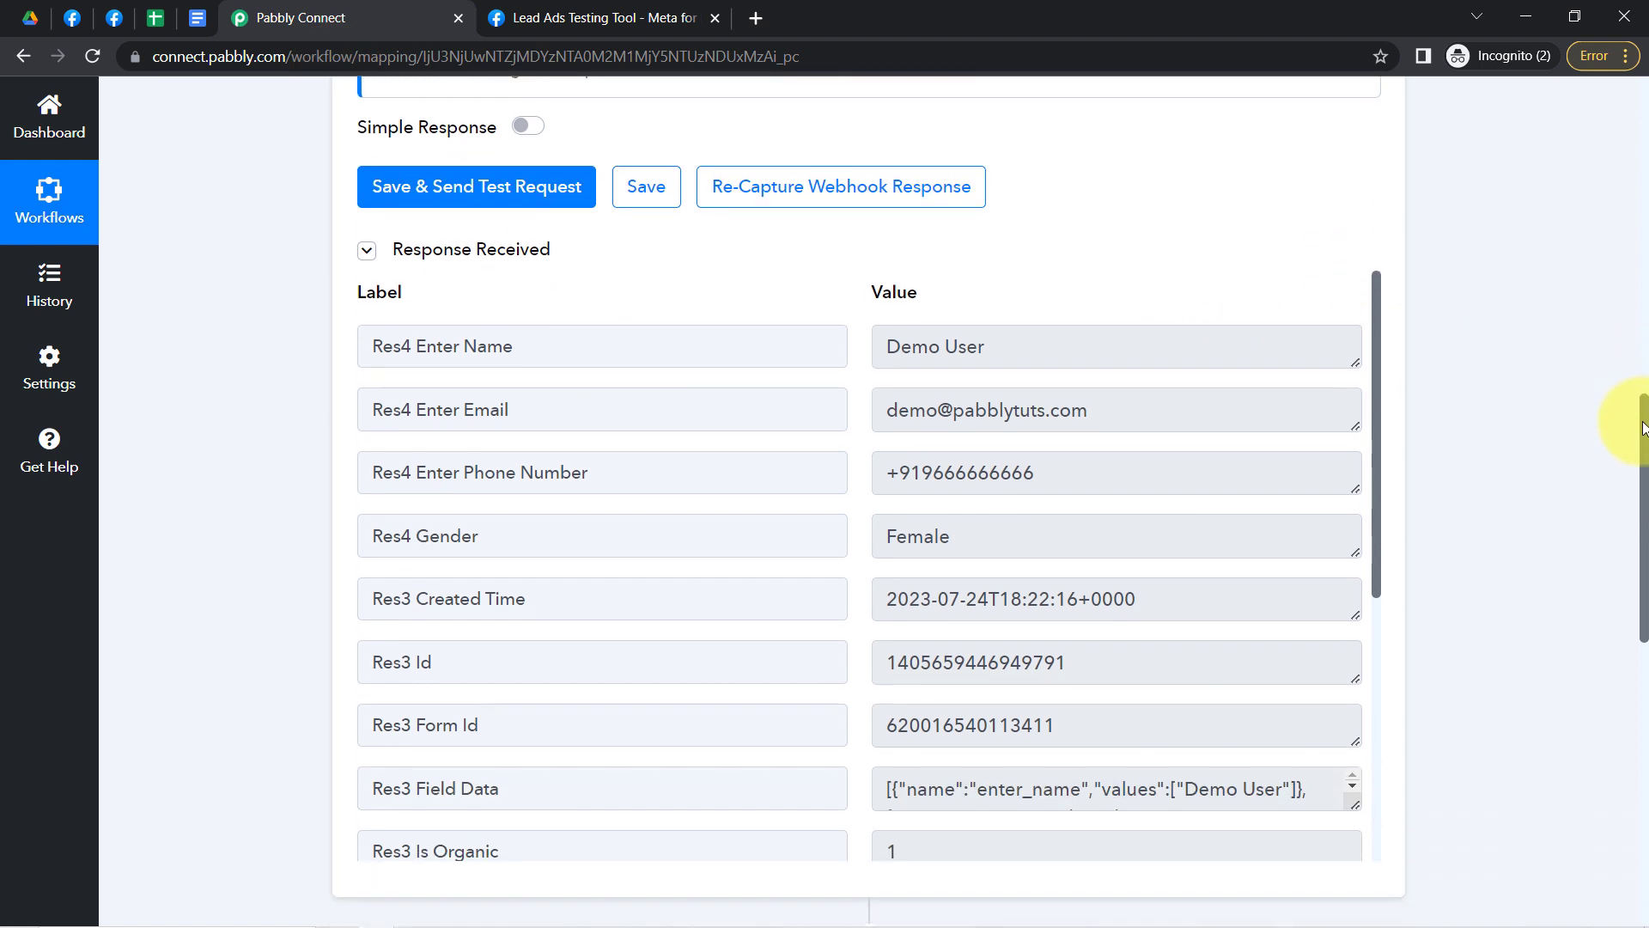
left_click_drag(987, 342, 930, 355)
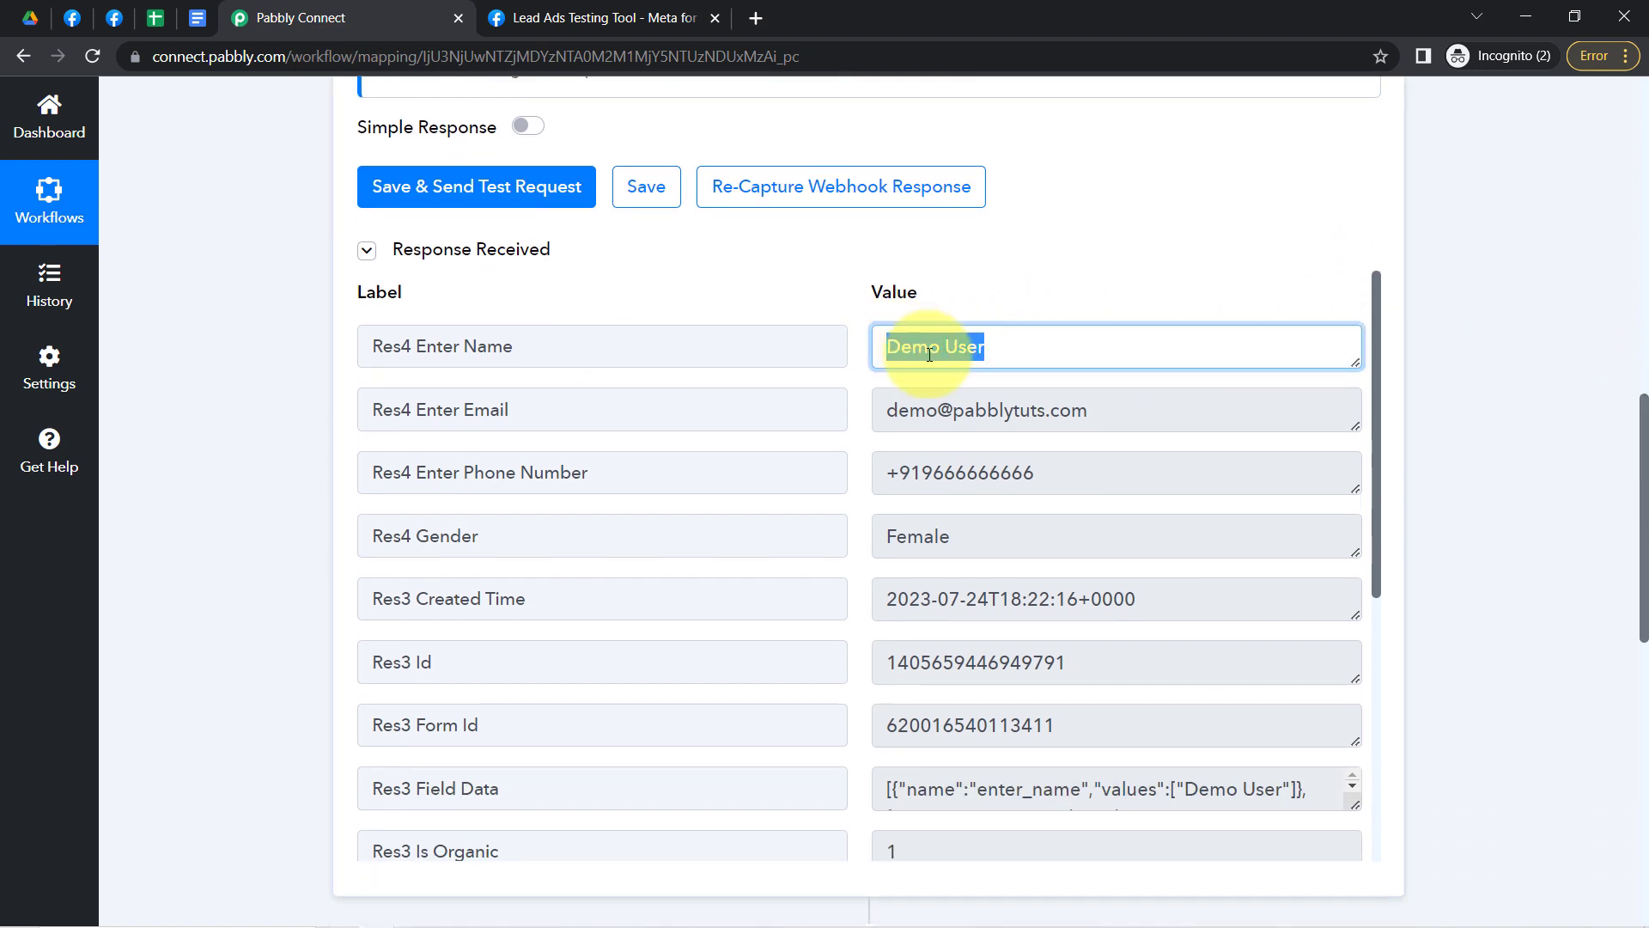
left_click_drag(1046, 407, 904, 409)
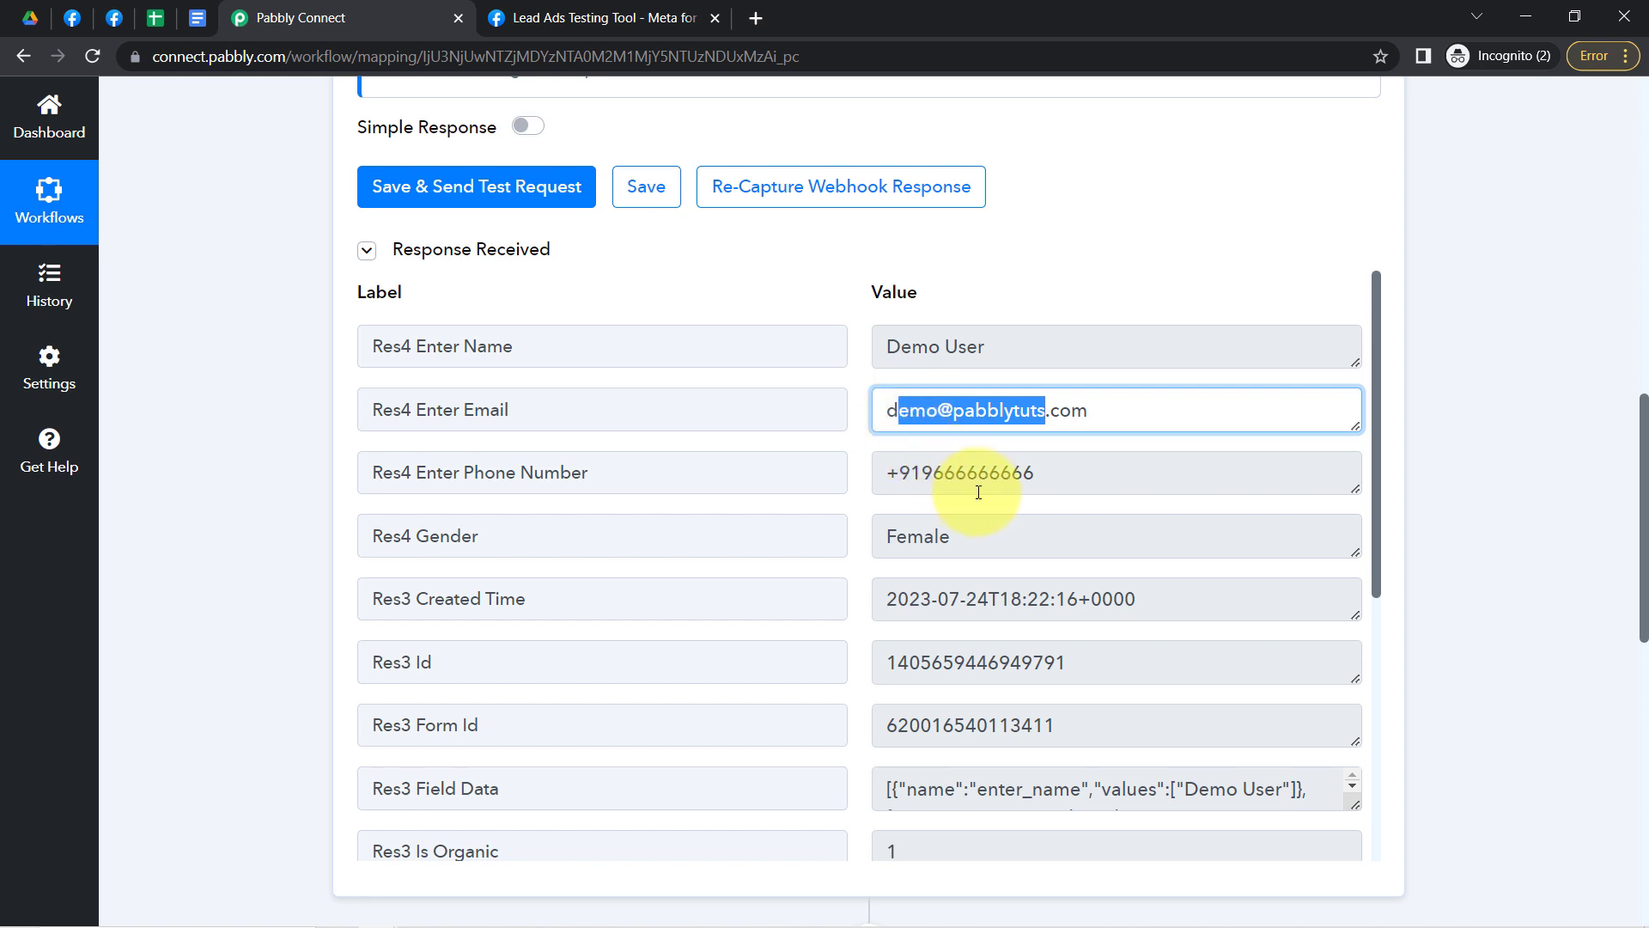
left_click_drag(1015, 473, 979, 469)
left_click_drag(974, 527, 945, 527)
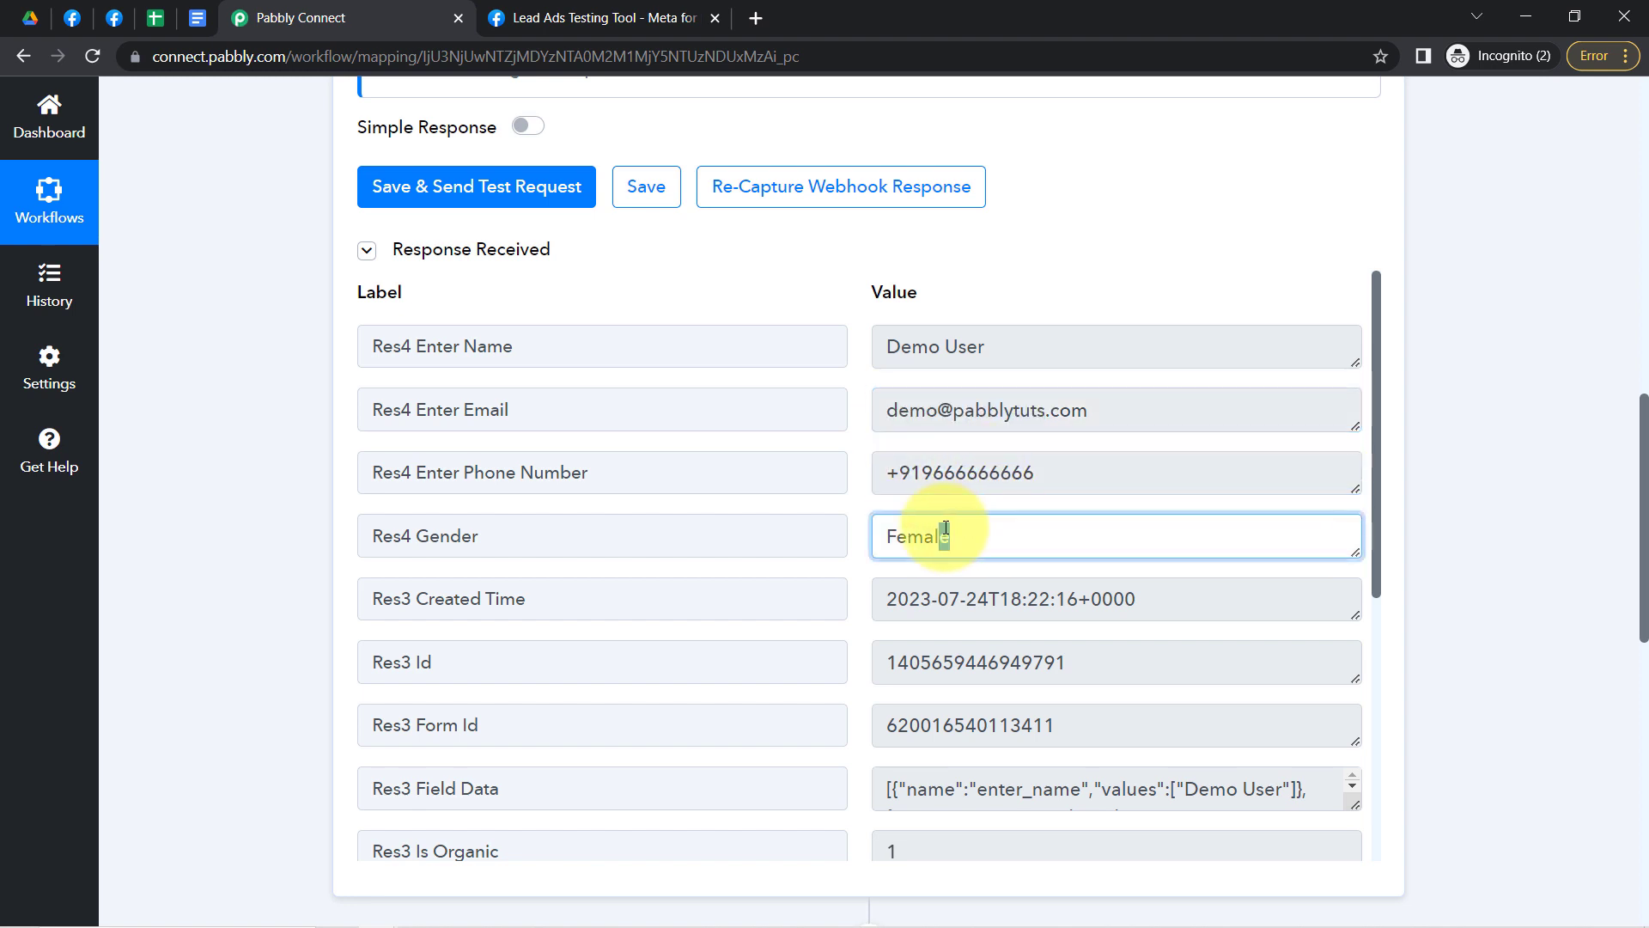
left_click_drag(932, 600, 1078, 600)
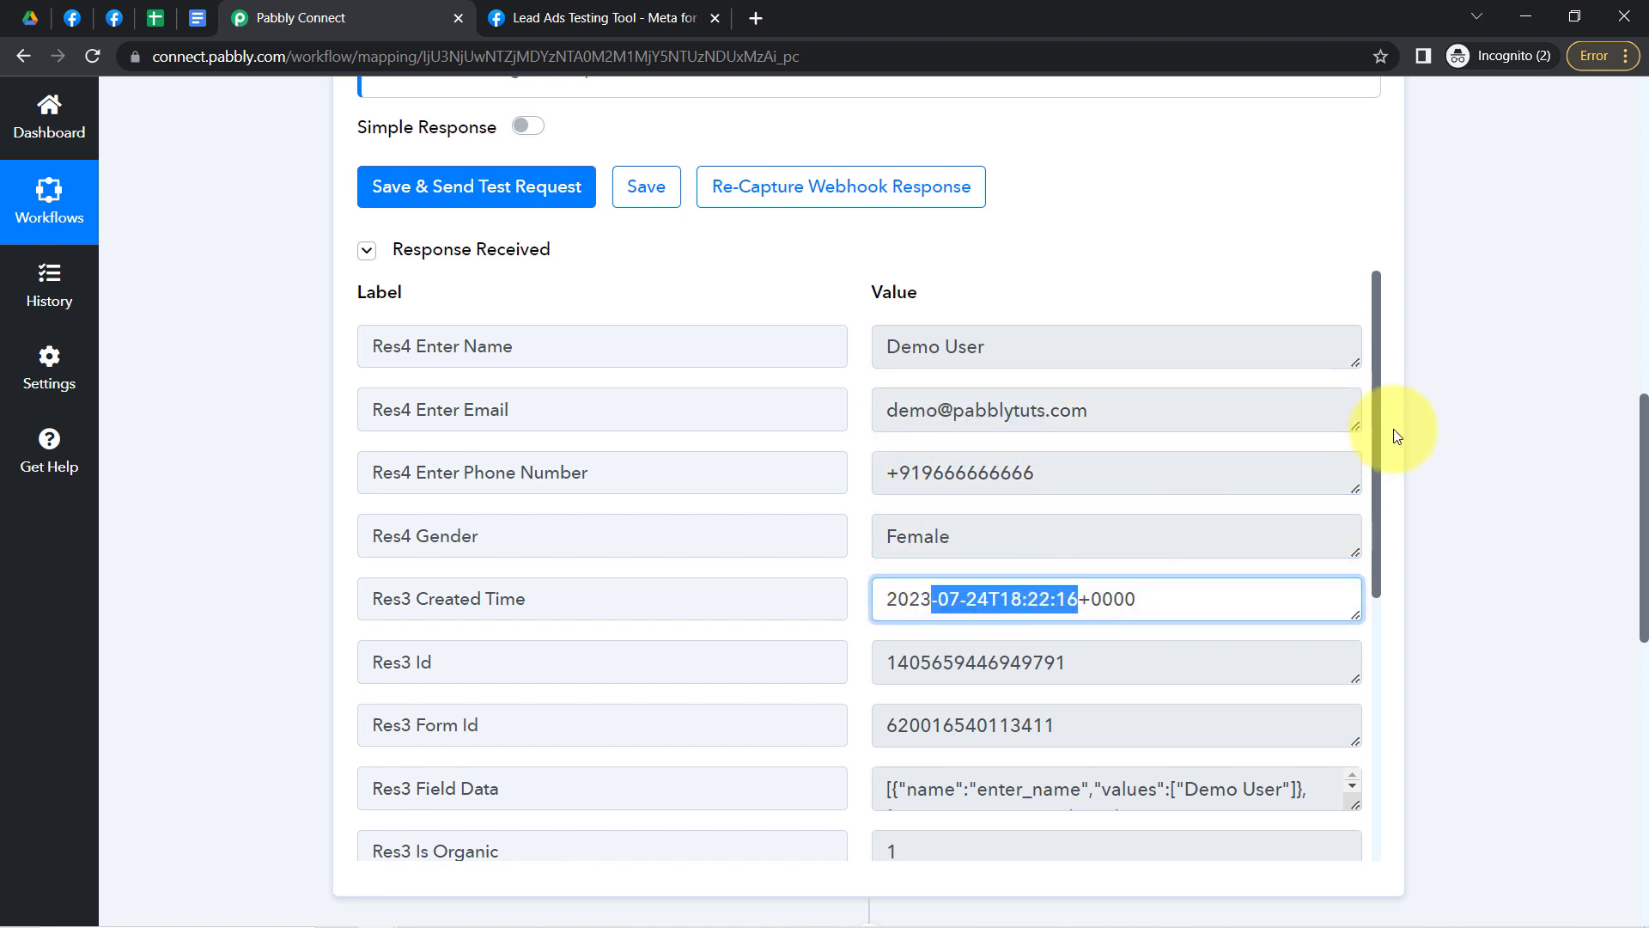
- Close both Lead Ads Testing Tool pages and return to the Pabbly Connect workflow
left_click_drag(1374, 414, 731, 30)
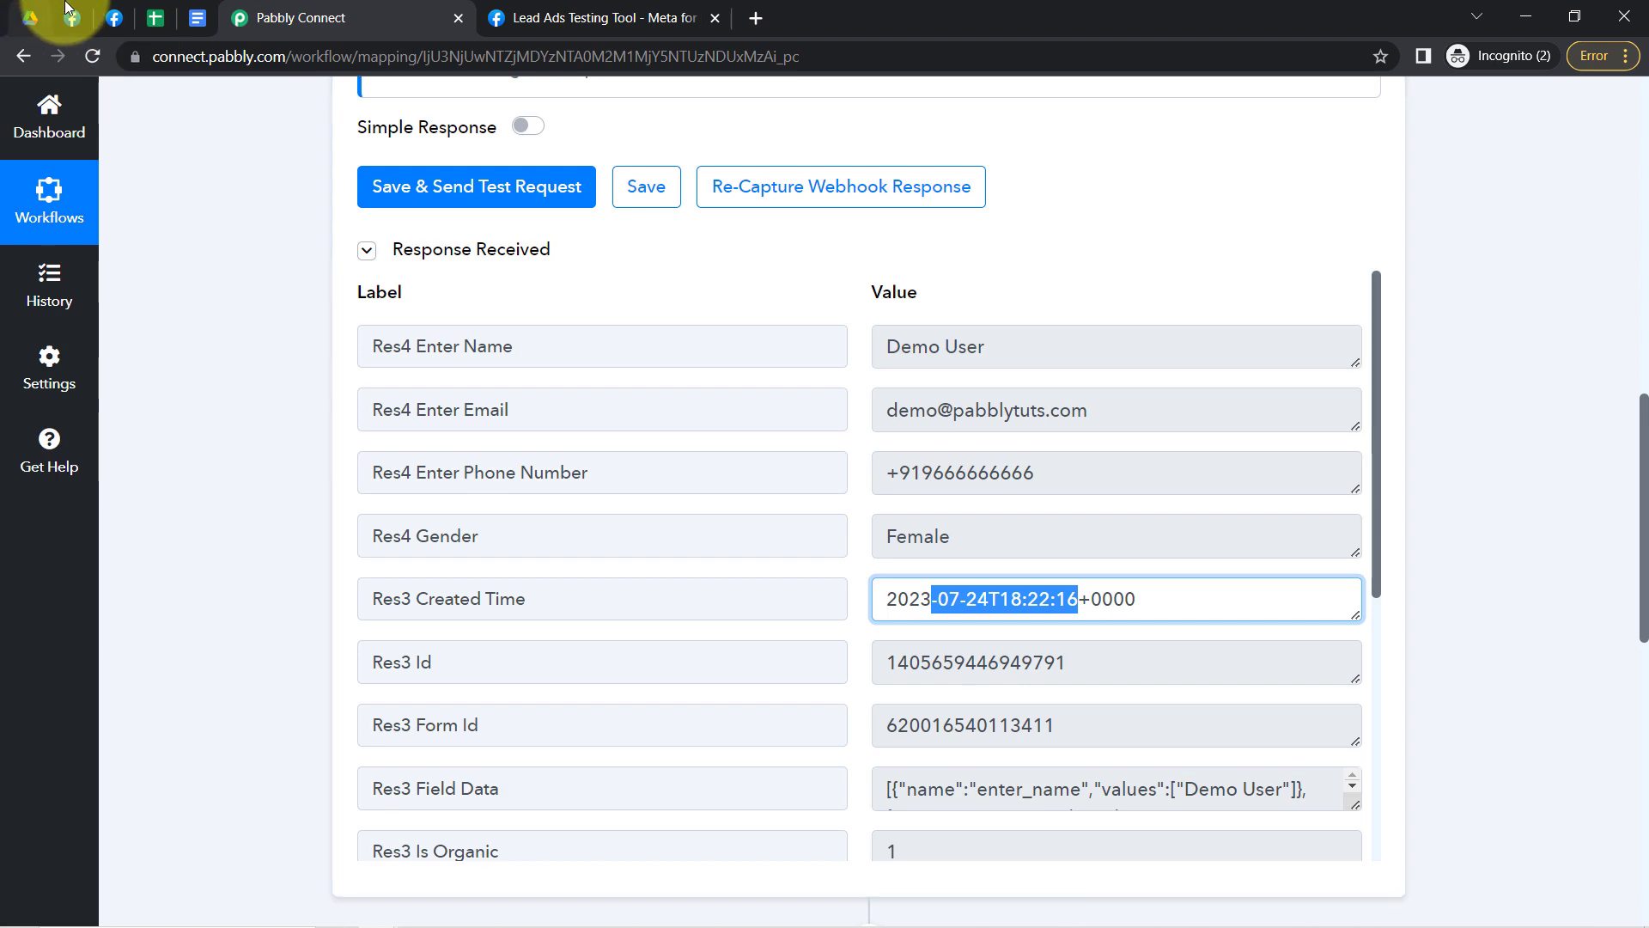
left_click(112, 19)
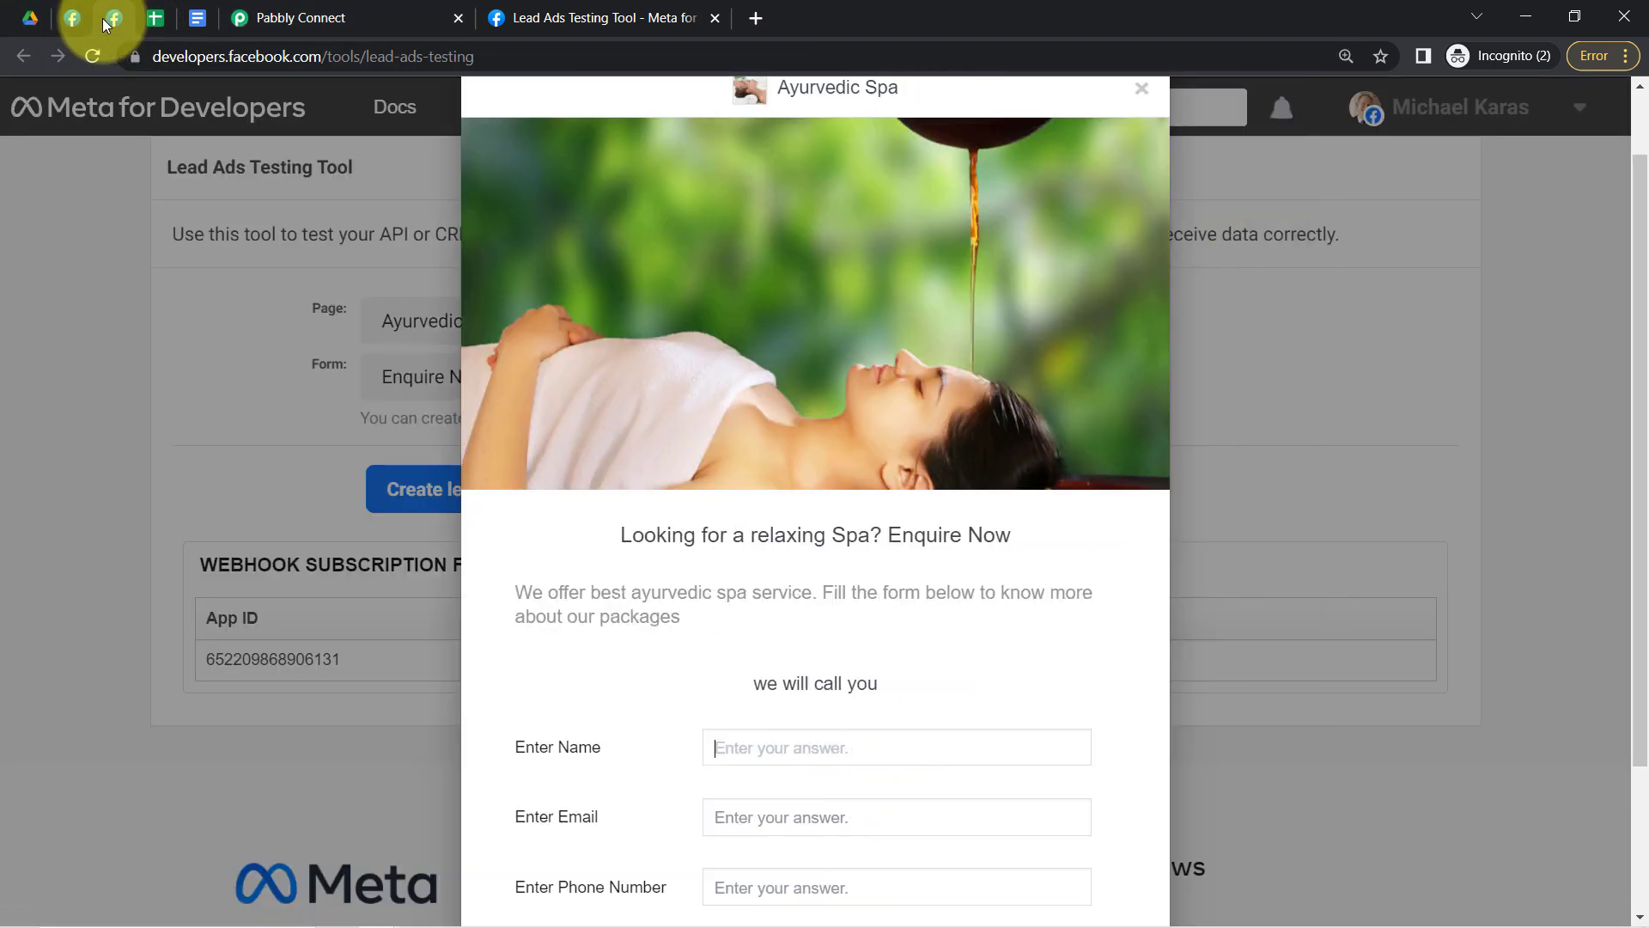
left_click(421, 15)
left_click(632, 7)
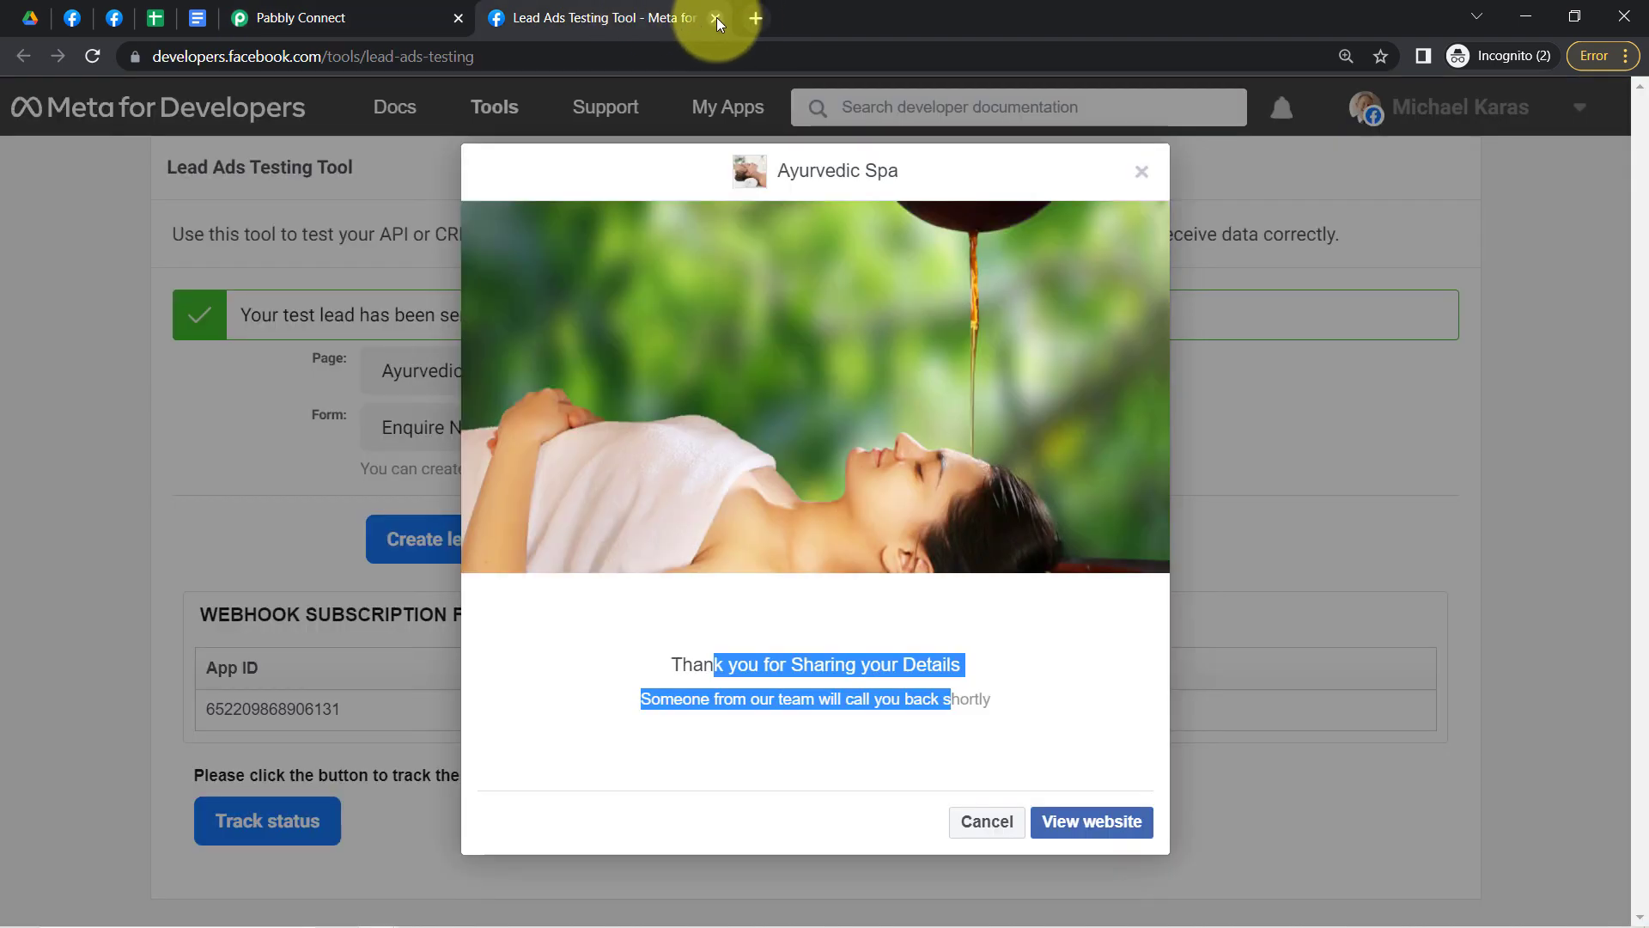
left_click(715, 18)
left_click(113, 19)
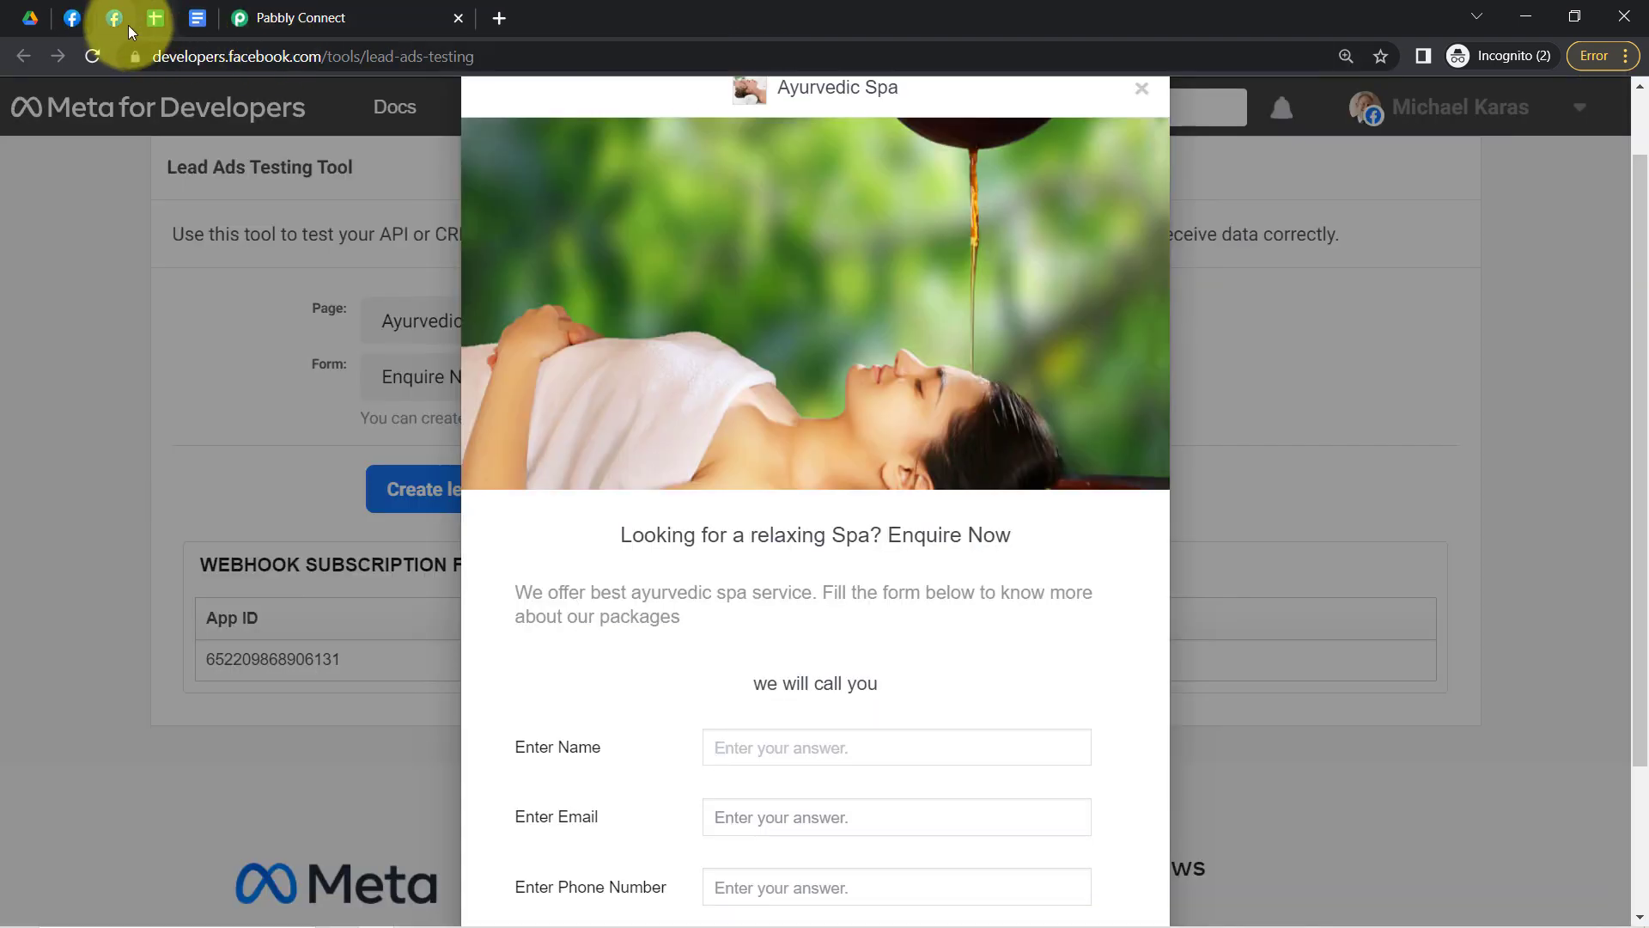
right_click(112, 19)
left_click(148, 271)
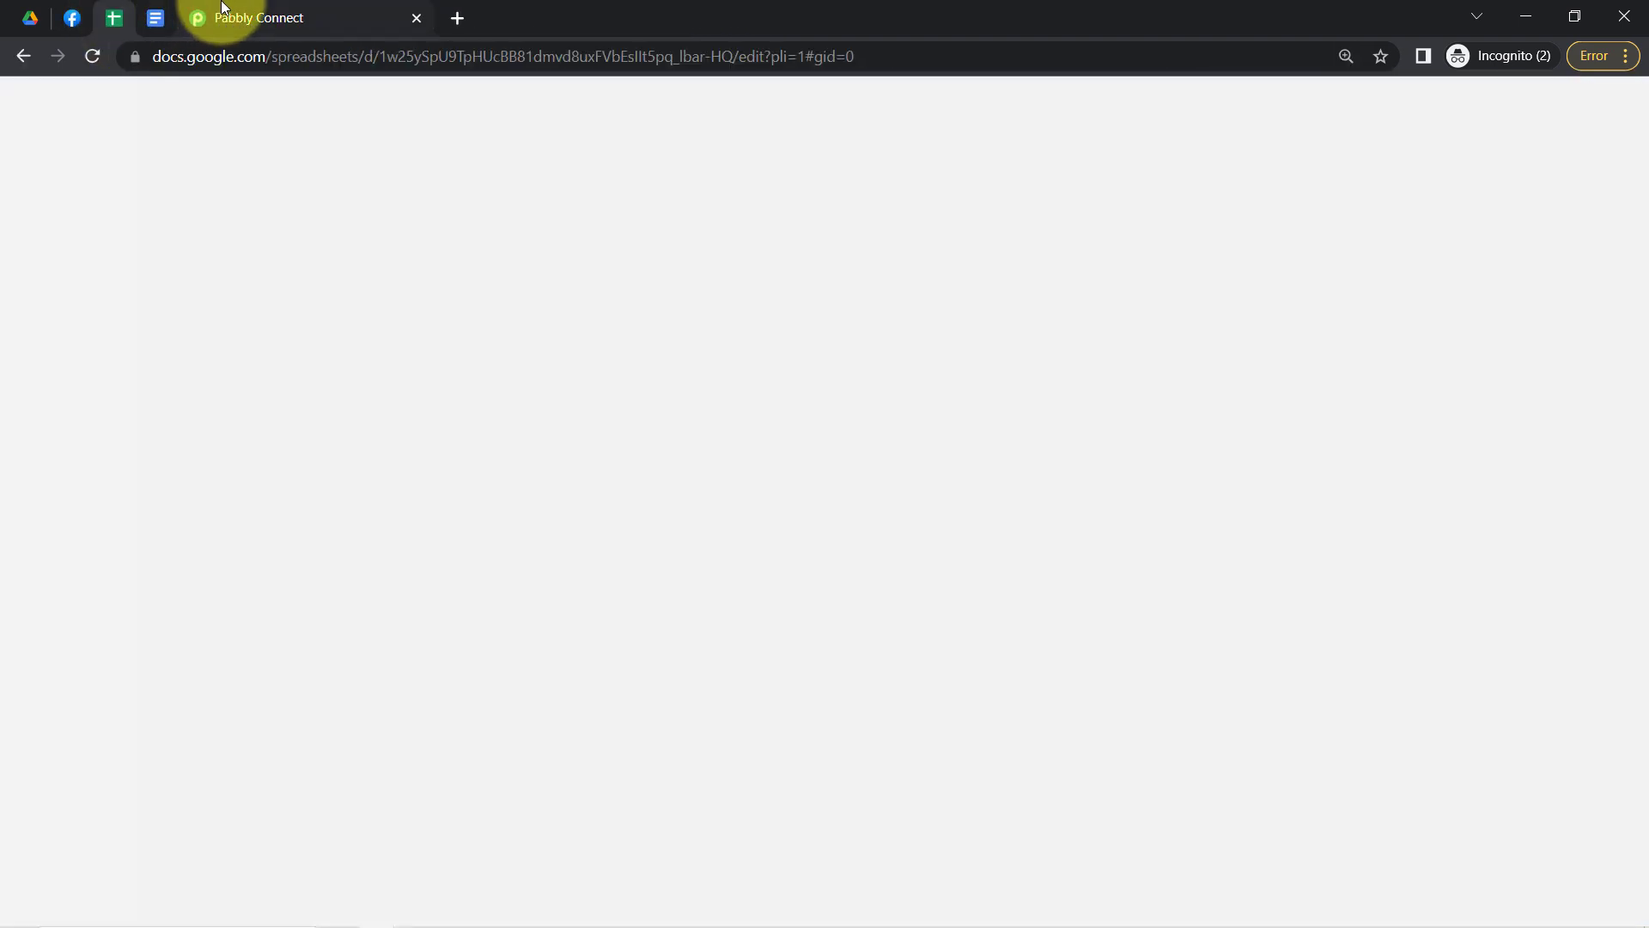
left_click(222, 11)
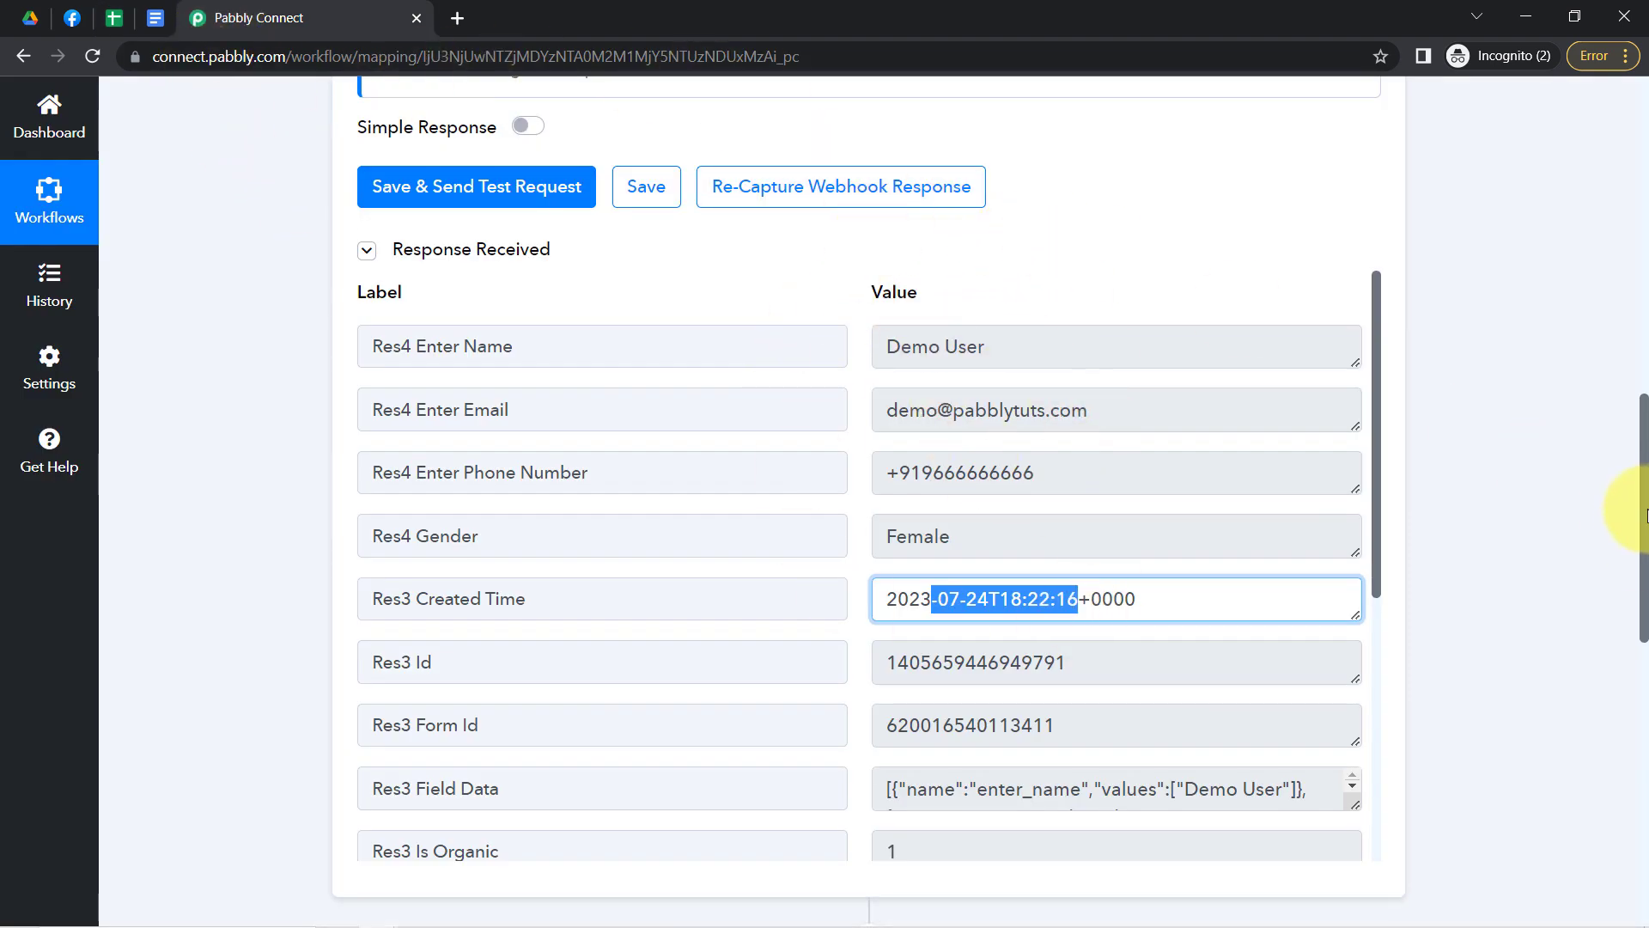
- Collapse the Facebook Lead Ads trigger to review its Instant label and the workflow's actions, and expand the trigger again
left_click_drag(1644, 520, 1622, 203)
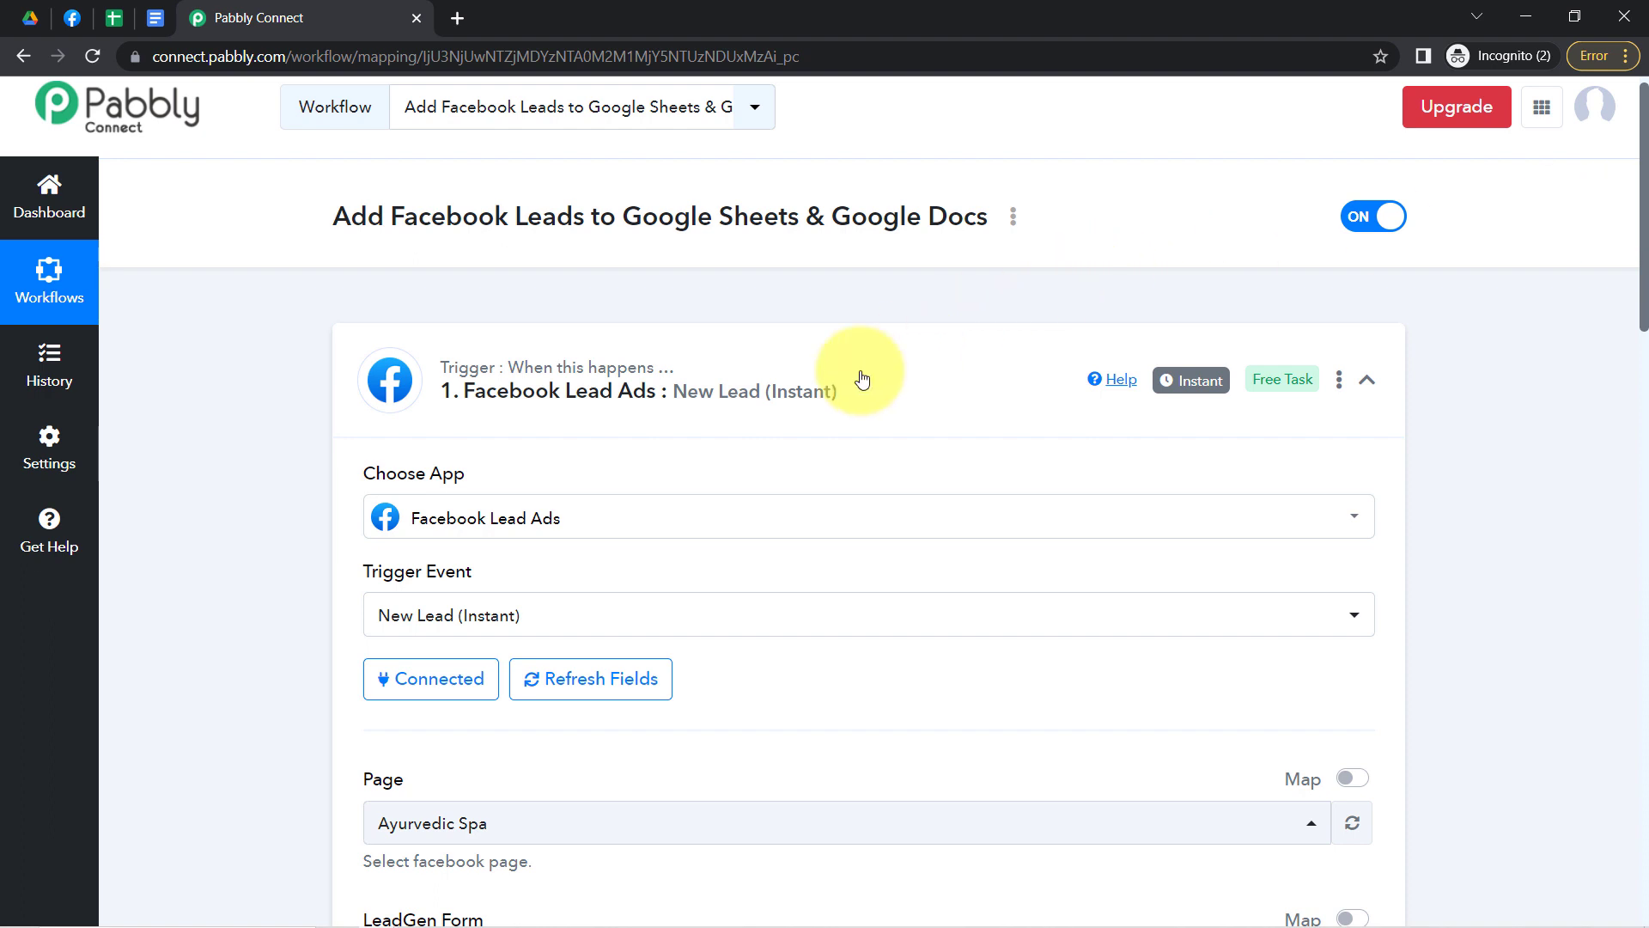
left_click(744, 395)
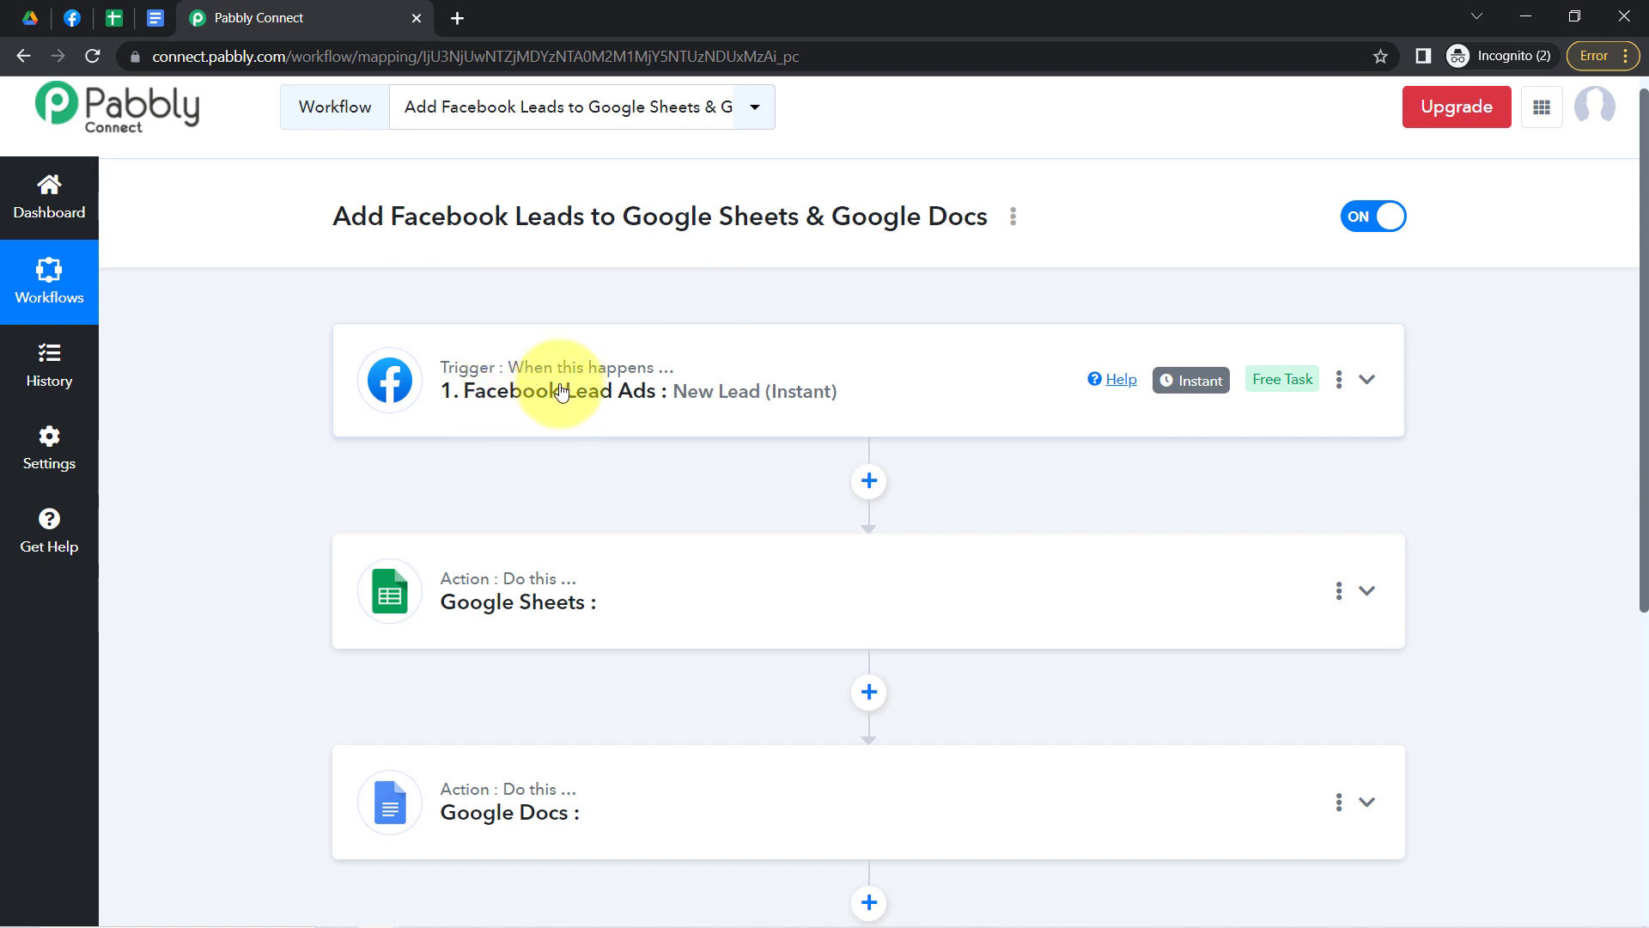
mouse_move(1188, 389)
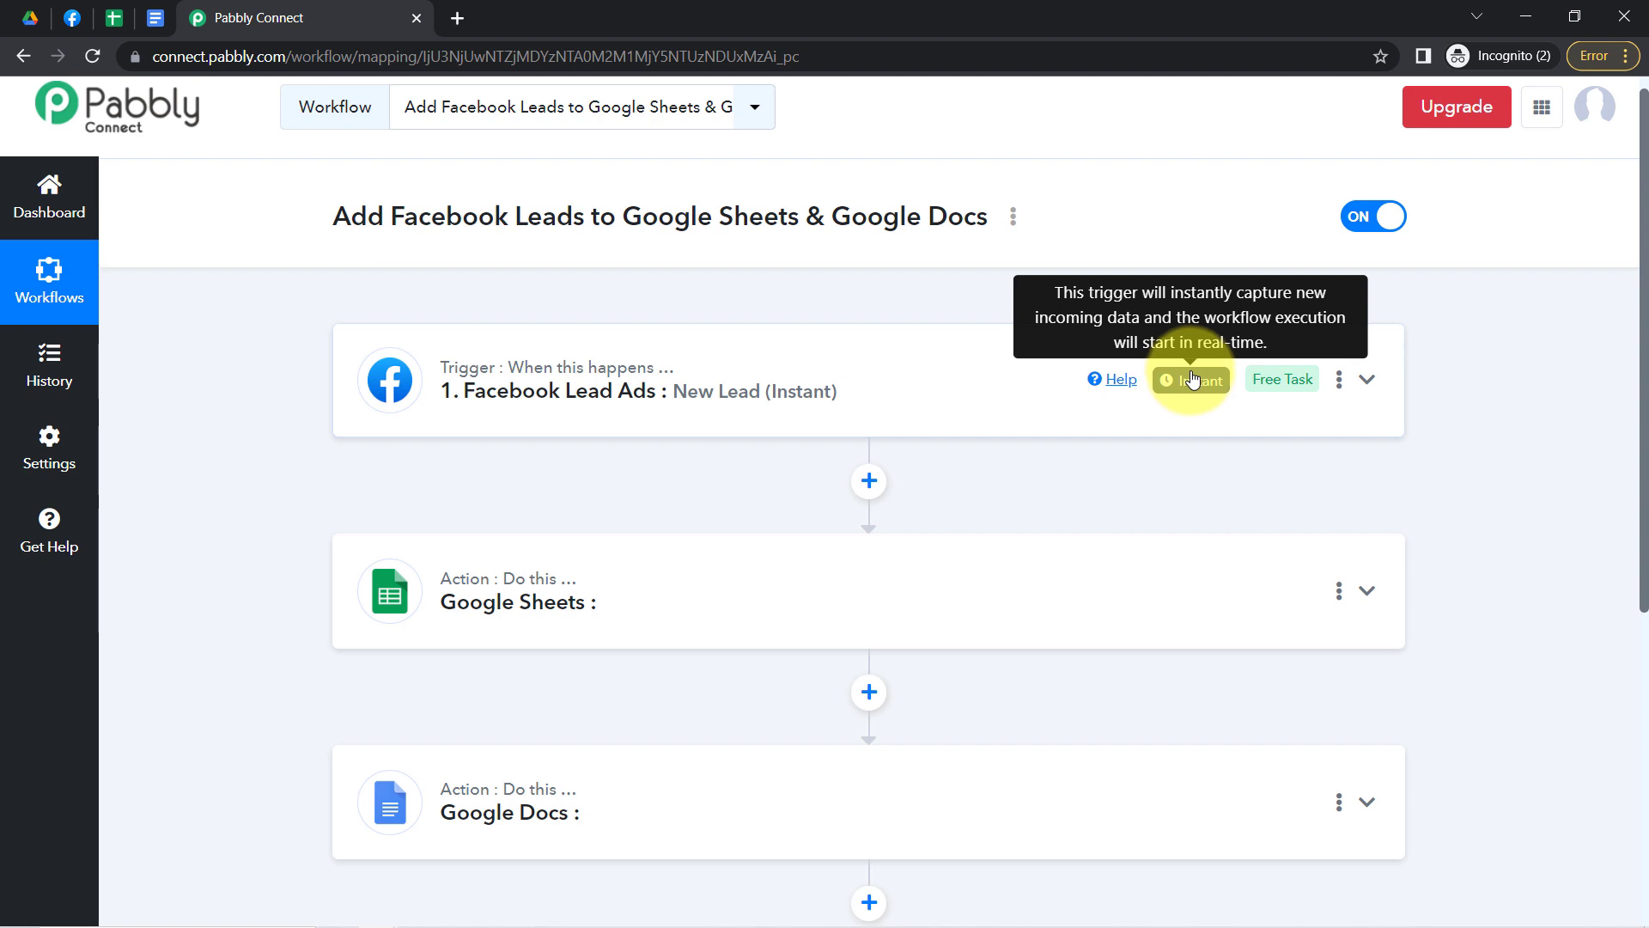
left_click_drag(1642, 256, 1638, 369)
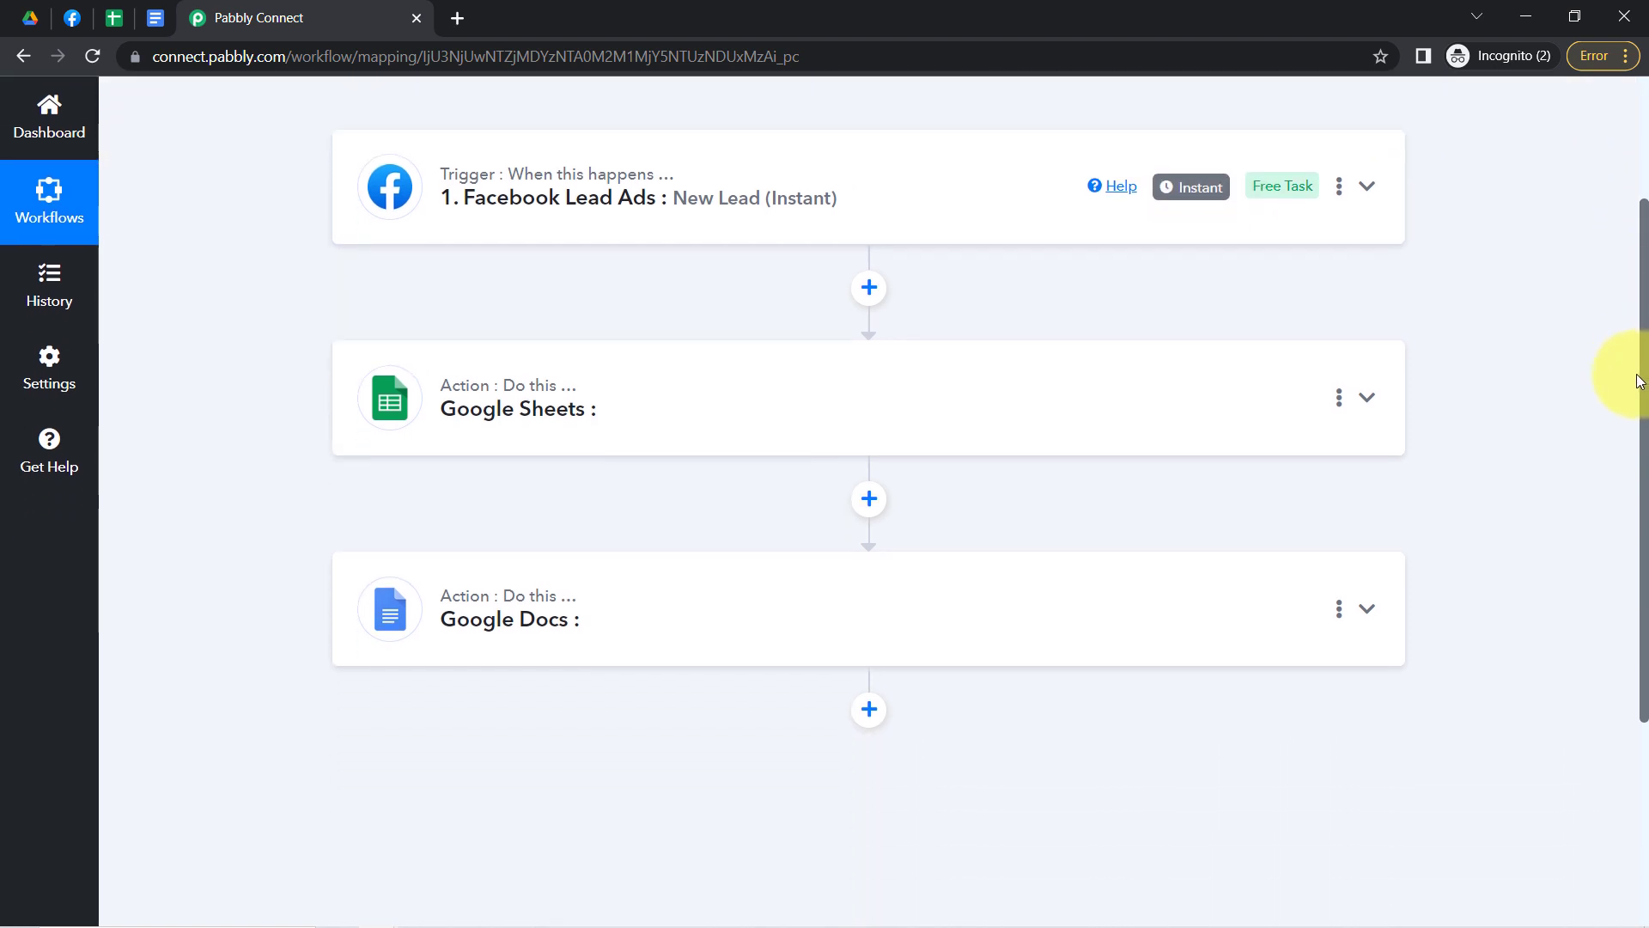
left_click(522, 189)
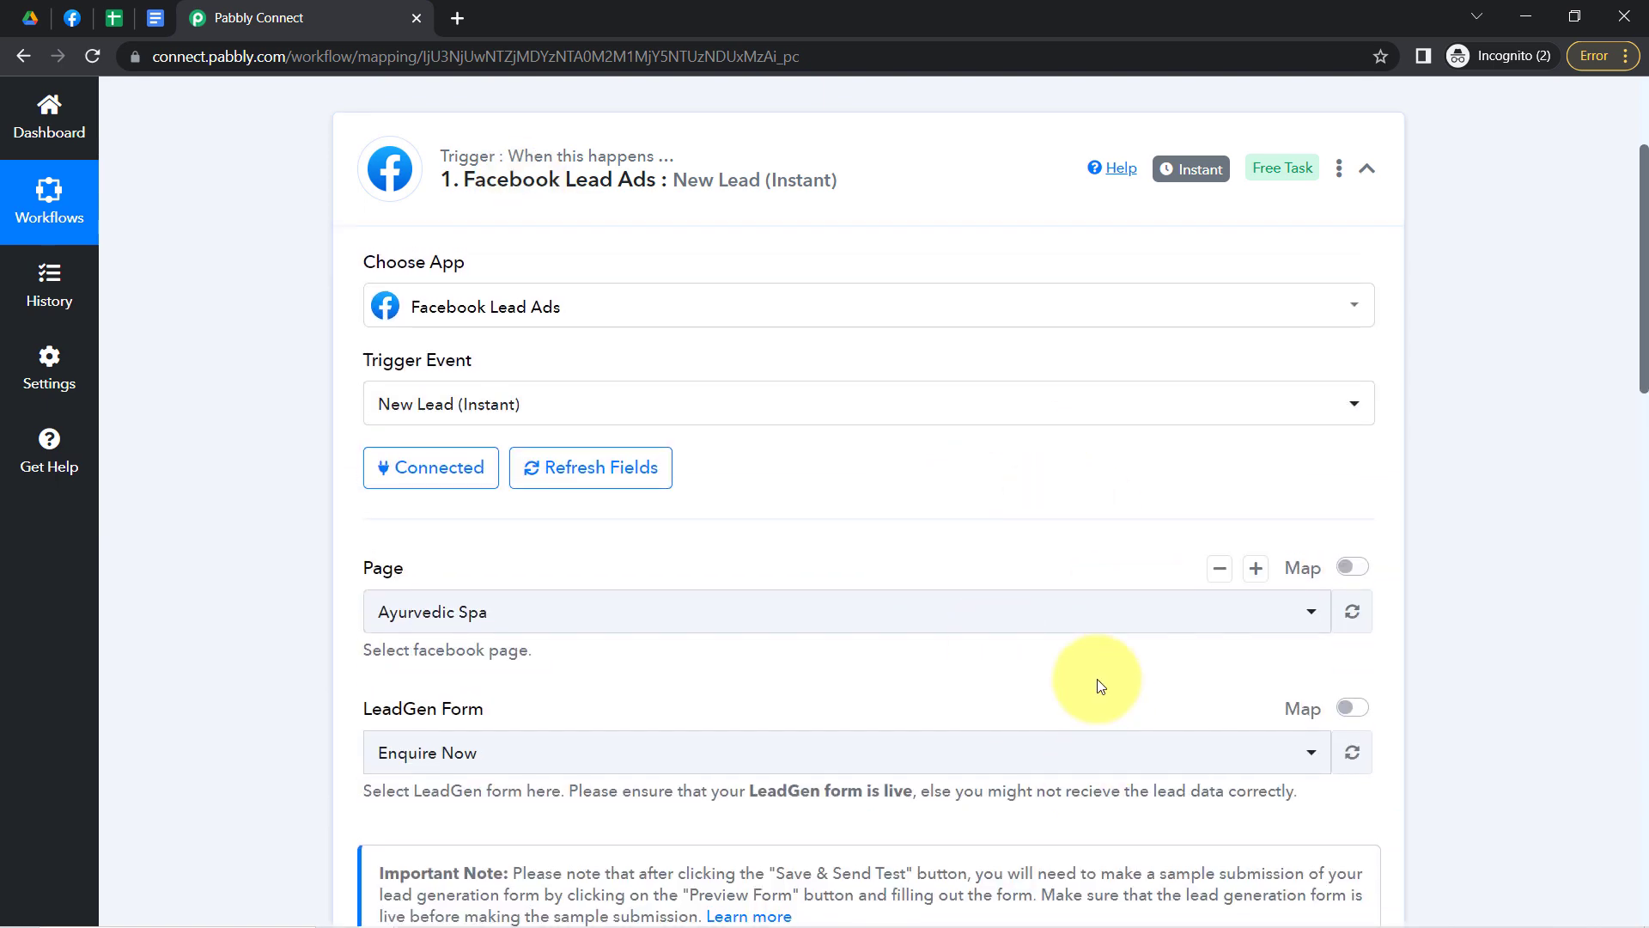
- Set the Google Sheets action event to Add New Row and connect it through the existing connection Google Sheets #3
scroll(1097, 681, "down", 15)
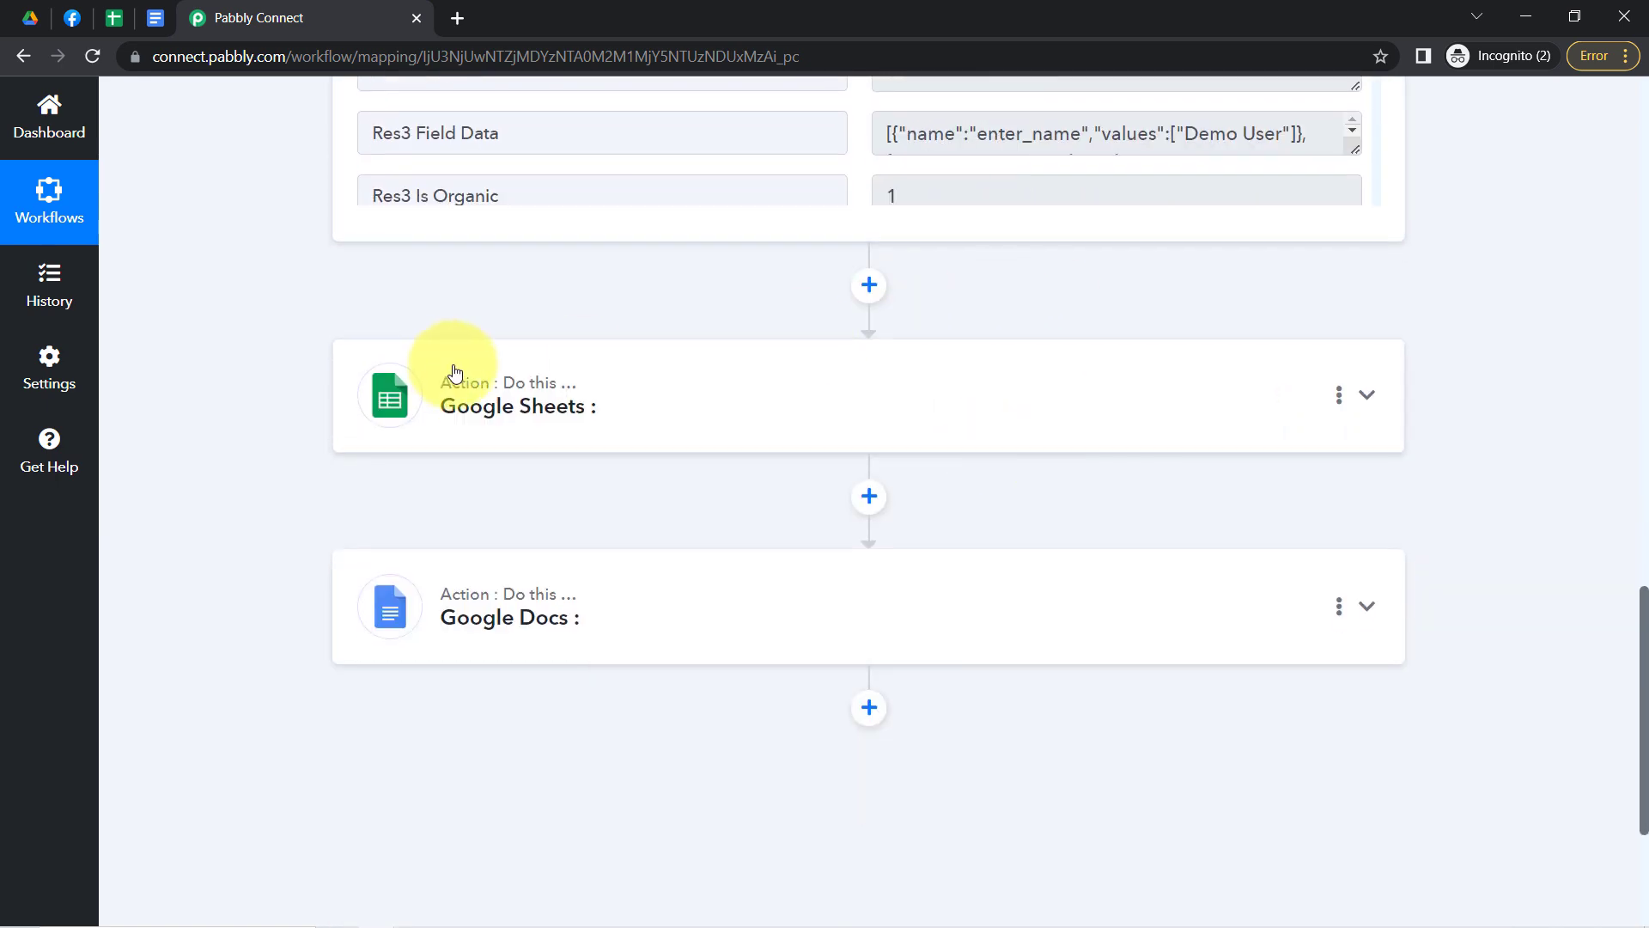
left_click(466, 414)
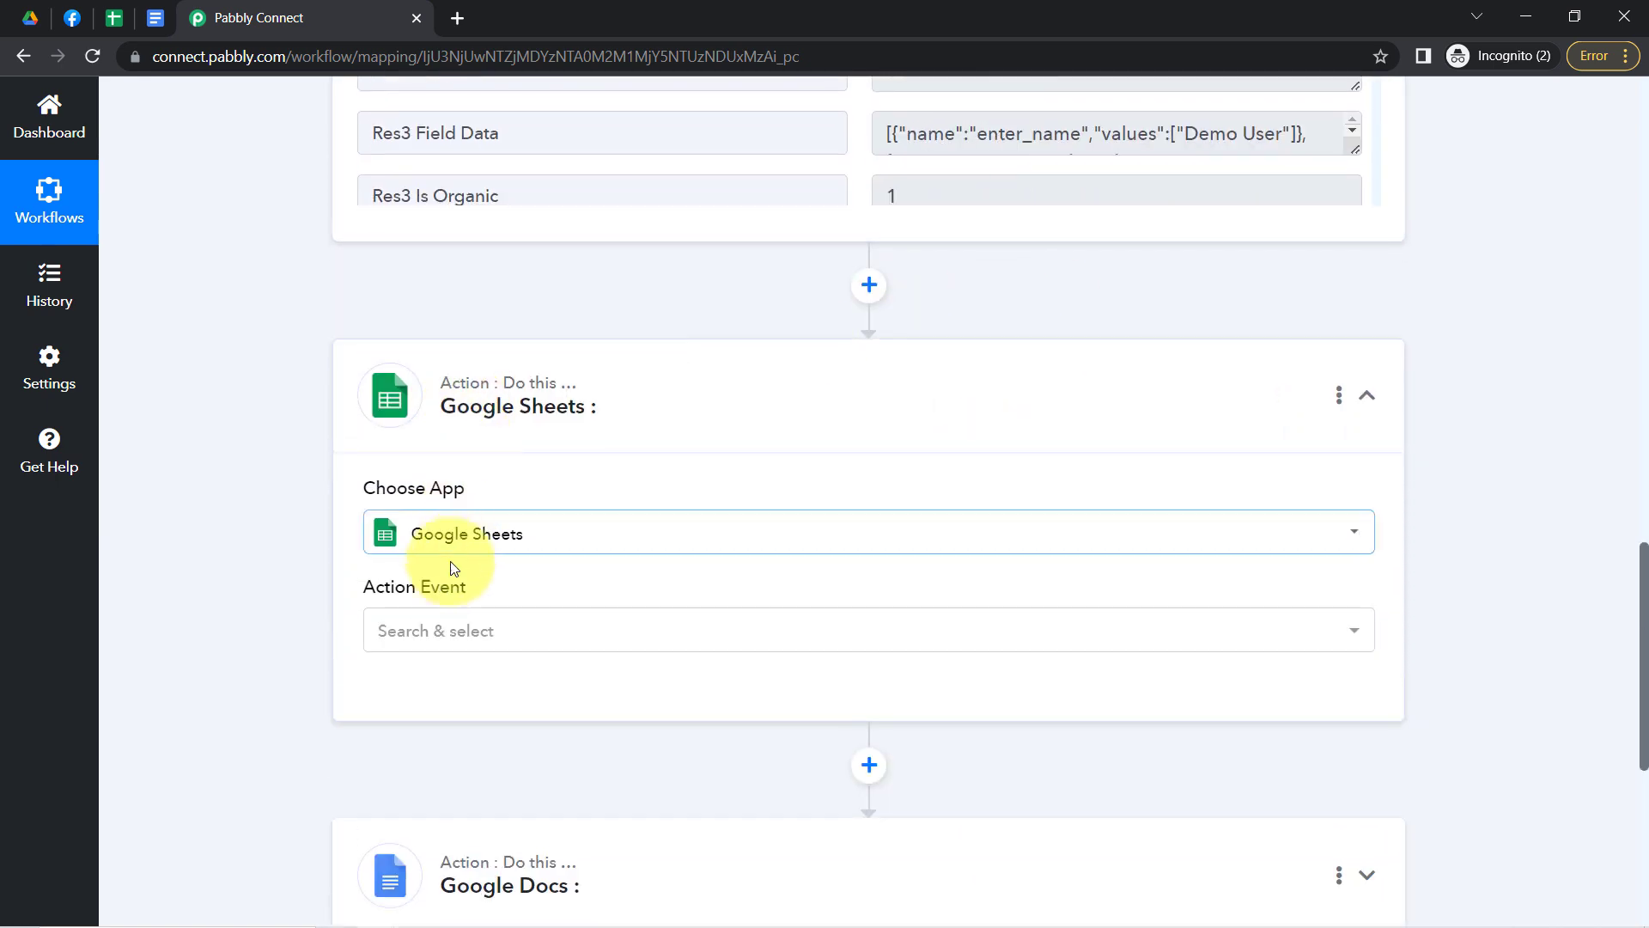
left_click(410, 642)
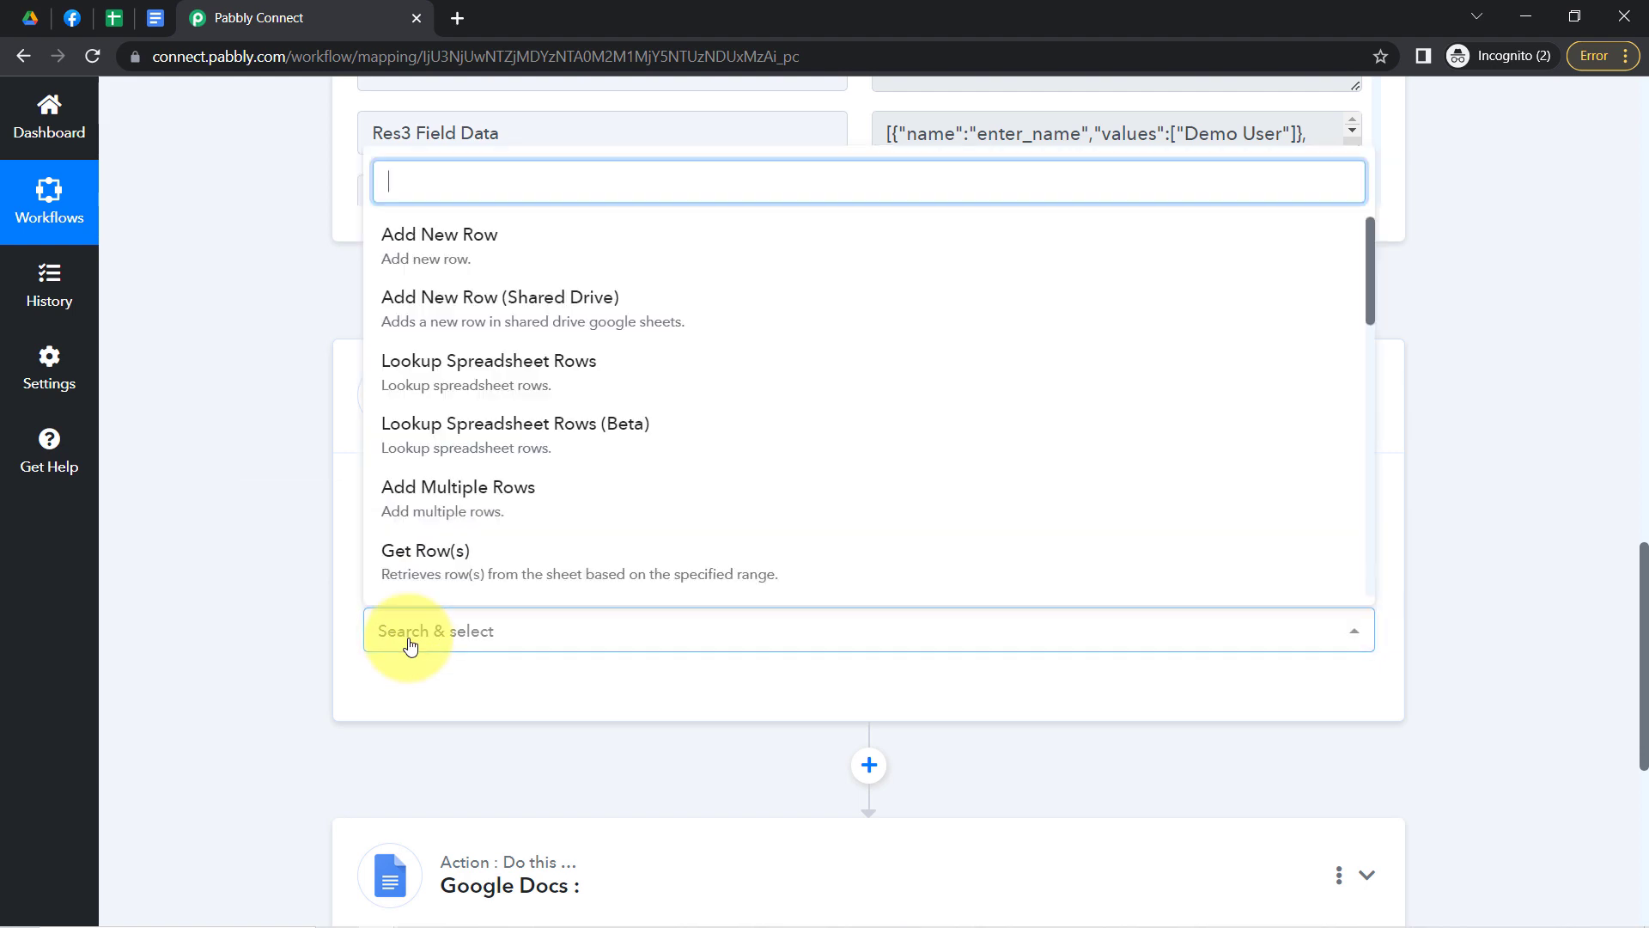
left_click(407, 254)
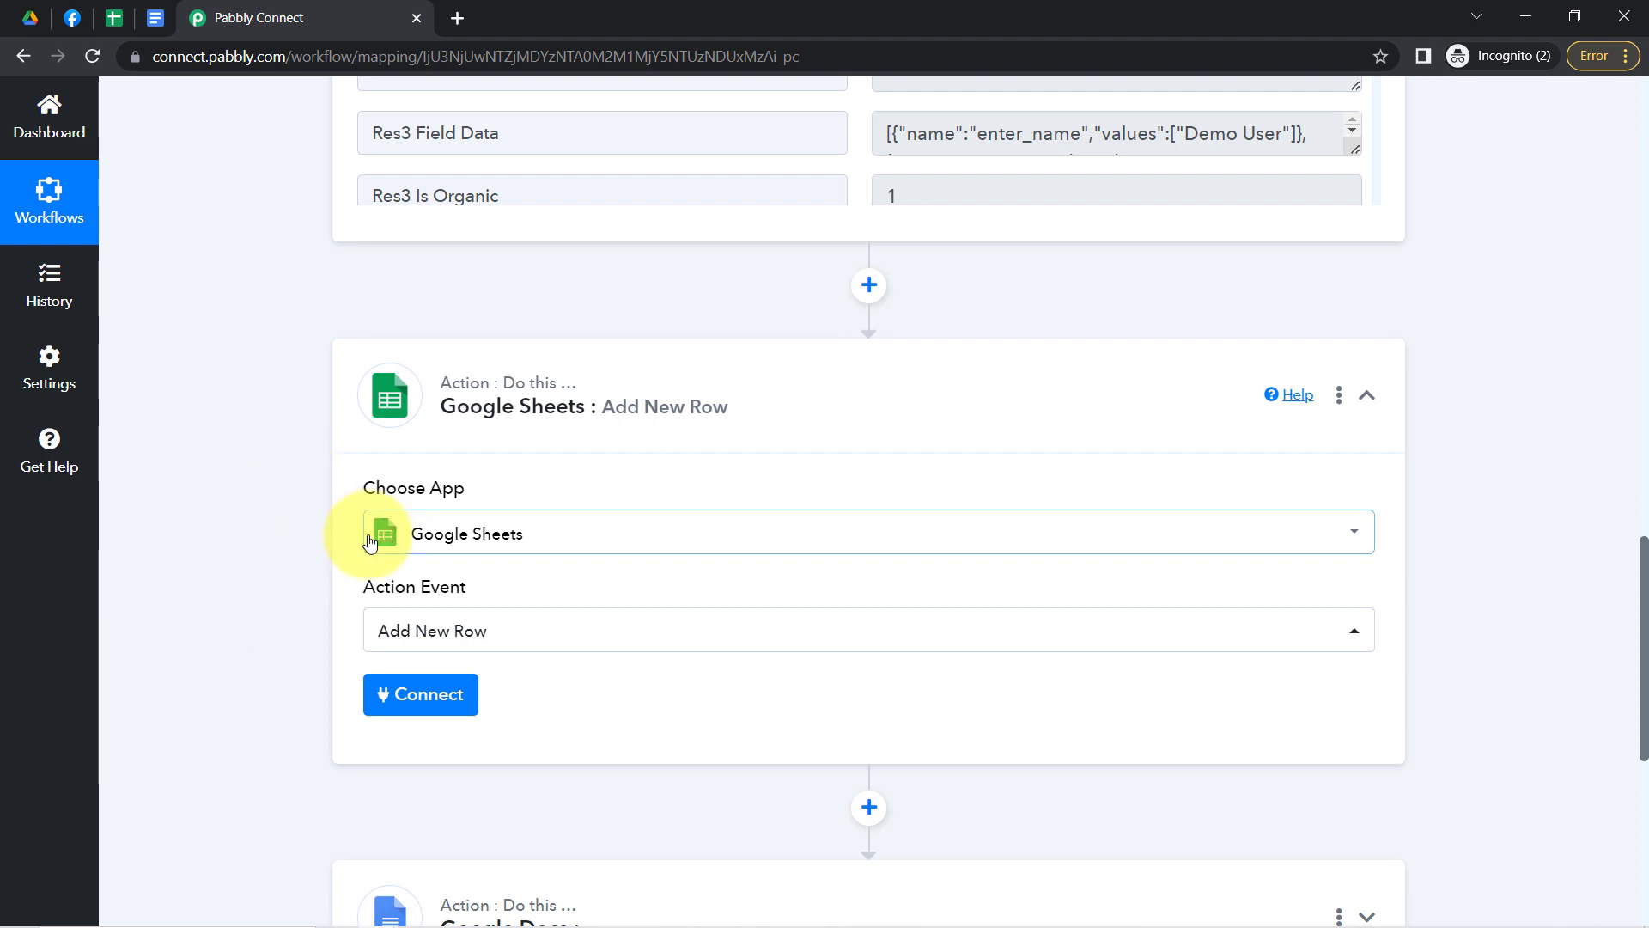
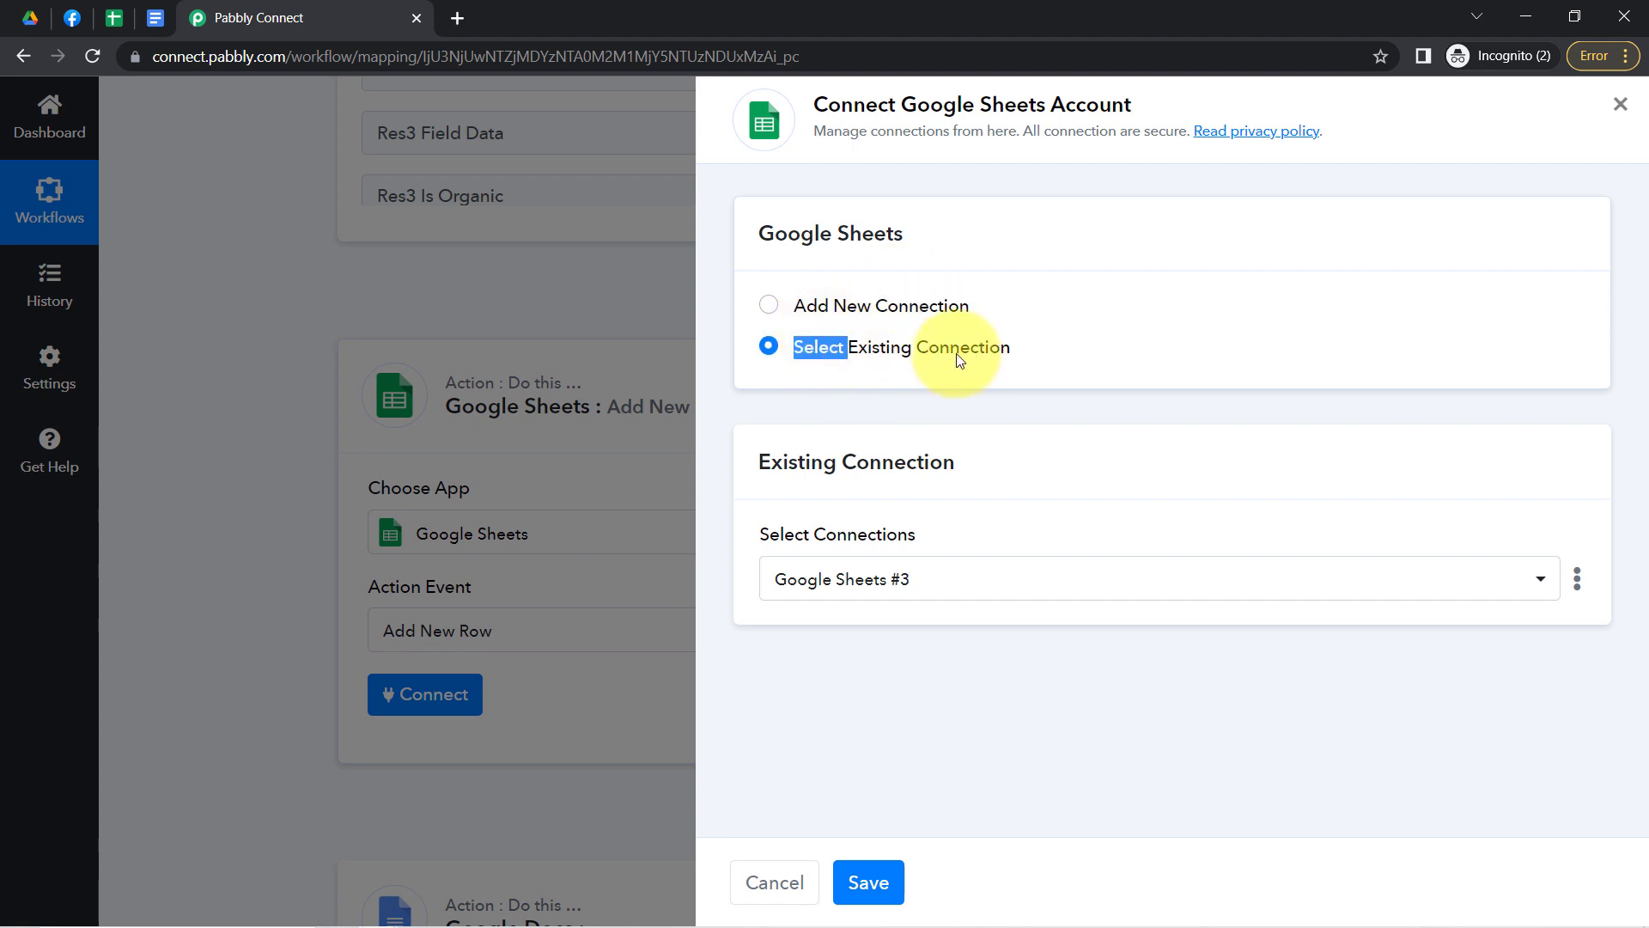
left_click(870, 873)
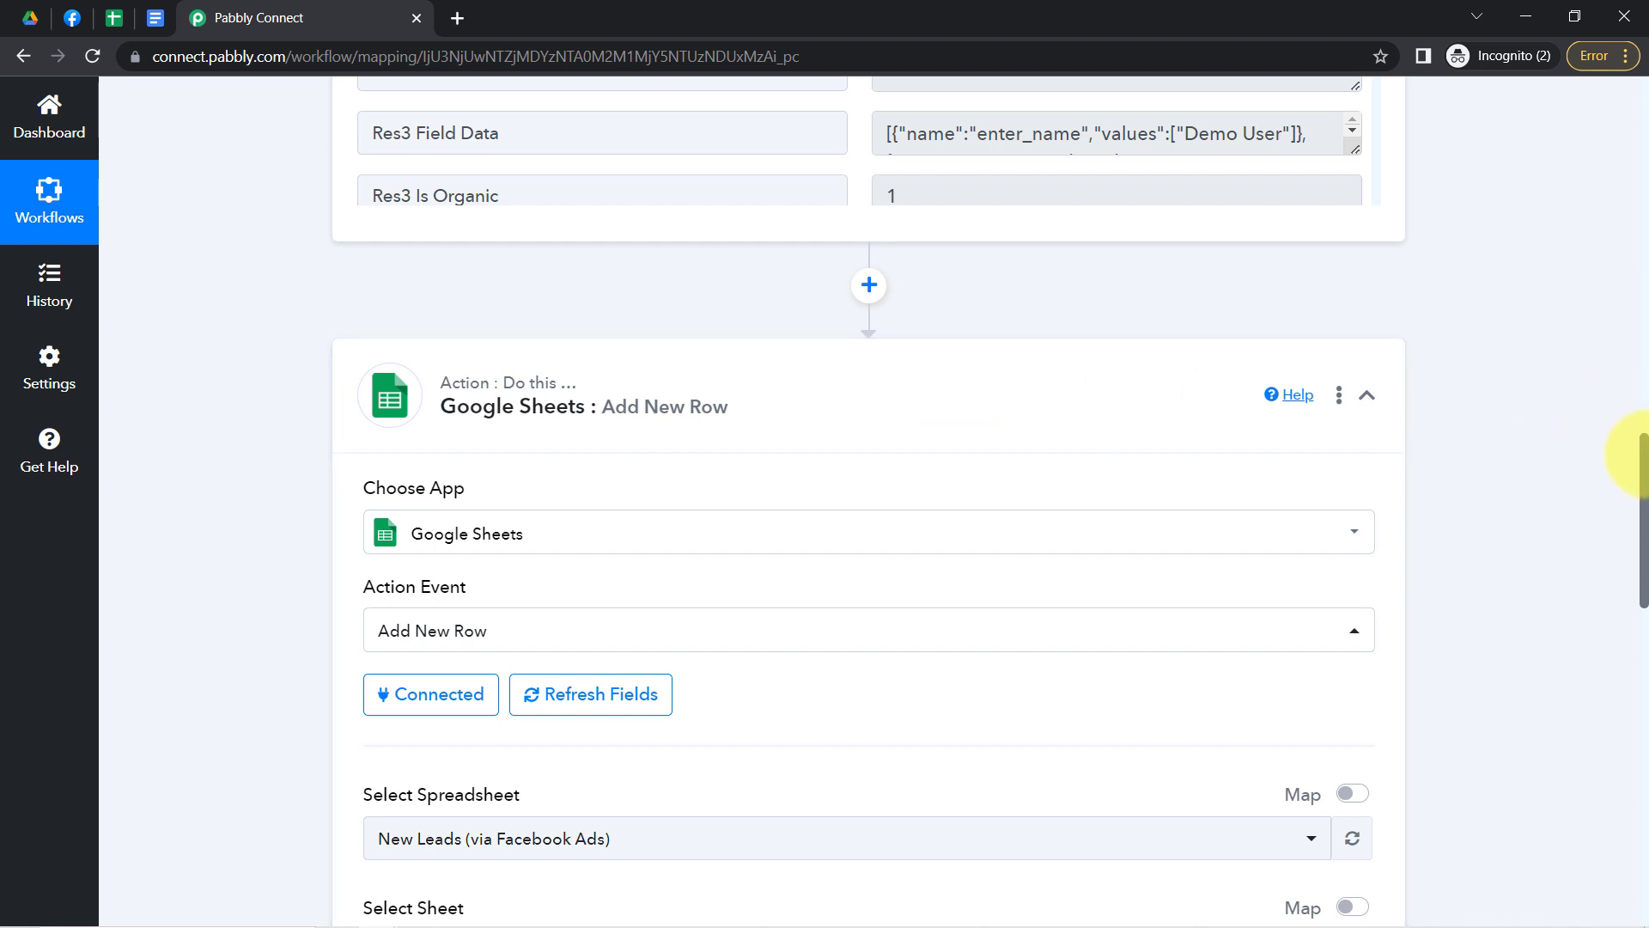
- Select the New Leads (via Facebook Ads) spreadsheet for the new row, checking its title in Google Sheets
left_click_drag(1640, 454, 1620, 544)
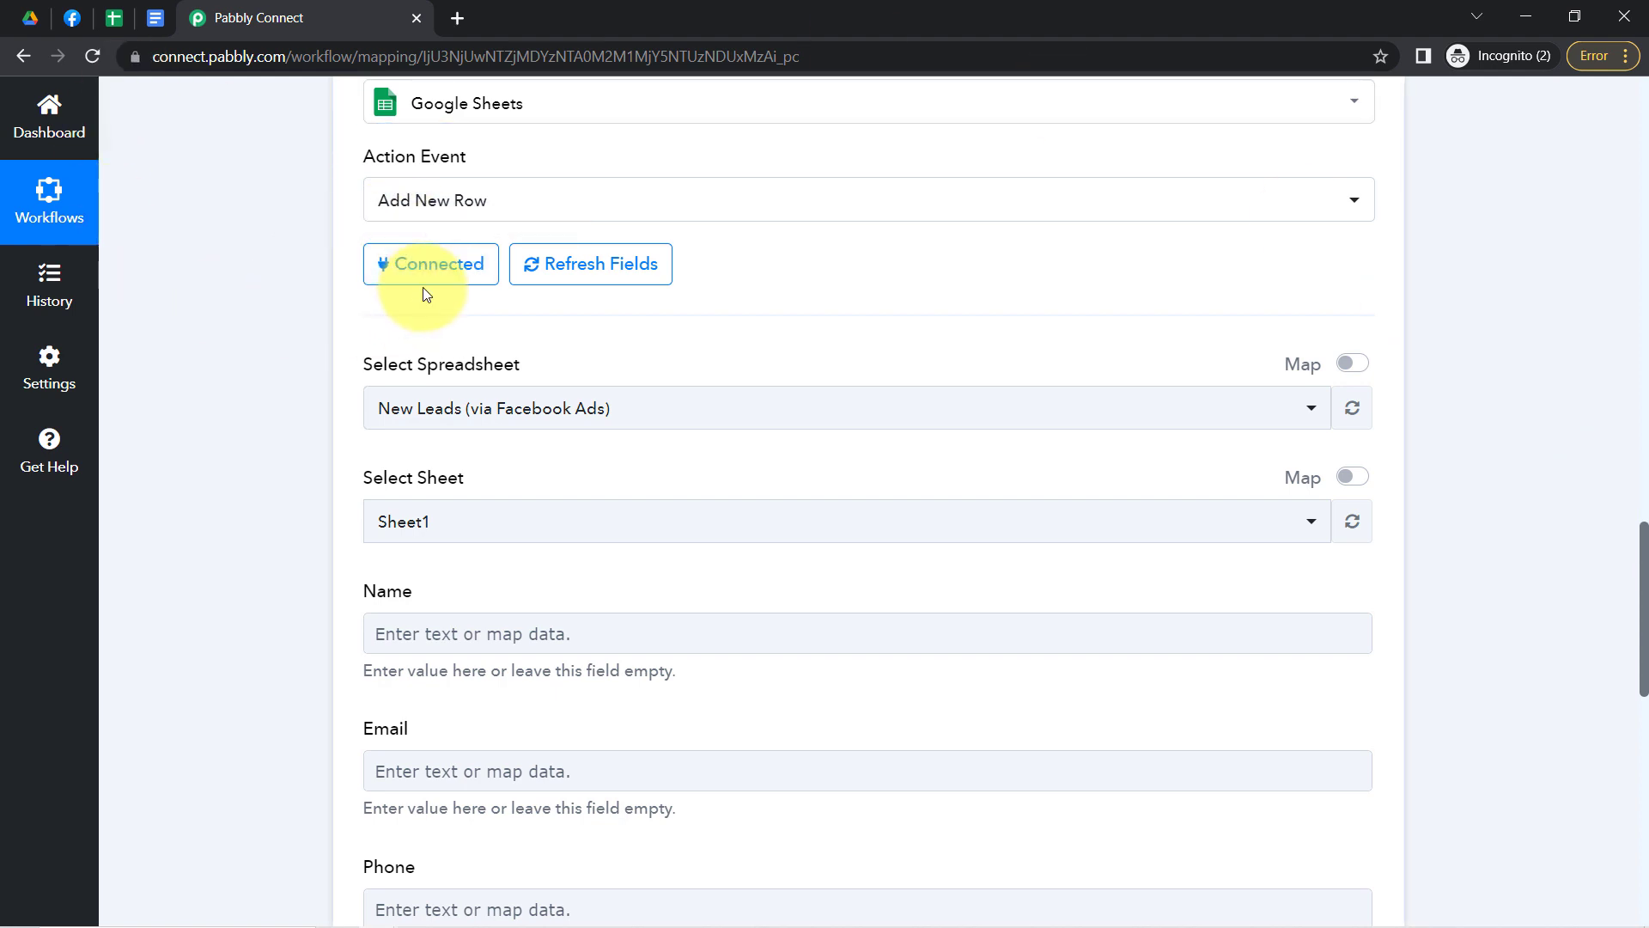
left_click(405, 416)
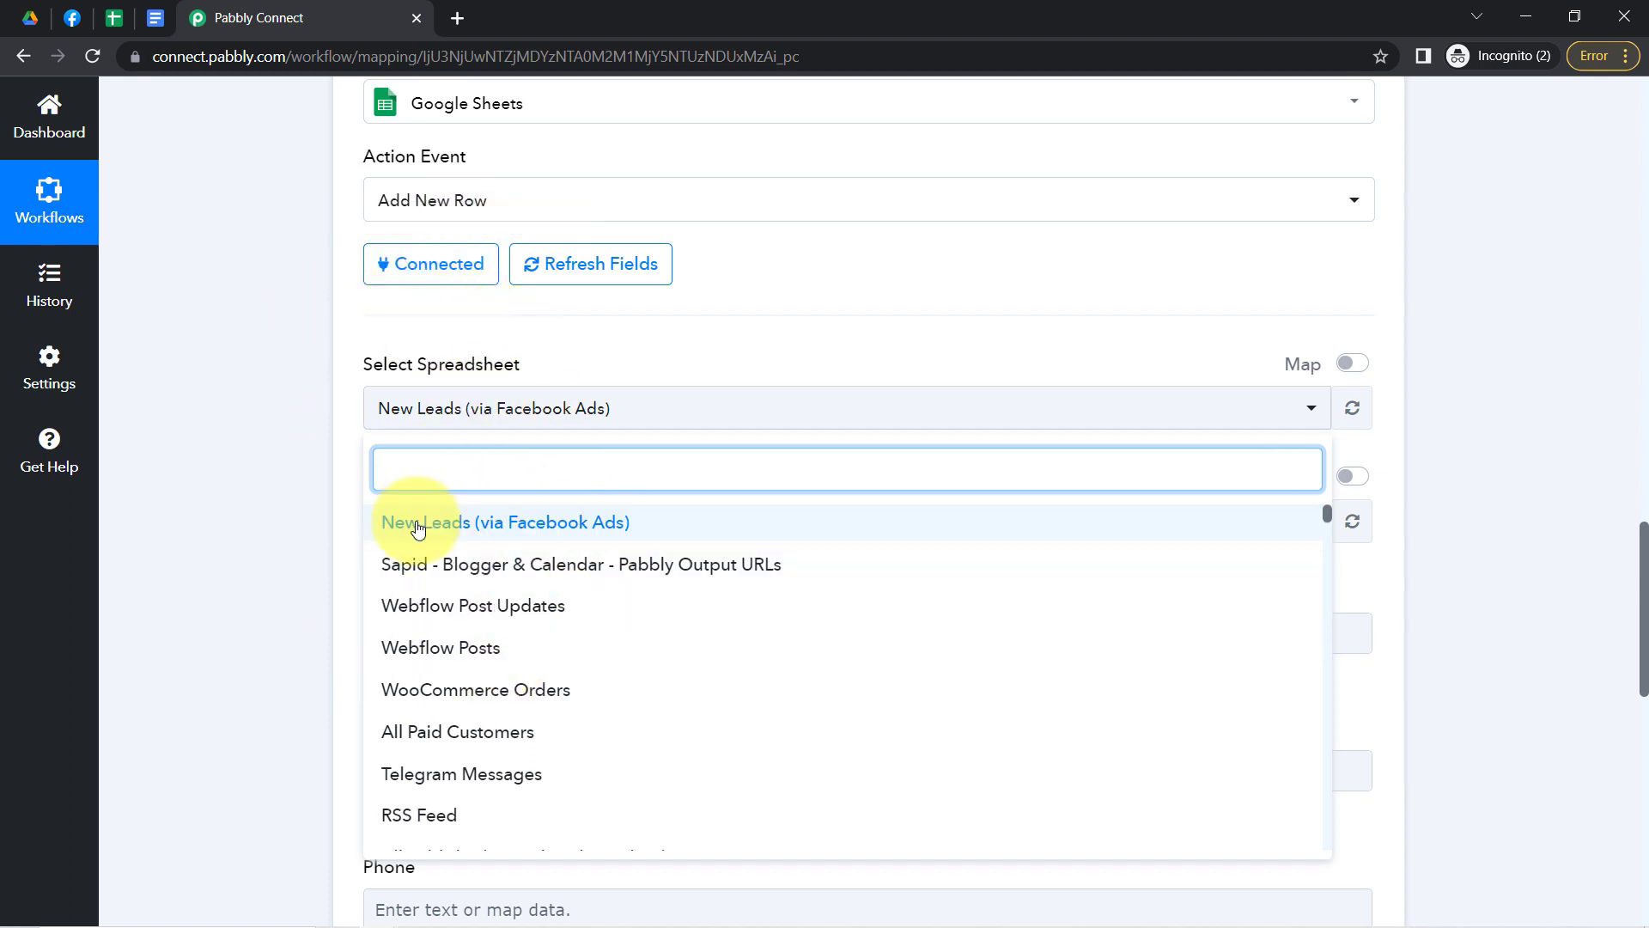
left_click(112, 19)
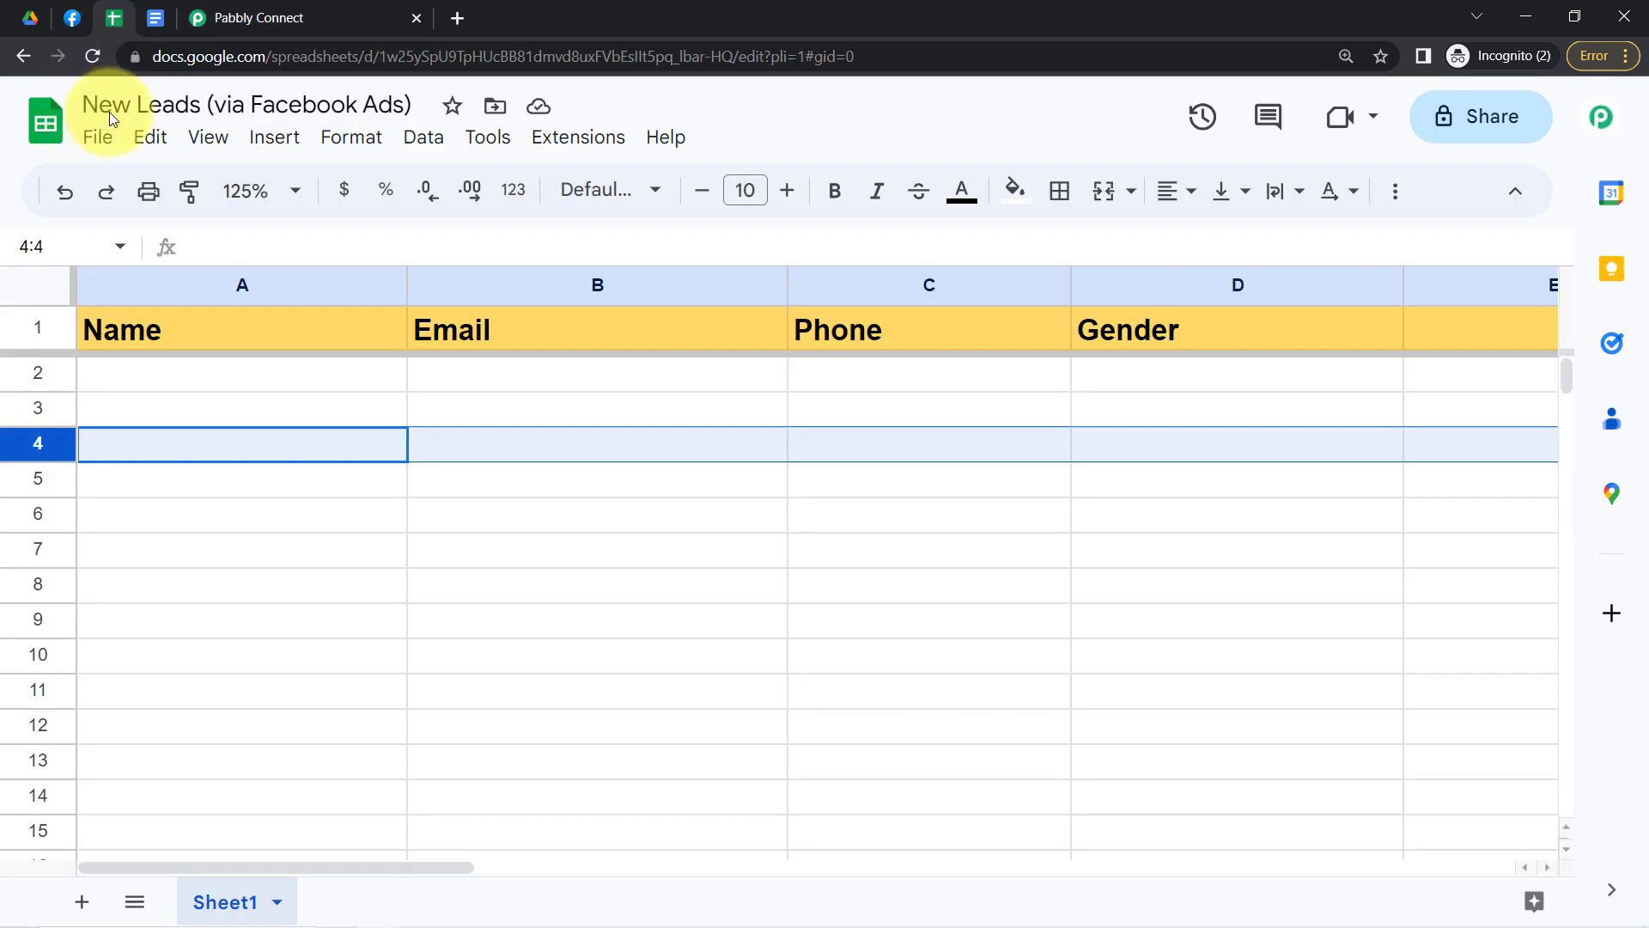
left_click_drag(104, 104, 393, 104)
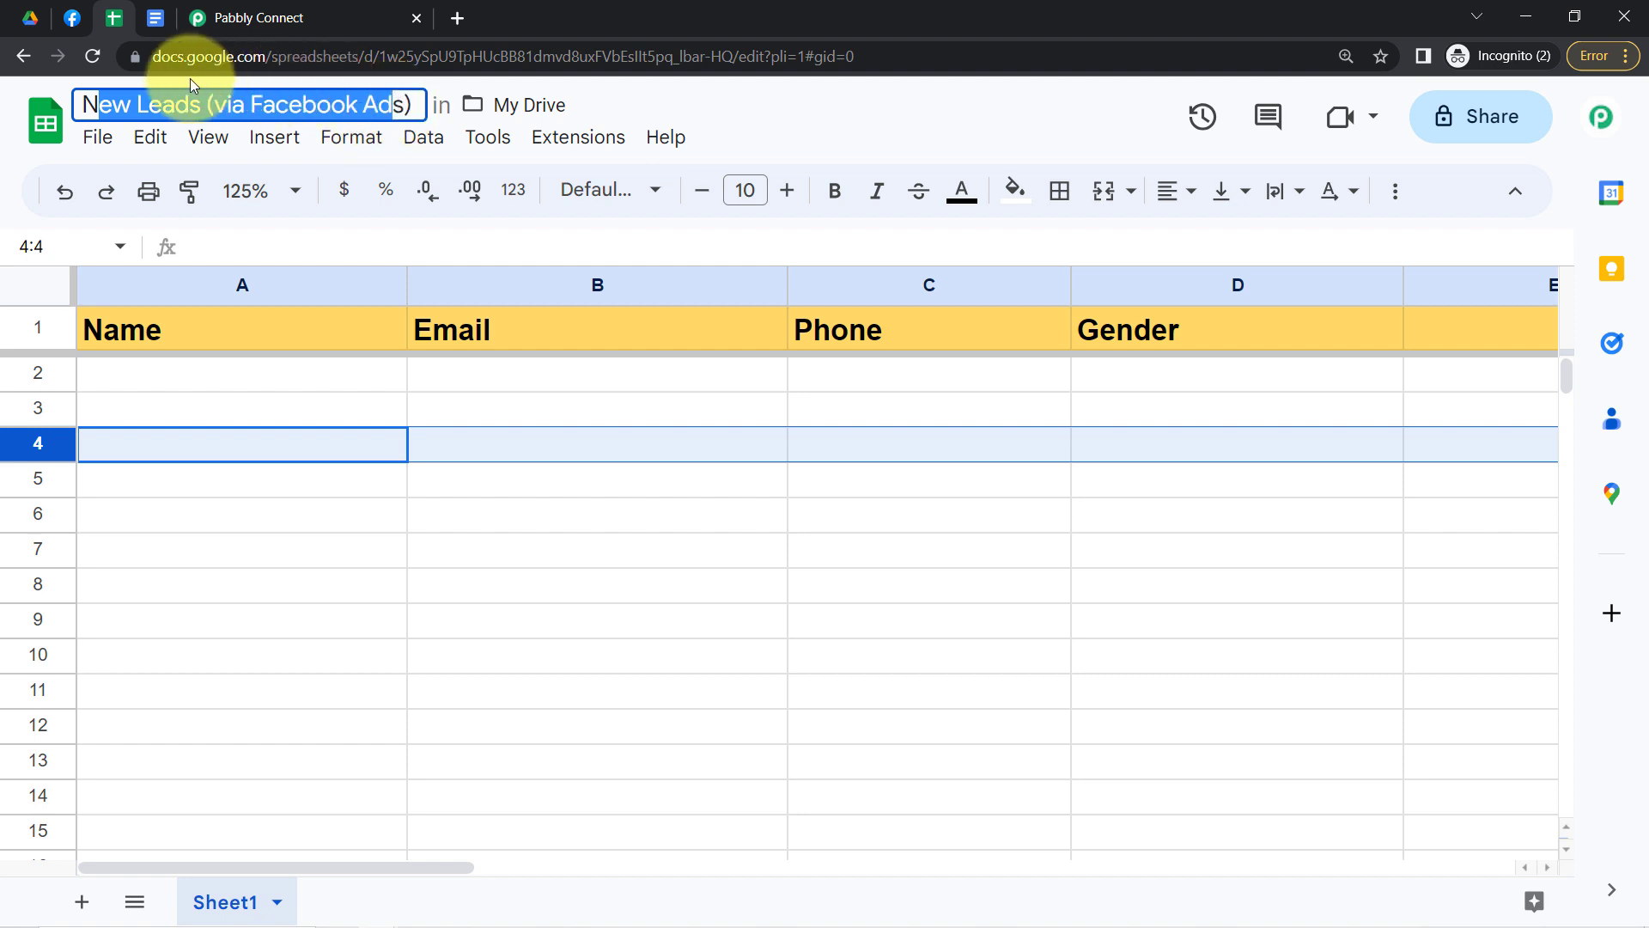
left_click(331, 18)
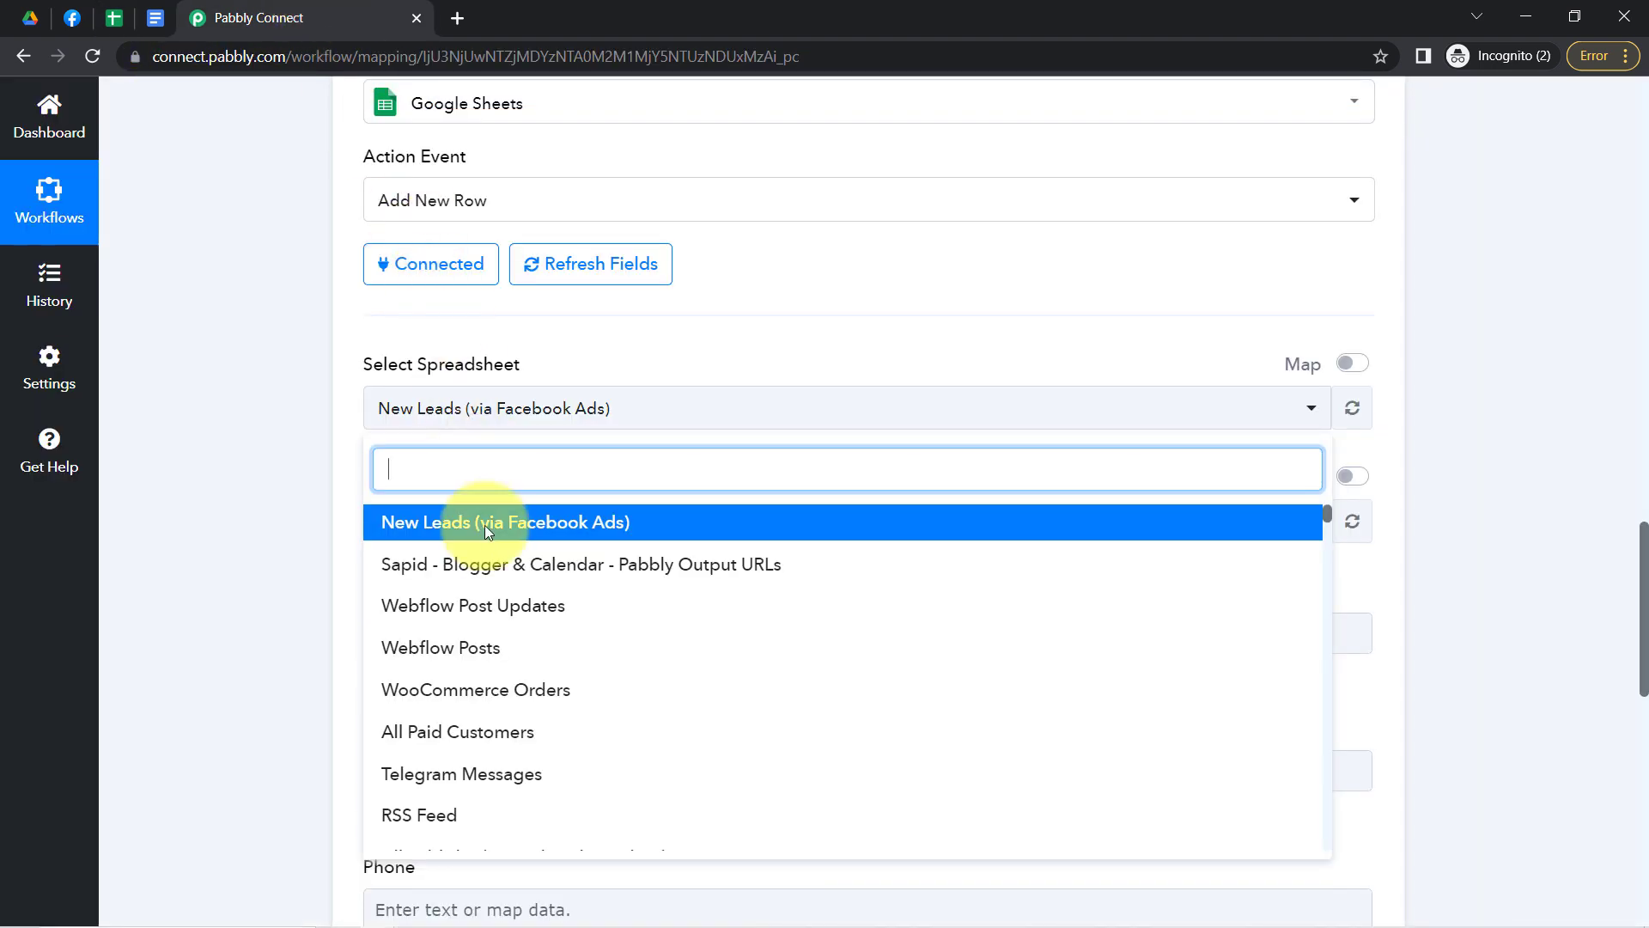
left_click(530, 524)
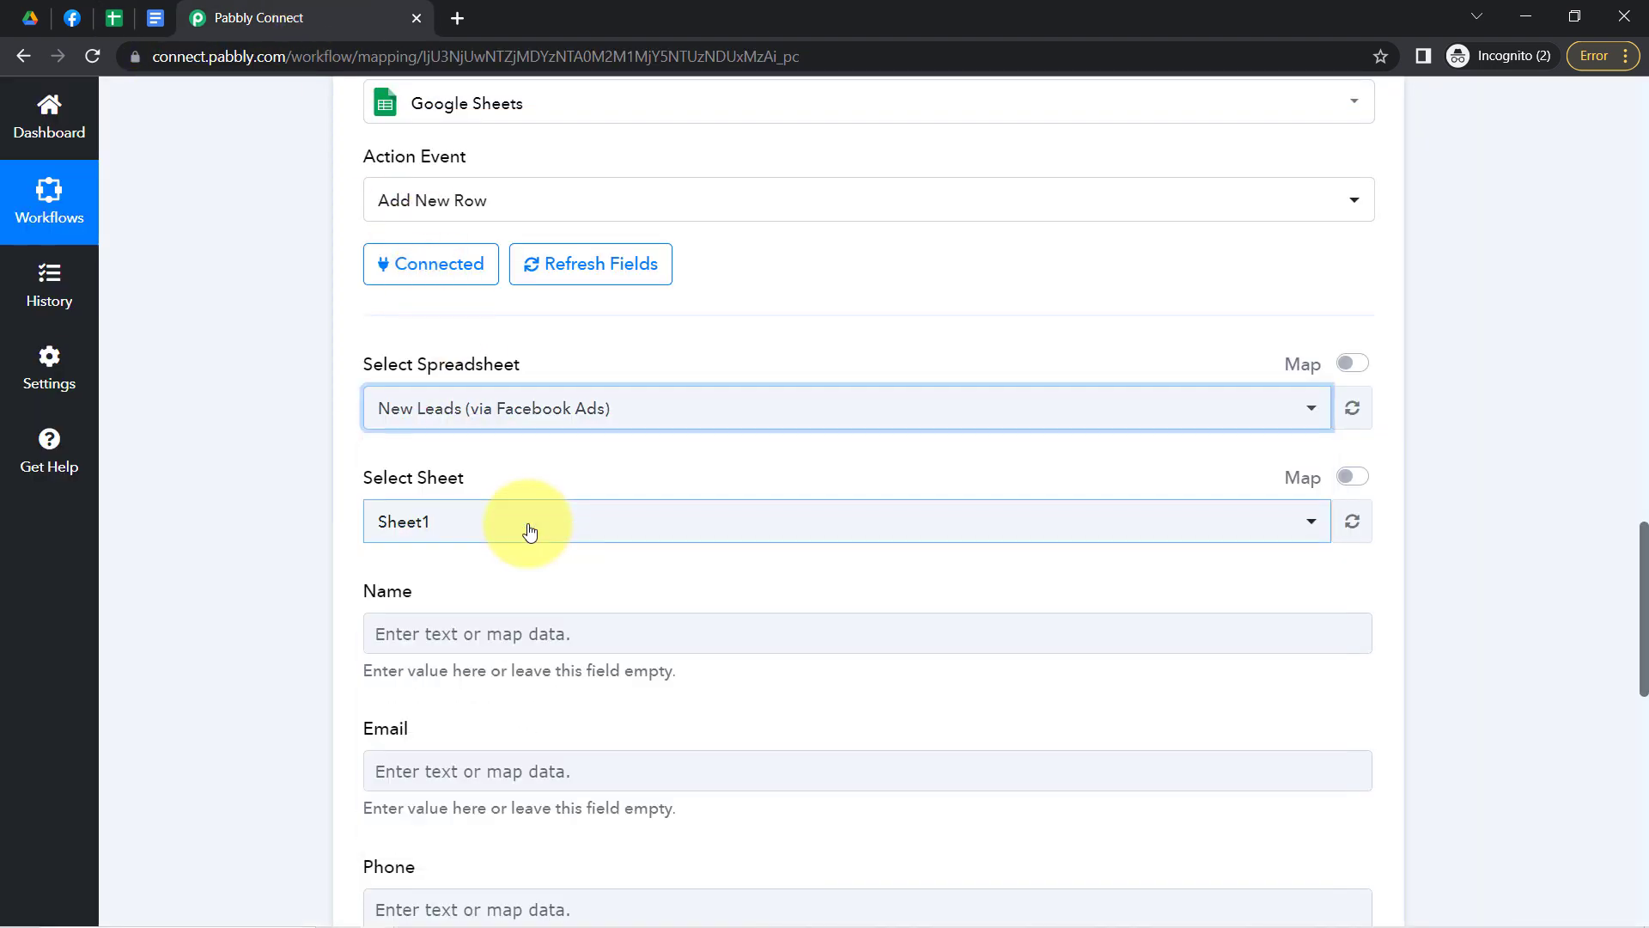
- Compare the spreadsheet's tab name in Google Sheets with the sheet chosen in the Add New Row action
left_click(113, 18)
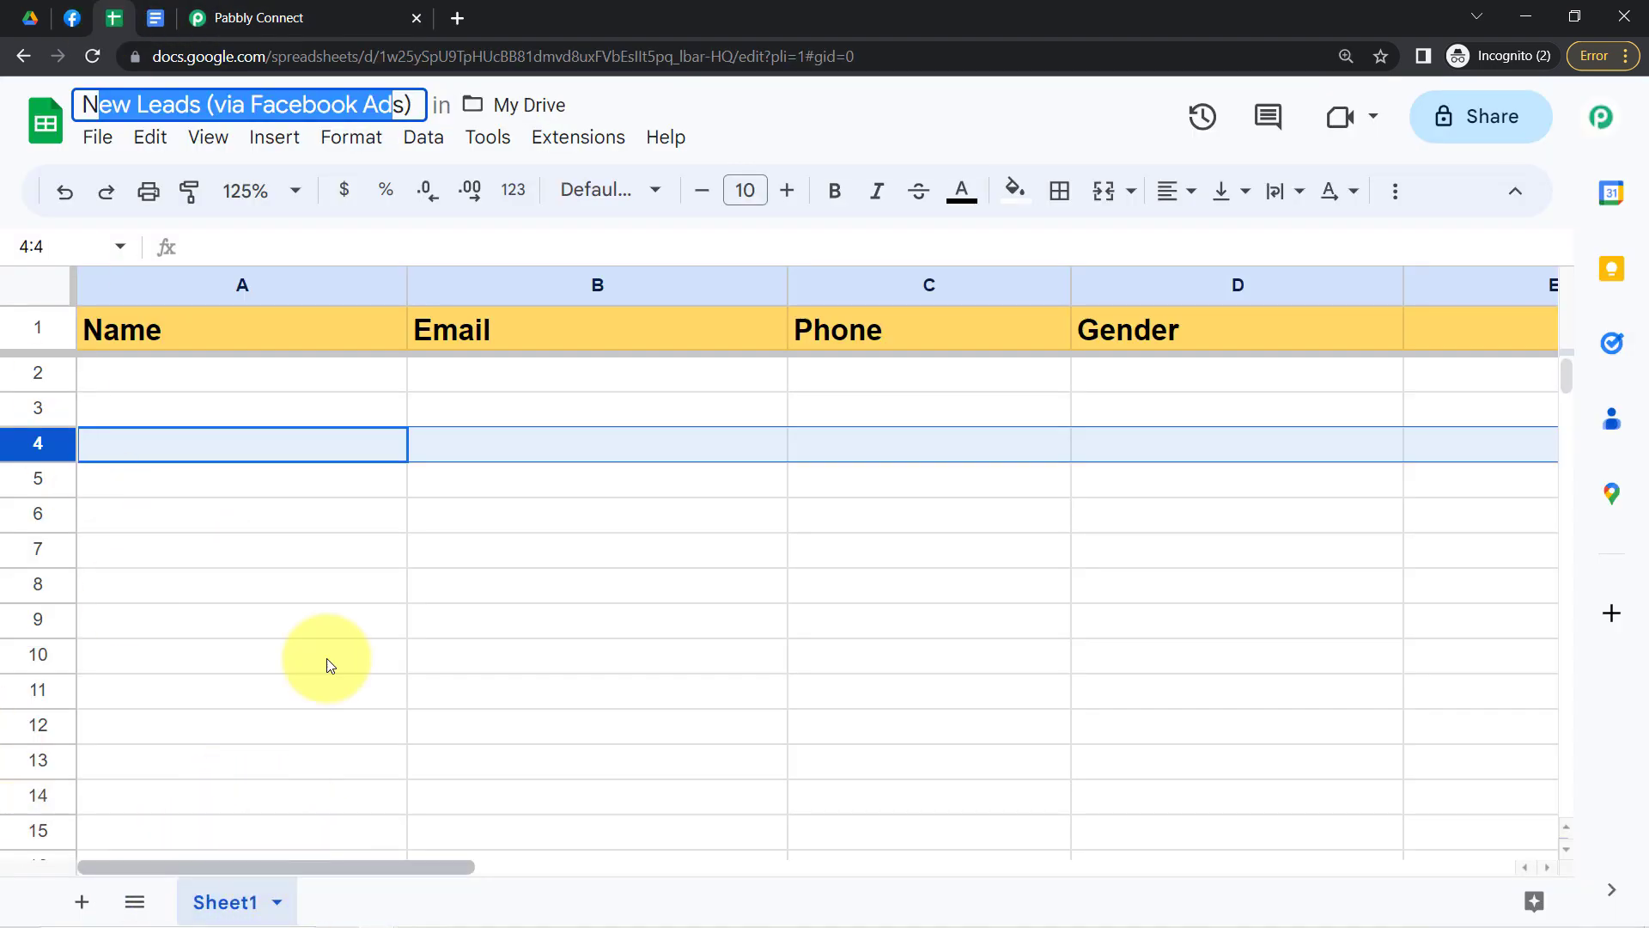
left_click(258, 17)
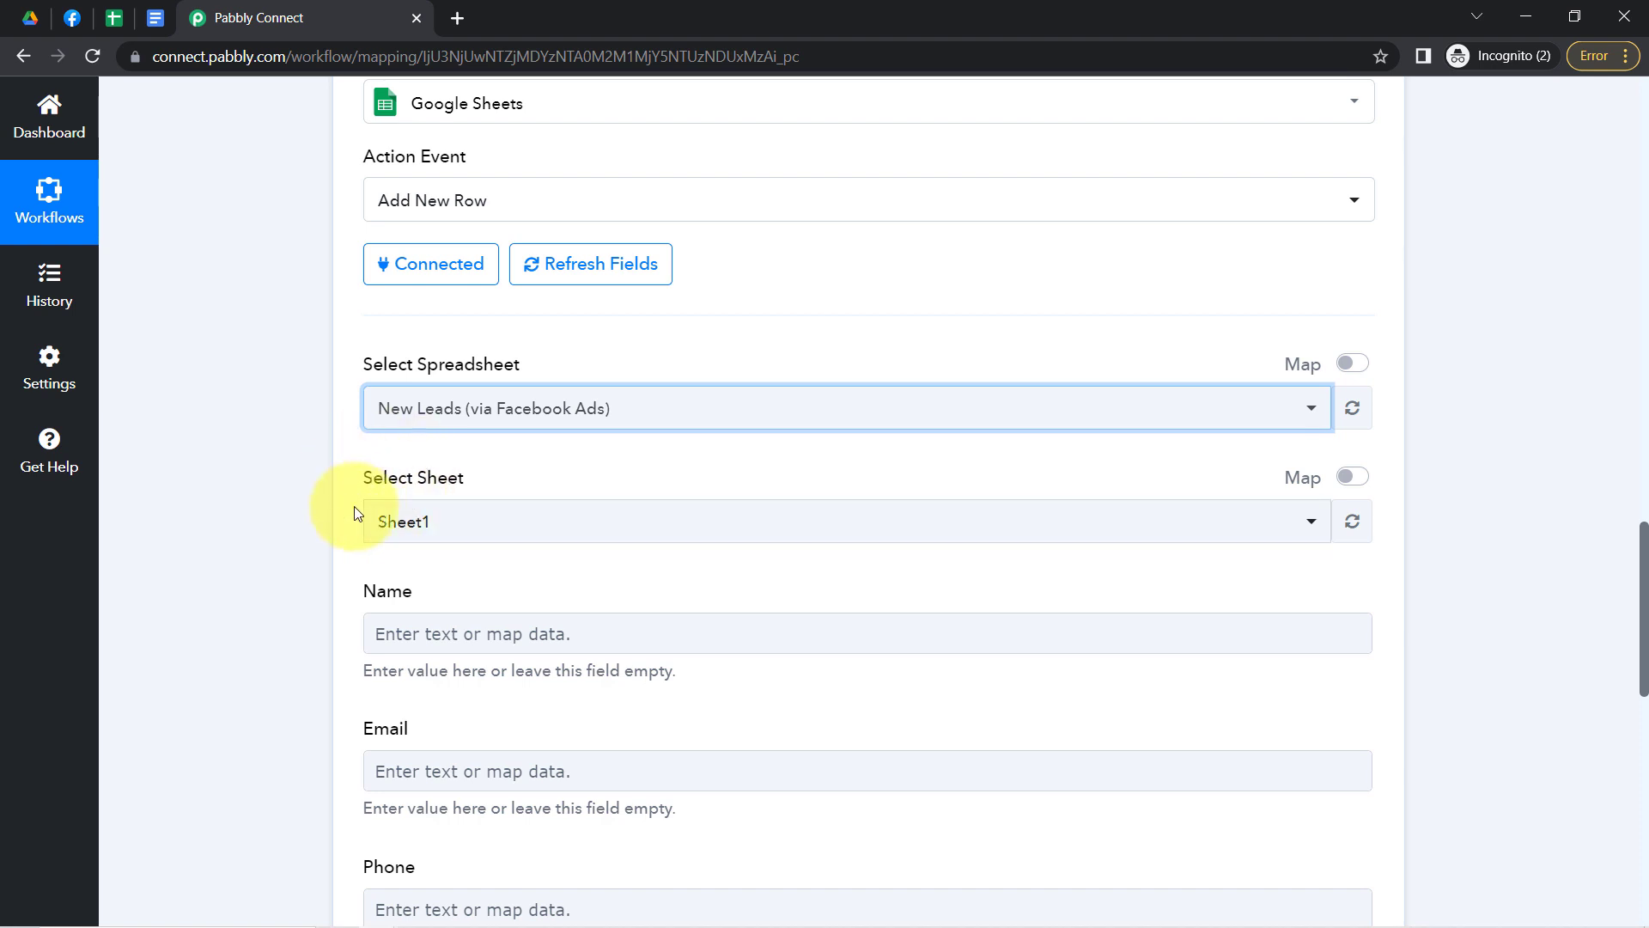
left_click(389, 519)
left_click(306, 482)
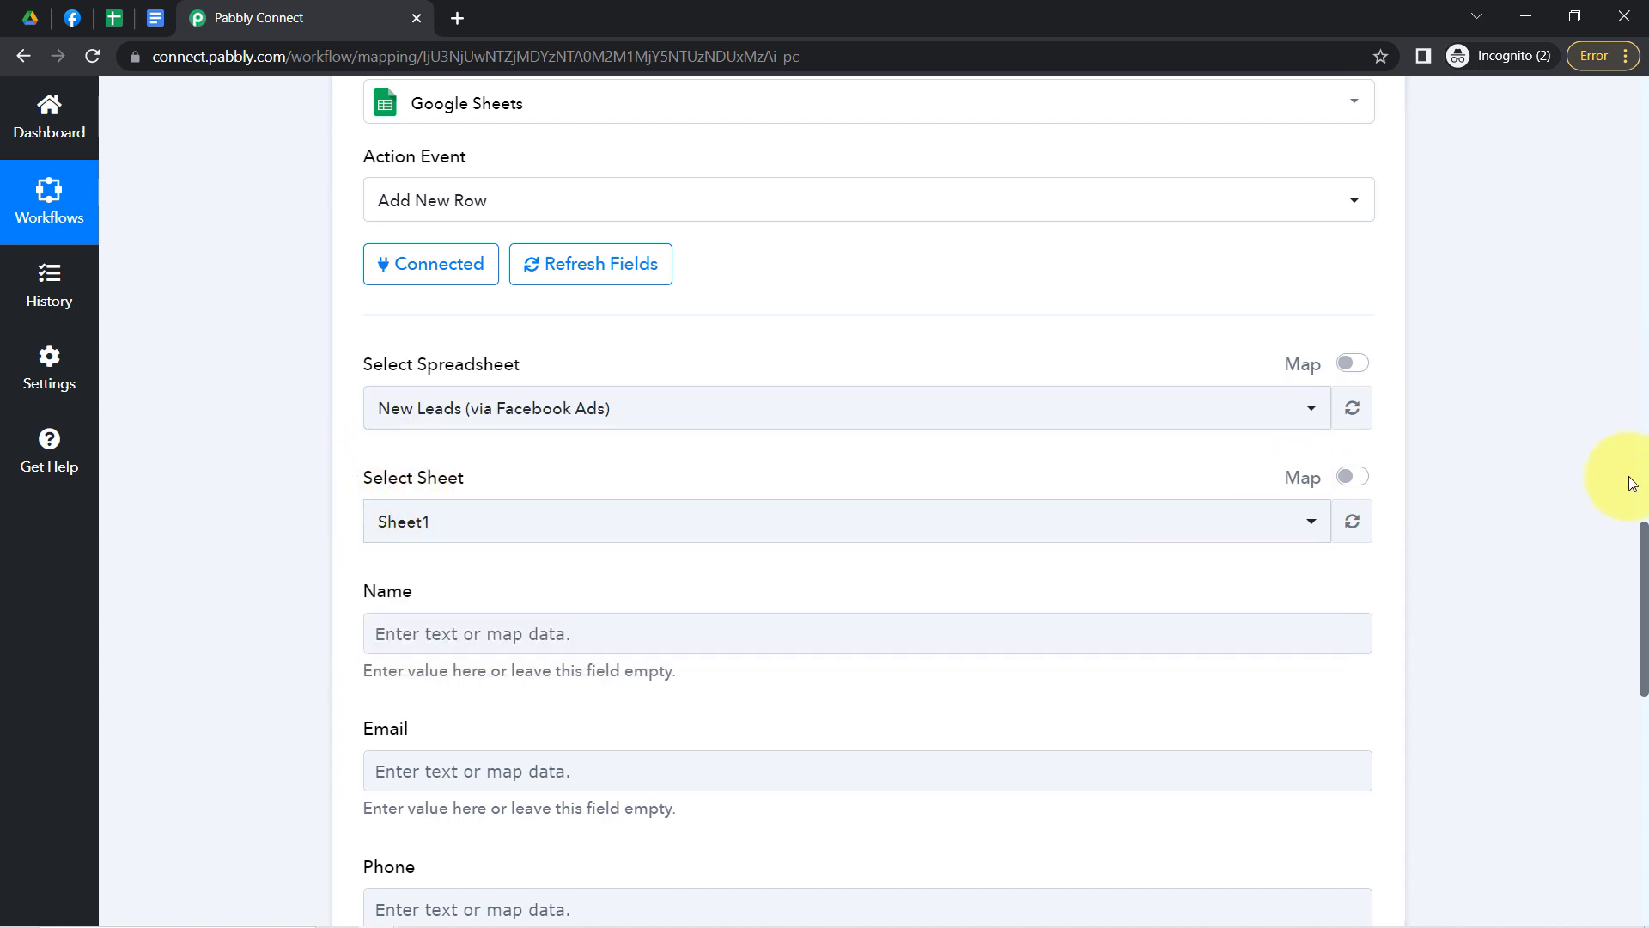
- Compare the spreadsheet's Name, Email, Phone and Gender columns with the matching fields in the Add New Row action
left_click_drag(1644, 542, 1645, 593)
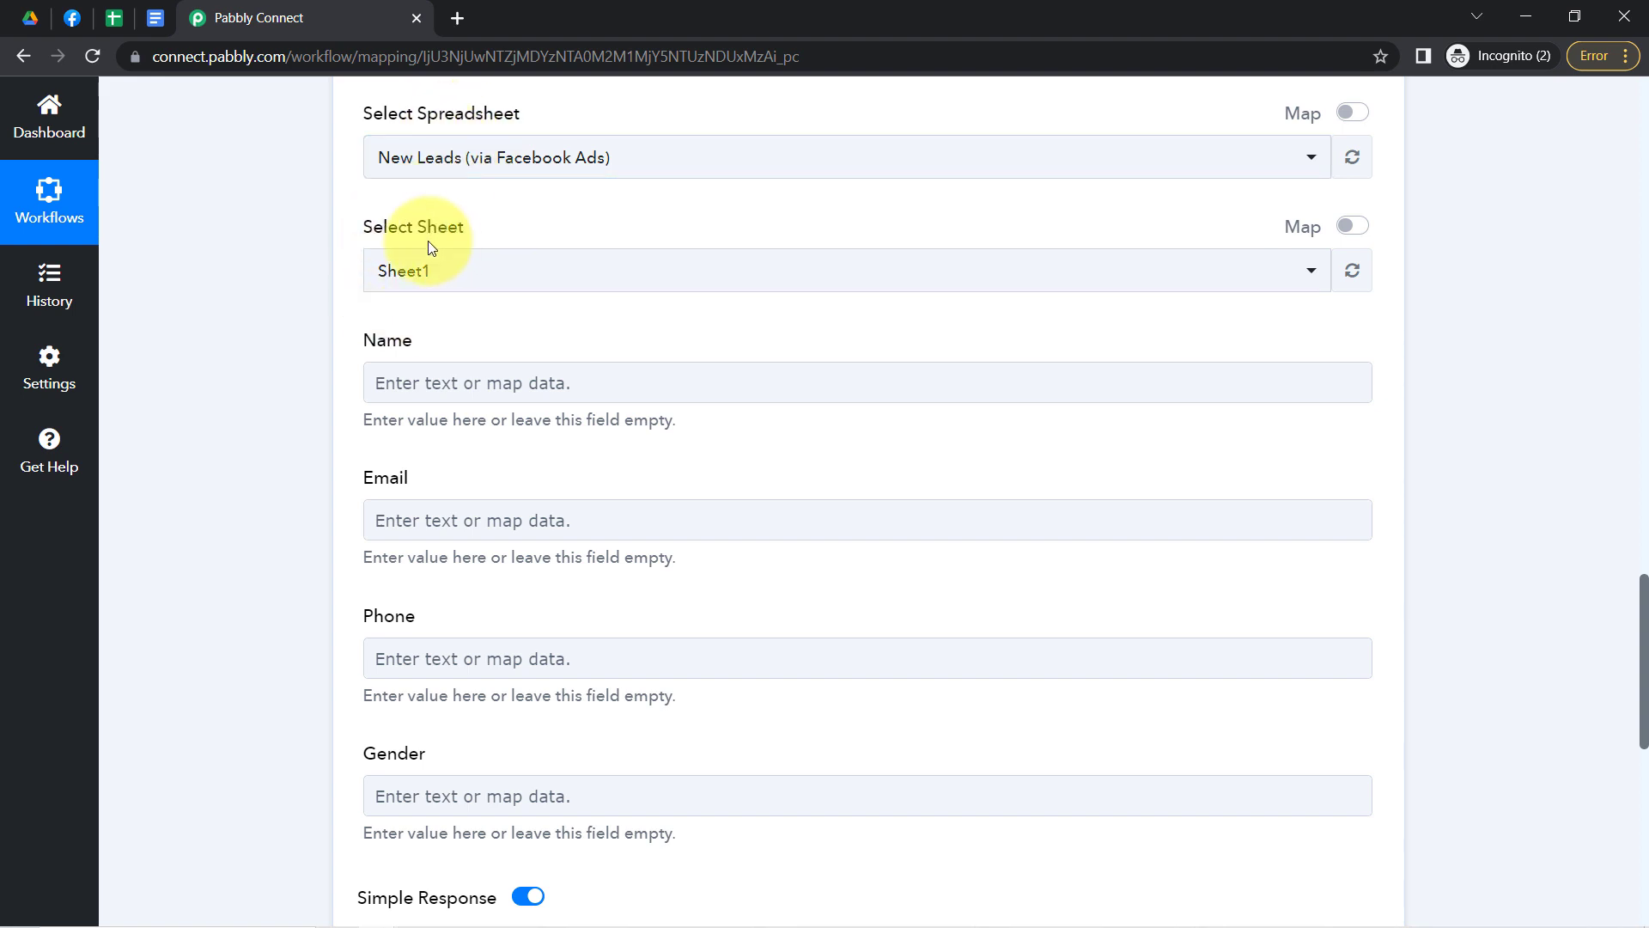
left_click(107, 19)
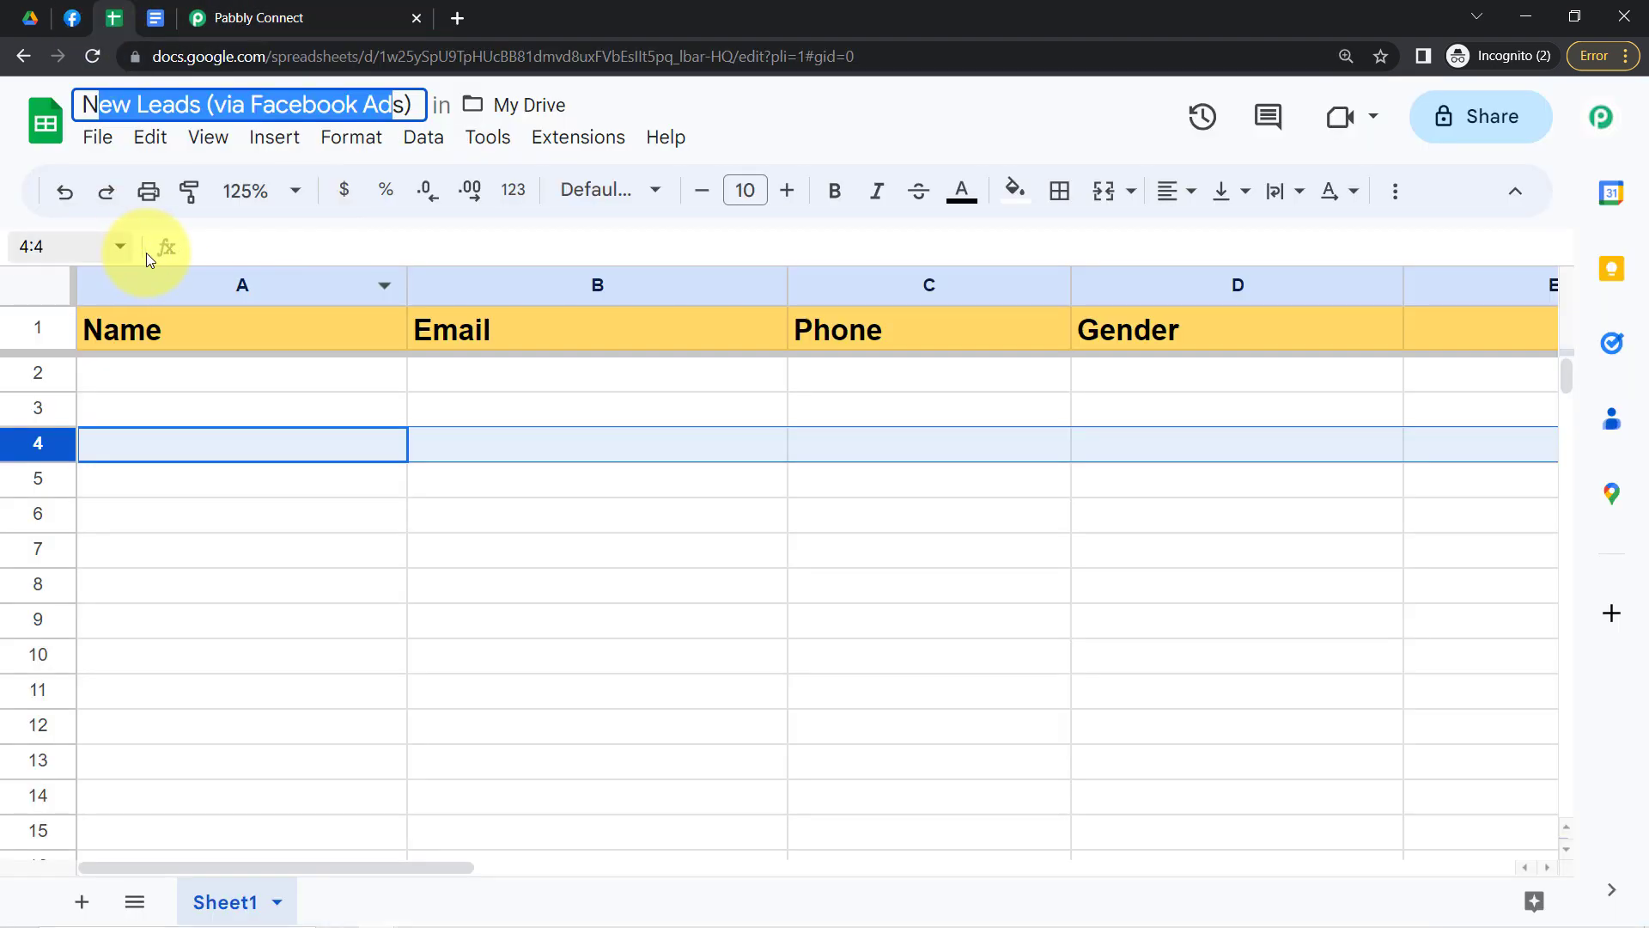
left_click(169, 273)
left_click(515, 288)
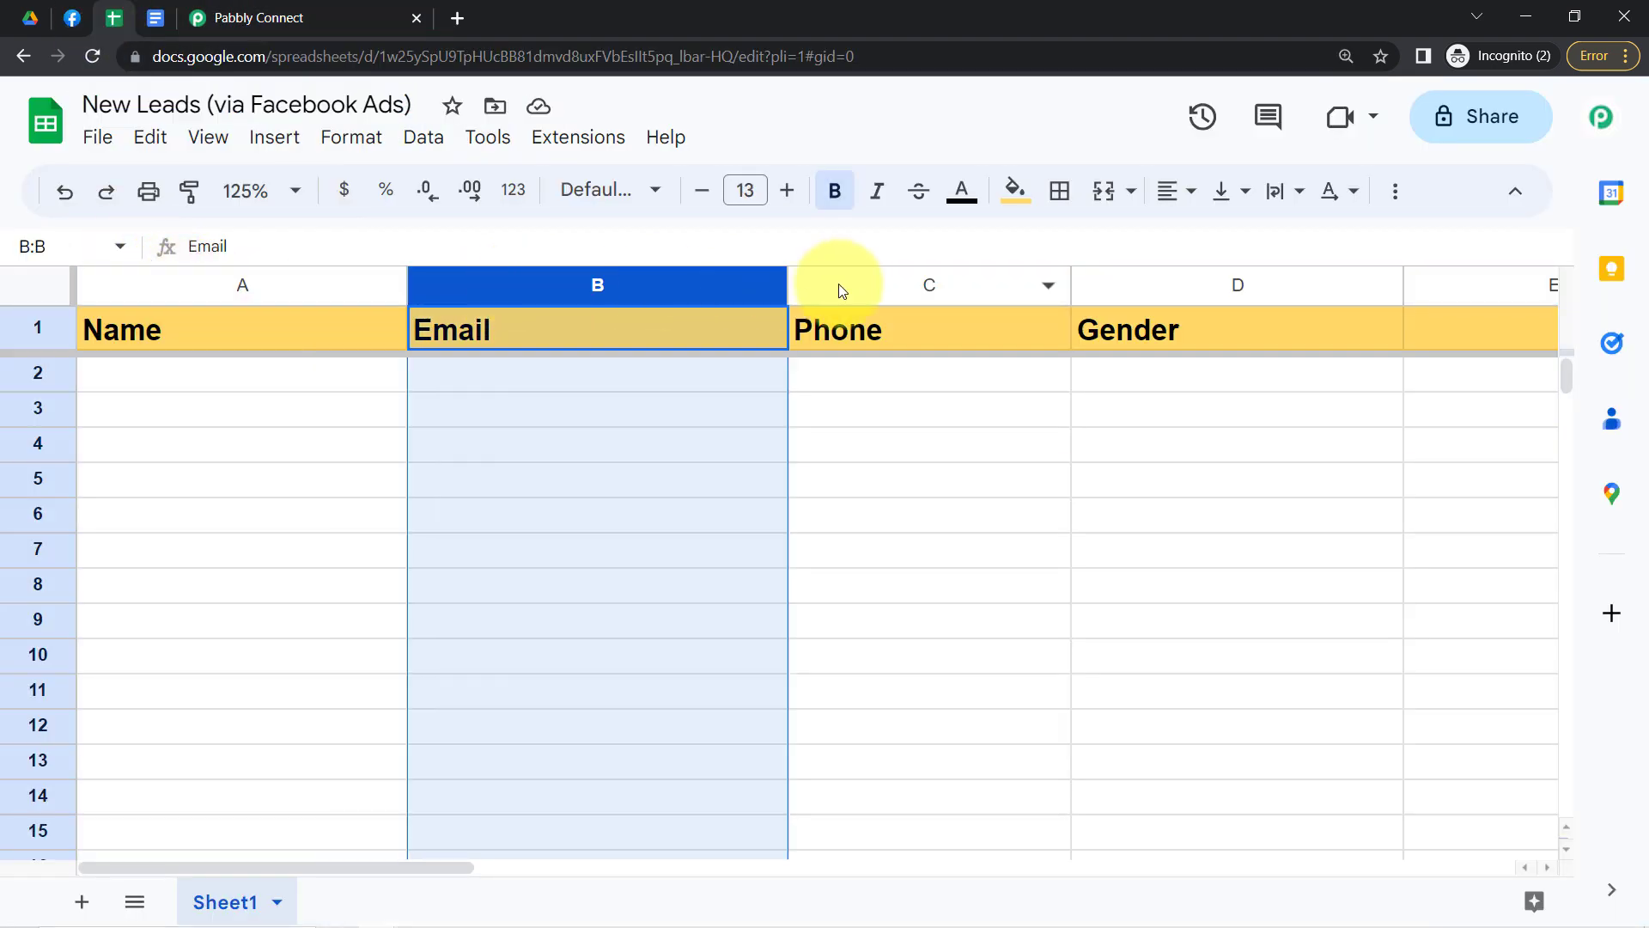
left_click(882, 284)
left_click(1170, 276)
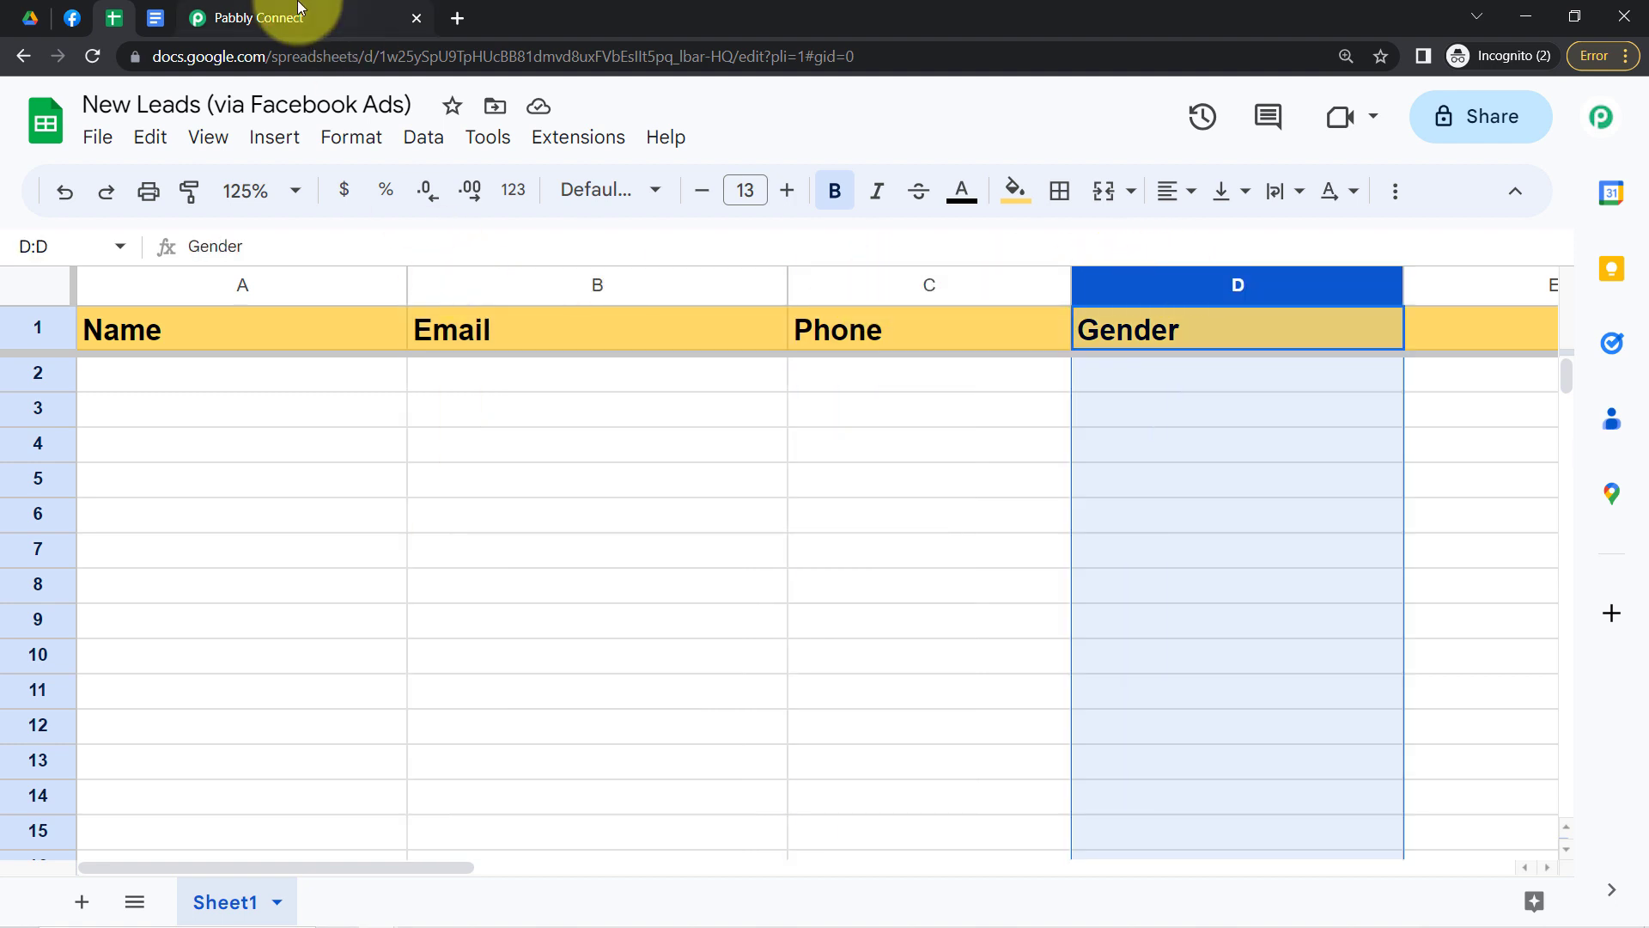
left_click(297, 13)
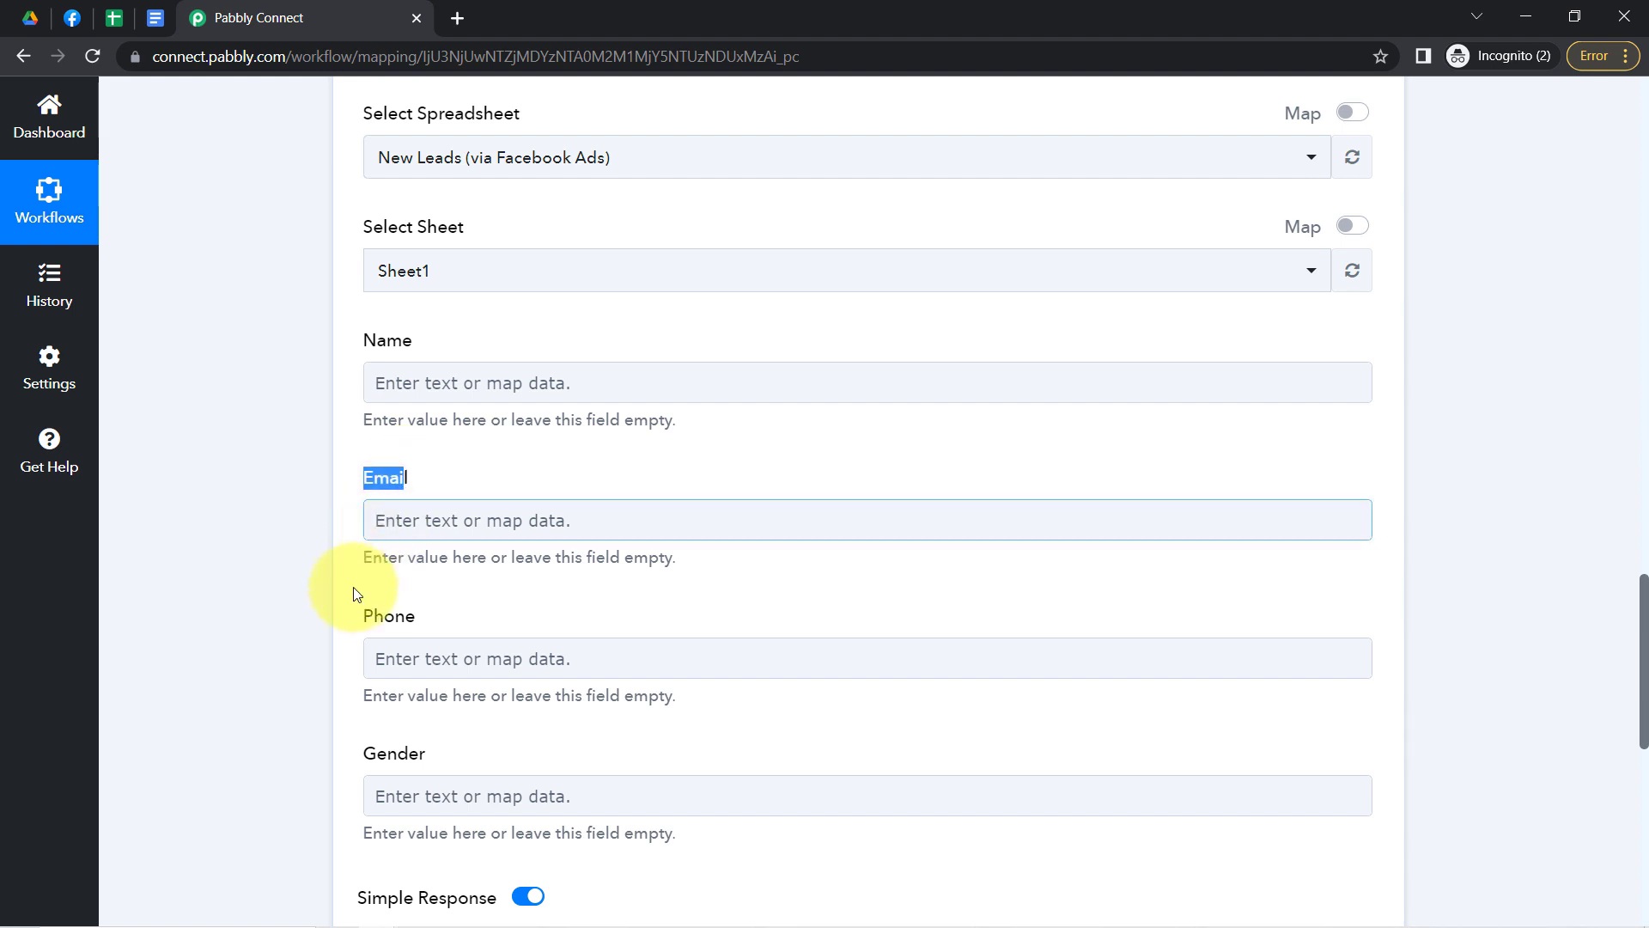
left_click_drag(364, 616, 404, 615)
left_click_drag(351, 747, 429, 753)
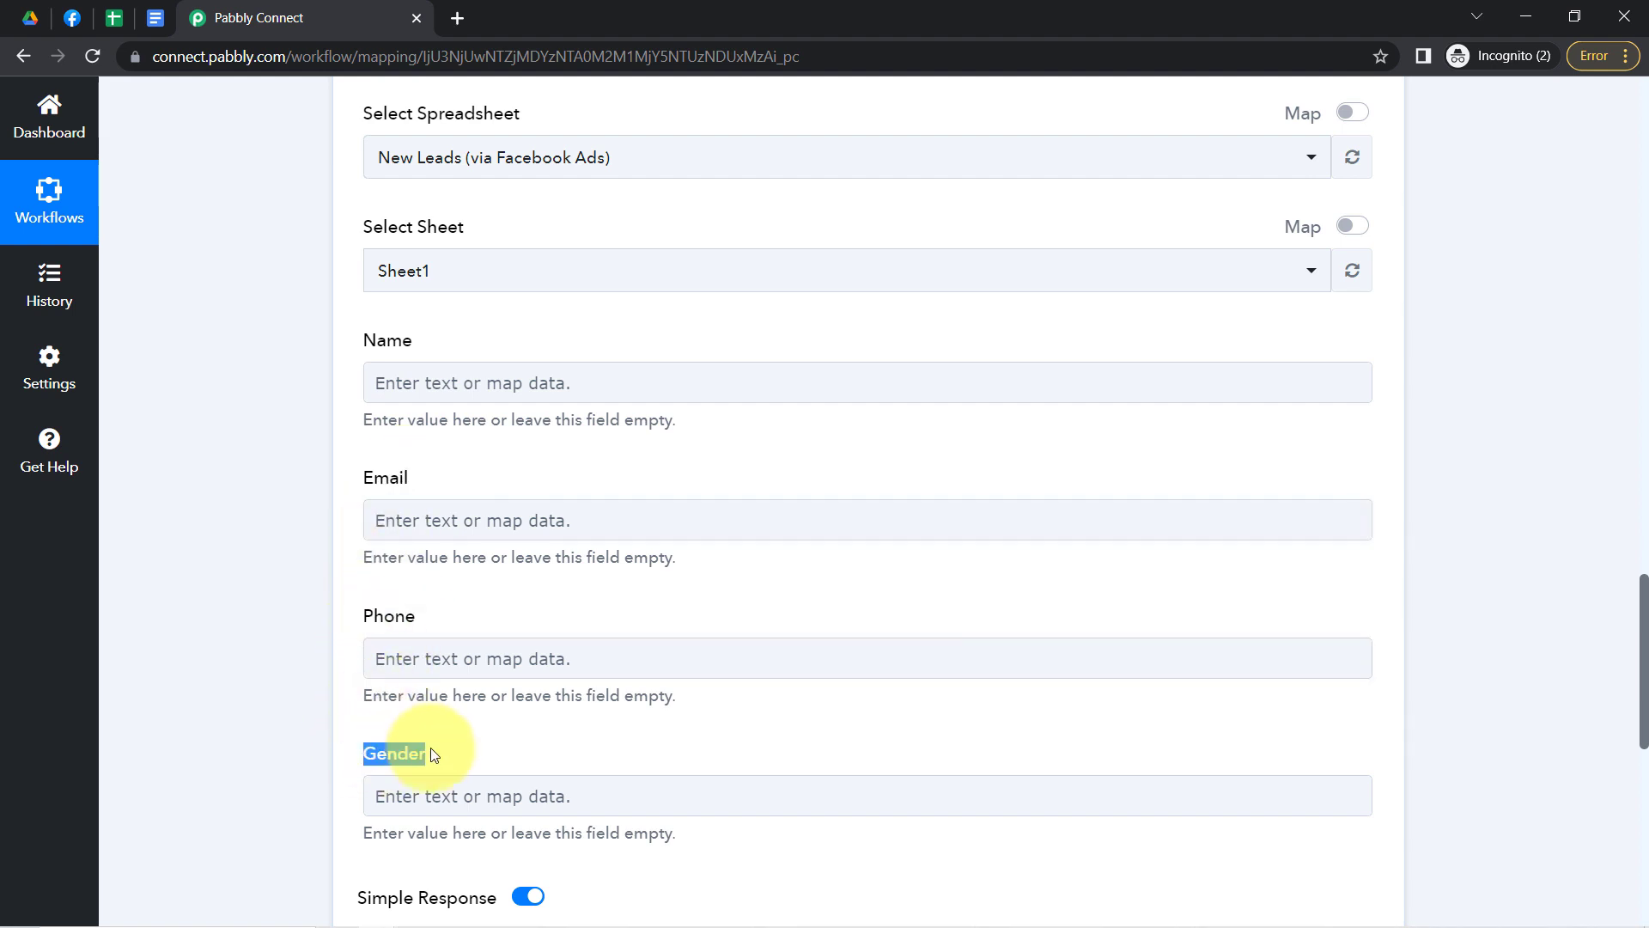
left_click(120, 12)
left_click(541, 421)
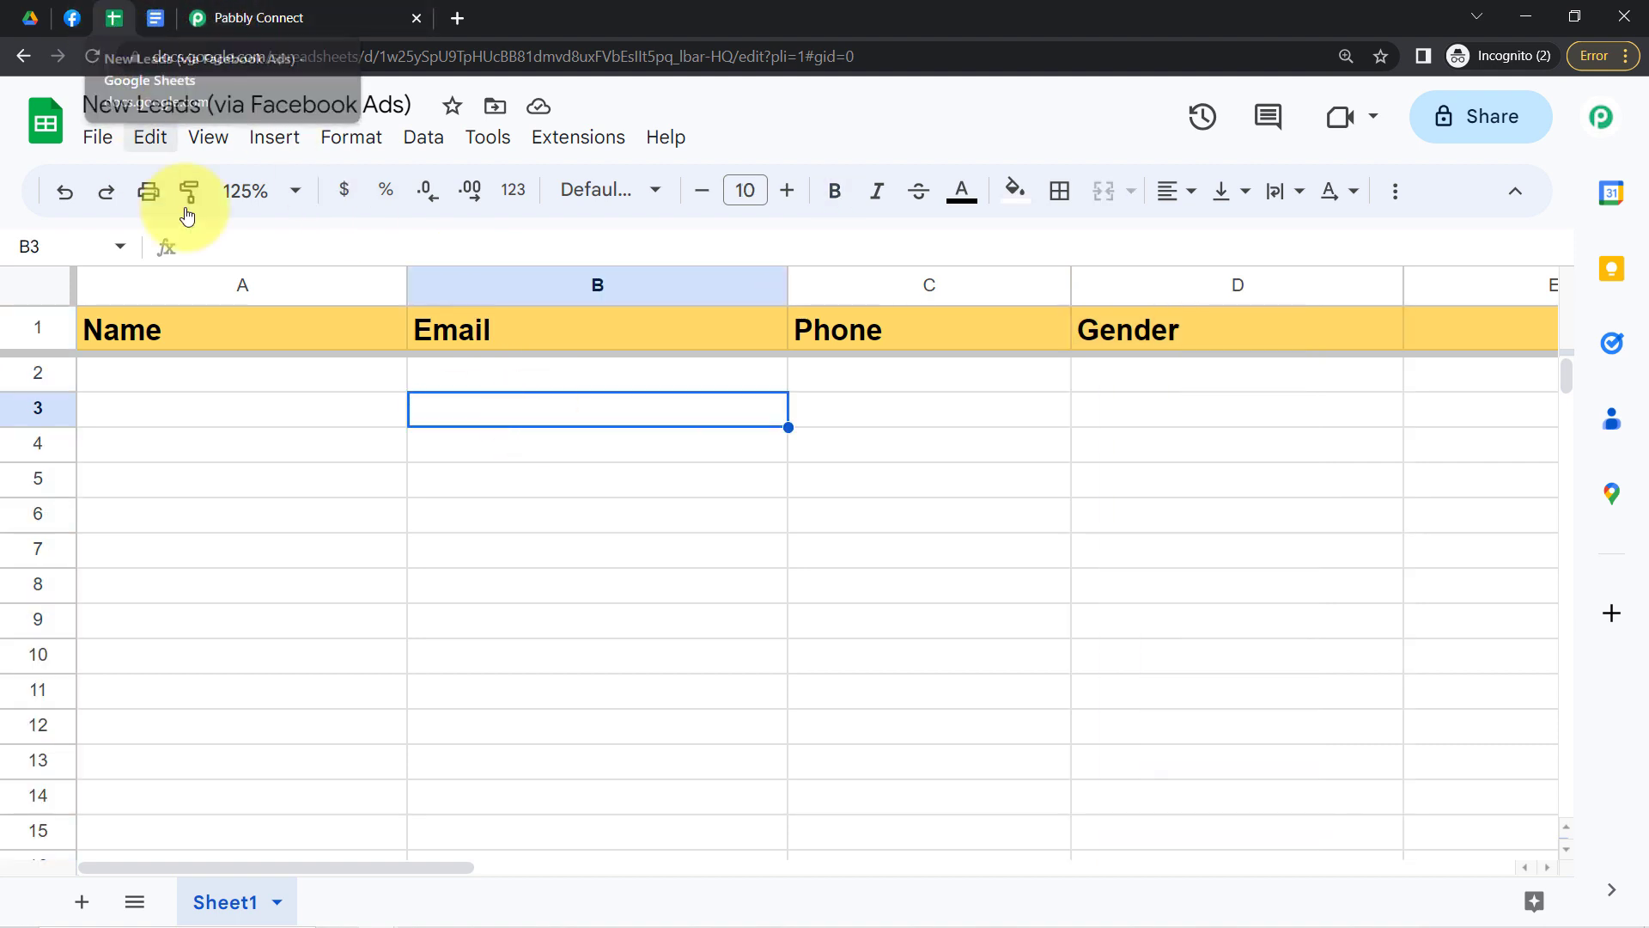
left_click(262, 10)
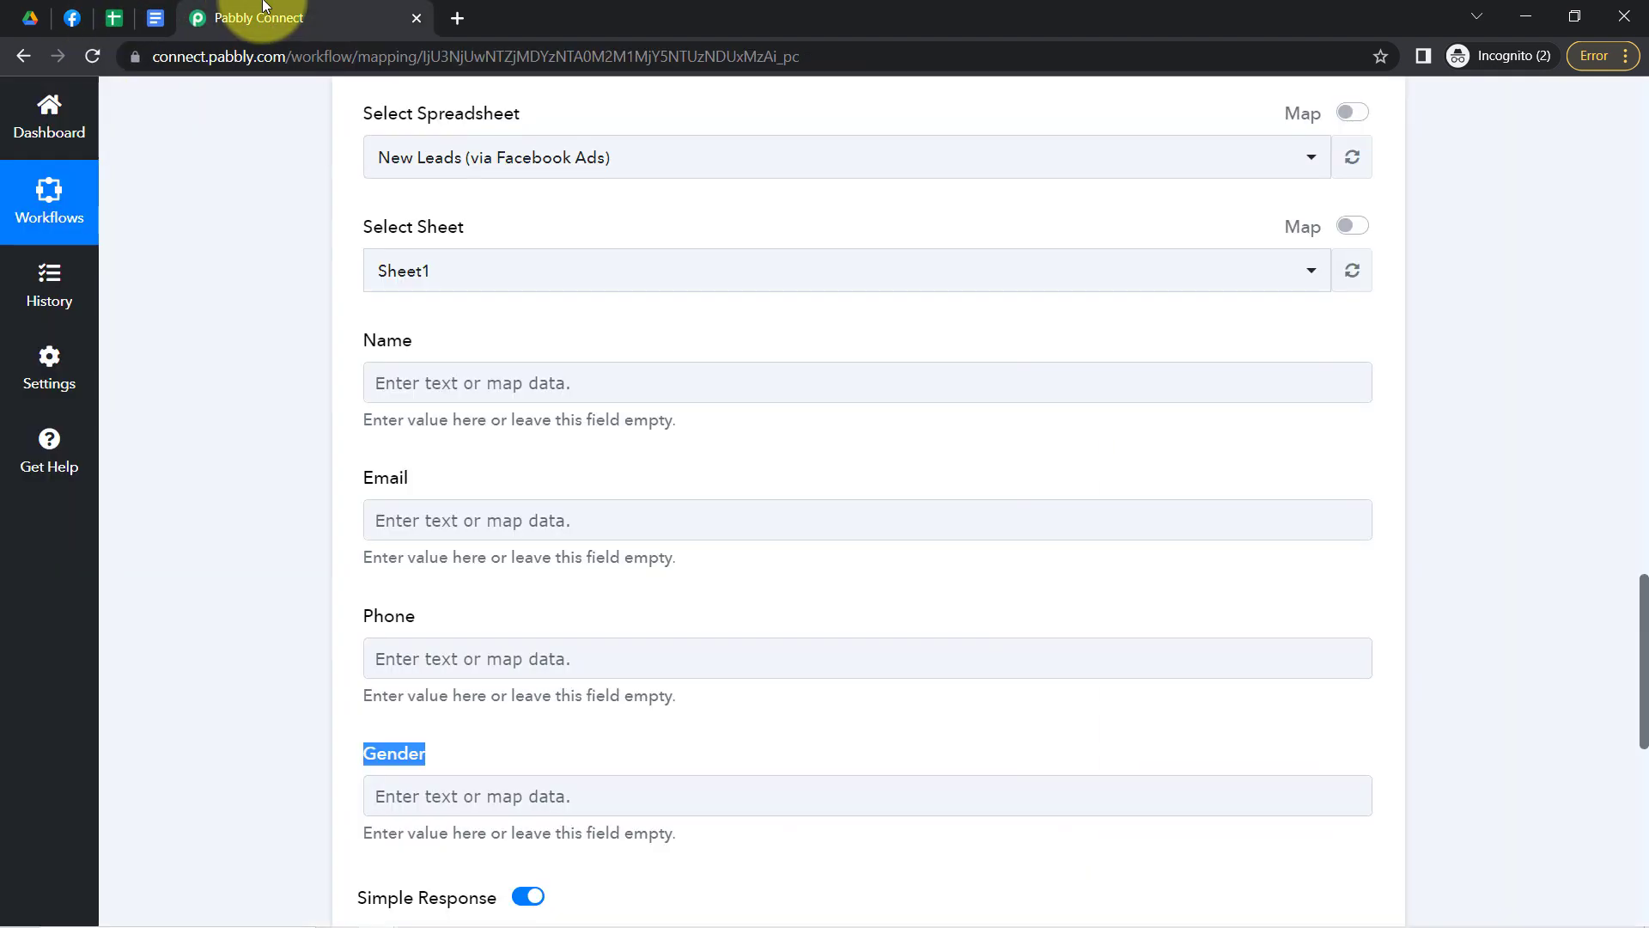
left_click(306, 347)
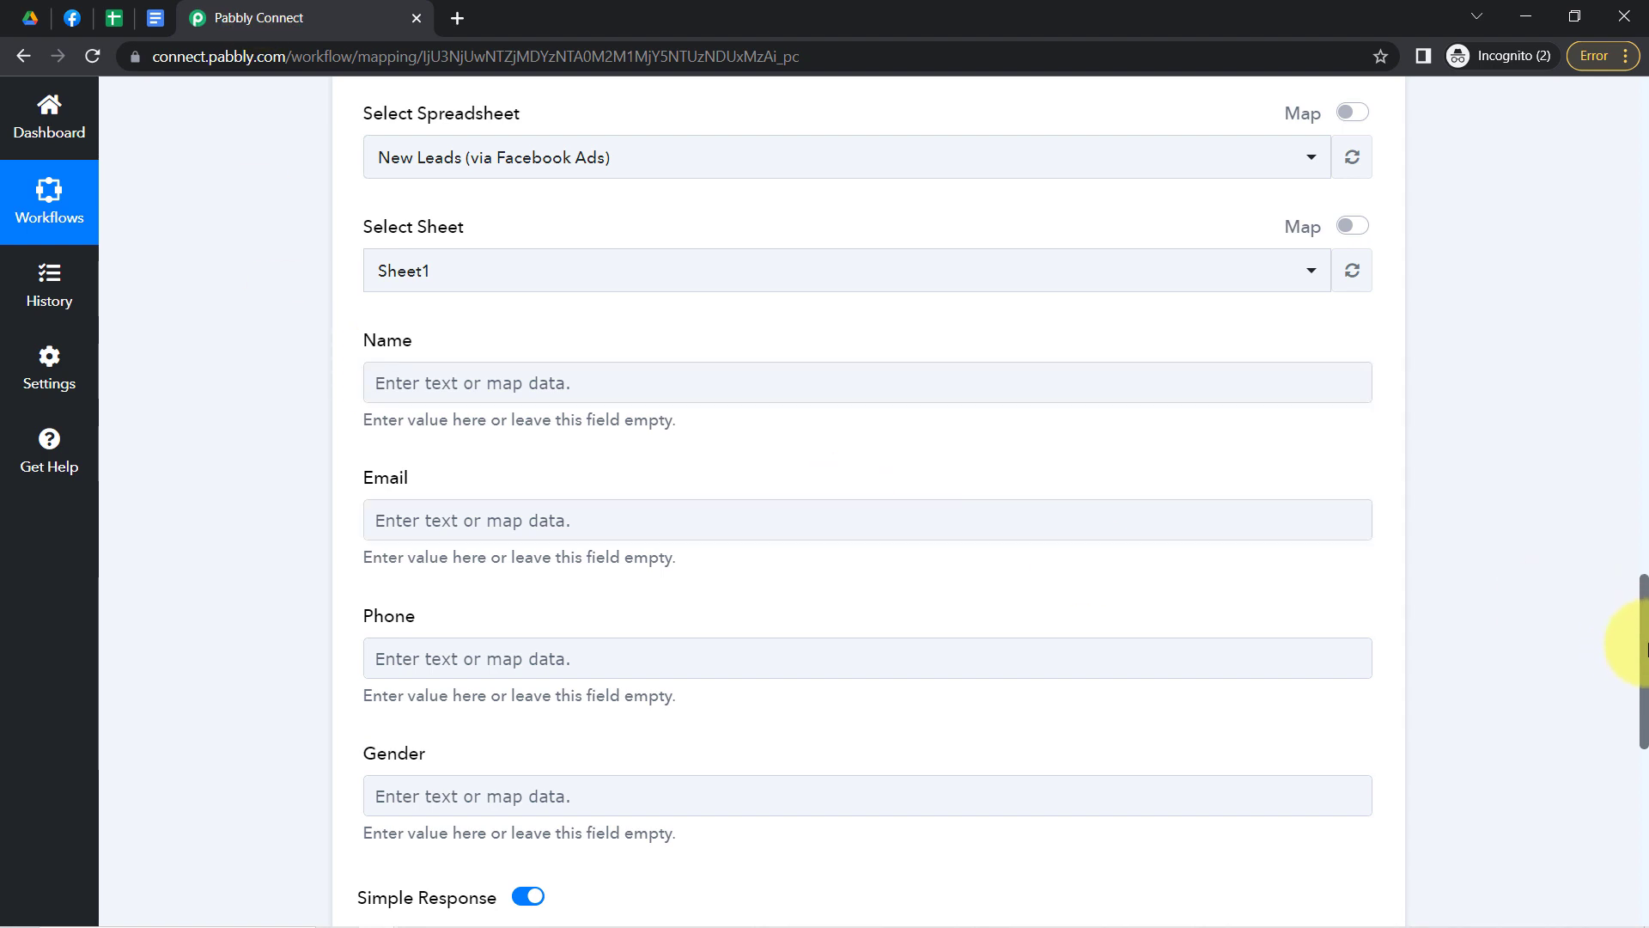
- Map the Name field of the Add New Row action to Res4 Enter Name from the Facebook lead response
left_click_drag(1645, 649, 1581, 407)
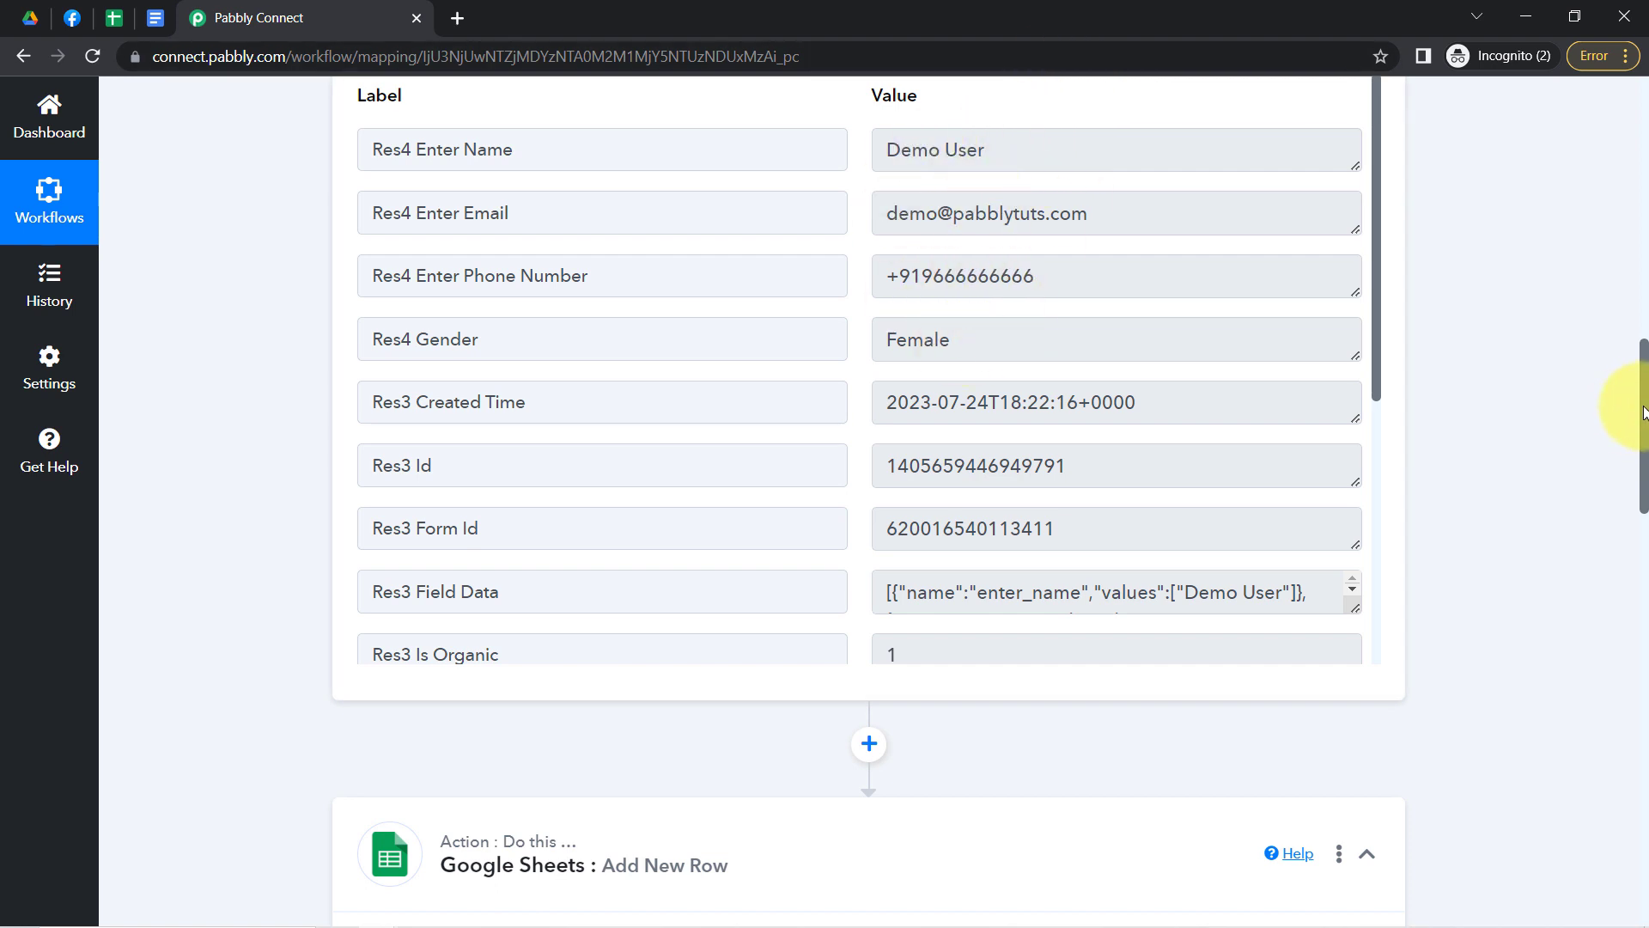
left_click_drag(1644, 412, 1587, 663)
scroll(1587, 664, "down", 1)
left_click(420, 240)
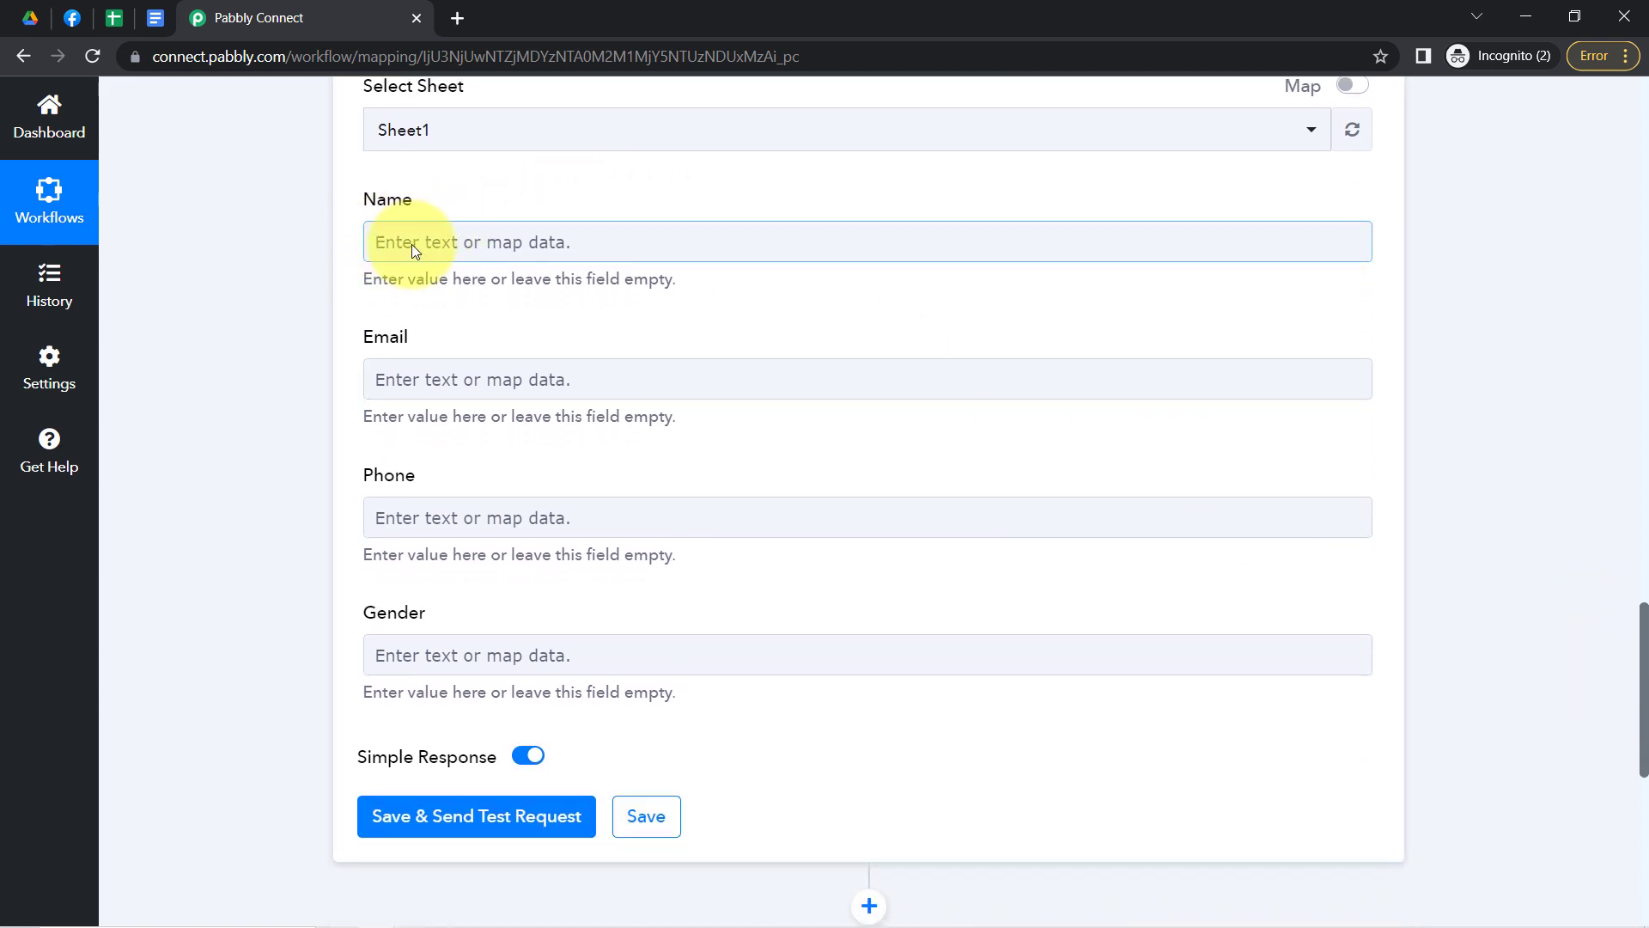
left_click(416, 245)
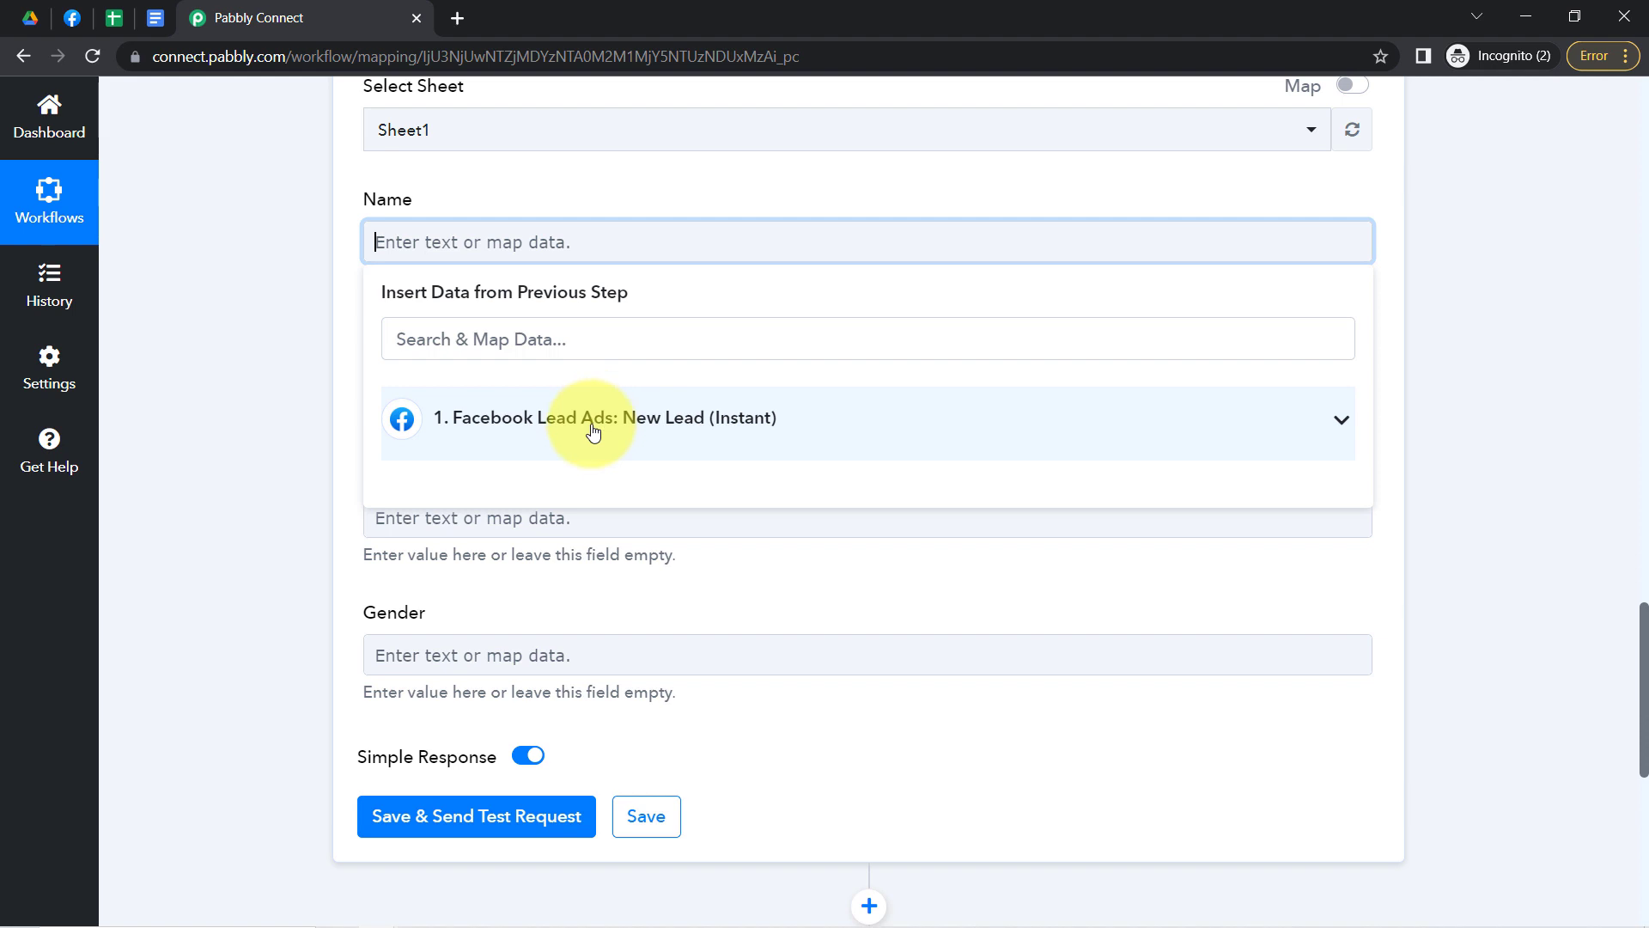
left_click(550, 425)
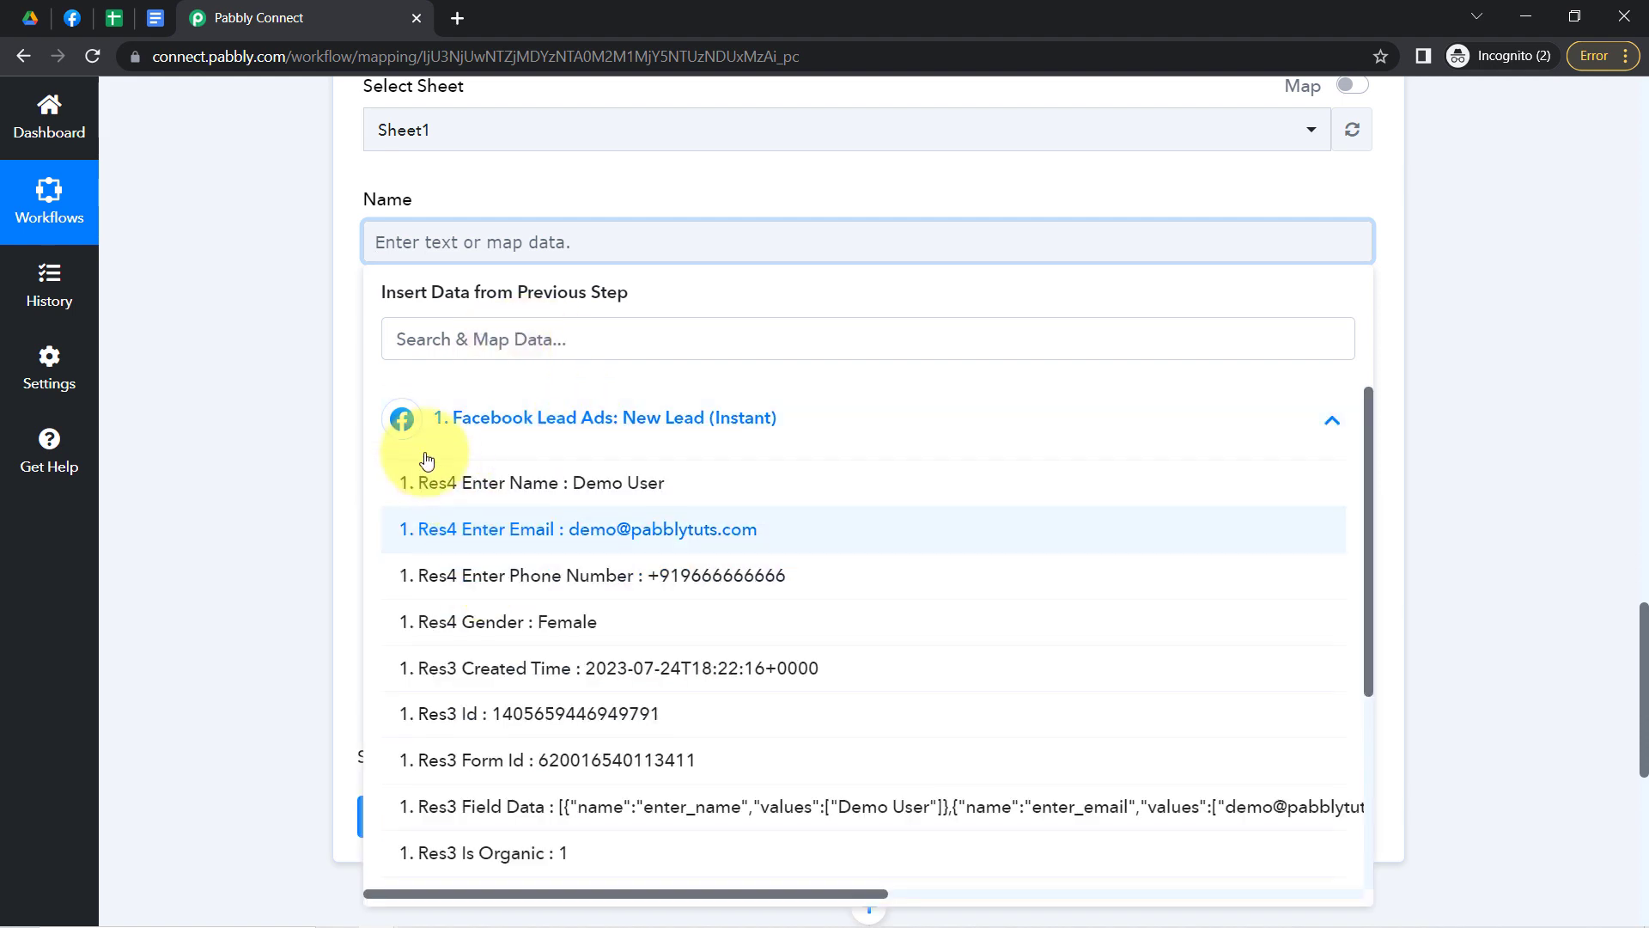
left_click(592, 491)
left_click(307, 237)
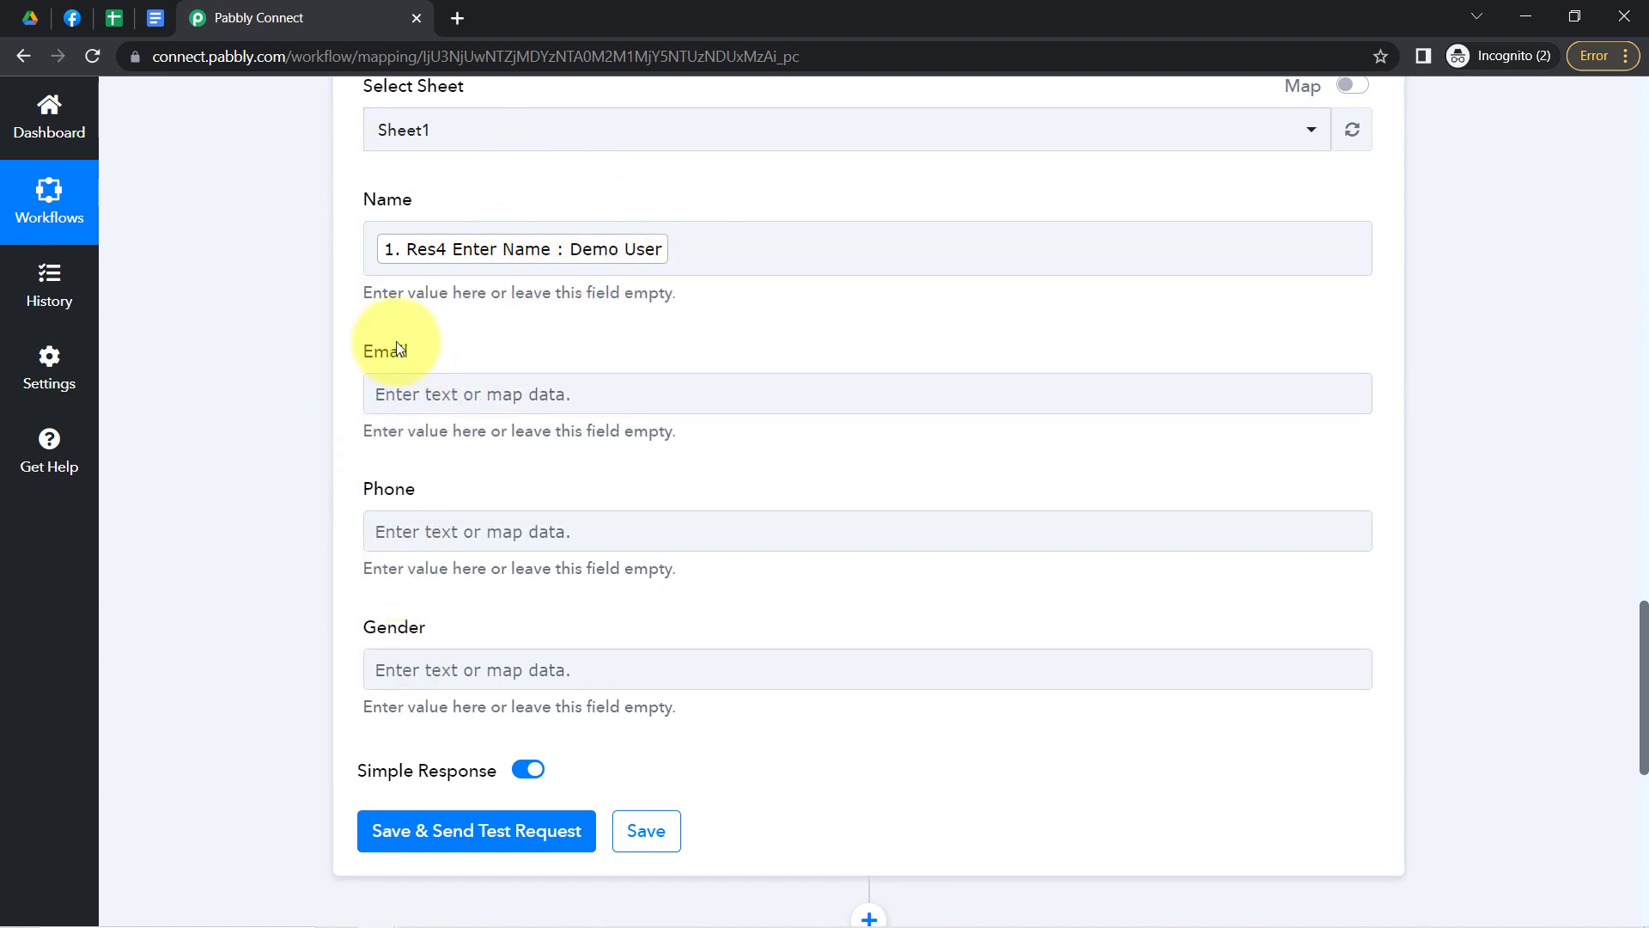
- Search the previous step's data for "@" and map the Email field to Res4 Enter Email
left_click(415, 408)
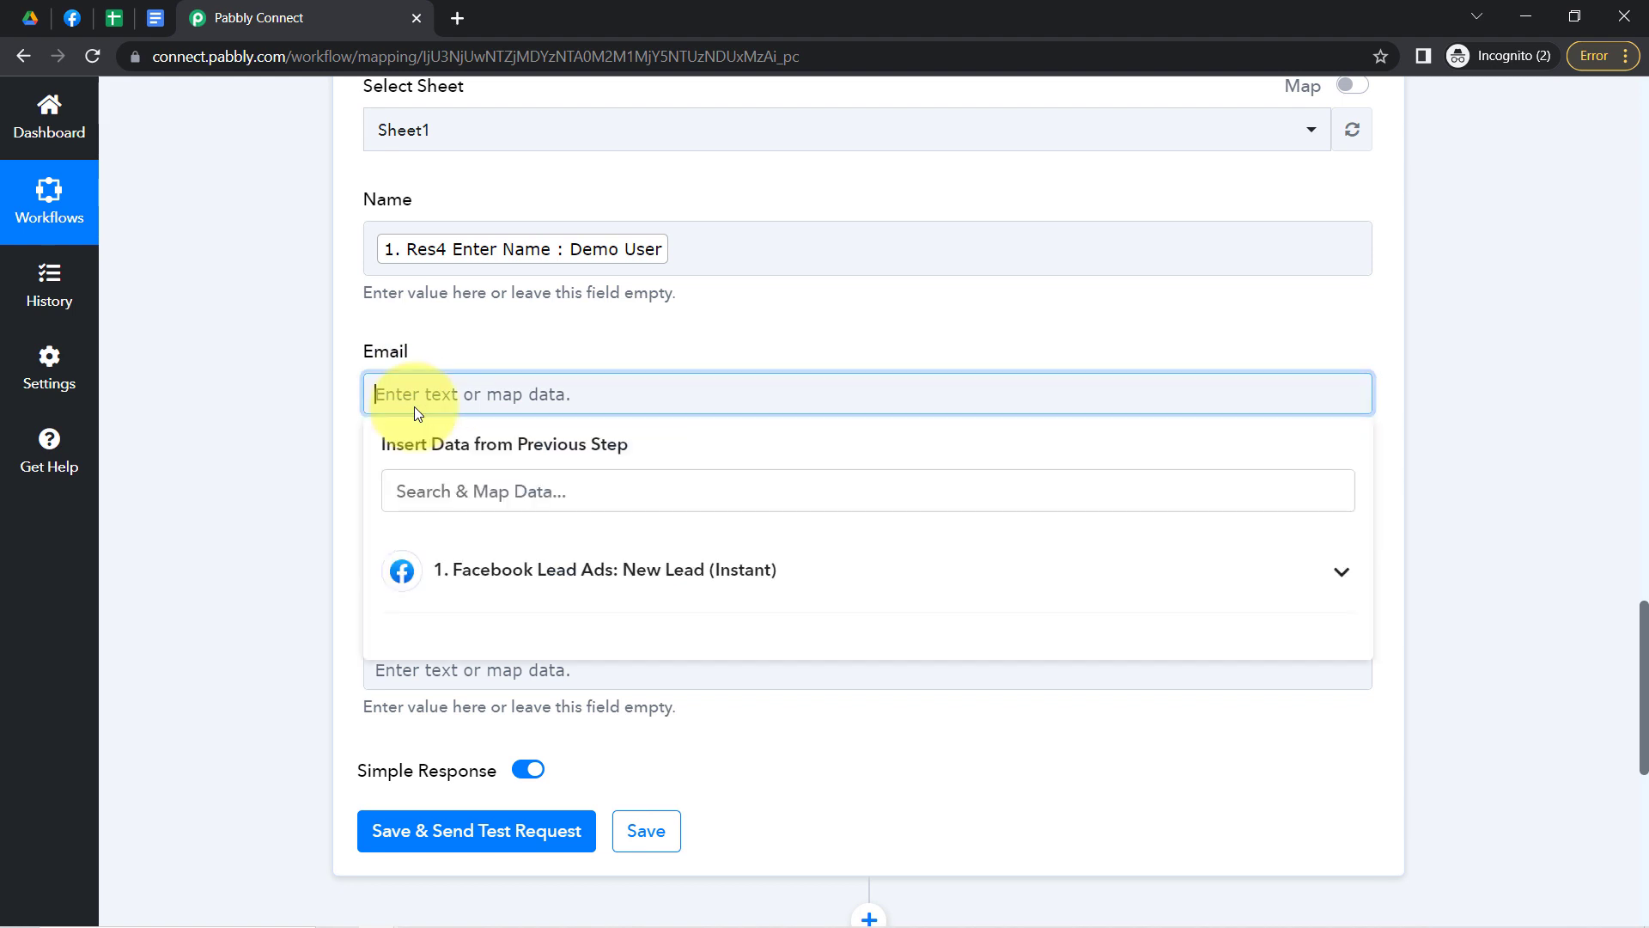
left_click(414, 491)
left_click(443, 571)
type("@")
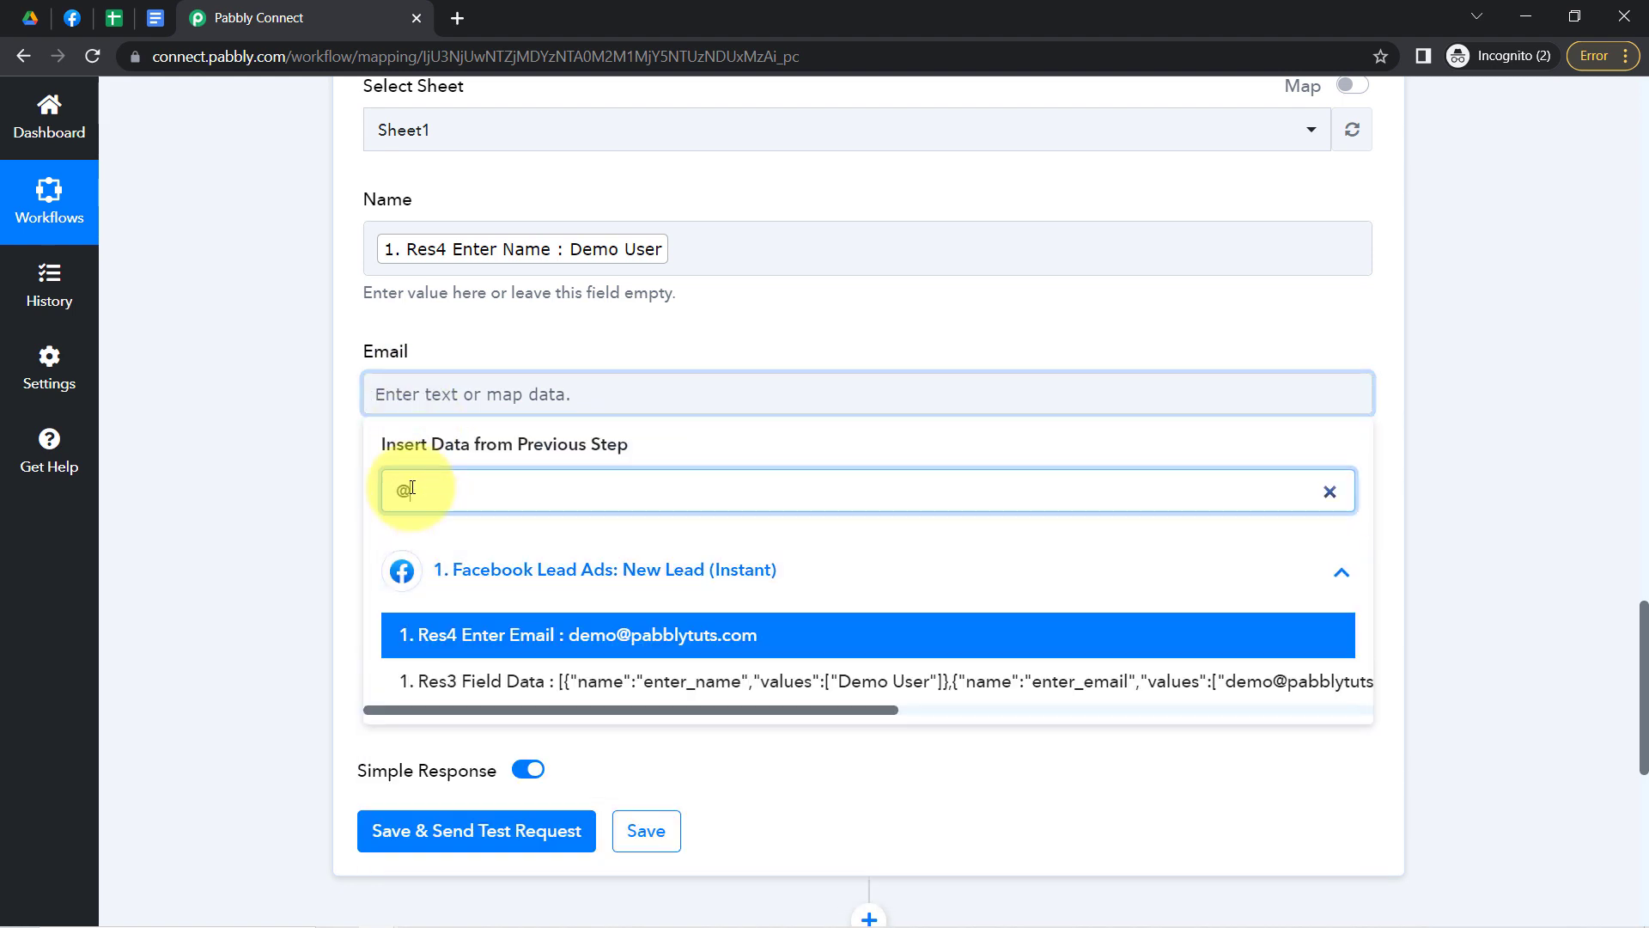
left_click(576, 637)
left_click(347, 544)
- Search the Facebook lead data for "96" and map the Phone field to Res4 Enter Phone Number
left_click(390, 558)
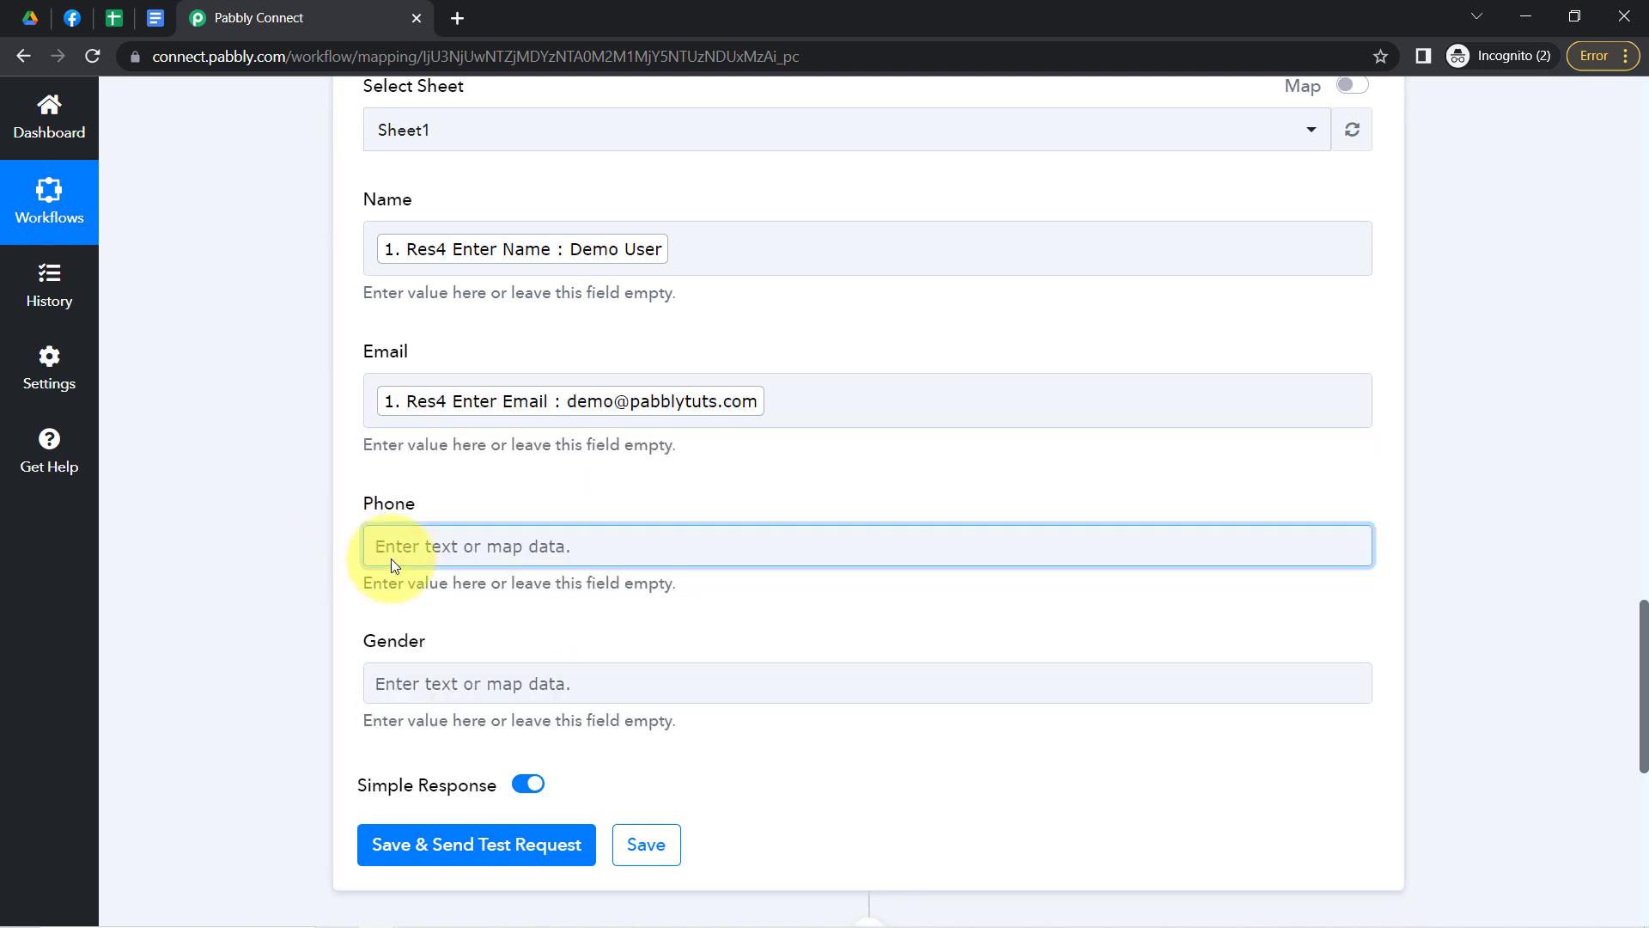
left_click(421, 640)
type("96")
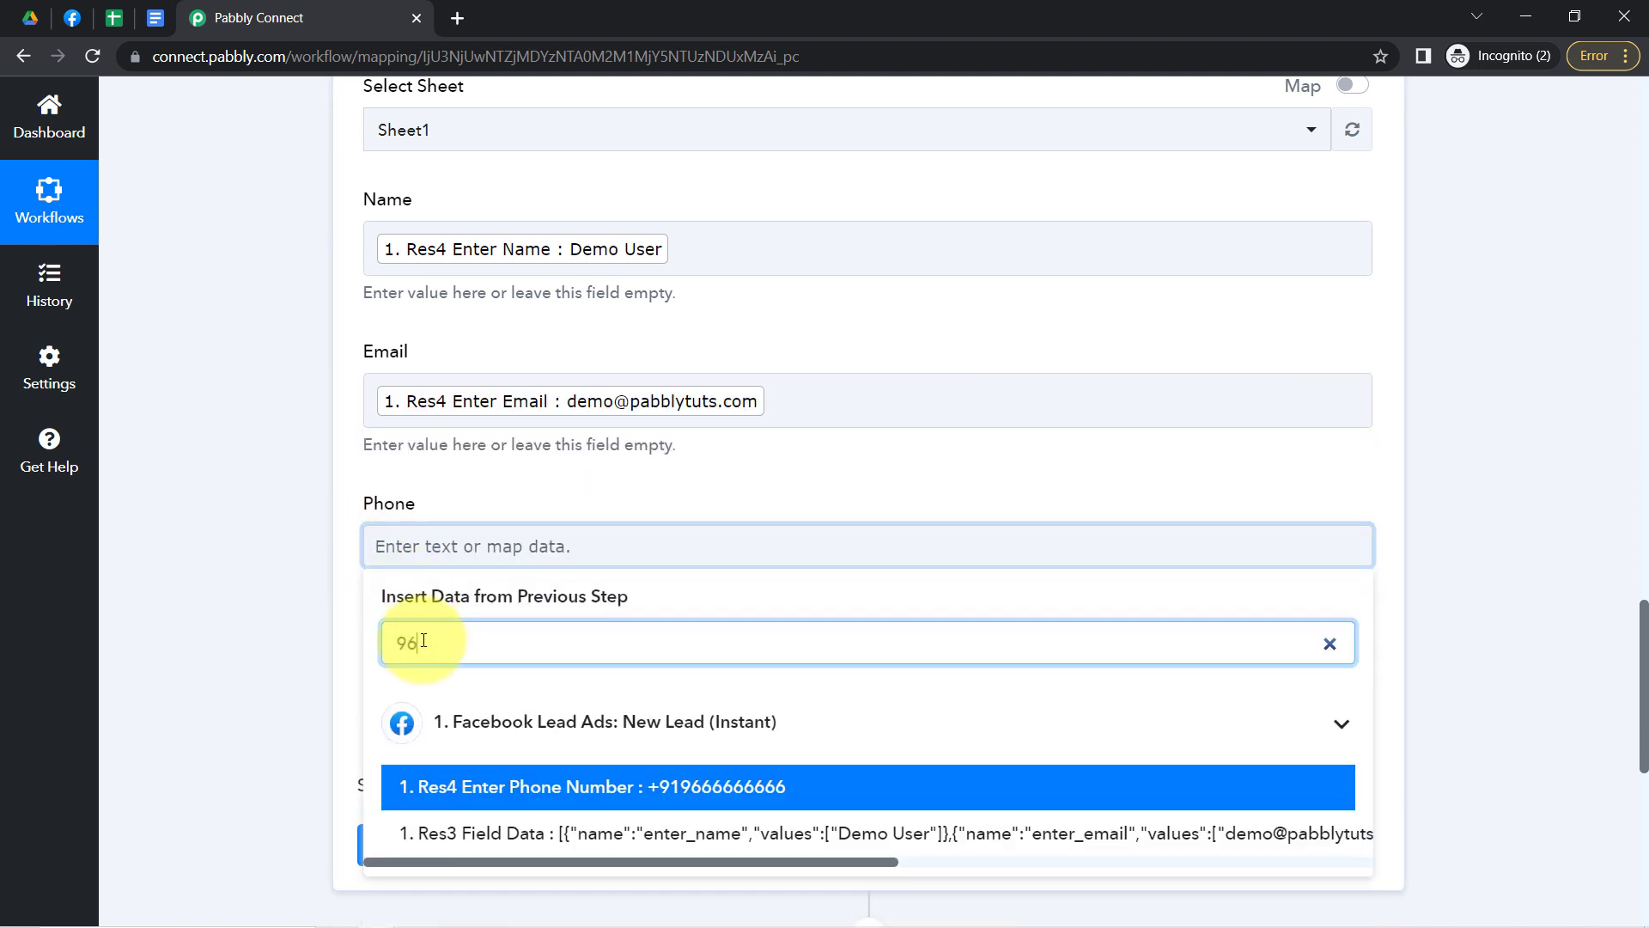
left_click(589, 785)
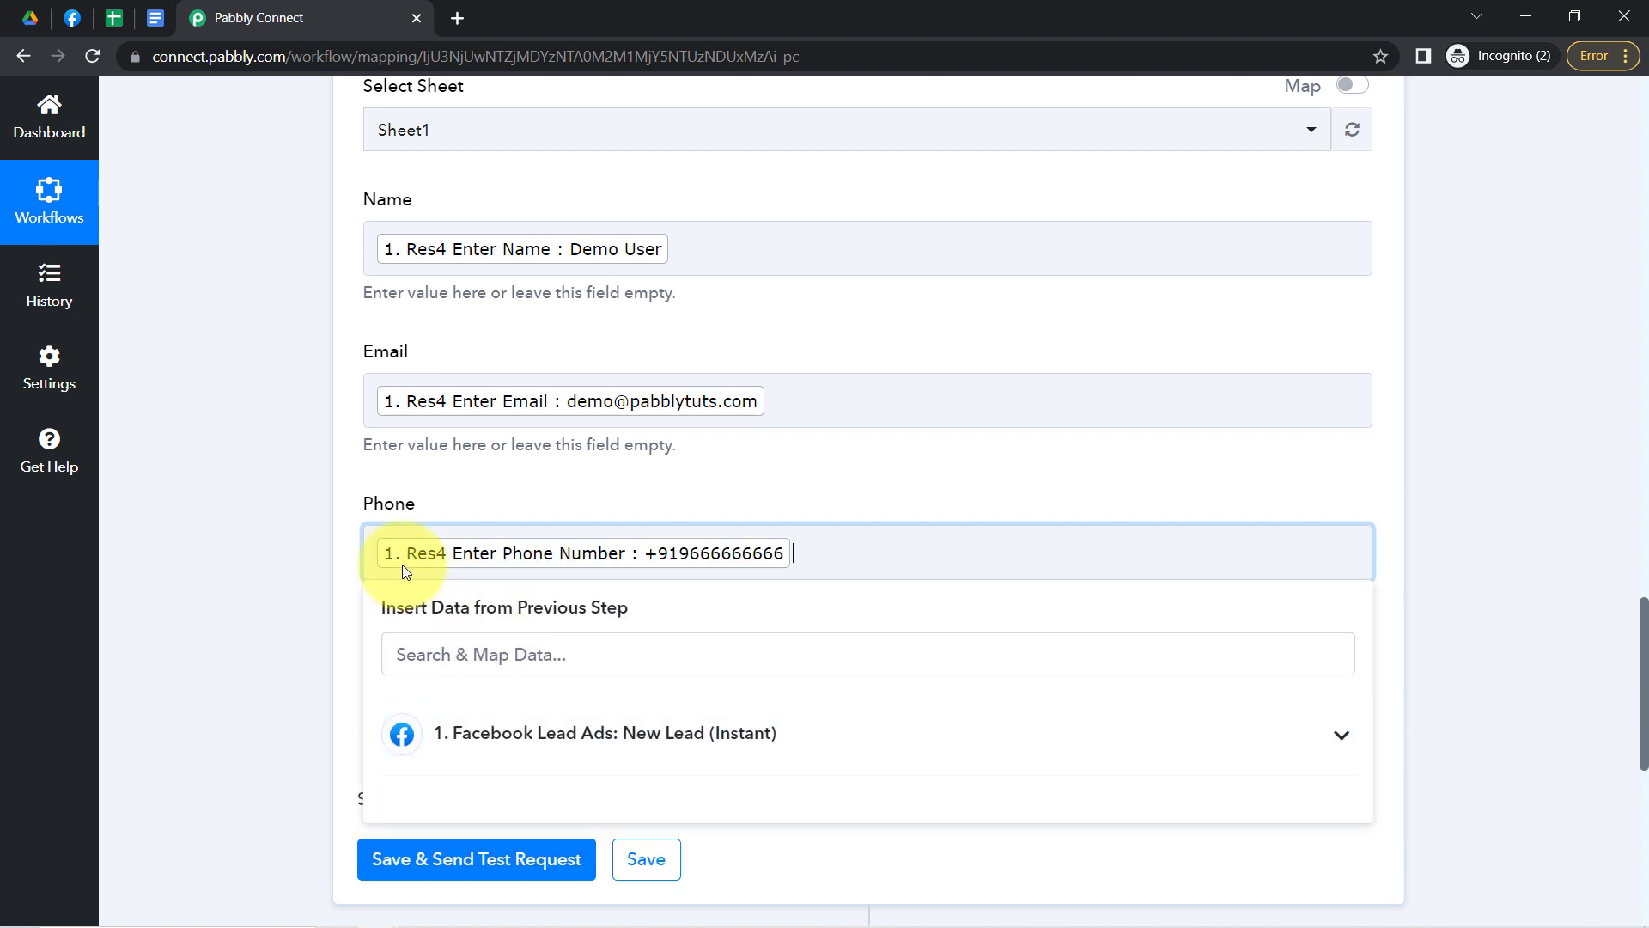
left_click(314, 539)
- Search the Facebook lead data for "fema" and map the Gender field to Res4 Gender
scroll(313, 539, "down", 3)
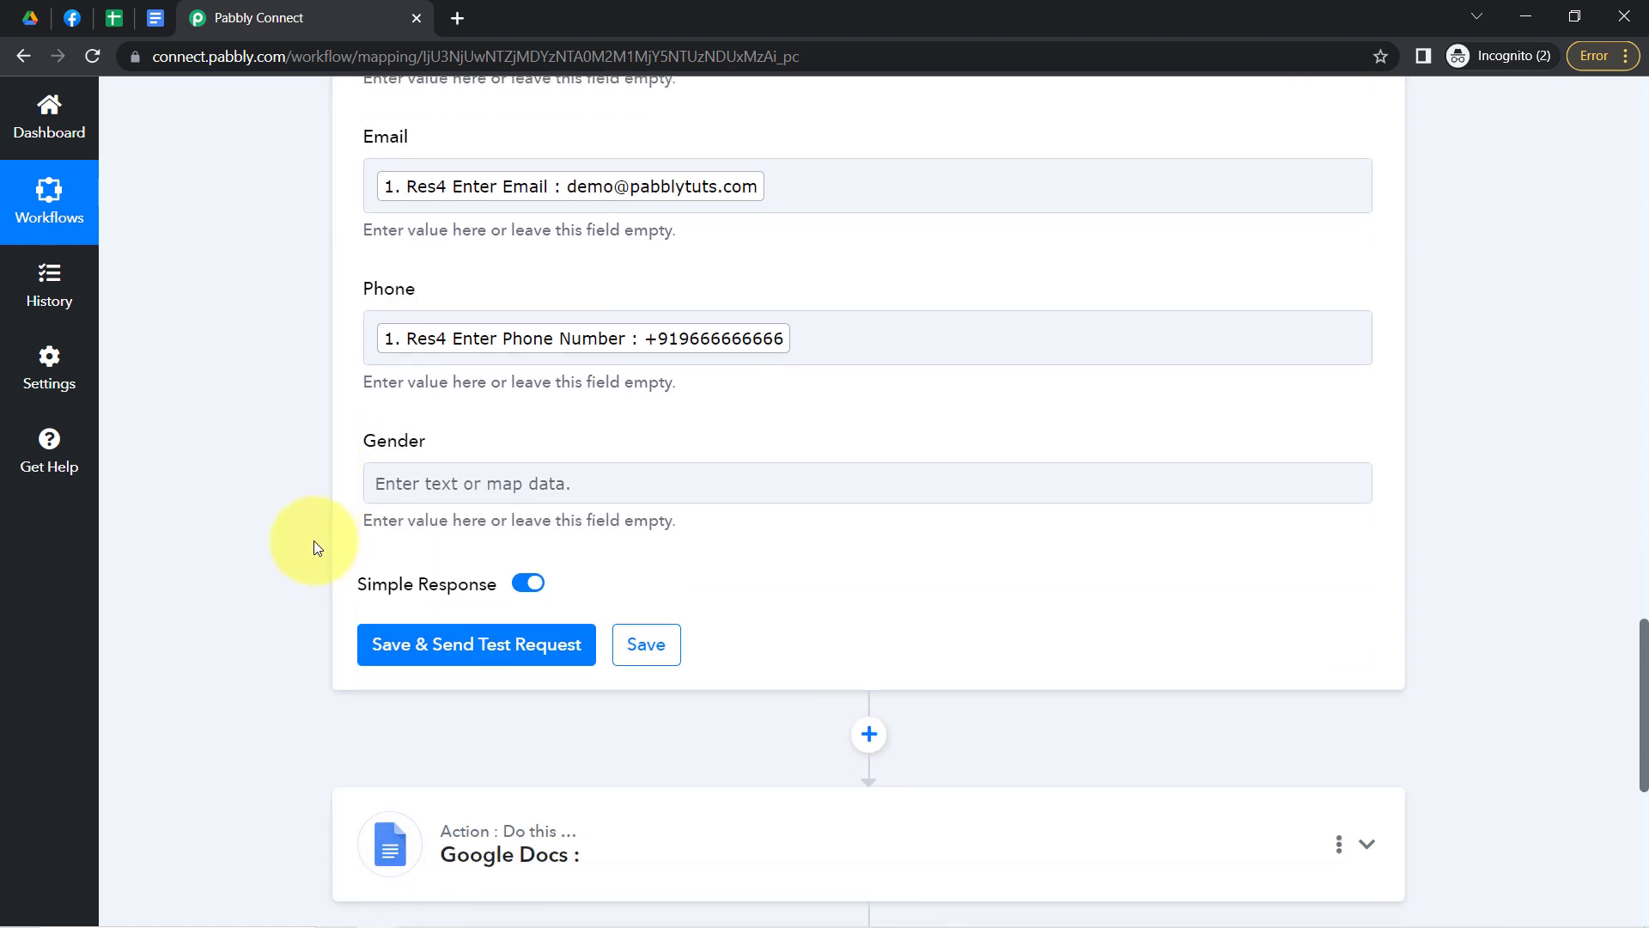
left_click(418, 485)
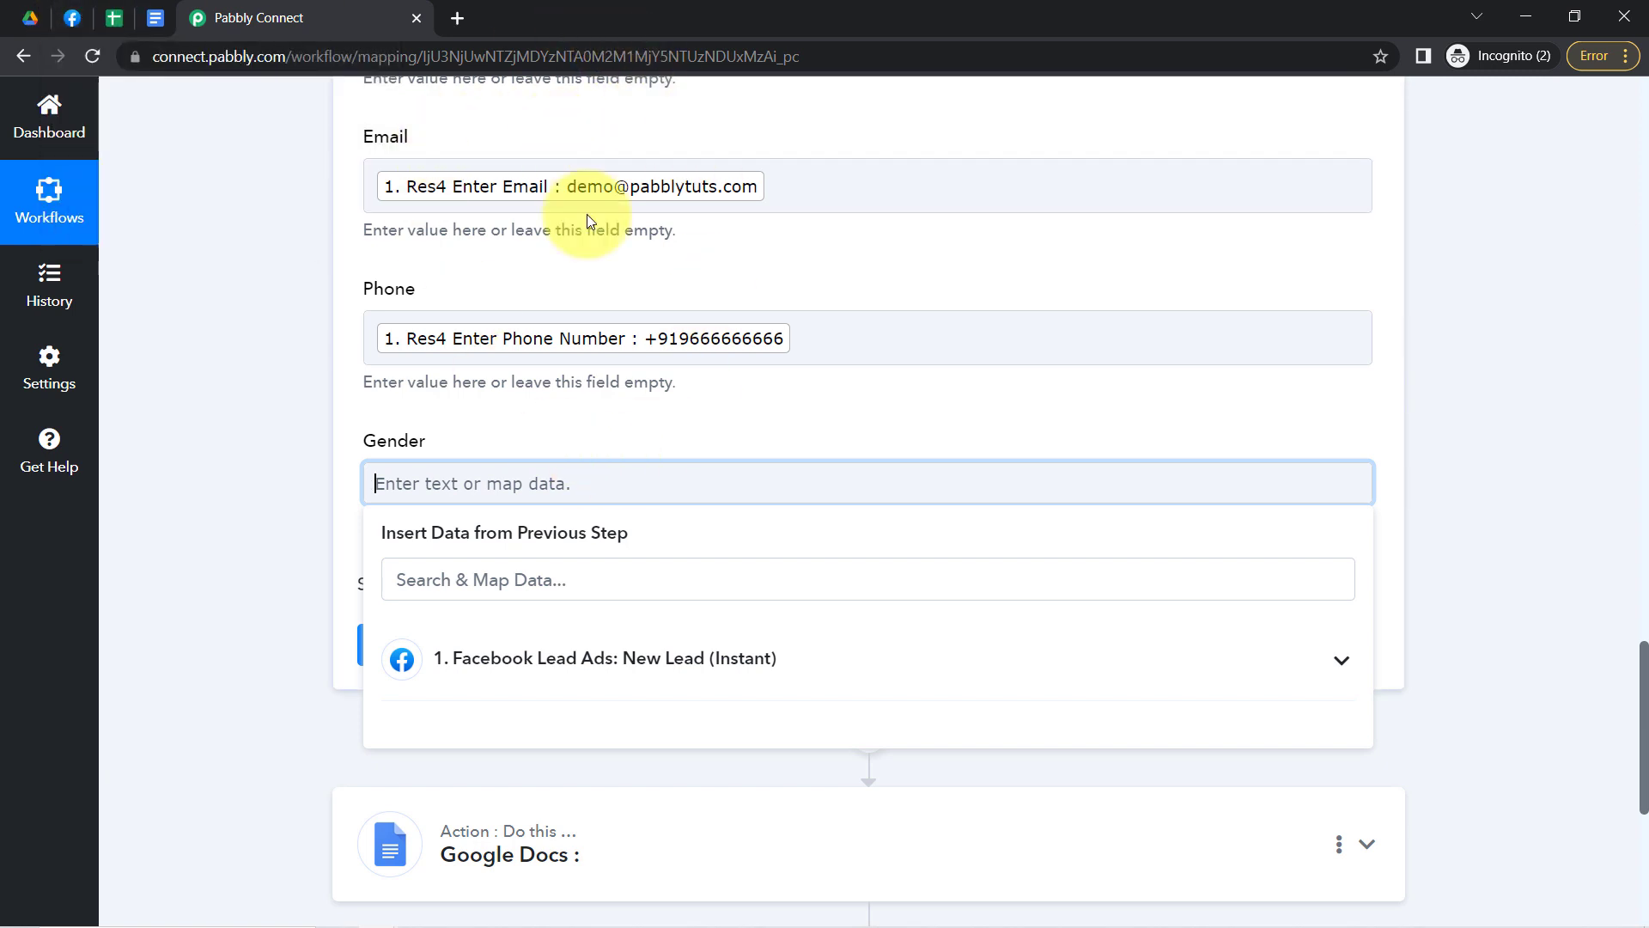
left_click(388, 577)
type("fema")
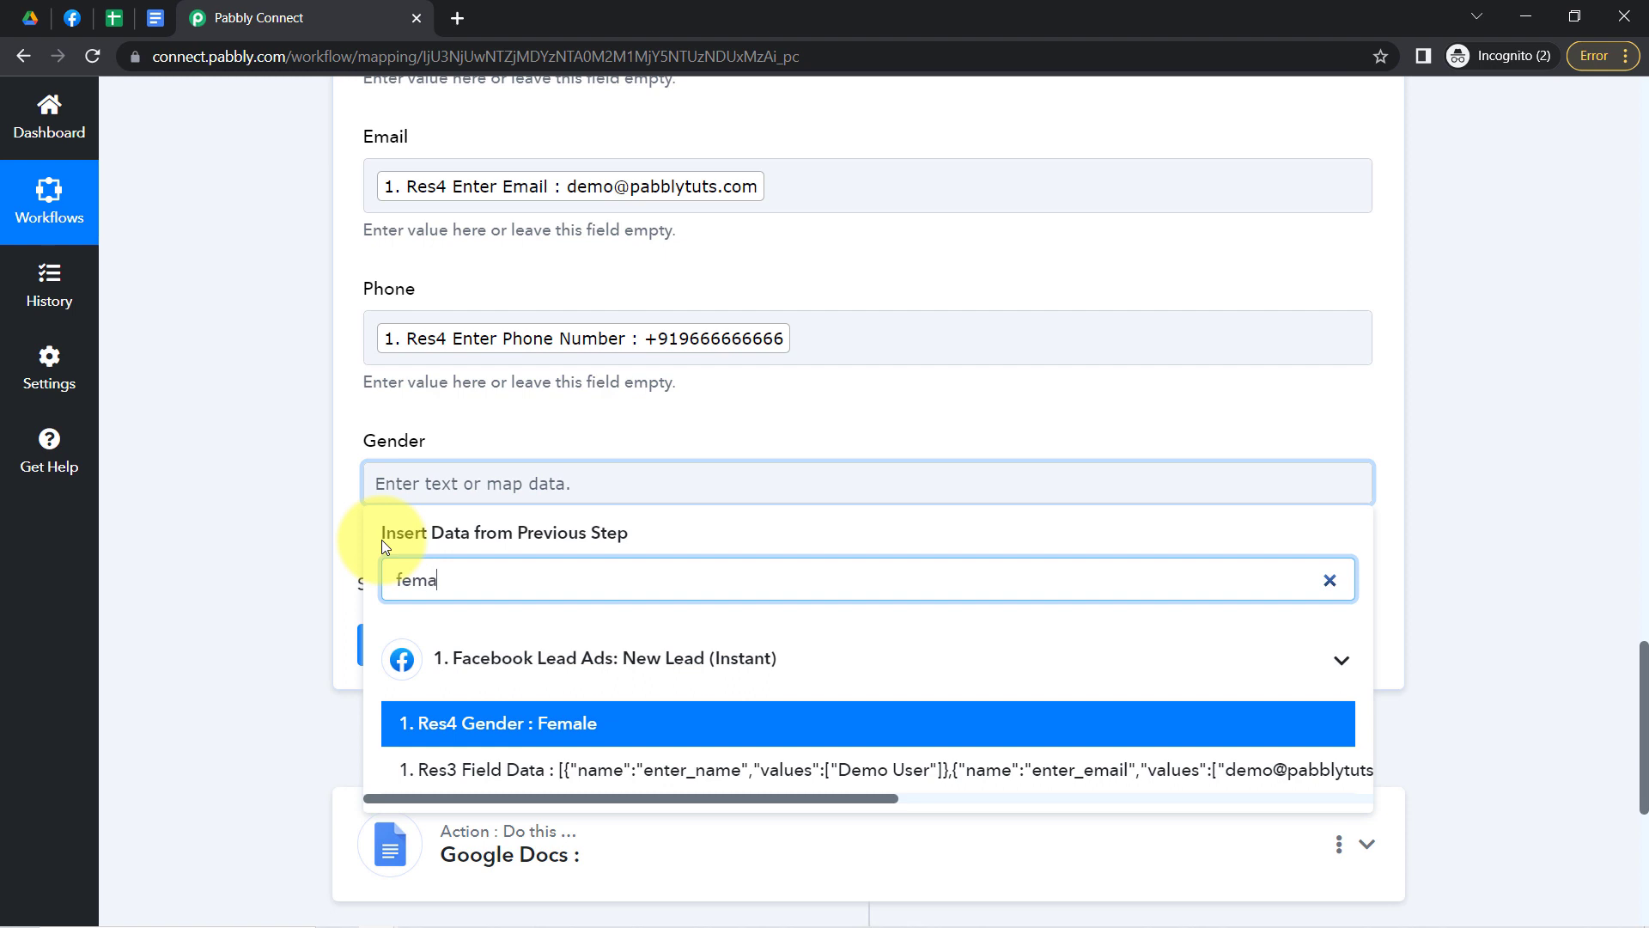
left_click(502, 725)
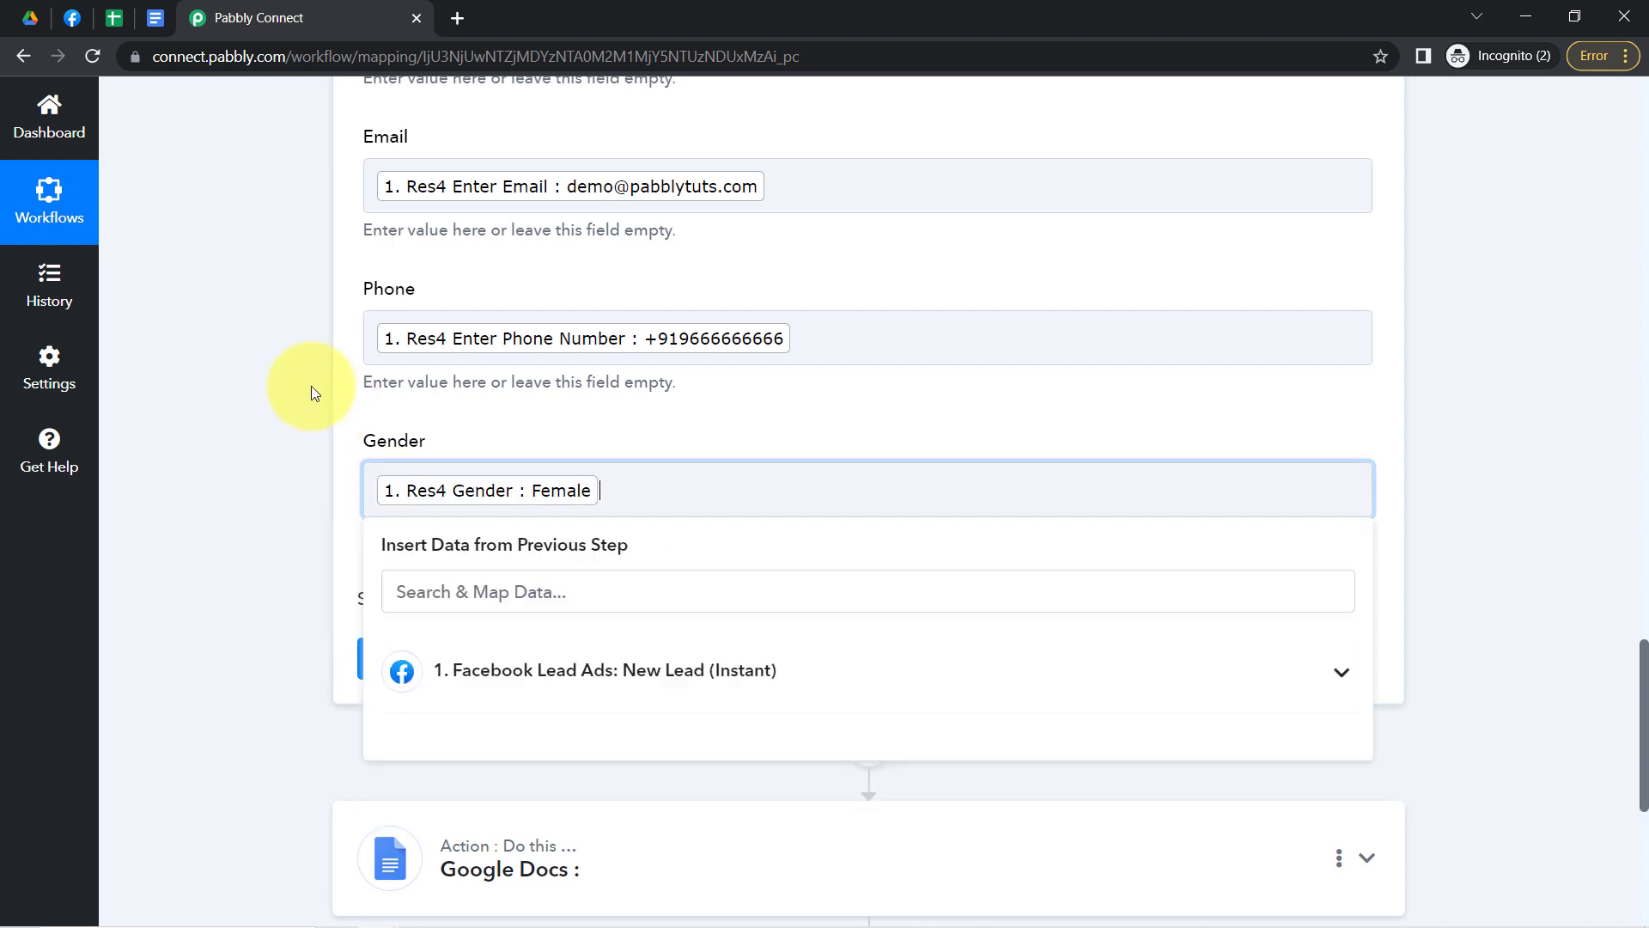
- Save the Add New Row action with a test request and switch to the New Leads spreadsheet in Google Sheets
scroll(249, 446, "down", 3)
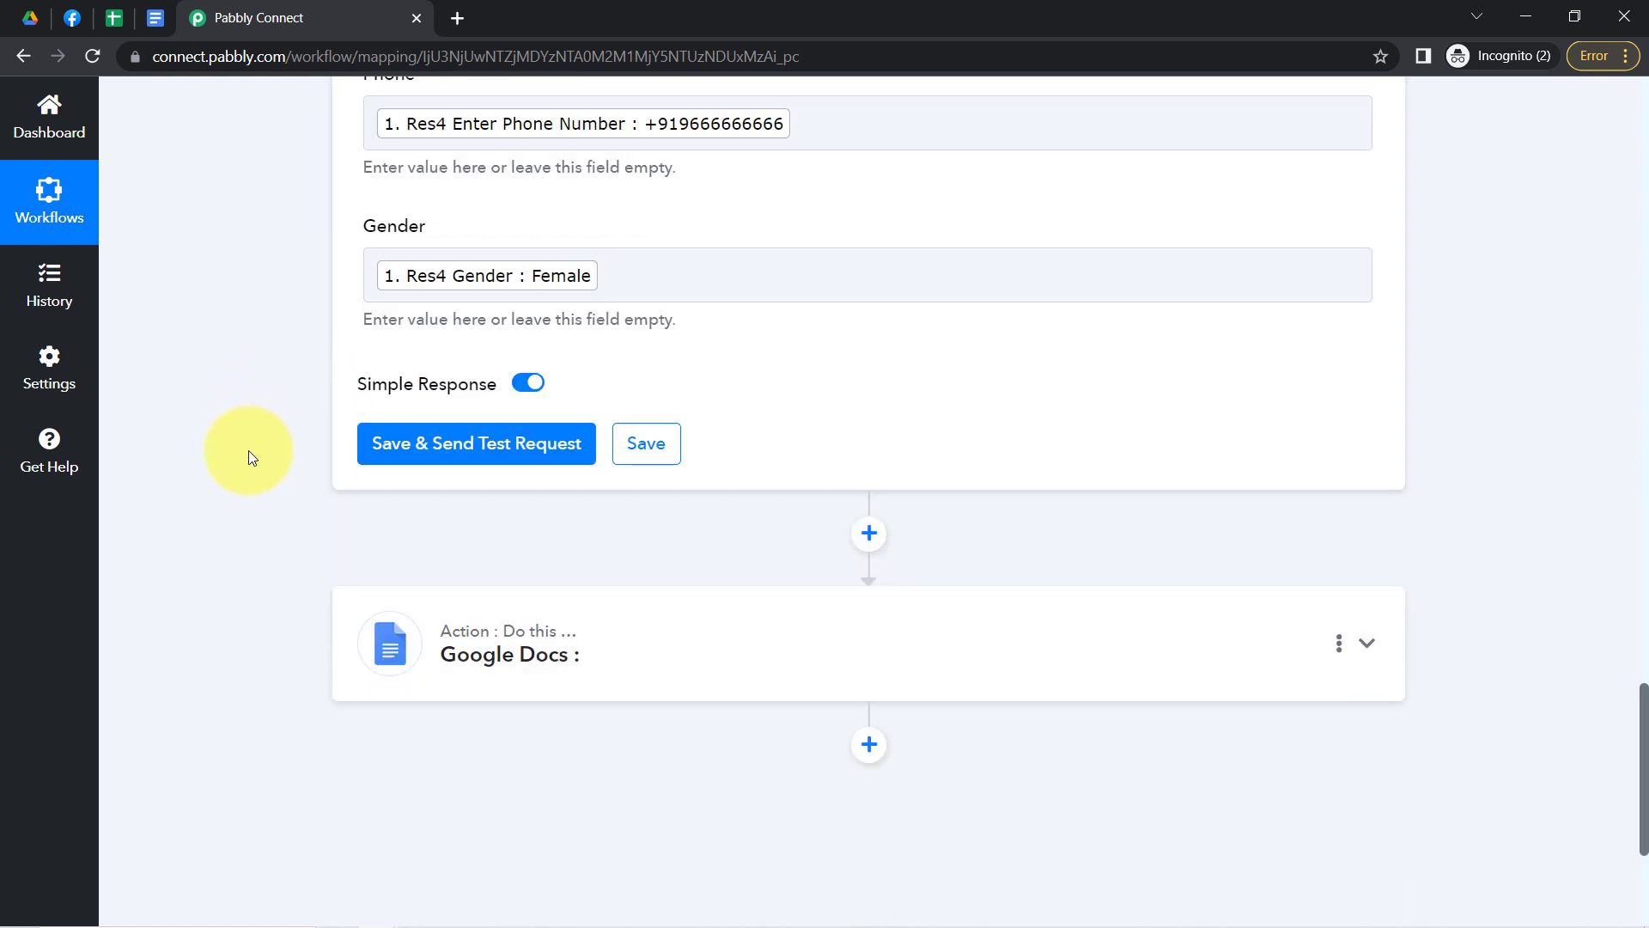
left_click(446, 457)
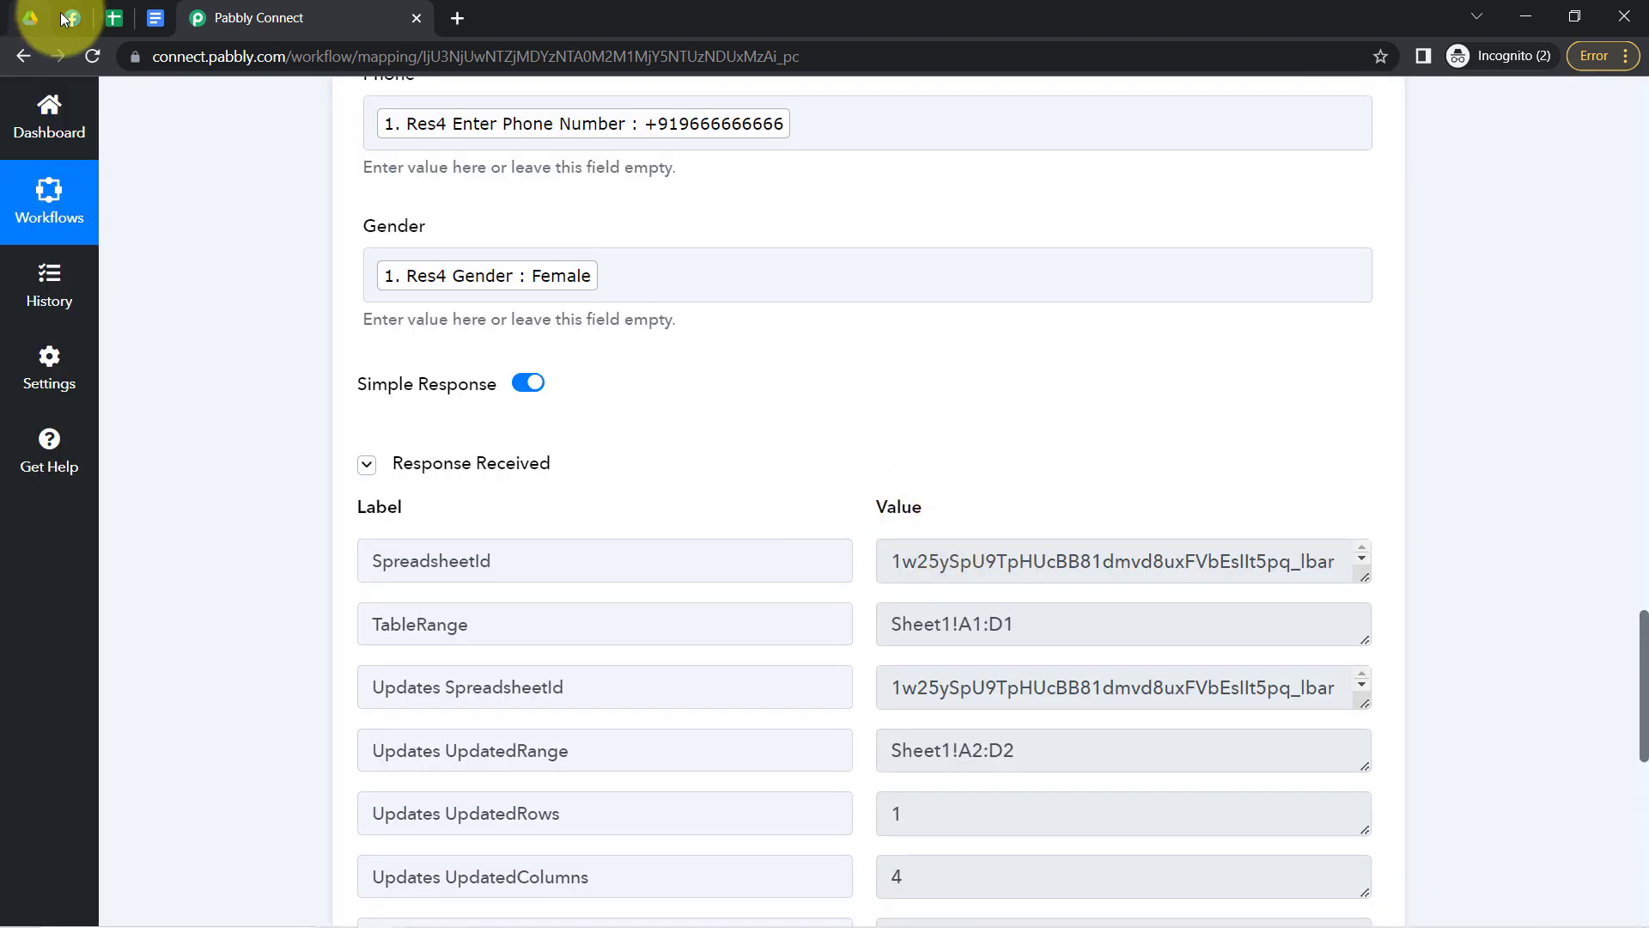
left_click(116, 21)
left_click(244, 536)
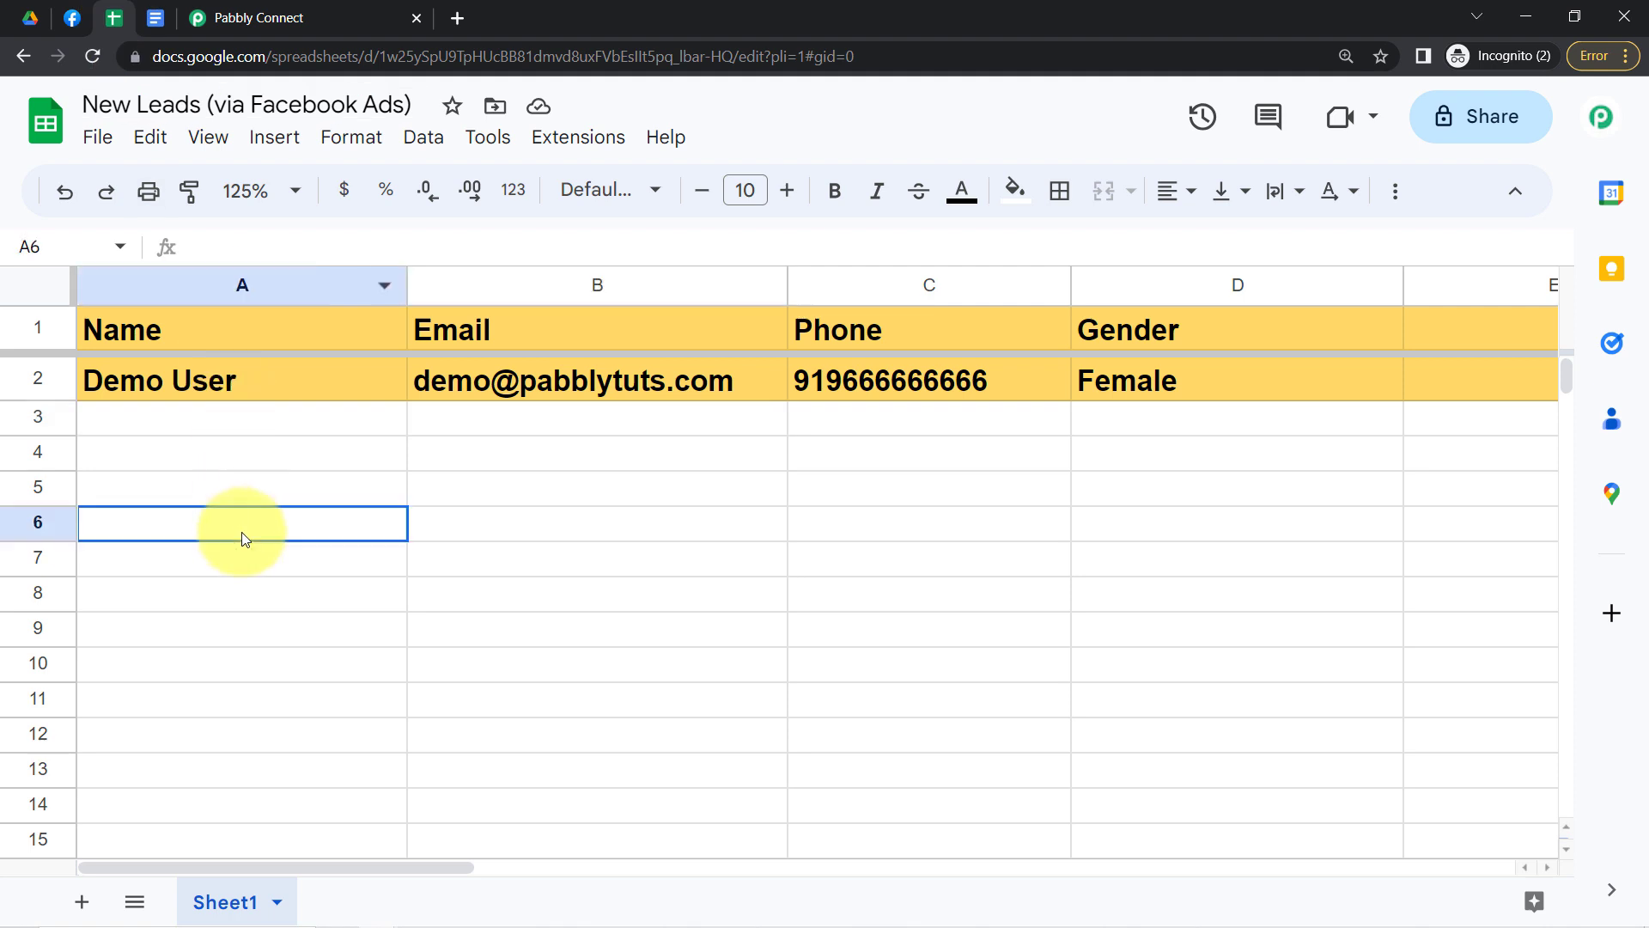
- Remove the fill colour and bold formatting from row 2 of the New Leads spreadsheet
left_click(38, 371)
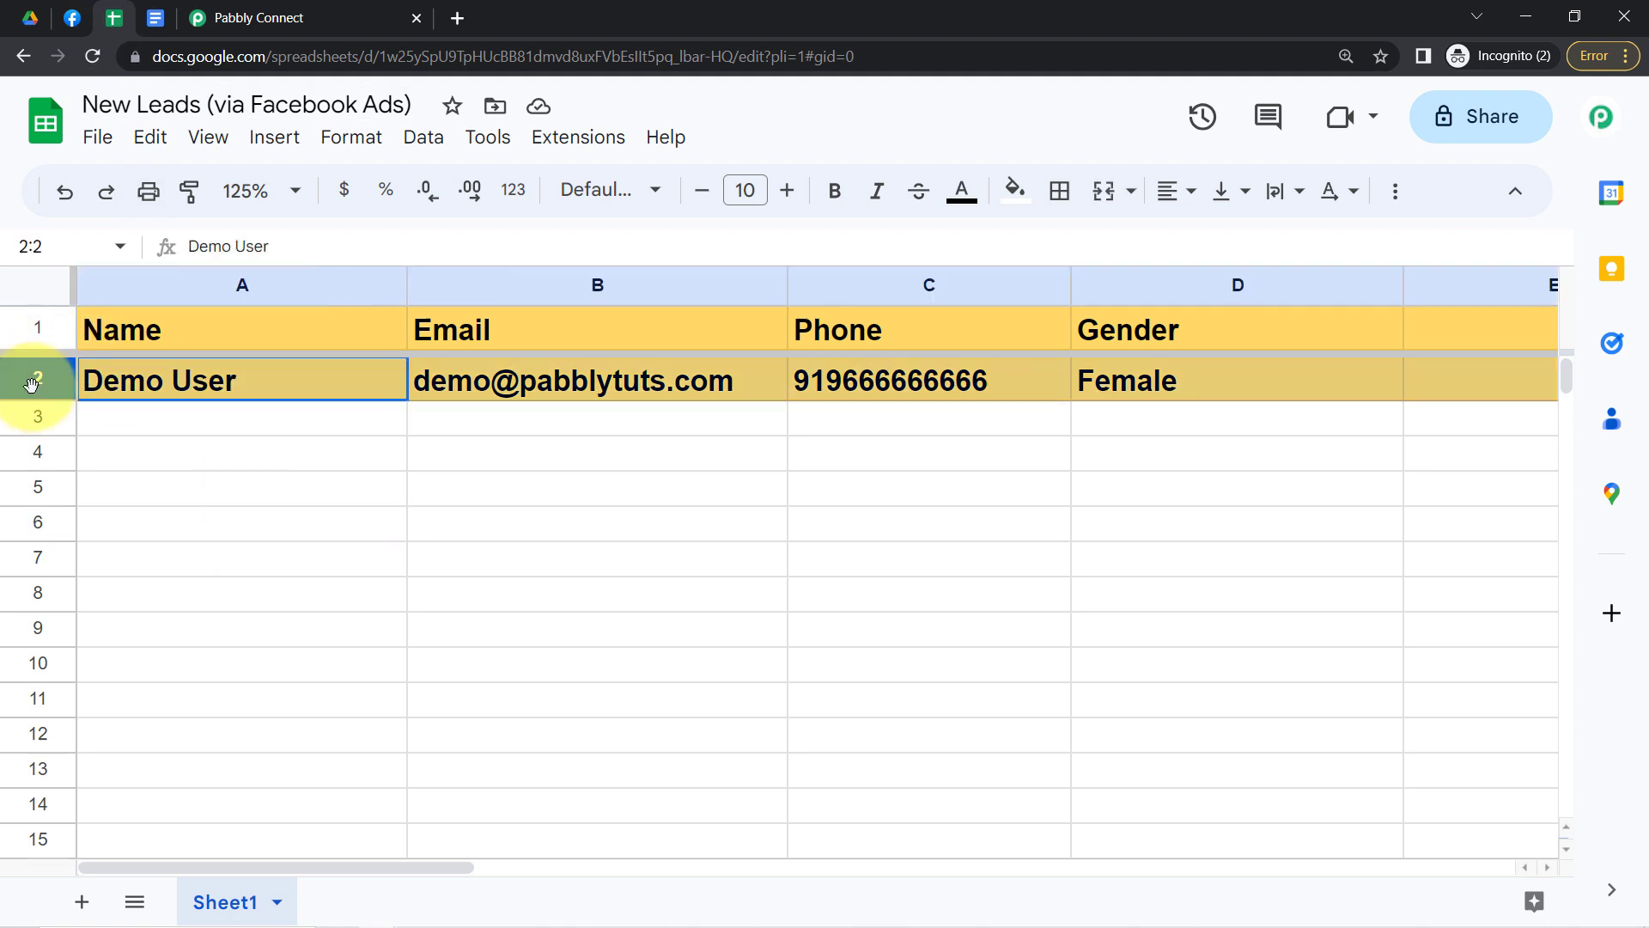
left_click(1015, 189)
left_click(1084, 244)
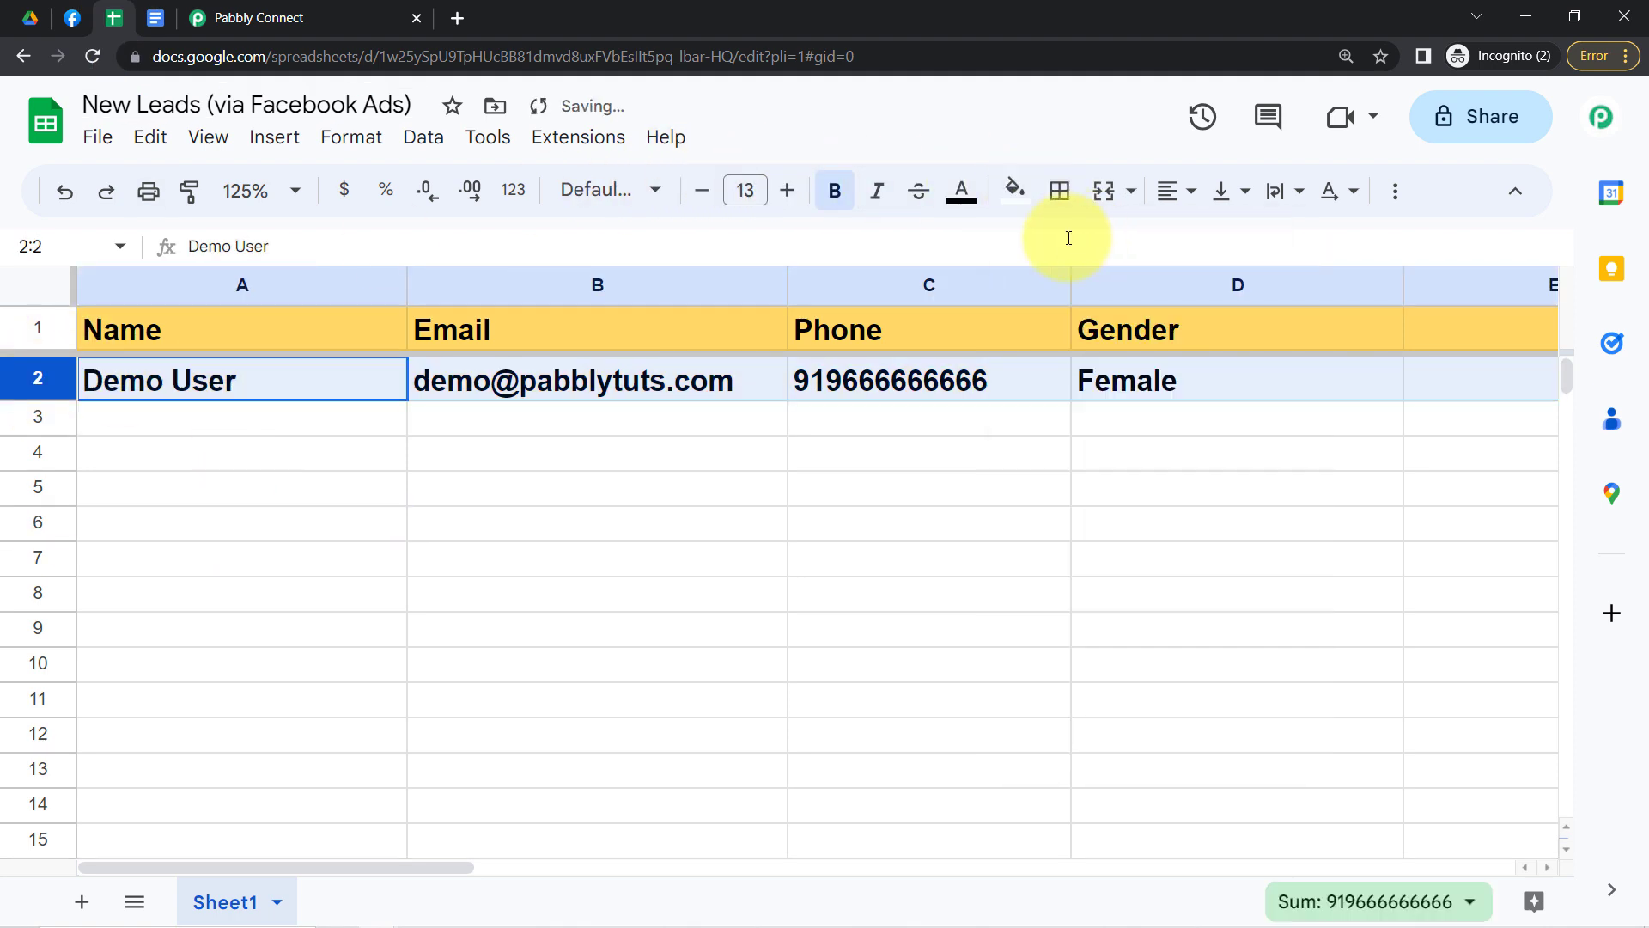
key("ctrl+b")
left_click(574, 462)
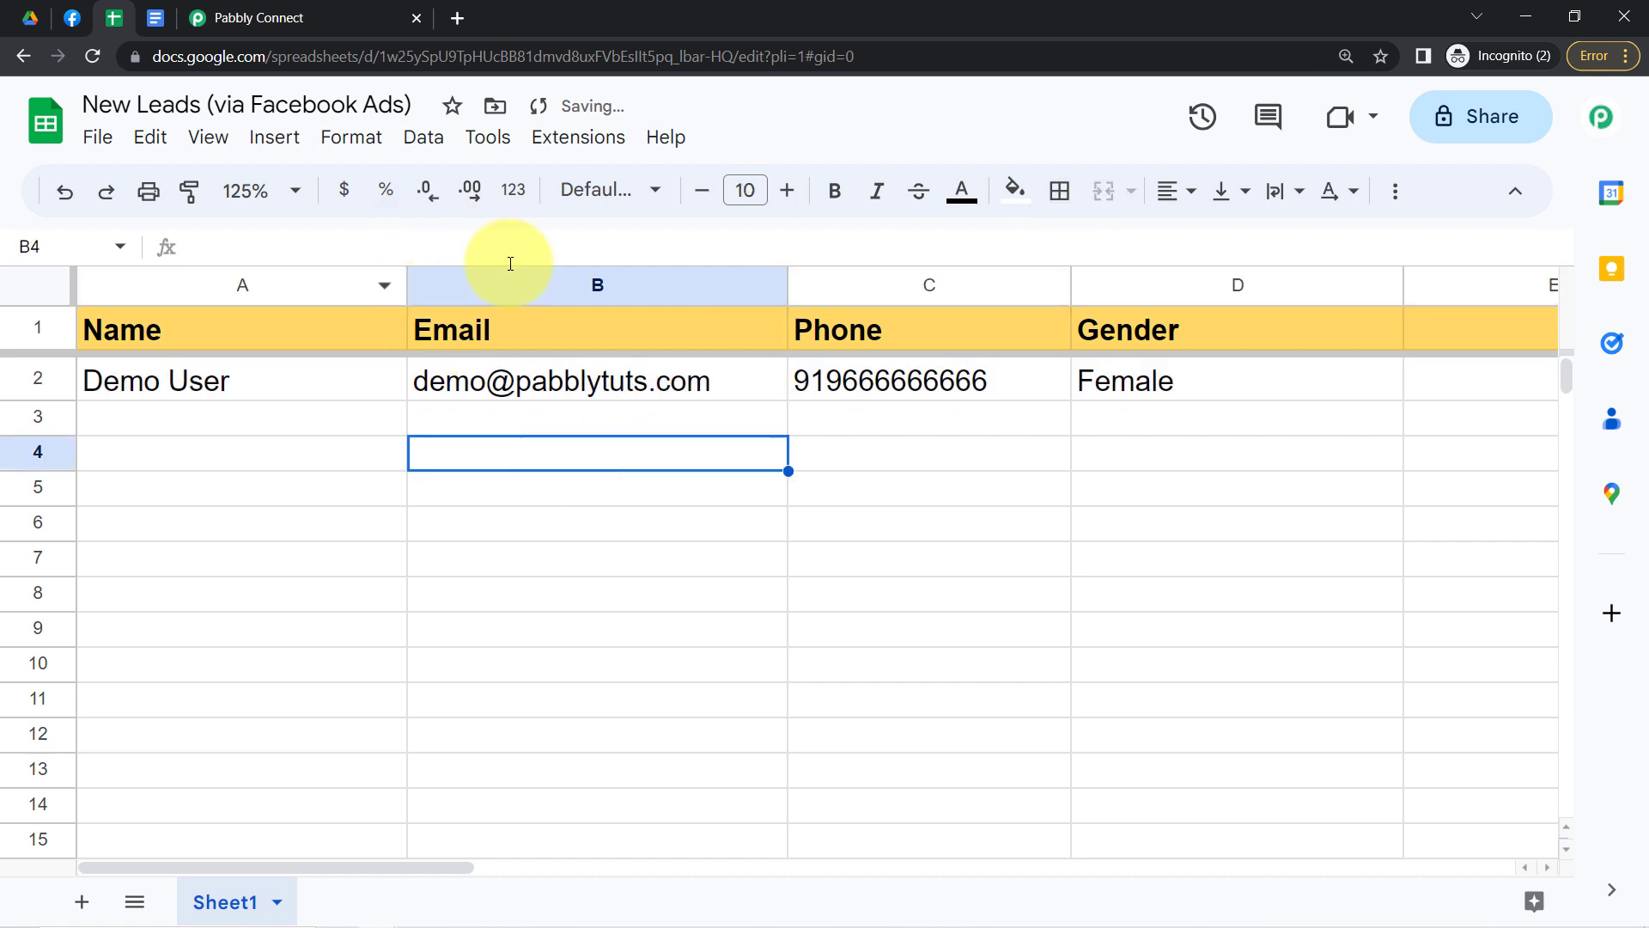
- Check the name, email, phone and gender cells of the new lead in row 2
left_click(153, 529)
left_click(203, 395)
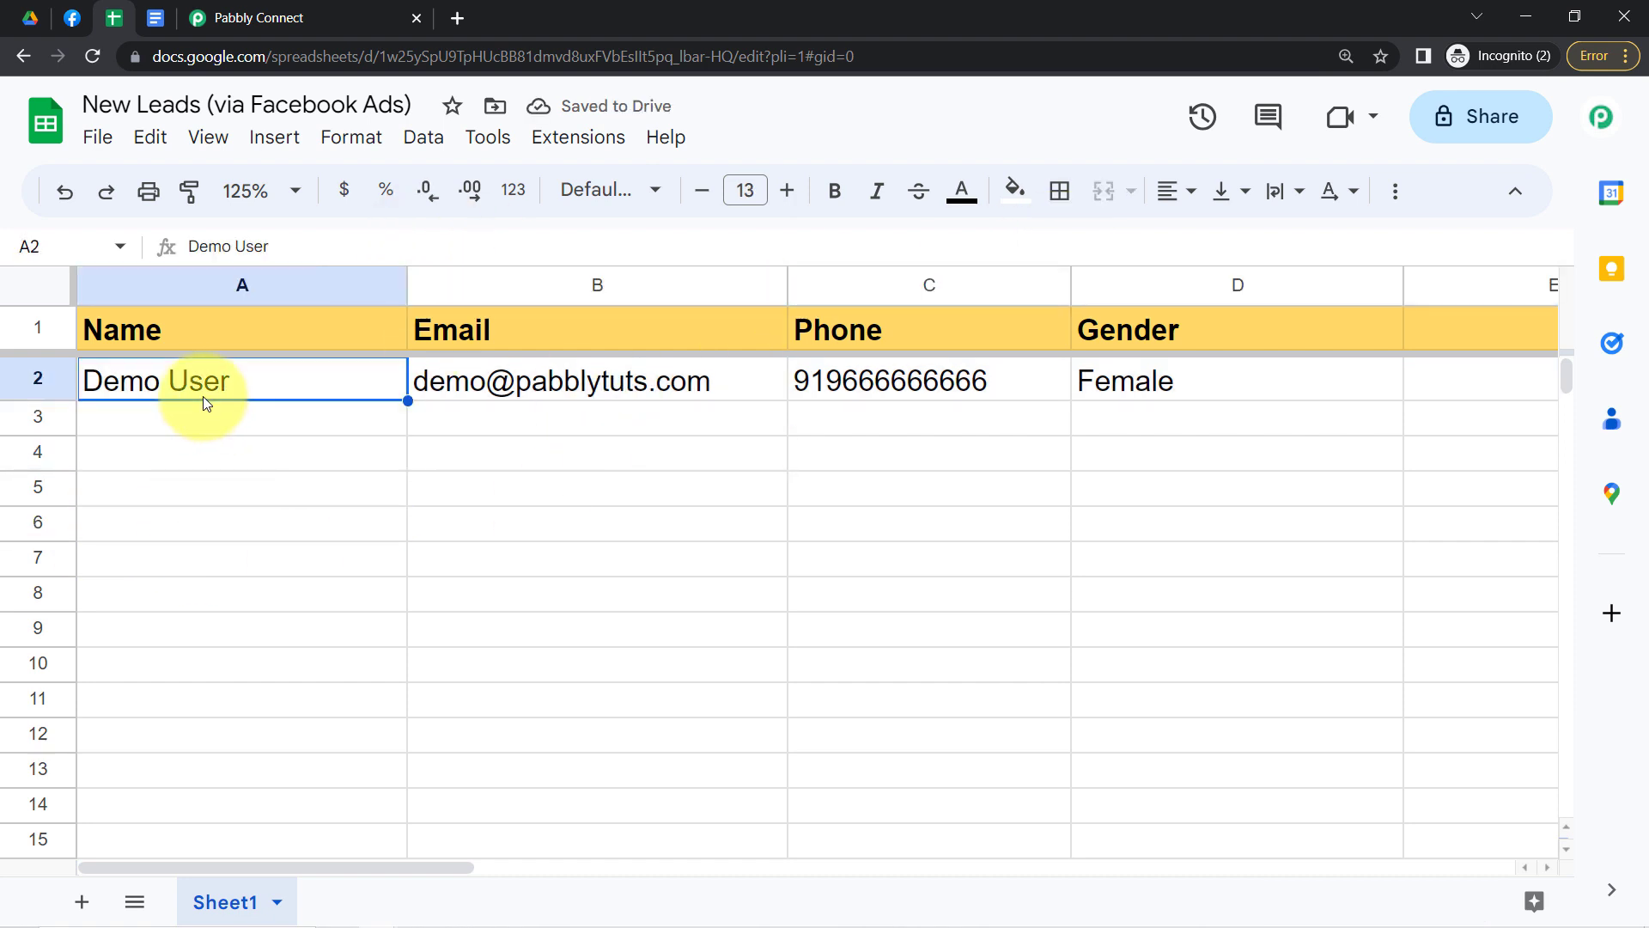
left_click(443, 381)
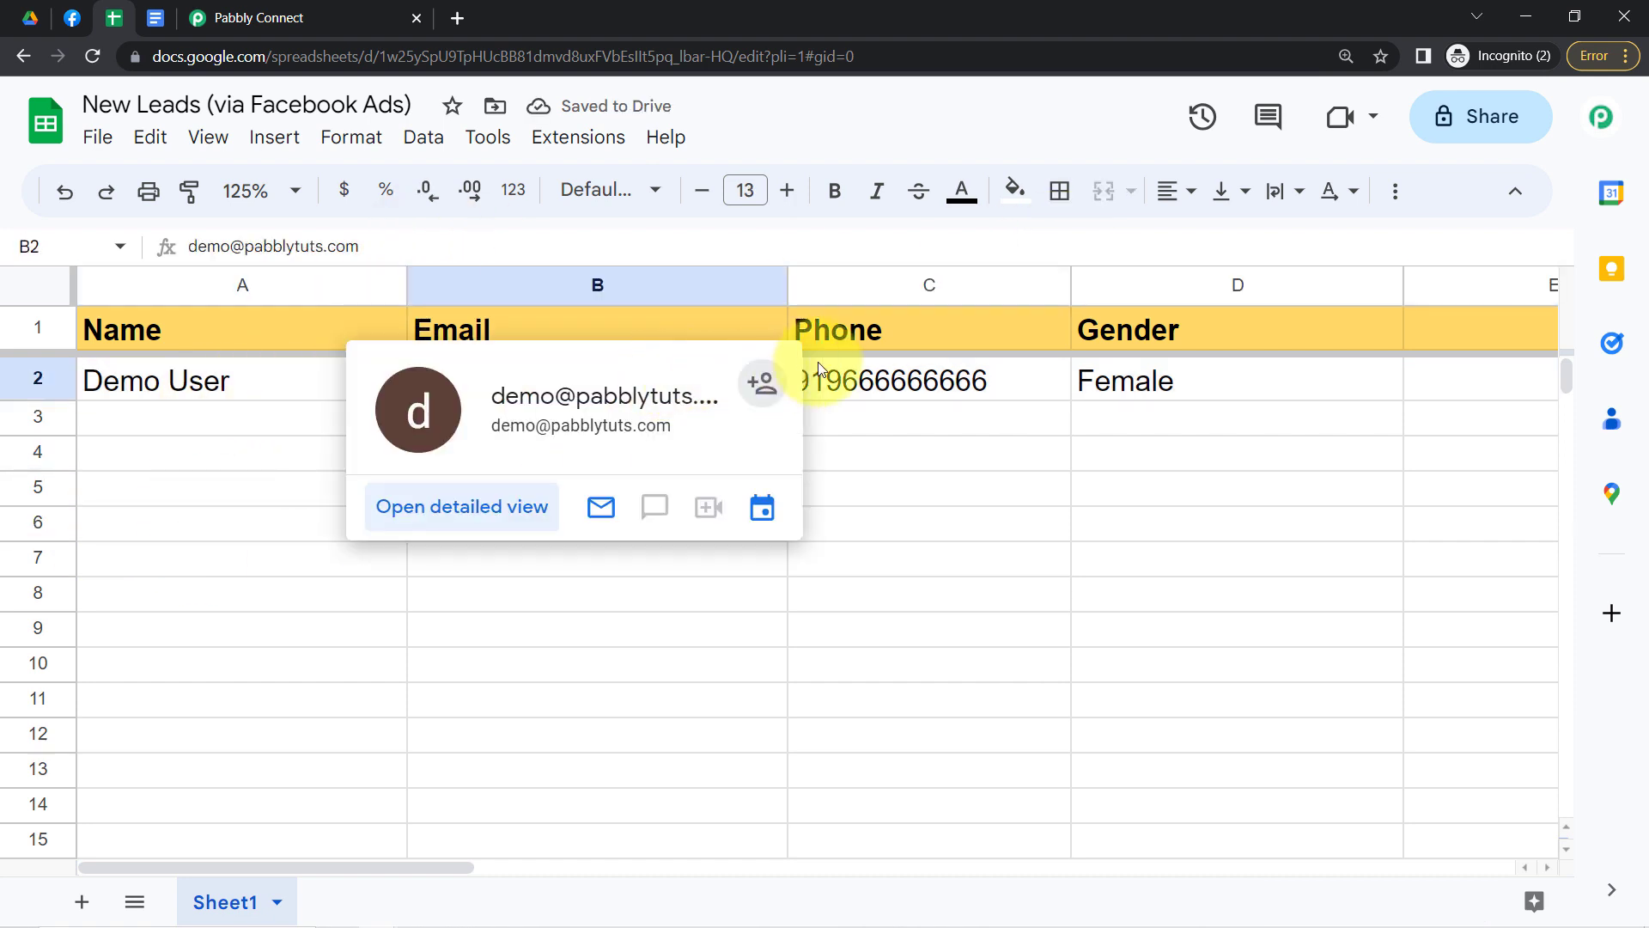
left_click(944, 384)
left_click(1187, 385)
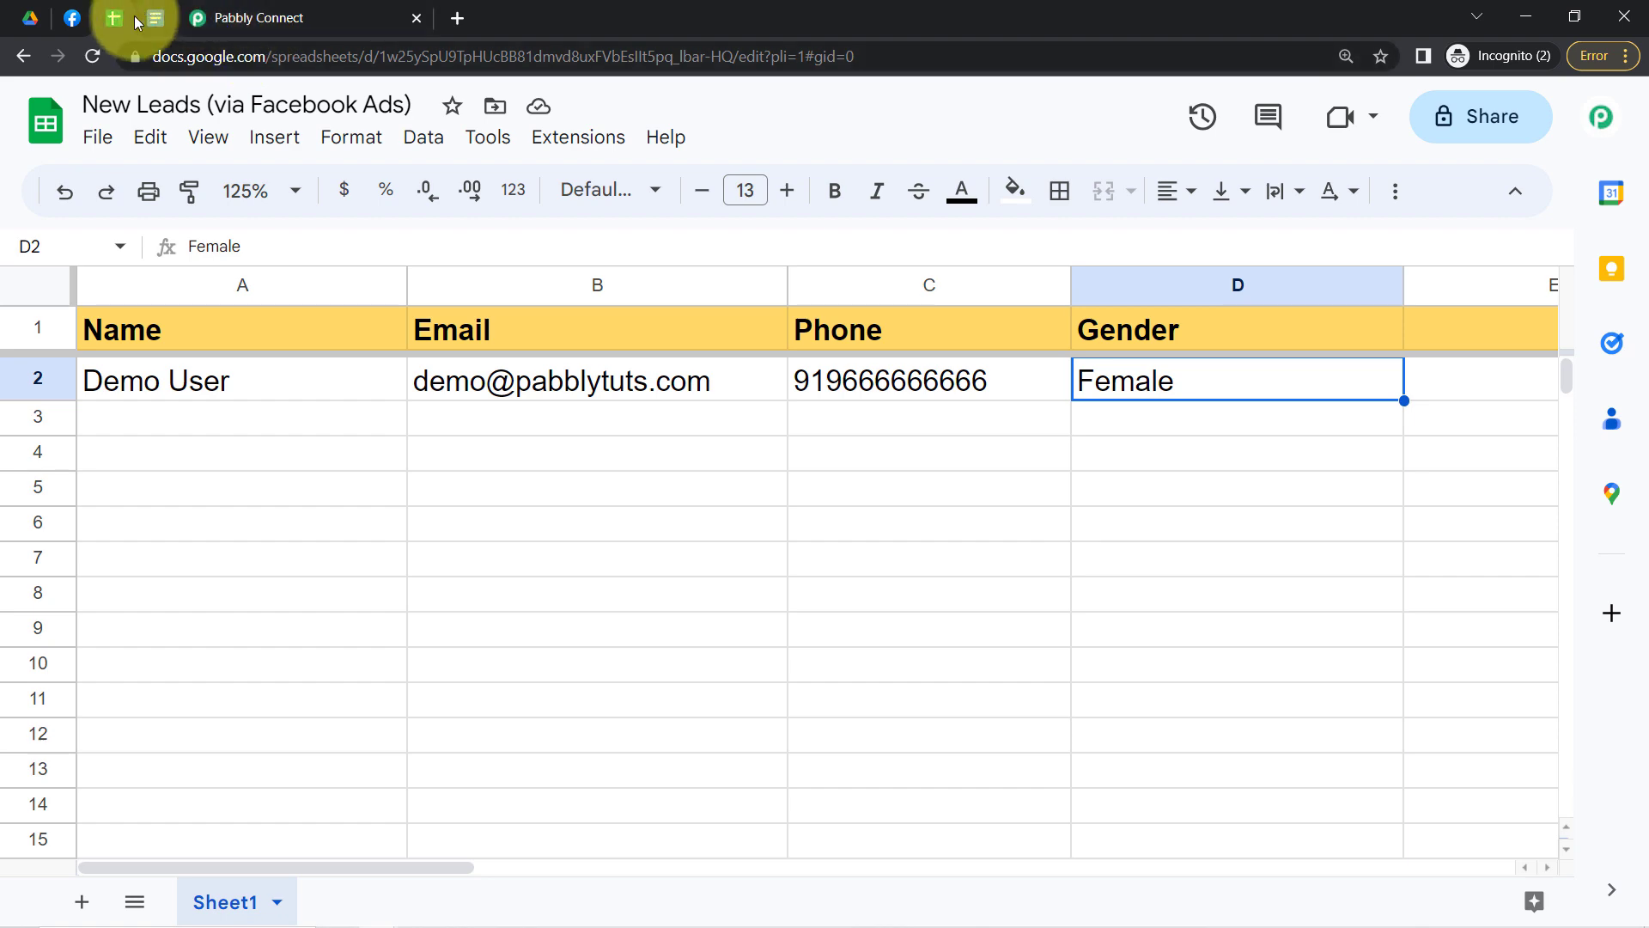
- Switch back to Pabbly Connect and collapse the Google Sheets Add New Row action
left_click(236, 18)
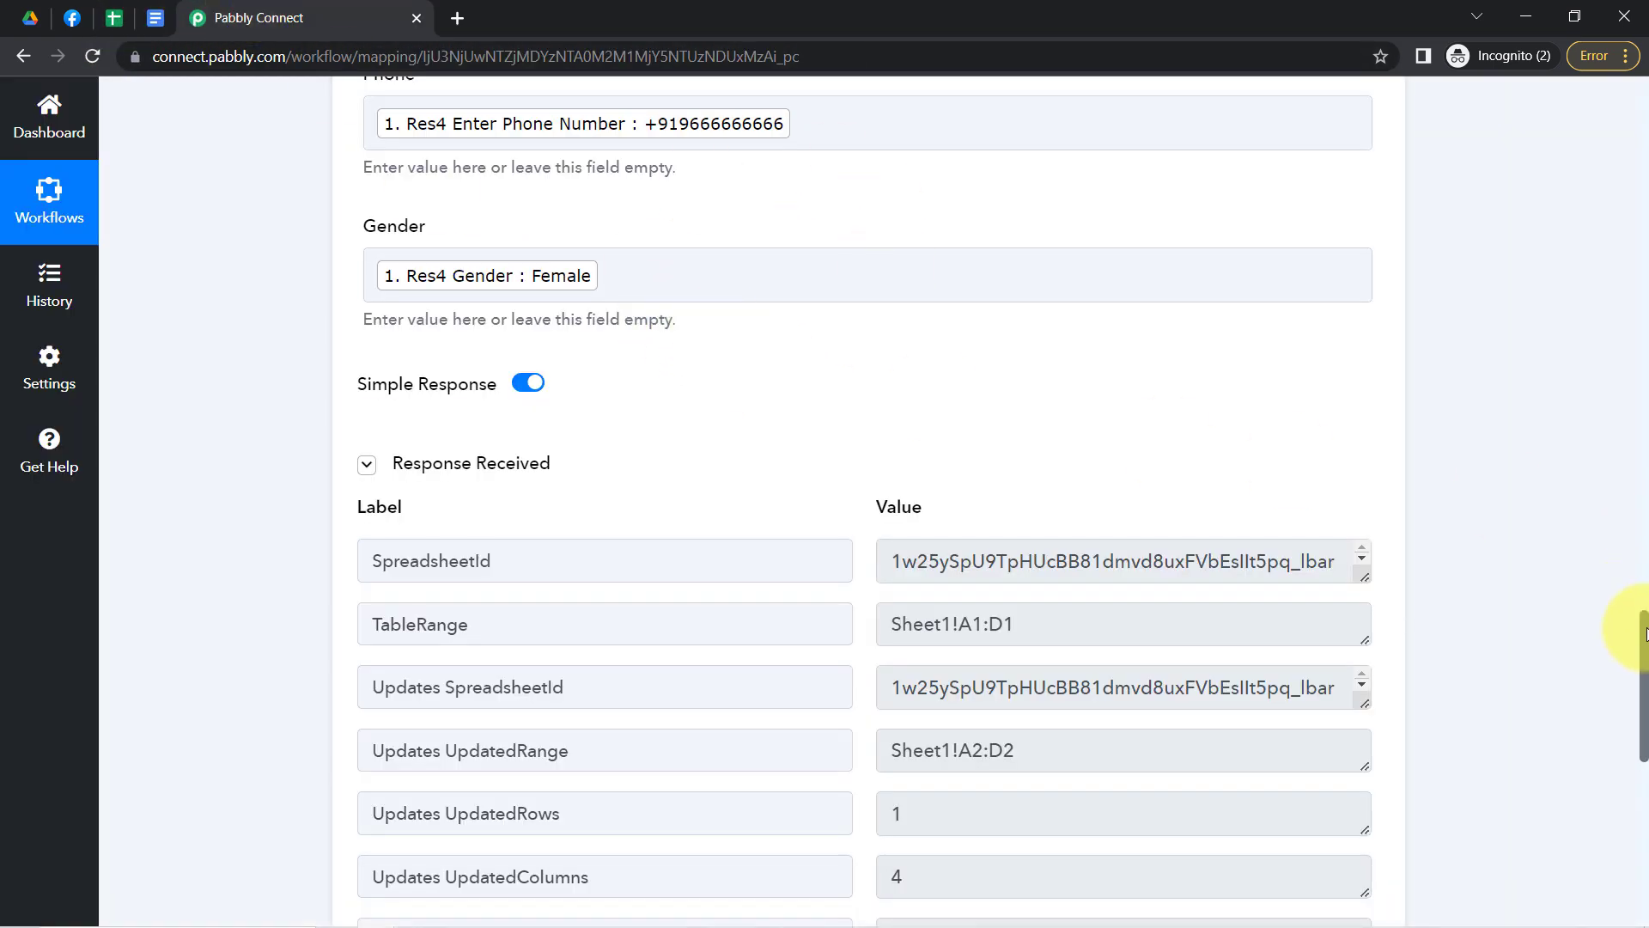
left_click_drag(1645, 634, 1626, 433)
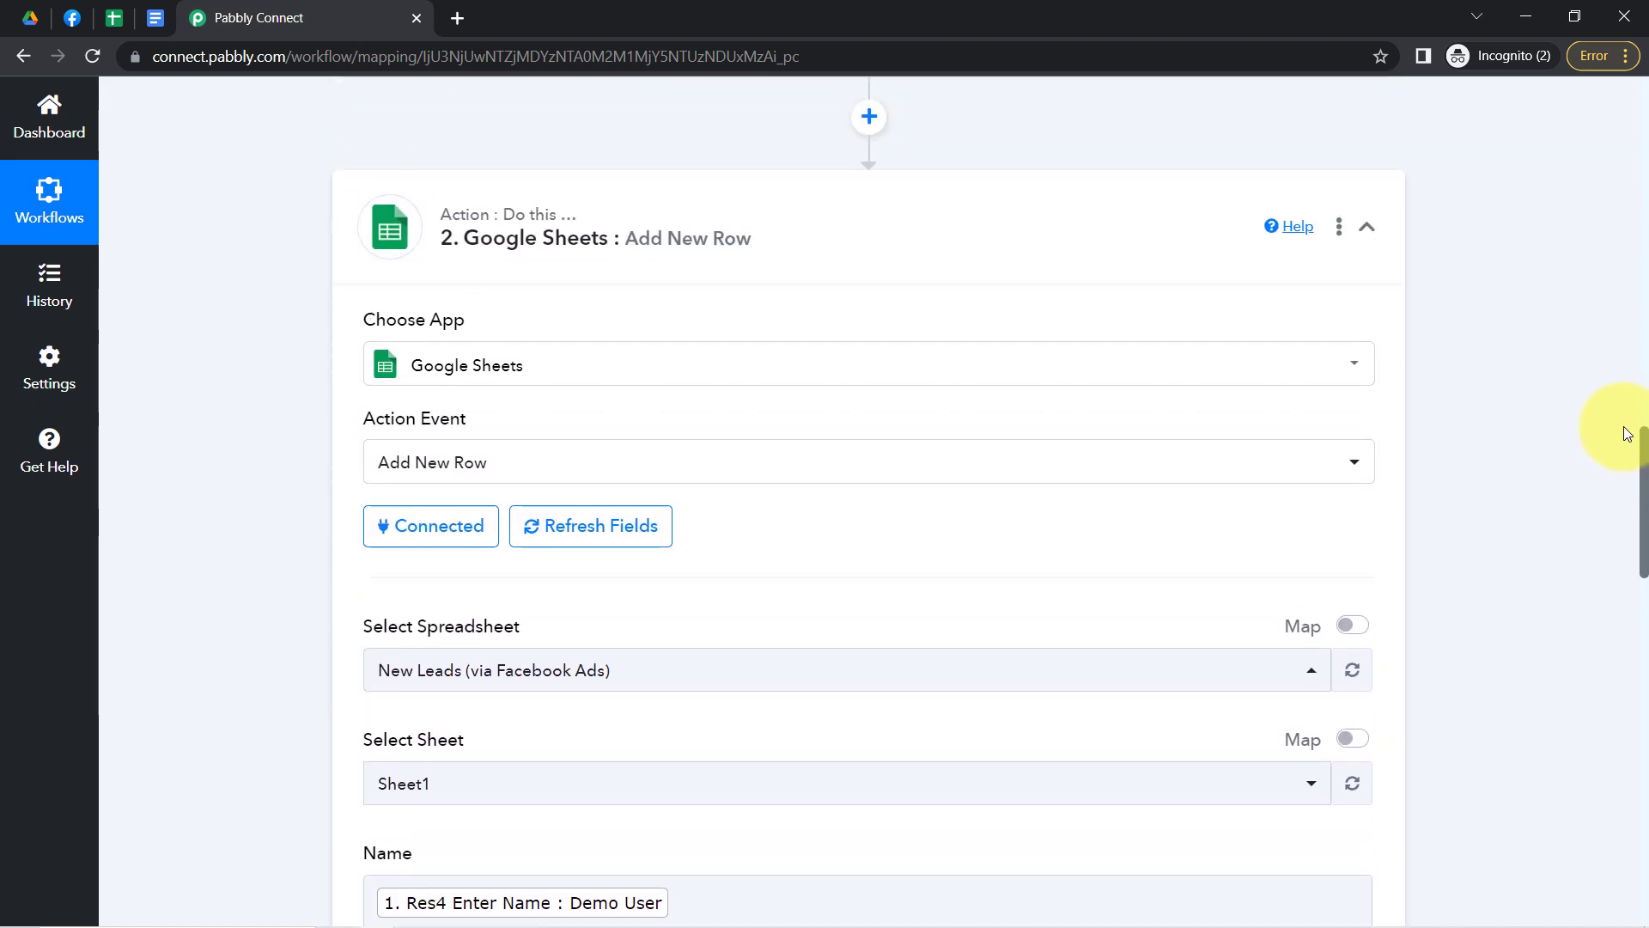
left_click(644, 257)
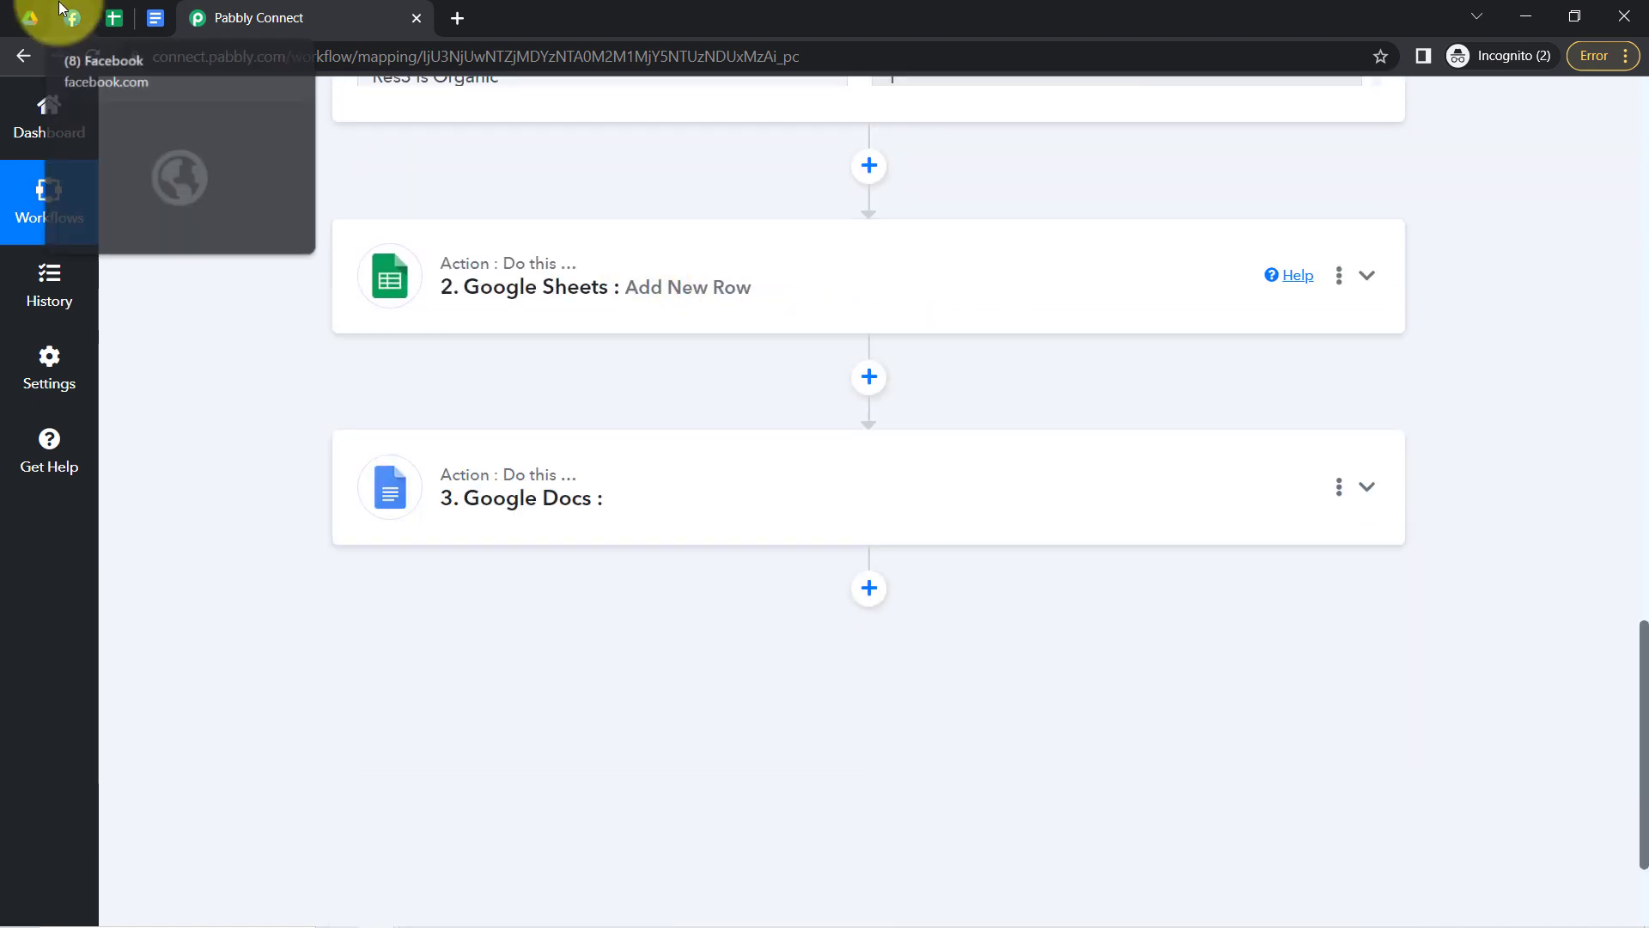
- Review the Ayurvedic Spa page on Facebook and the lead response captured by the Pabbly Connect trigger
left_click(60, 7)
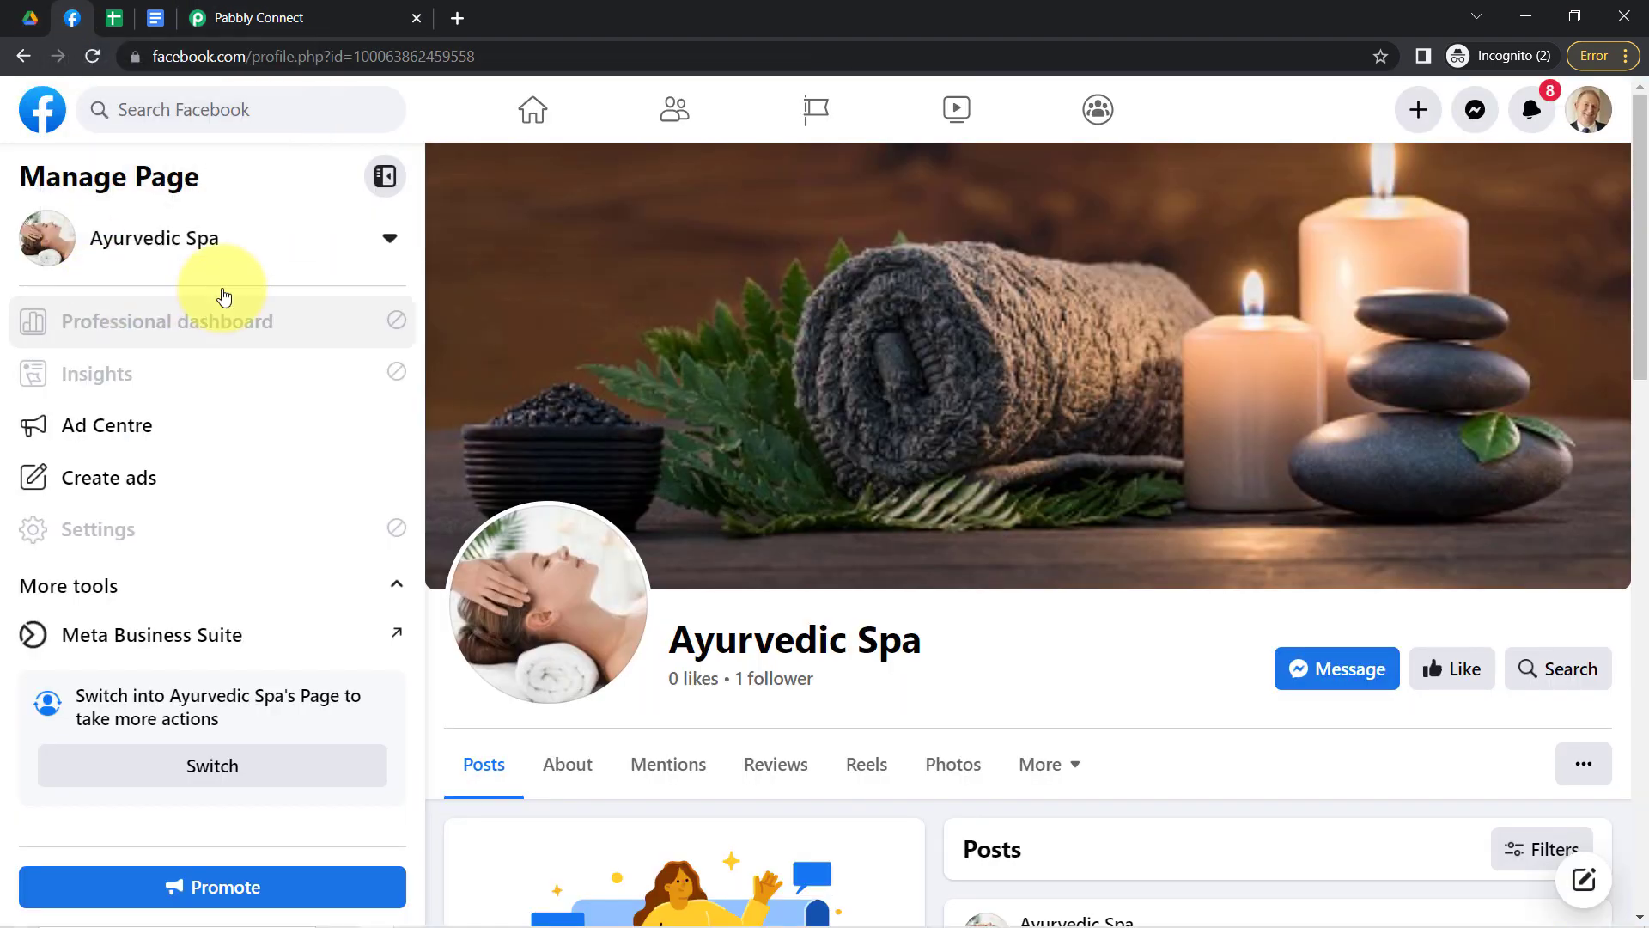
left_click(225, 8)
left_click_drag(1638, 644, 1640, 454)
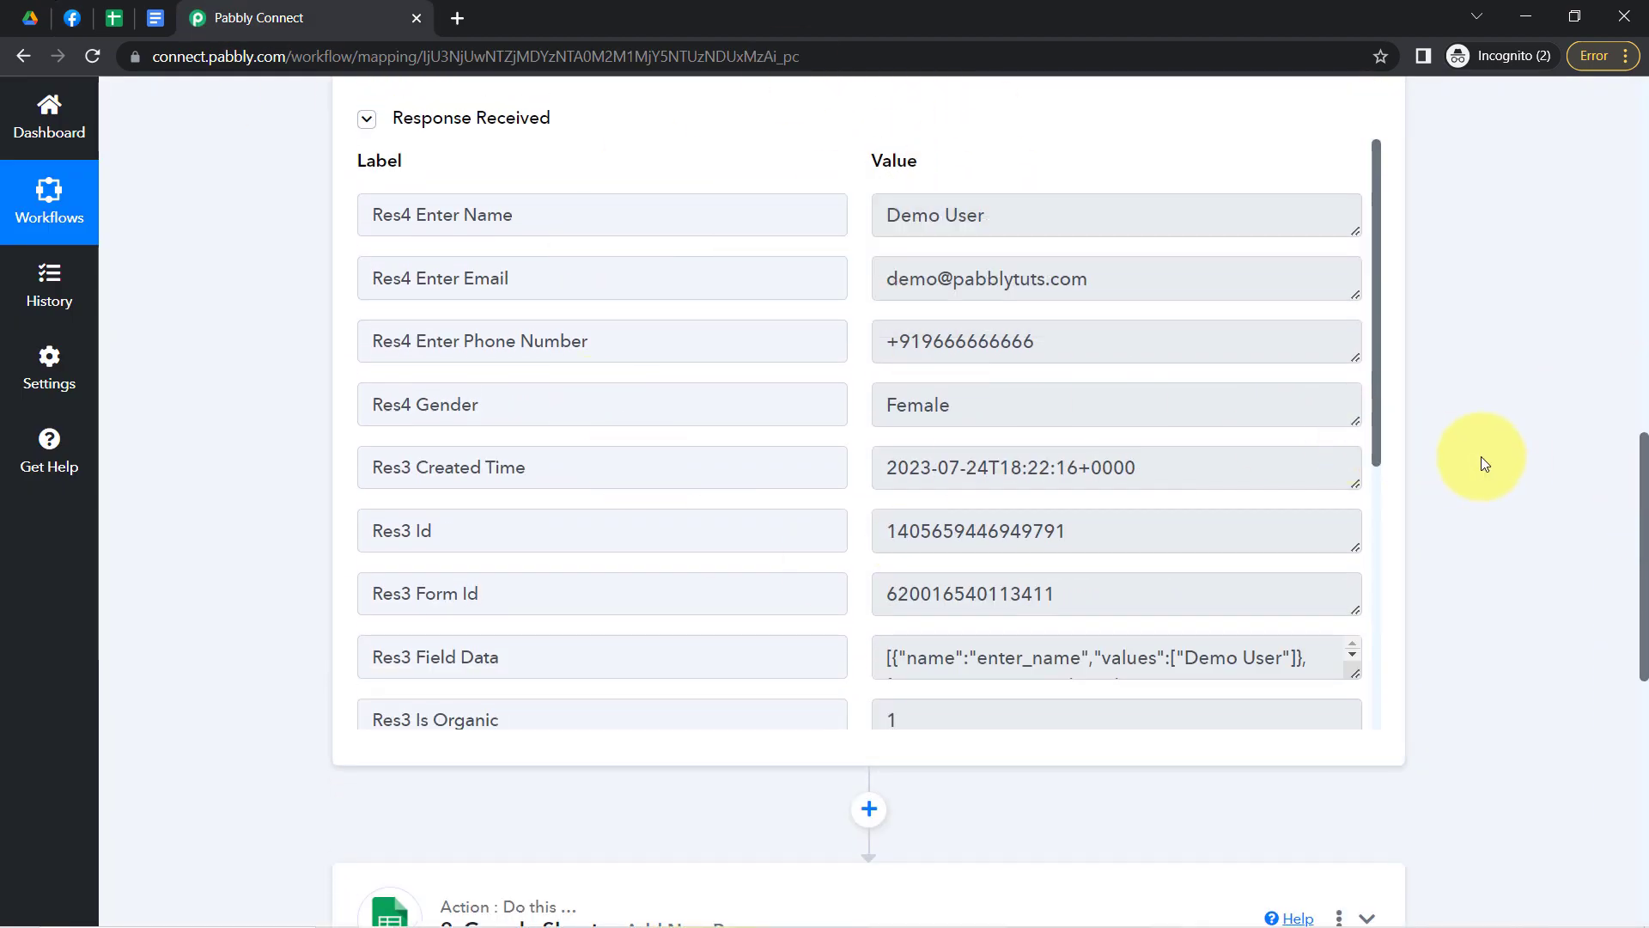
left_click_drag(1643, 454, 1638, 663)
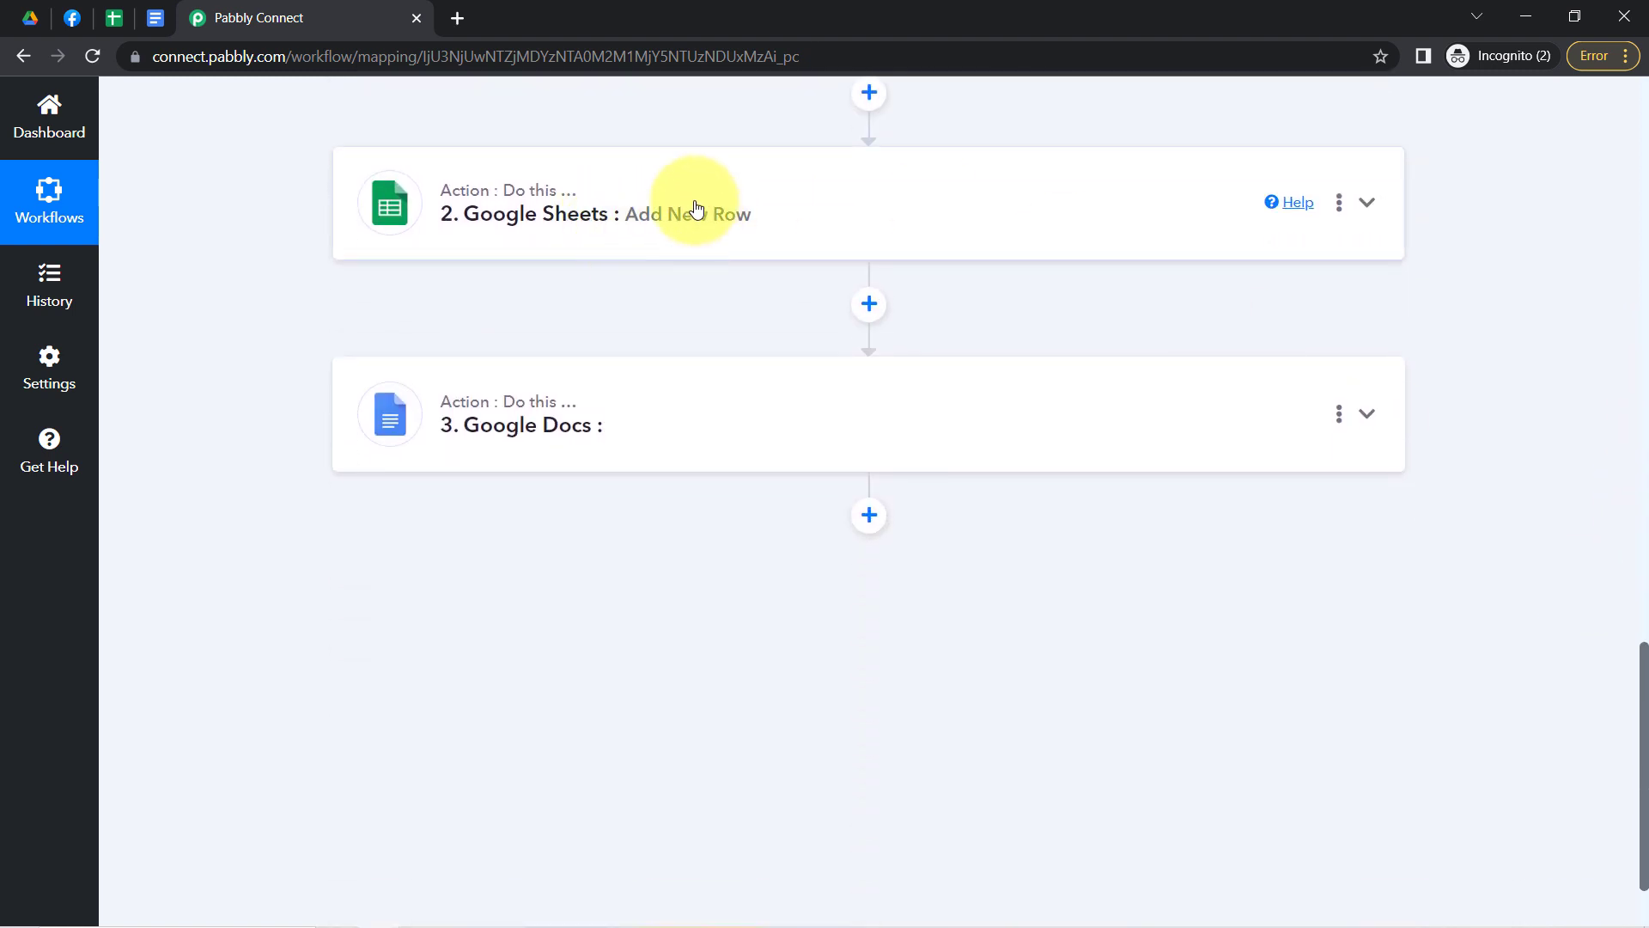
- Expand the Google Docs action and open its list of action events
left_click(522, 427)
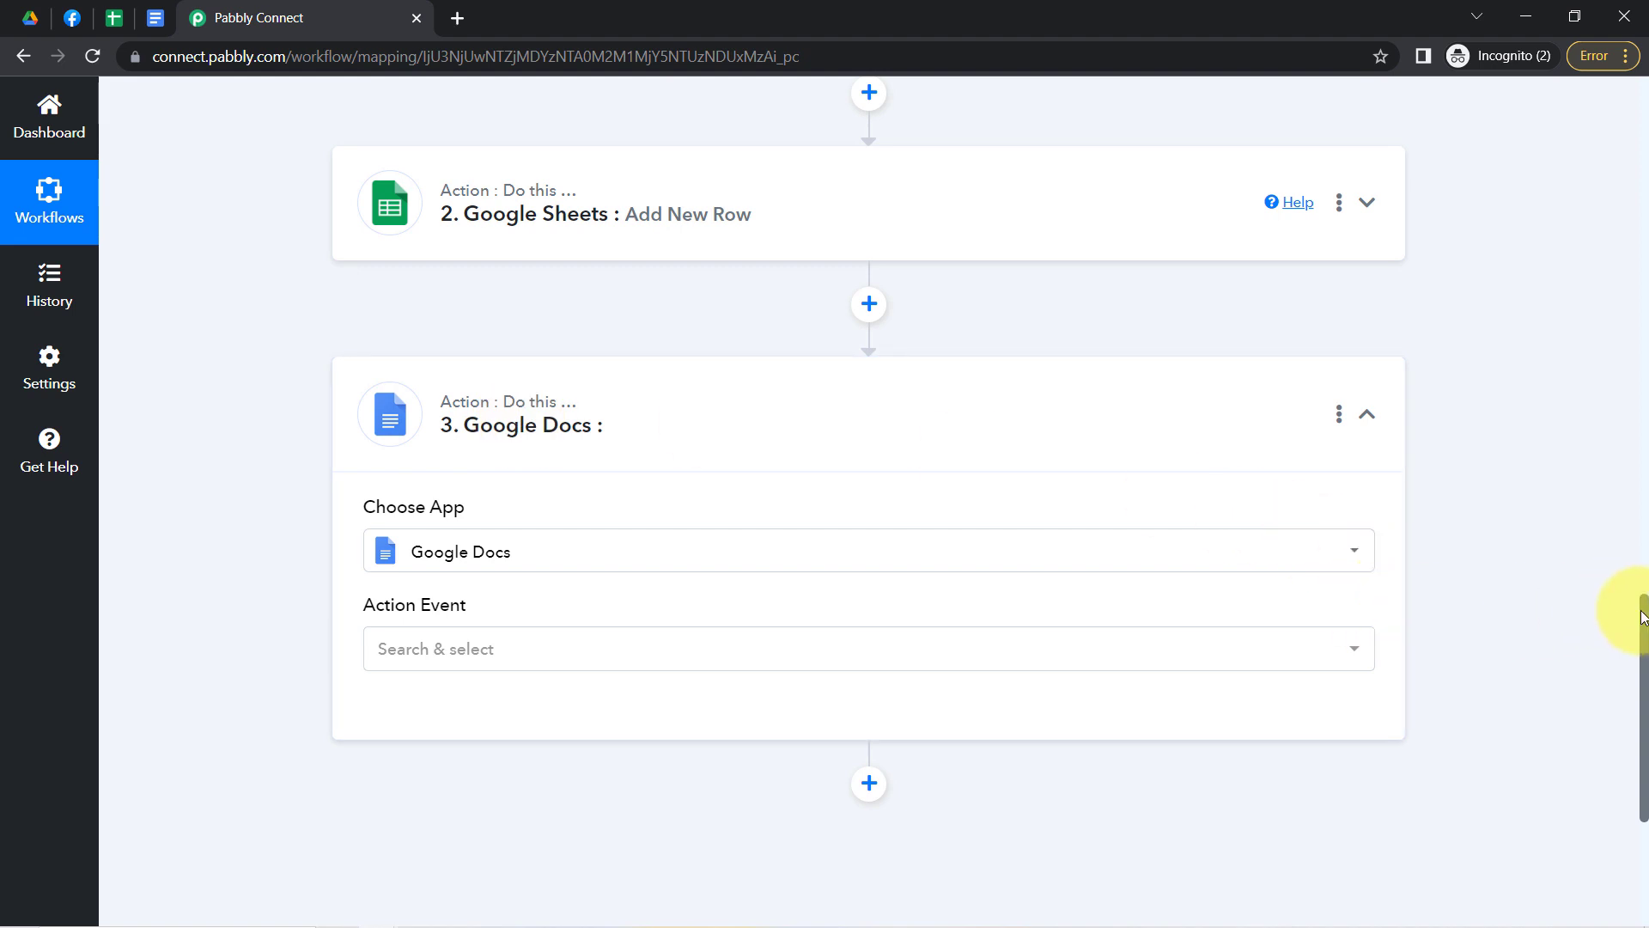
left_click_drag(1643, 623, 1643, 670)
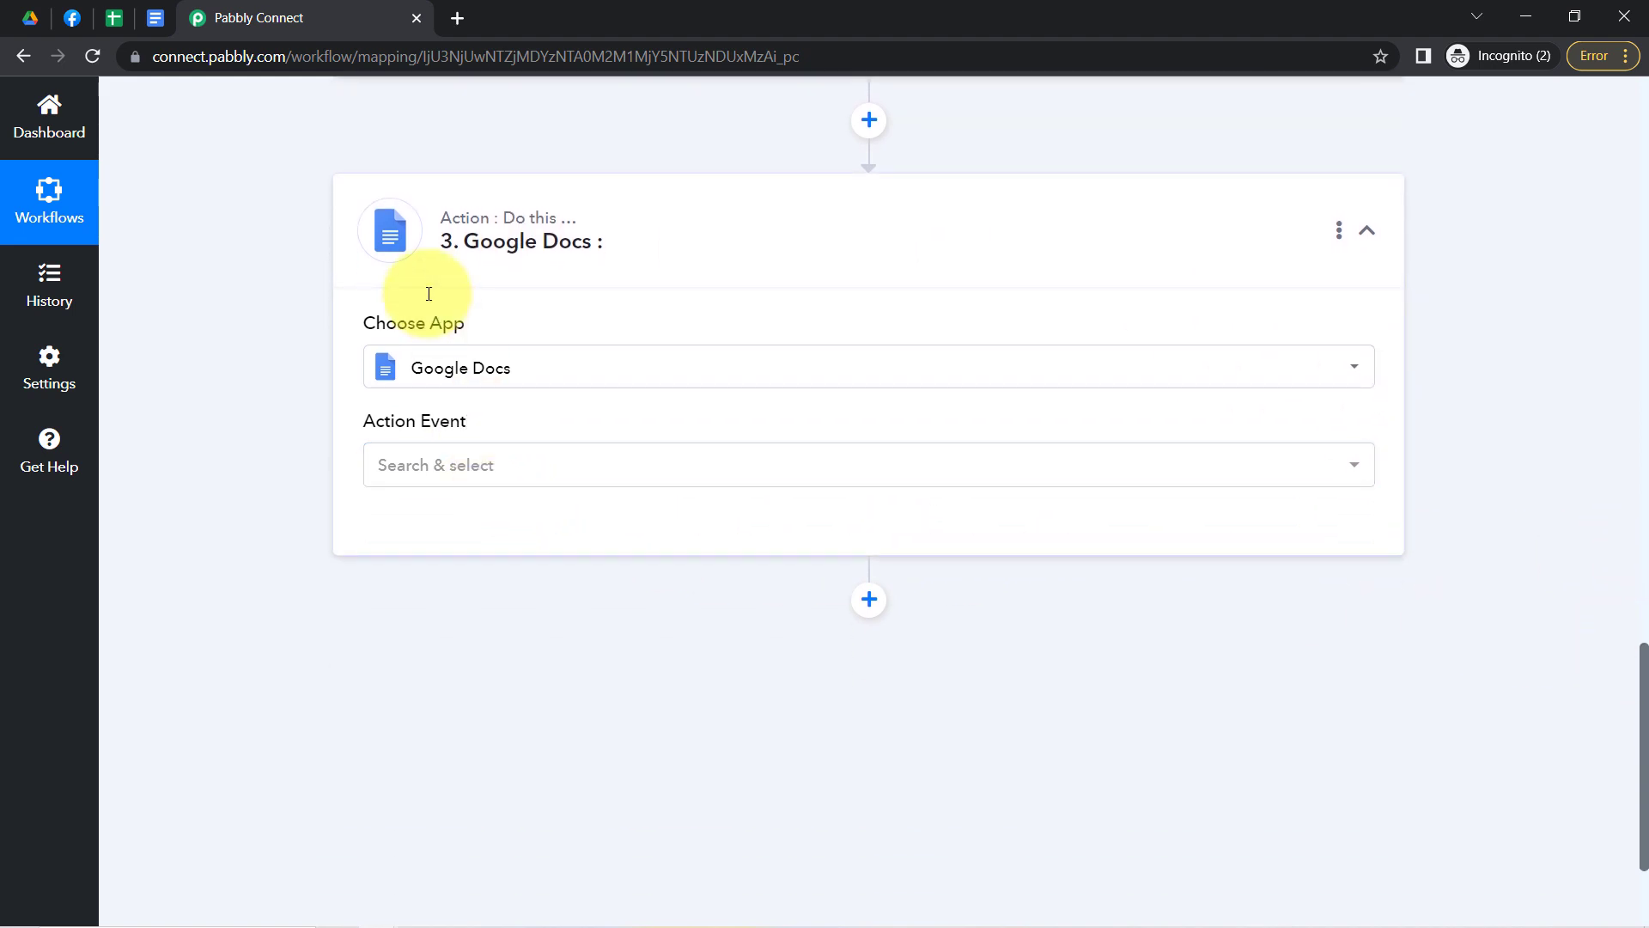
left_click(432, 461)
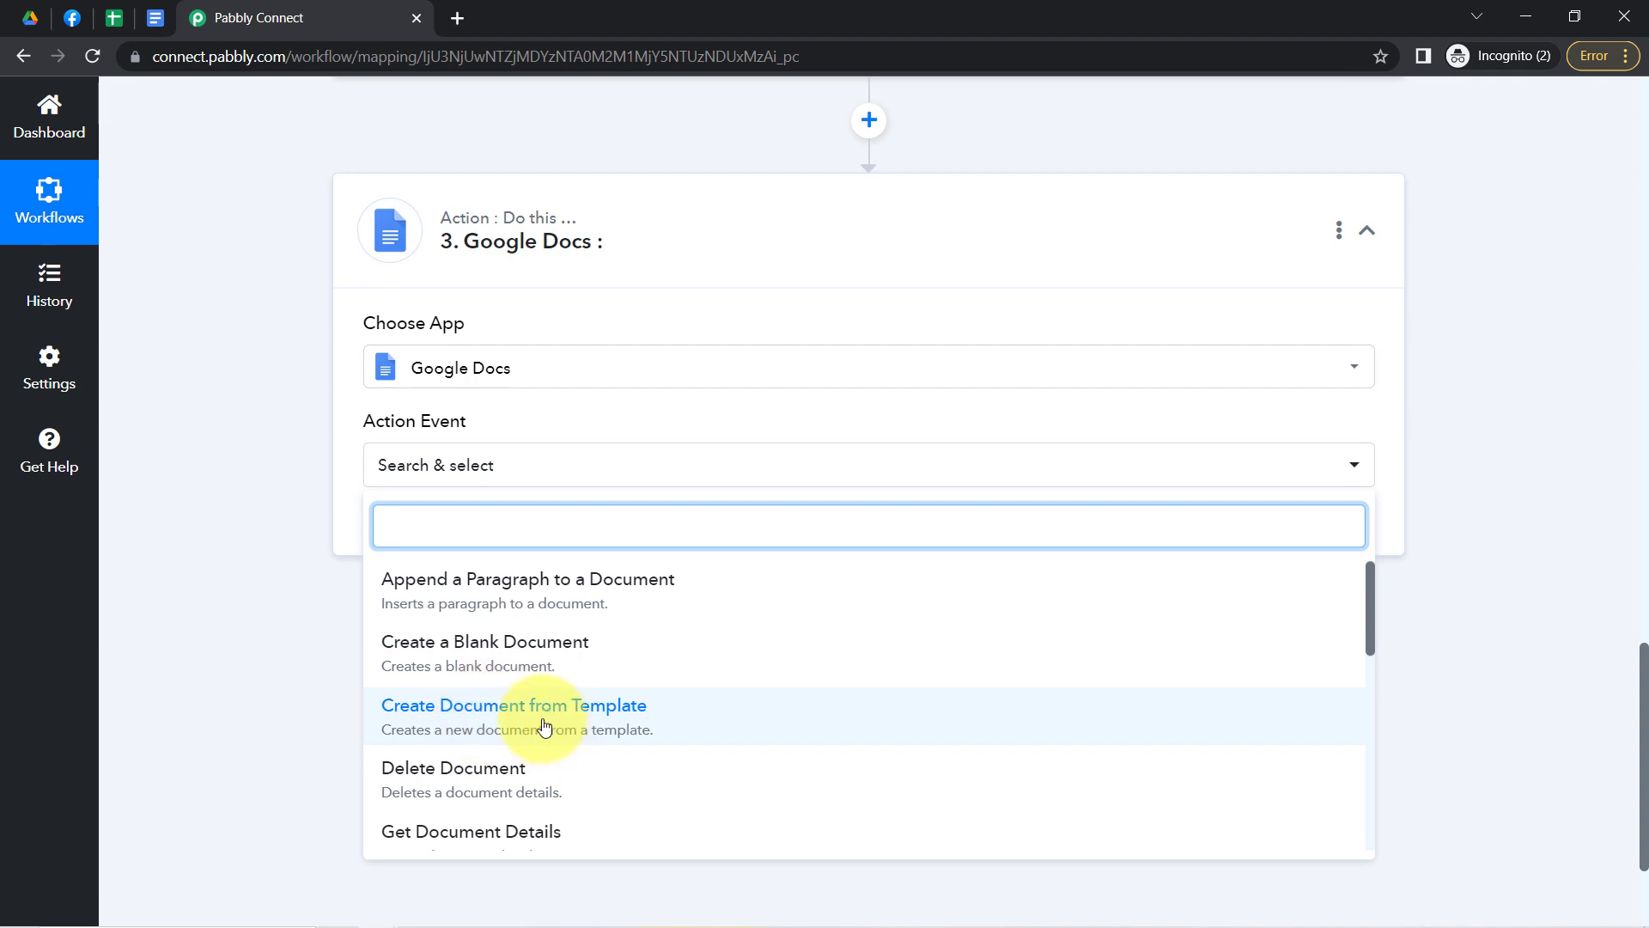
- Switch to the Google Docs document and rename it "Lead Information Template"
left_click(155, 17)
left_click(106, 104)
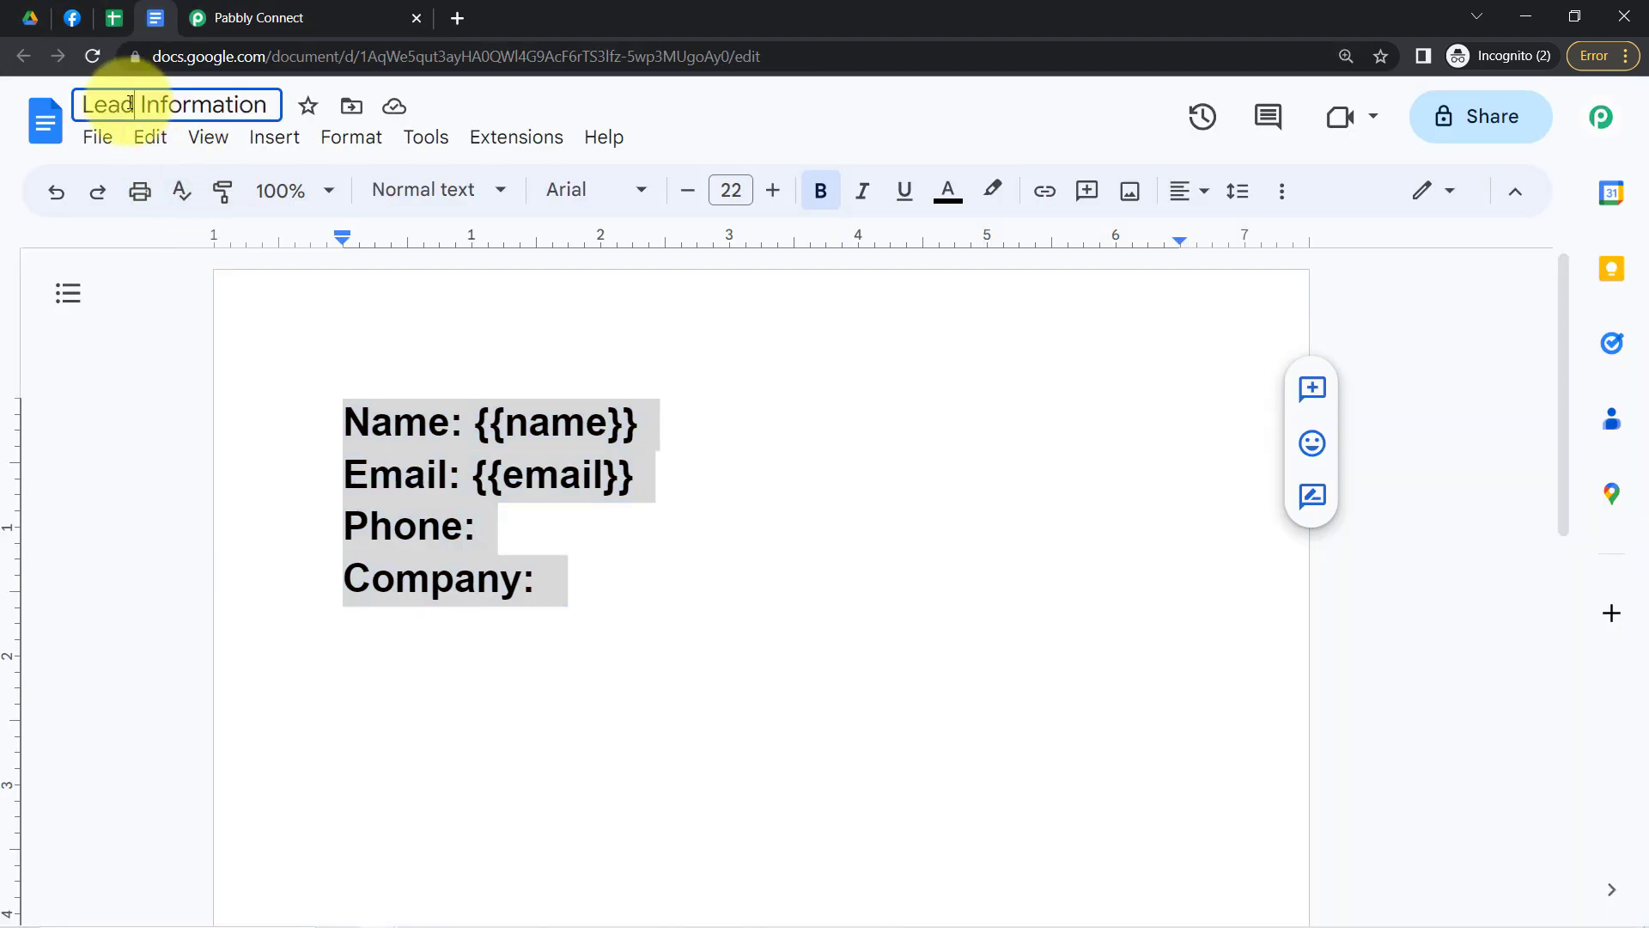
left_click_drag(106, 104, 265, 108)
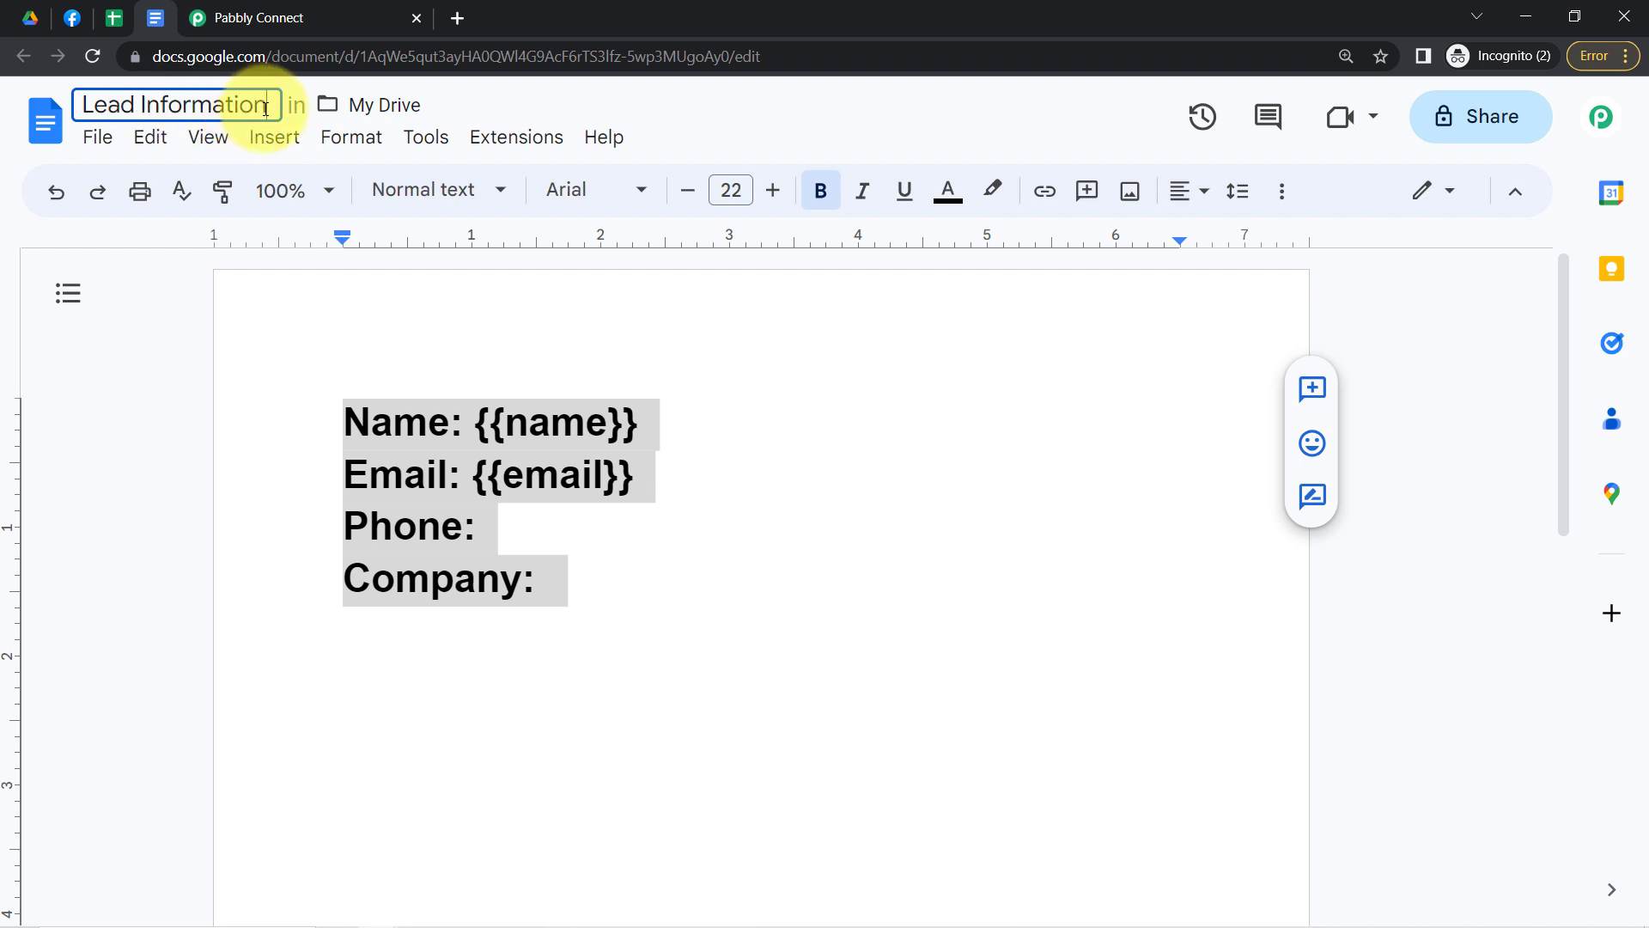
type("Templa")
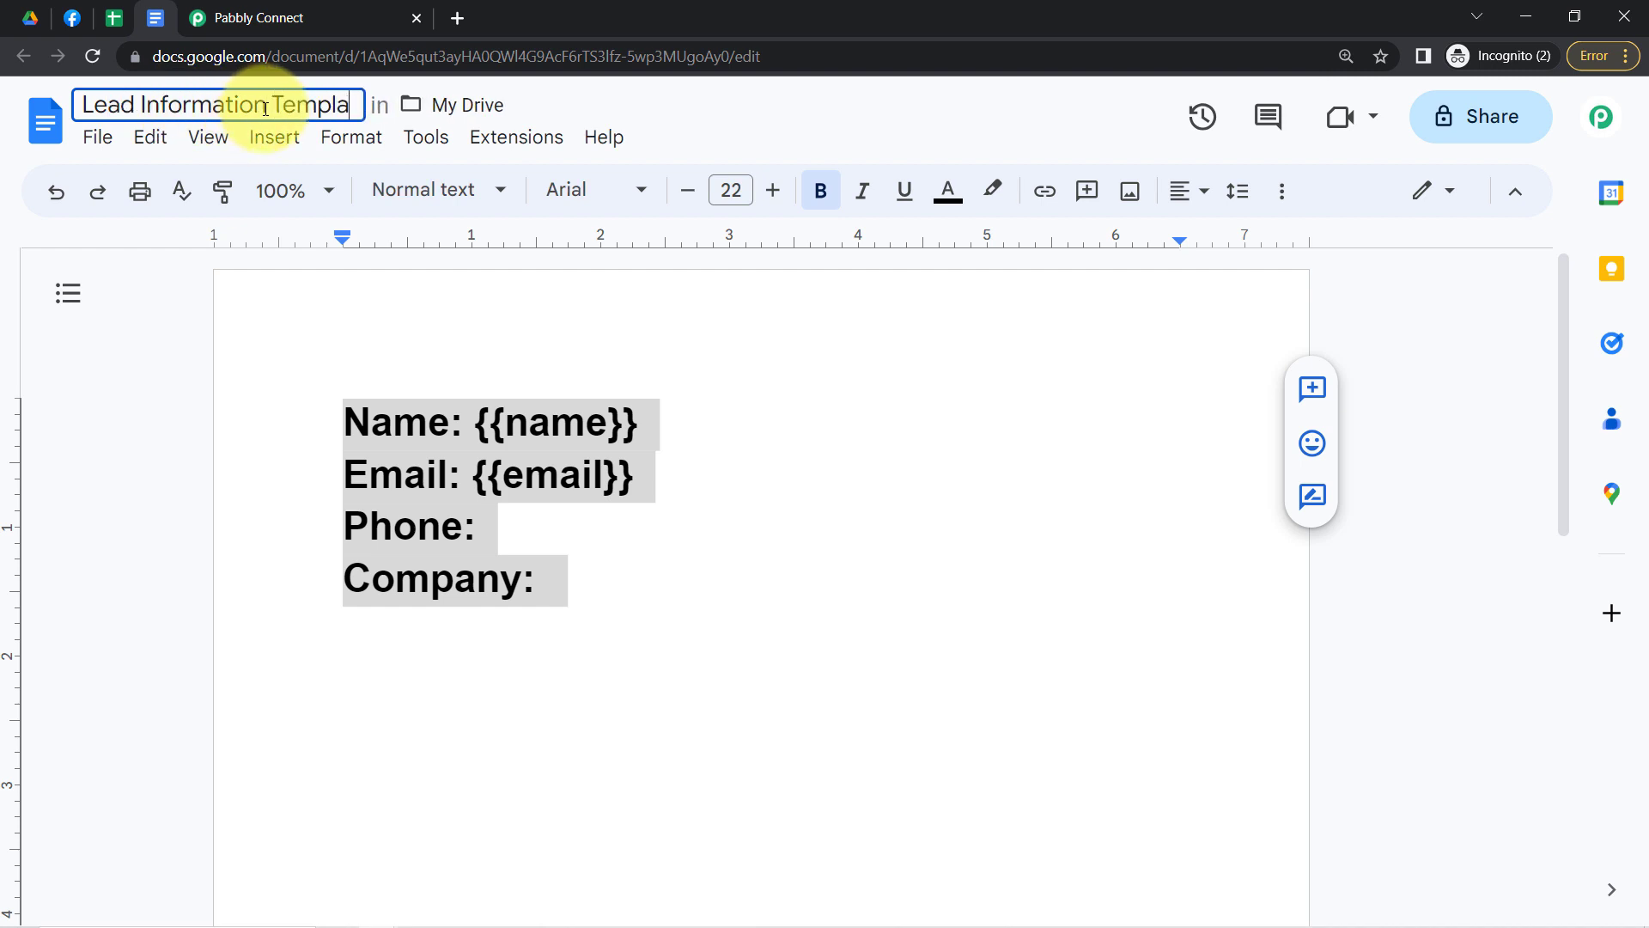
type("te")
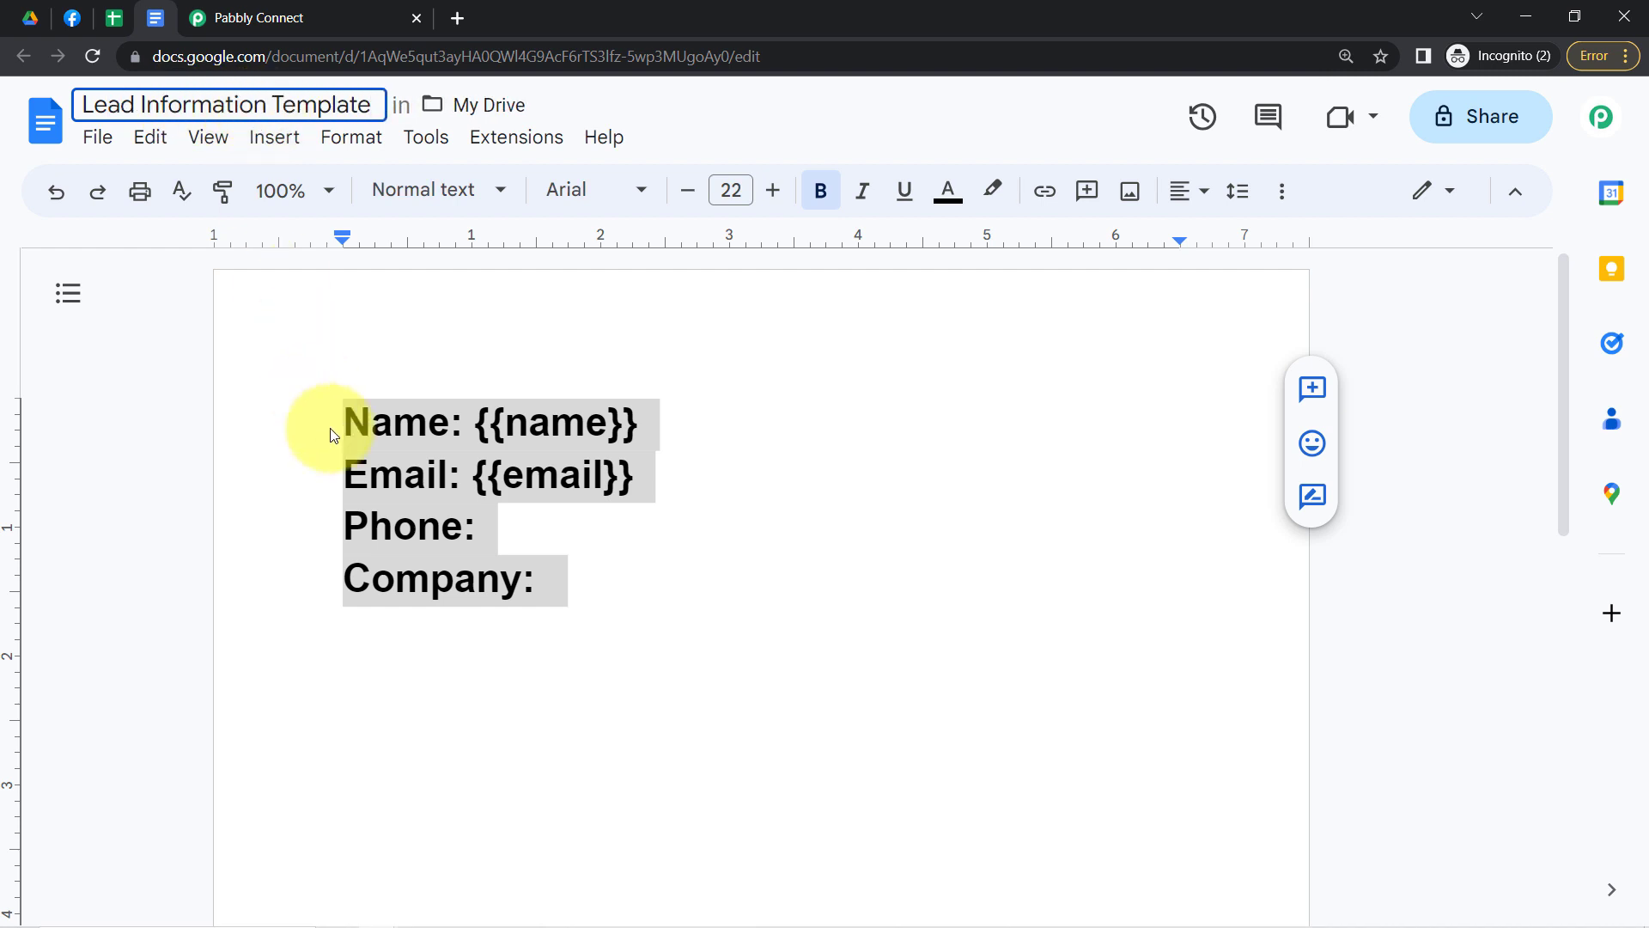
- Add the placeholder {{phone}} after the Phone label, reusing the email placeholder's format
left_click(348, 423)
left_click_drag(355, 423, 536, 569)
left_click(554, 580)
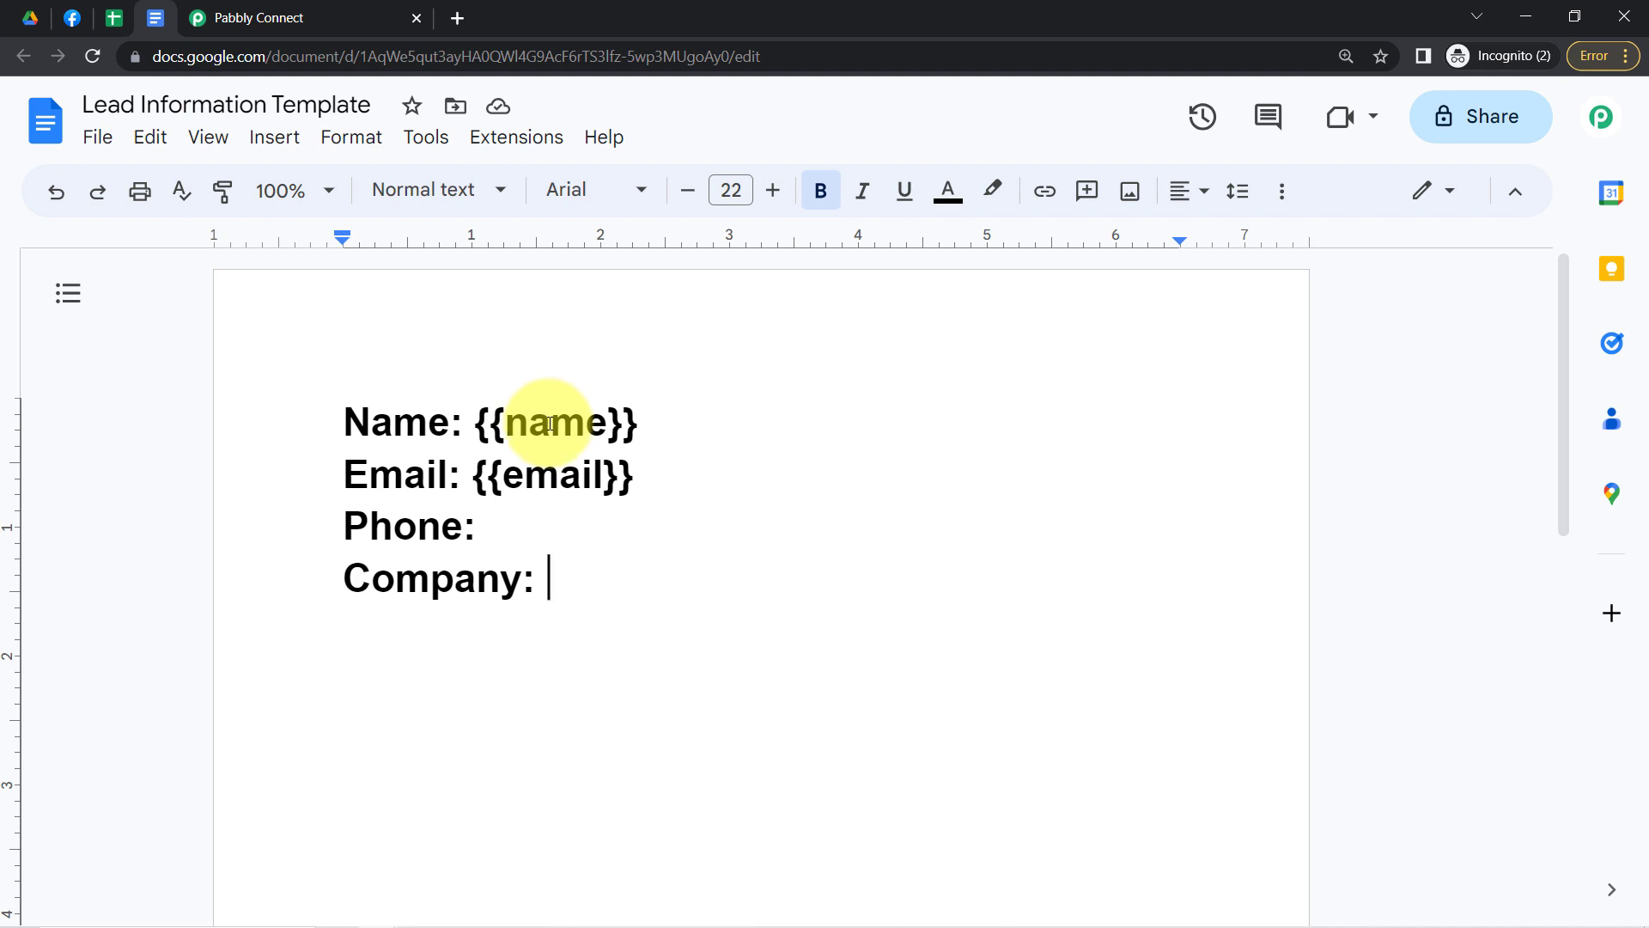
left_click_drag(670, 471, 606, 531)
left_click(503, 521)
type("{{email}}")
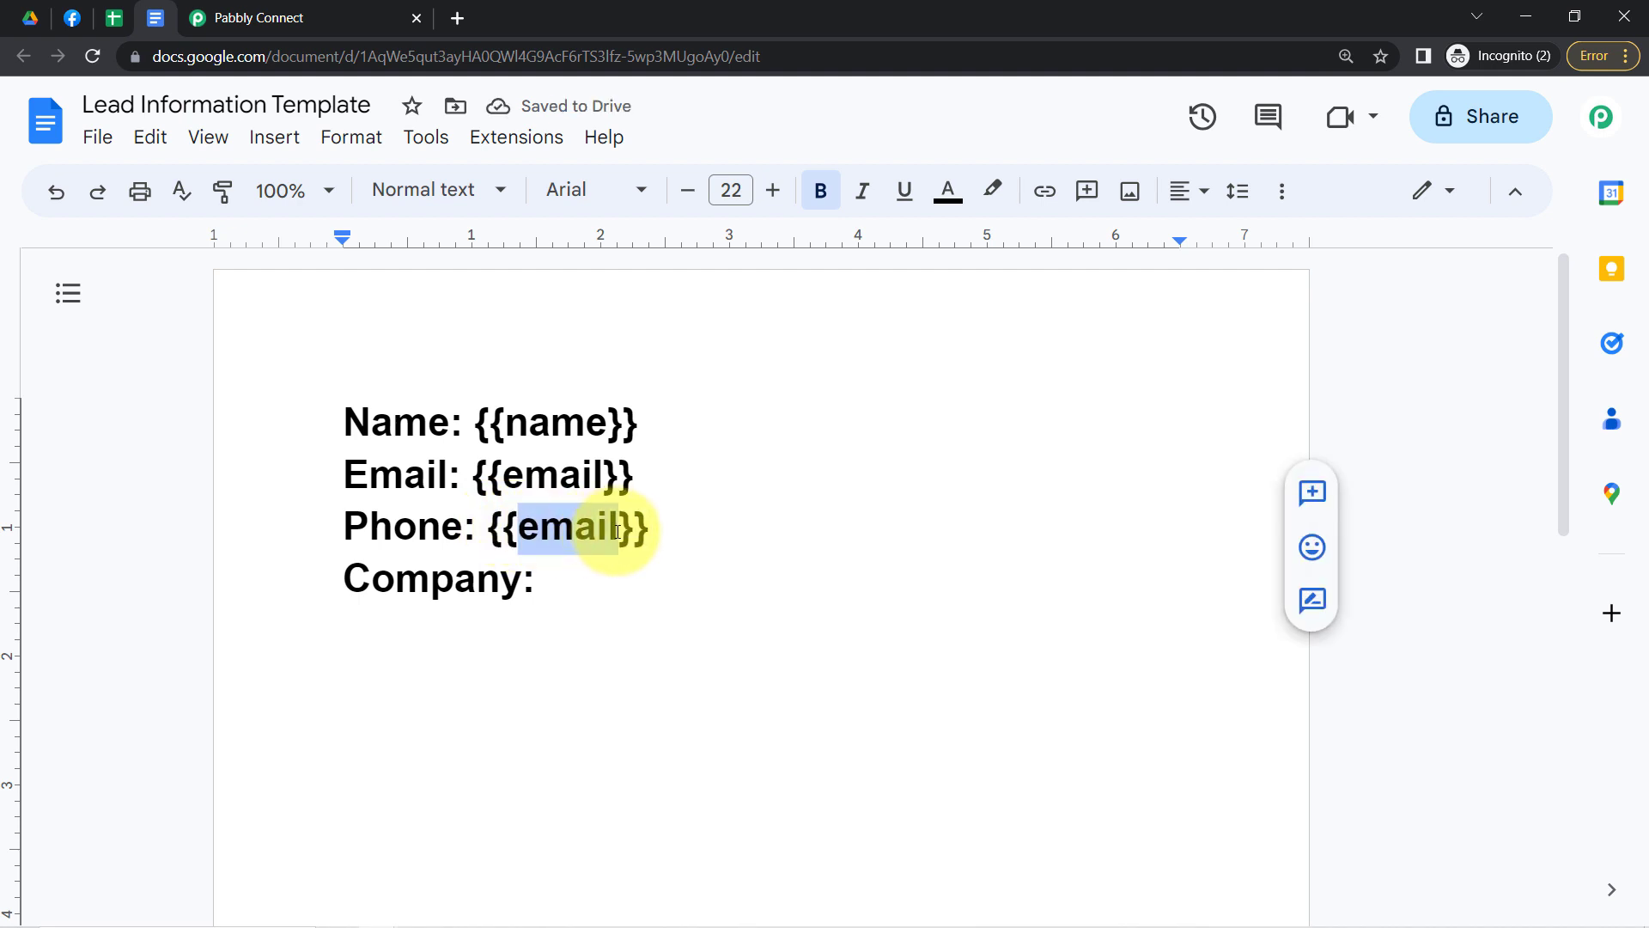
key("BackSpace")
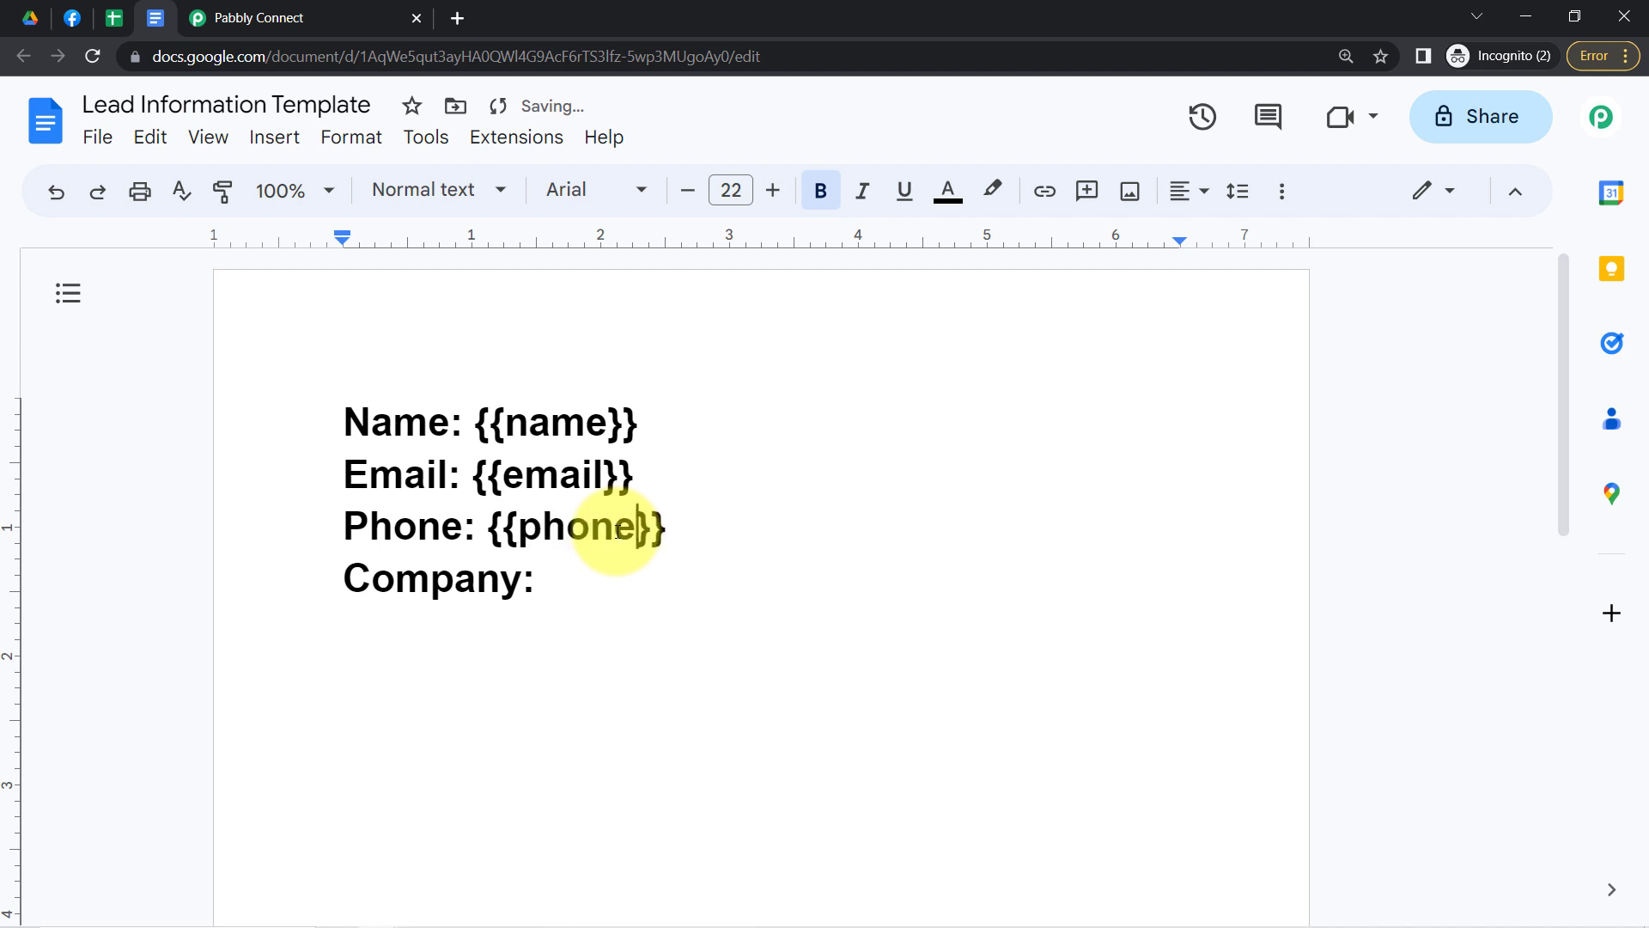
type("phone")
- Replace the Company label on the last line with Gender, keeping the colon
double_click(435, 571)
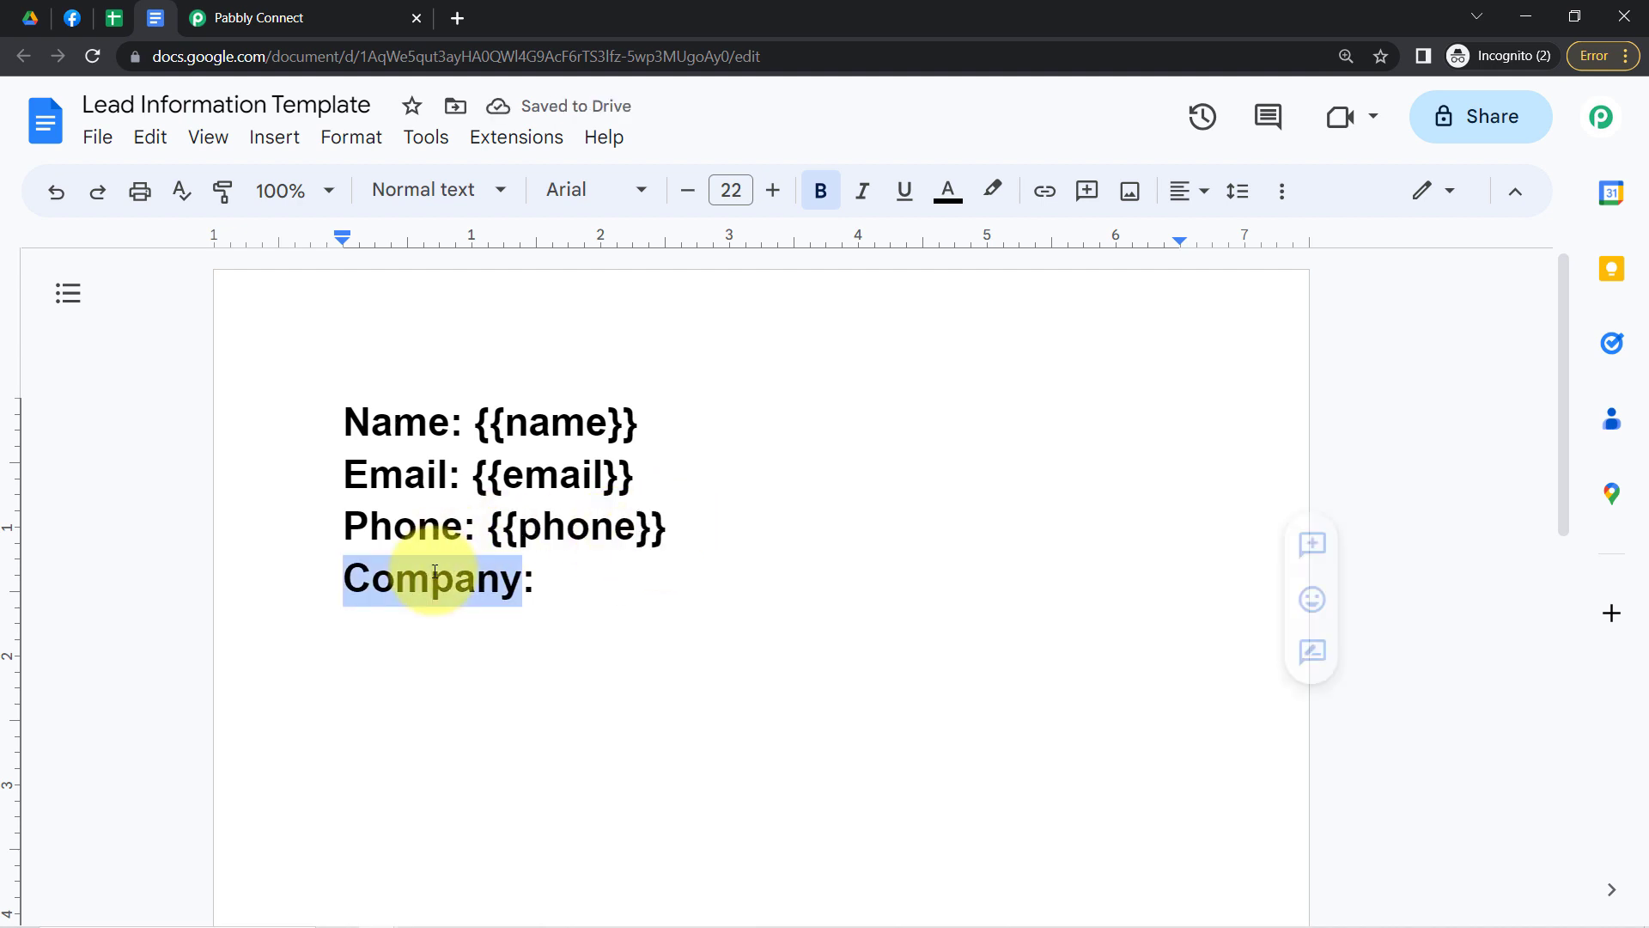
key("BackSpace")
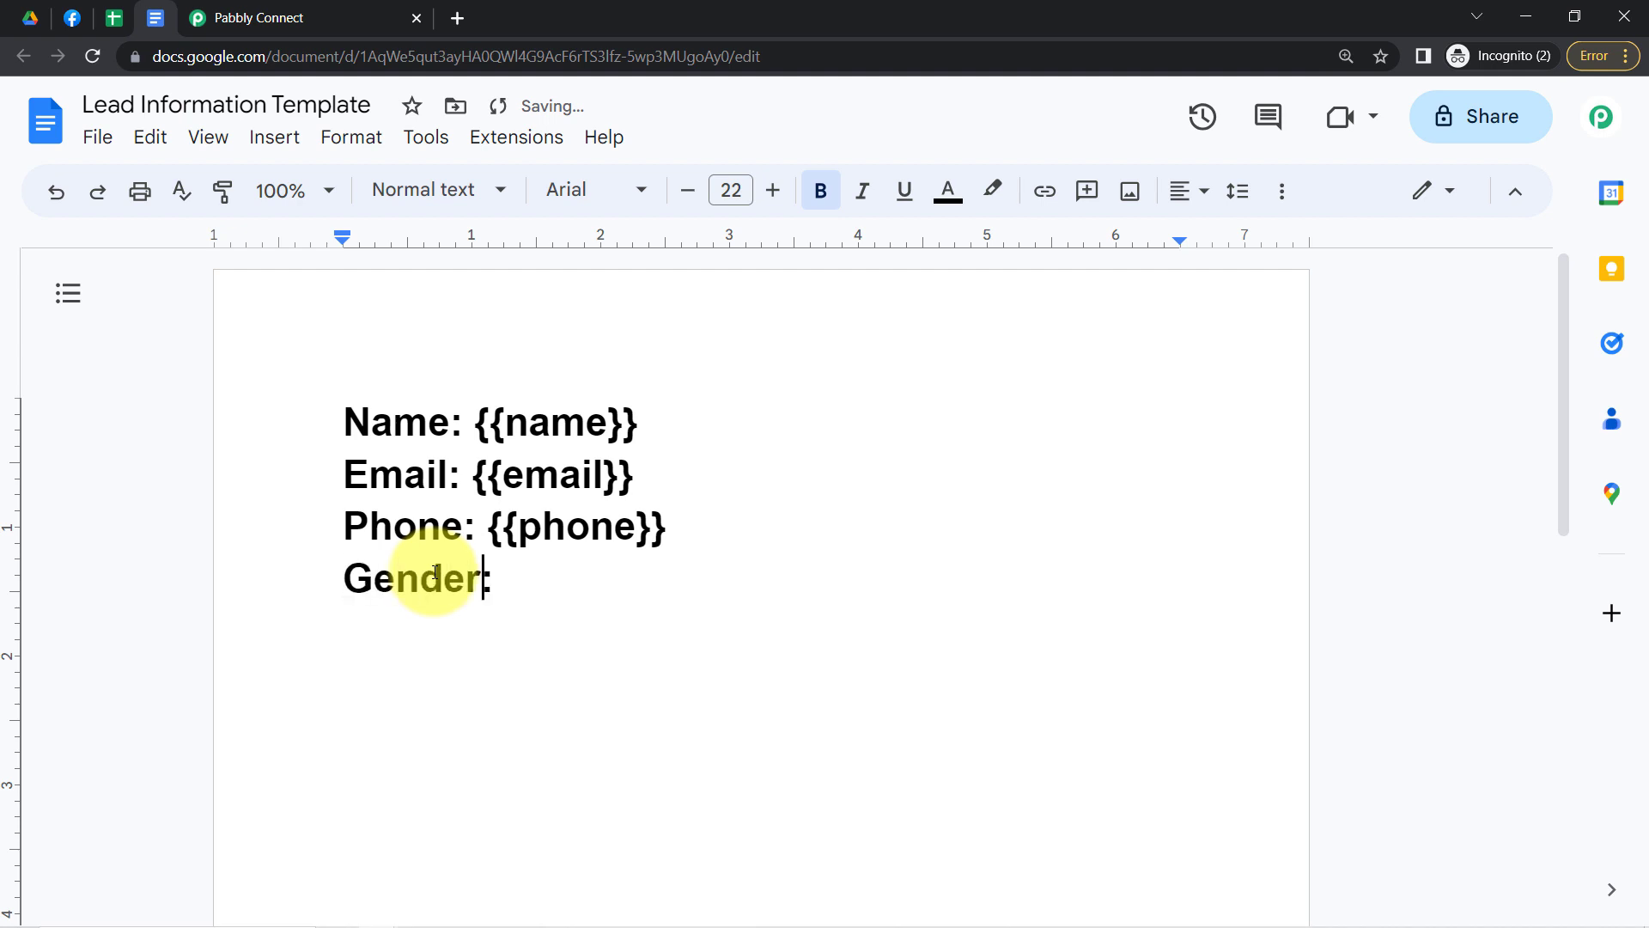
key("End")
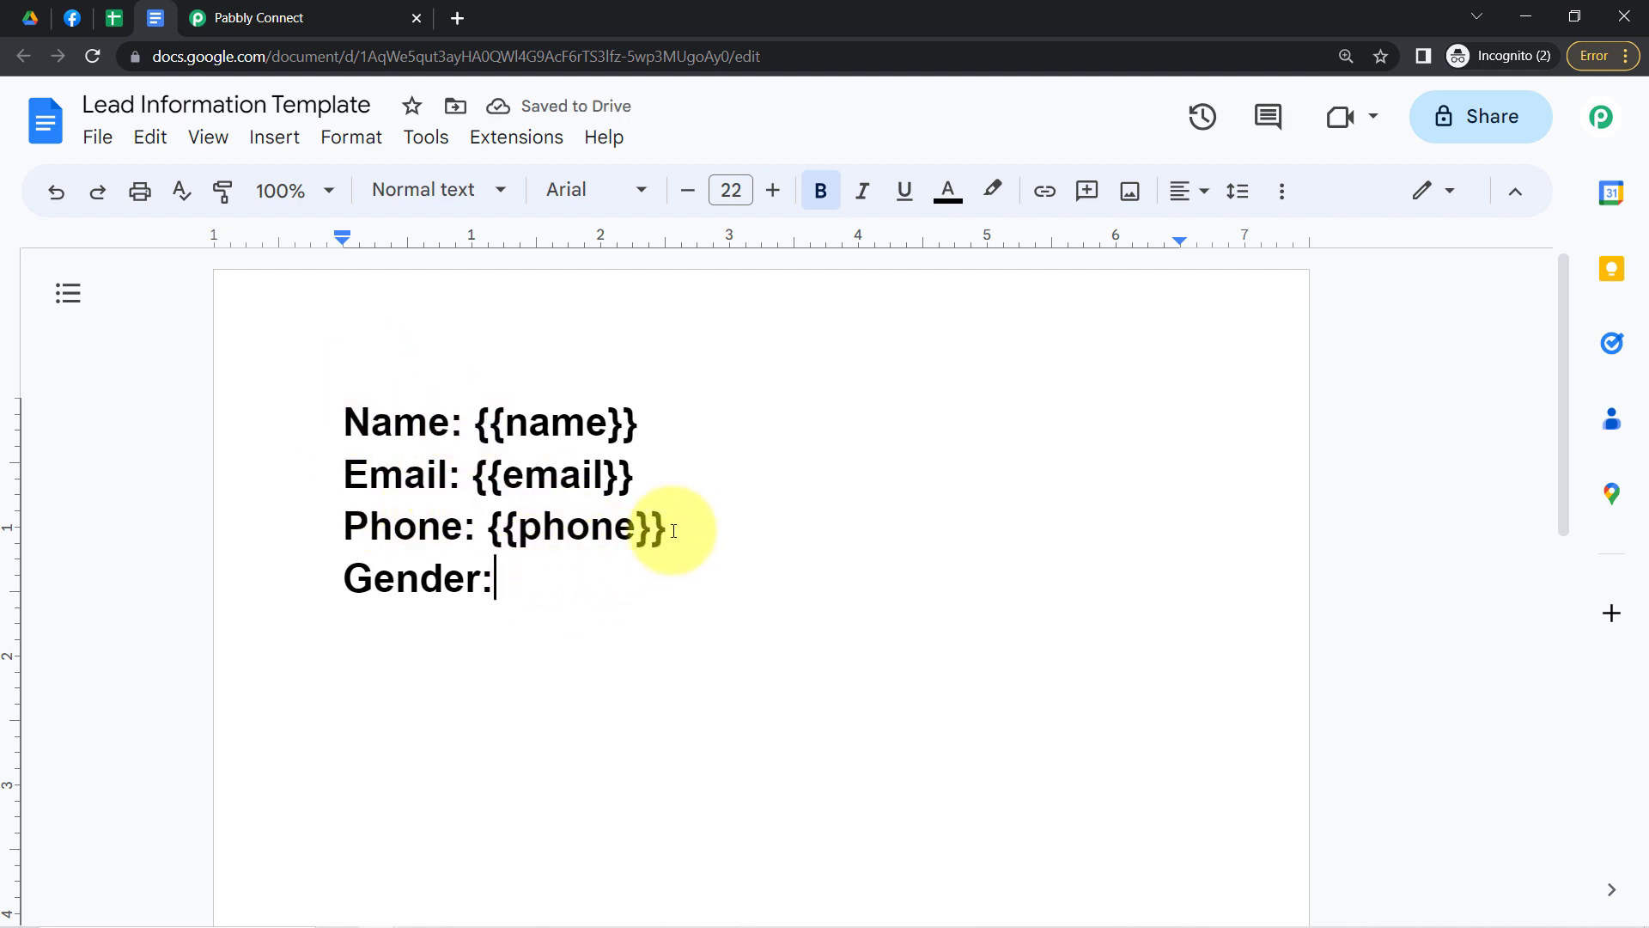
- Add the placeholder {{gender}} after the Gender label, adapting a copy of the phone placeholder and tidying the spacing
left_click_drag(667, 526, 503, 522)
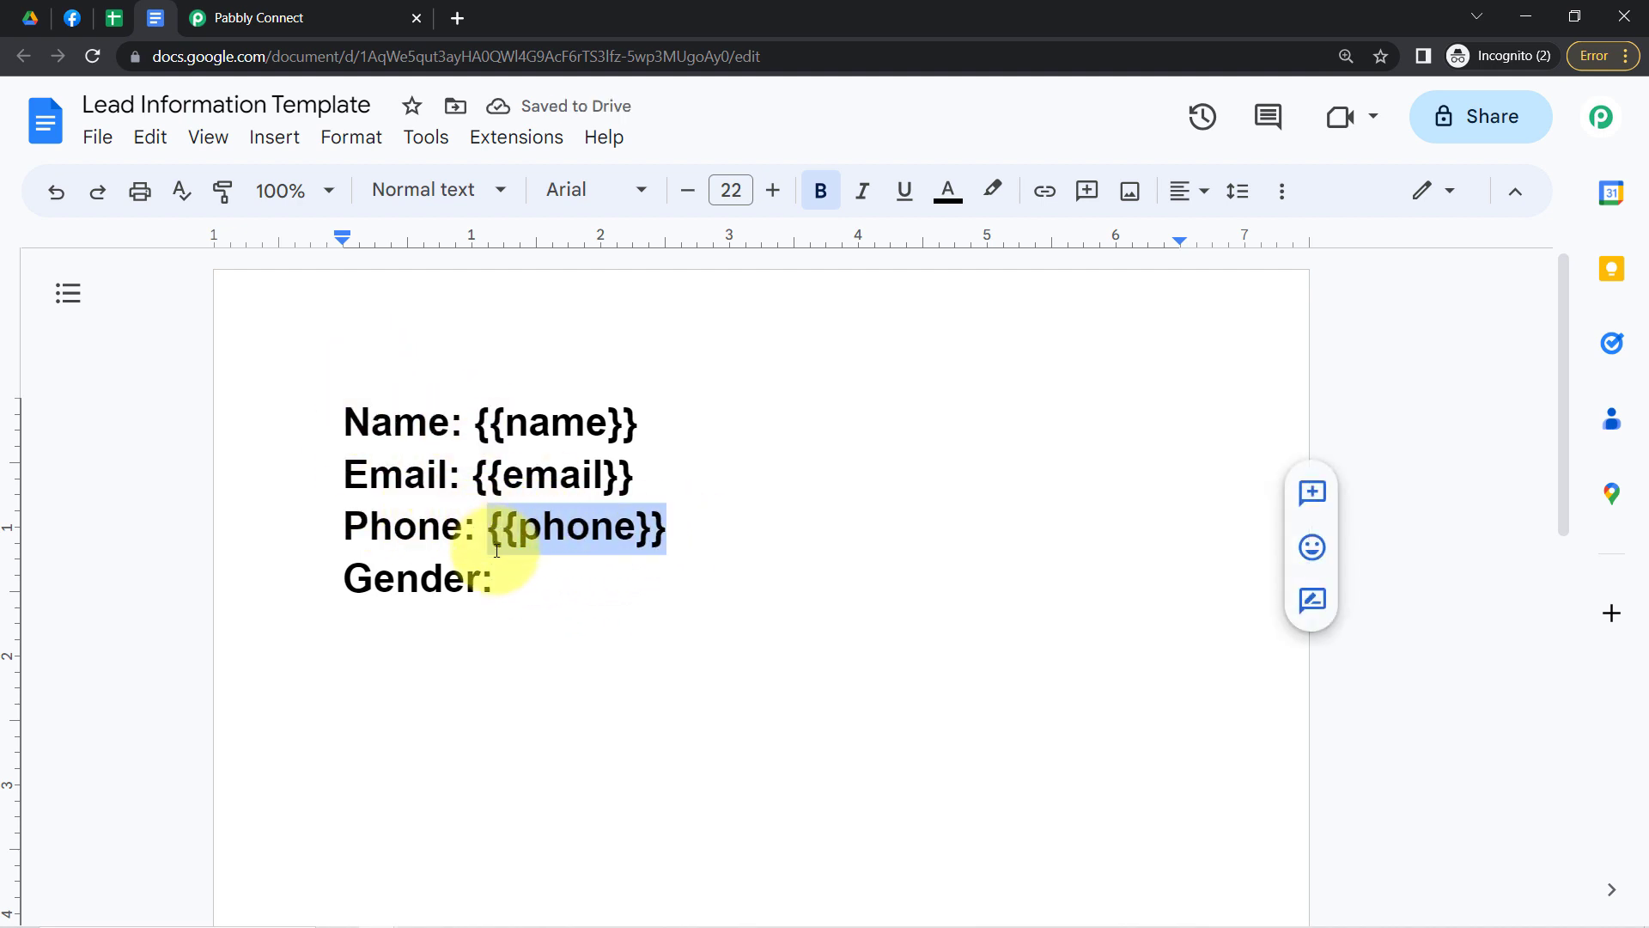
left_click(511, 575)
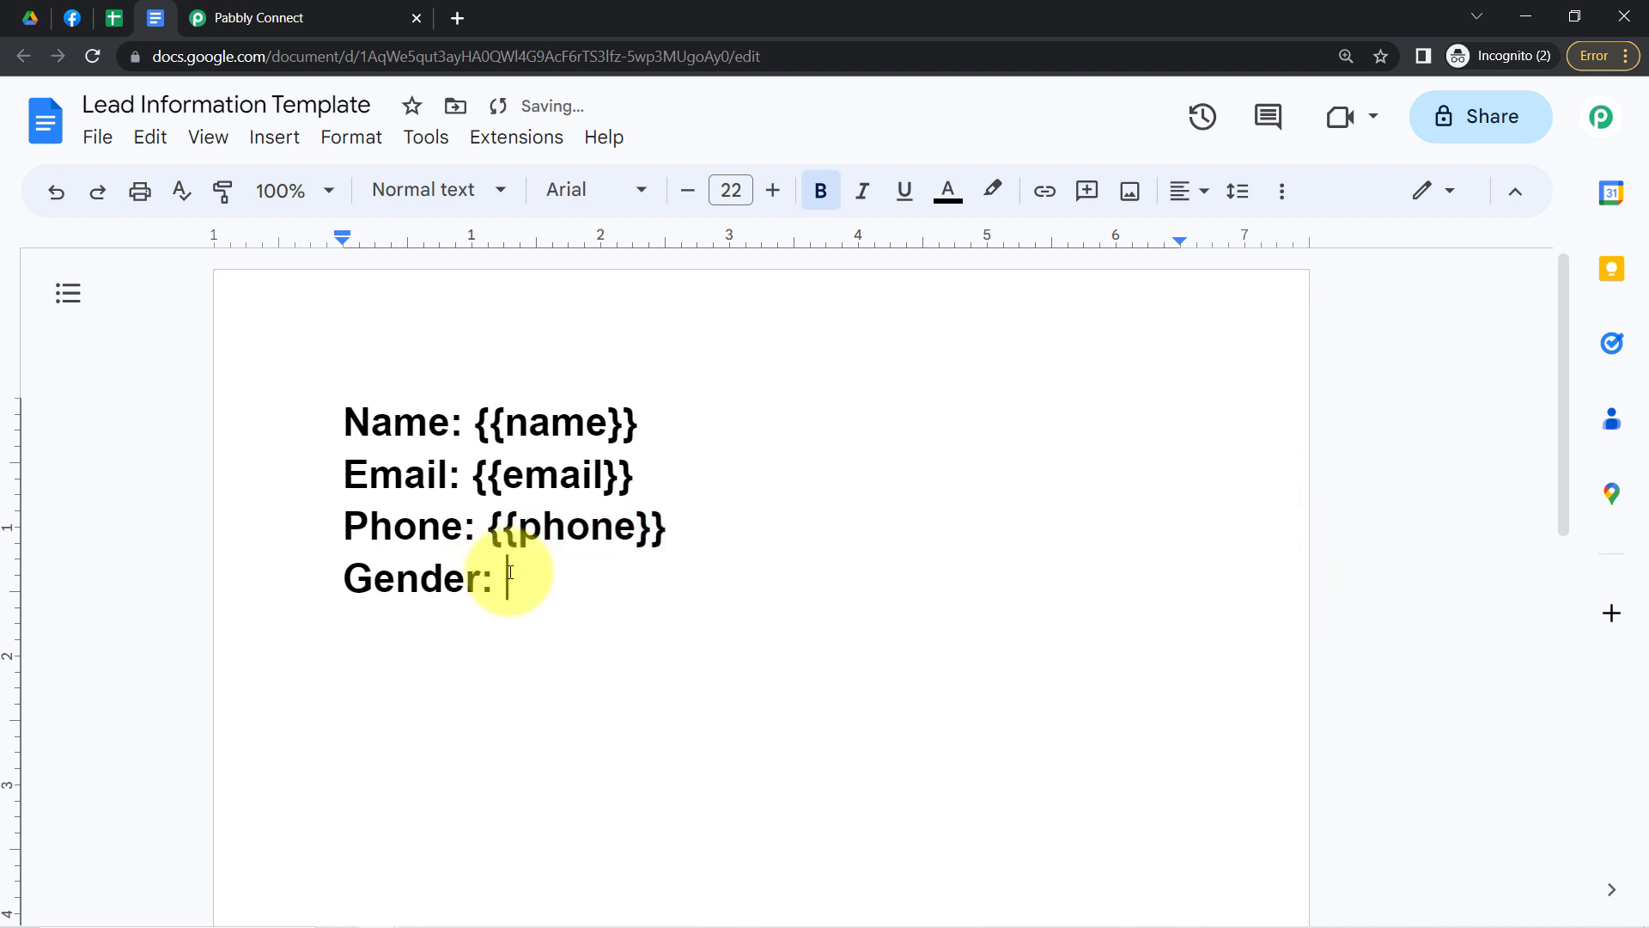
type("{{phone}}")
double_click(562, 581)
type("g")
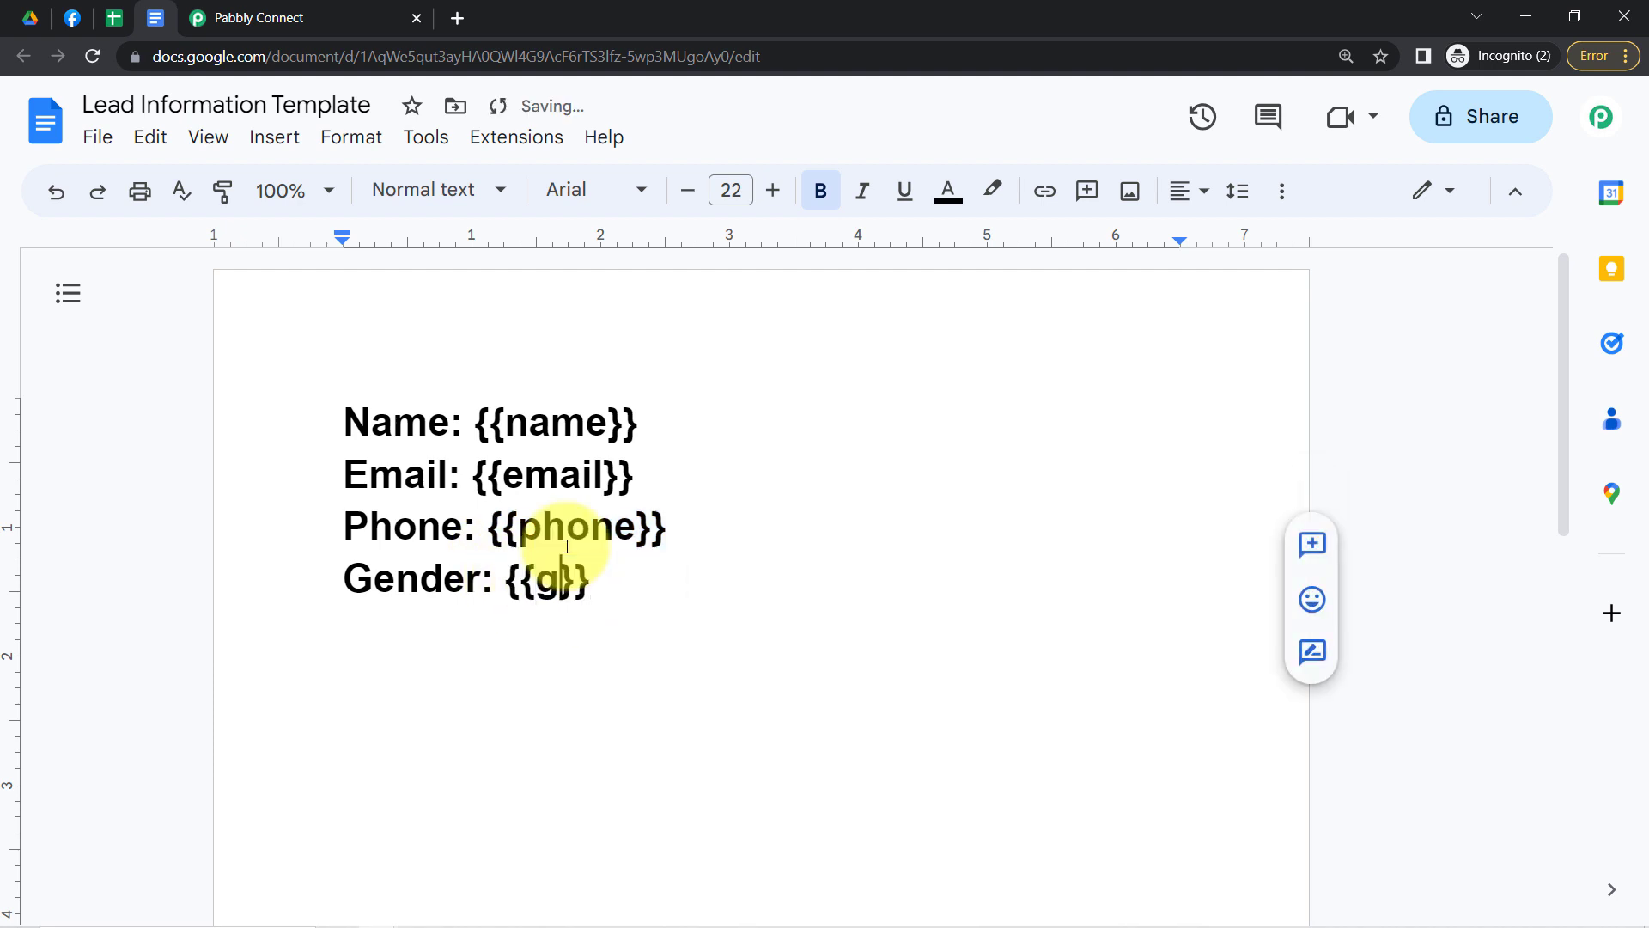
type("ender")
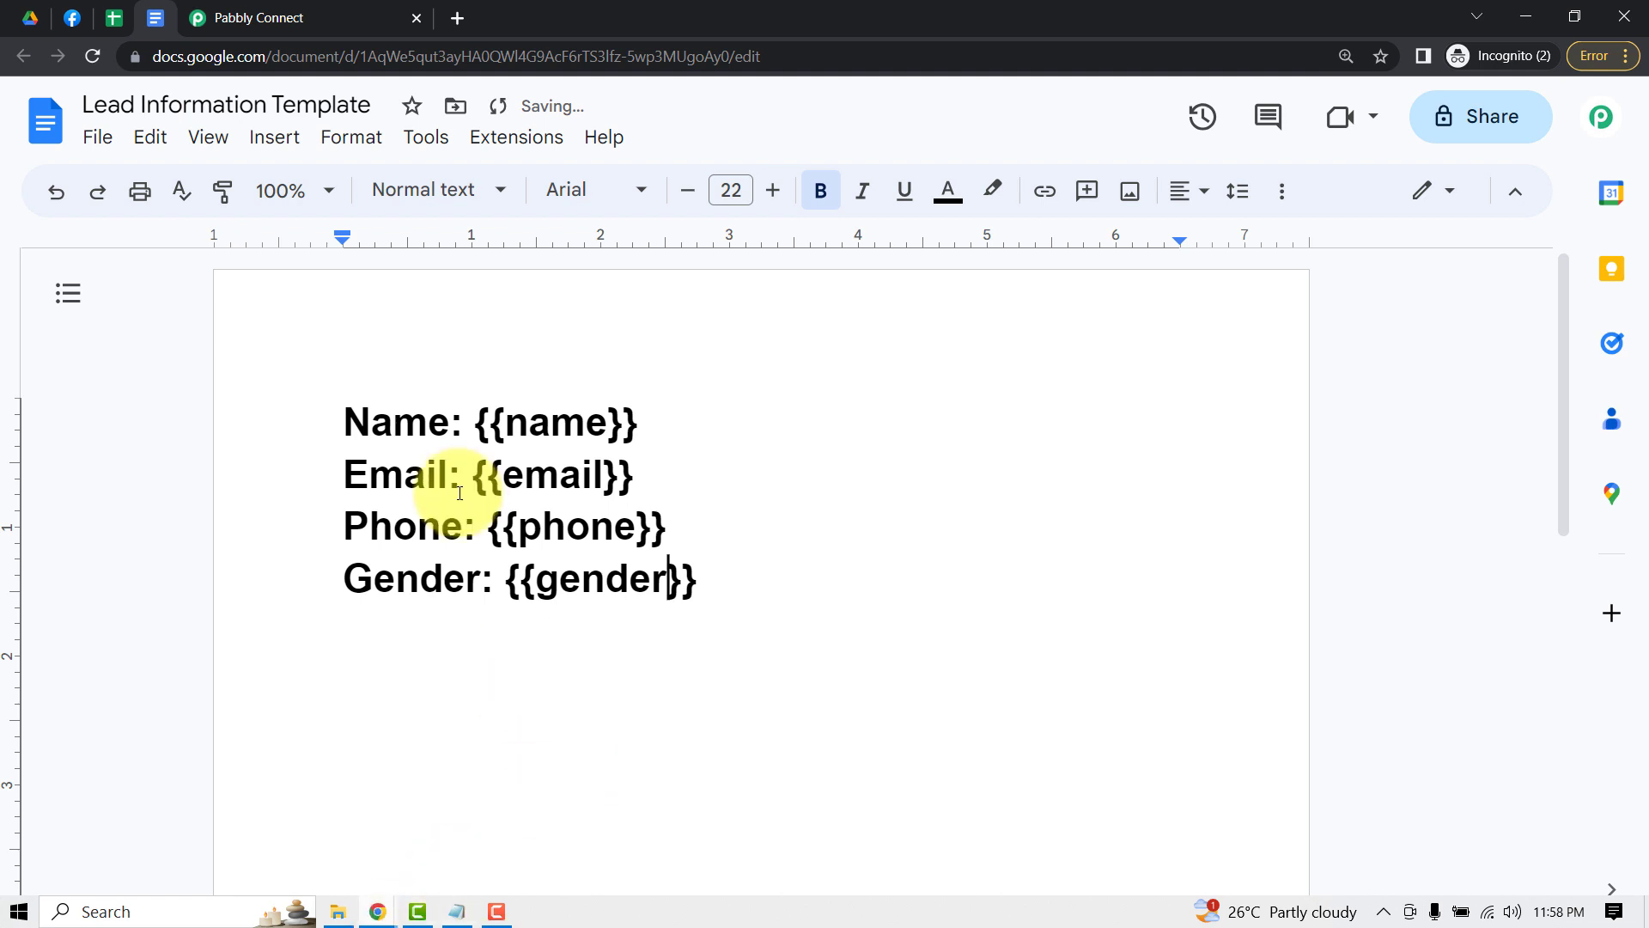
left_click(503, 580)
key("BackSpace")
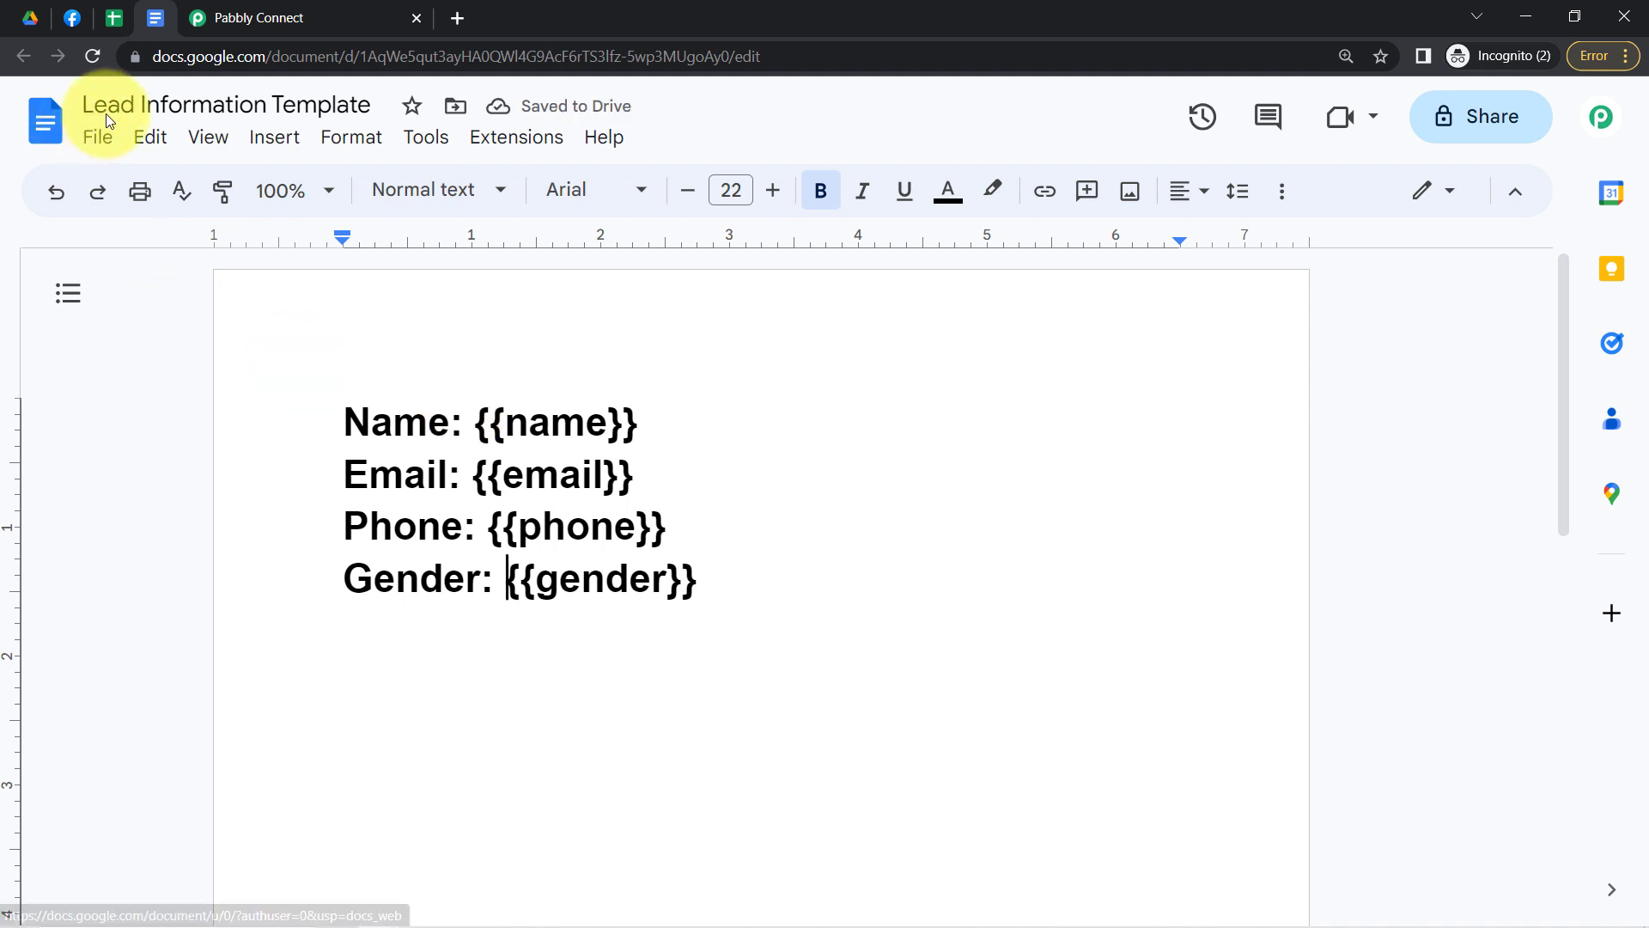
- Review the document title and the name, email, phone and gender placeholder lines of the template
left_click_drag(111, 104, 348, 105)
left_click_drag(287, 398, 749, 585)
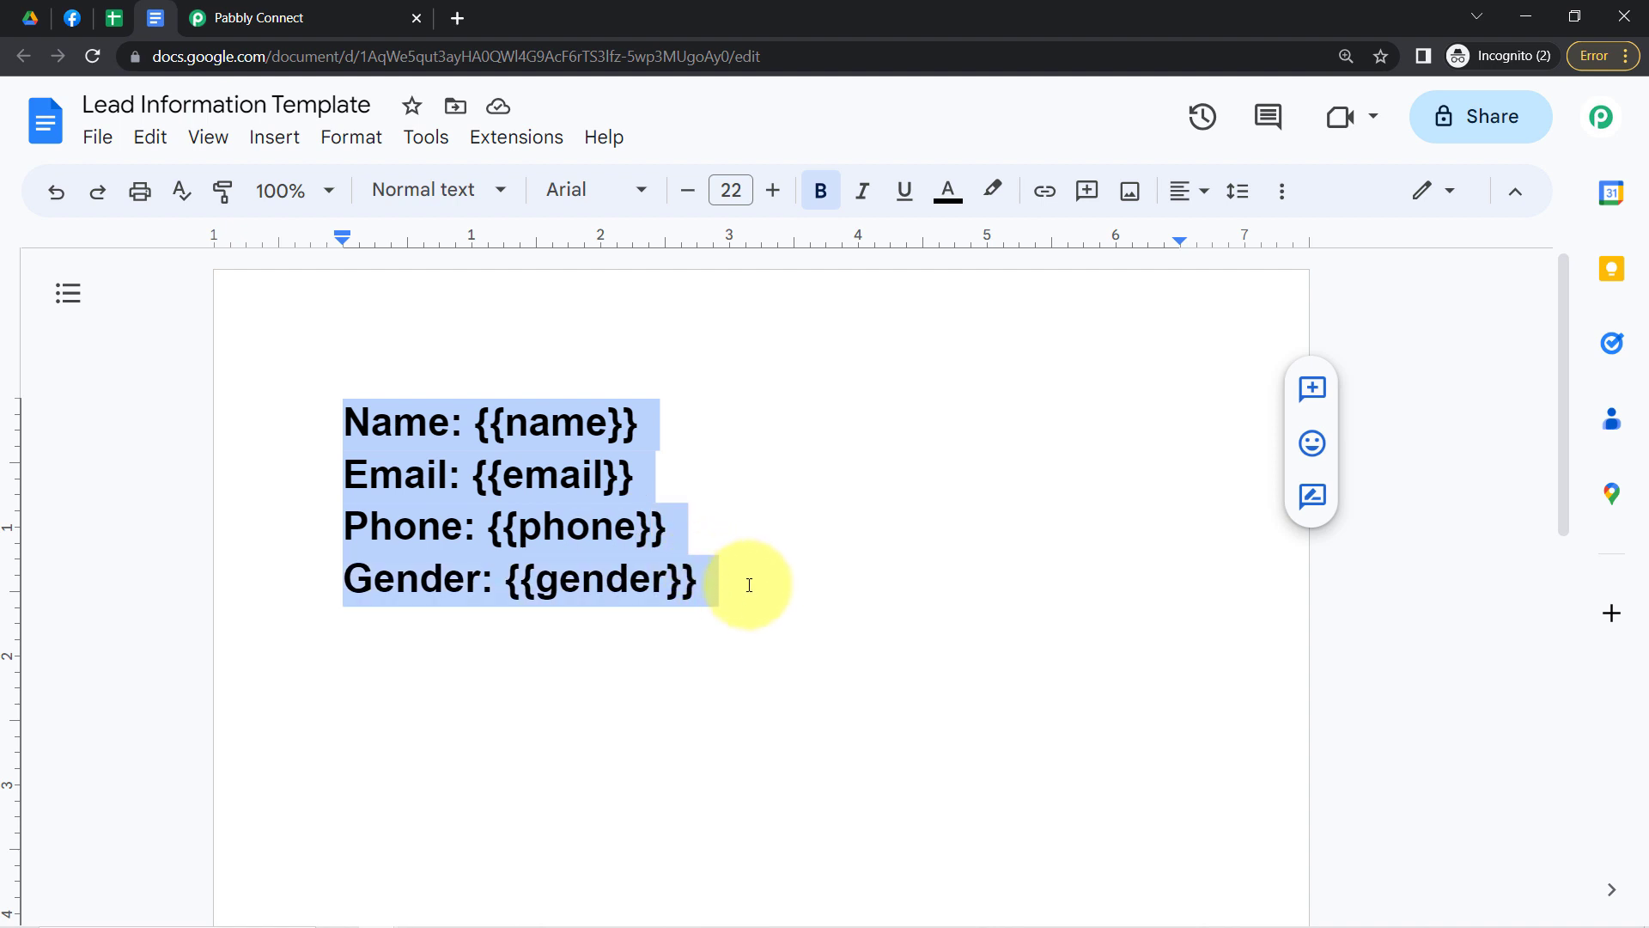
left_click(486, 455)
left_click_drag(342, 425, 802, 593)
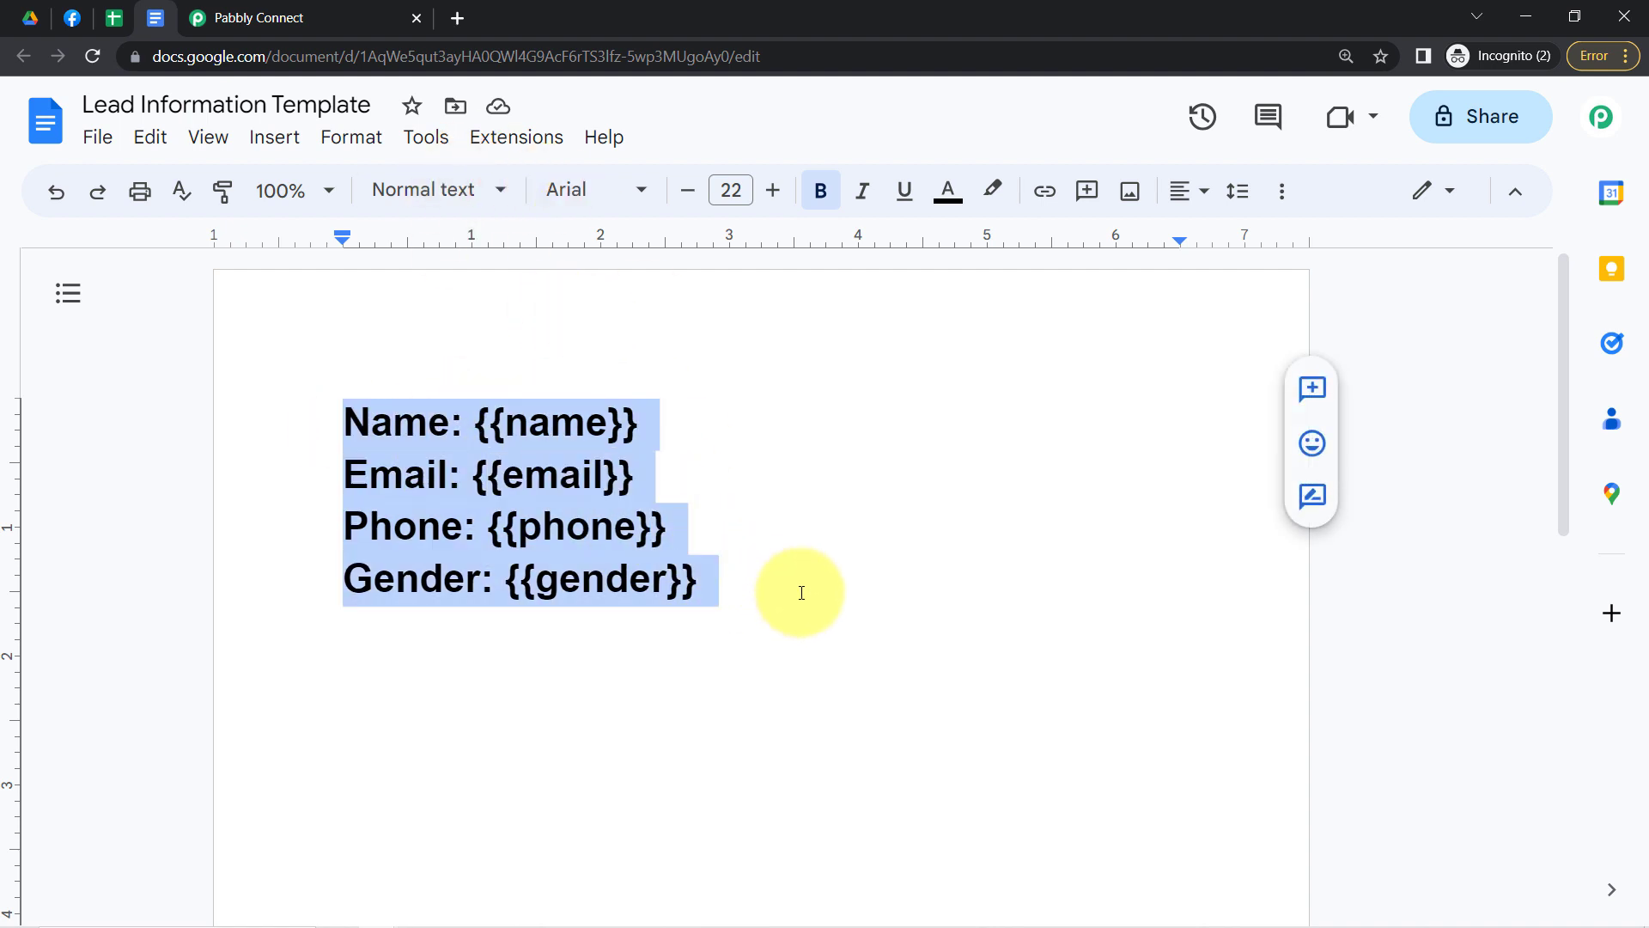
- Back in Pabbly Connect, set the Google Docs action event to Create Document from Template and connect it with the existing connection Google Docs #1
left_click(333, 7)
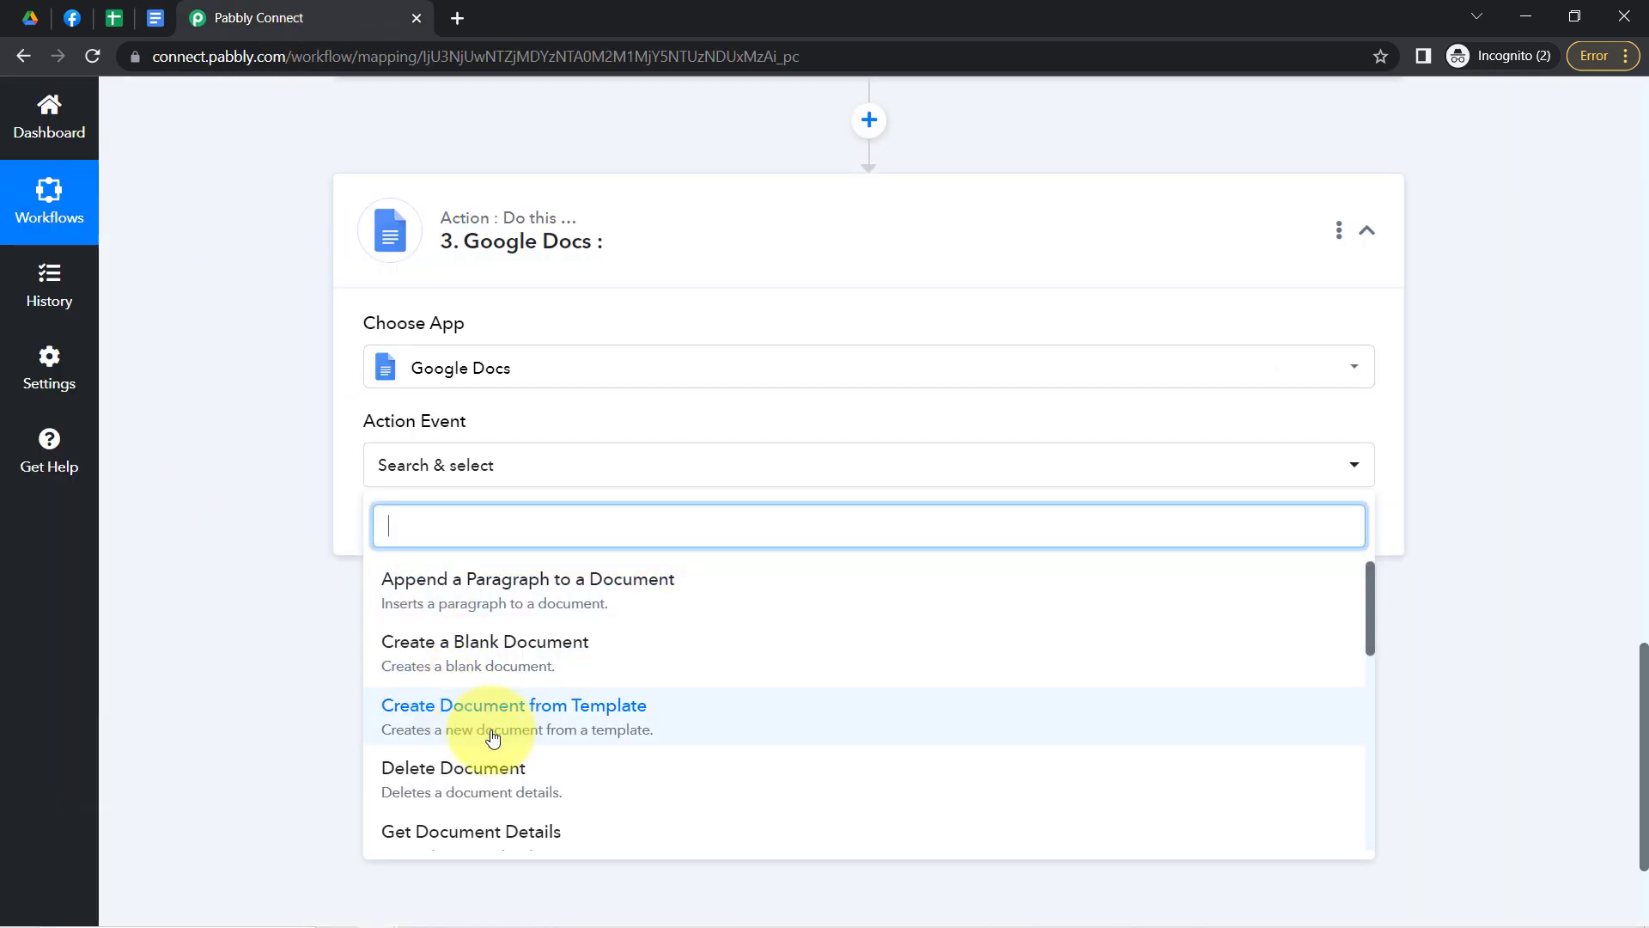
left_click(430, 735)
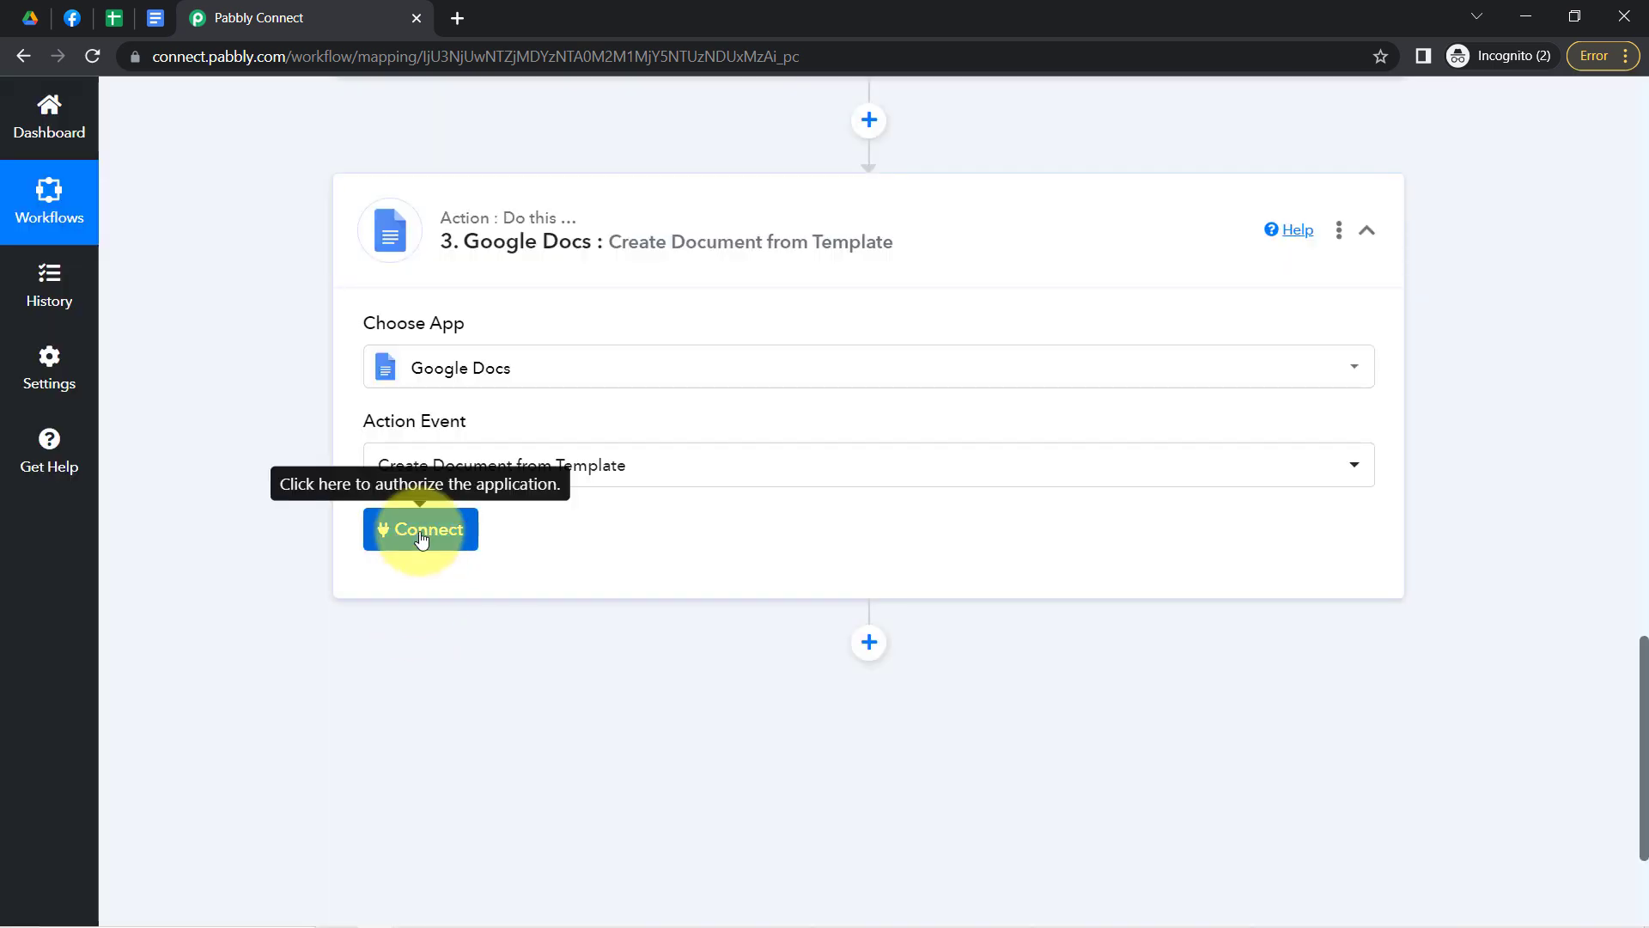
left_click(419, 531)
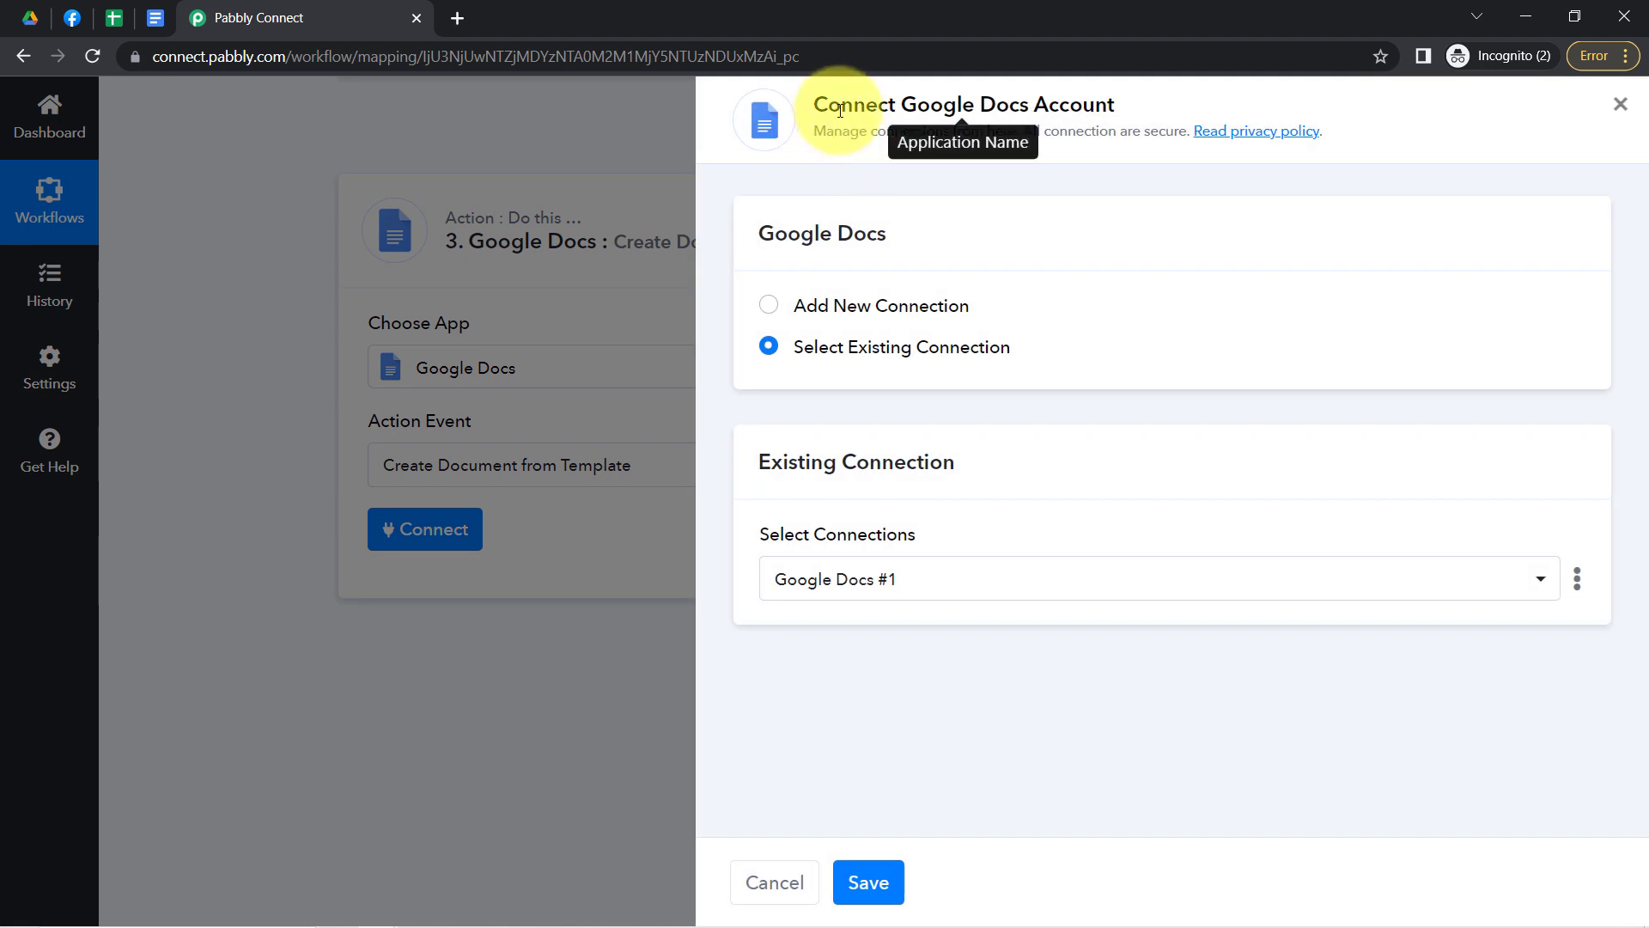
left_click_drag(840, 104, 1105, 109)
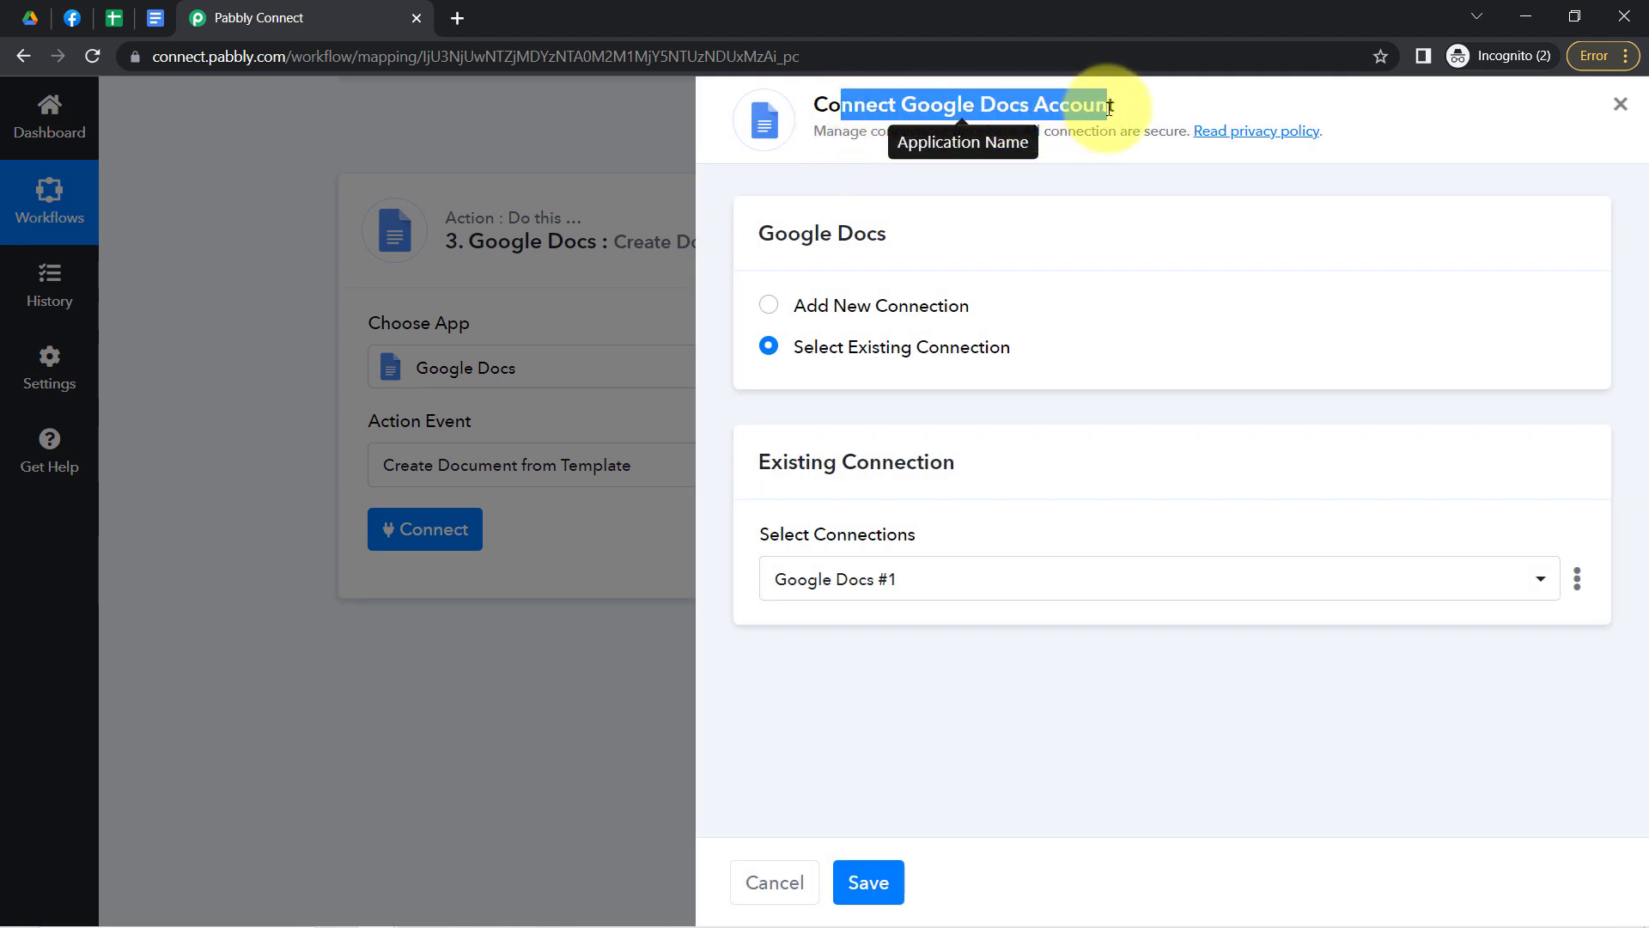
left_click(920, 303)
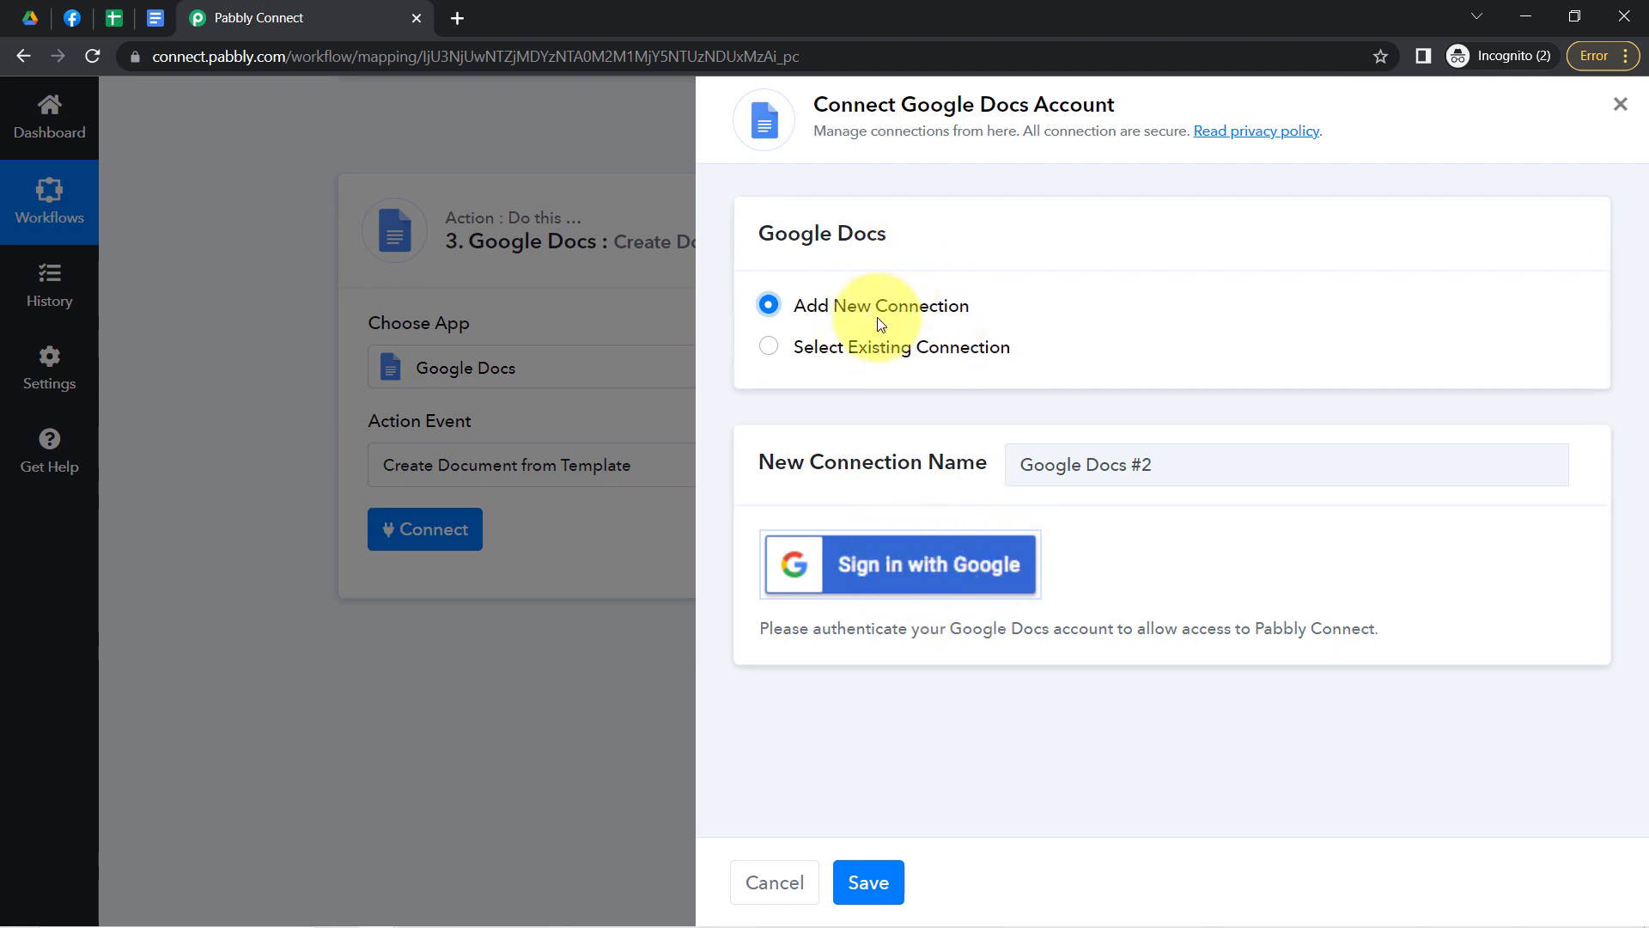
left_click(863, 348)
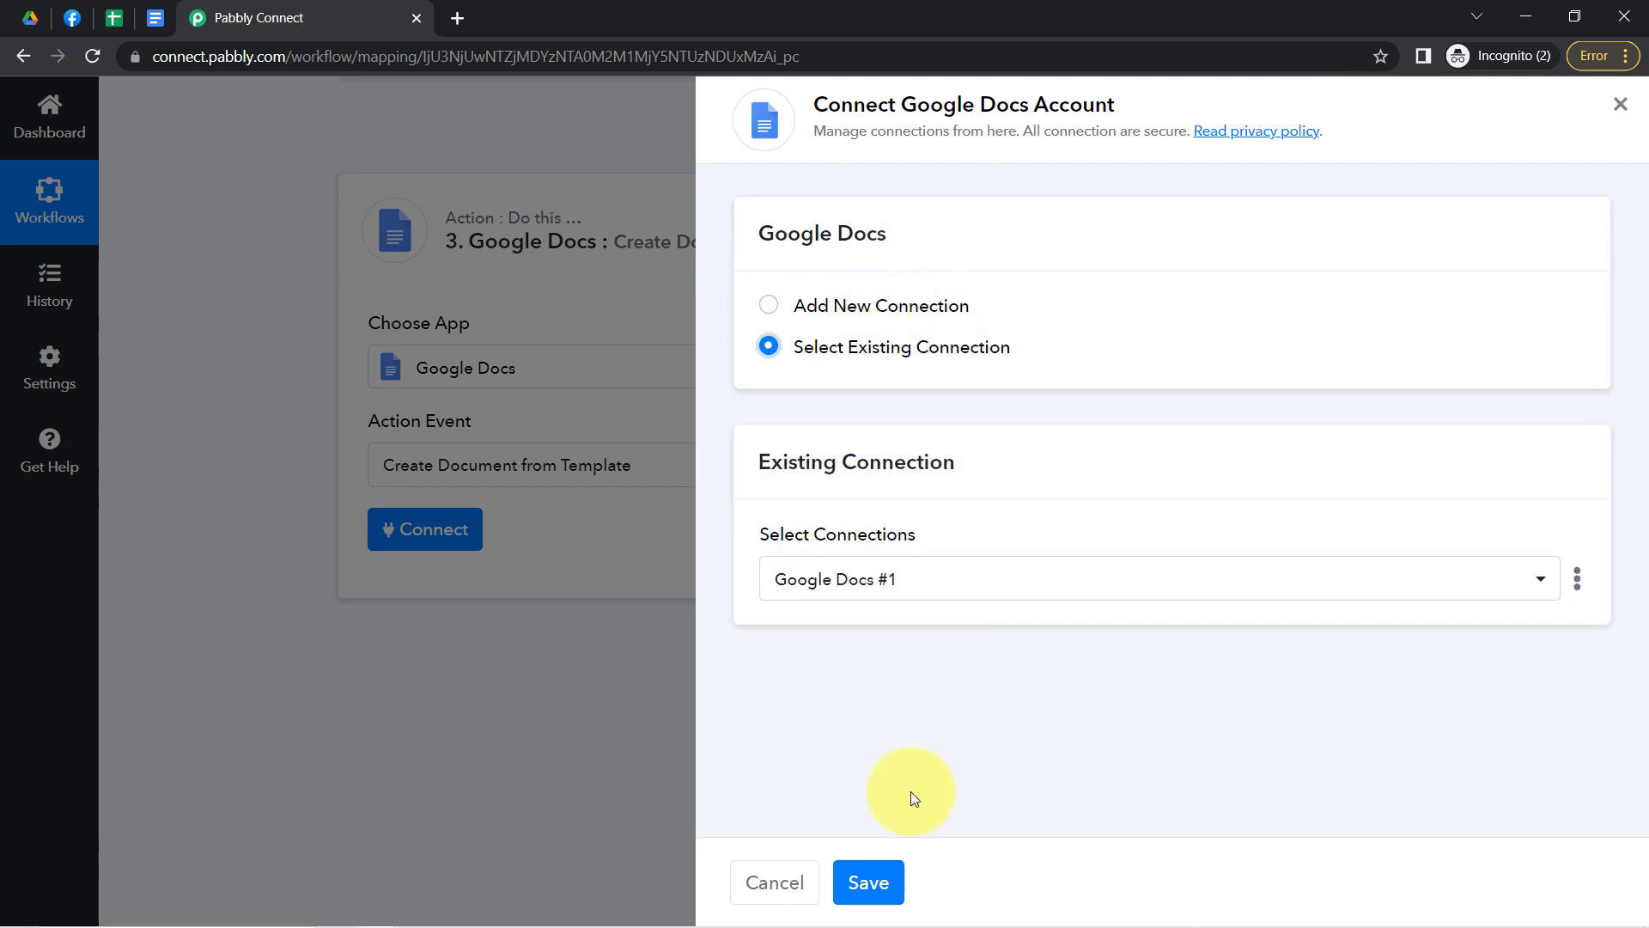
left_click(869, 881)
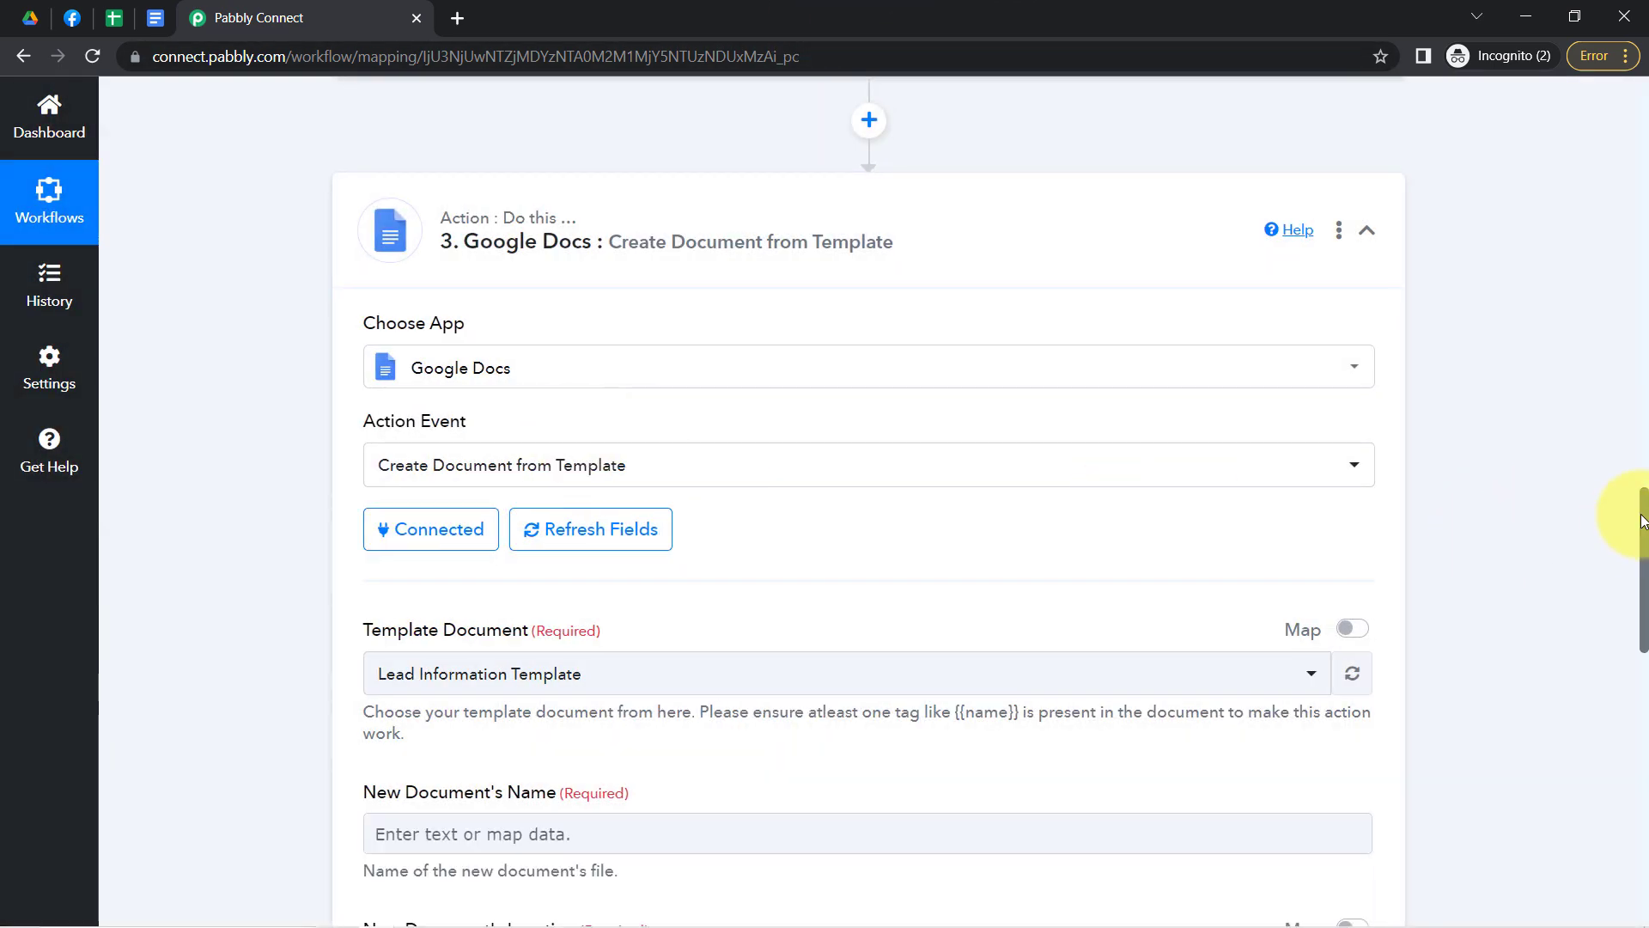
- Check the title of the Google Docs template and choose Lead Information Template as the action's template document
left_click_drag(1644, 520, 1623, 593)
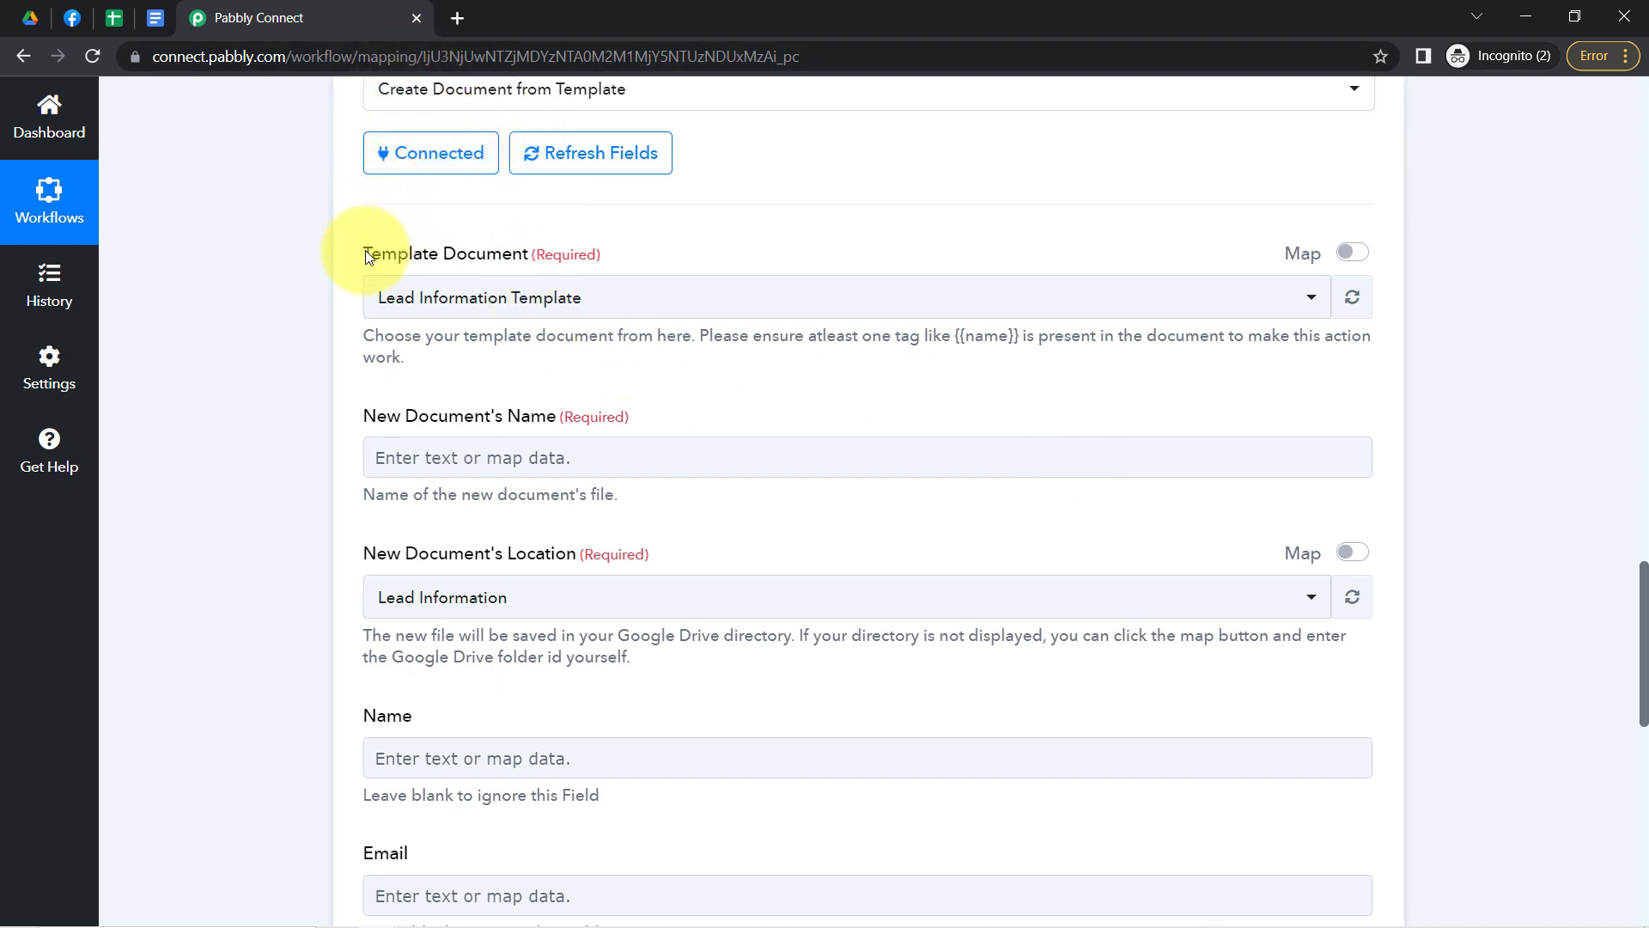
left_click_drag(368, 257, 443, 248)
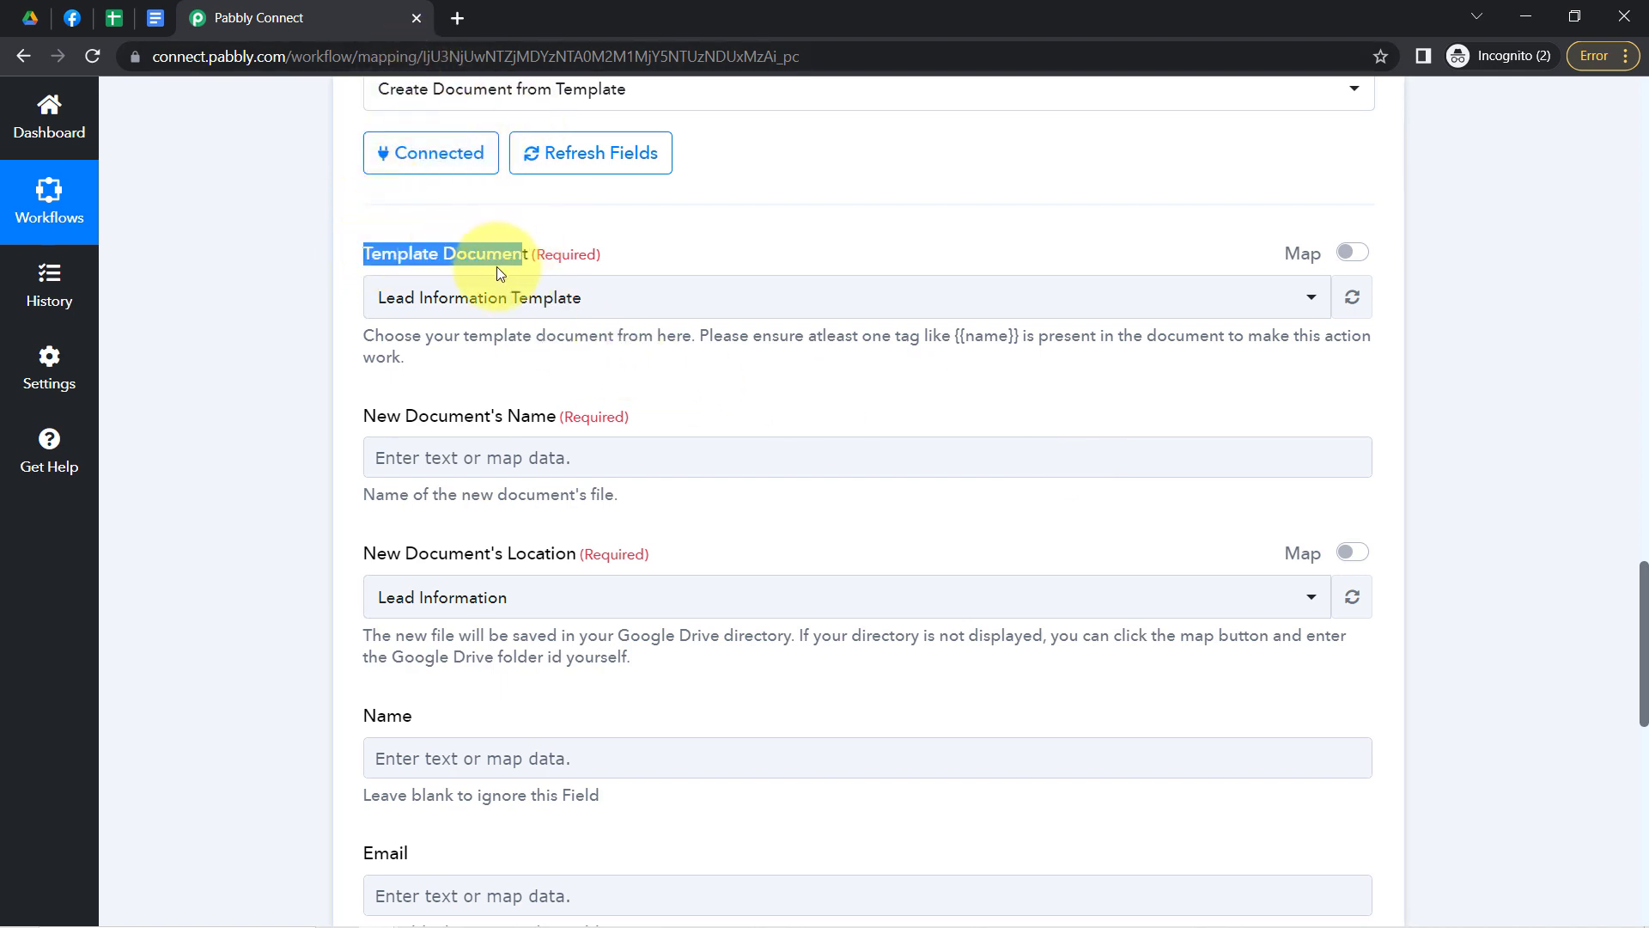
left_click(478, 297)
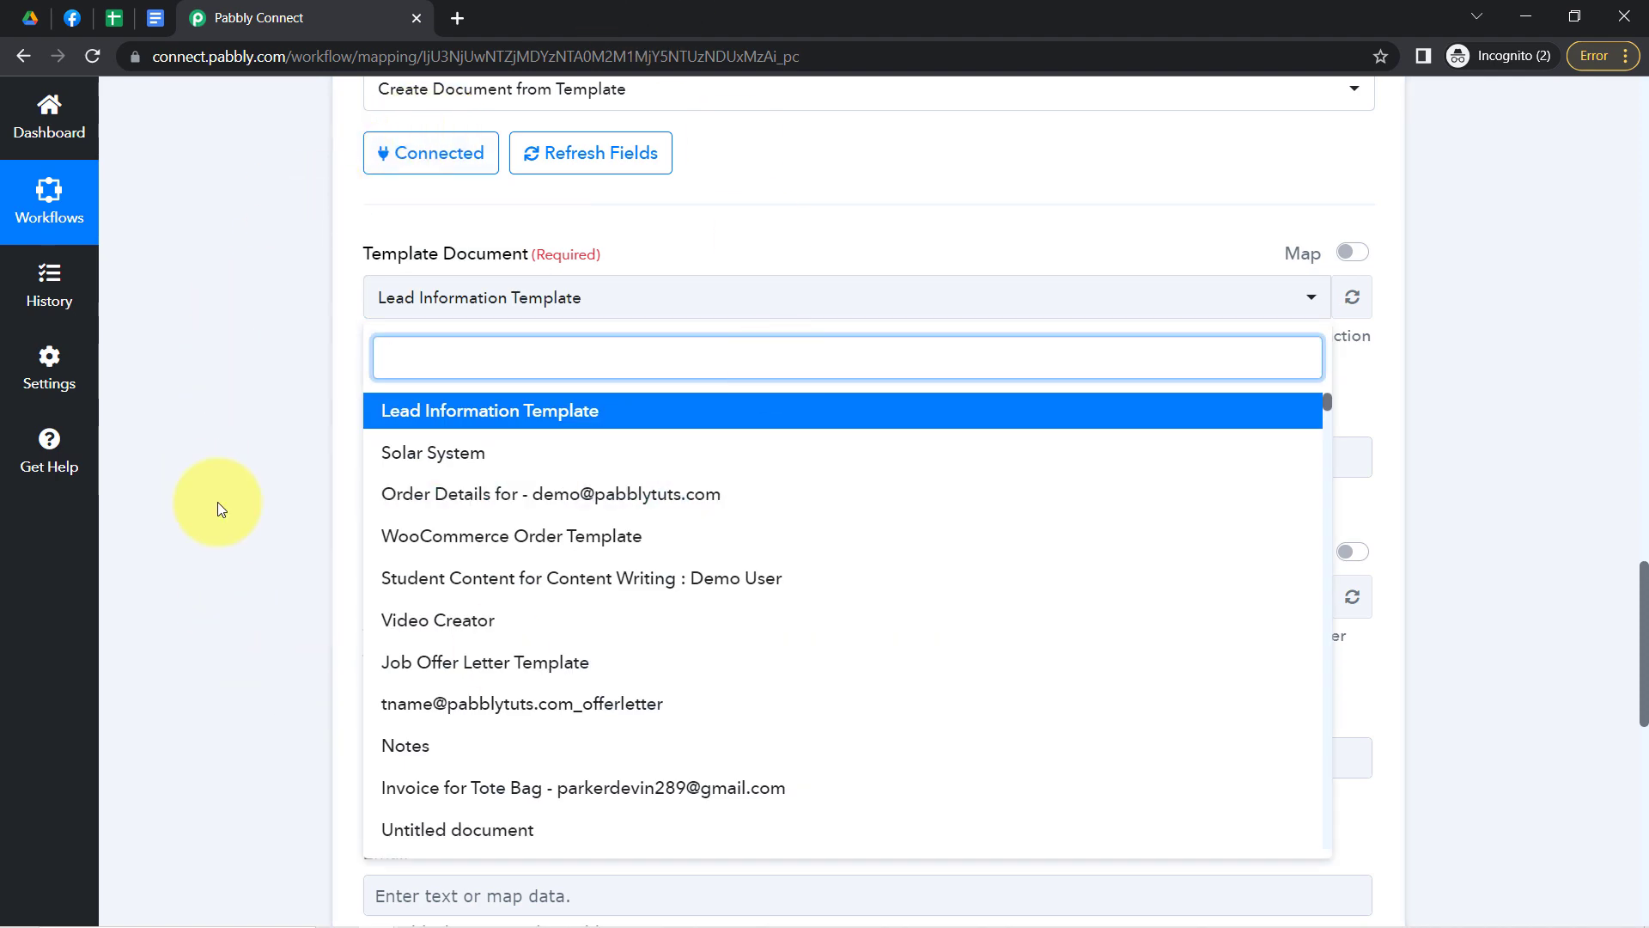
left_click(329, 301)
left_click(153, 18)
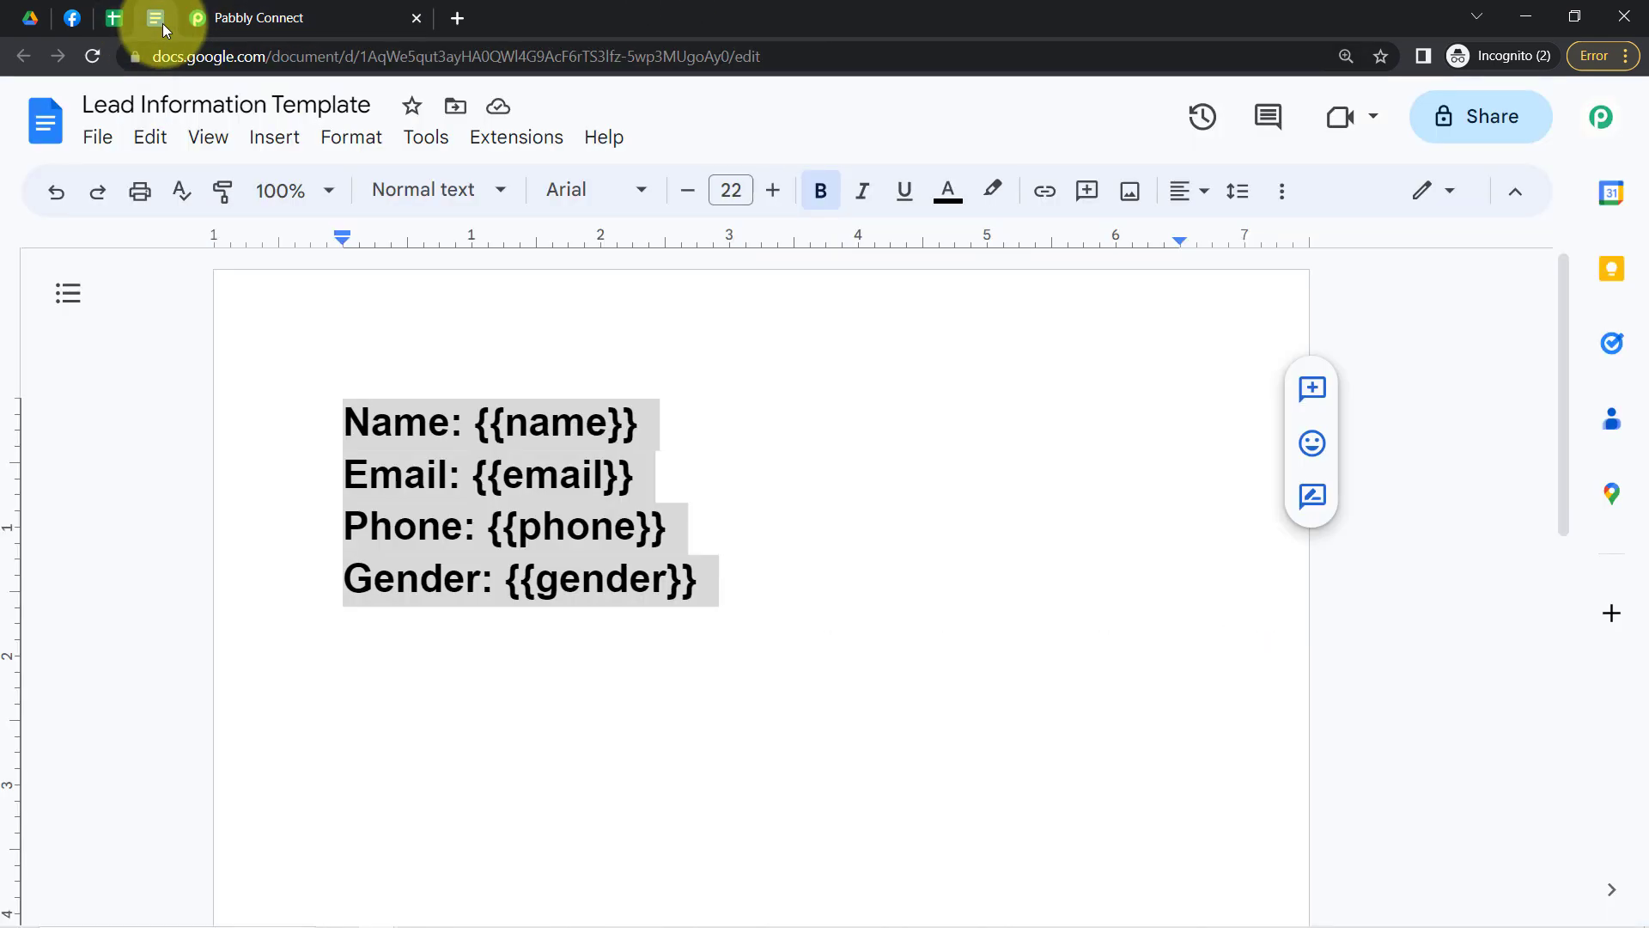
left_click_drag(97, 105, 354, 110)
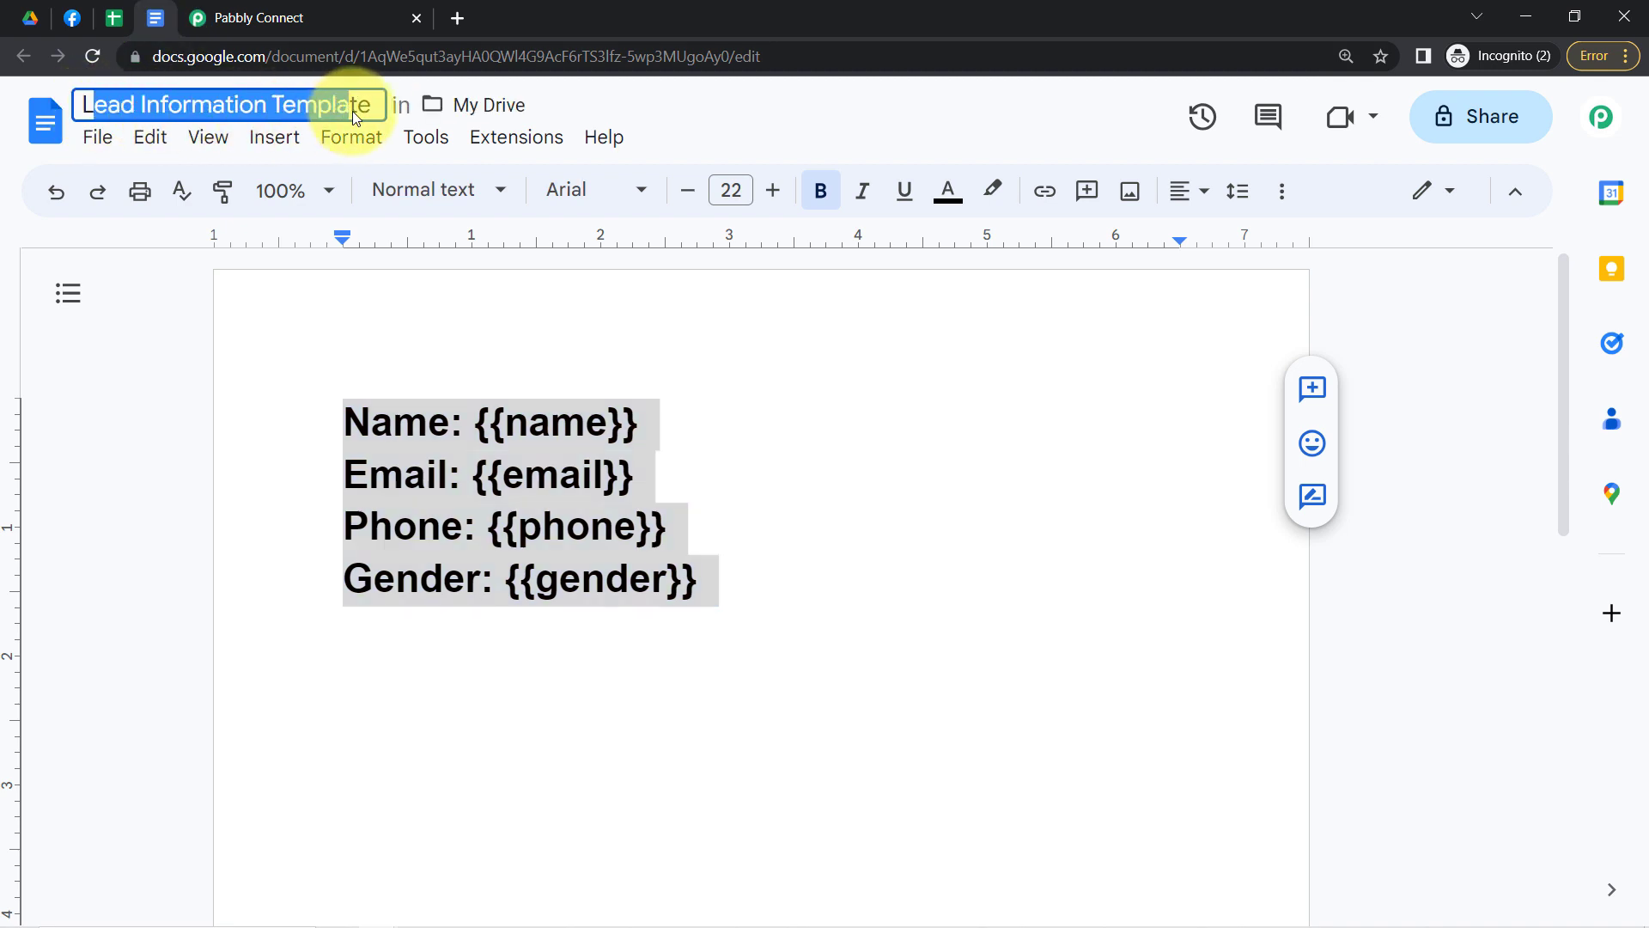
left_click(228, 10)
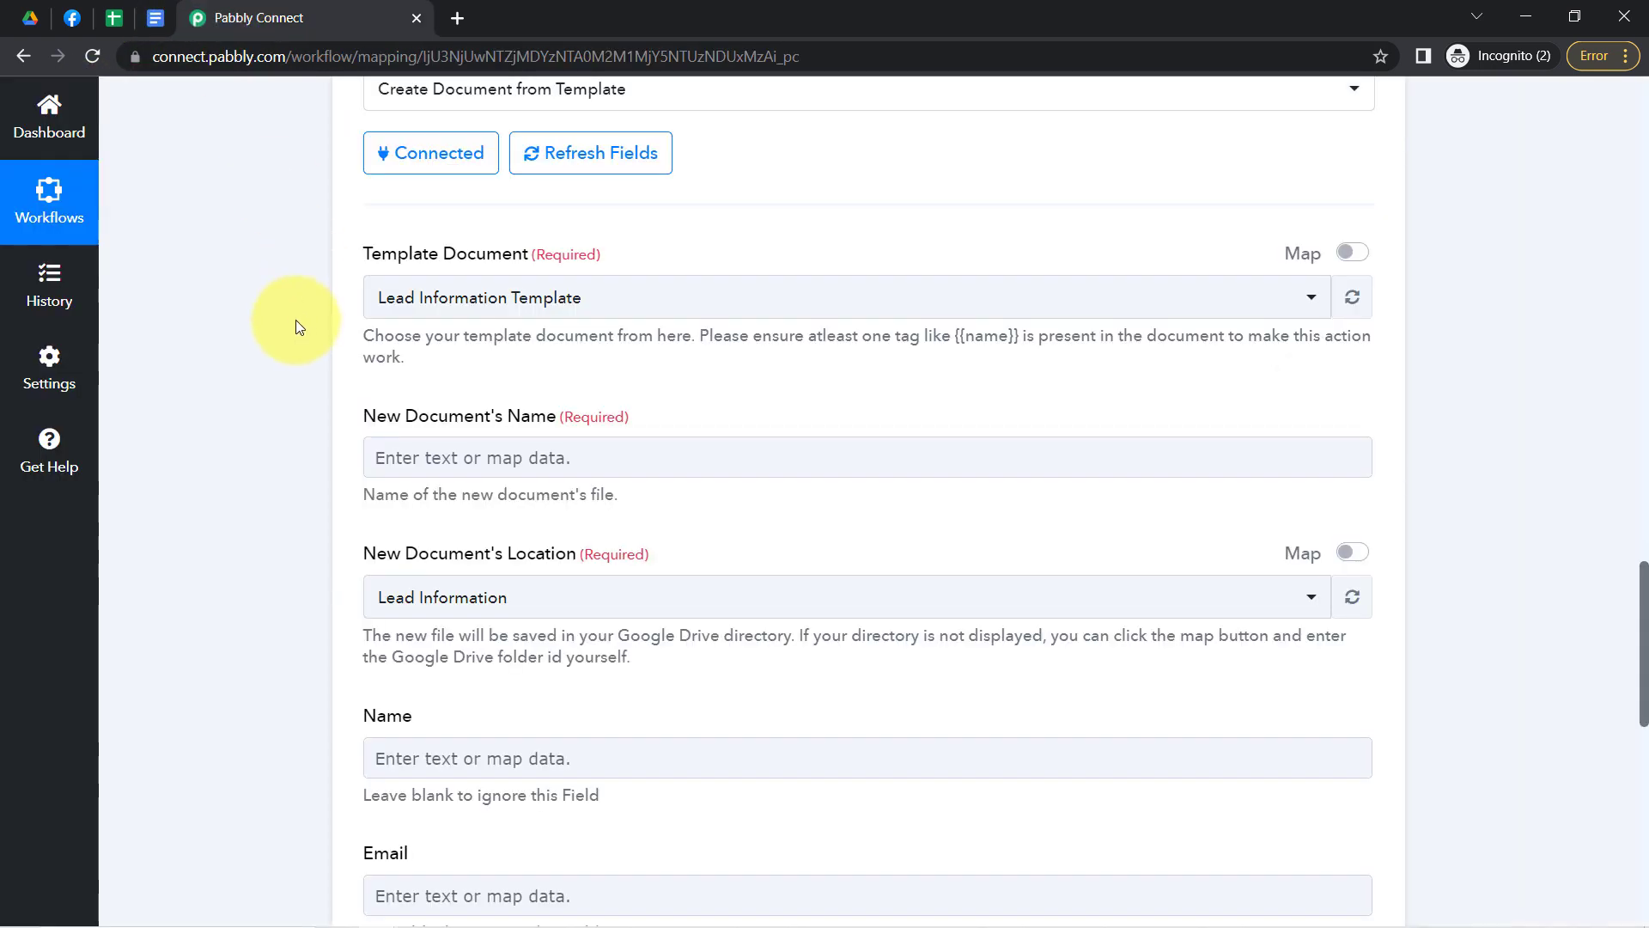
left_click(468, 310)
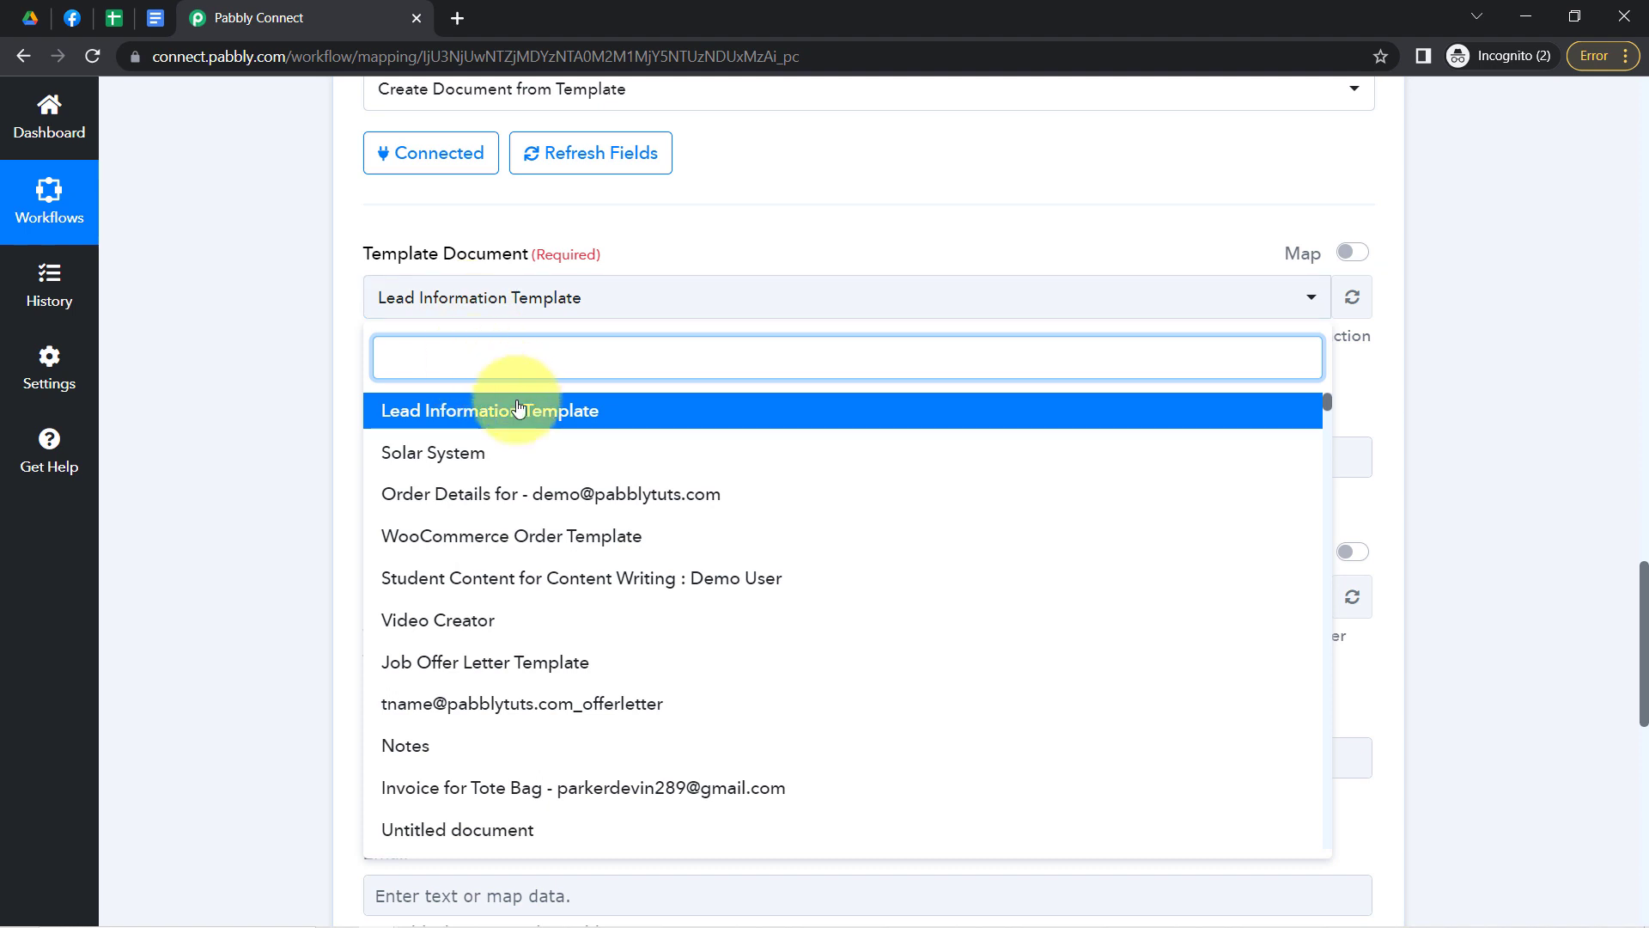
left_click(478, 410)
left_click(314, 290)
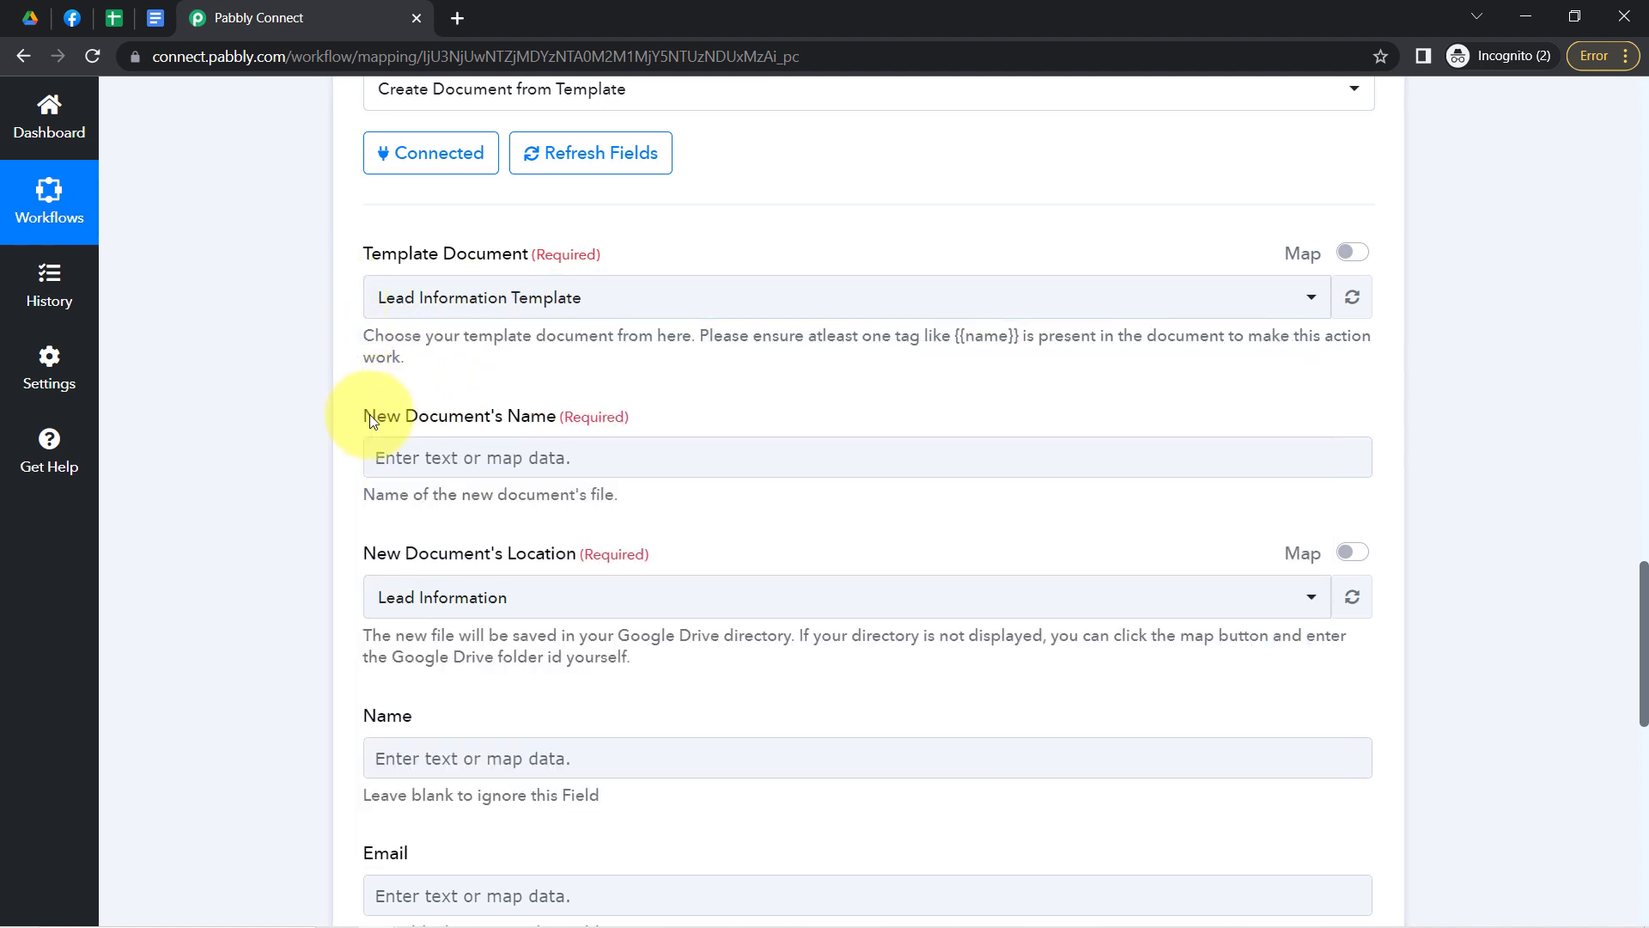
- Examine the required New Document's Name field and the fields that follow it in the Google Docs action
left_click_drag(369, 414, 521, 414)
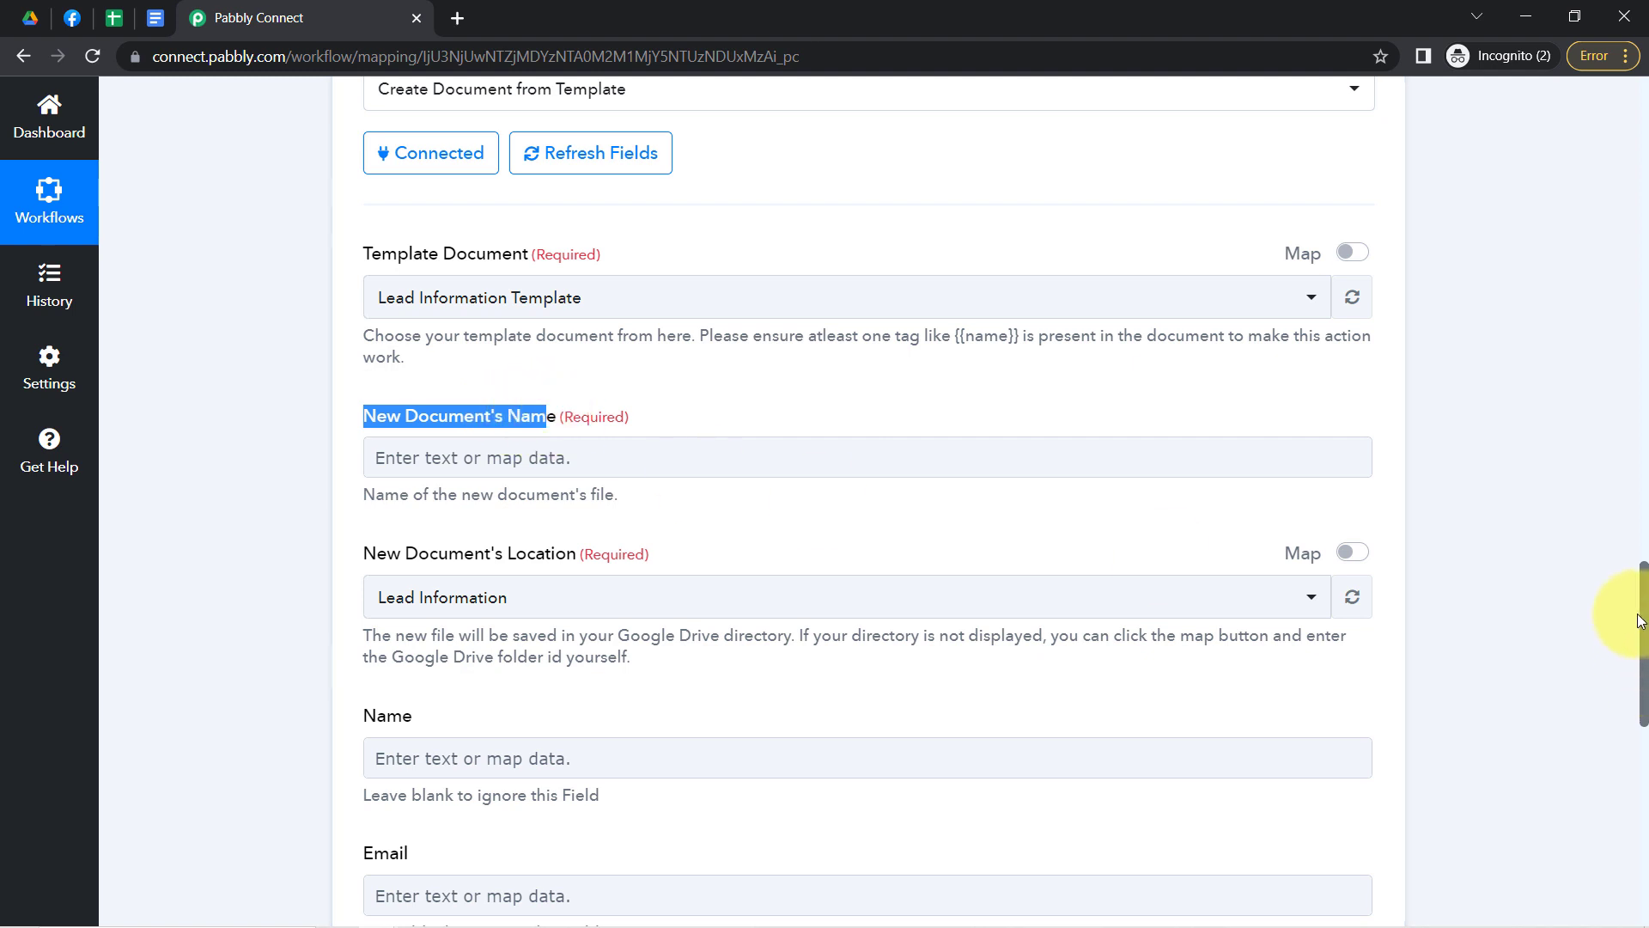
scroll(1641, 601, "down", 1)
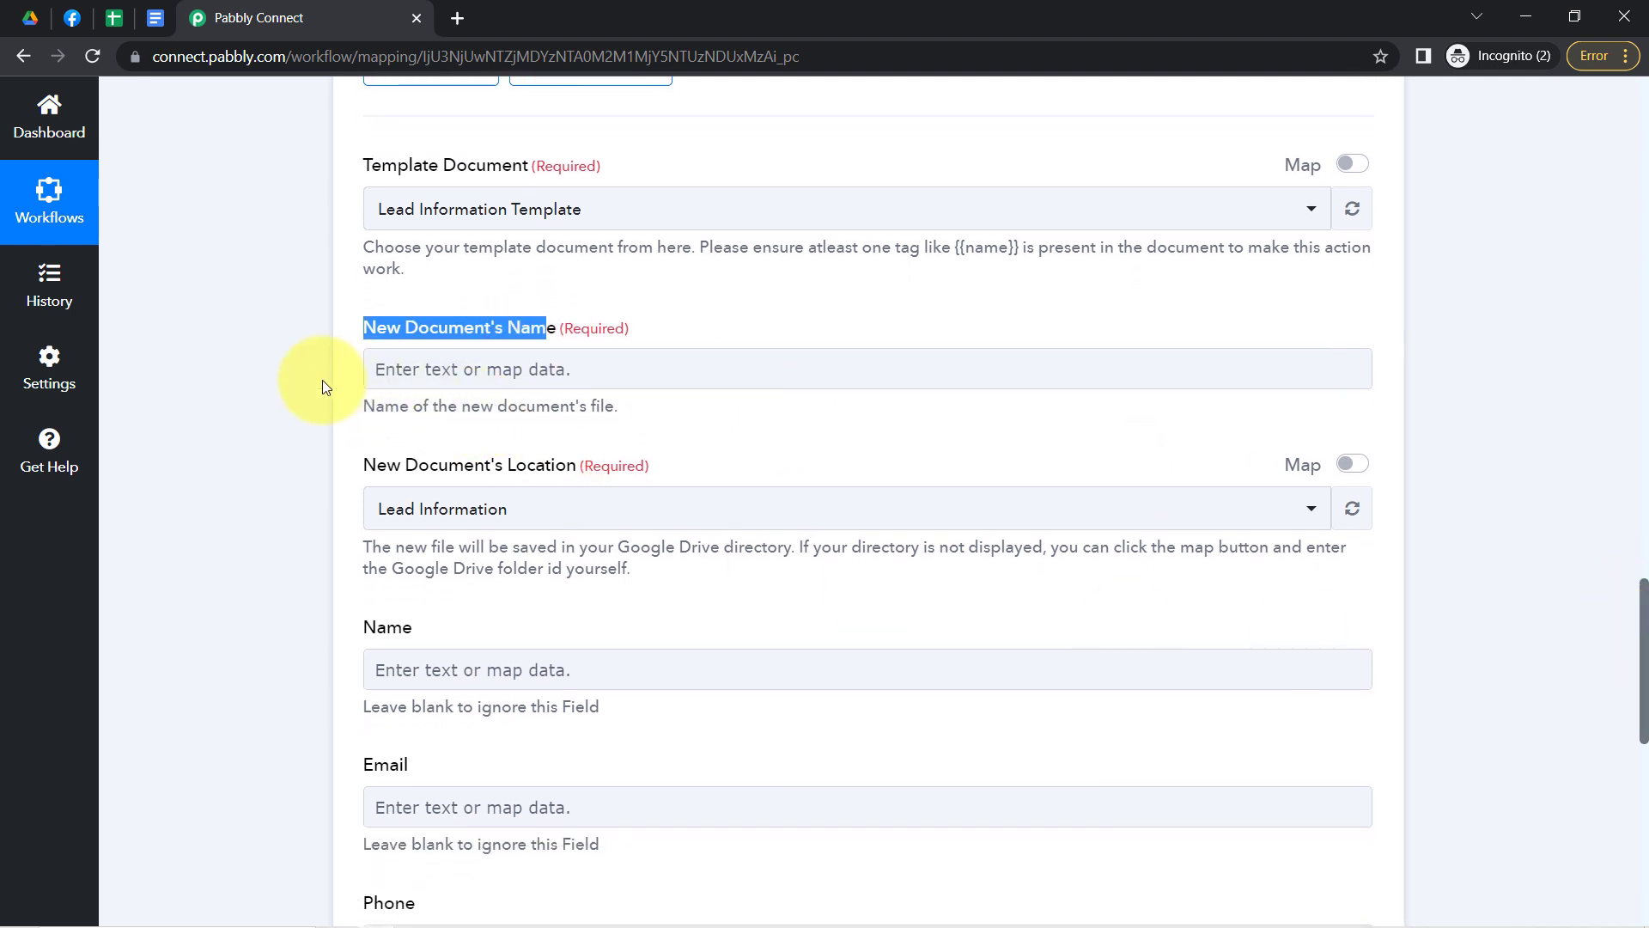
left_click(318, 342)
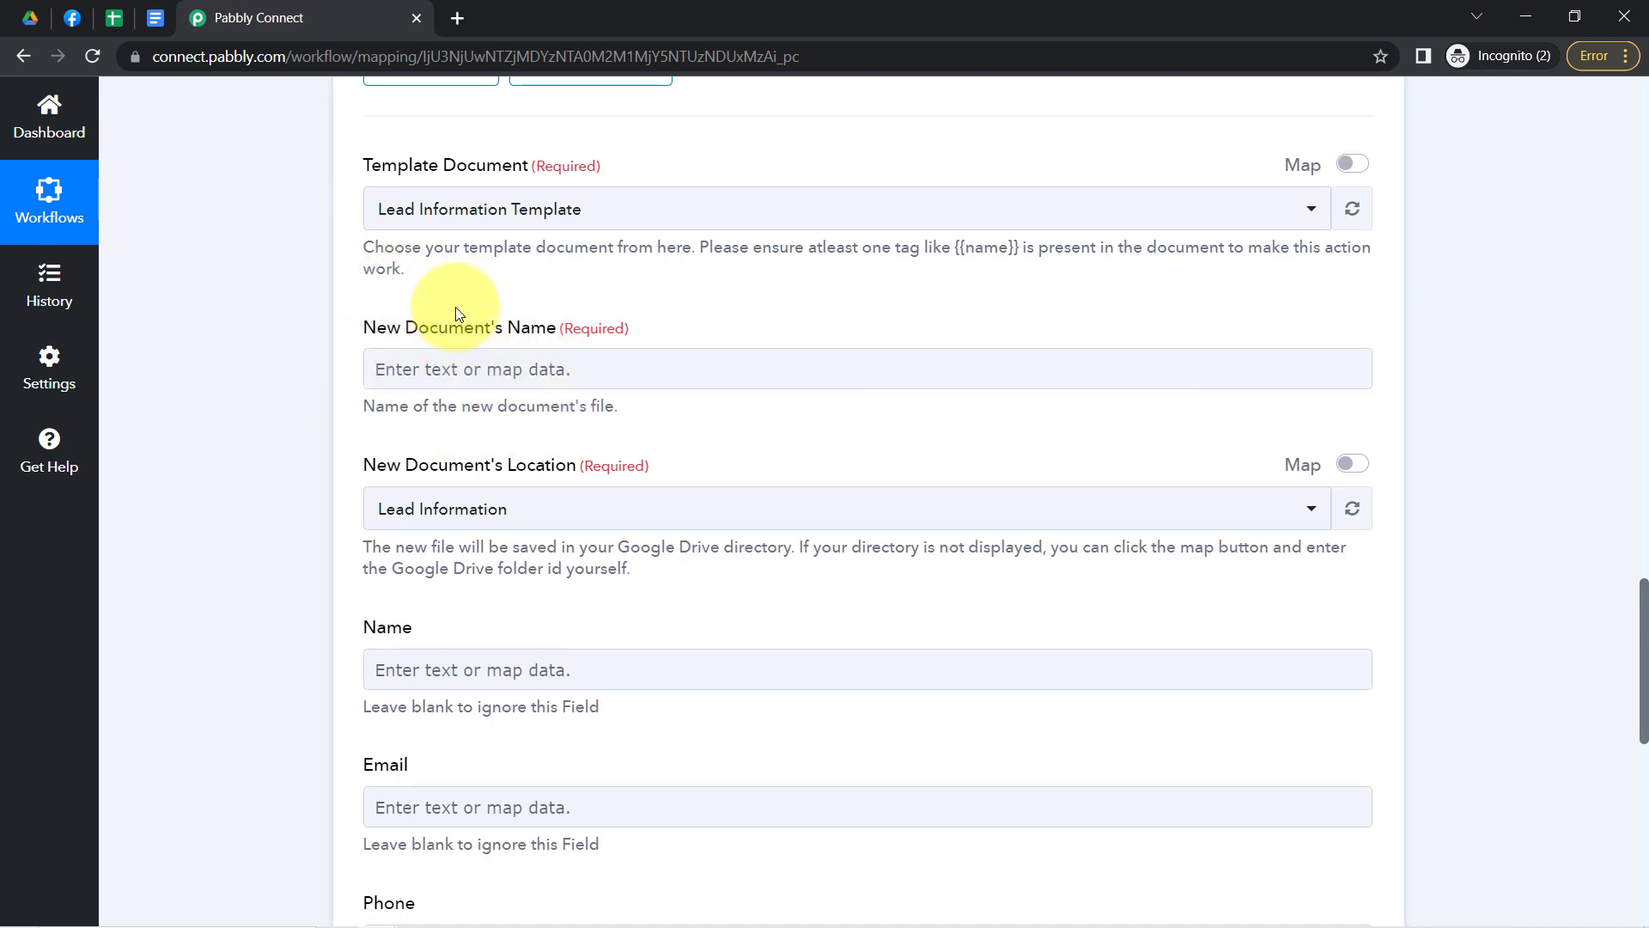
- Start the New Document's Name with the text "Lead Information - "
left_click(502, 359)
left_click(464, 337)
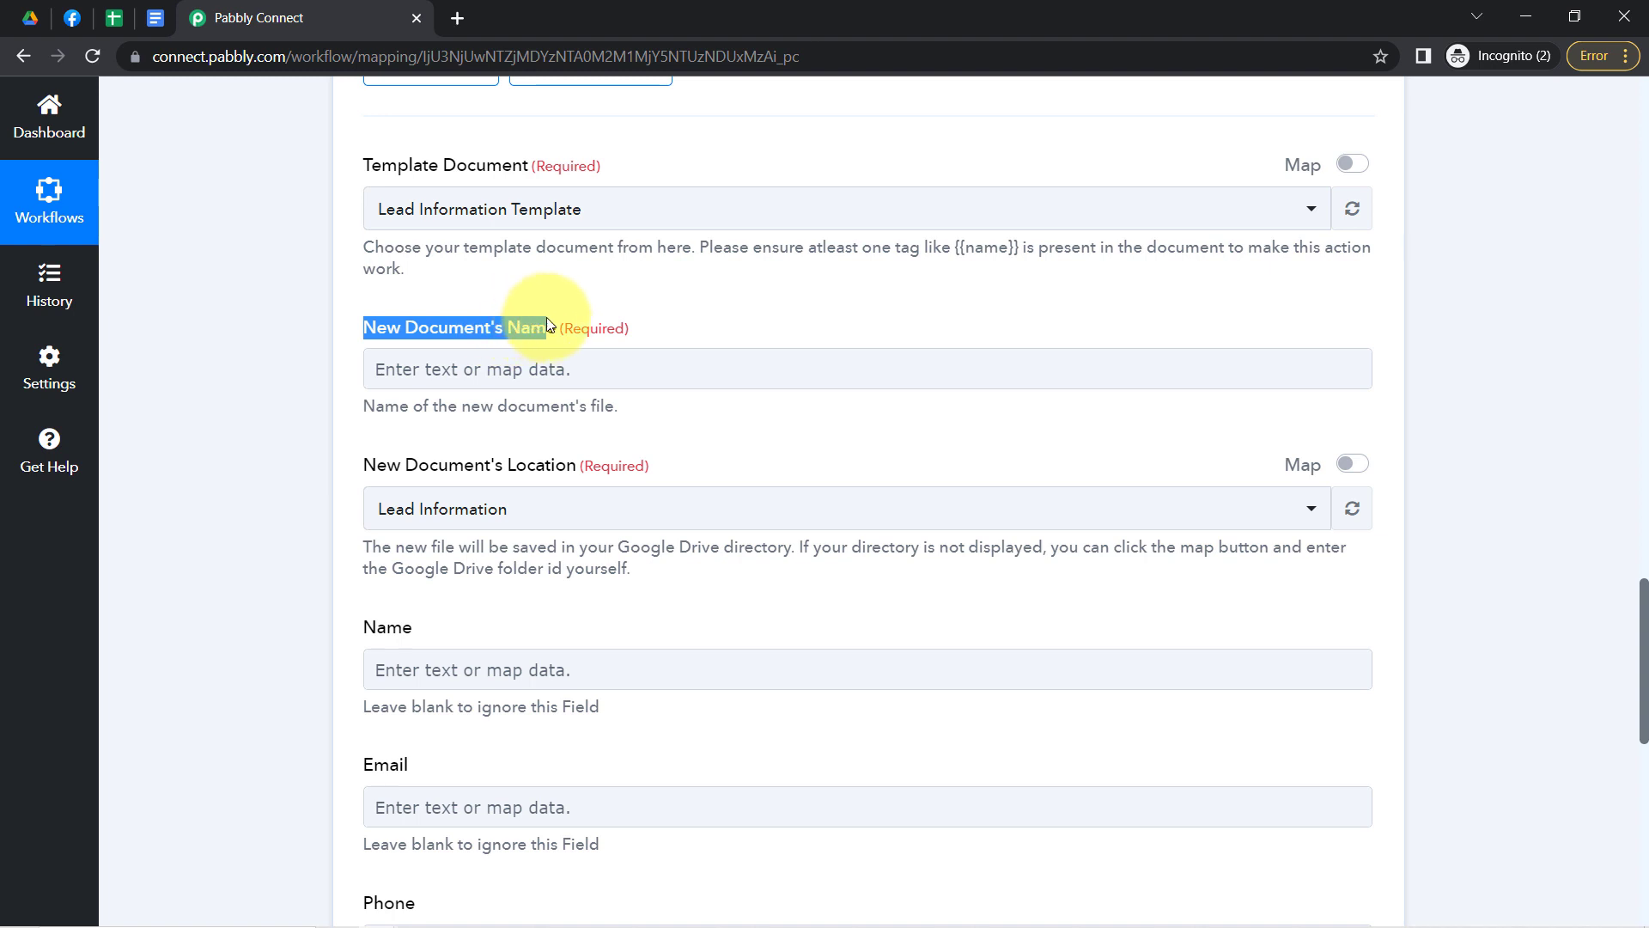
left_click_drag(546, 319, 554, 319)
left_click(434, 369)
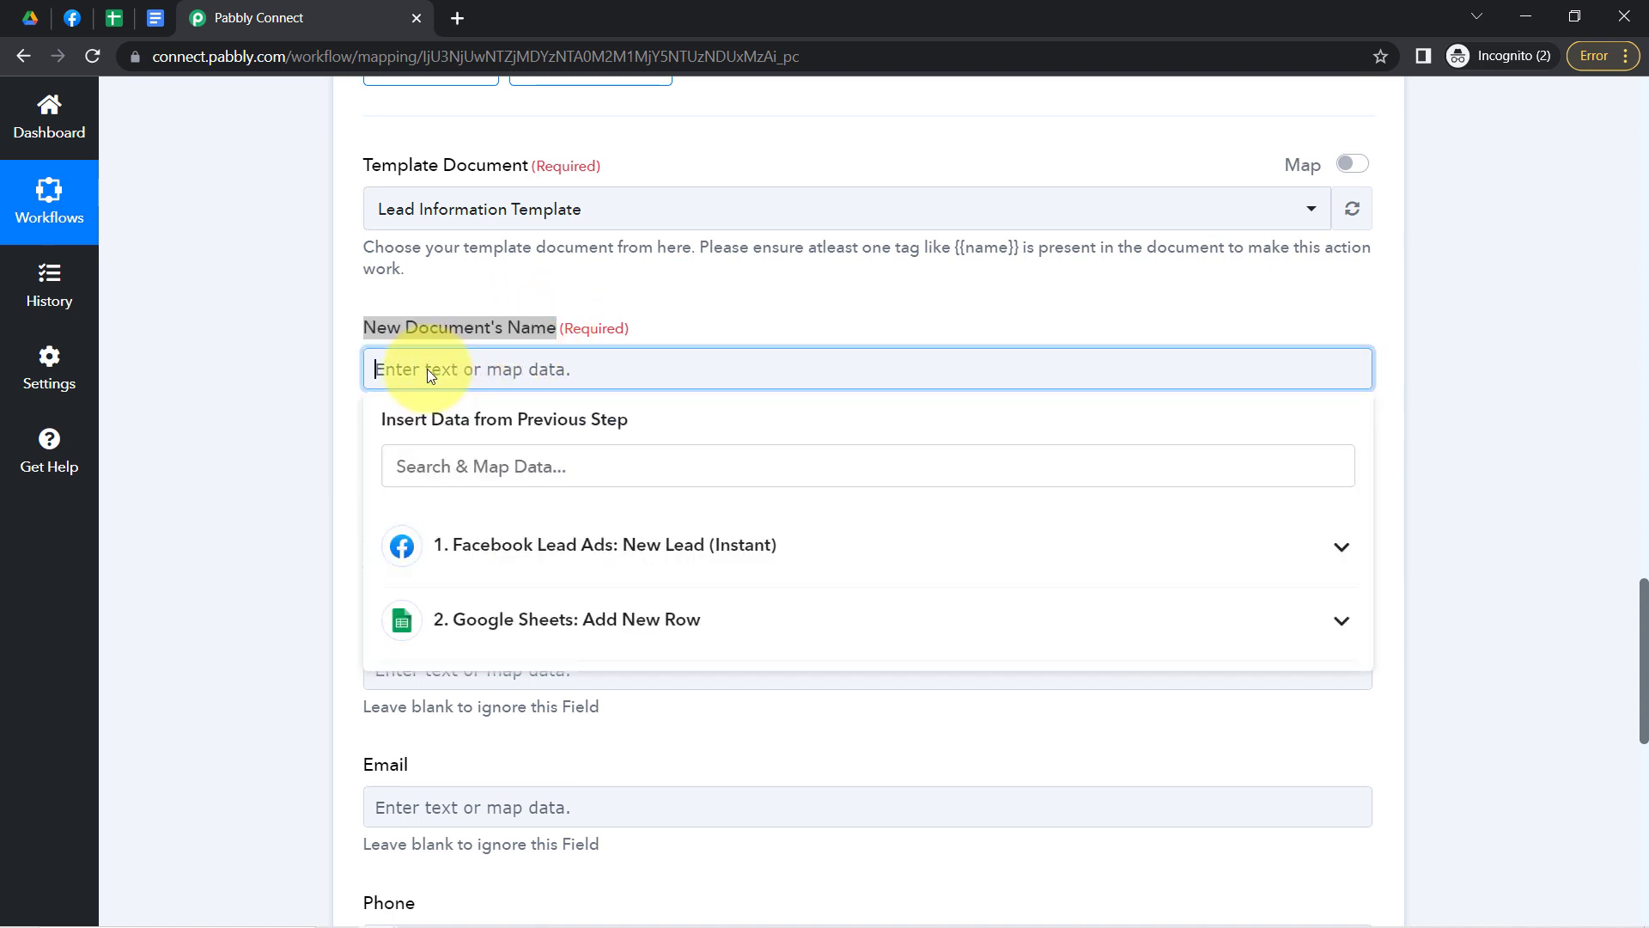
type("Lea")
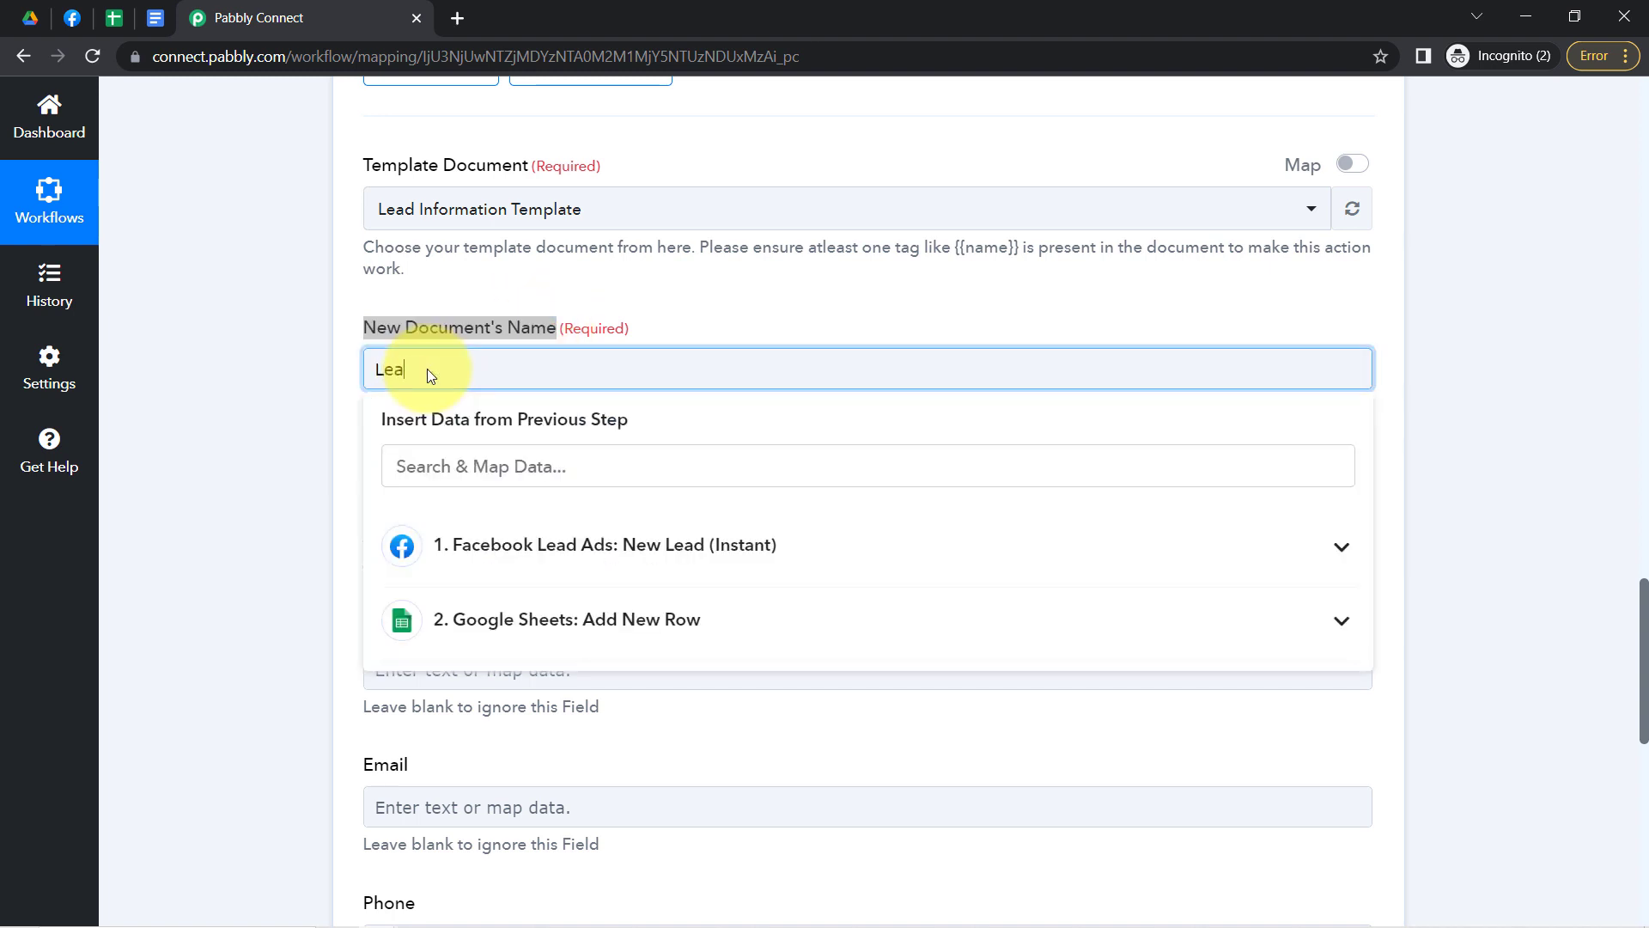
type("d Infirmation -")
key("Left")
key("Left")
key("Left")
key("Left")
key("Left")
key("Left")
key("Left")
key("Left")
key("Left")
key("Left")
key("BackSpace")
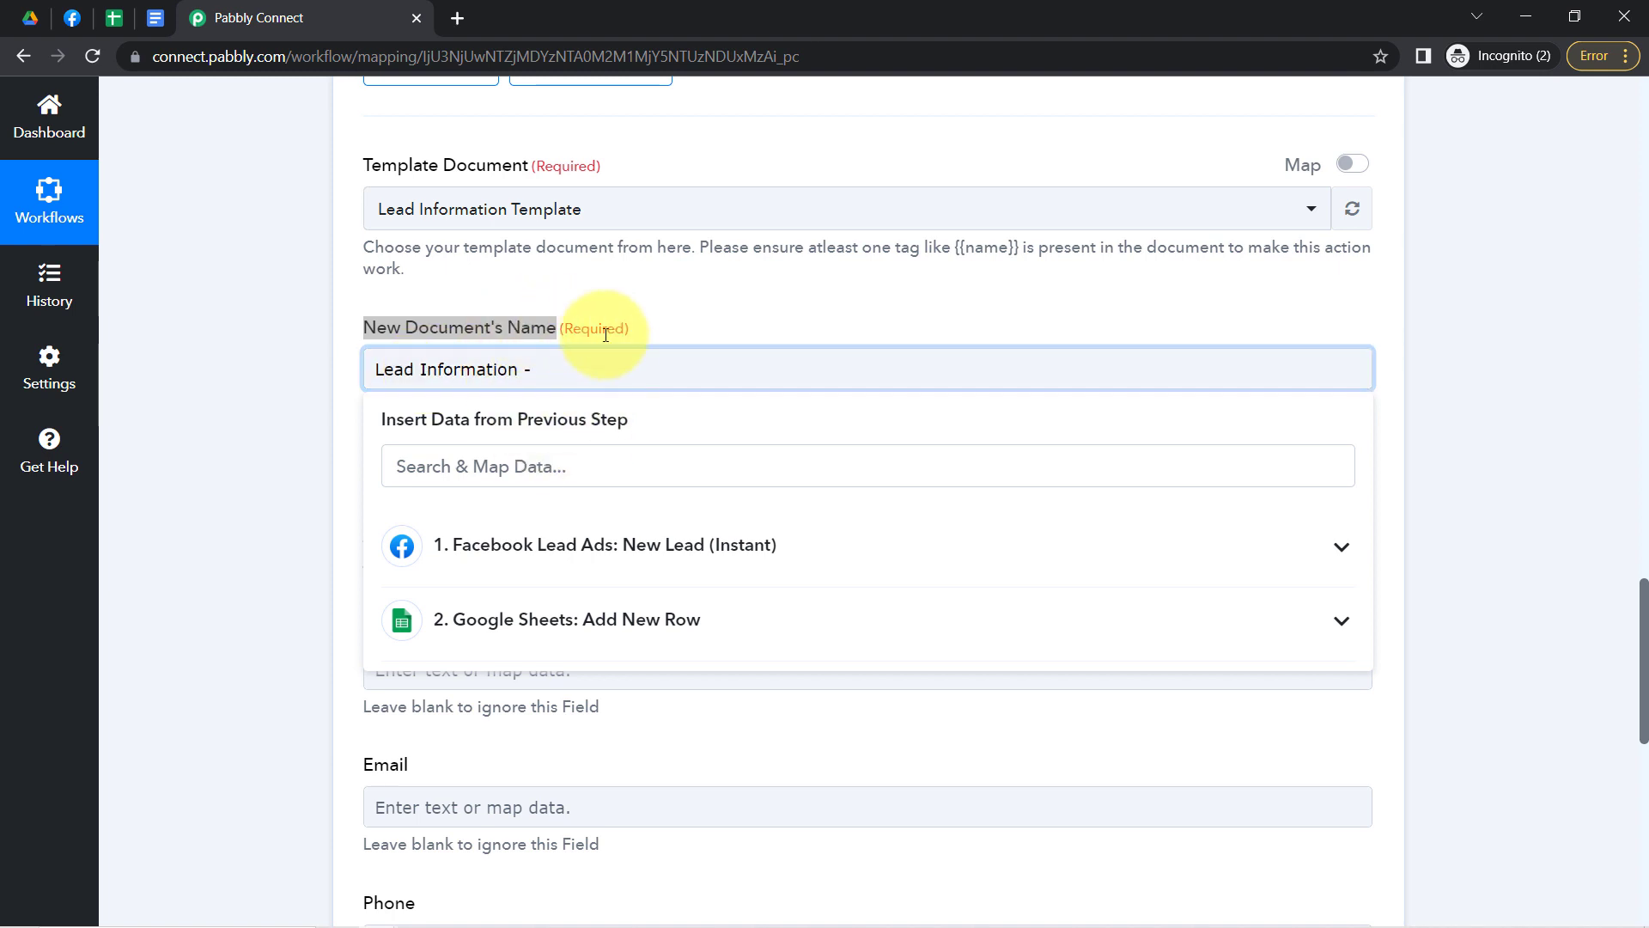
type("o")
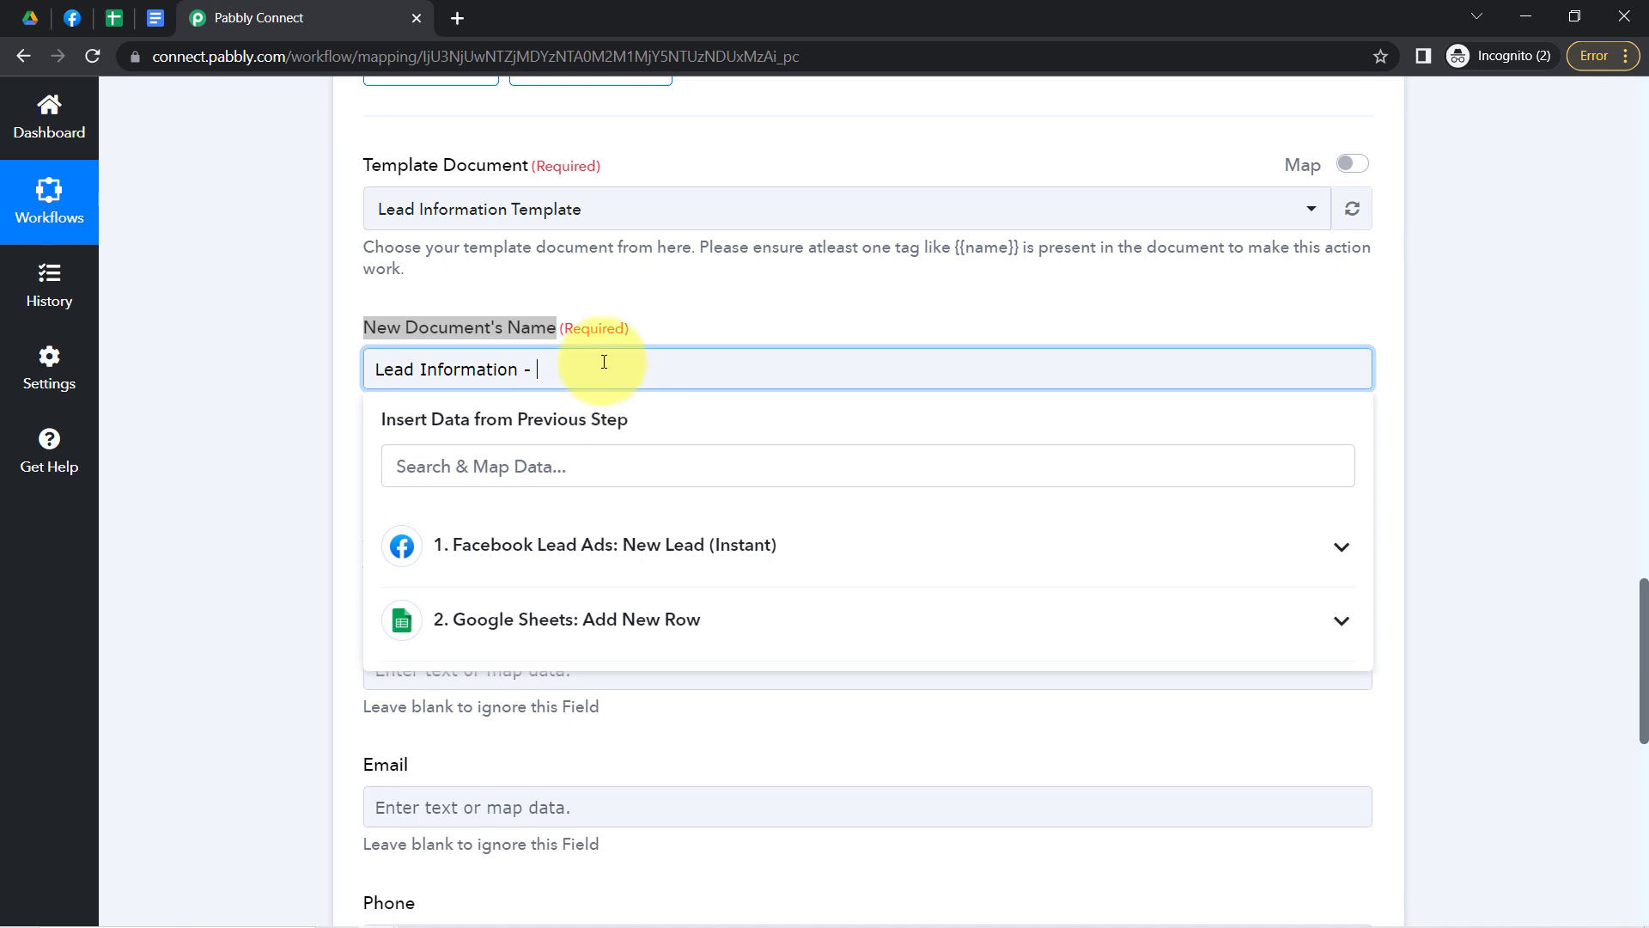
- Append the lead's Res4 Enter Email value from the Facebook Lead Ads step to the New Document's Name
left_click(403, 467)
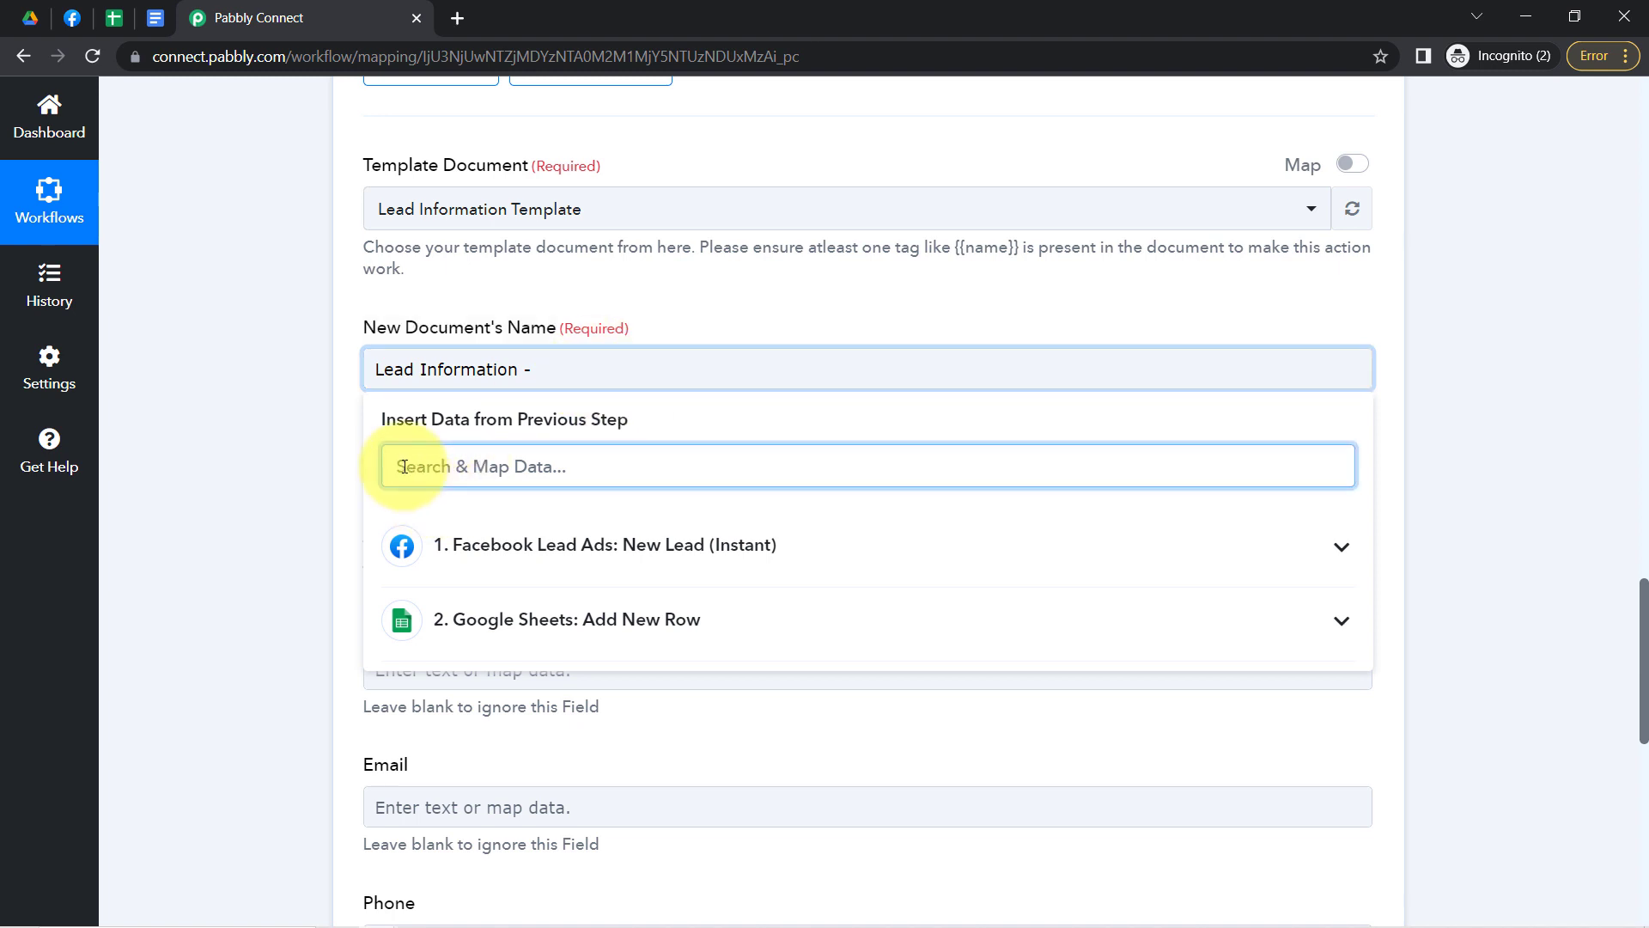
type("@")
left_click(532, 613)
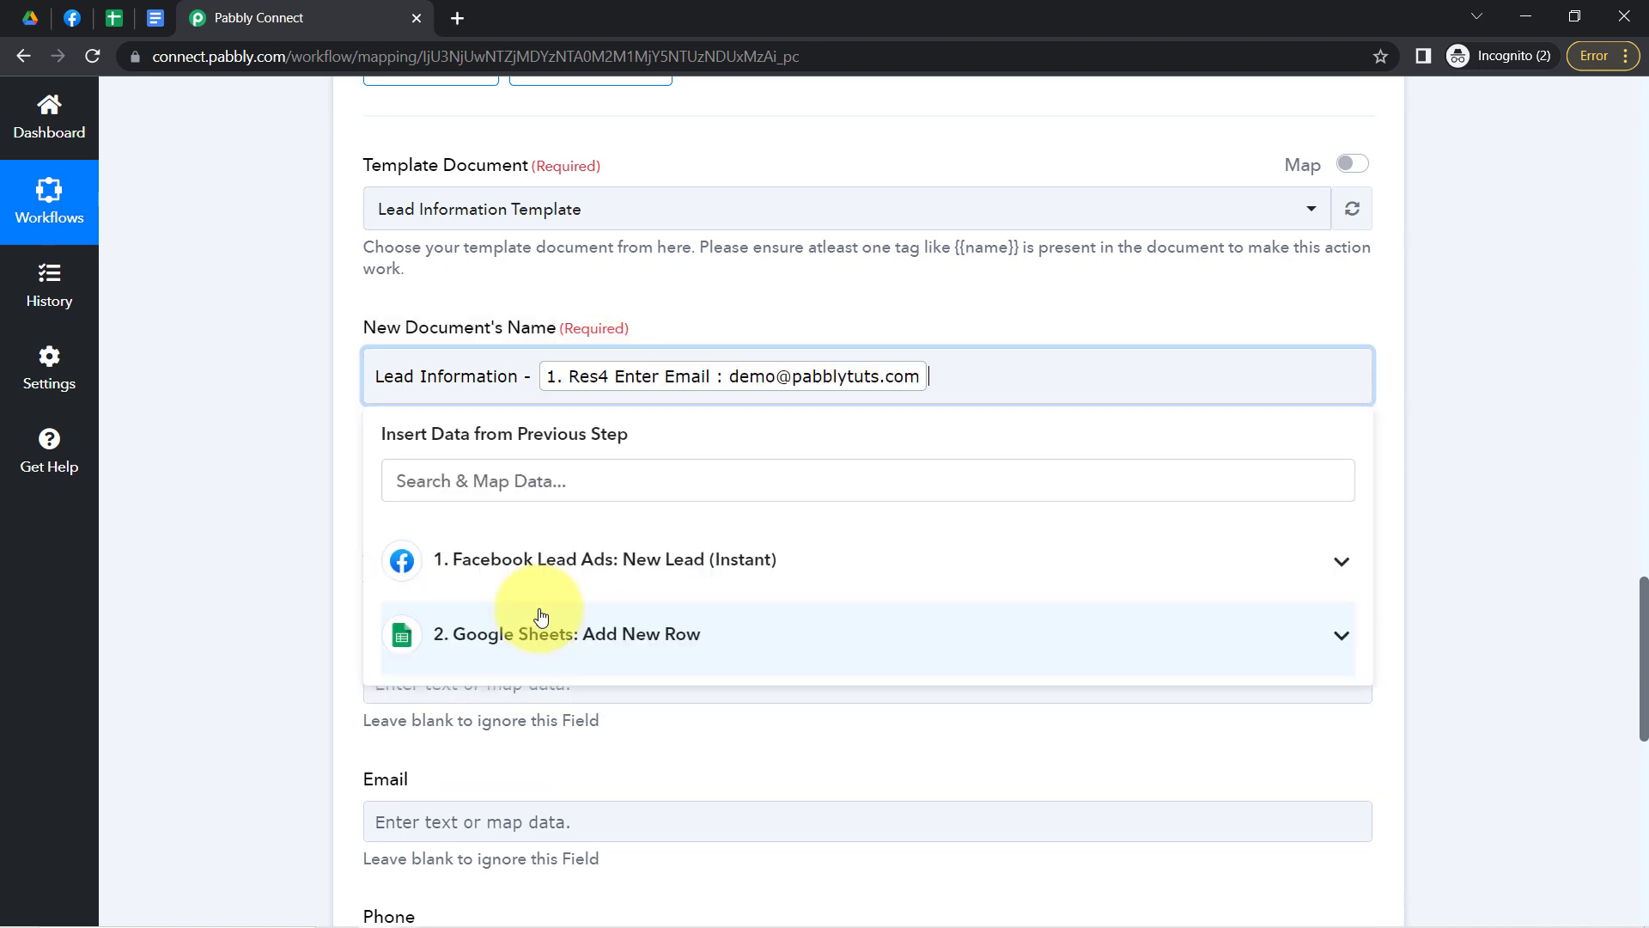
left_click(264, 384)
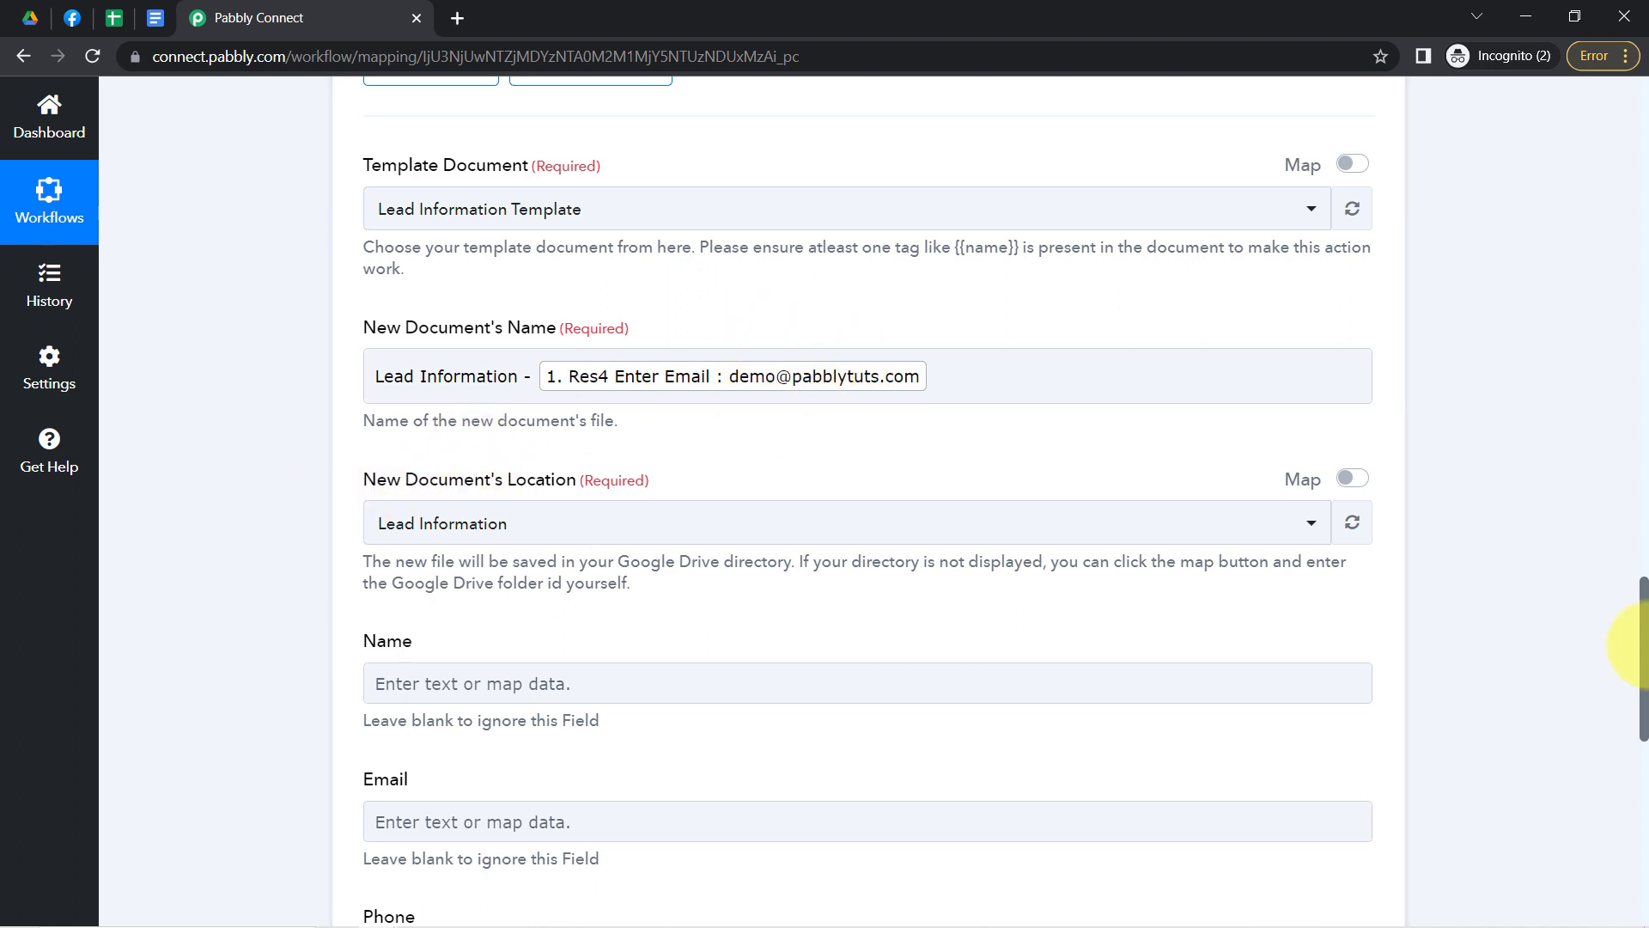
- Review the New Document's Location setting, and in Google Drive open the Lead Information folder and highlight the folder ID in its address
left_click_drag(1643, 607, 1642, 646)
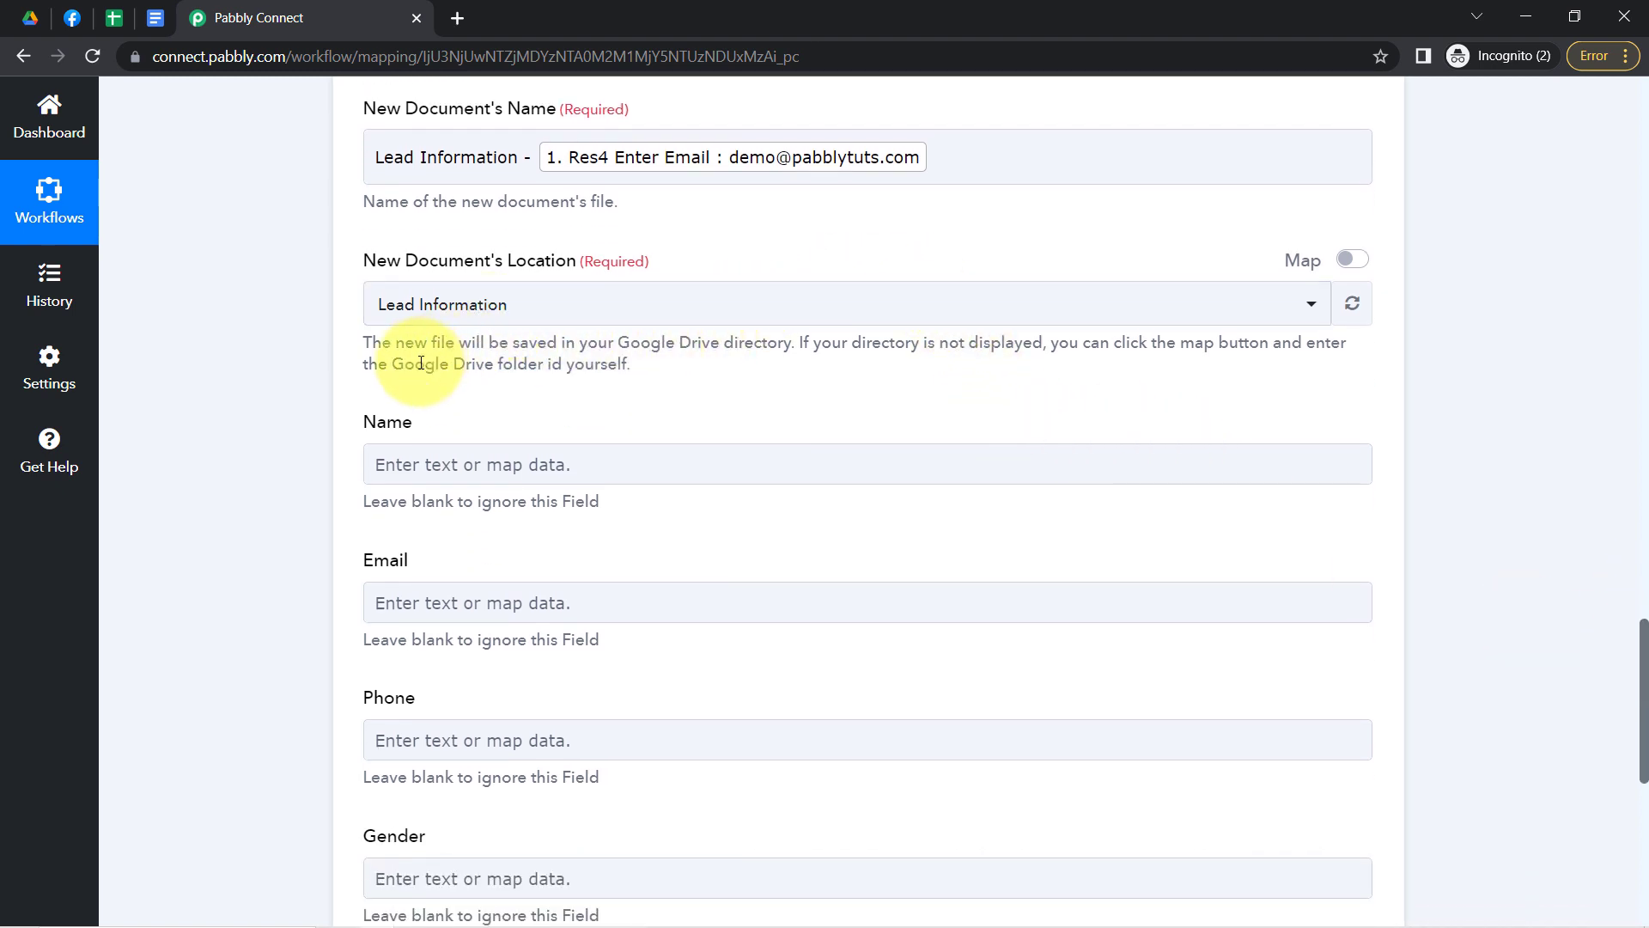
left_click_drag(415, 363, 546, 369)
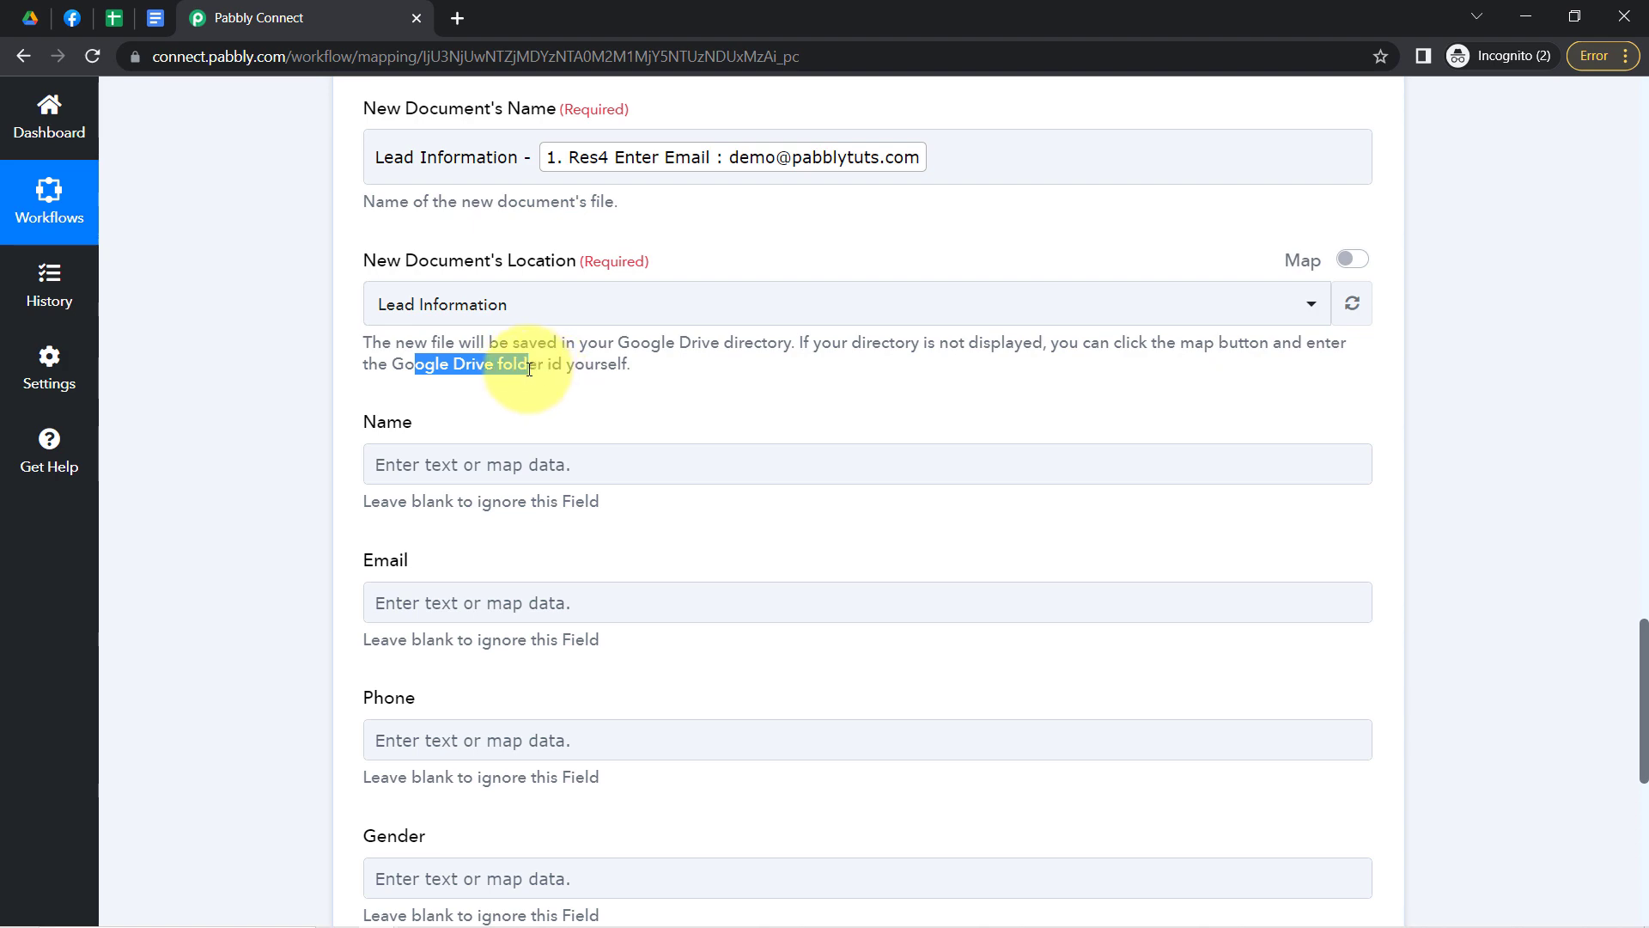
left_click(488, 311)
left_click(484, 315)
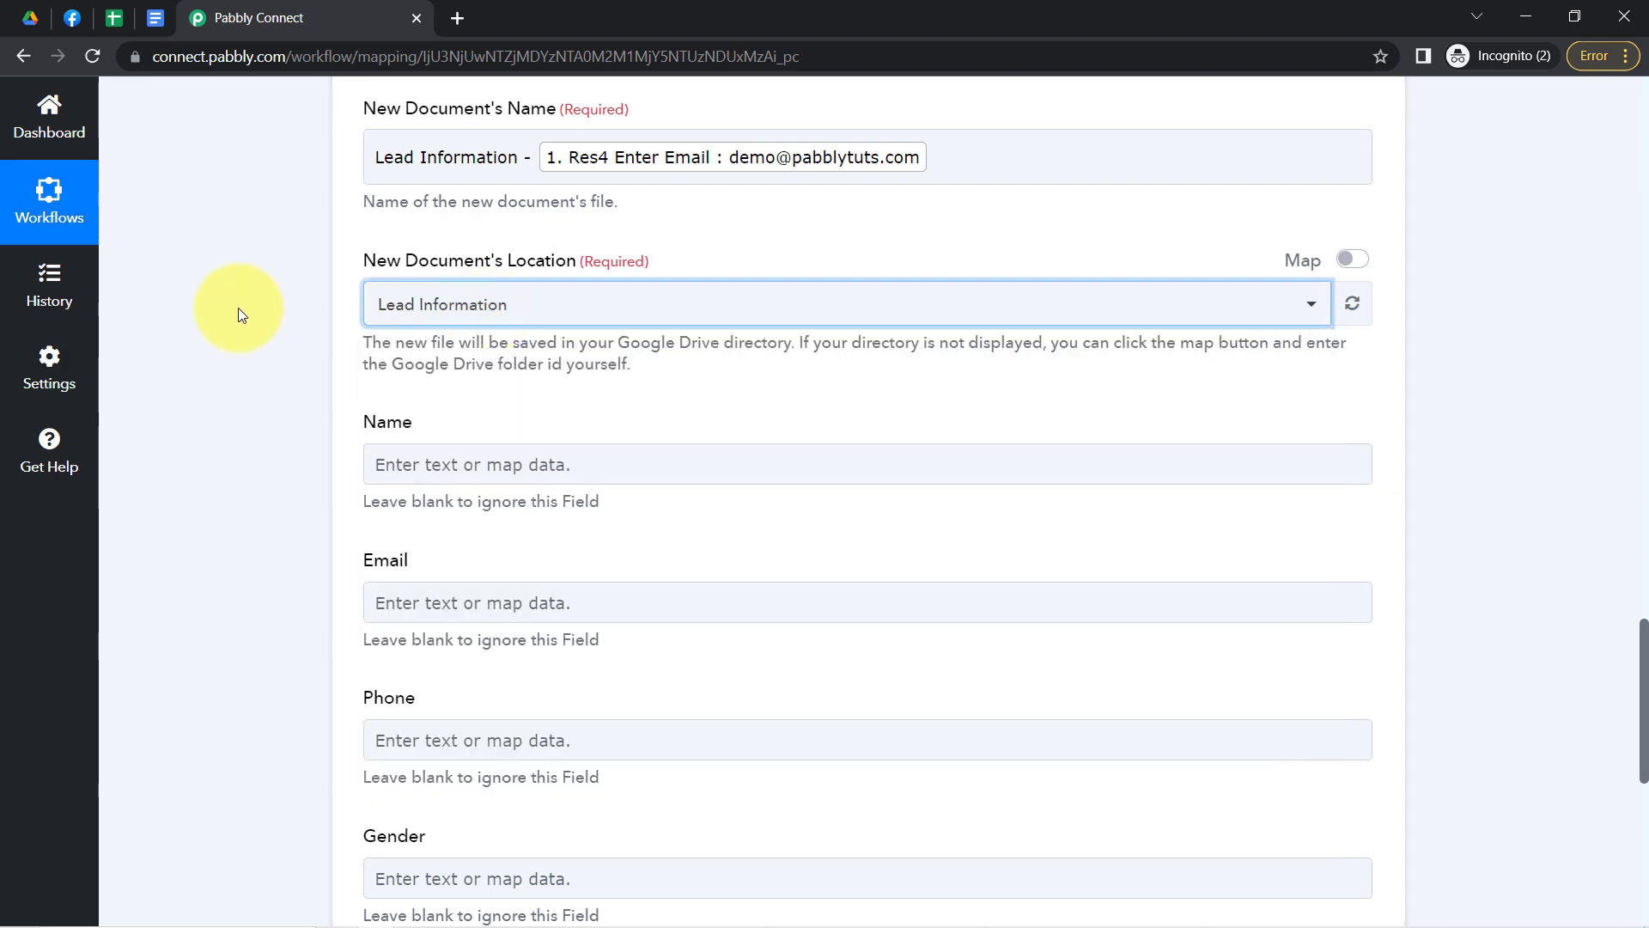
left_click(29, 18)
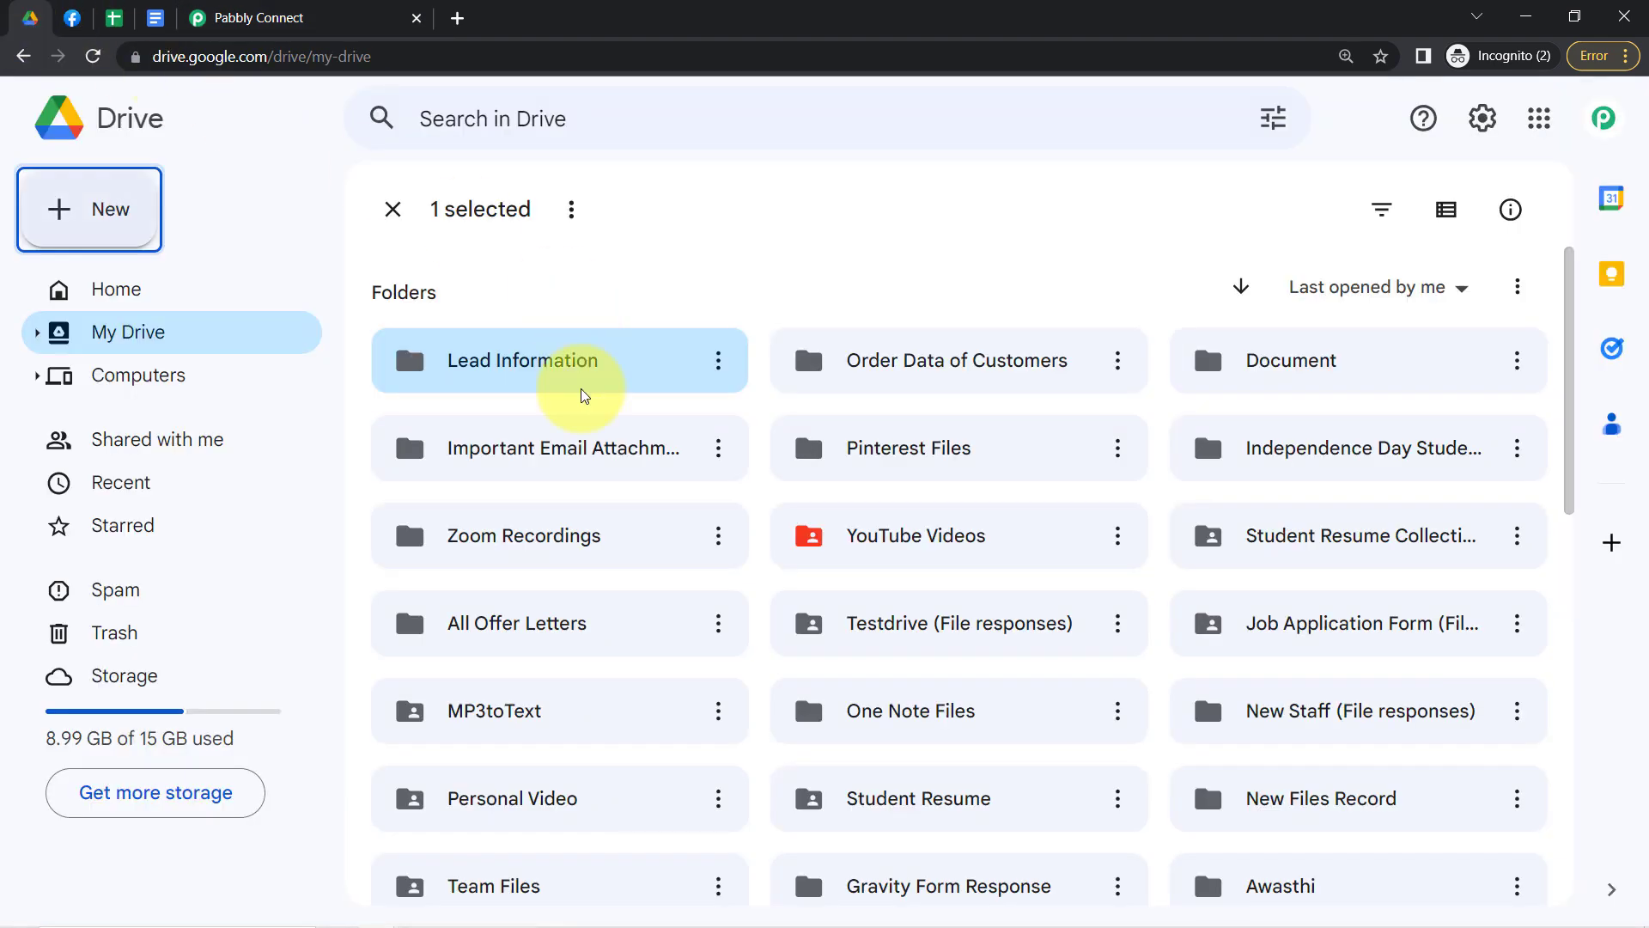
double_click(492, 375)
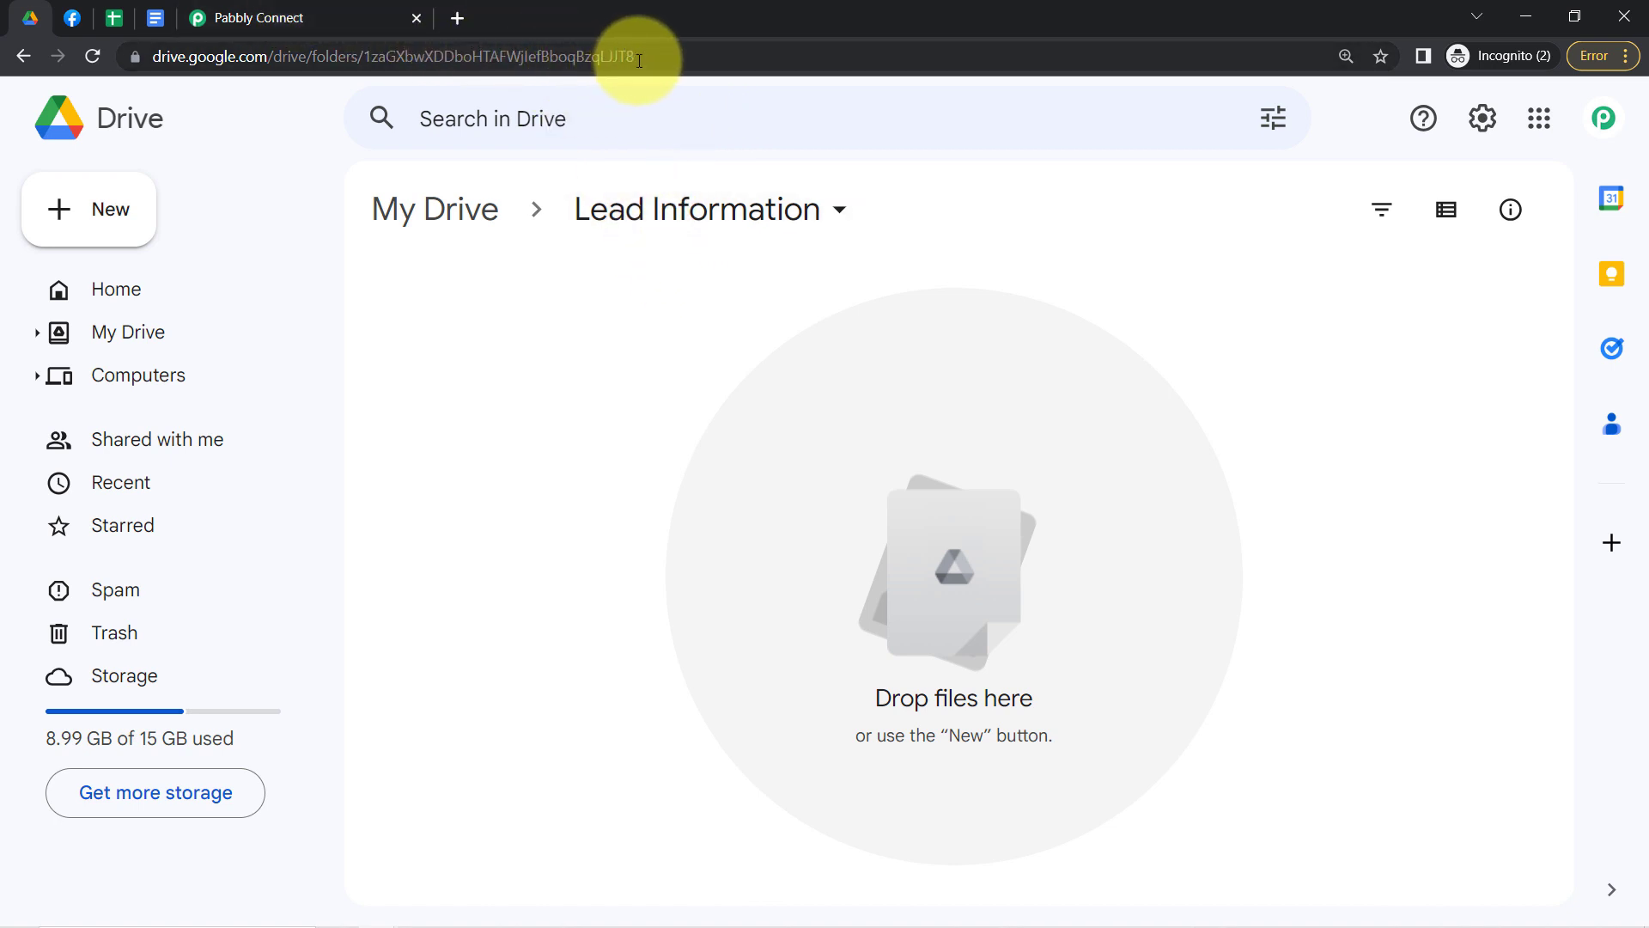
left_click_drag(622, 61, 364, 62)
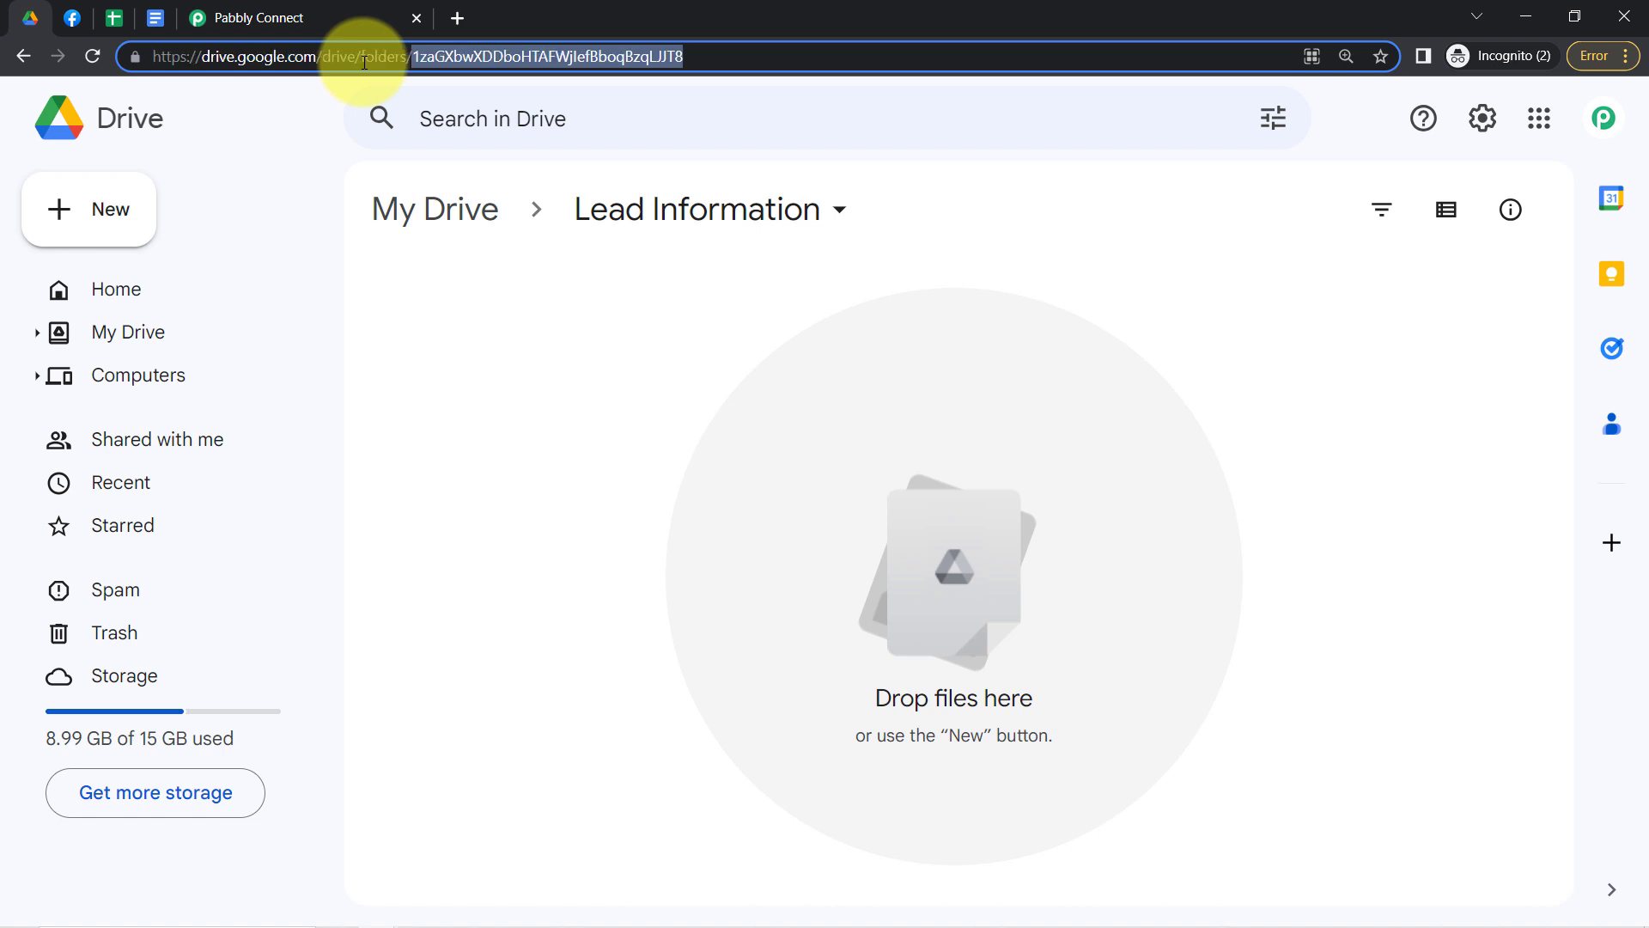
- Back in Pabbly Connect, enable mapping for New Document's Location to view its folder ID and turn mapping off again
left_click(324, 17)
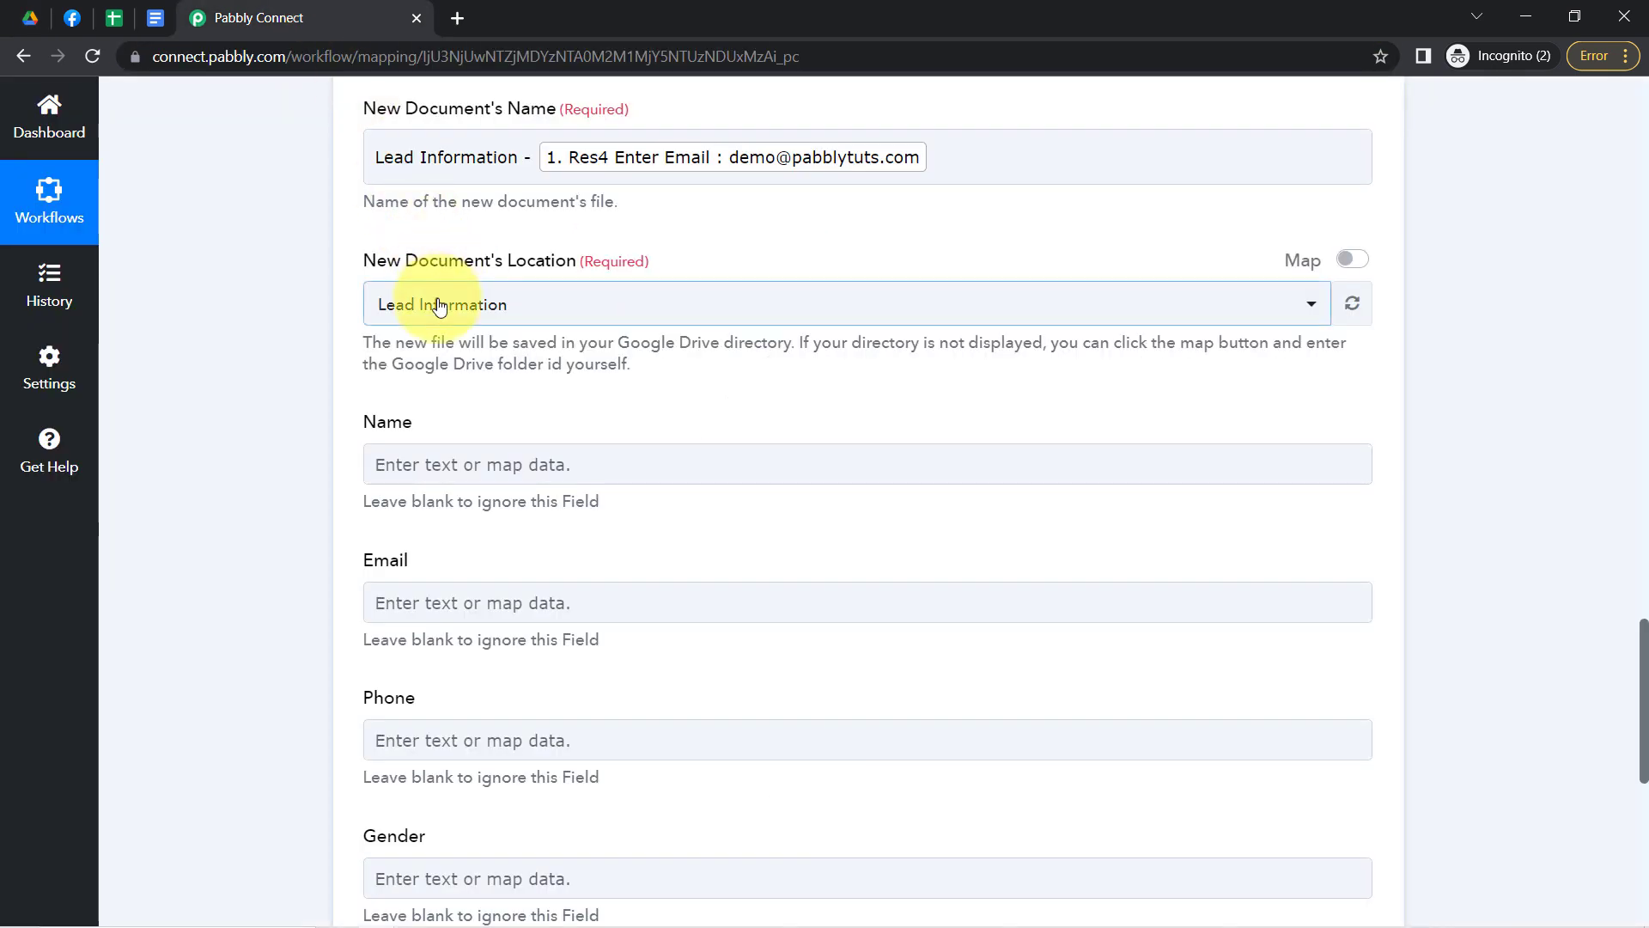
left_click(1352, 260)
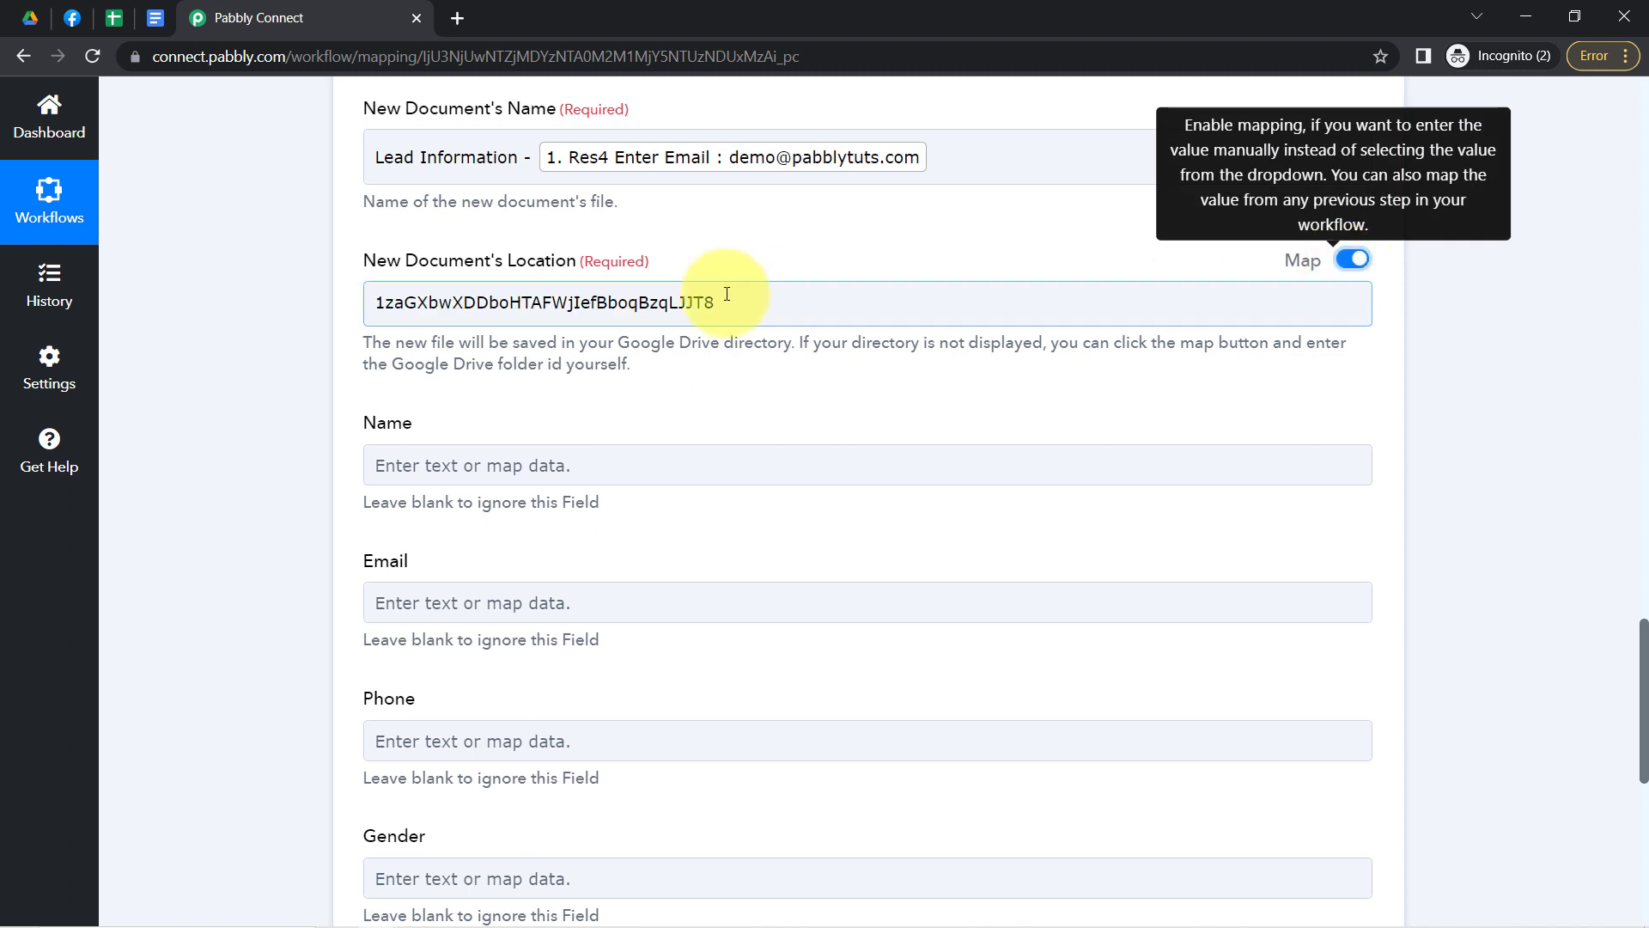
left_click(1345, 260)
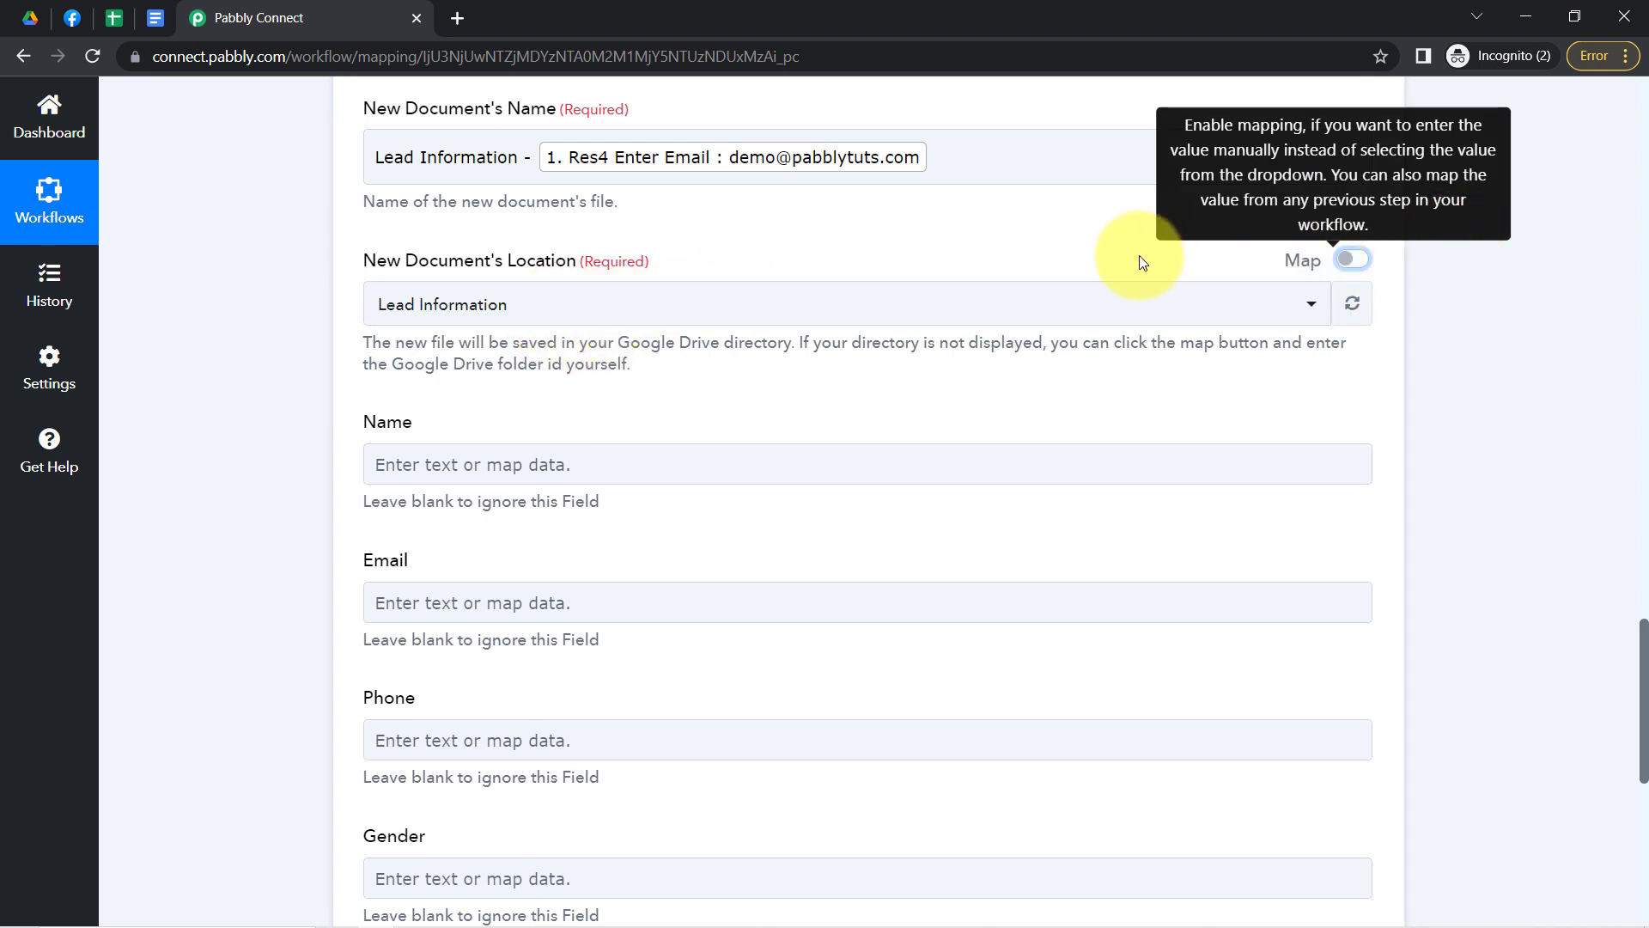
- Choose the Lead Information folder as the New Document's Location
left_click(436, 305)
left_click(615, 418)
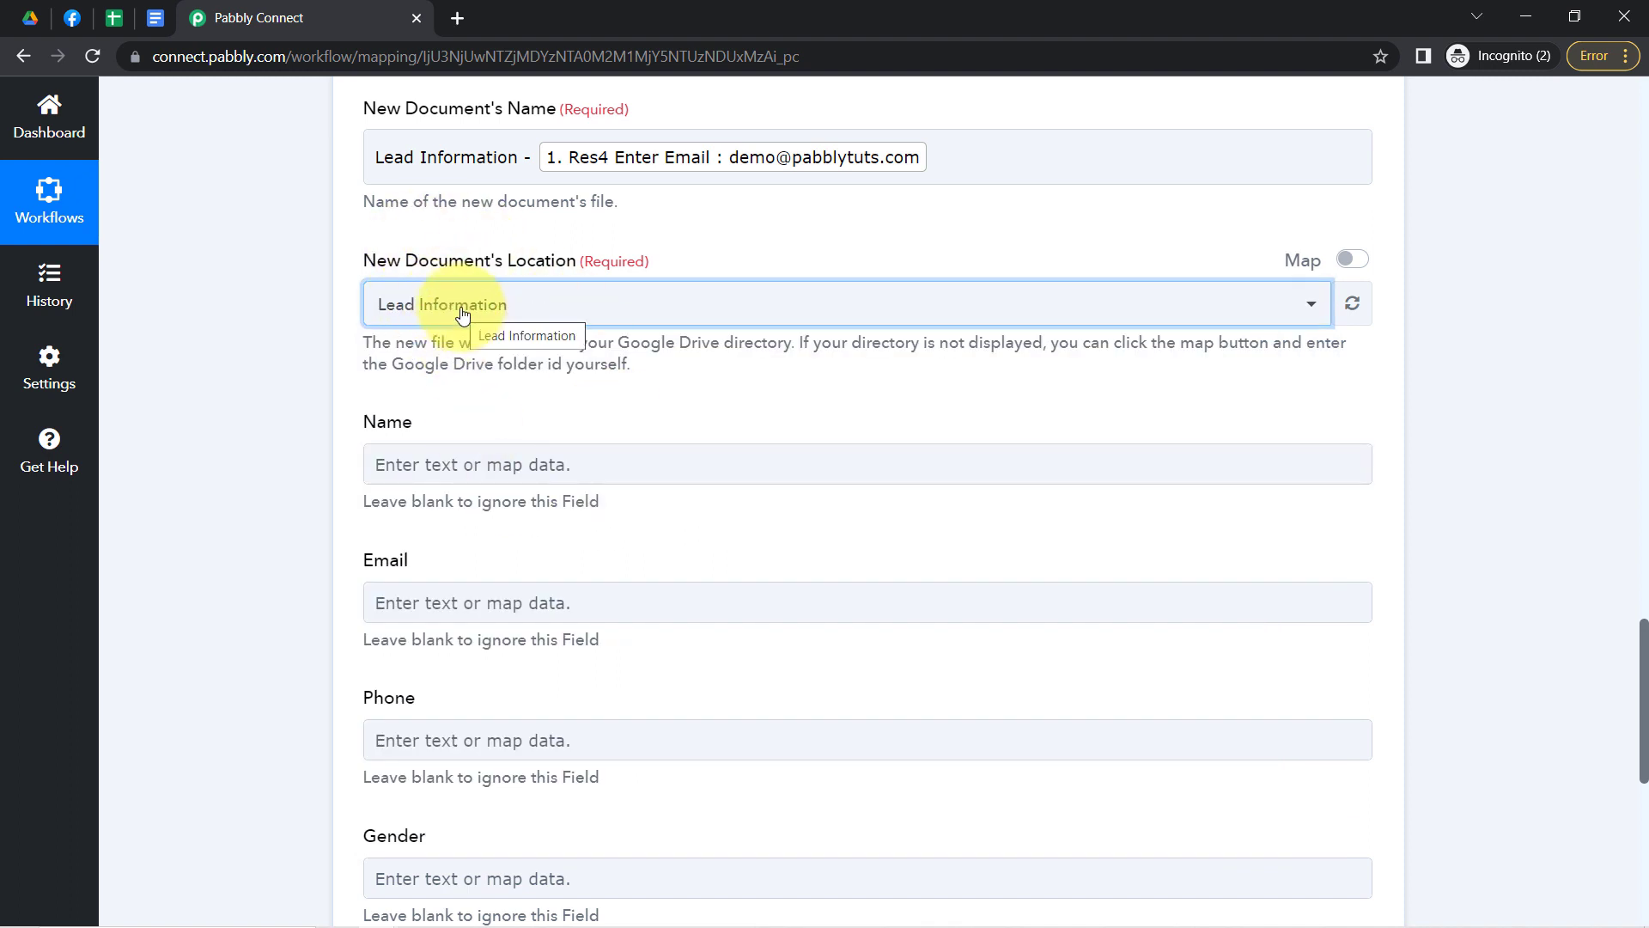
left_click(508, 311)
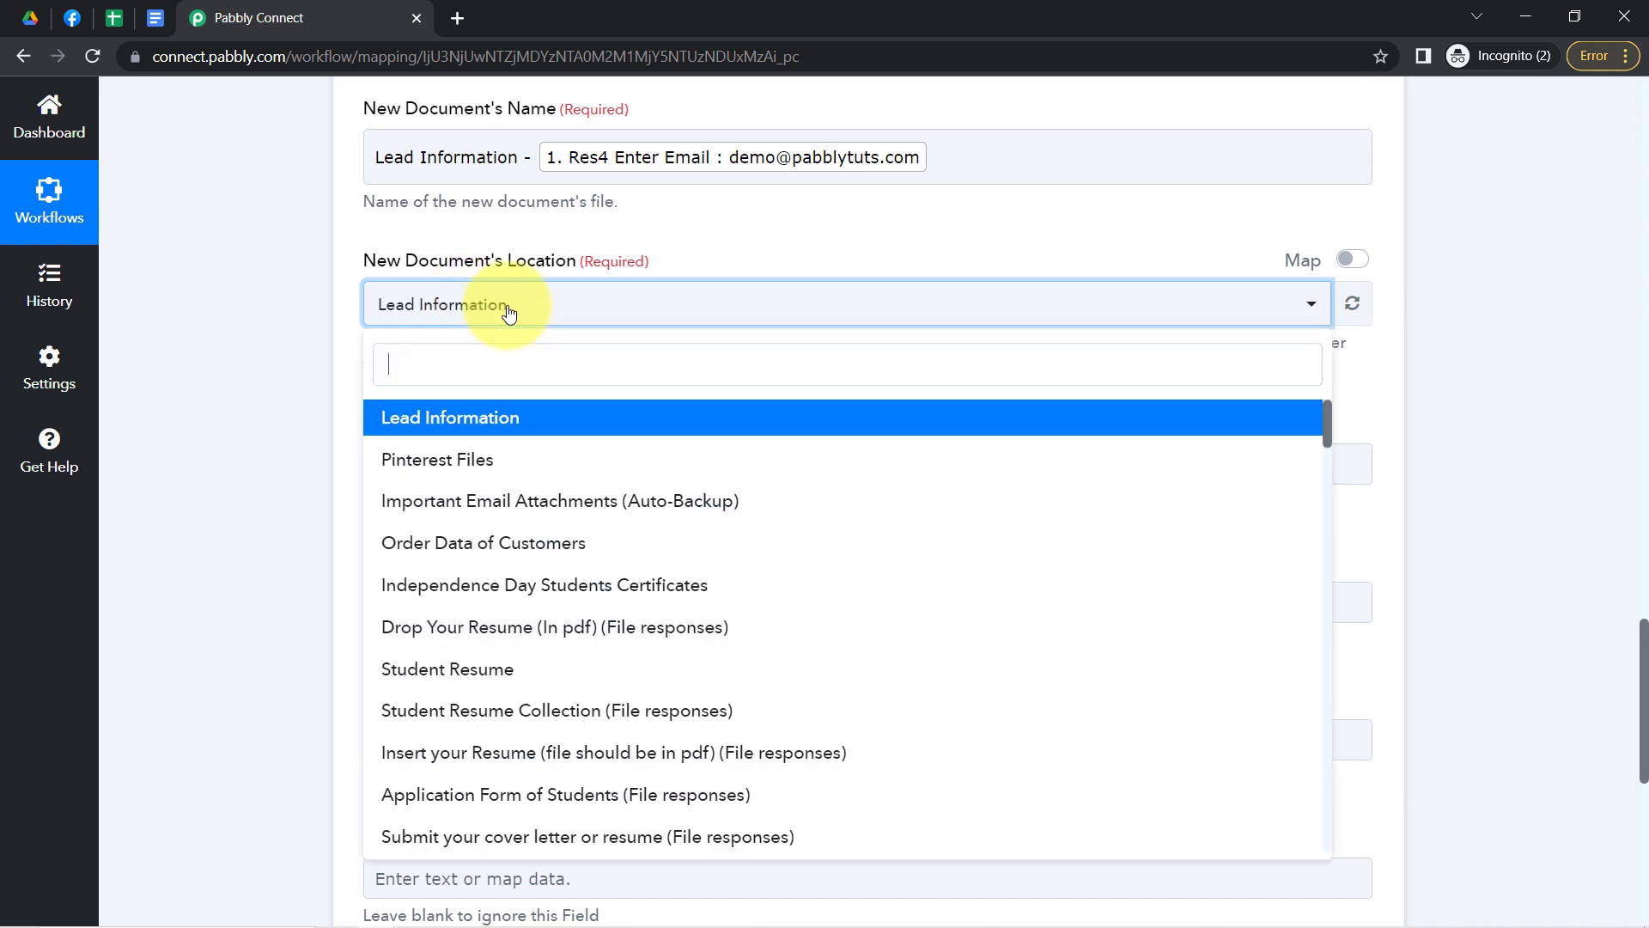
left_click(417, 425)
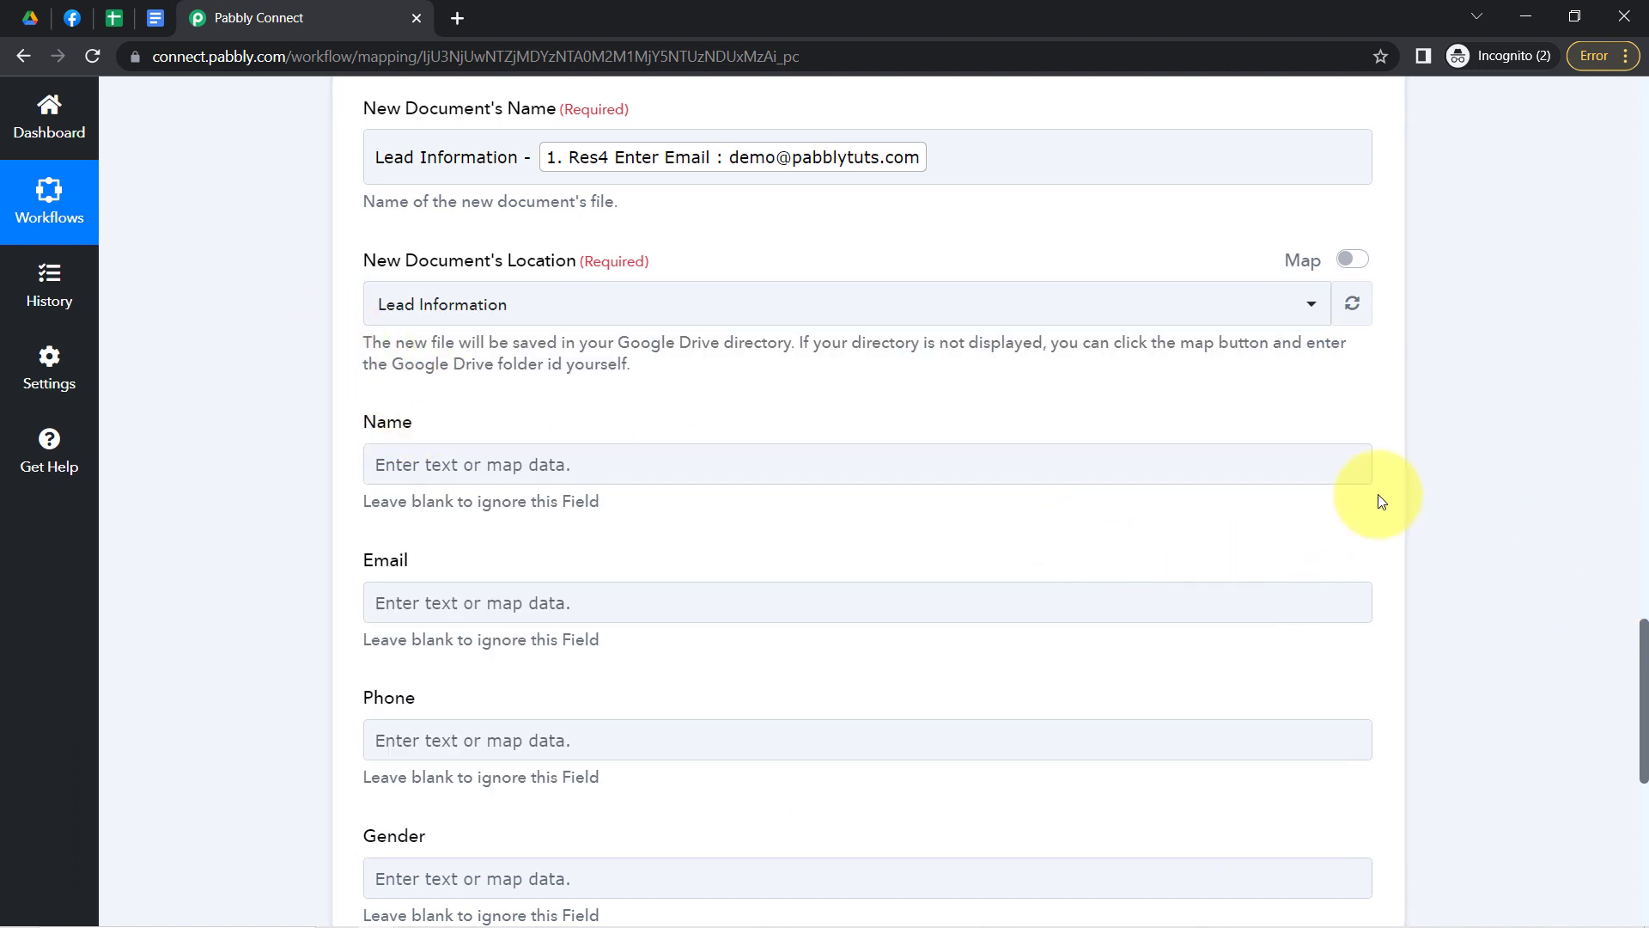
left_click(430, 405)
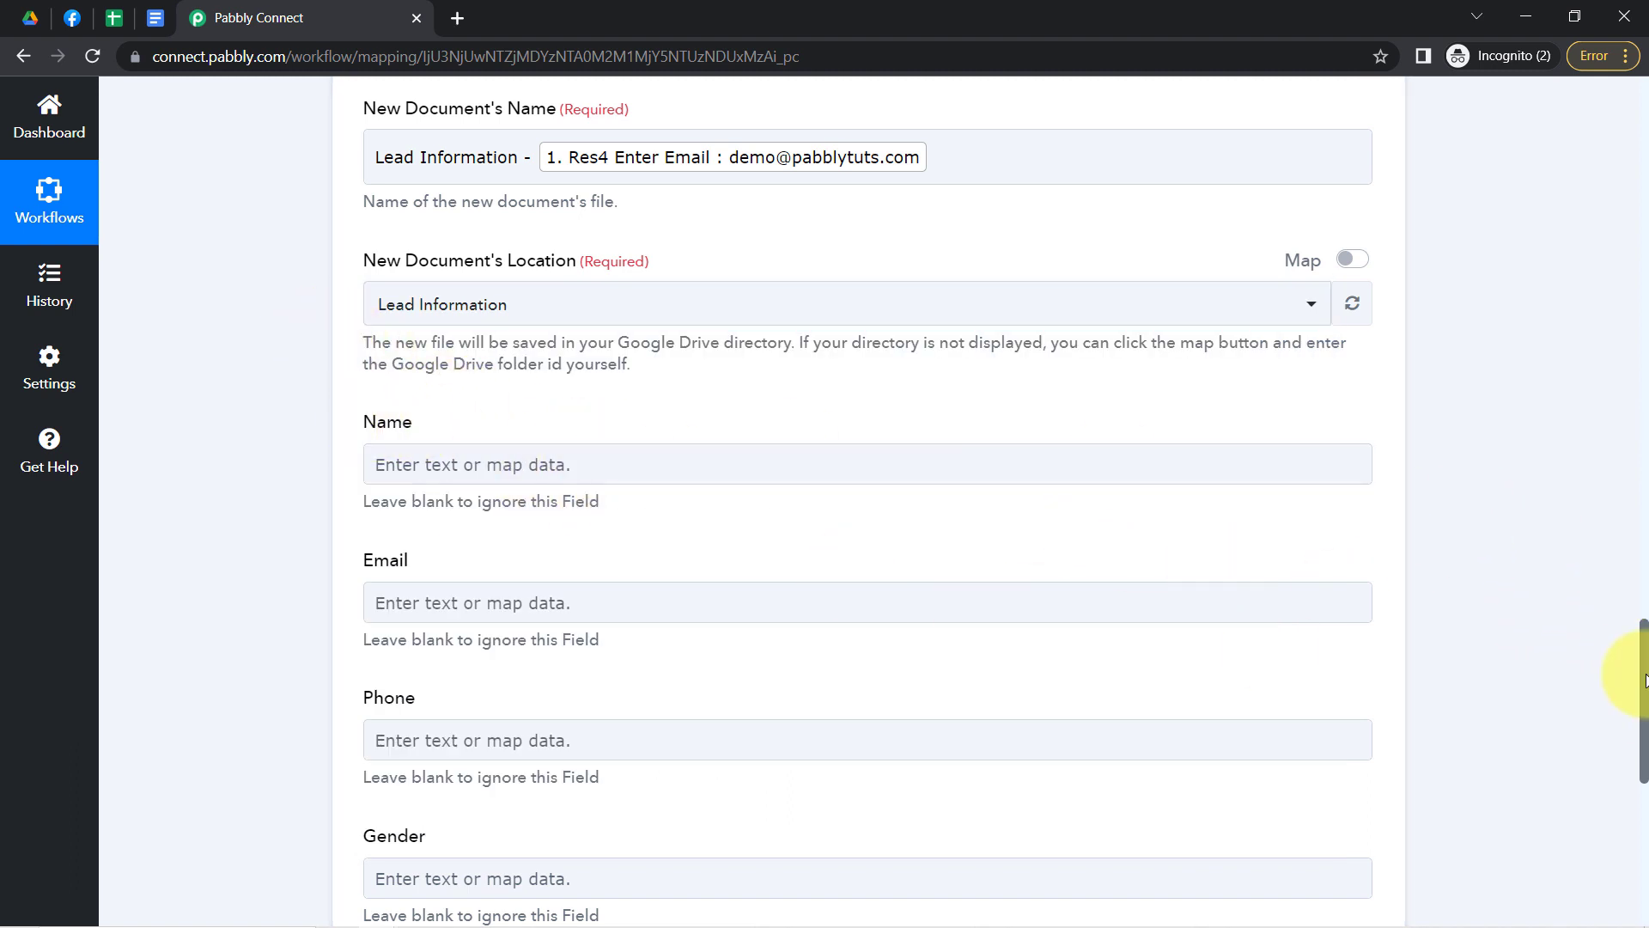
- Switch to the Google Docs template and review its name, email, phone and gender placeholders
scroll(1645, 678, "down", 1)
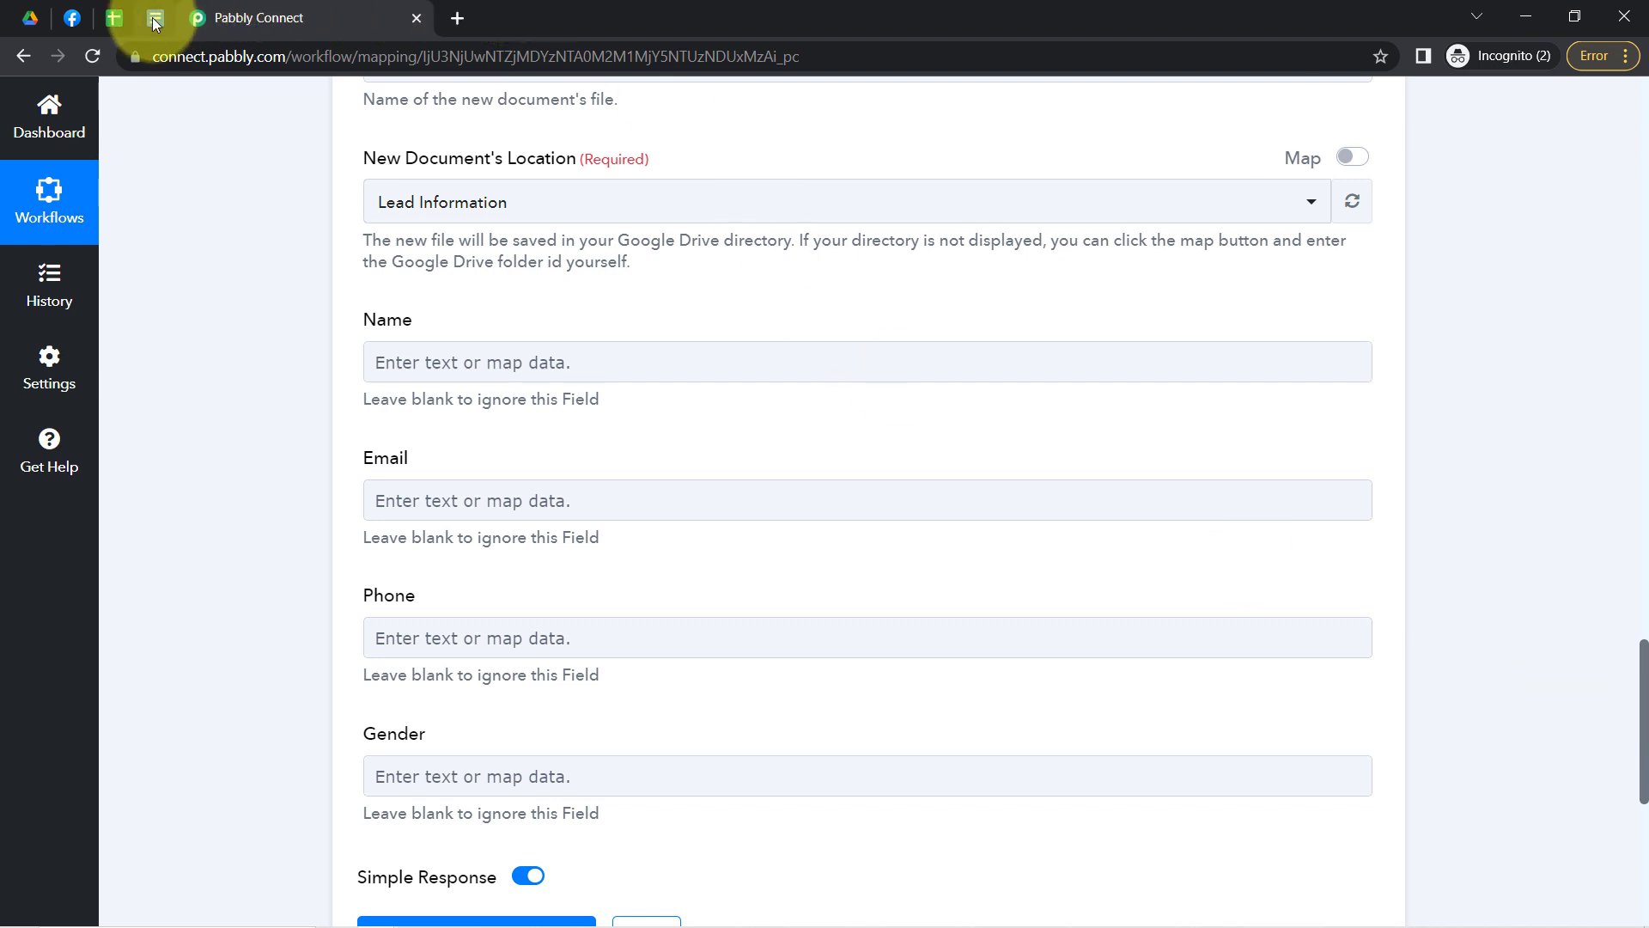
left_click(155, 23)
left_click(526, 418)
left_click_drag(490, 421, 639, 428)
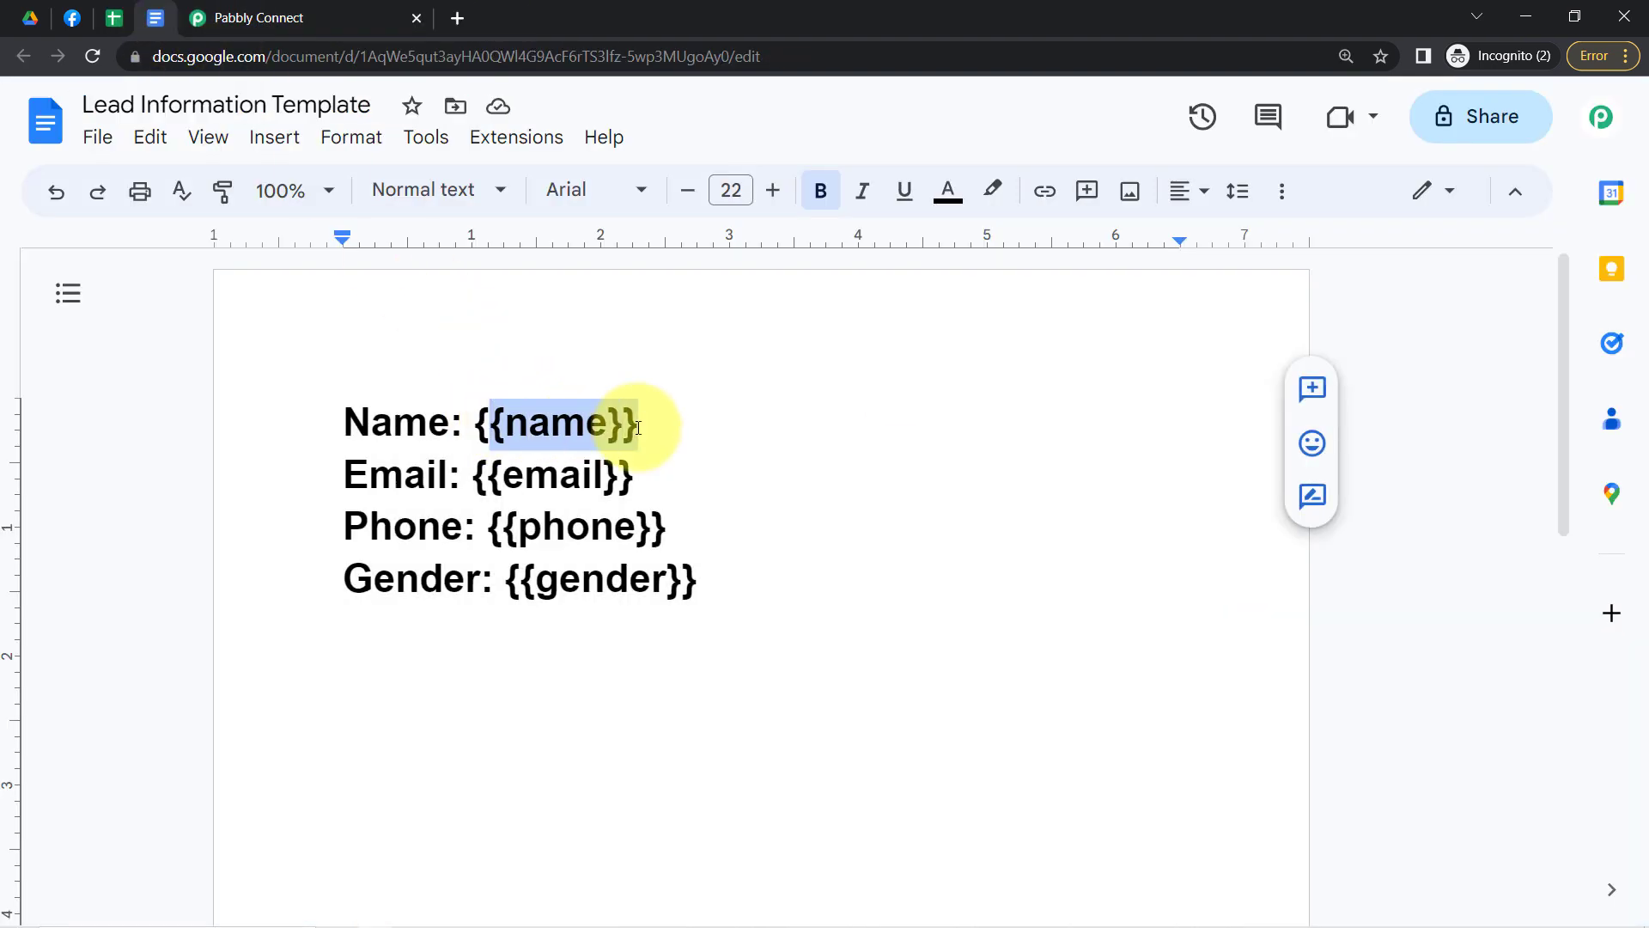
left_click_drag(468, 475, 657, 478)
left_click_drag(463, 526, 636, 528)
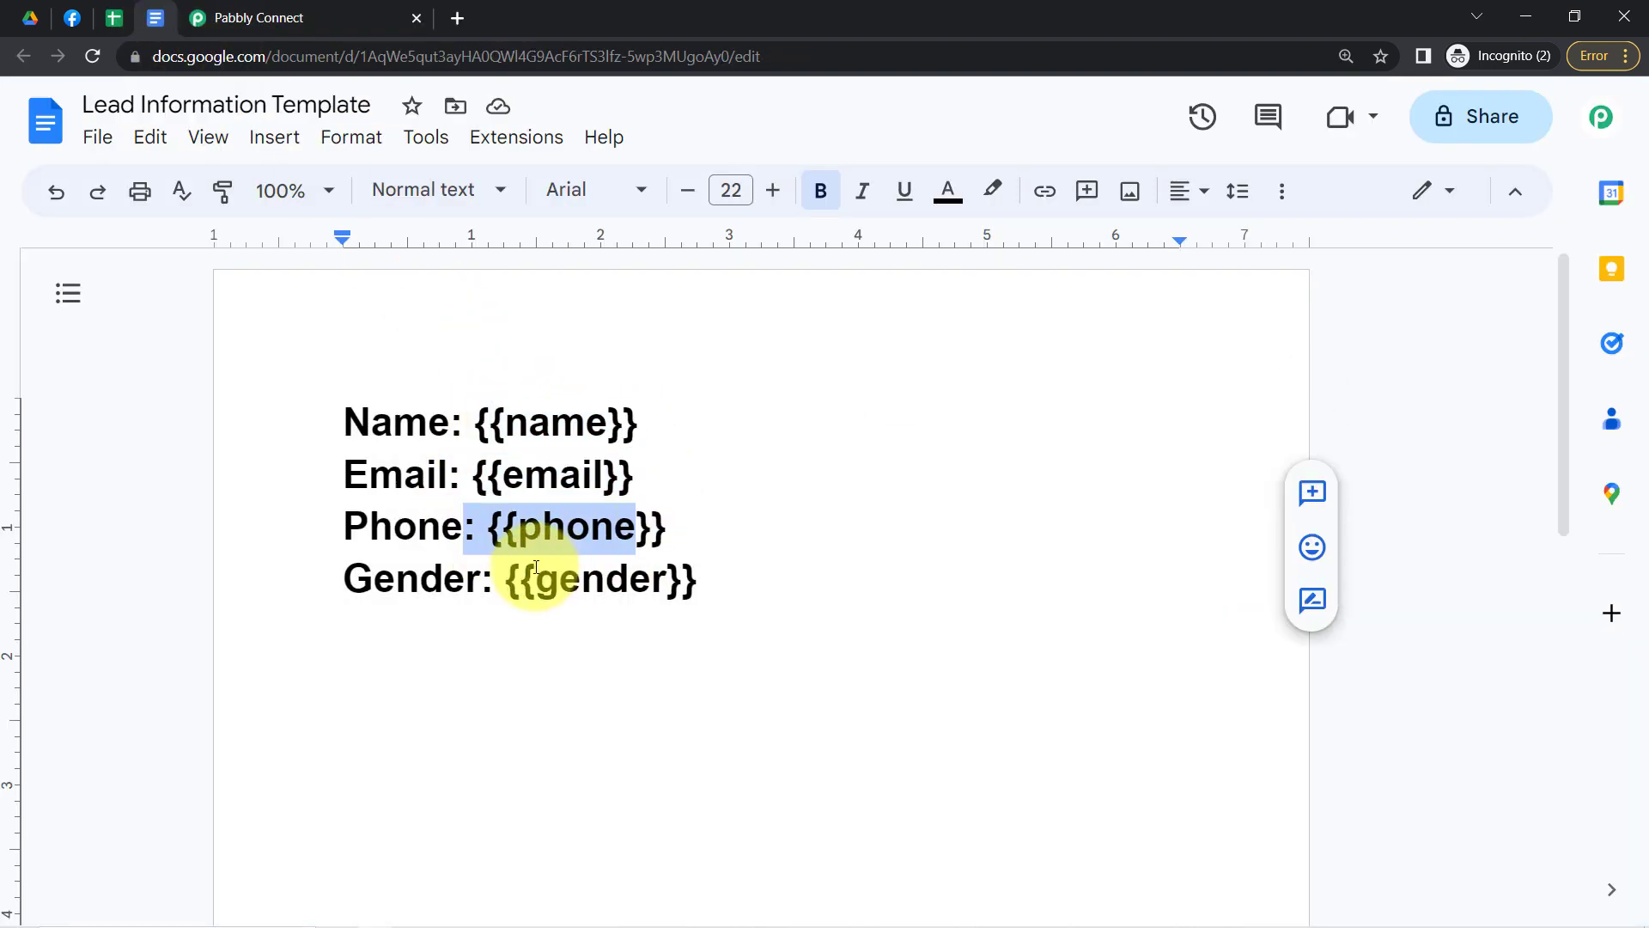
left_click_drag(507, 578, 685, 580)
- Compare the action's Name to Gender fields in Pabbly Connect with the placeholders in the Google Docs template
left_click(324, 18)
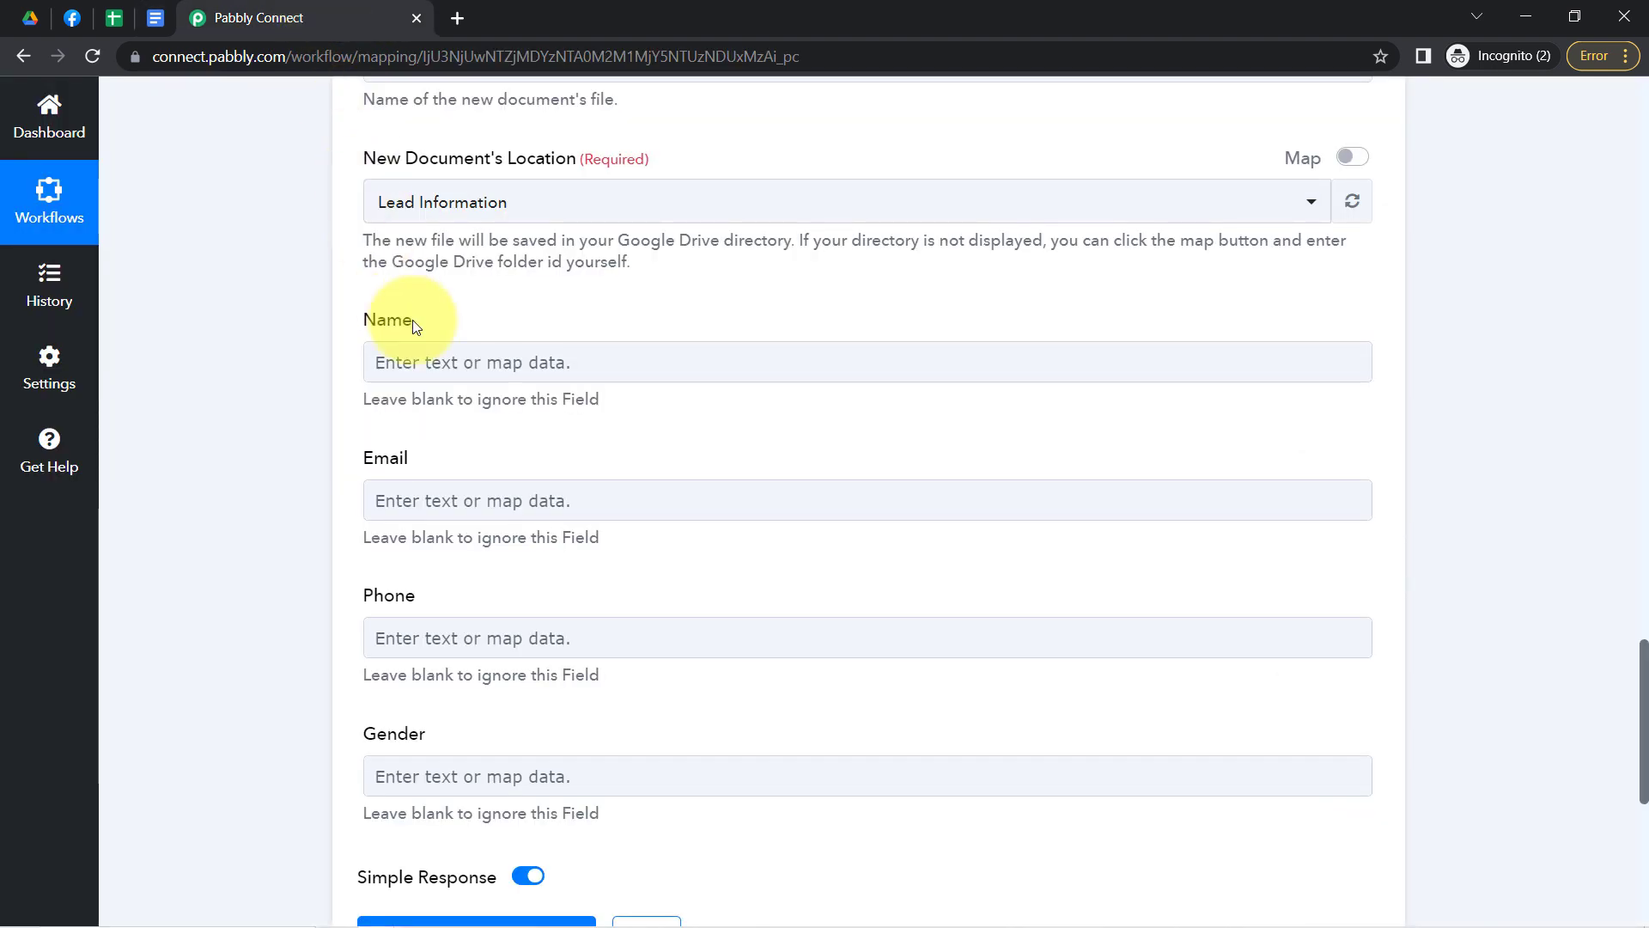
left_click_drag(361, 319, 401, 323)
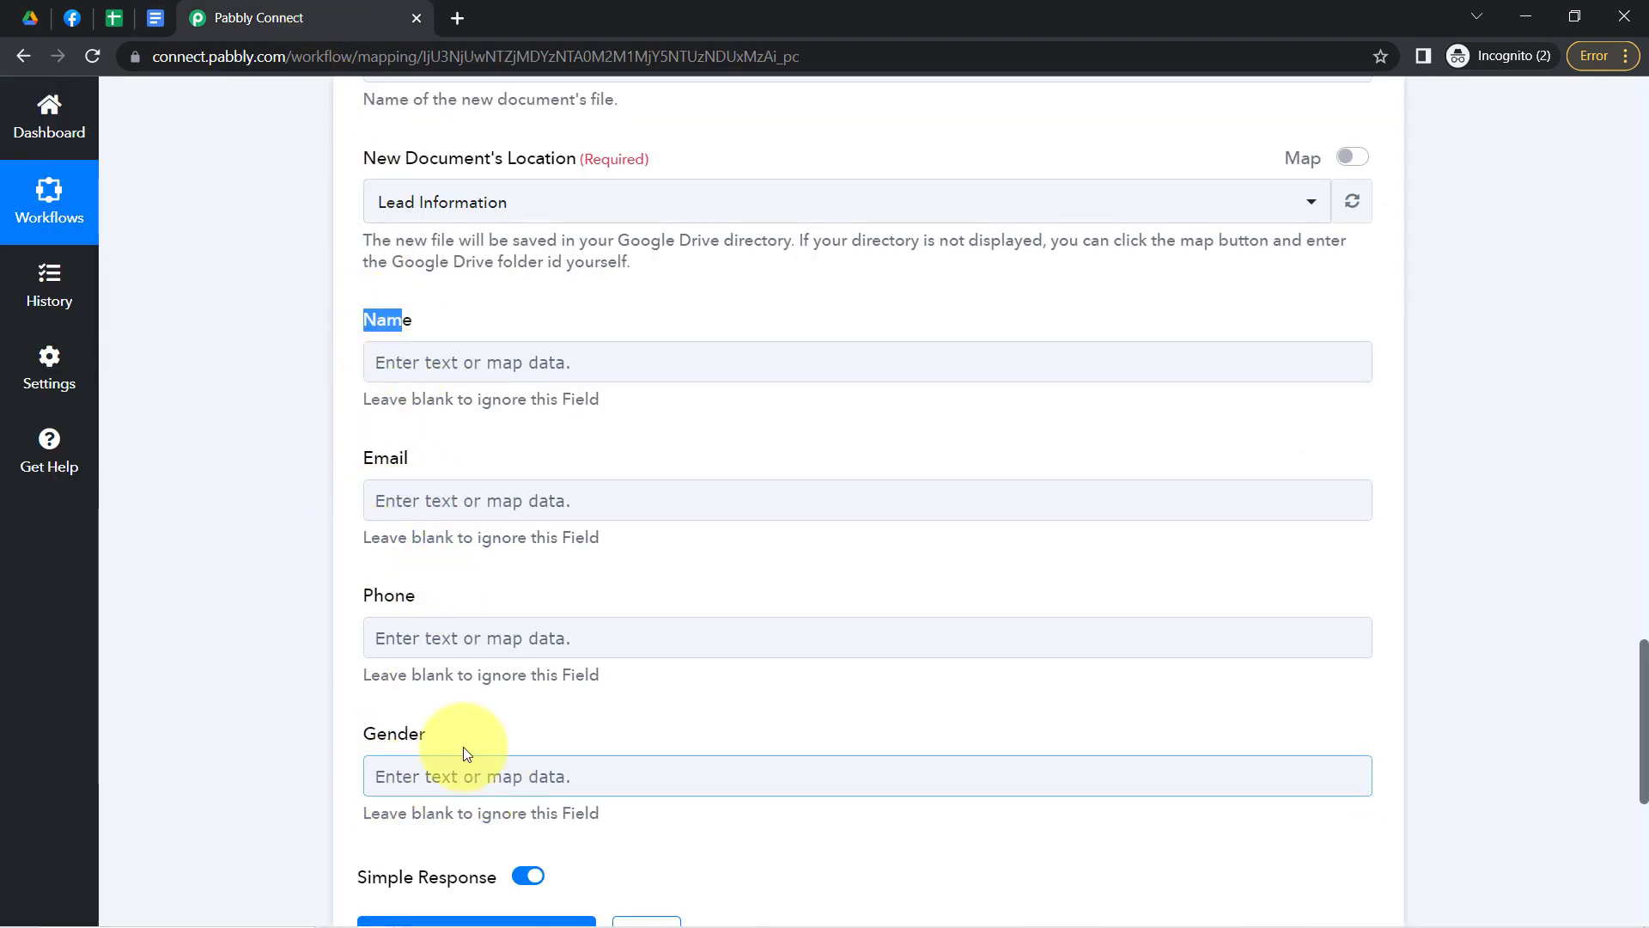
left_click(161, 24)
left_click(459, 416)
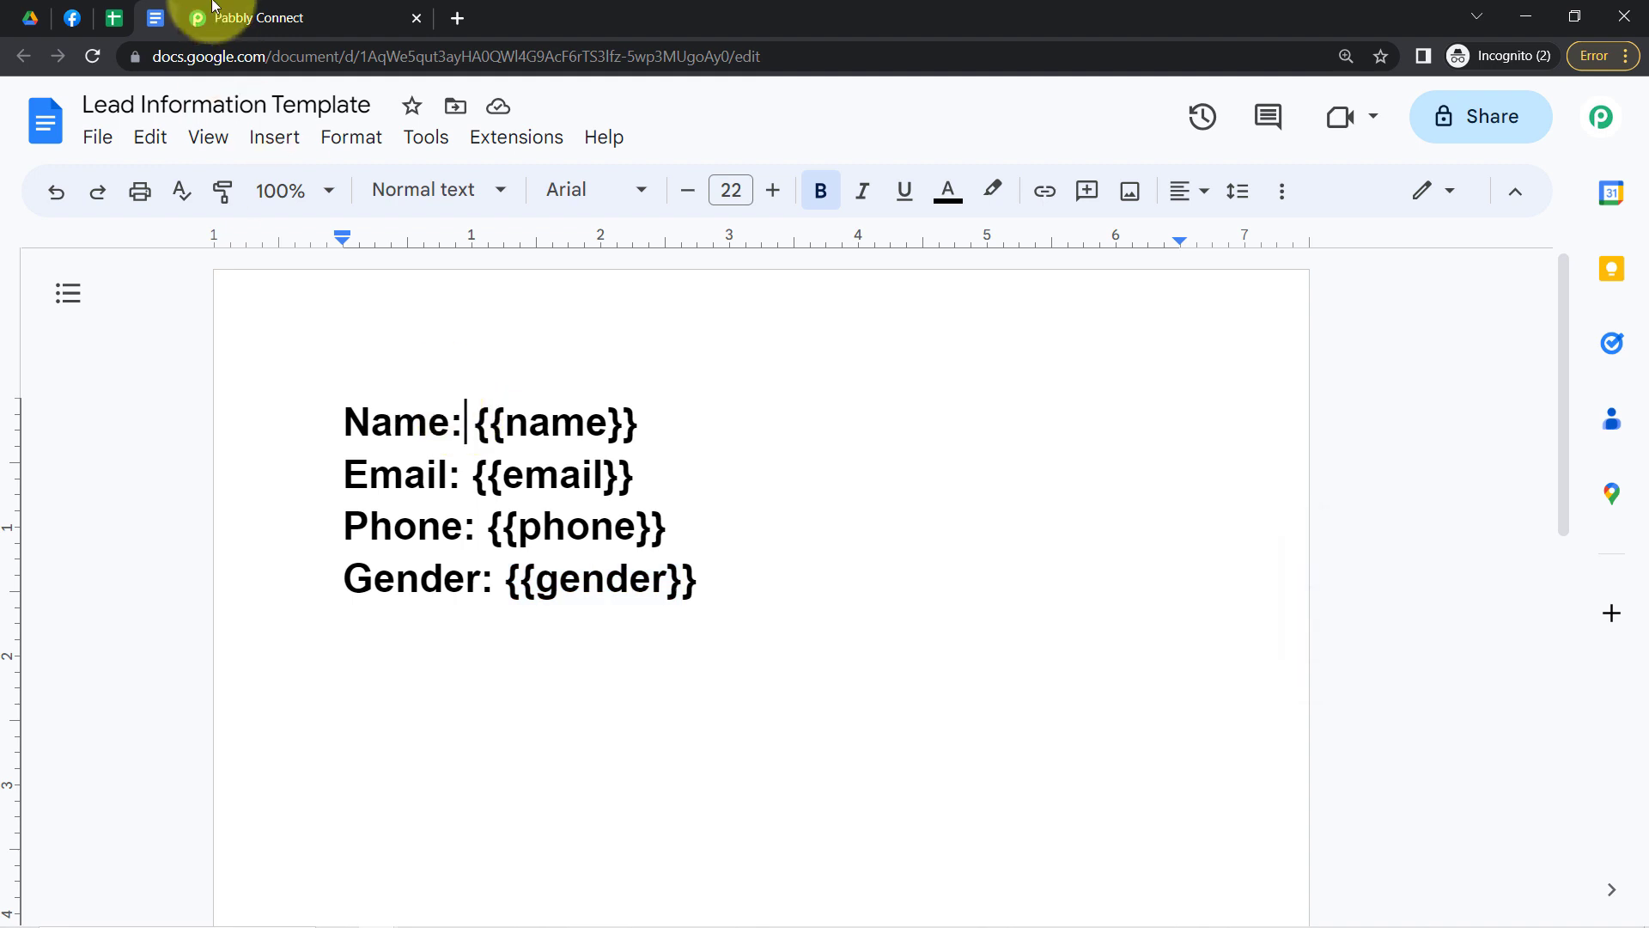
- Back in Pabbly Connect, search the previous-step data for "dem" and map the Name field to Res4 Enter Name
left_click(269, 14)
left_click(249, 254)
left_click(416, 367)
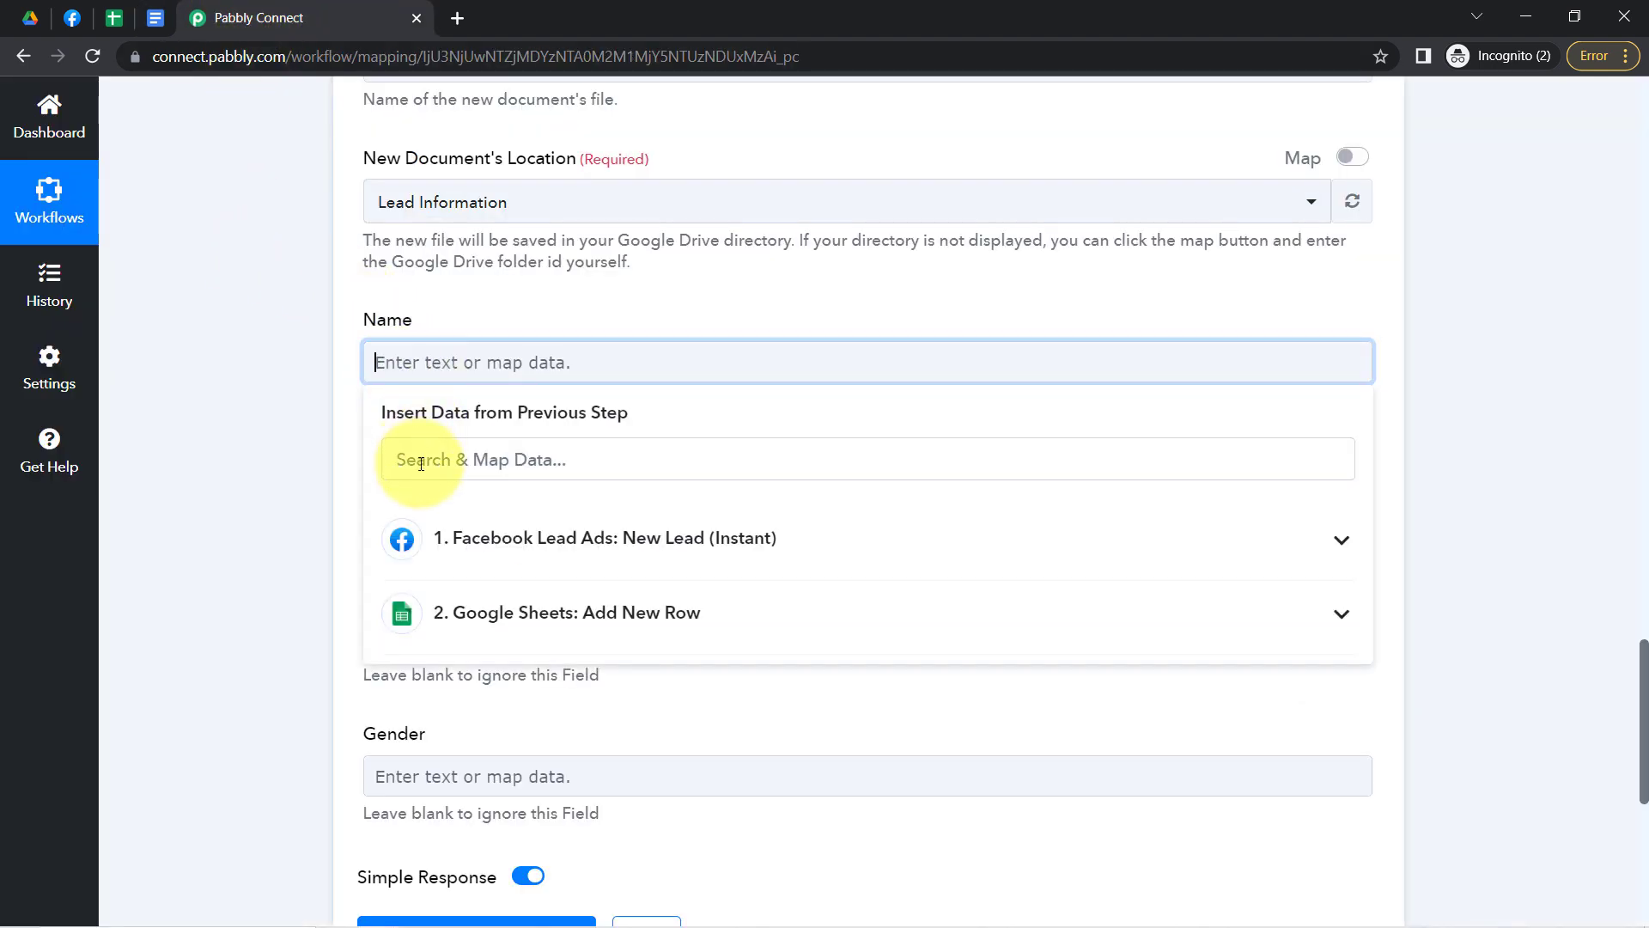
left_click(421, 462)
type("dem")
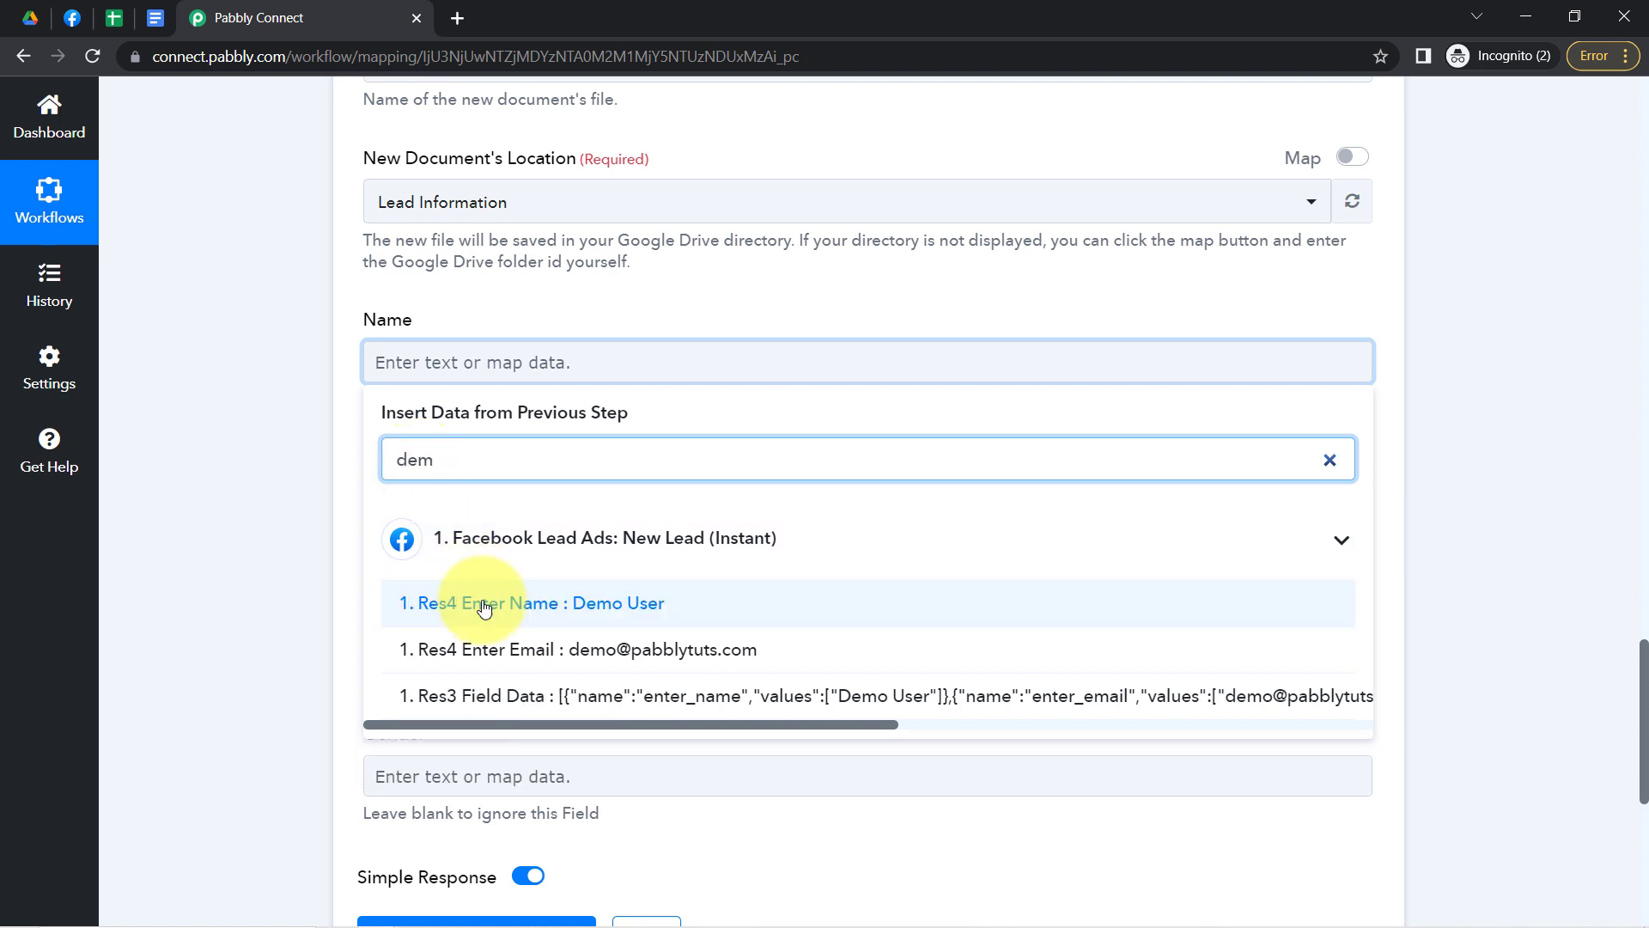
left_click(477, 602)
left_click(304, 465)
- Search the previous-step data for "@" and map the Email field to Res4 Enter Email
scroll(304, 466, "down", 1)
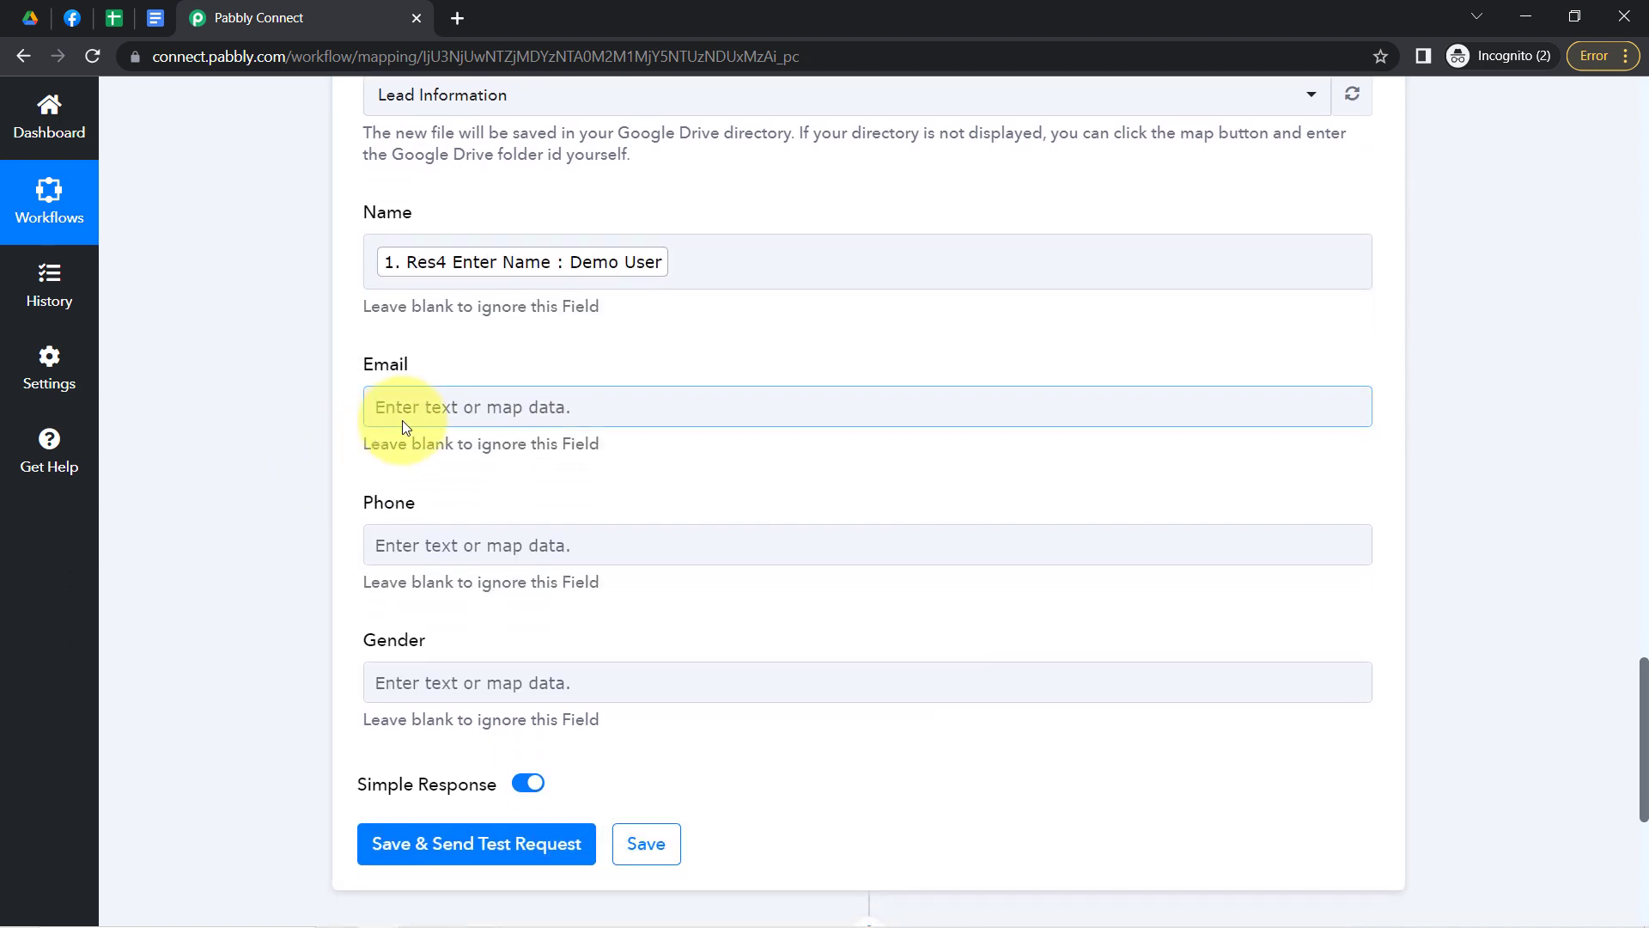
left_click(410, 418)
left_click(437, 509)
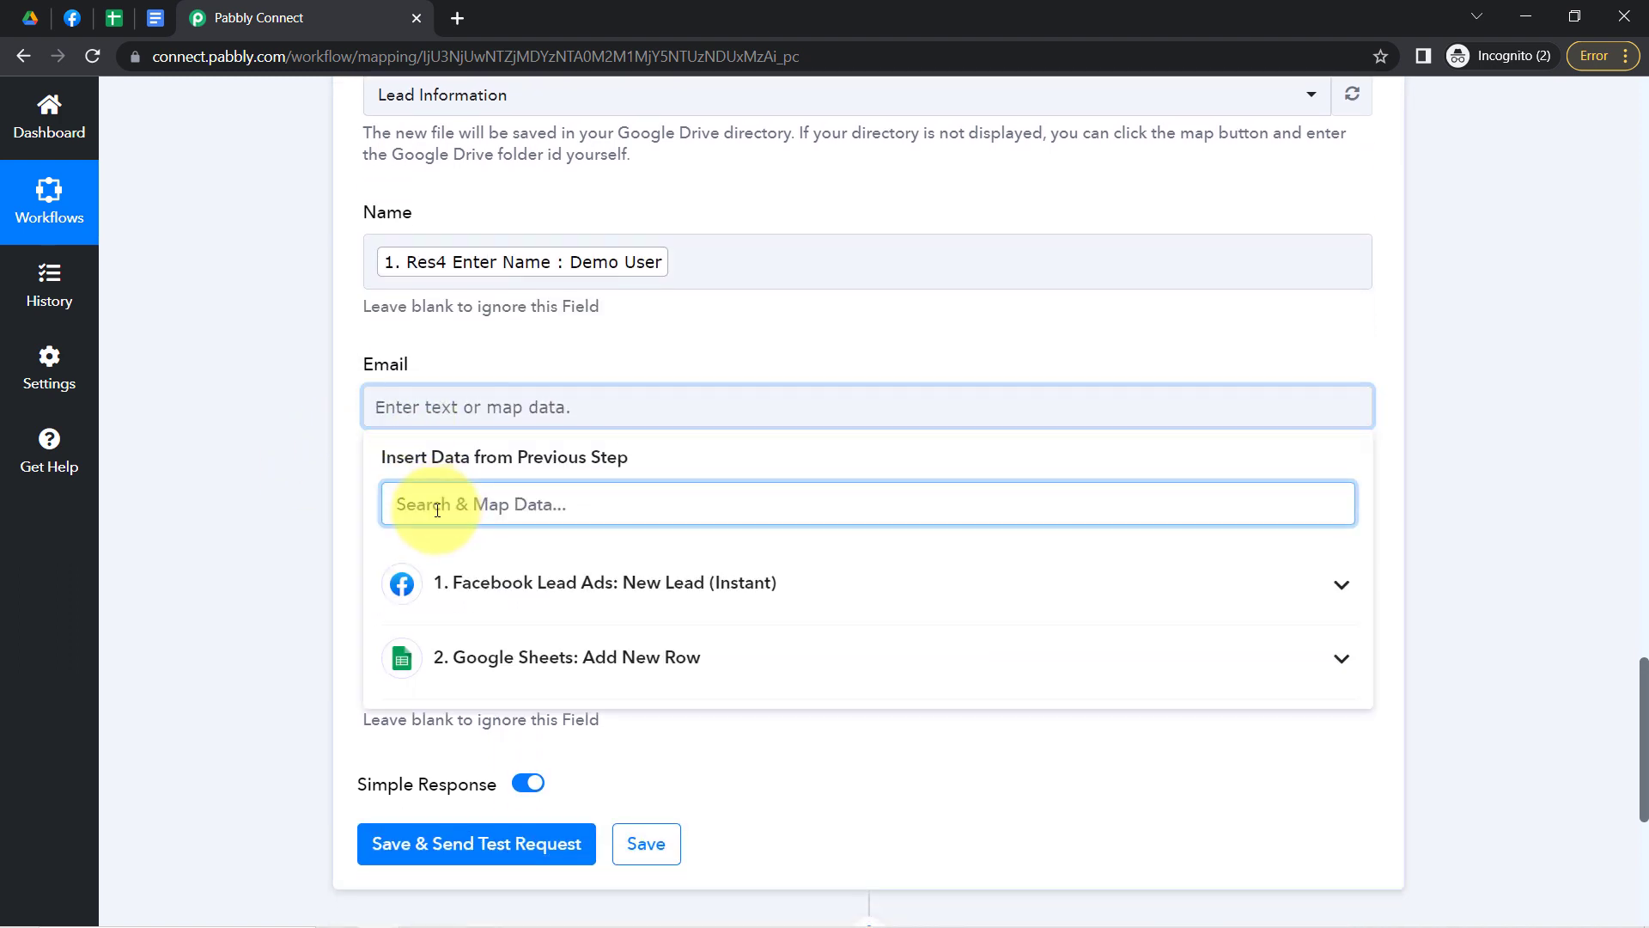
type("@")
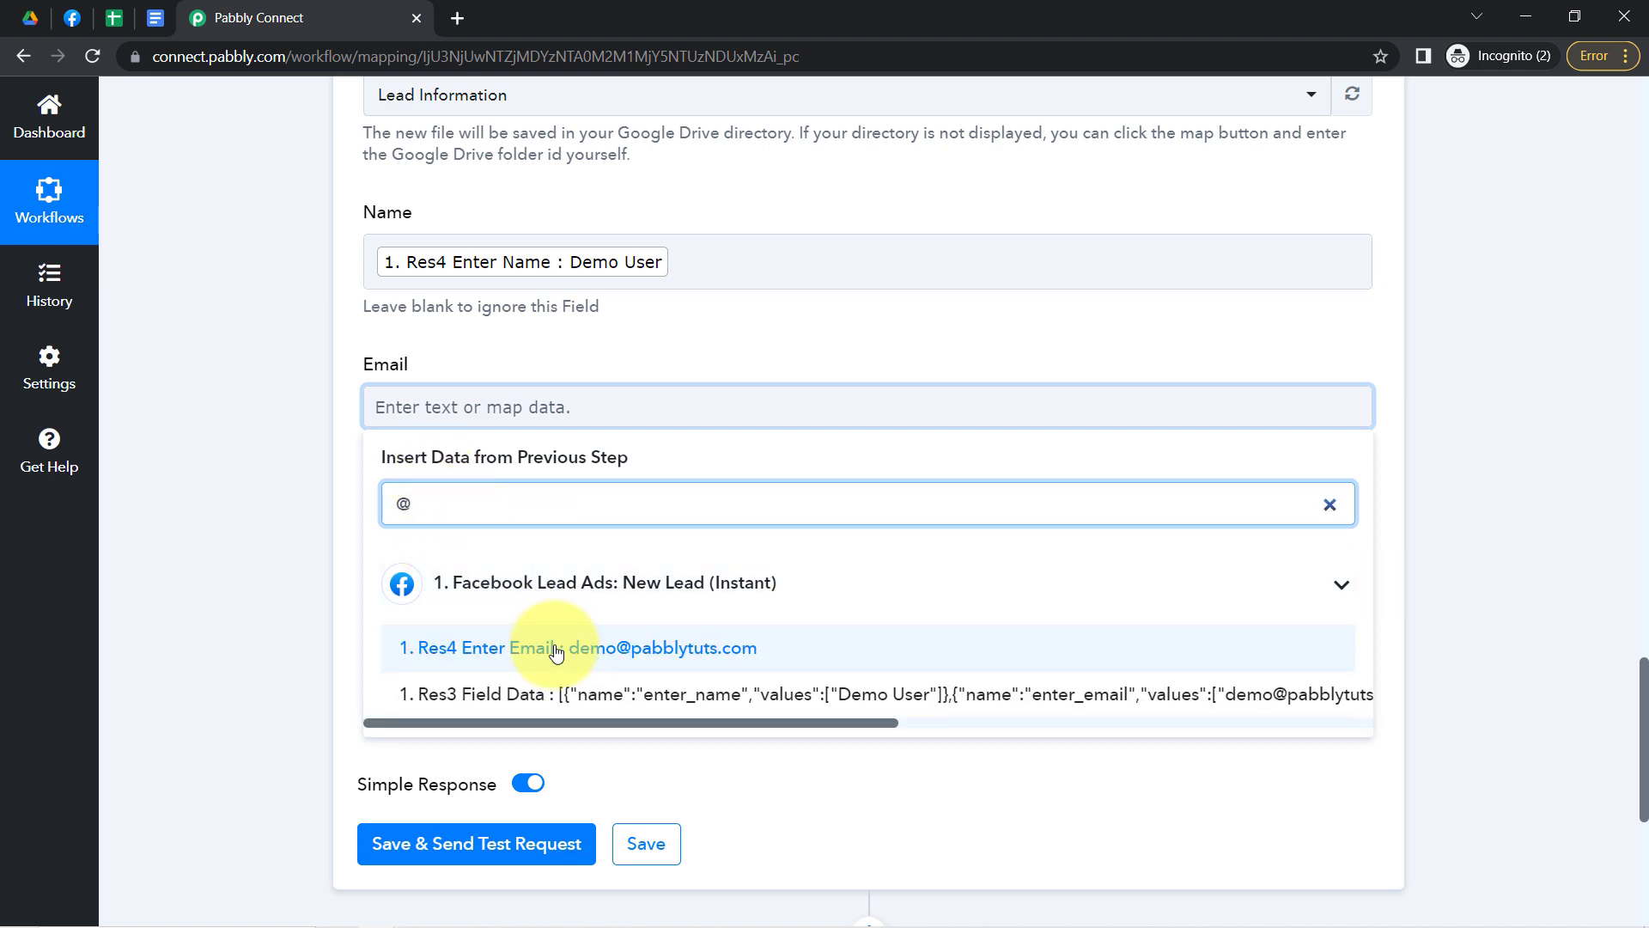
left_click(471, 646)
- Search the previous-step data for "96" and map the Phone field to Res4 Enter Phone Number
scroll(280, 470, "down", 5)
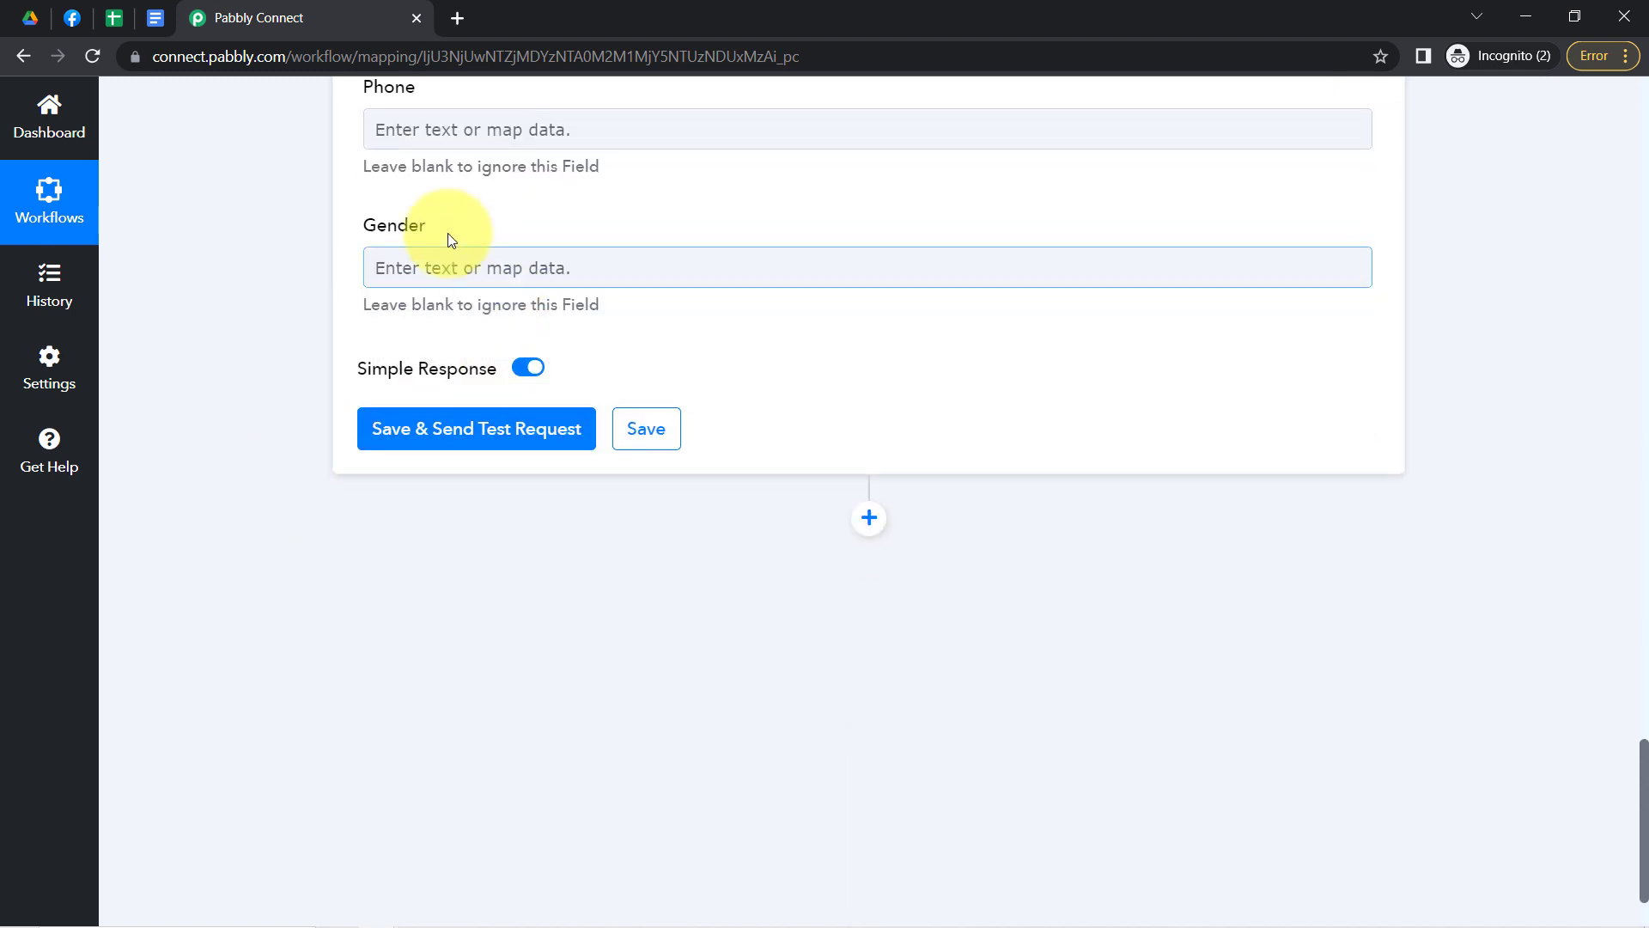
scroll(327, 311, "up", 4)
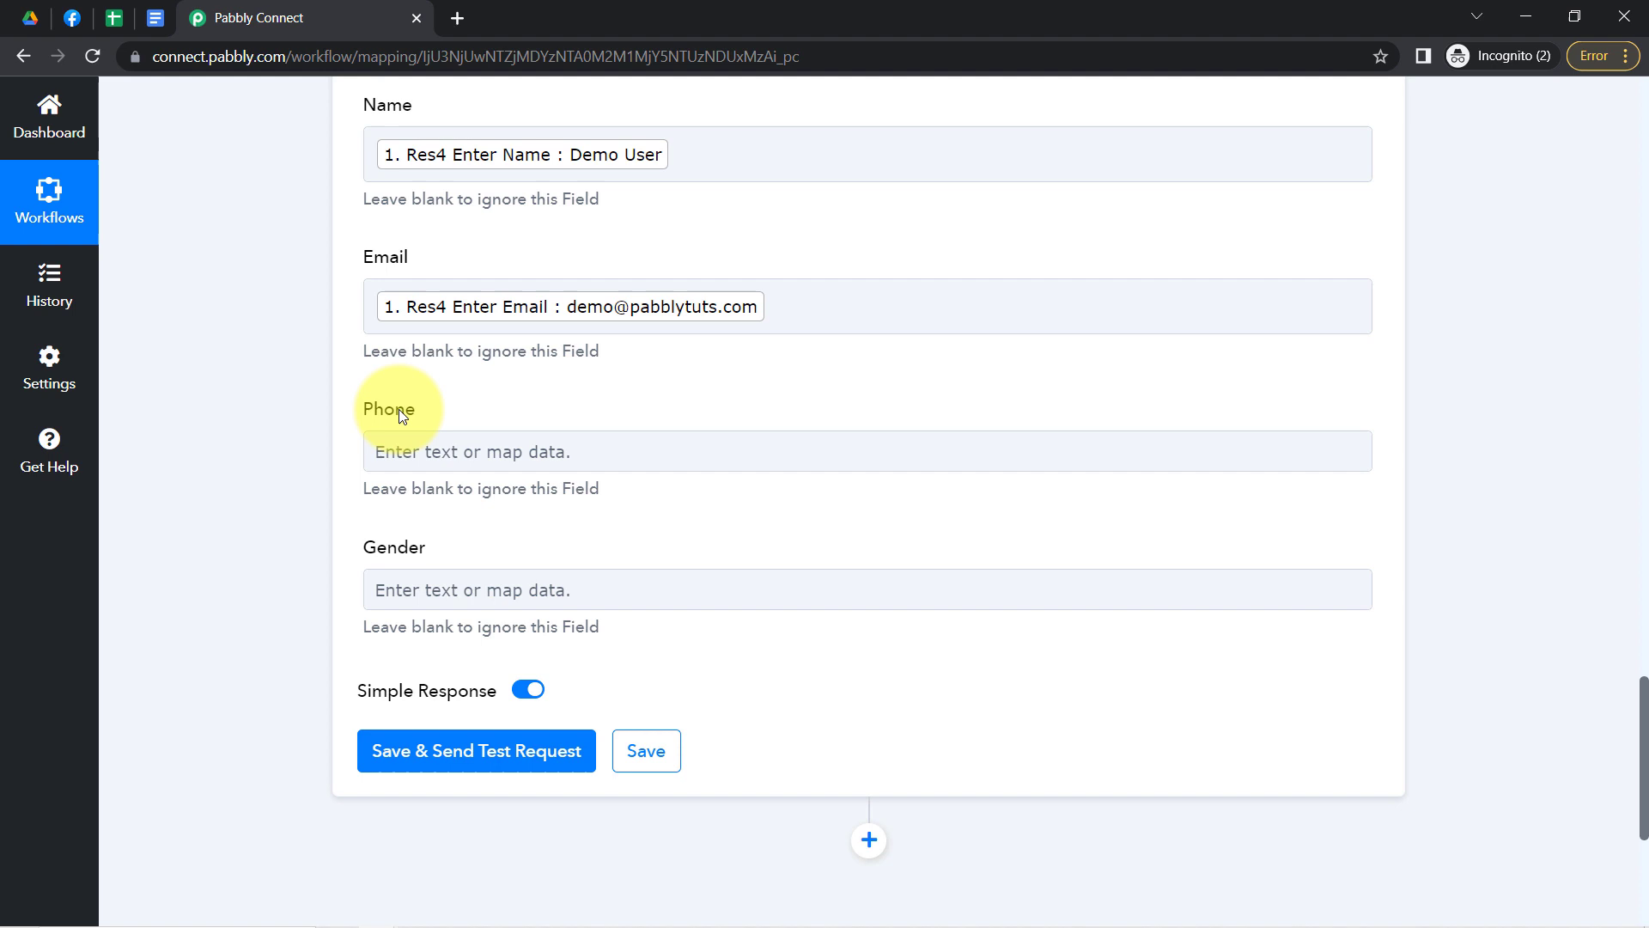
left_click(384, 458)
left_click(455, 553)
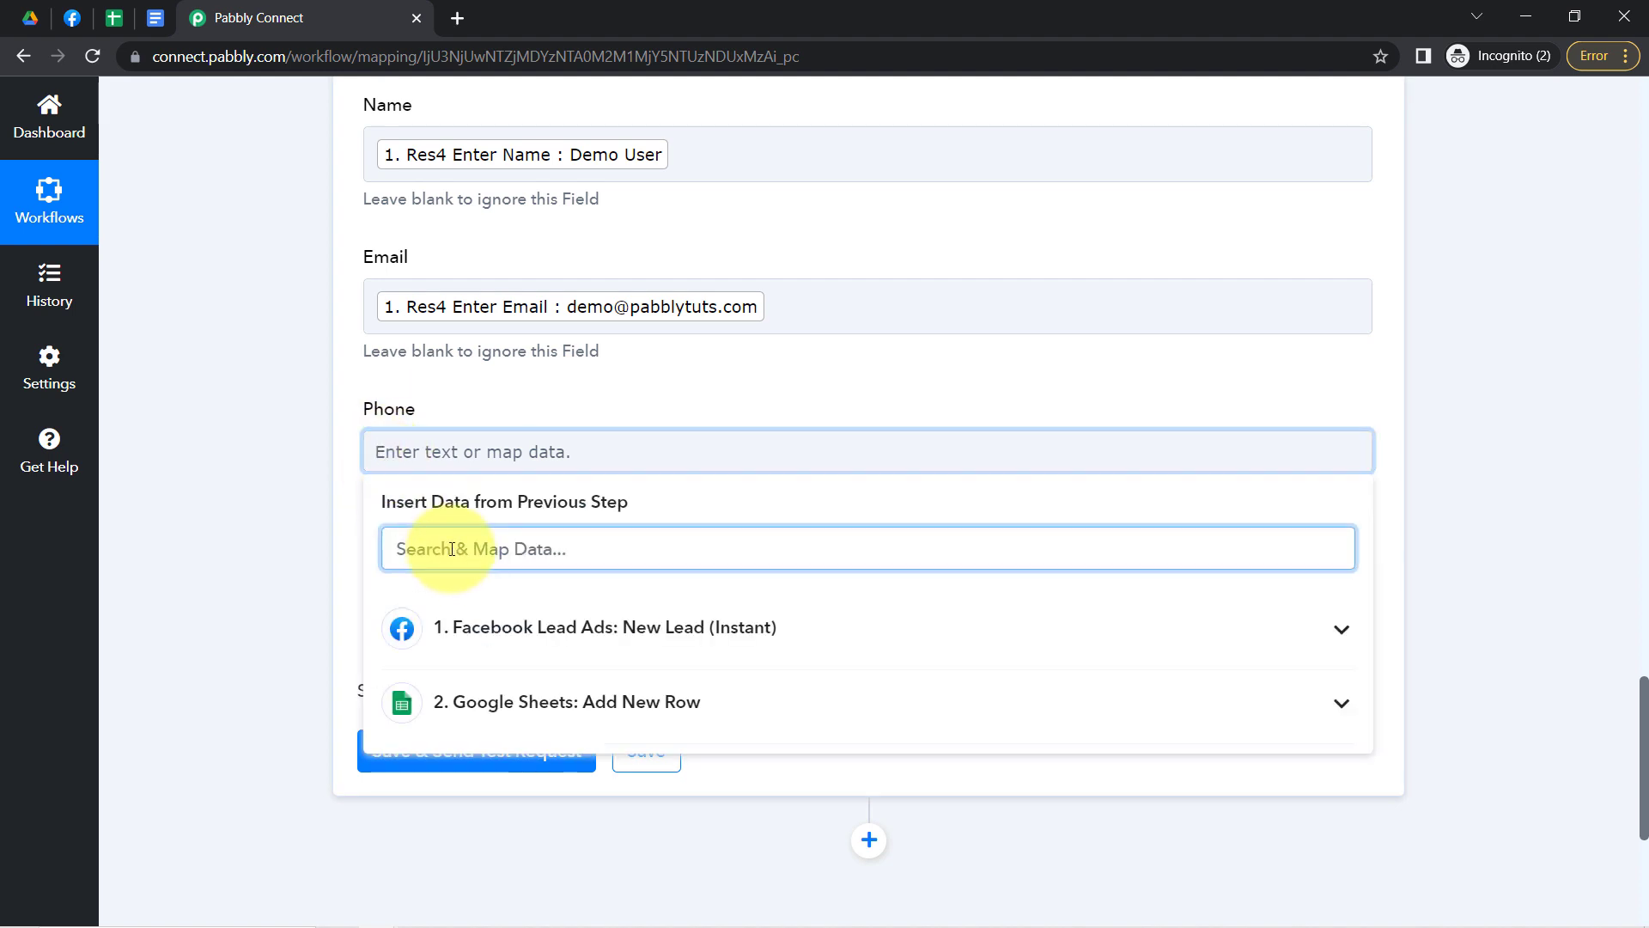
type("96")
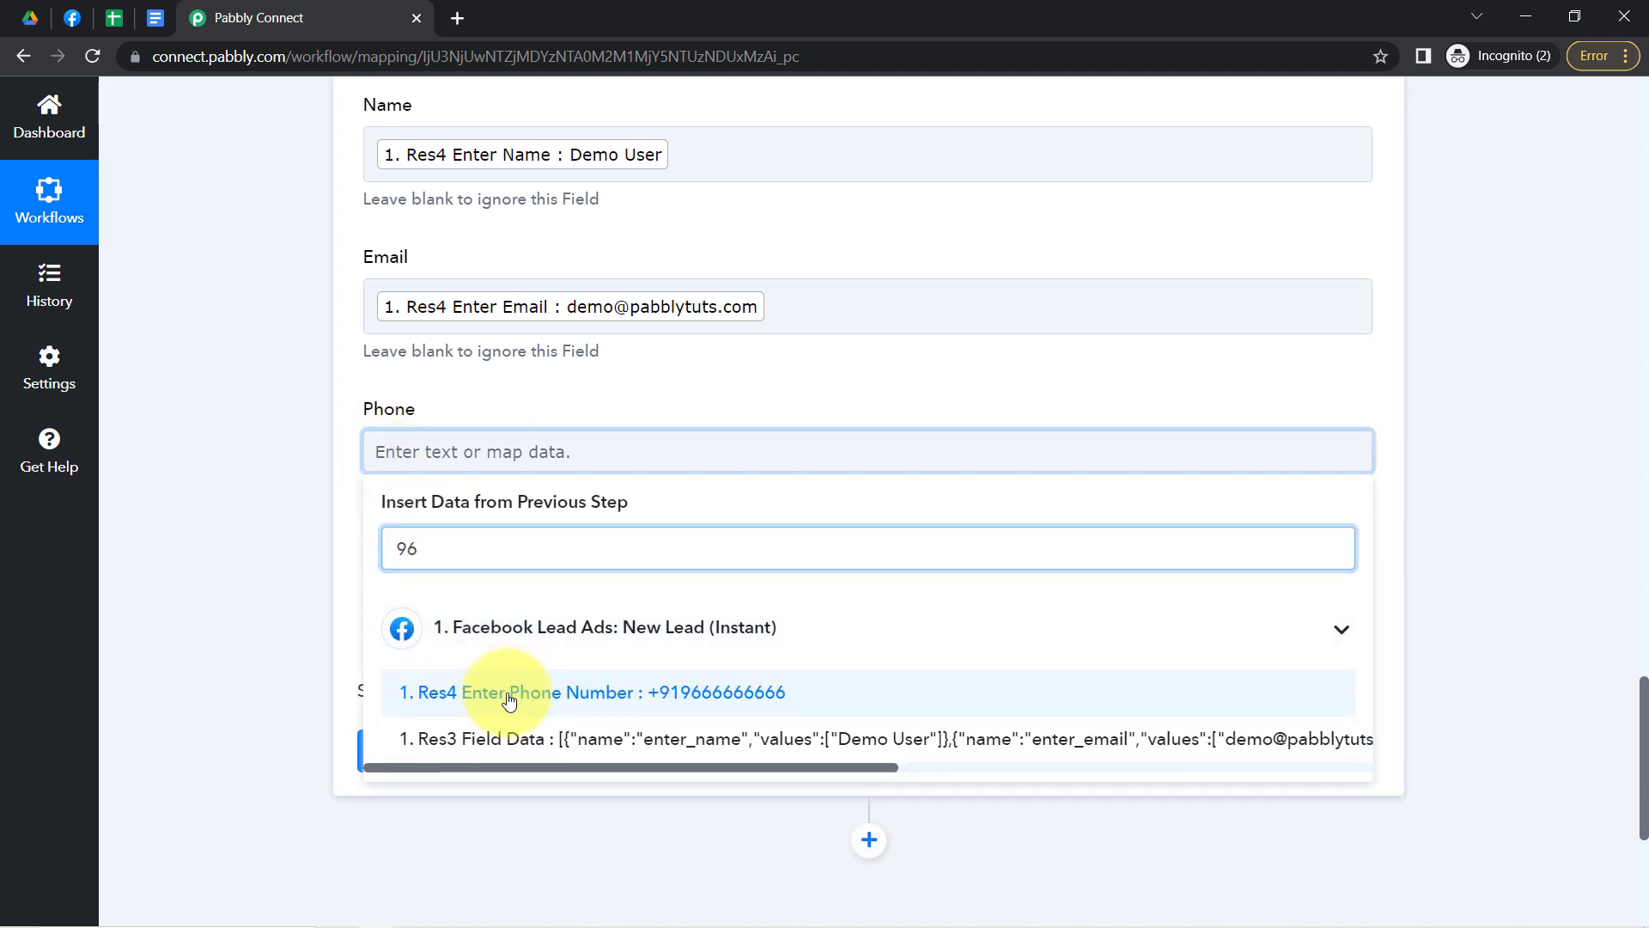
left_click(427, 690)
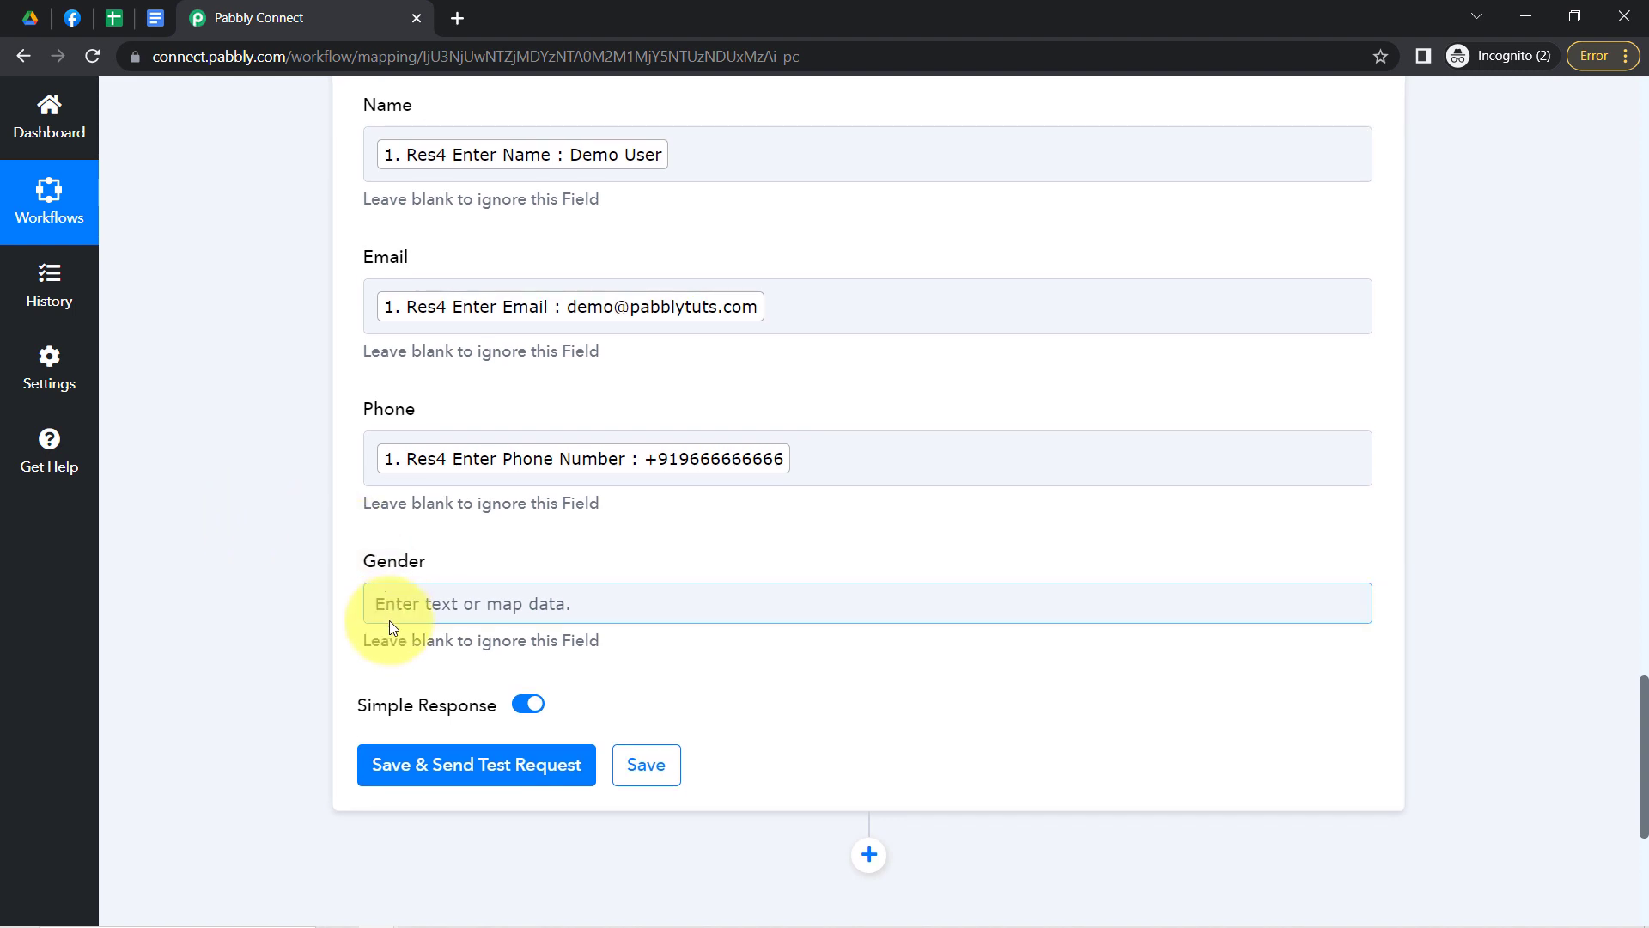
- Search the previous-step data for "fem" and map the Gender field to Res4 Gender
left_click(391, 604)
left_click(412, 702)
type("de")
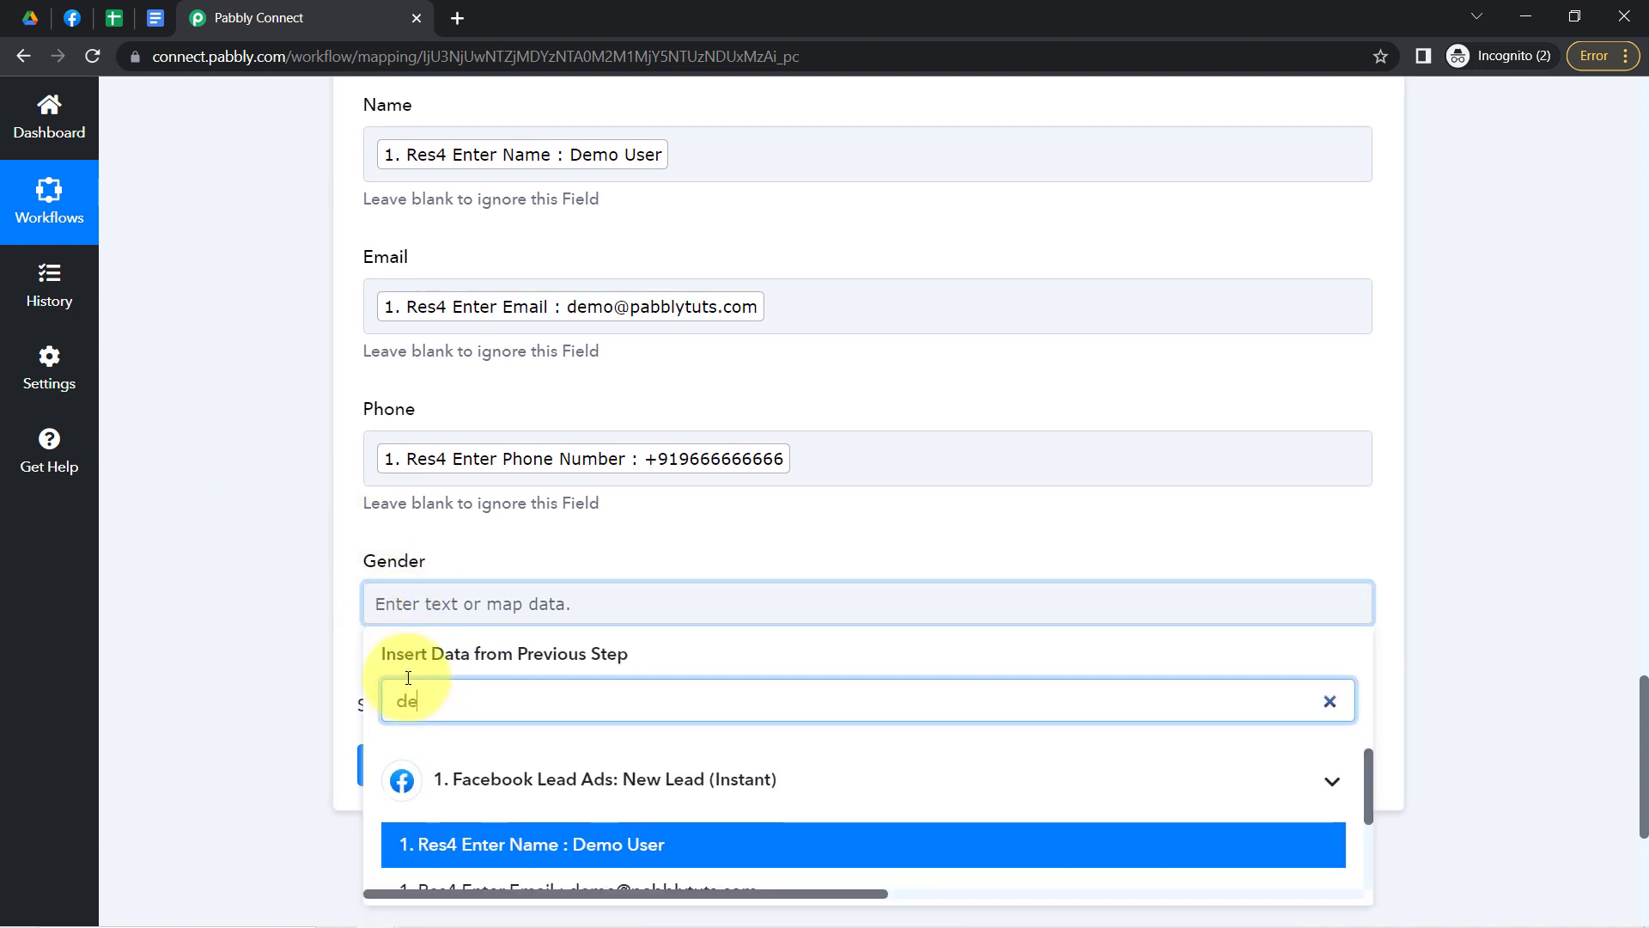
key("BackSpace")
key("BackSpace")
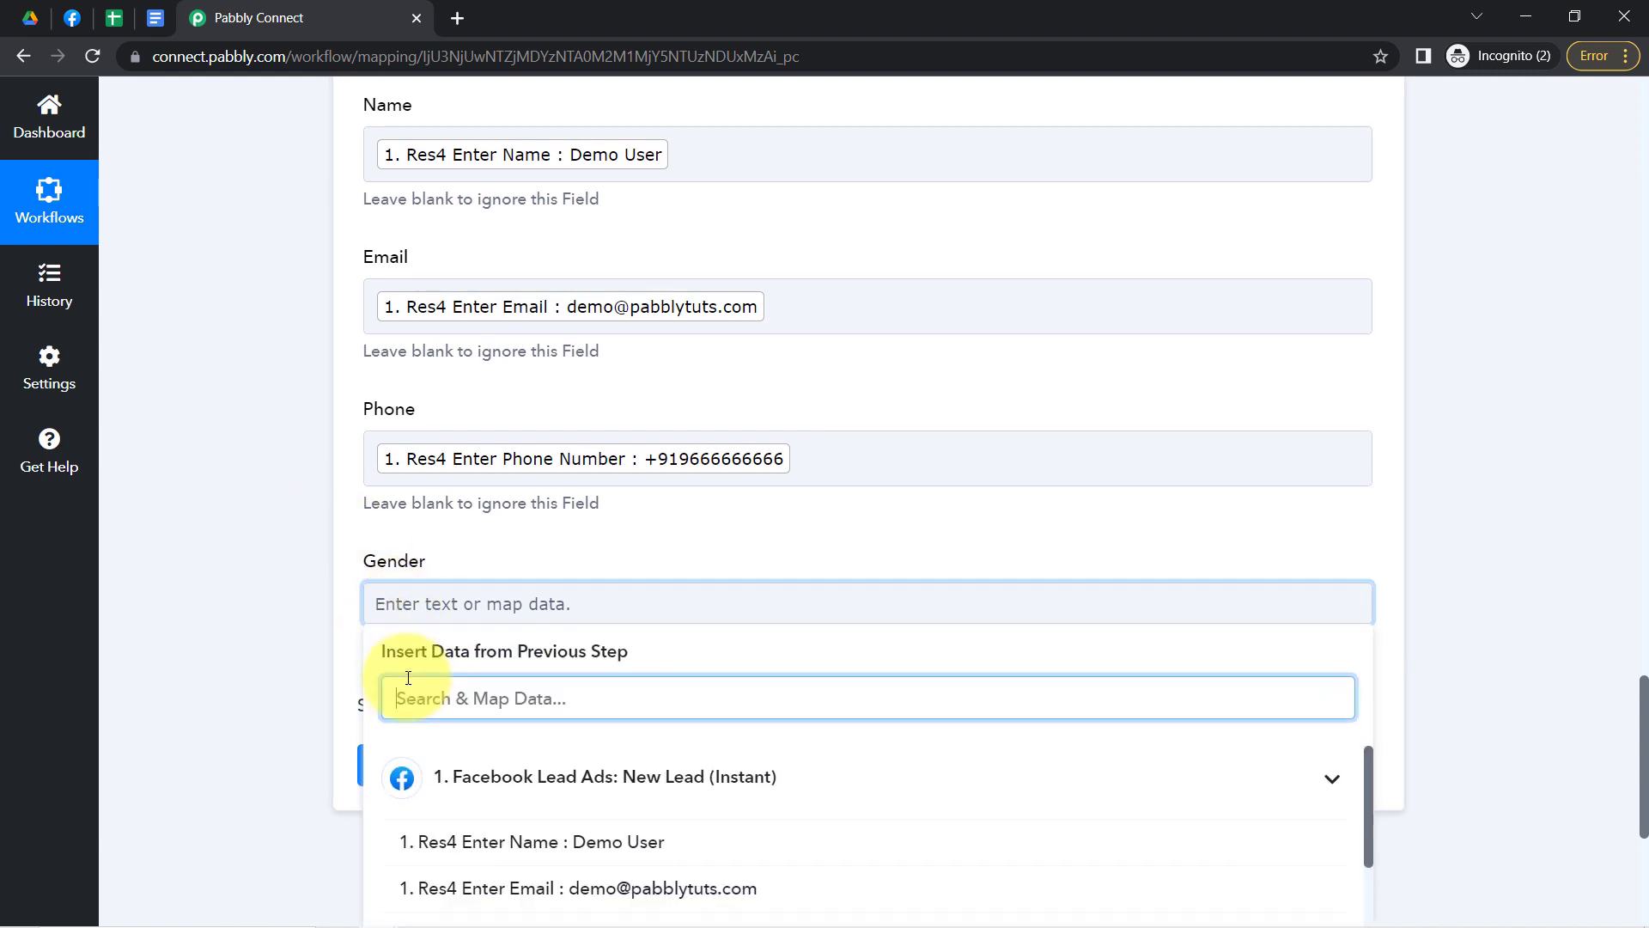
type("d")
key("BackSpace")
type("fem")
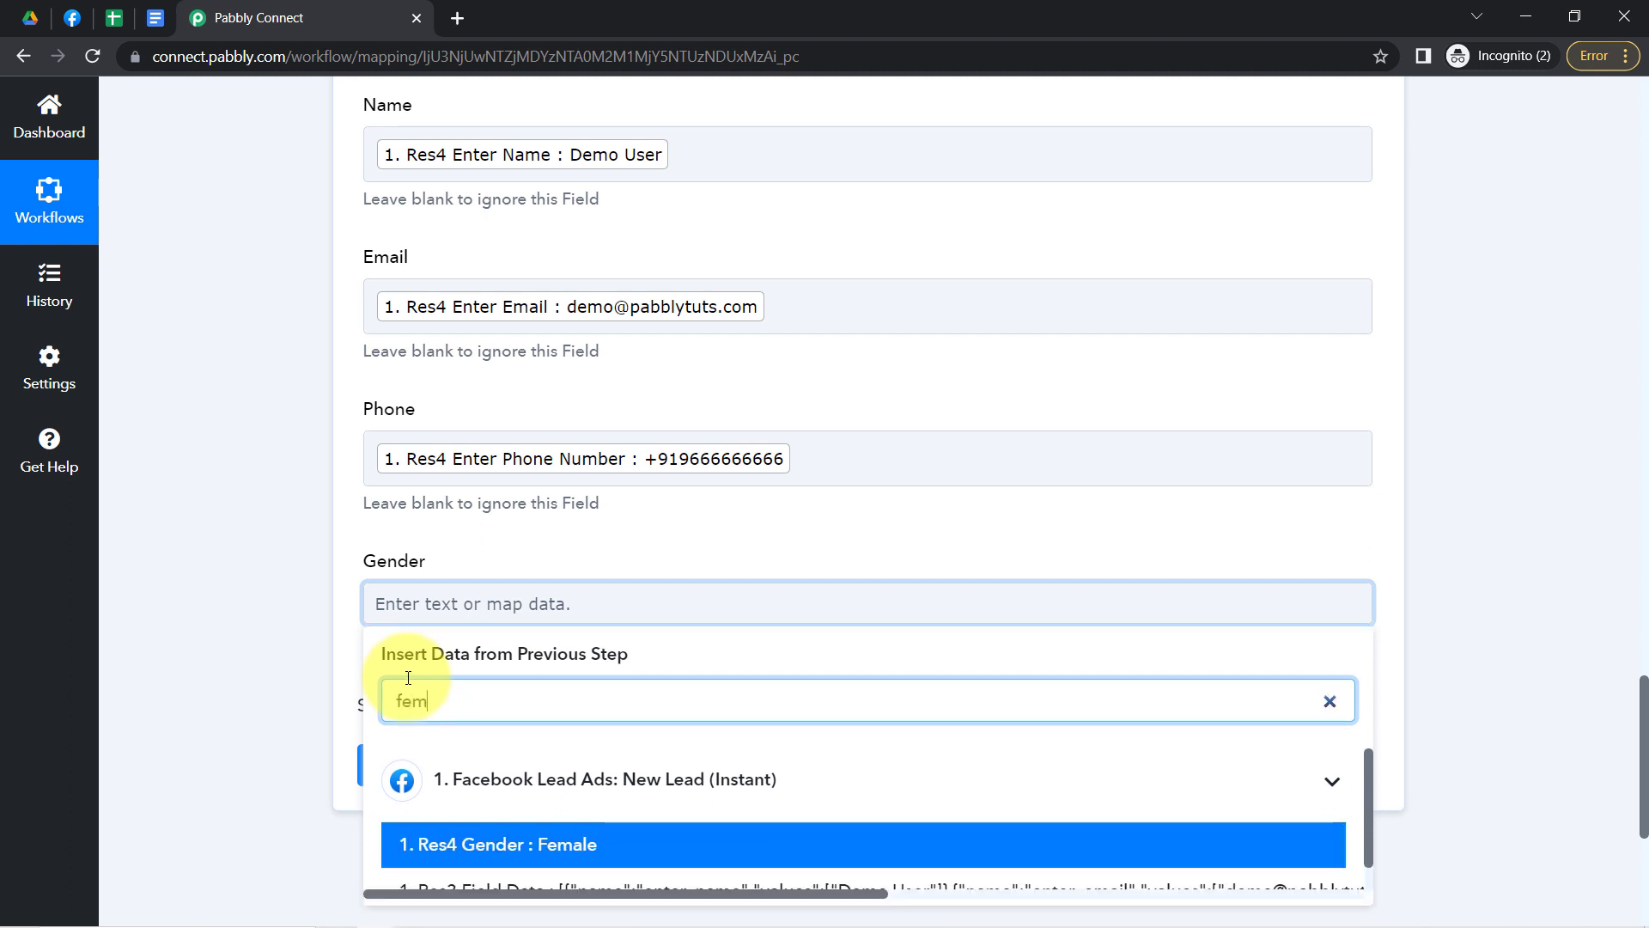
left_click(413, 842)
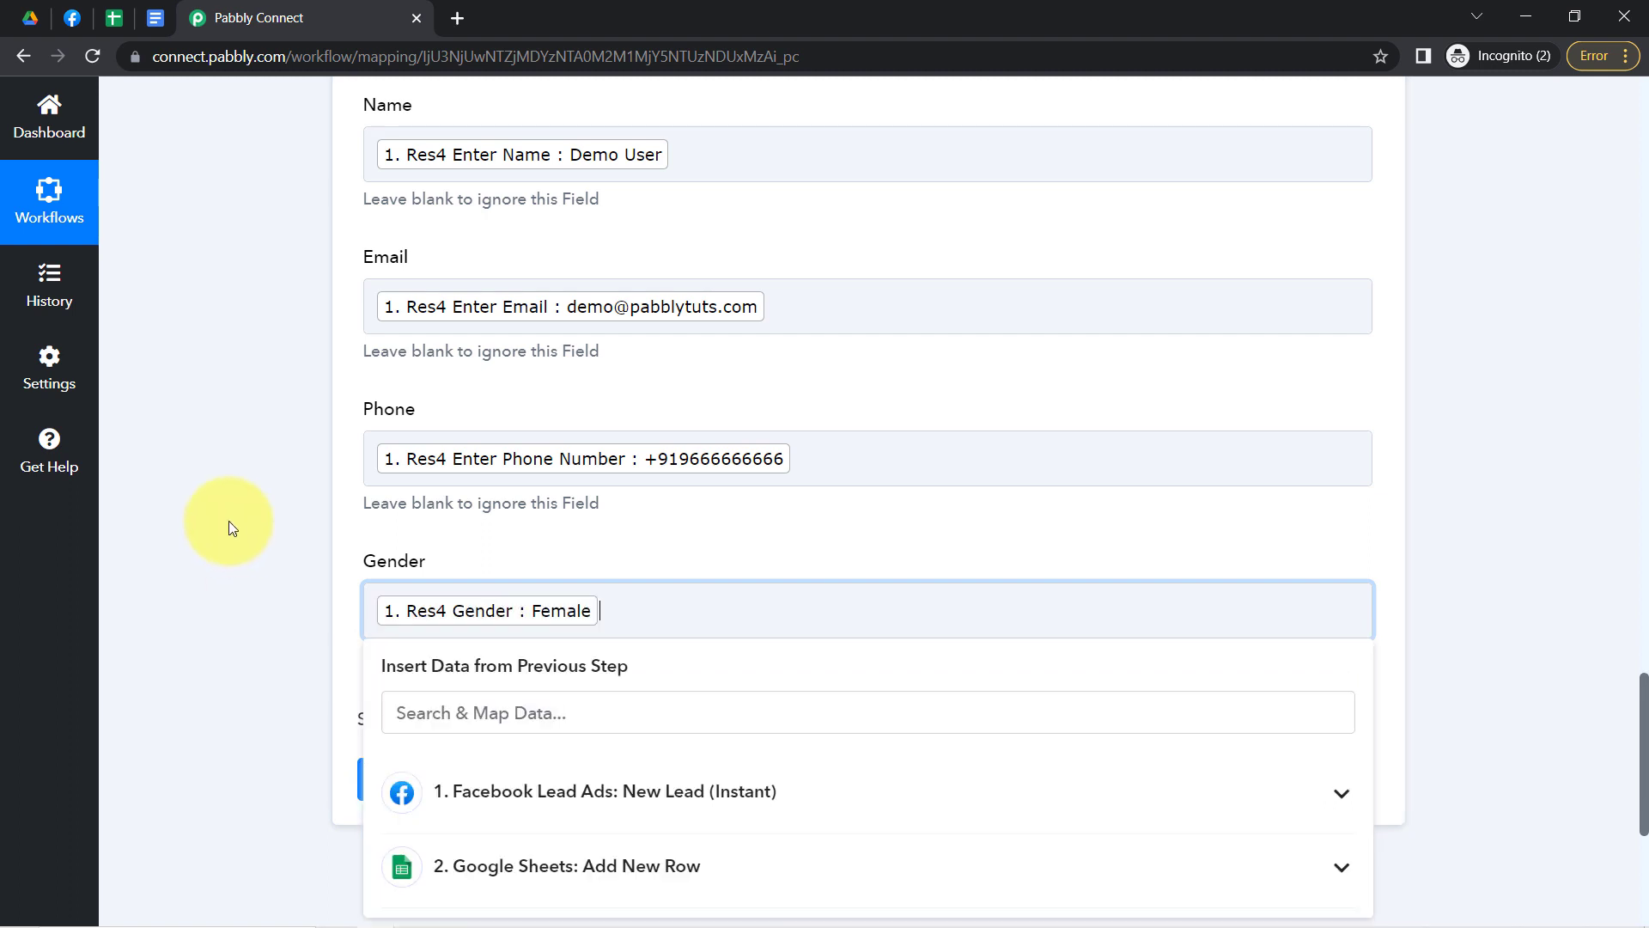
- Save the Google Docs action and send its test request
left_click(228, 525)
scroll(227, 527, "down", 3)
left_click(425, 457)
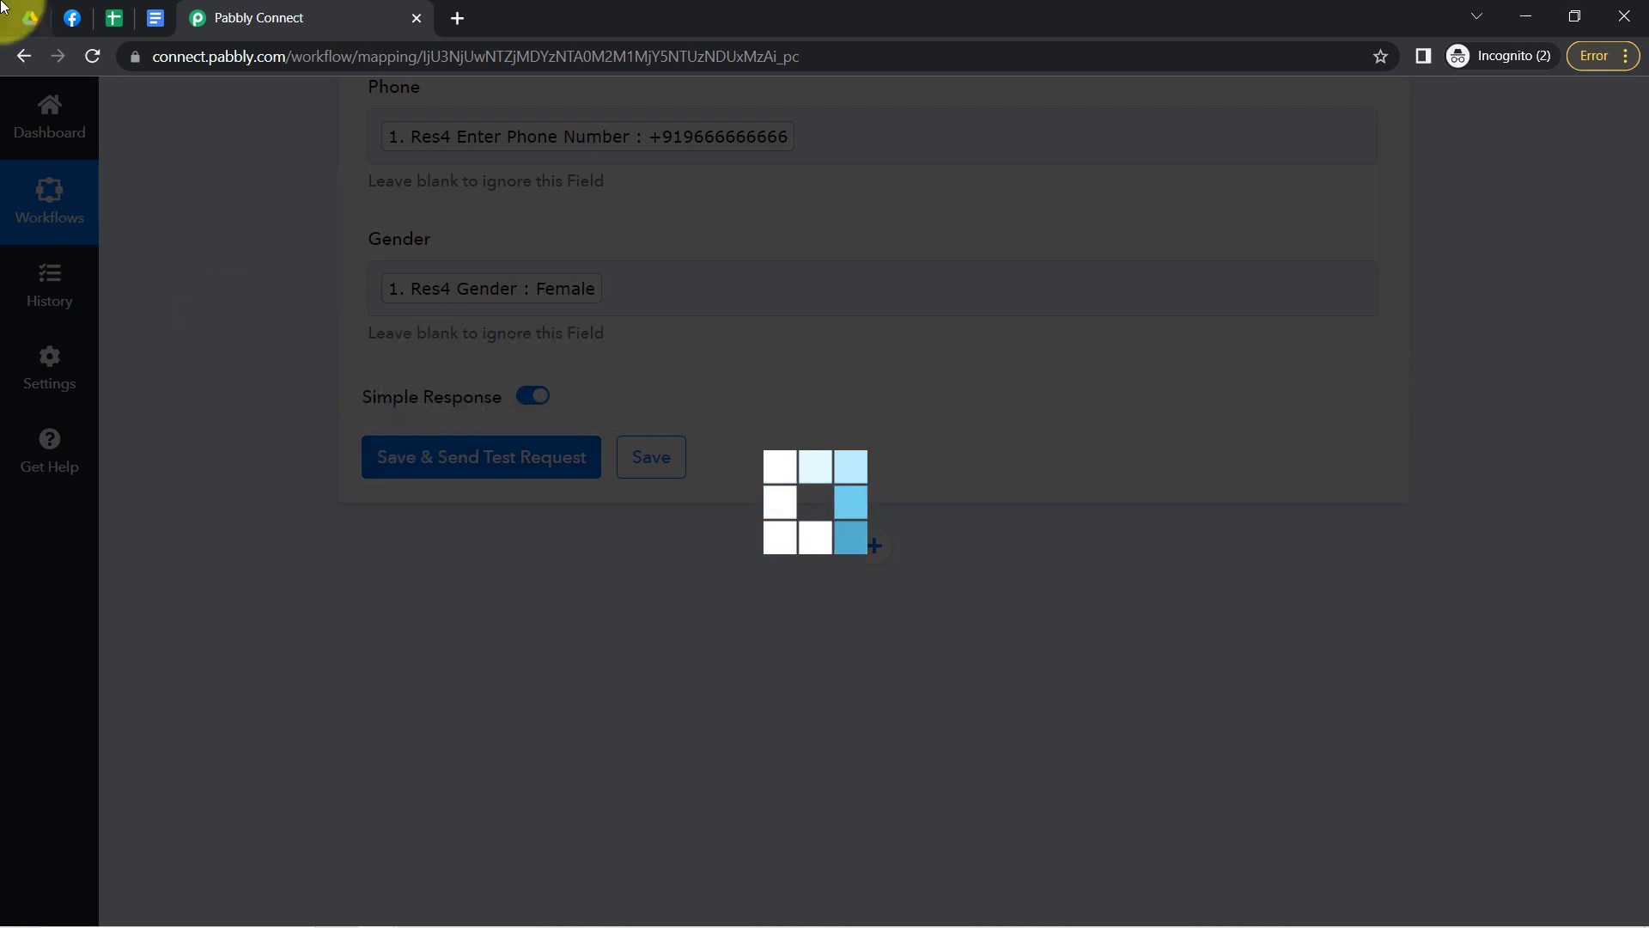
- Switch to the Lead Information folder in Google Drive, open the generated document and check its title, name, email, phone and gender
left_click(56, 18)
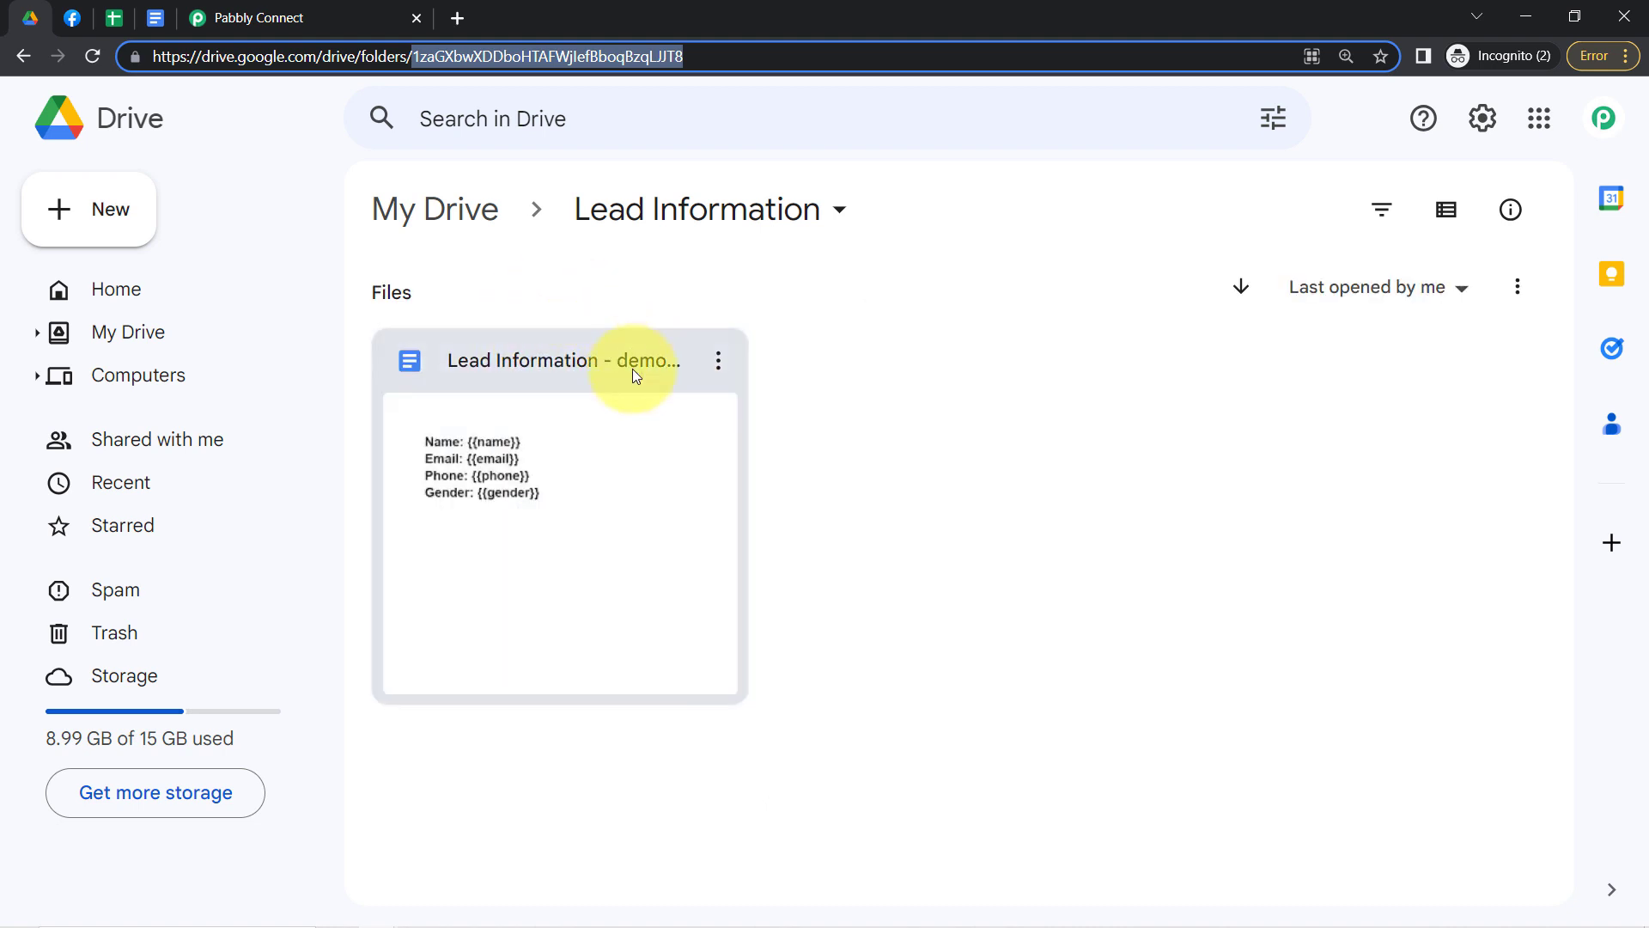
double_click(556, 422)
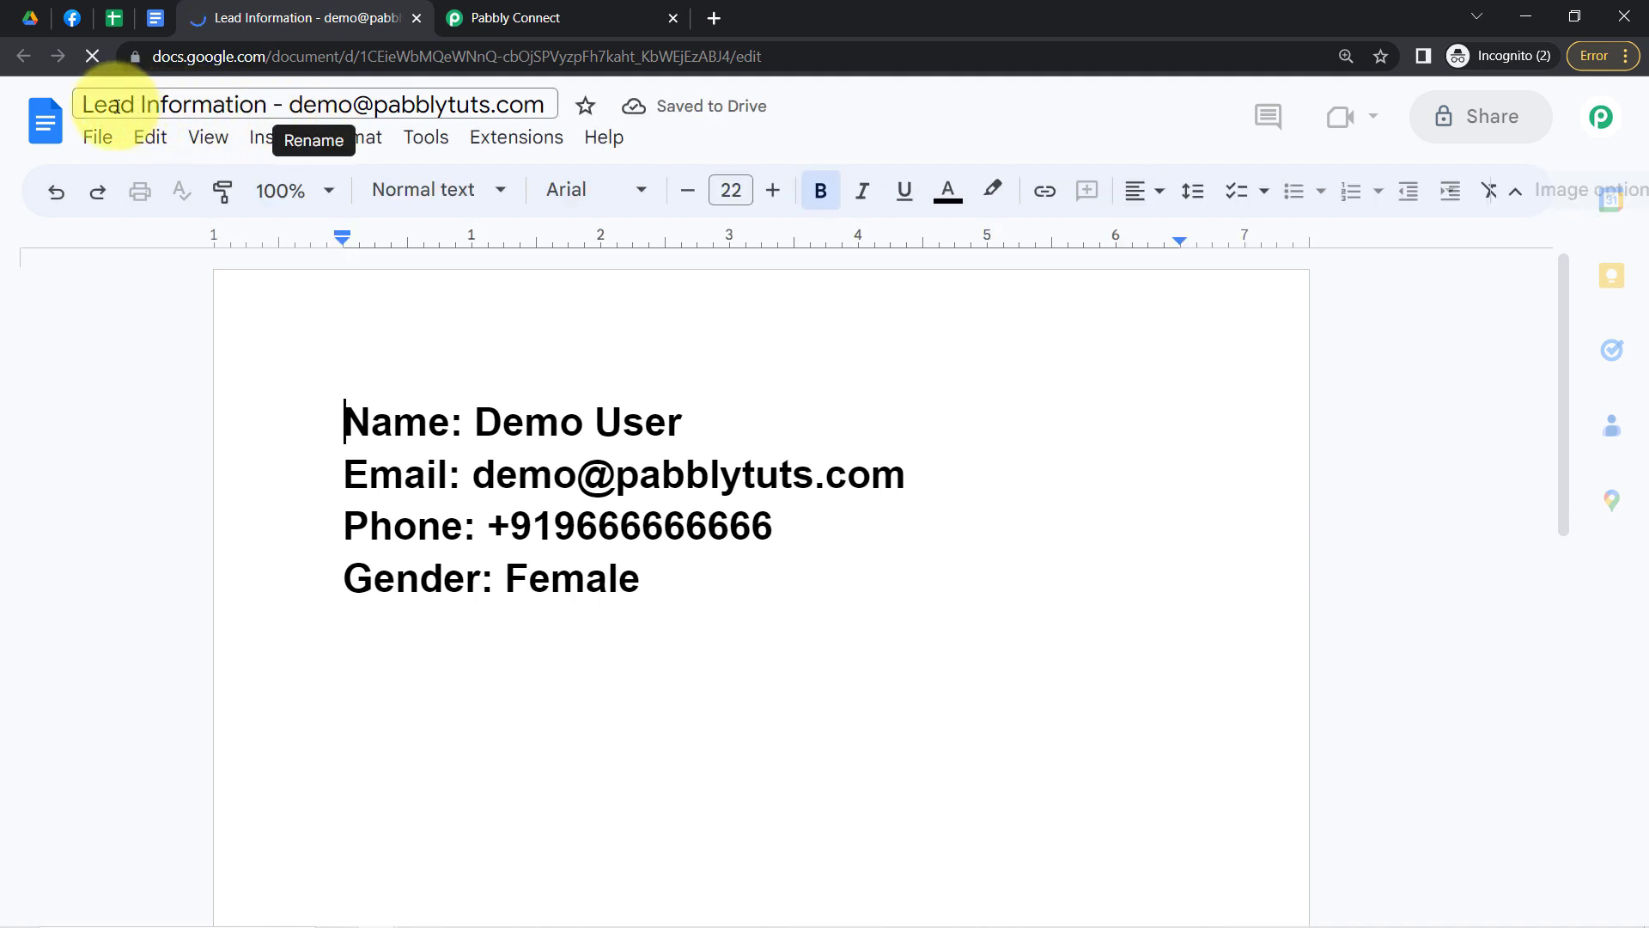
left_click_drag(125, 108, 213, 110)
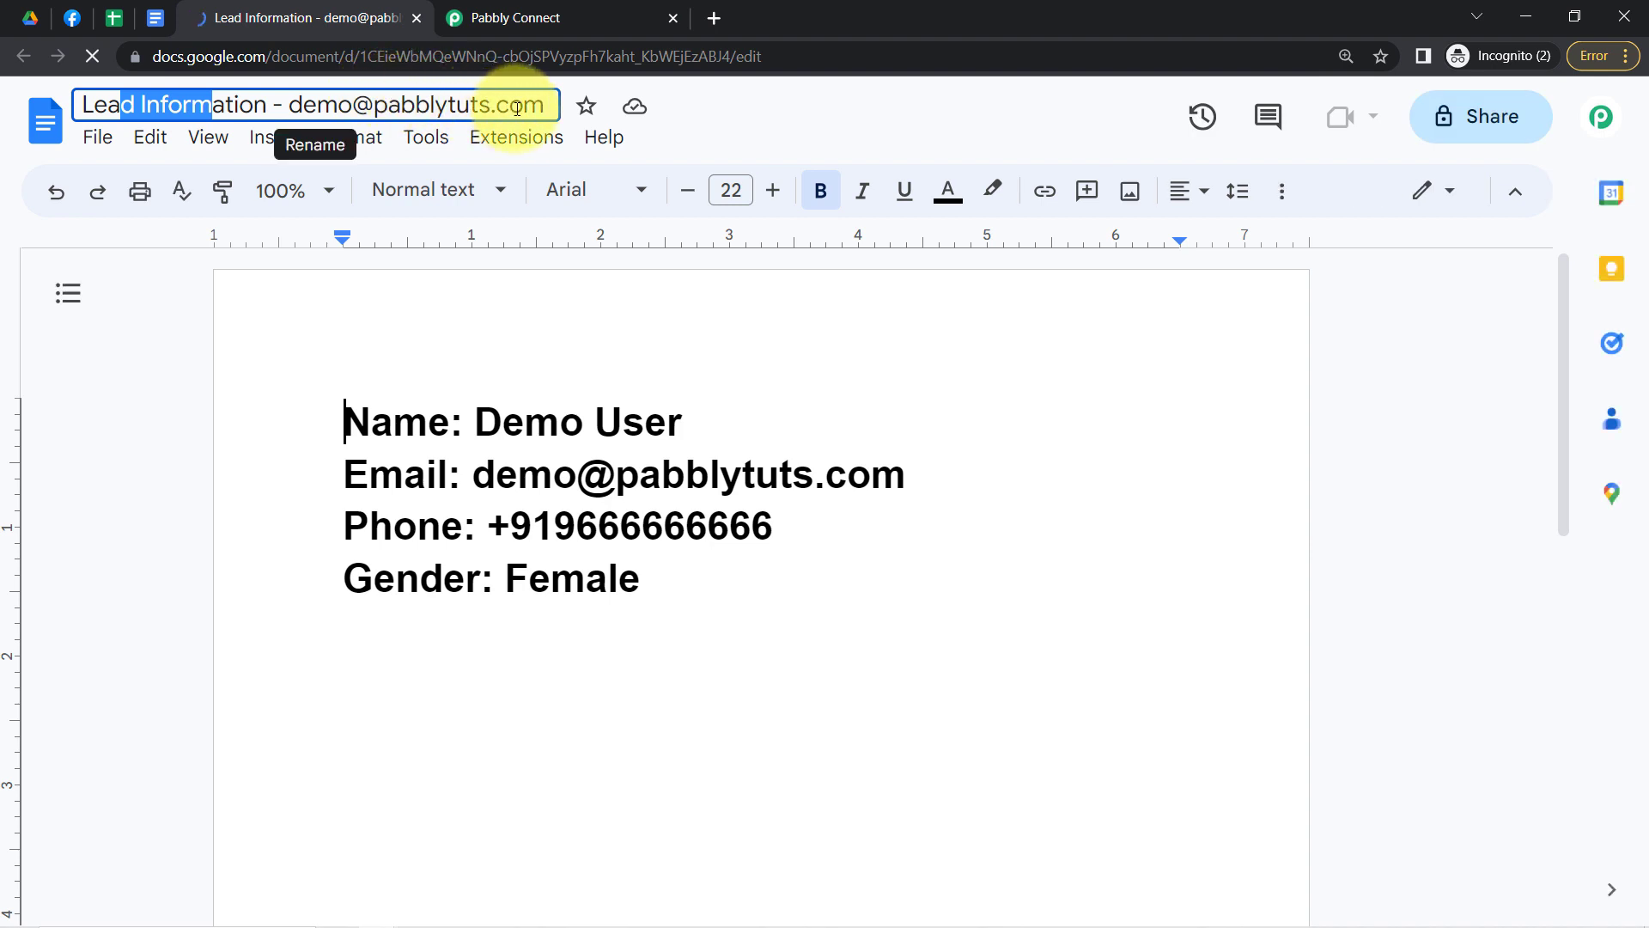
left_click(366, 396)
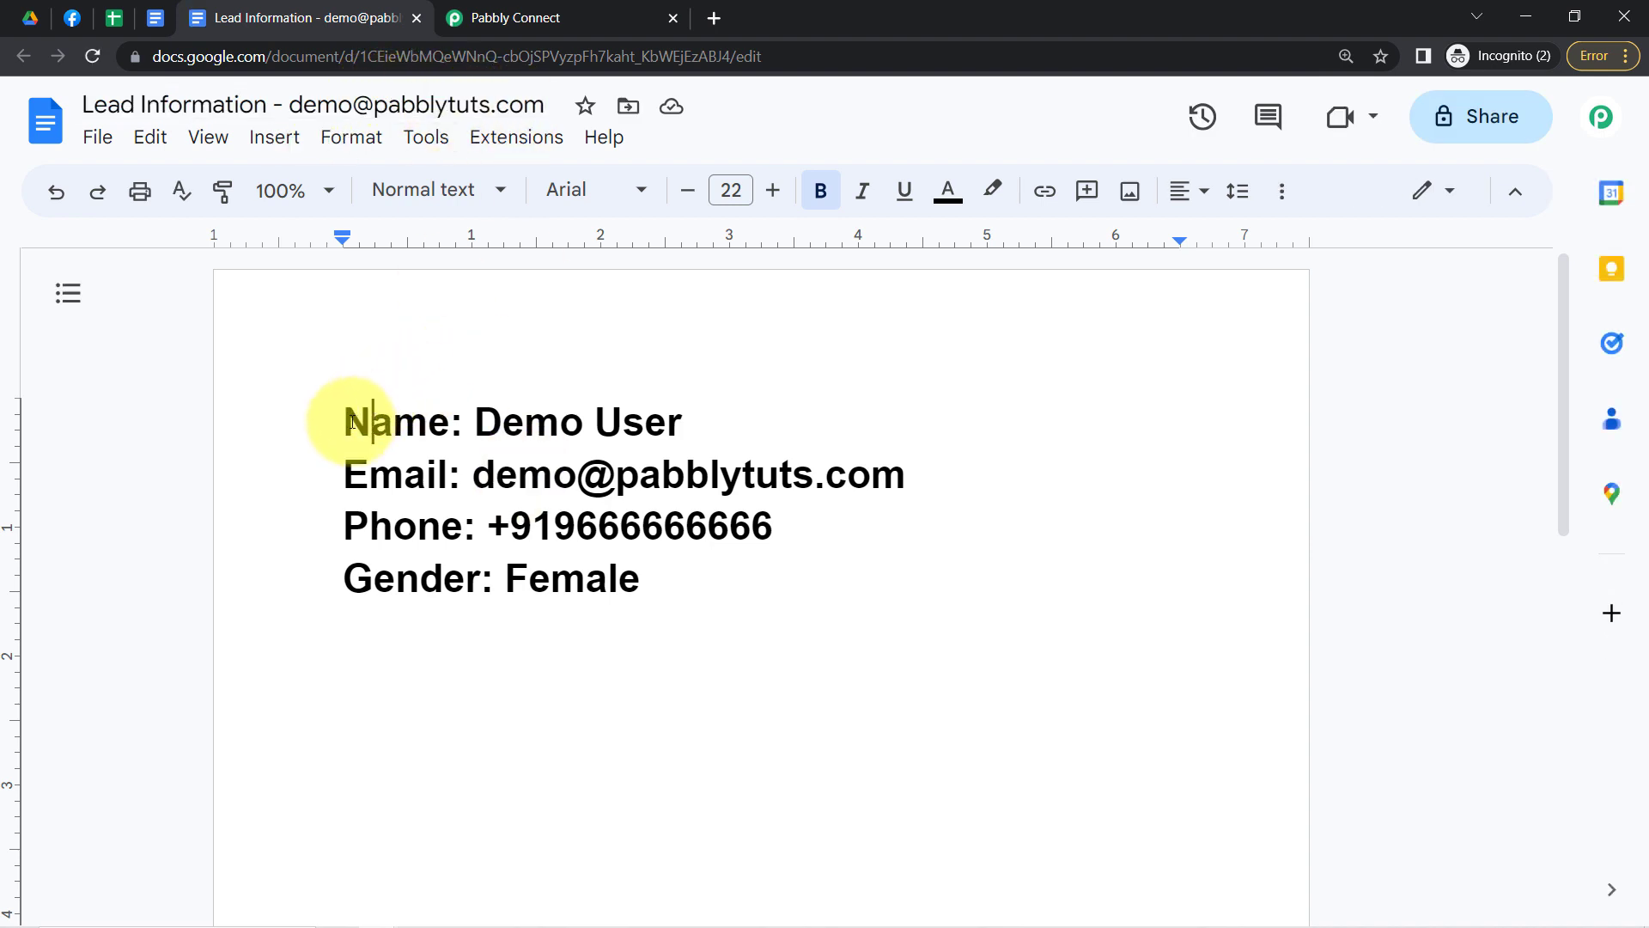
left_click_drag(340, 422, 711, 567)
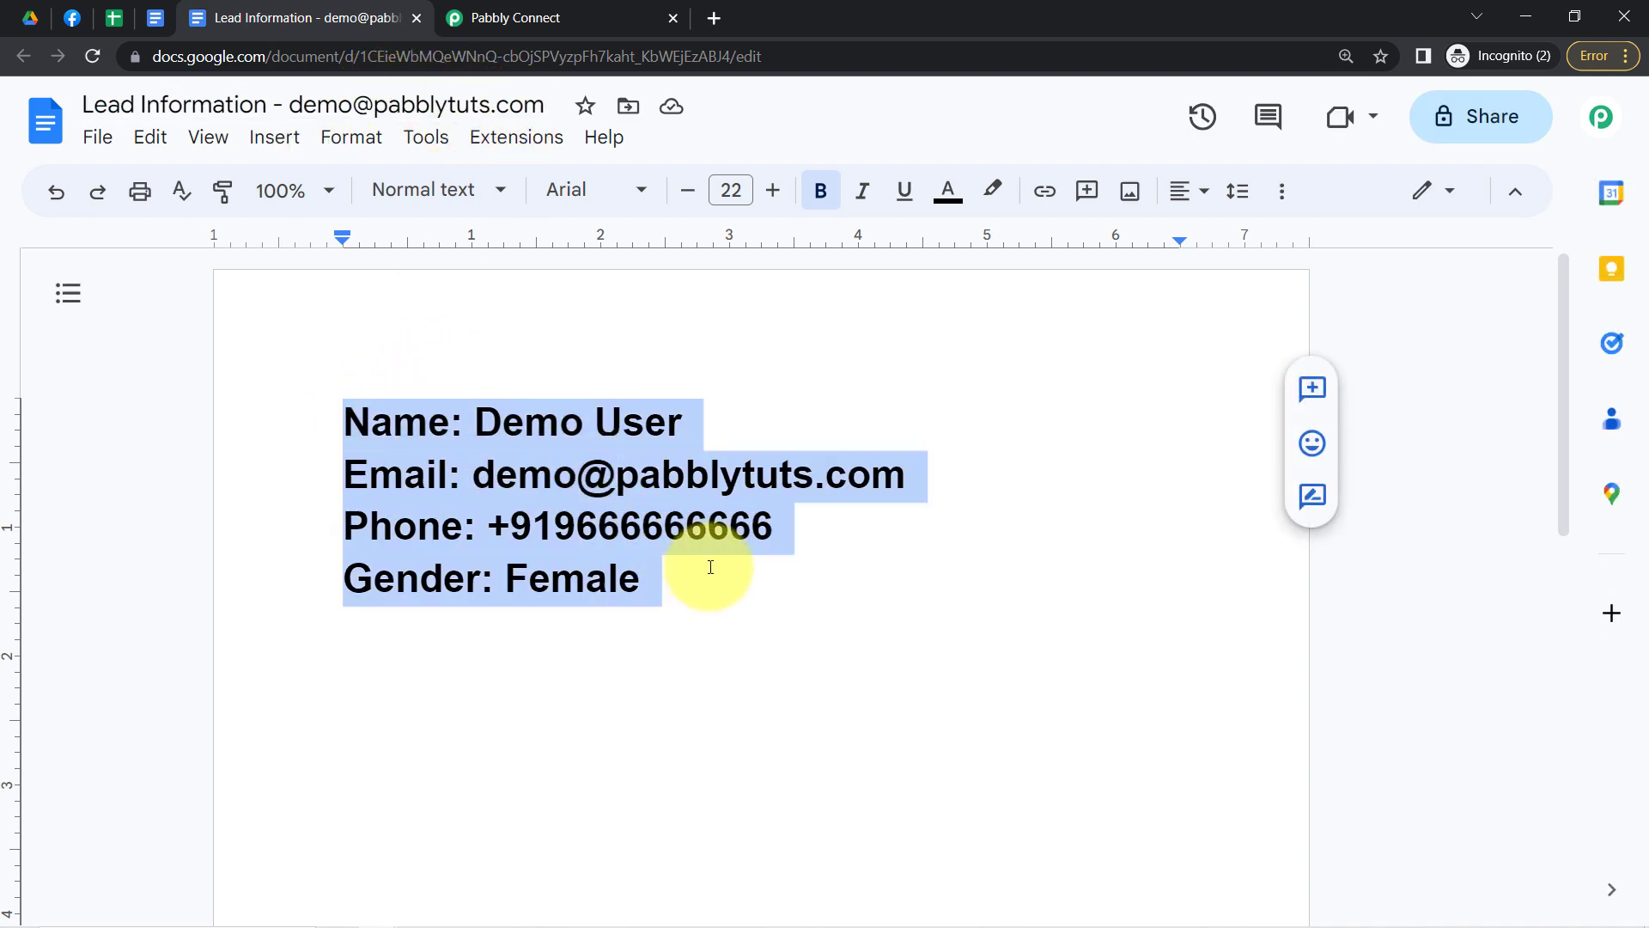
left_click(674, 556)
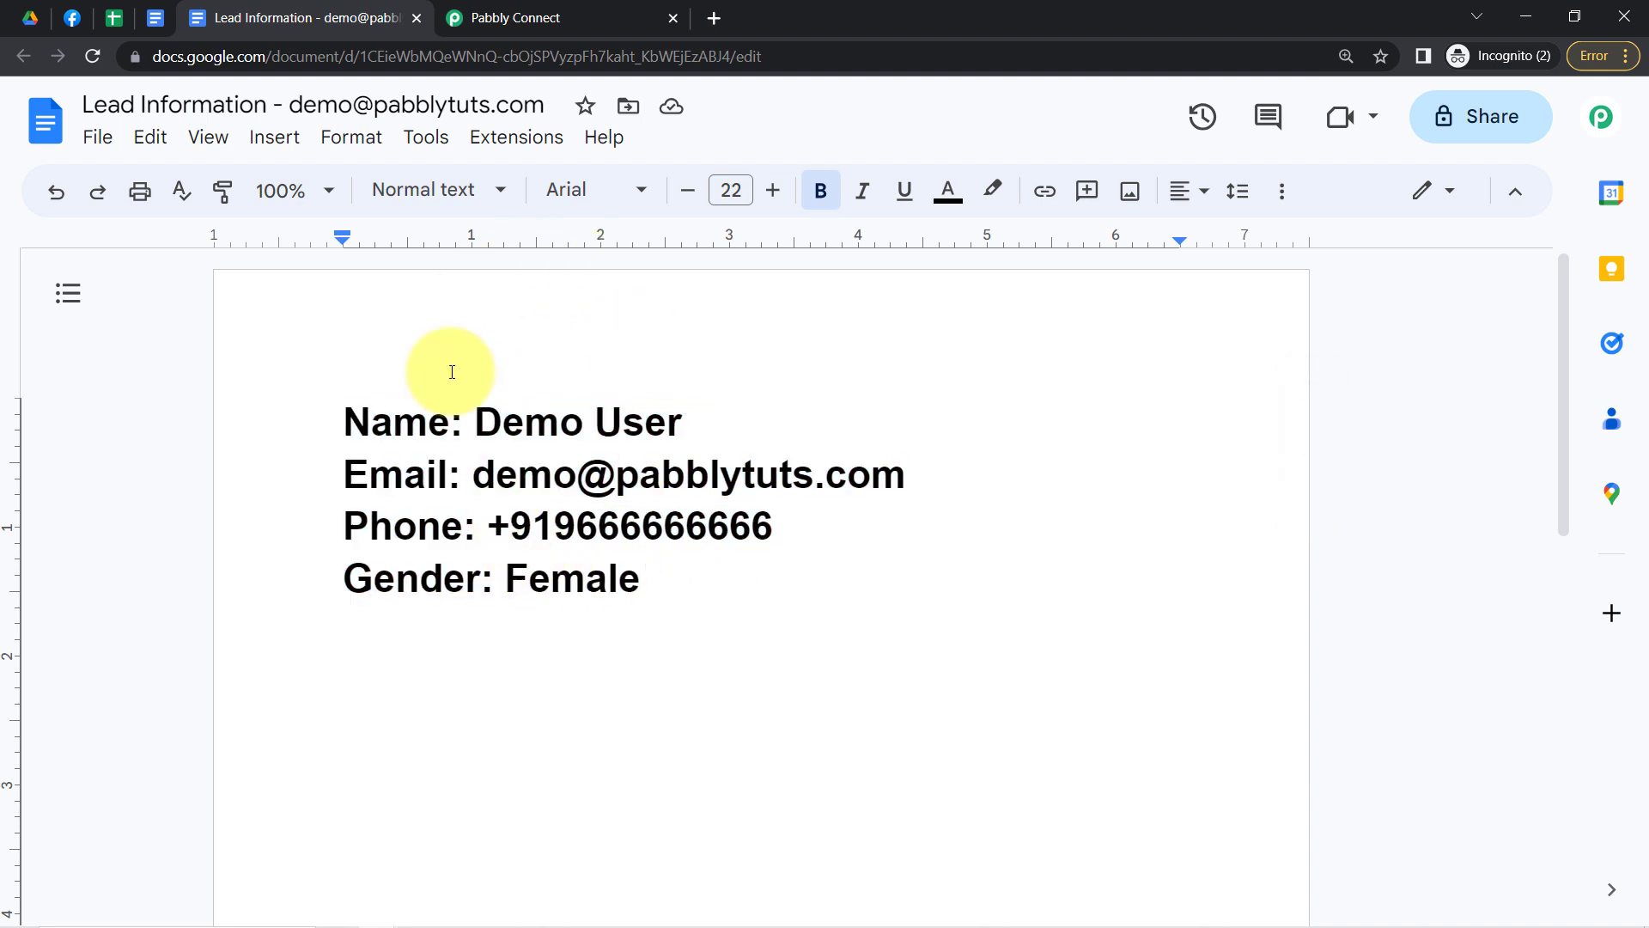
- Close the generated document, return to Pabbly Connect and collapse the Google Docs action's received response
left_click(417, 18)
left_click(257, 18)
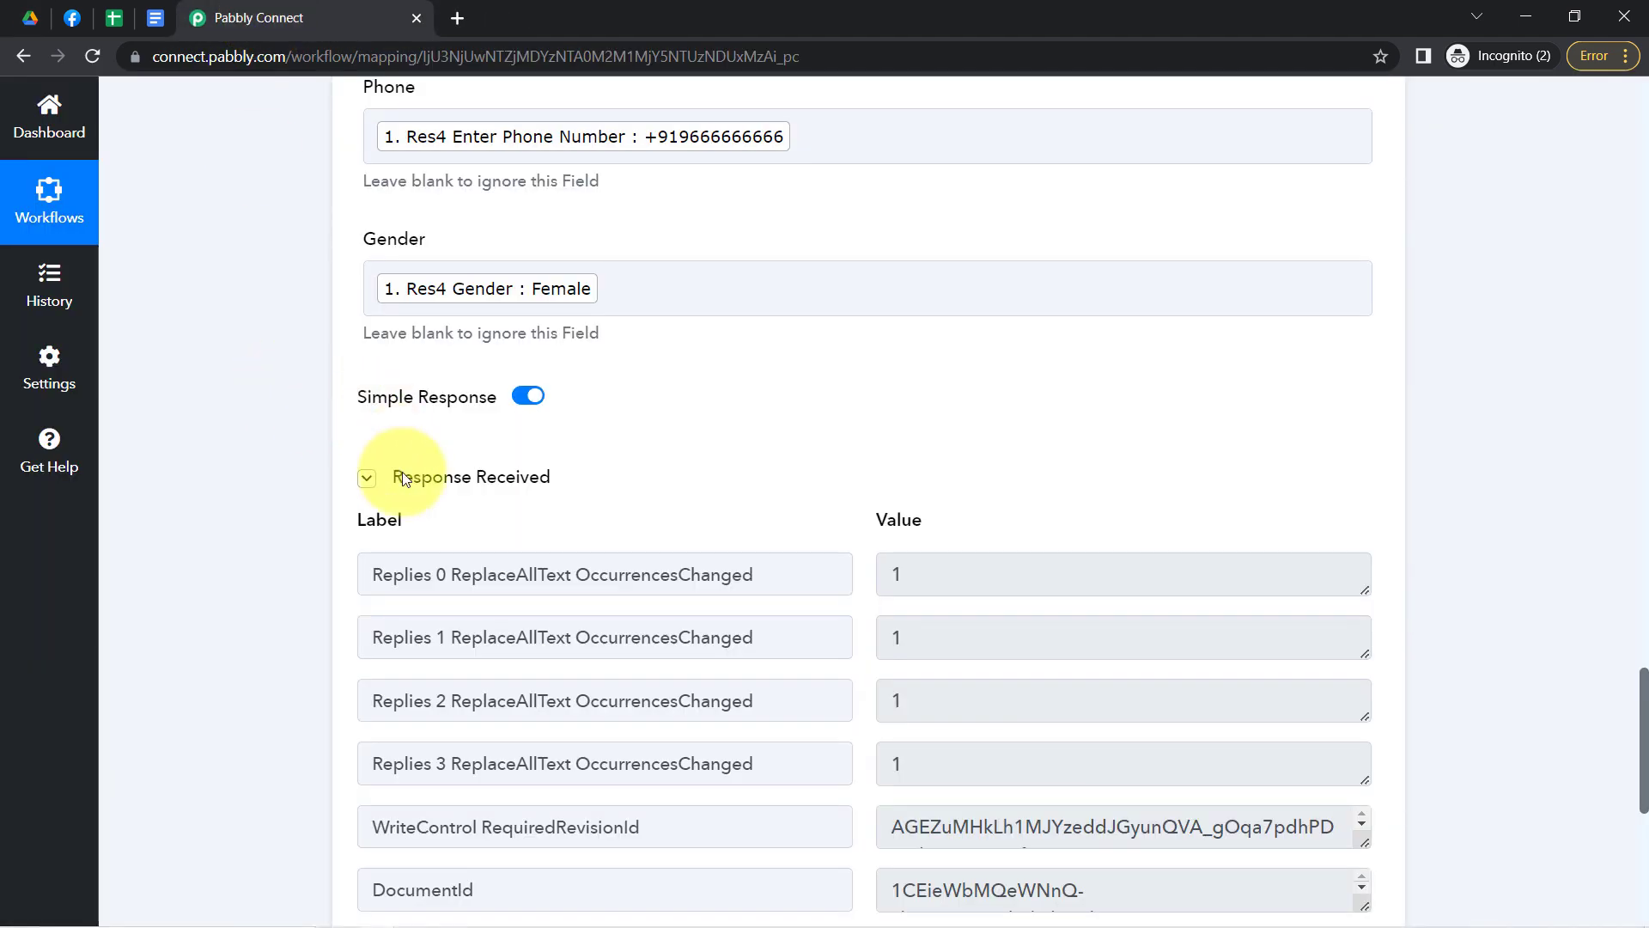
left_click(367, 477)
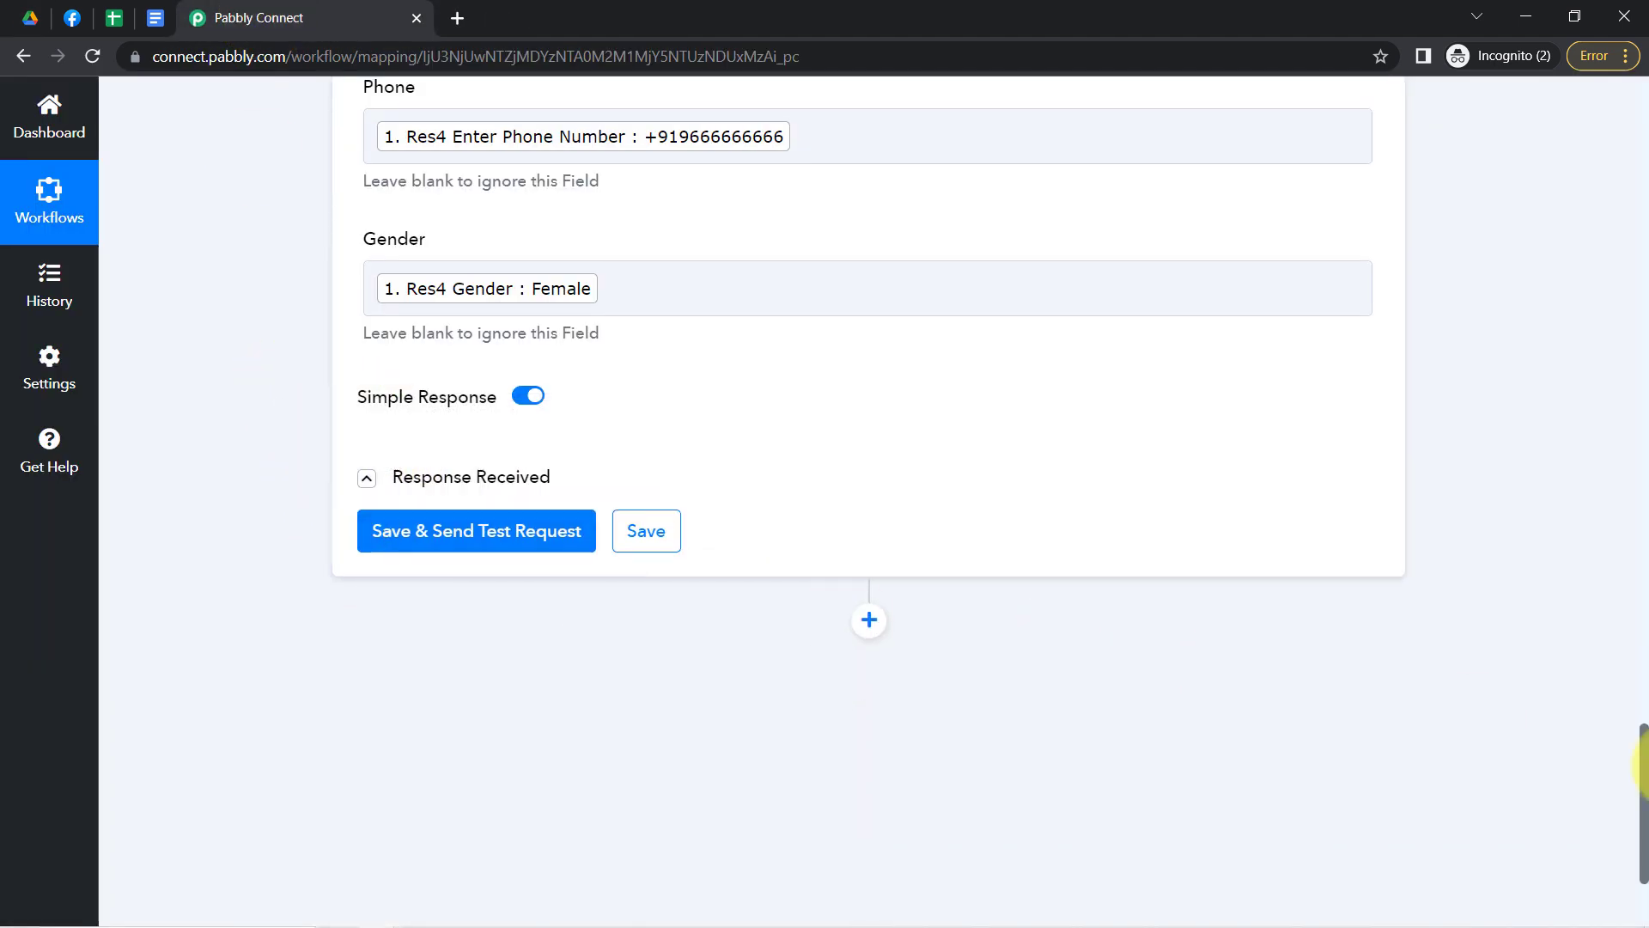
- Collapse the Google Docs action and review the workflow overview from the Facebook Lead Ads trigger through both actions
left_click_drag(1645, 790, 1607, 624)
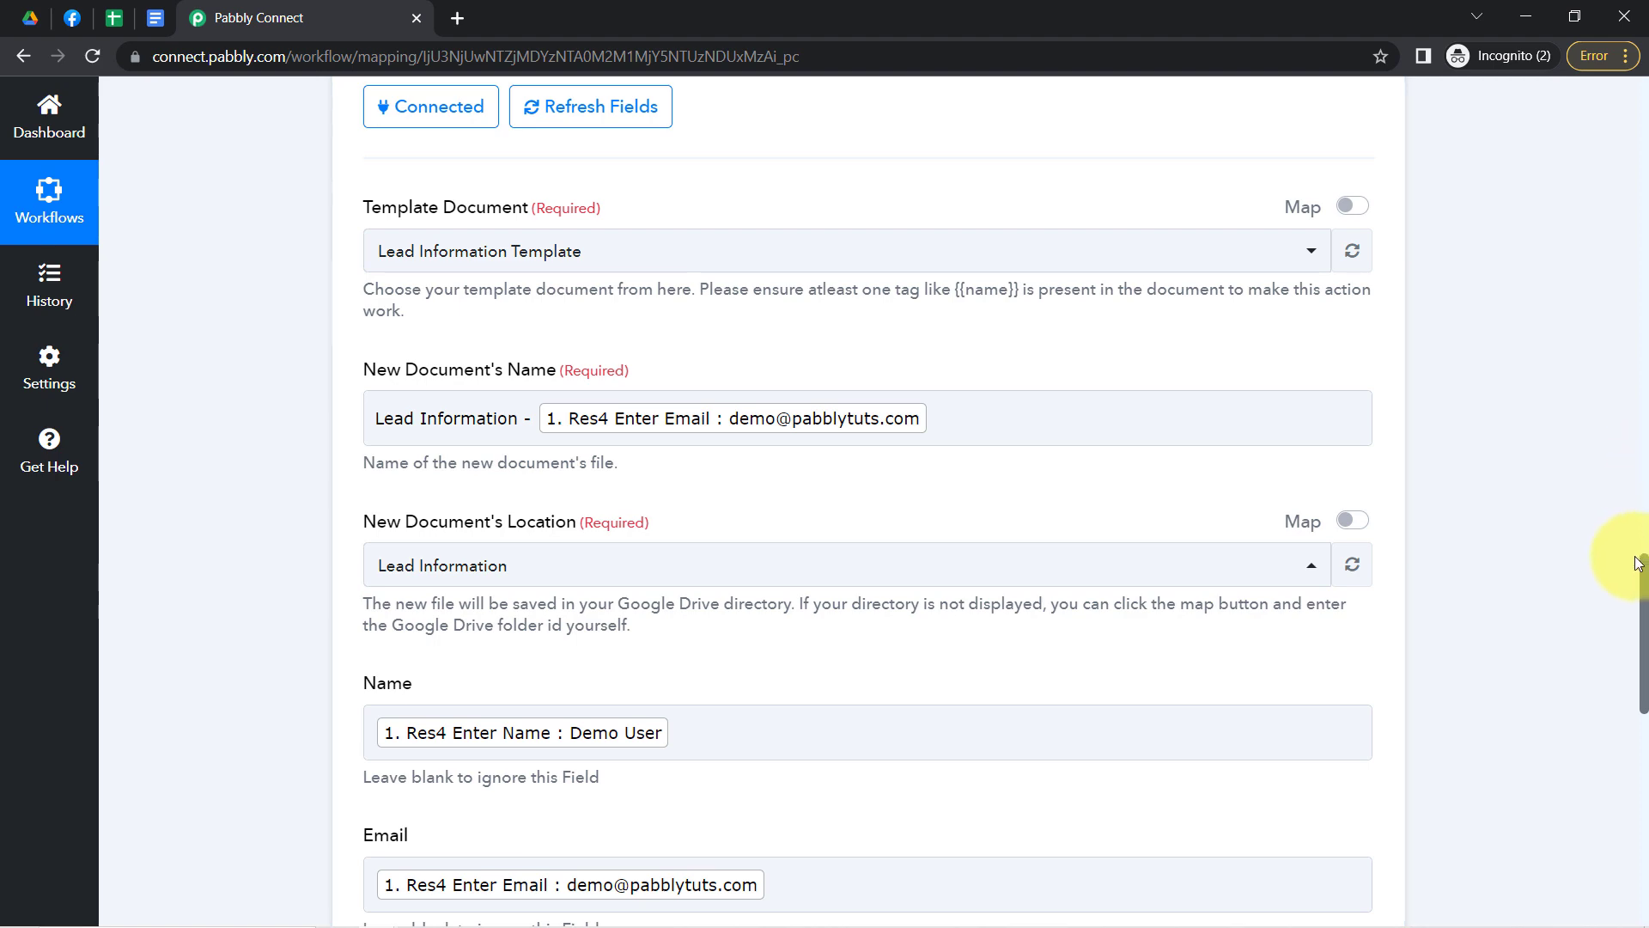
left_click_drag(1645, 588, 1609, 100)
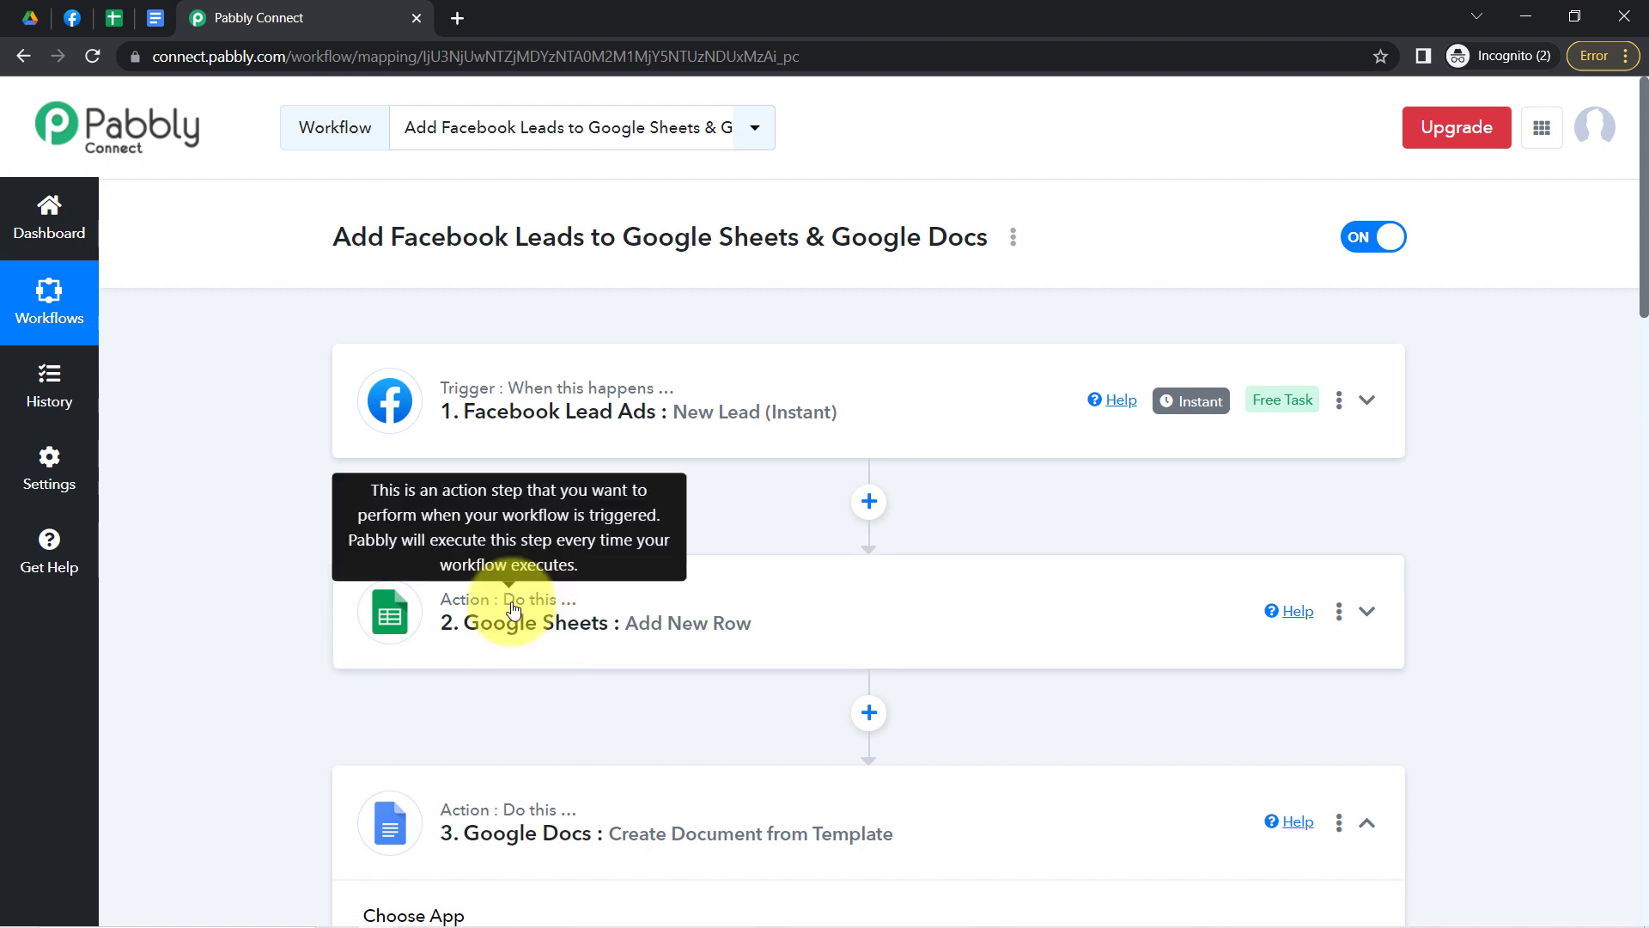
left_click(513, 609)
left_click(513, 612)
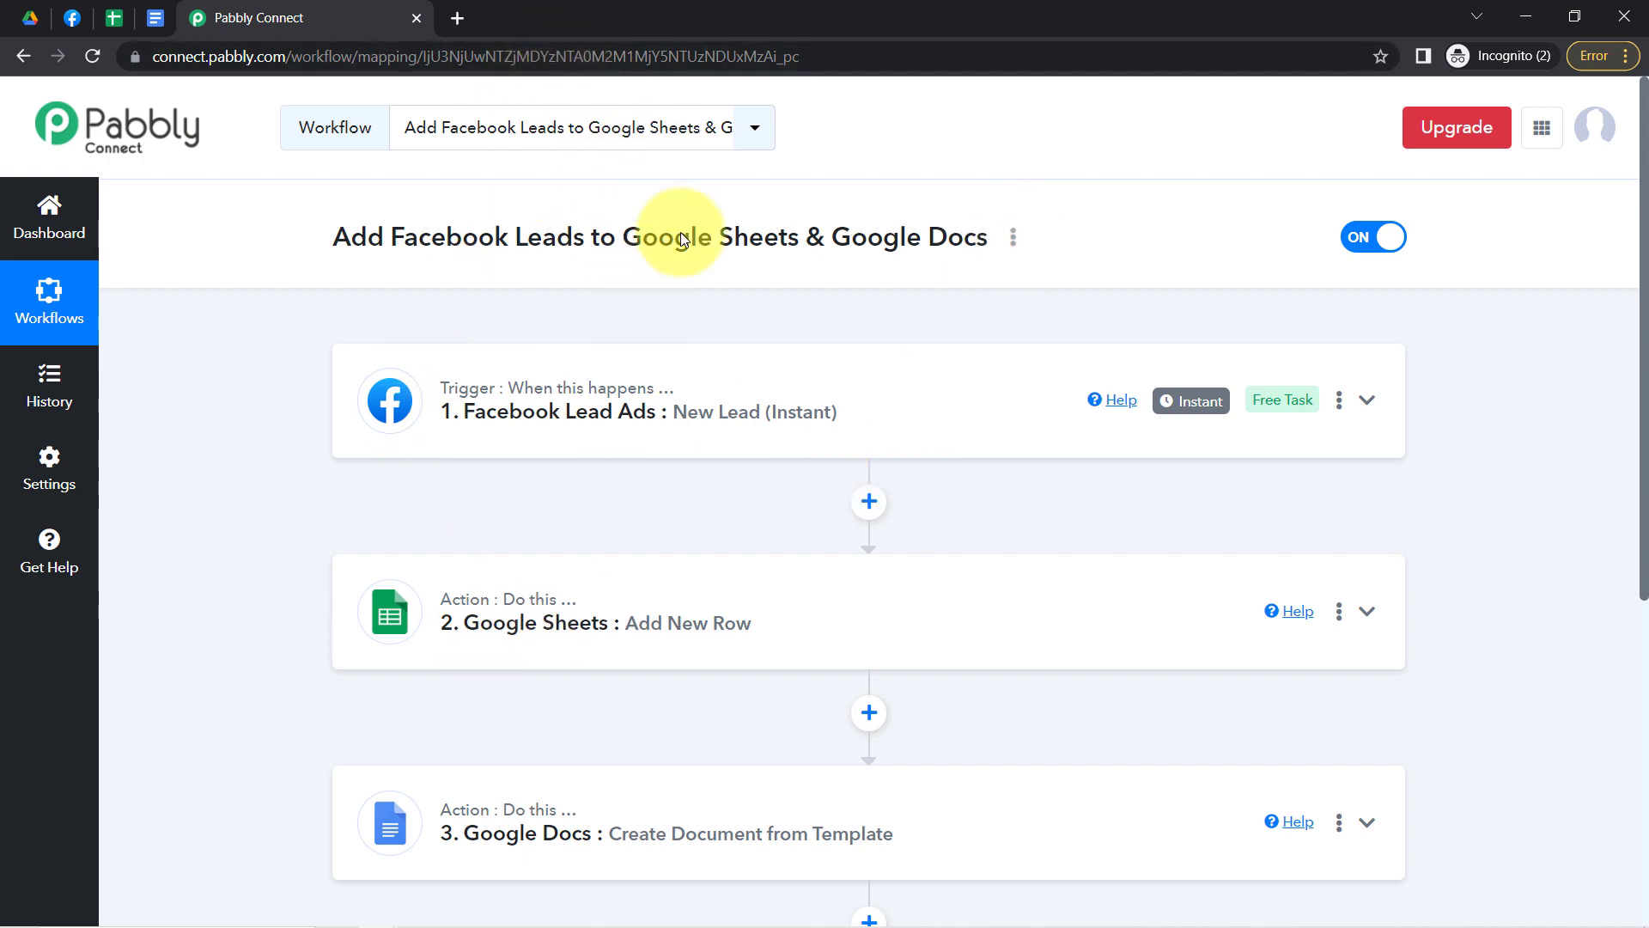
scroll(258, 601, "down", 1)
scroll(272, 621, "up", 1)
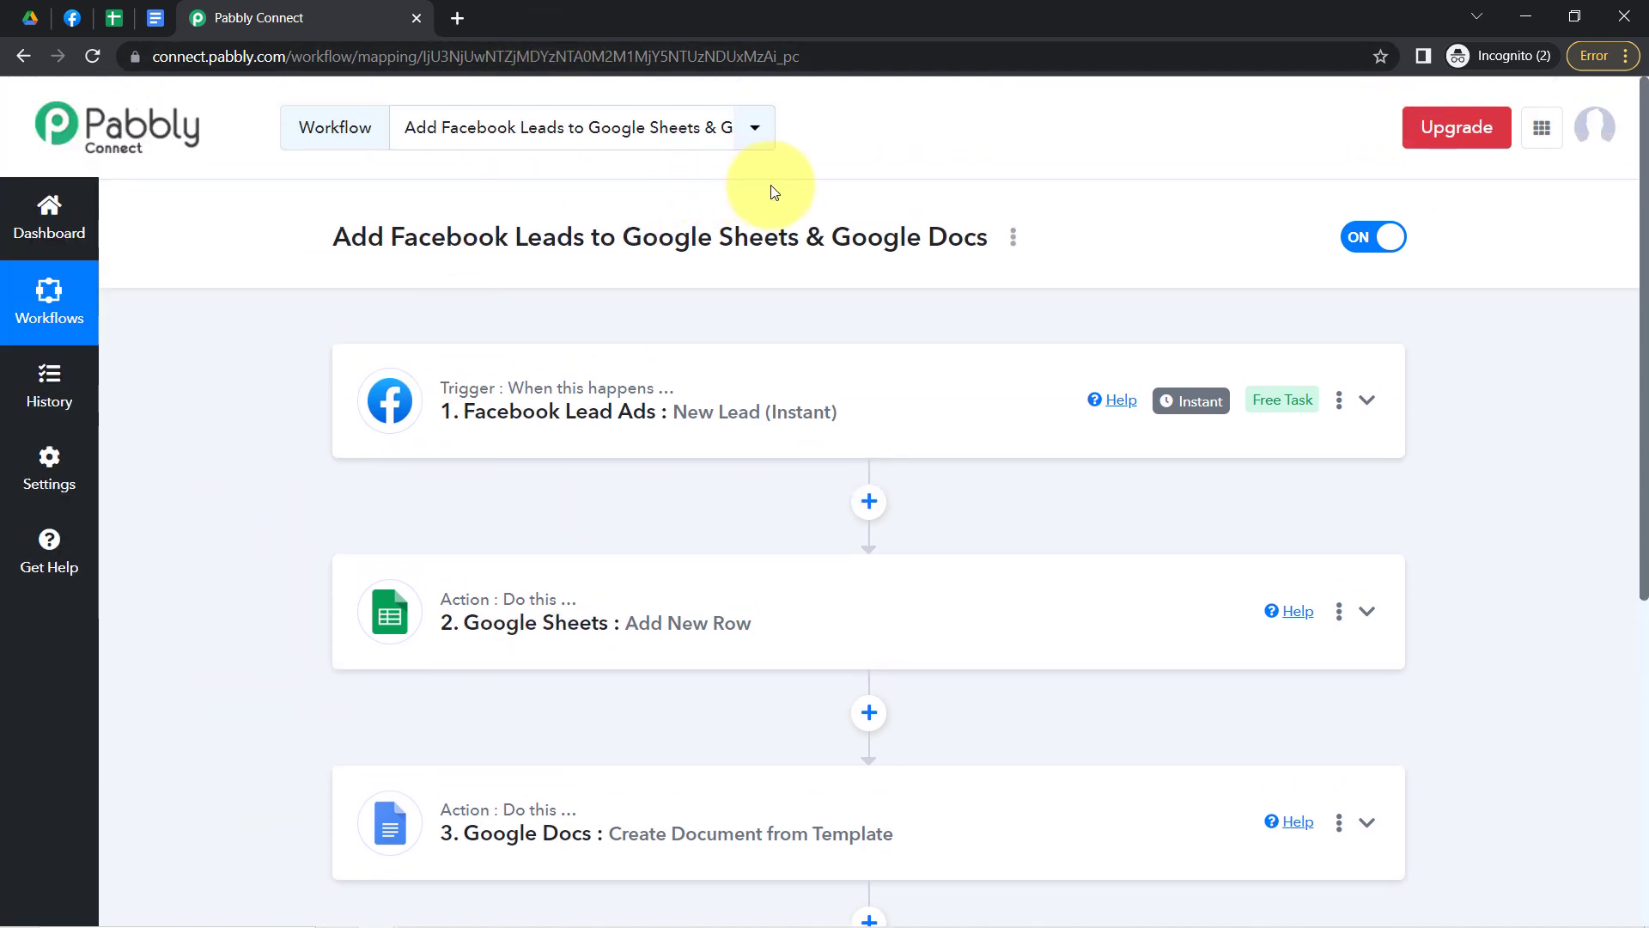
- Open the workflow's sharing options, copy its share link and close the Share Workflow dialog
left_click(1015, 240)
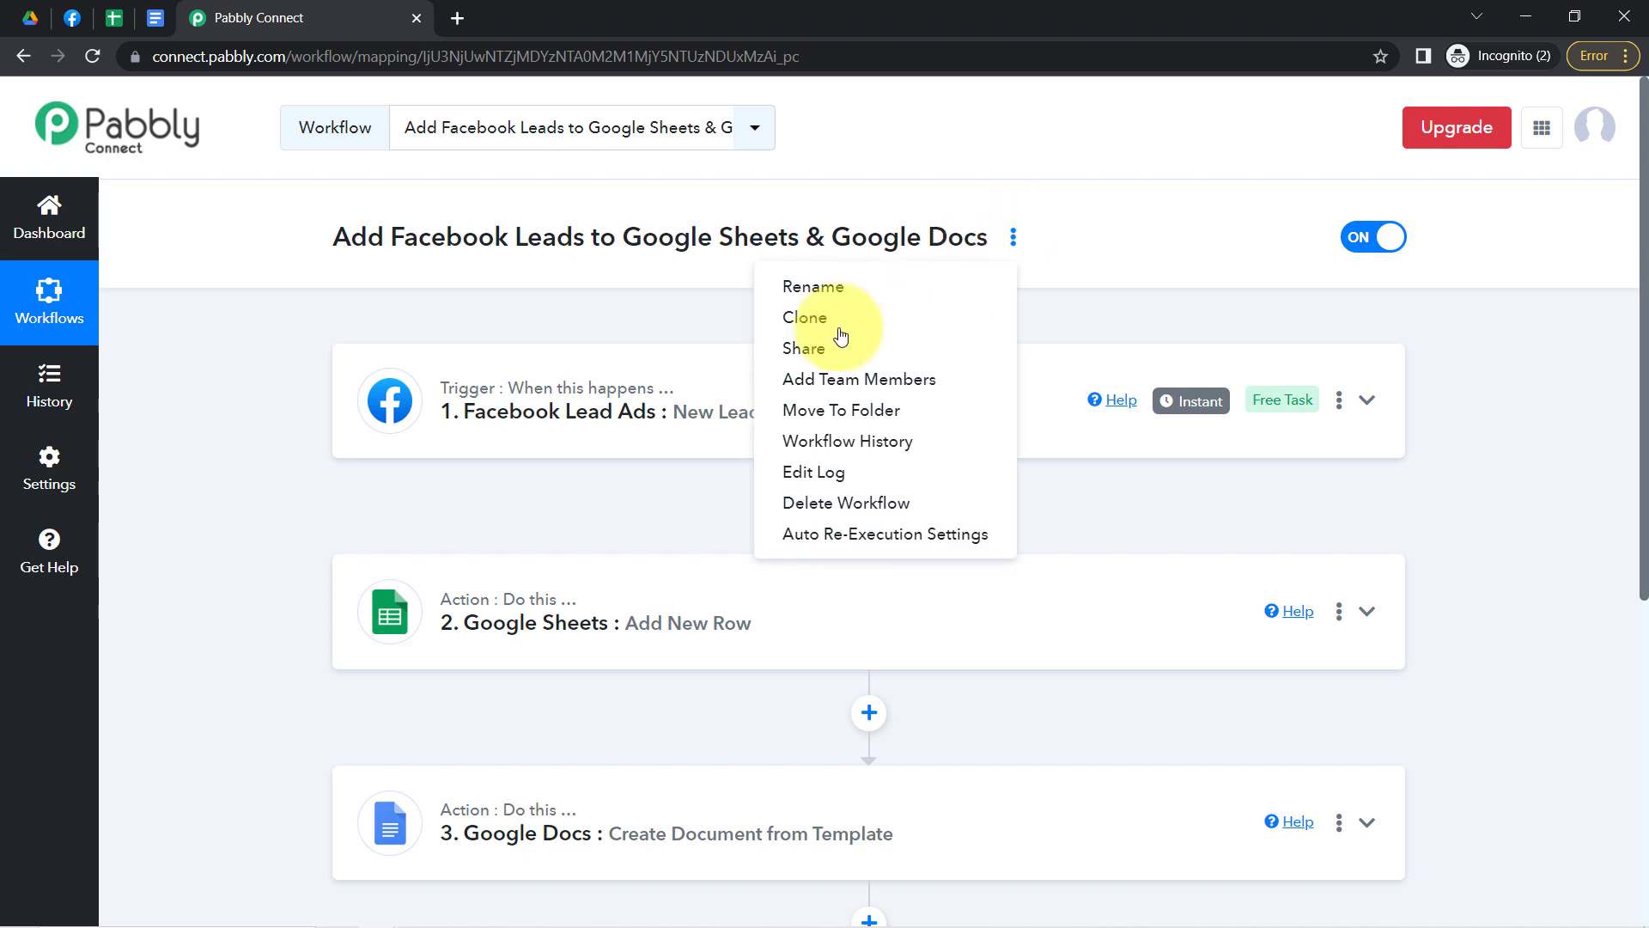
left_click(798, 342)
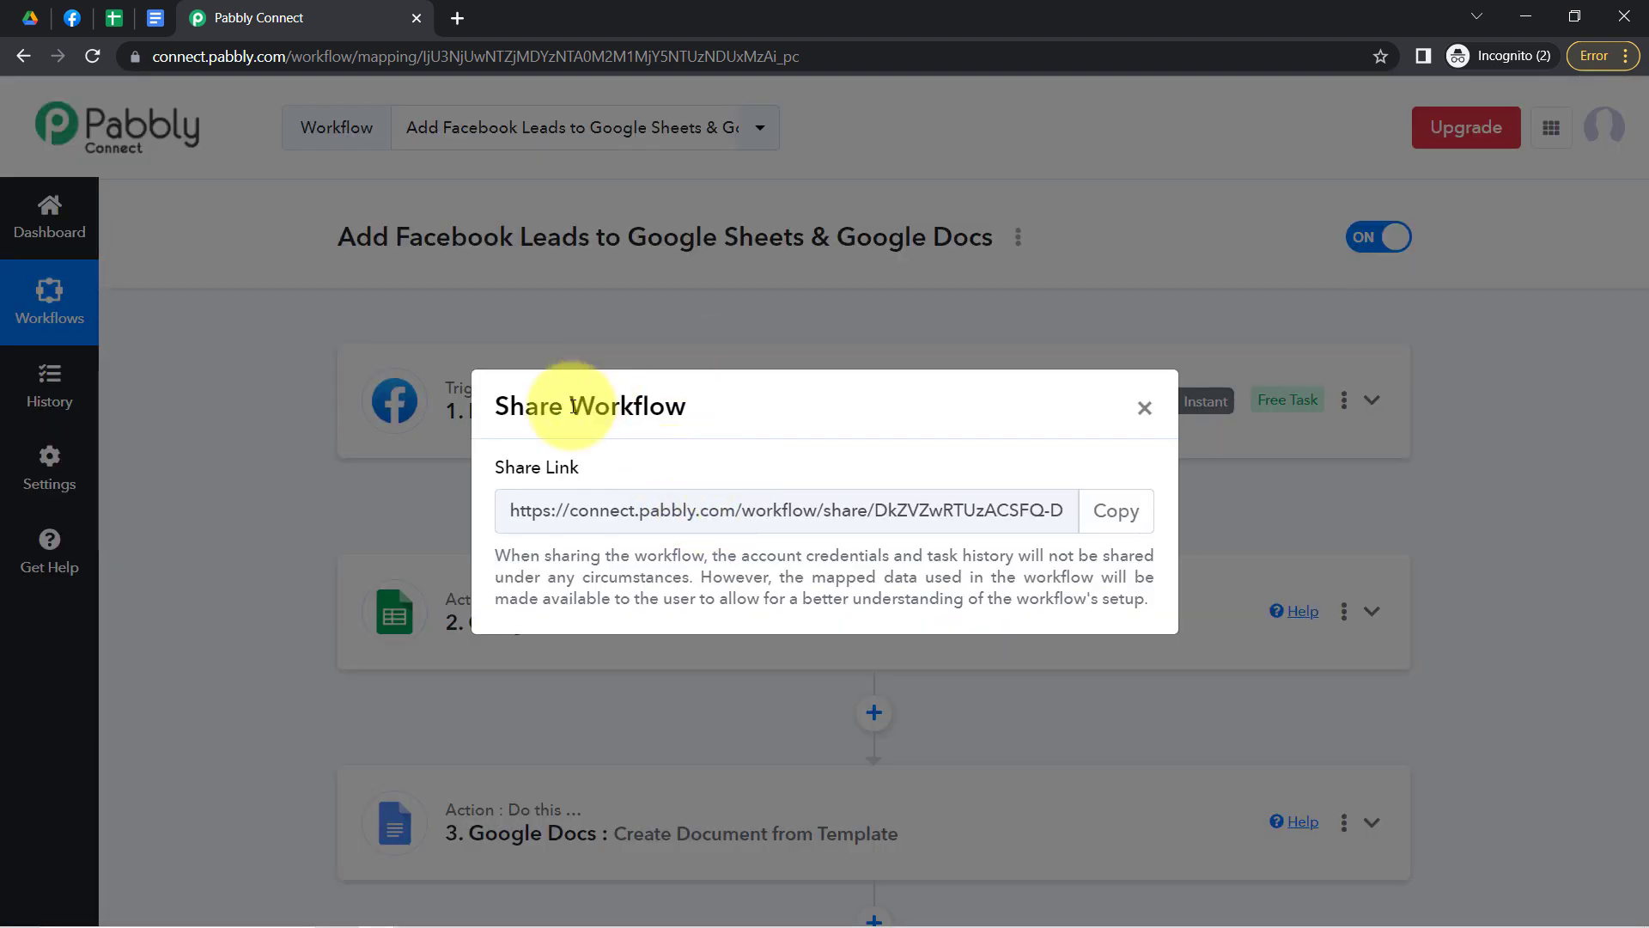
left_click_drag(573, 406, 654, 407)
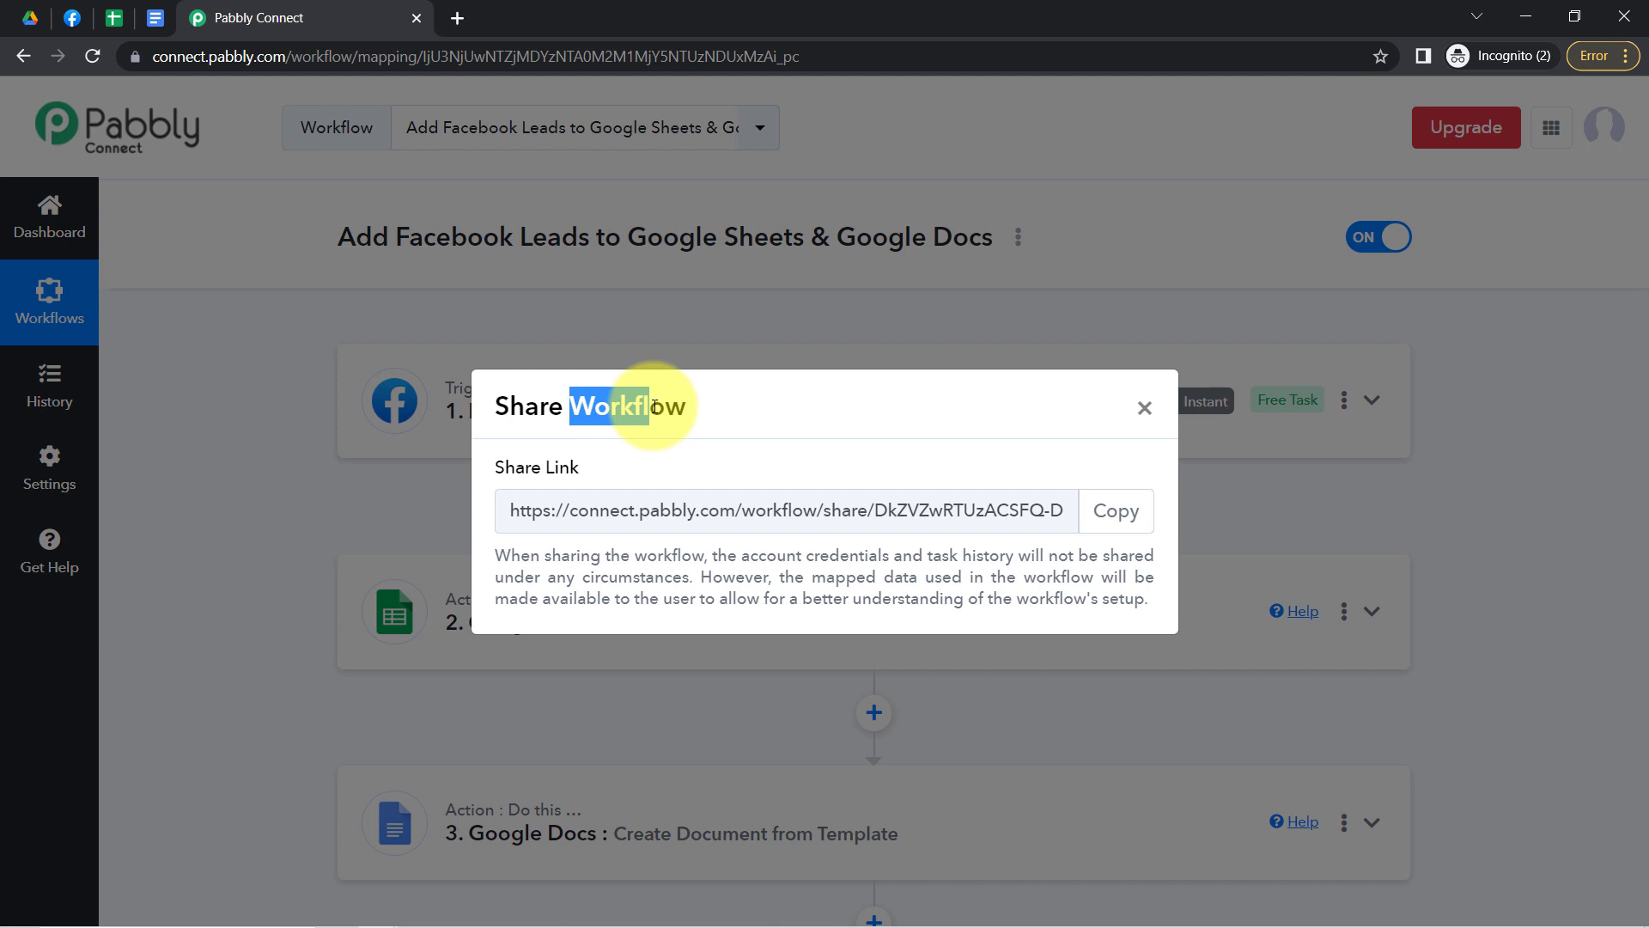
left_click(728, 512)
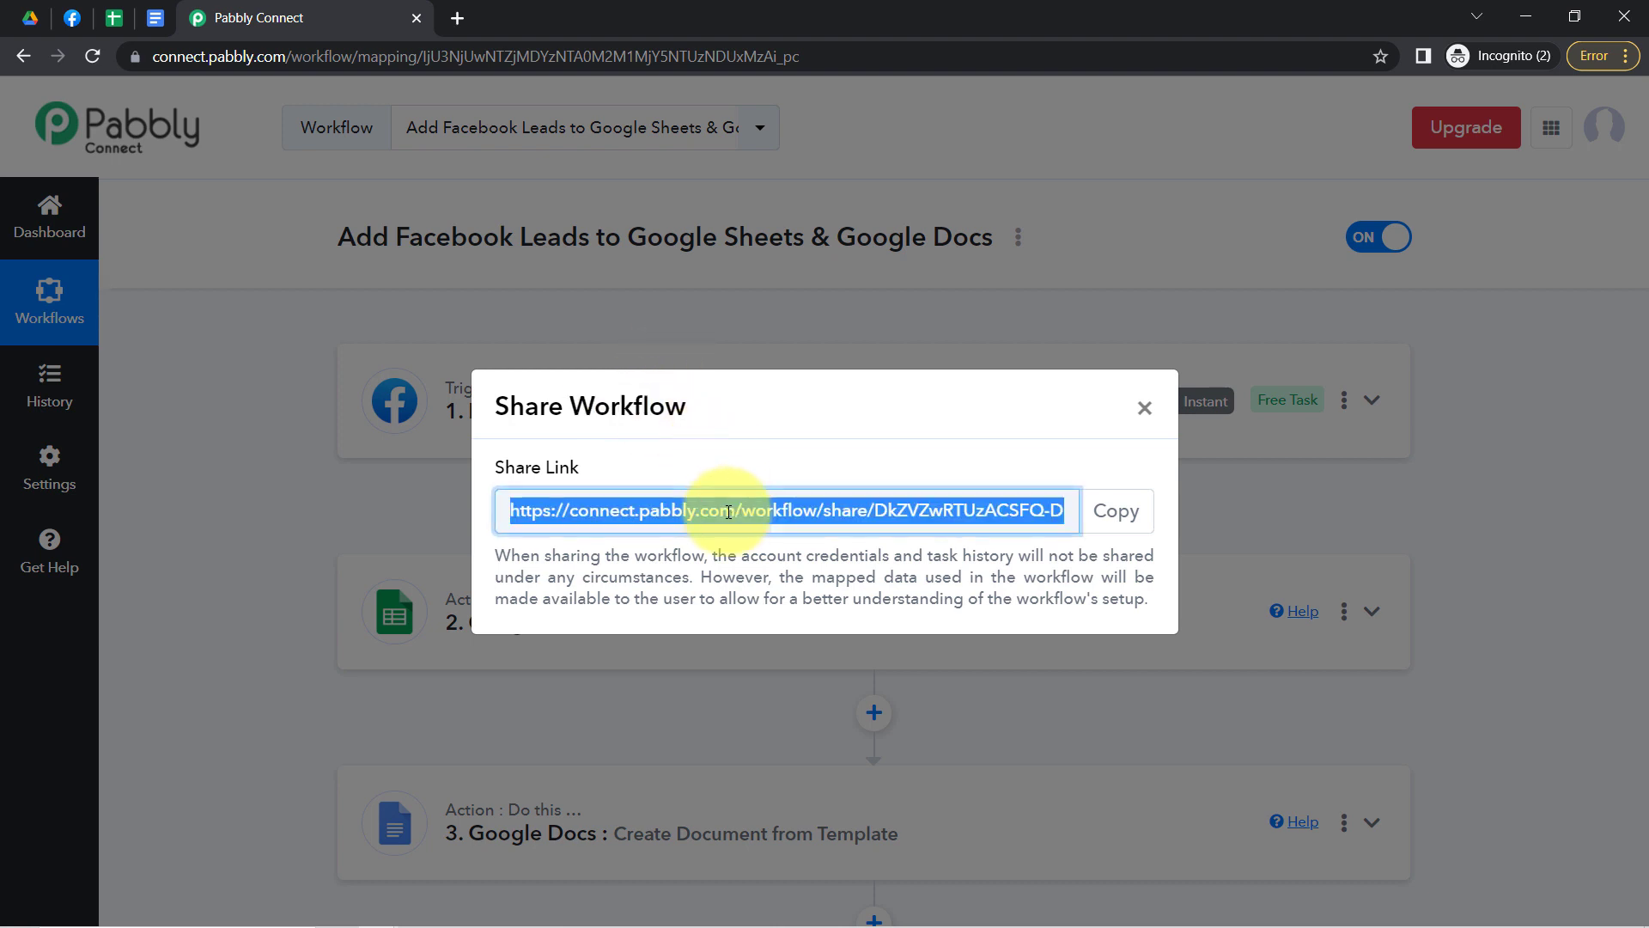
left_click(1128, 519)
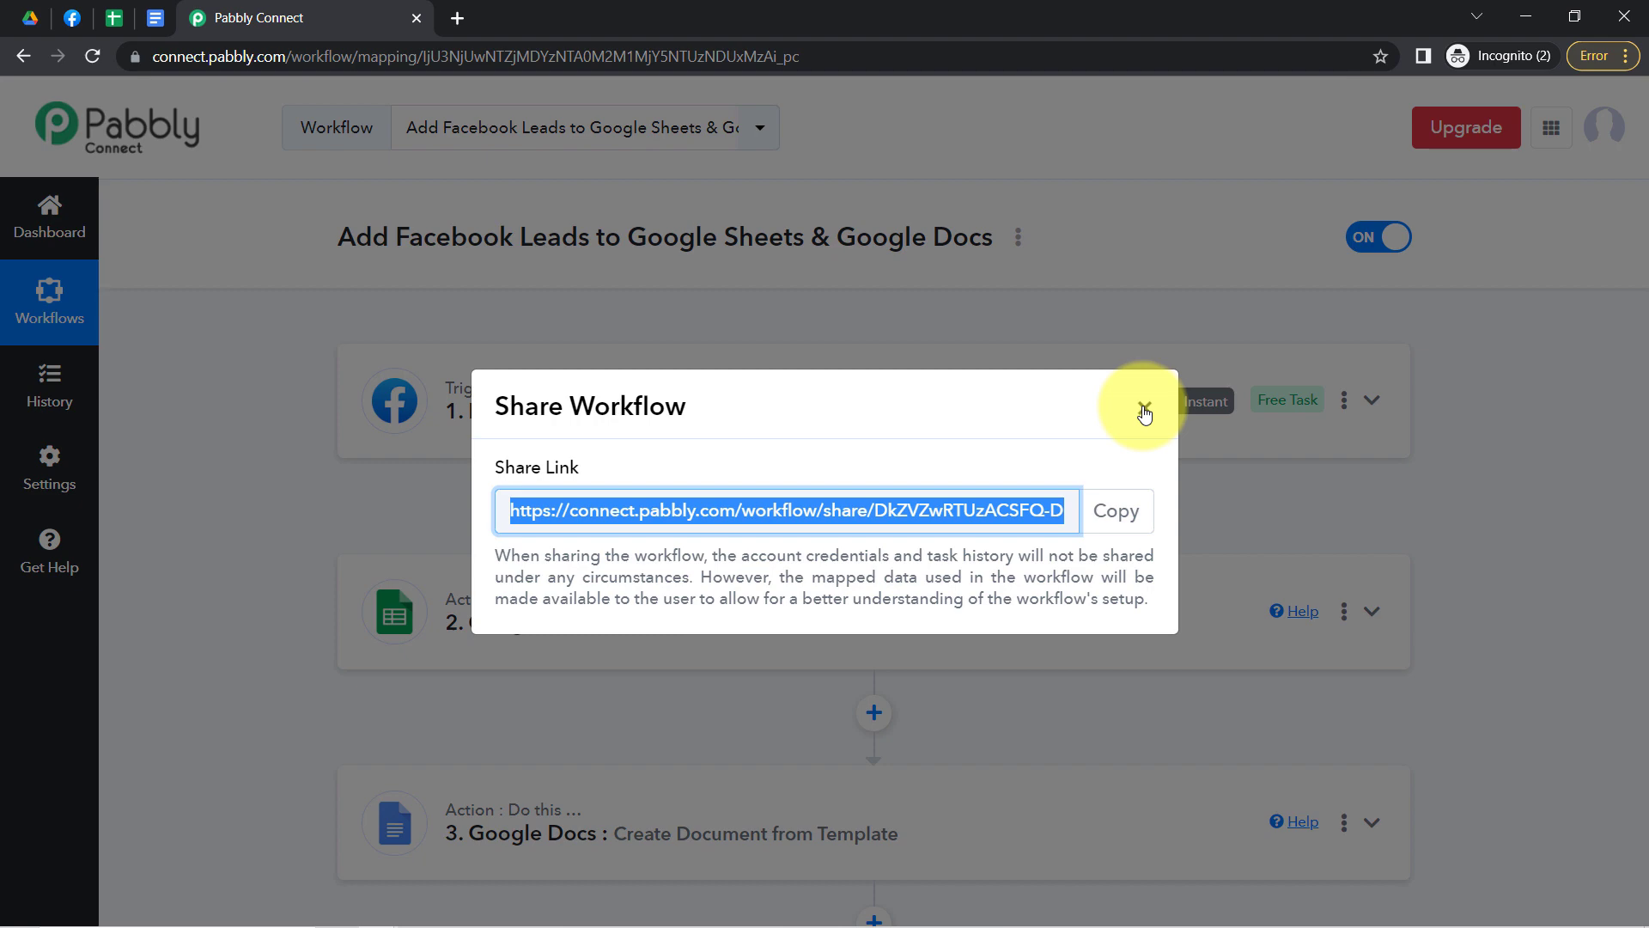
left_click(1144, 409)
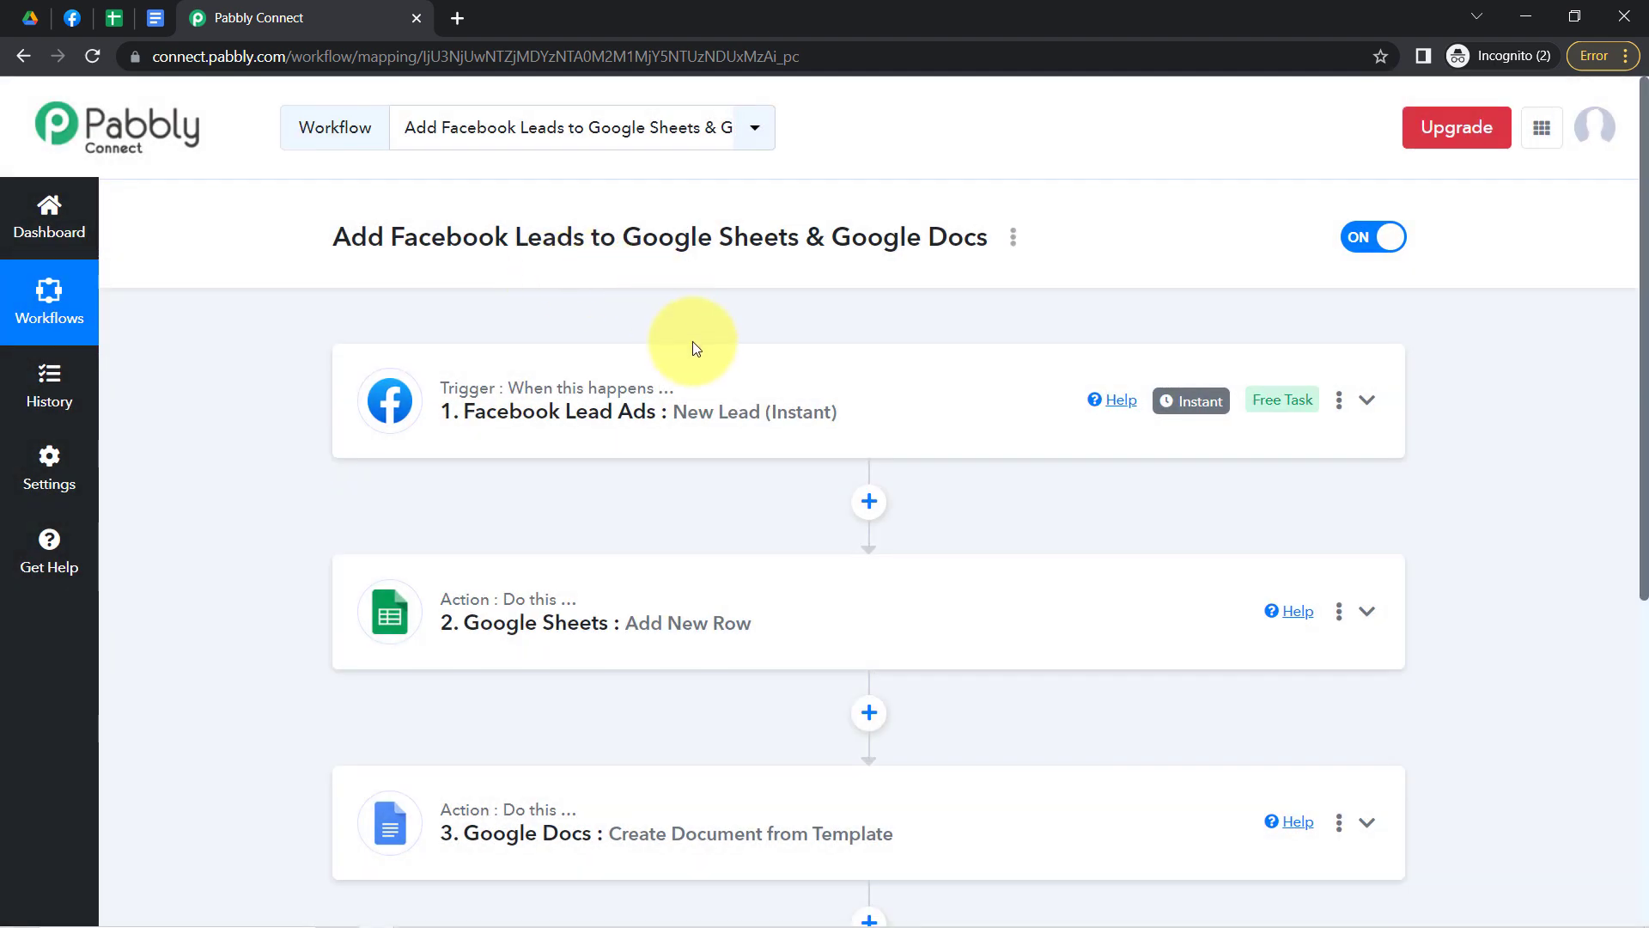